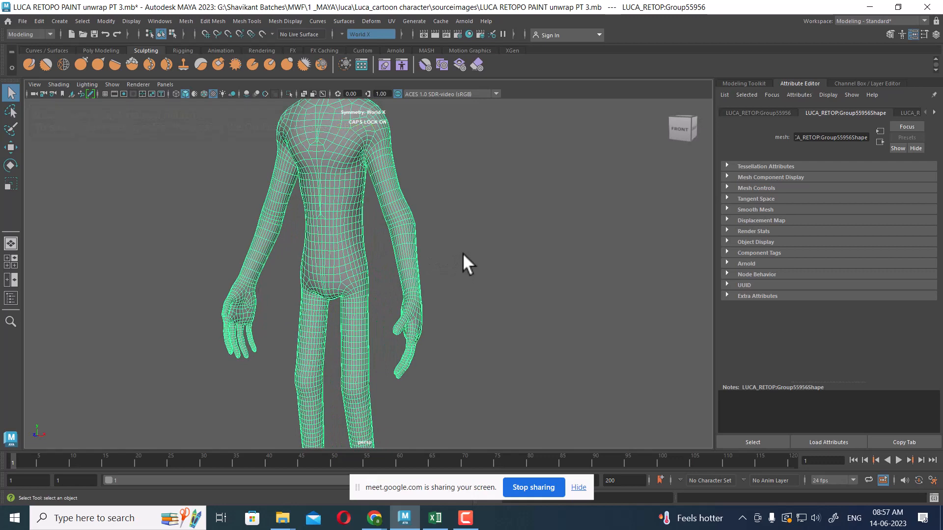
Switch the workspace to UV Editing
{"action": "middle_click_drag", "start_coordinate": [461, 239], "coordinate": [465, 266], "text": "alt"}
{"action": "scroll", "coordinate": [464, 266], "scroll_direction": "down", "scroll_amount": 2}
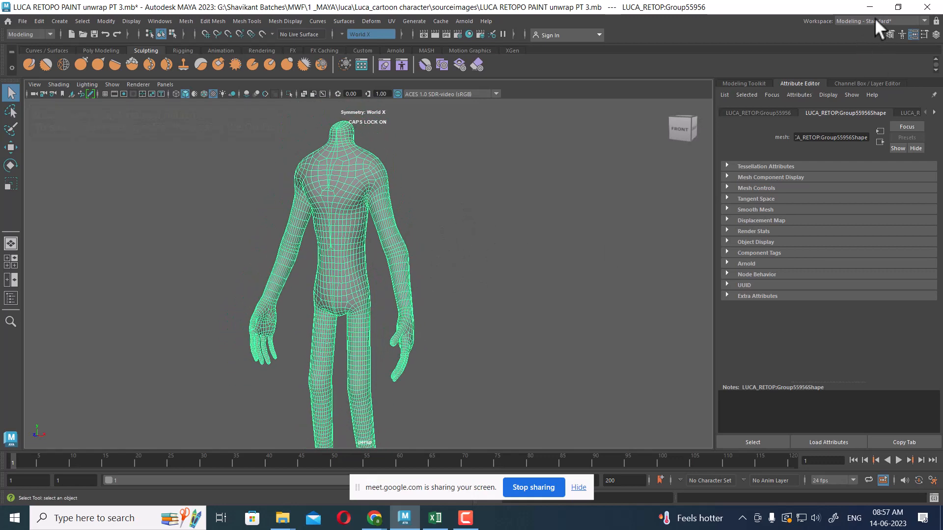
{"action": "left_click", "coordinate": [876, 21]}
{"action": "left_click", "coordinate": [878, 80]}
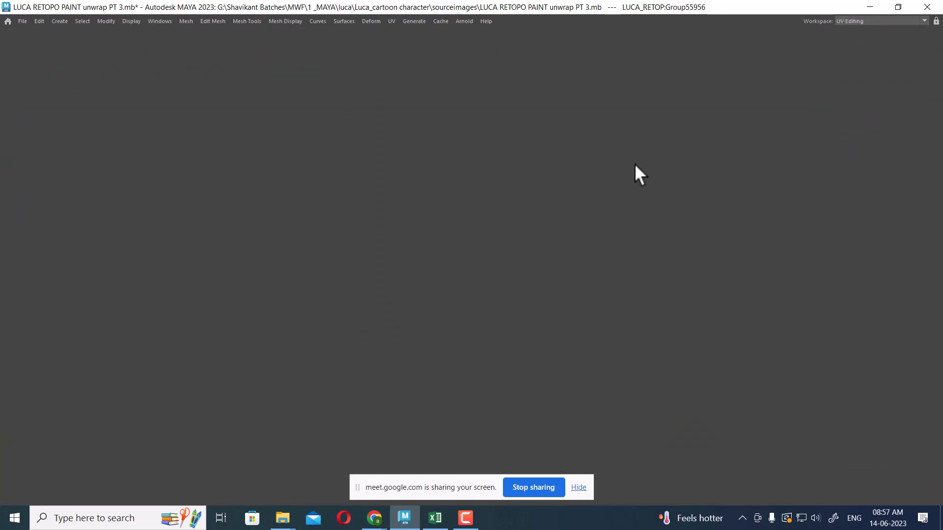
Frame the character in the perspective view and maximise that viewport to full screen
{"action": "scroll", "coordinate": [309, 329], "scroll_direction": "down", "scroll_amount": 8}
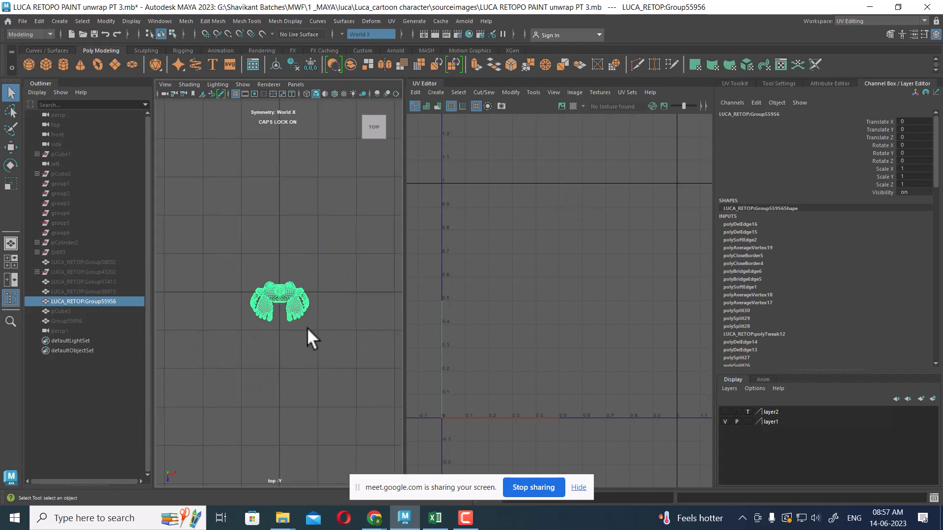
{"action": "key", "text": "space"}
{"action": "left_click_drag", "start_coordinate": [307, 328], "coordinate": [329, 213]}
{"action": "left_click_drag", "start_coordinate": [307, 312], "coordinate": [318, 301], "text": "alt"}
{"action": "scroll", "coordinate": [320, 302], "scroll_direction": "up", "scroll_amount": 2}
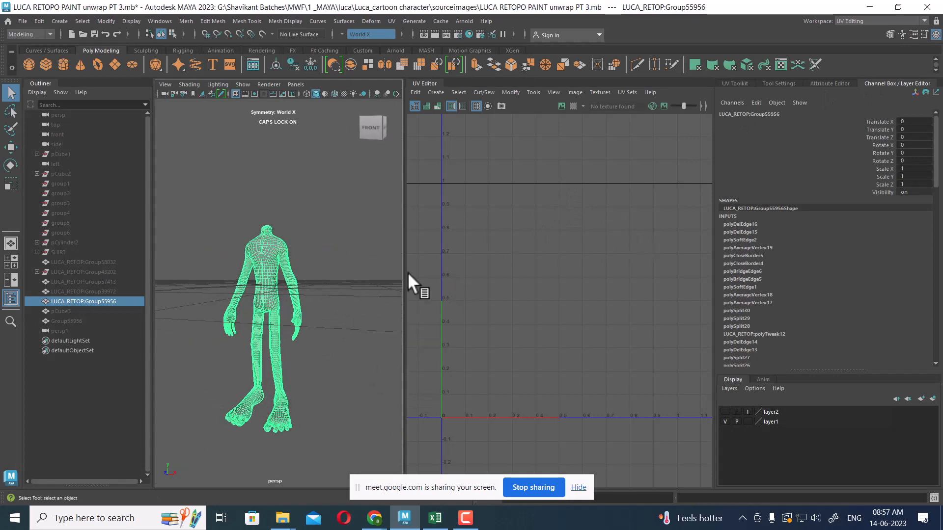
{"action": "key", "text": "ctrl+space"}
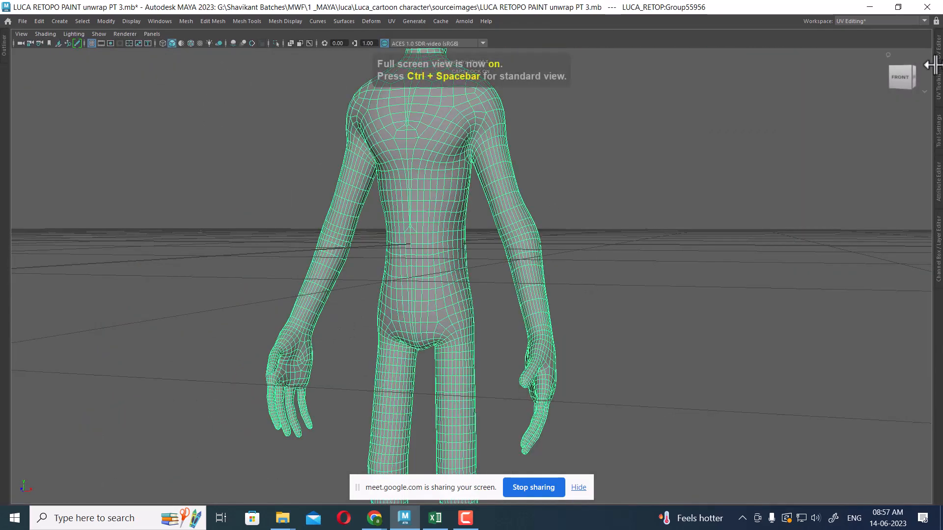
Open the UV Editor panel beside the full-screen viewport and frame the character's torso
{"action": "left_click", "coordinate": [937, 52]}
{"action": "scroll", "coordinate": [373, 248], "scroll_direction": "down", "scroll_amount": 1}
{"action": "scroll", "coordinate": [798, 206], "scroll_direction": "down", "scroll_amount": 3}
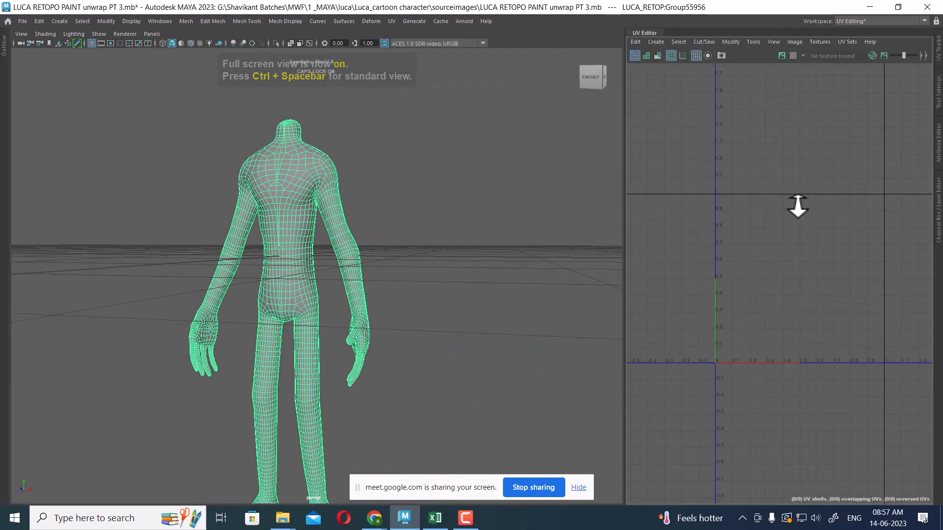
{"action": "scroll", "coordinate": [798, 206], "scroll_direction": "down", "scroll_amount": 1}
{"action": "middle_click_drag", "start_coordinate": [798, 207], "coordinate": [768, 169], "text": "alt"}
{"action": "scroll", "coordinate": [442, 301], "scroll_direction": "up", "scroll_amount": 2}
{"action": "left_click_drag", "start_coordinate": [470, 329], "coordinate": [427, 269], "text": "alt"}
{"action": "middle_click_drag", "start_coordinate": [427, 269], "coordinate": [444, 311], "text": "alt"}
{"action": "scroll", "coordinate": [441, 210], "scroll_direction": "up", "scroll_amount": 3}
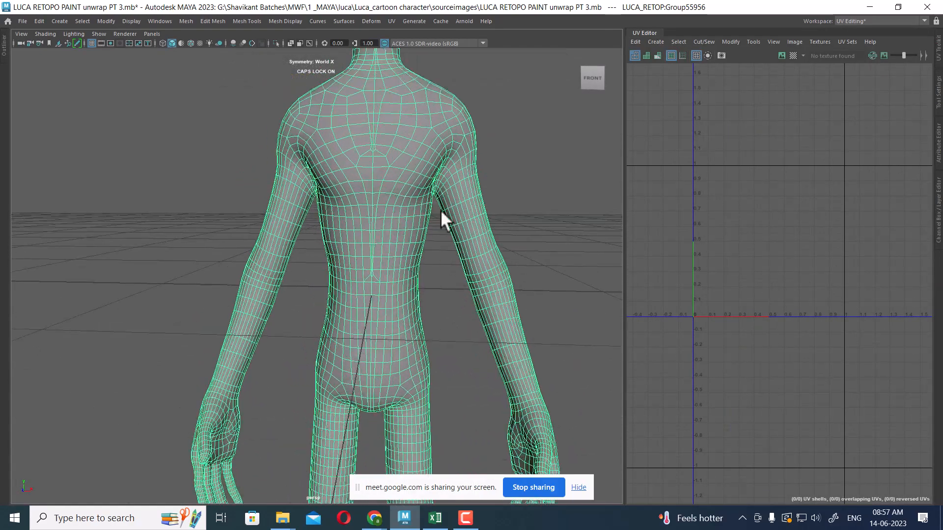
Select the shoulder edges of the body, then select the whole body mesh instead
{"action": "scroll", "coordinate": [449, 217], "scroll_direction": "up", "scroll_amount": 3}
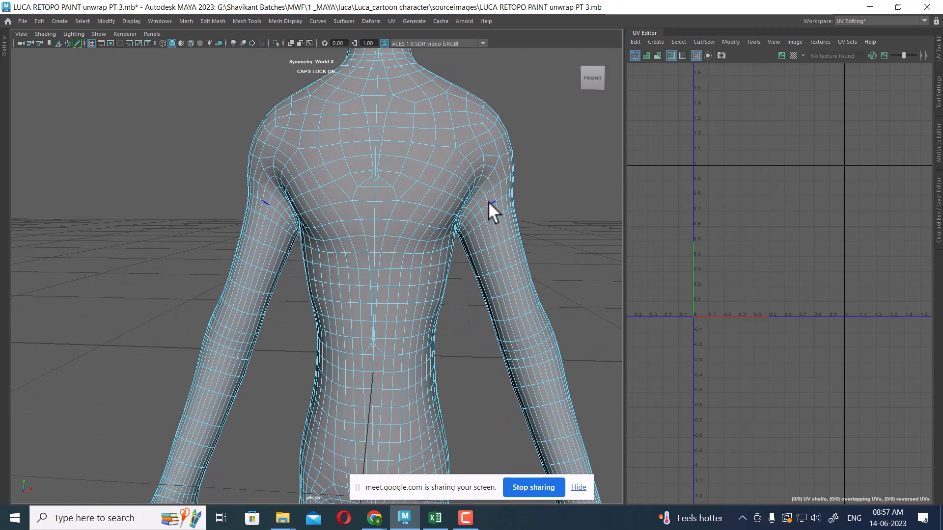
{"action": "left_click", "coordinate": [485, 203]}
{"action": "scroll", "coordinate": [753, 186], "scroll_direction": "down", "scroll_amount": 3}
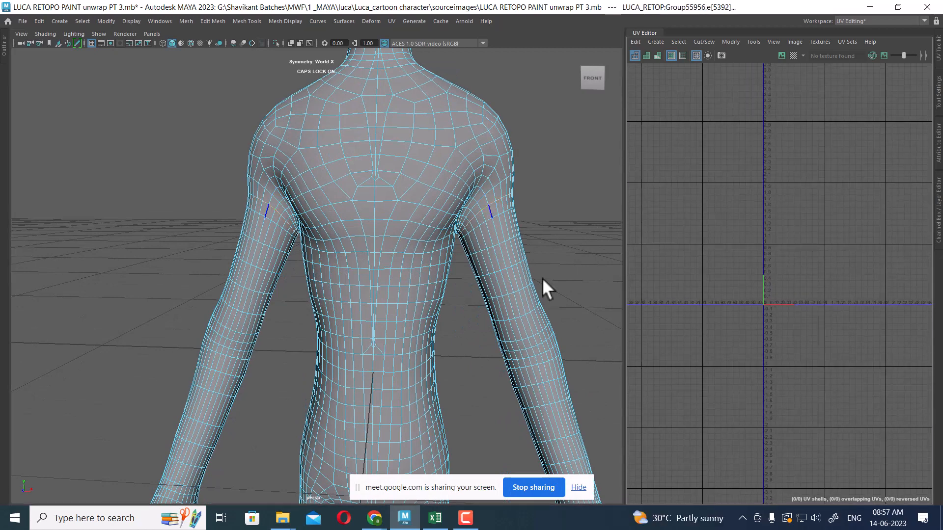
{"action": "right_click_drag", "start_coordinate": [399, 182], "coordinate": [486, 118]}
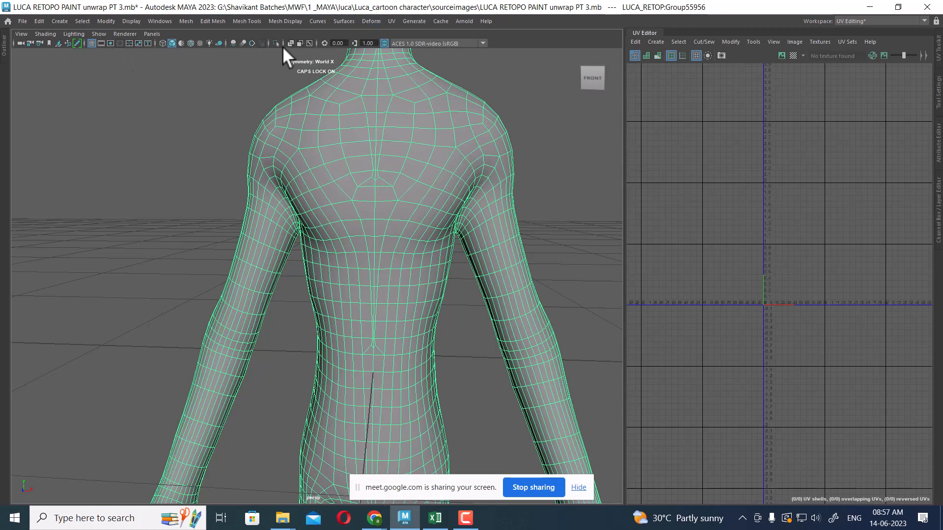
Apply an Automatic UV projection to the body mesh
{"action": "left_click", "coordinate": [392, 21]}
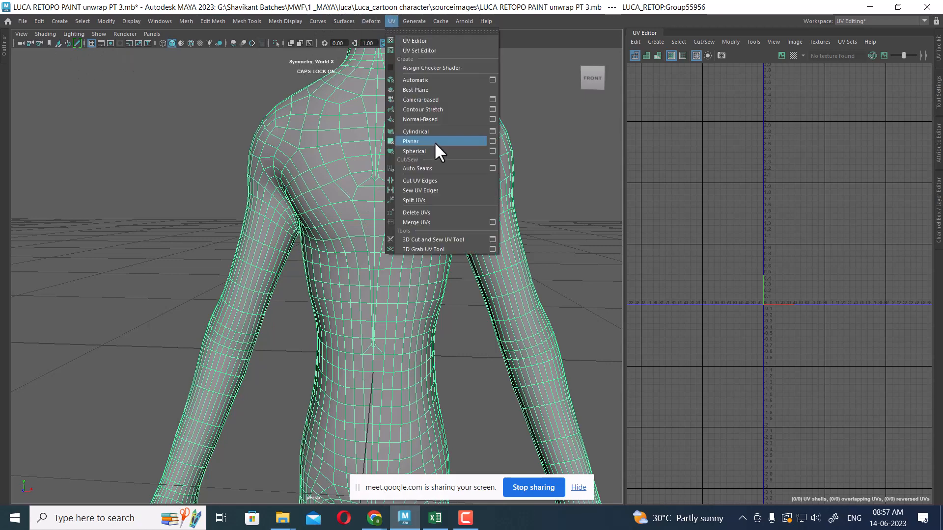
{"action": "left_click", "coordinate": [450, 78]}
{"action": "left_click", "coordinate": [479, 188]}
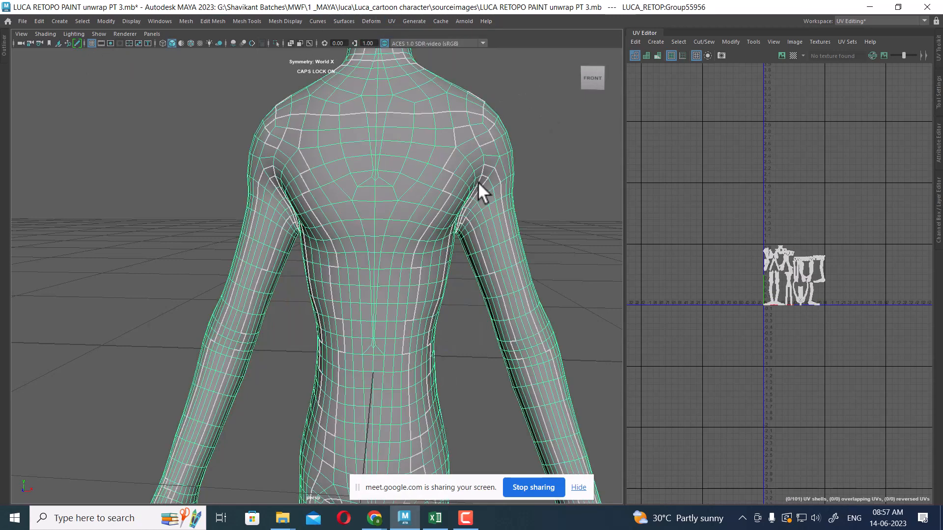
Select the edge loops around both shoulders where the arms meet the torso
{"action": "scroll", "coordinate": [436, 169], "scroll_direction": "up", "scroll_amount": 5}
{"action": "right_click_drag", "start_coordinate": [456, 189], "coordinate": [455, 103]}
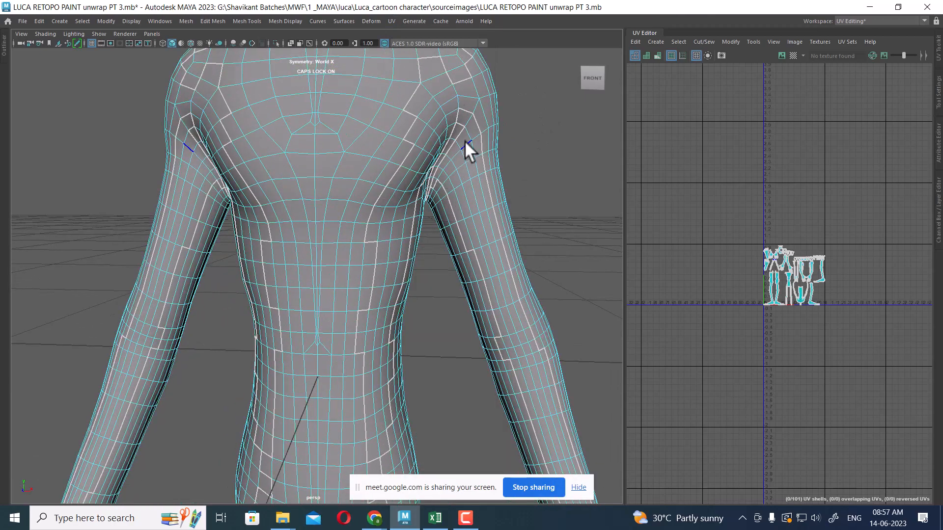
{"action": "left_click", "coordinate": [465, 141]}
{"action": "scroll", "coordinate": [387, 89], "scroll_direction": "down", "scroll_amount": 5}
{"action": "scroll", "coordinate": [435, 275], "scroll_direction": "up", "scroll_amount": 5}
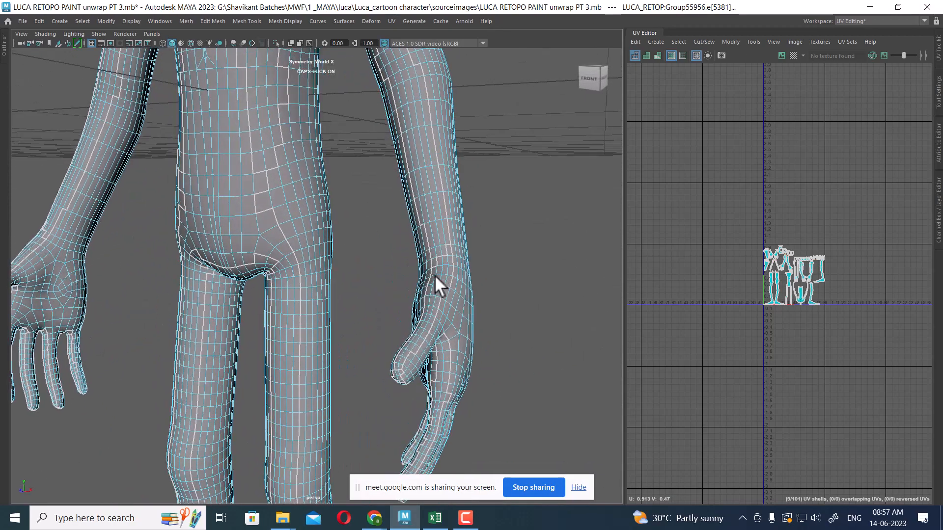
Add the edge loop running along the forearm to the selection
{"action": "double_click", "coordinate": [467, 239], "text": "shift"}
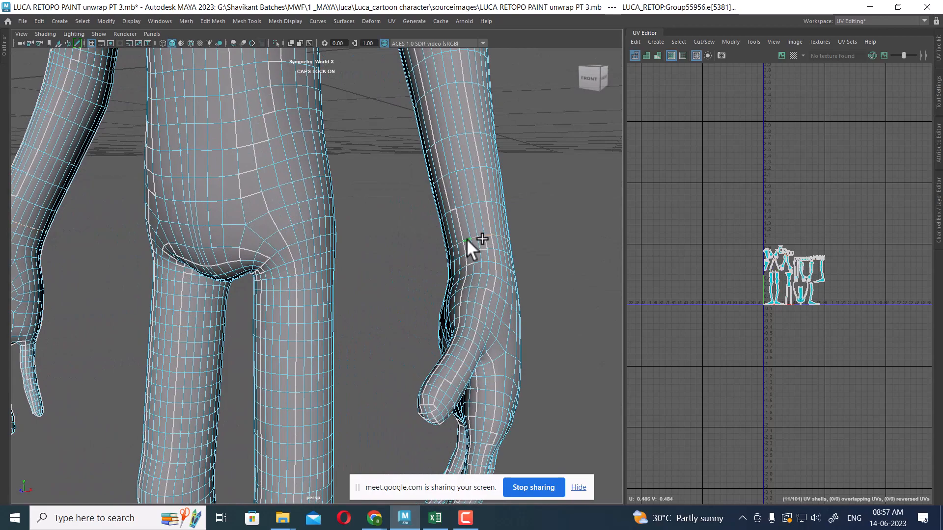
{"action": "middle_click_drag", "start_coordinate": [375, 289], "coordinate": [350, 278], "text": "alt"}
{"action": "scroll", "coordinate": [363, 190], "scroll_direction": "up", "scroll_amount": 2}
{"action": "scroll", "coordinate": [337, 184], "scroll_direction": "up", "scroll_amount": 2}
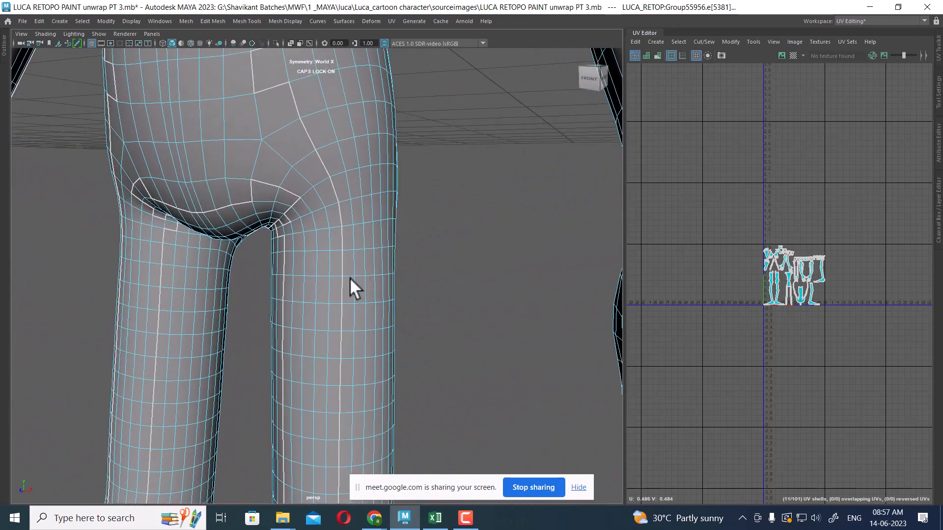
Add the edge loop at the top of the inner thigh to the selection
{"action": "double_click", "coordinate": [322, 228], "text": "shift"}
{"action": "middle_click_drag", "start_coordinate": [338, 364], "coordinate": [313, 174], "text": "alt"}
{"action": "scroll", "coordinate": [313, 176], "scroll_direction": "up", "scroll_amount": 3}
{"action": "left_click_drag", "start_coordinate": [315, 187], "coordinate": [196, 226], "text": "alt"}
{"action": "middle_click_drag", "start_coordinate": [196, 229], "coordinate": [346, 237], "text": "alt"}
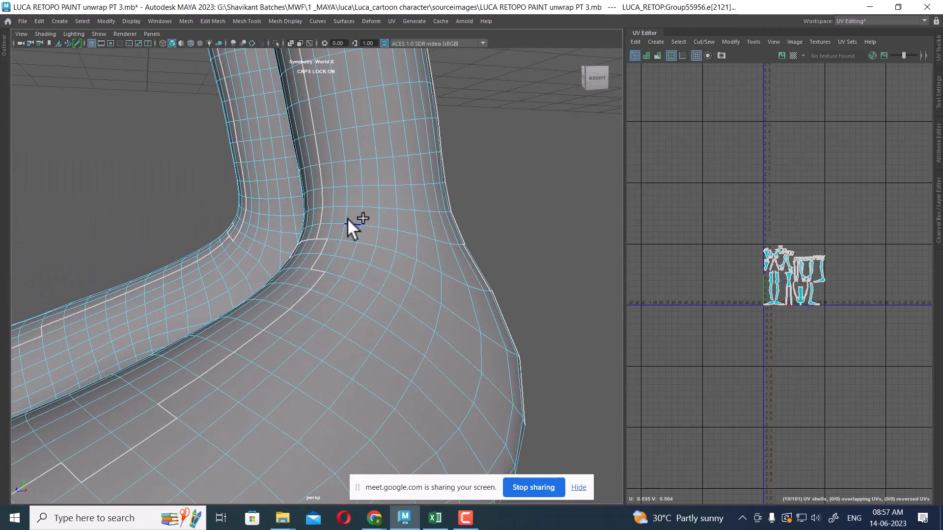
Orbit around the arms, armpits and torso to examine the selected seam edges
{"action": "right_click_drag", "start_coordinate": [351, 205], "coordinate": [337, 37], "text": "alt"}
{"action": "middle_click_drag", "start_coordinate": [316, 105], "coordinate": [311, 173], "text": "alt"}
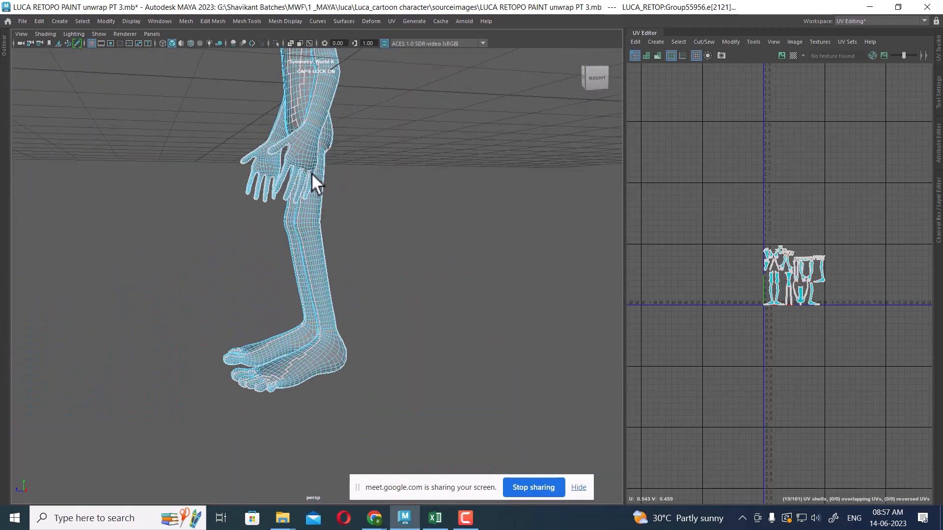
{"action": "left_click_drag", "start_coordinate": [311, 172], "coordinate": [342, 161], "text": "alt"}
{"action": "right_click_drag", "start_coordinate": [343, 161], "coordinate": [393, 211], "text": "alt"}
{"action": "left_click_drag", "start_coordinate": [365, 196], "coordinate": [382, 131], "text": "alt"}
{"action": "middle_click_drag", "start_coordinate": [382, 121], "coordinate": [399, 235], "text": "alt"}
{"action": "left_click_drag", "start_coordinate": [319, 169], "coordinate": [239, 160], "text": "alt"}
{"action": "right_click_drag", "start_coordinate": [238, 161], "coordinate": [290, 182], "text": "alt"}
{"action": "middle_click_drag", "start_coordinate": [290, 183], "coordinate": [352, 208], "text": "alt"}
{"action": "left_click_drag", "start_coordinate": [351, 208], "coordinate": [302, 204], "text": "alt"}
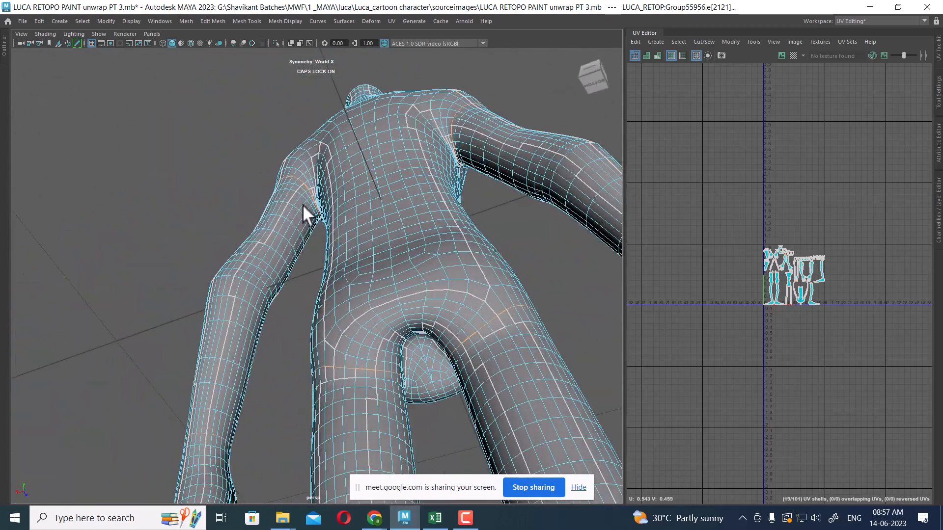
{"action": "right_click_drag", "start_coordinate": [303, 204], "coordinate": [314, 198], "text": "alt"}
{"action": "left_click_drag", "start_coordinate": [314, 198], "coordinate": [313, 214], "text": "alt"}
{"action": "middle_click_drag", "start_coordinate": [300, 135], "coordinate": [352, 267], "text": "alt"}
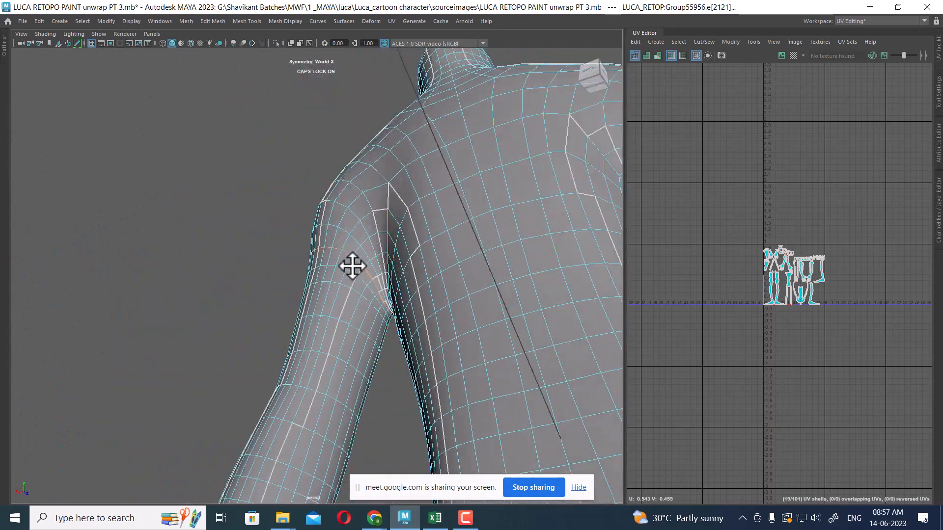
{"action": "right_click_drag", "start_coordinate": [352, 267], "coordinate": [393, 232], "text": "alt"}
{"action": "left_click_drag", "start_coordinate": [393, 231], "coordinate": [364, 219], "text": "alt"}
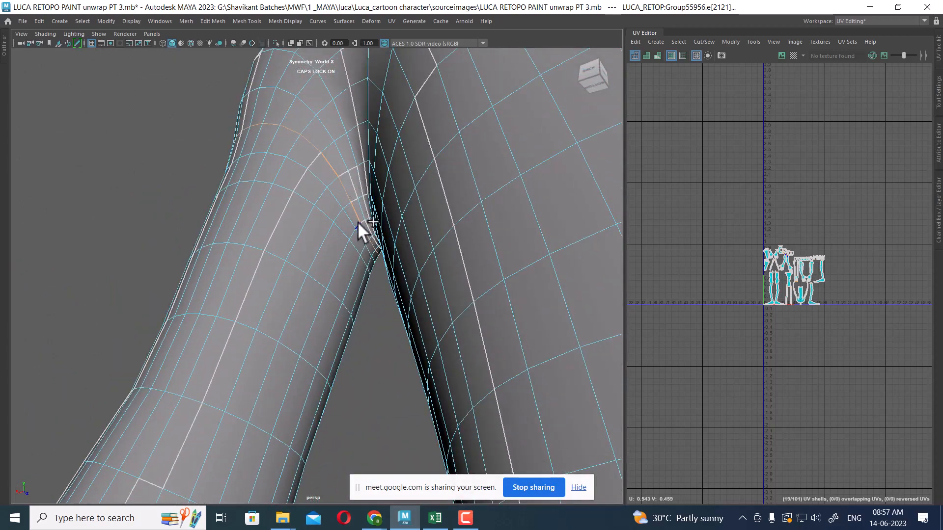
{"action": "right_click_drag", "start_coordinate": [345, 304], "coordinate": [320, 275], "text": "alt"}
{"action": "middle_click_drag", "start_coordinate": [320, 275], "coordinate": [358, 148], "text": "alt"}
{"action": "middle_click_drag", "start_coordinate": [330, 339], "coordinate": [353, 138], "text": "alt"}
{"action": "left_click_drag", "start_coordinate": [339, 162], "coordinate": [290, 261], "text": "alt"}
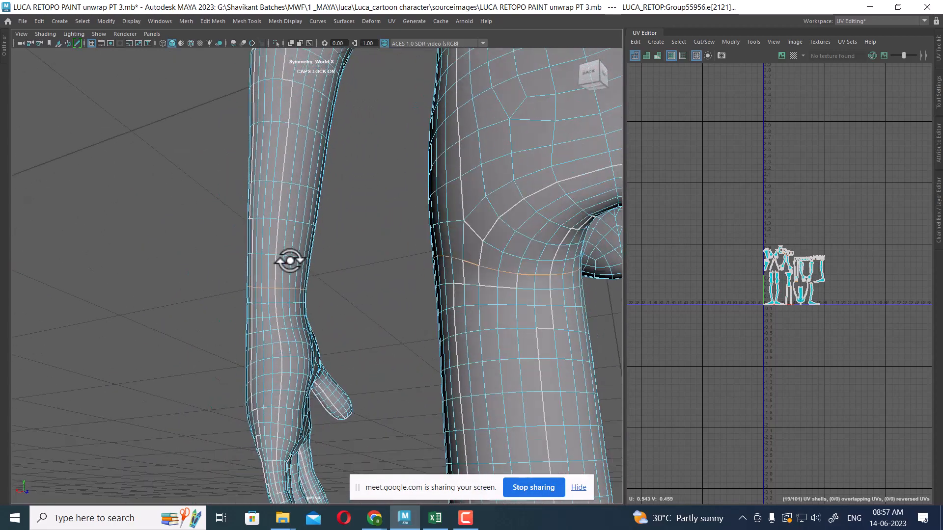
{"action": "middle_click_drag", "start_coordinate": [293, 250], "coordinate": [319, 172], "text": "alt"}
{"action": "right_click_drag", "start_coordinate": [319, 174], "coordinate": [343, 269], "text": "alt"}
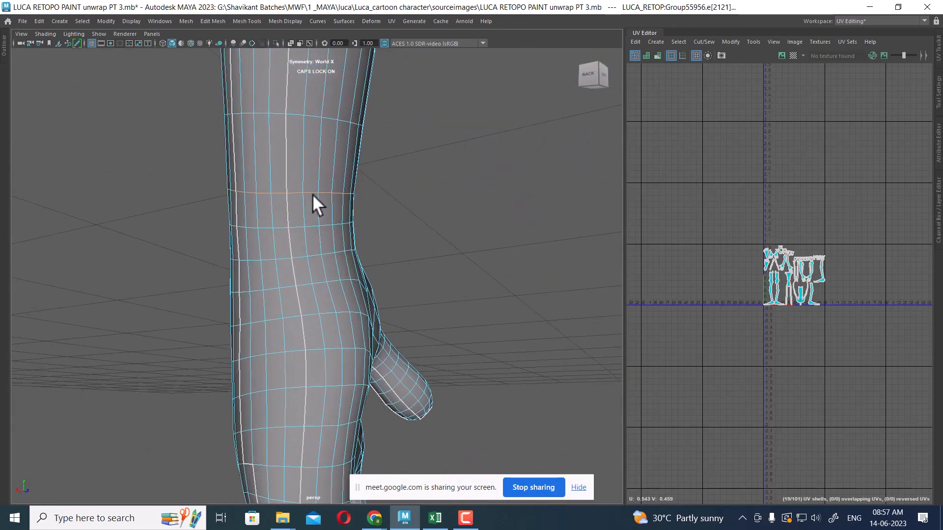
{"action": "right_click_drag", "start_coordinate": [312, 194], "coordinate": [308, 108], "text": "alt"}
{"action": "middle_click_drag", "start_coordinate": [308, 108], "coordinate": [363, 217], "text": "alt"}
{"action": "left_click_drag", "start_coordinate": [364, 217], "coordinate": [374, 173], "text": "alt"}
{"action": "middle_click_drag", "start_coordinate": [374, 172], "coordinate": [368, 216], "text": "alt"}
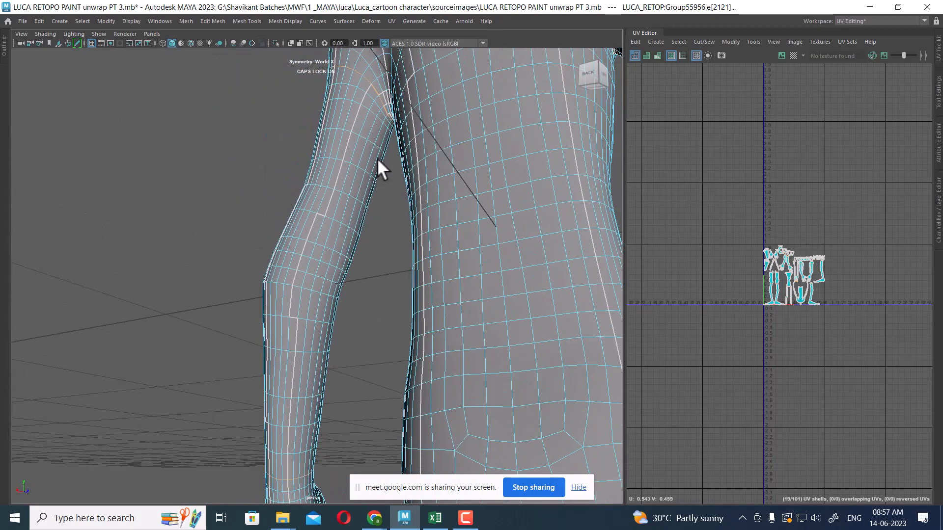
{"action": "left_click_drag", "start_coordinate": [378, 119], "coordinate": [367, 121], "text": "alt"}
{"action": "right_click_drag", "start_coordinate": [367, 121], "coordinate": [433, 269], "text": "alt"}
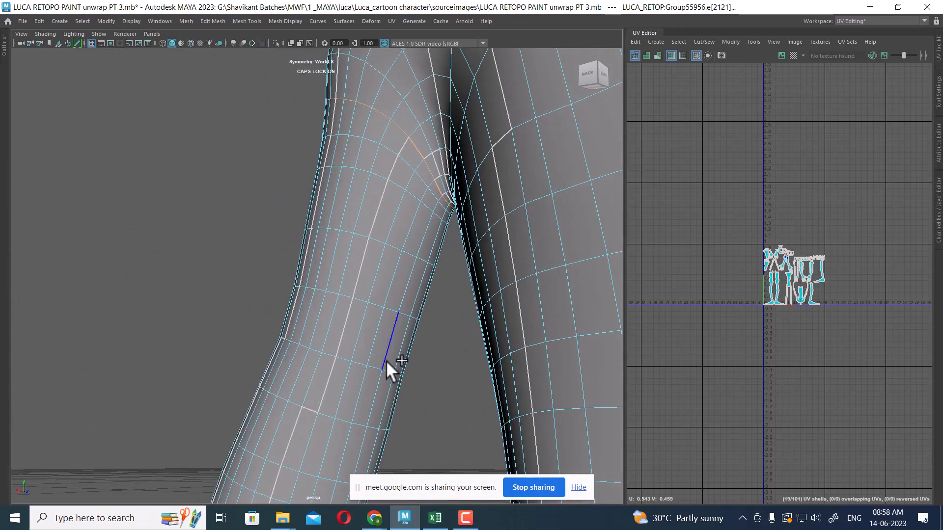
Add an edge on the inner side of the upper arm to the selection
{"action": "left_click_drag", "start_coordinate": [387, 372], "coordinate": [398, 371], "text": "alt"}
{"action": "middle_click_drag", "start_coordinate": [399, 370], "coordinate": [406, 247], "text": "alt"}
{"action": "right_click_drag", "start_coordinate": [406, 248], "coordinate": [377, 220], "text": "alt"}
{"action": "left_click_drag", "start_coordinate": [378, 220], "coordinate": [354, 229], "text": "alt"}
{"action": "right_click_drag", "start_coordinate": [354, 230], "coordinate": [350, 264], "text": "alt"}
{"action": "left_click_drag", "start_coordinate": [349, 264], "coordinate": [334, 261], "text": "alt"}
{"action": "right_click_drag", "start_coordinate": [335, 261], "coordinate": [357, 290], "text": "alt"}
{"action": "middle_click_drag", "start_coordinate": [358, 289], "coordinate": [360, 226], "text": "alt"}
{"action": "right_click_drag", "start_coordinate": [360, 227], "coordinate": [352, 248], "text": "alt"}
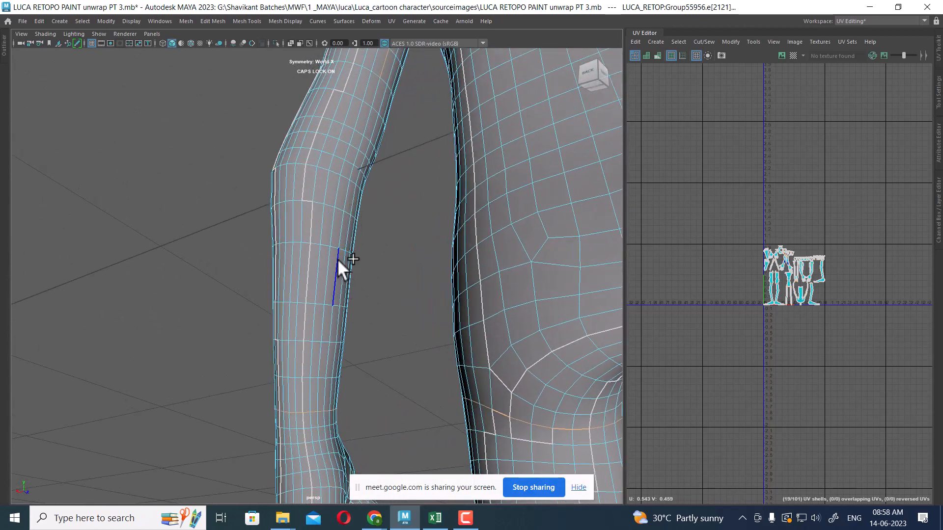
Add the edge loop running along the inner forearm to the selection
{"action": "double_click", "coordinate": [337, 258], "text": "shift"}
{"action": "middle_click_drag", "start_coordinate": [335, 307], "coordinate": [329, 242], "text": "alt"}
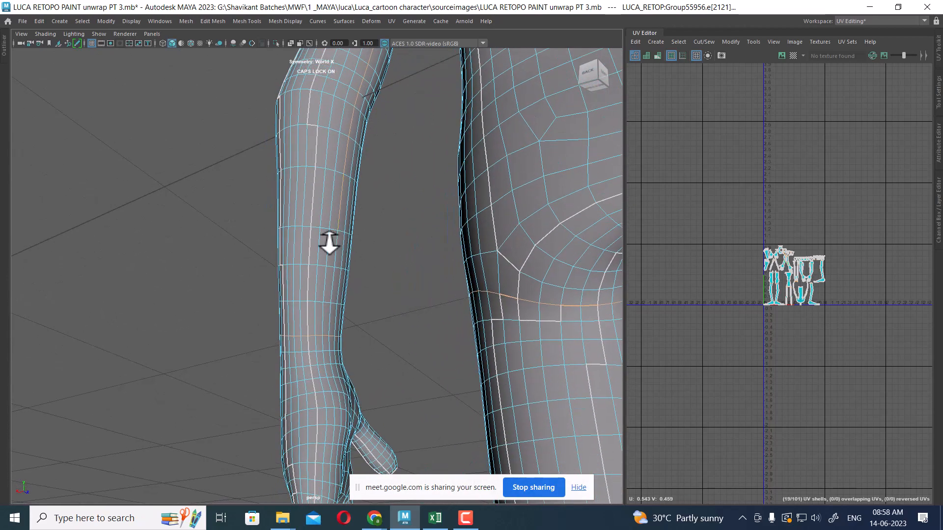
{"action": "right_click_drag", "start_coordinate": [329, 242], "coordinate": [333, 342], "text": "alt"}
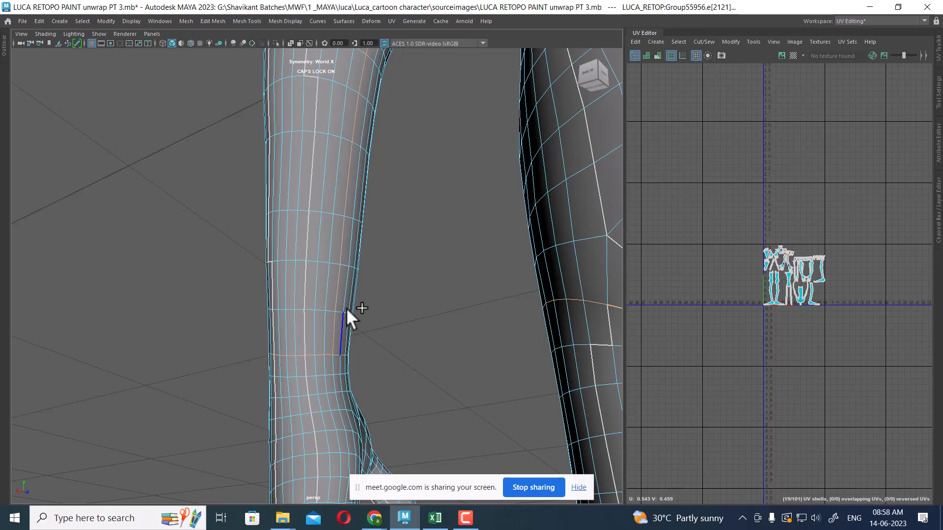
Add the edges at the top of both inner legs to the selection
{"action": "right_click_drag", "start_coordinate": [347, 308], "coordinate": [344, 287], "text": "alt"}
{"action": "left_click_drag", "start_coordinate": [344, 287], "coordinate": [452, 345], "text": "alt"}
{"action": "middle_click_drag", "start_coordinate": [453, 345], "coordinate": [439, 295], "text": "alt"}
{"action": "left_click_drag", "start_coordinate": [438, 295], "coordinate": [535, 314], "text": "alt"}
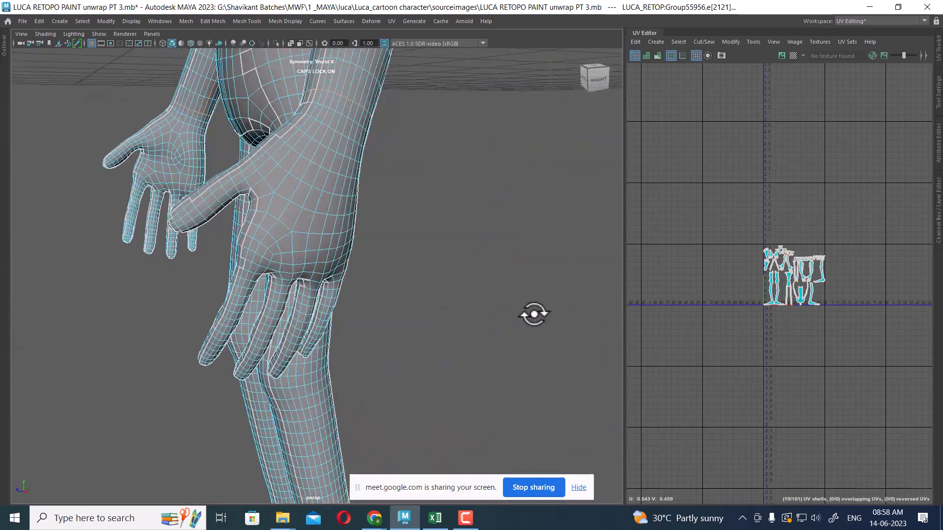
{"action": "middle_click_drag", "start_coordinate": [535, 314], "coordinate": [609, 311], "text": "alt"}
{"action": "left_click_drag", "start_coordinate": [221, 230], "coordinate": [276, 211], "text": "alt"}
{"action": "middle_click_drag", "start_coordinate": [276, 211], "coordinate": [354, 233], "text": "alt"}
{"action": "right_click_drag", "start_coordinate": [354, 234], "coordinate": [455, 261], "text": "alt"}
{"action": "right_click_drag", "start_coordinate": [420, 189], "coordinate": [429, 237], "text": "alt"}
{"action": "middle_click_drag", "start_coordinate": [439, 112], "coordinate": [420, 155], "text": "alt"}
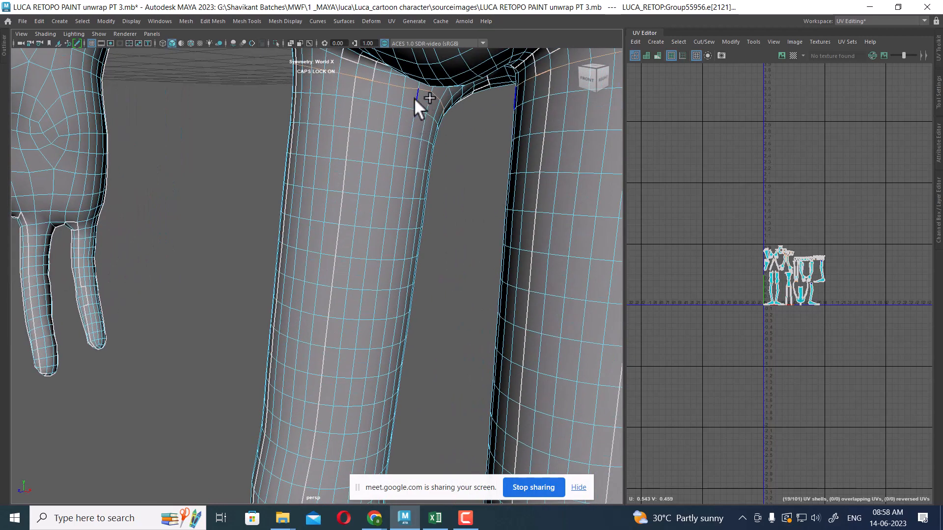
Add the edge loop running down the inner leg to the selection
{"action": "double_click", "coordinate": [369, 438], "text": "shift"}
{"action": "middle_click_drag", "start_coordinate": [412, 400], "coordinate": [423, 282], "text": "alt"}
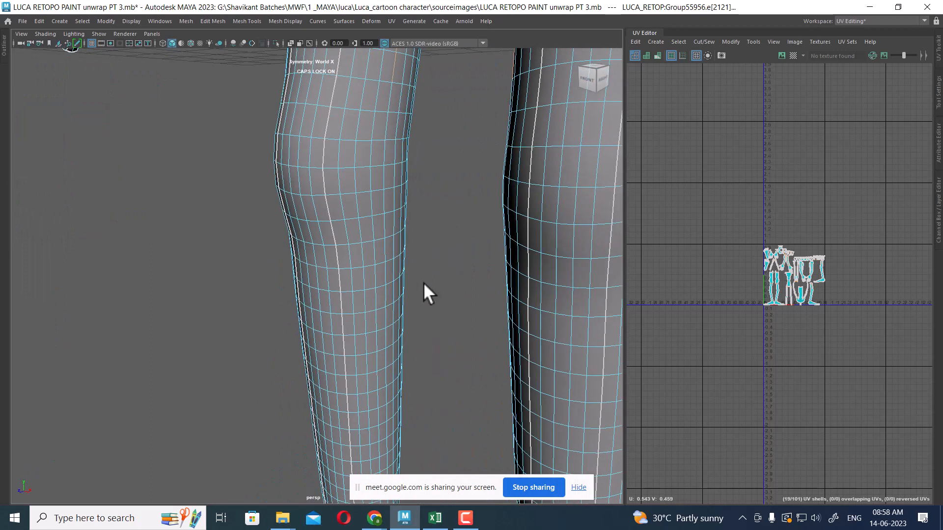
{"action": "left_click_drag", "start_coordinate": [424, 282], "coordinate": [413, 279], "text": "alt"}
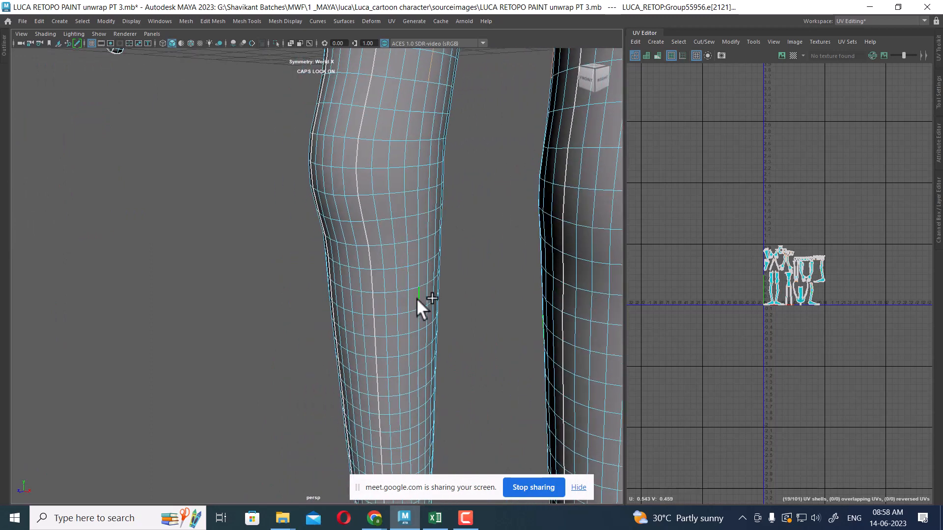
{"action": "middle_click_drag", "start_coordinate": [418, 316], "coordinate": [429, 63], "text": "alt"}
{"action": "middle_click_drag", "start_coordinate": [435, 173], "coordinate": [382, 208], "text": "alt"}
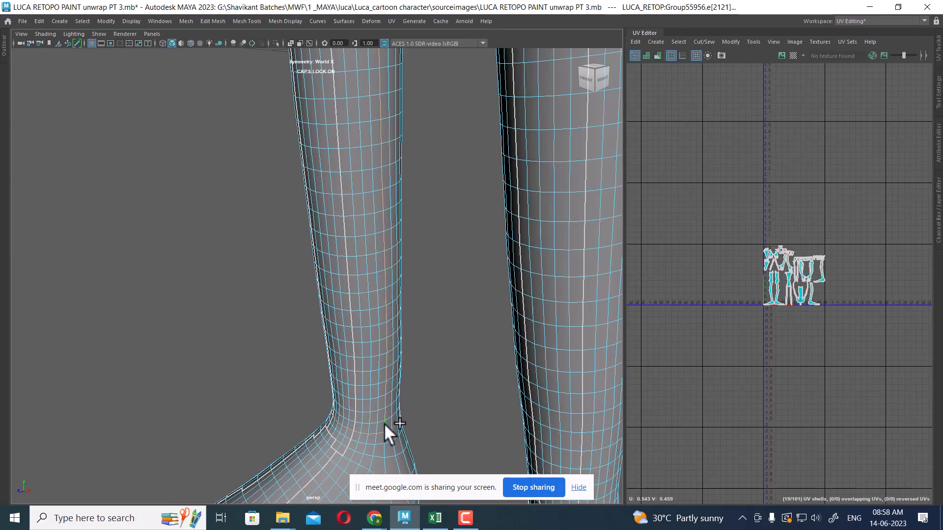
Orbit around the legs and body to review the selected seam edges
{"action": "right_click_drag", "start_coordinate": [487, 308], "coordinate": [369, 236], "text": "alt"}
{"action": "left_click_drag", "start_coordinate": [369, 236], "coordinate": [478, 221], "text": "alt"}
{"action": "middle_click_drag", "start_coordinate": [477, 221], "coordinate": [486, 288], "text": "alt"}
{"action": "right_click_drag", "start_coordinate": [485, 288], "coordinate": [399, 201], "text": "alt"}
{"action": "middle_click_drag", "start_coordinate": [398, 201], "coordinate": [442, 315], "text": "alt"}
{"action": "right_click_drag", "start_coordinate": [442, 314], "coordinate": [497, 221], "text": "alt"}
{"action": "left_click_drag", "start_coordinate": [497, 221], "coordinate": [450, 160], "text": "alt"}
{"action": "right_click_drag", "start_coordinate": [450, 160], "coordinate": [440, 116], "text": "alt"}
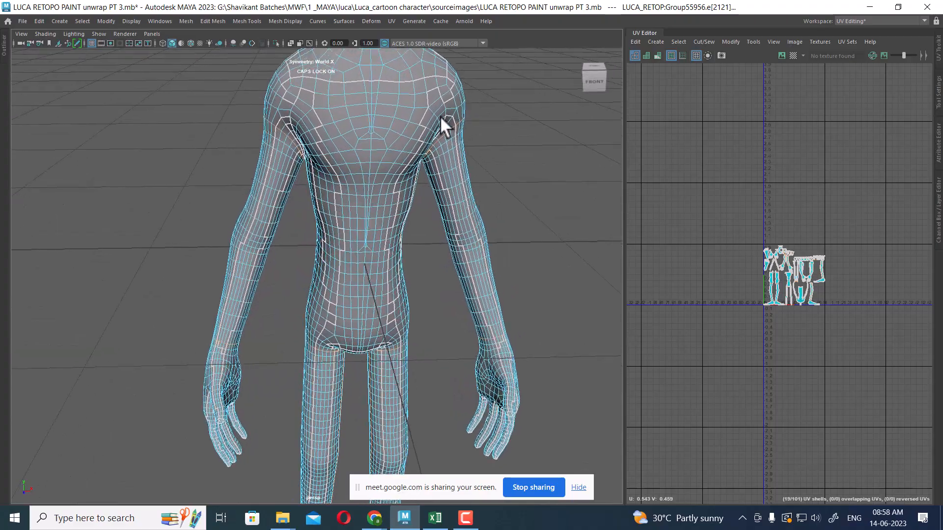
{"action": "left_click_drag", "start_coordinate": [440, 116], "coordinate": [343, 185], "text": "alt"}
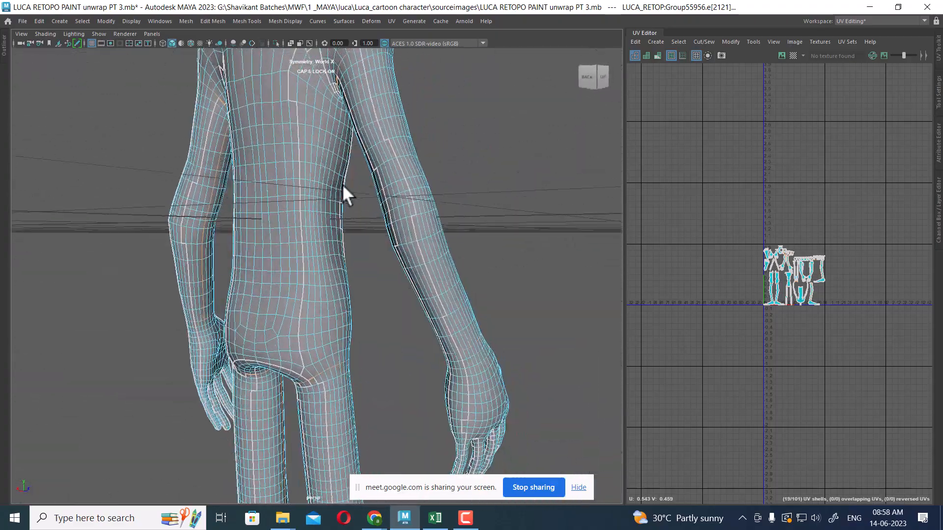
Orbit and zoom around the arms, crotch and legs to examine the selected seam edges
{"action": "right_click_drag", "start_coordinate": [343, 184], "coordinate": [379, 252], "text": "alt"}
{"action": "left_click_drag", "start_coordinate": [379, 253], "coordinate": [296, 177], "text": "alt"}
{"action": "mouse_move", "coordinate": [375, 238]}
{"action": "left_mouse_down", "text": "alt"}
{"action": "mouse_move", "coordinate": [389, 227]}
{"action": "mouse_move", "coordinate": [362, 249]}
{"action": "left_mouse_up", "text": "alt"}
{"action": "left_click_drag", "start_coordinate": [358, 178], "coordinate": [419, 343], "text": "alt"}
{"action": "scroll", "coordinate": [407, 305], "scroll_direction": "up", "scroll_amount": 5}
{"action": "left_click_drag", "start_coordinate": [403, 273], "coordinate": [323, 265], "text": "alt"}
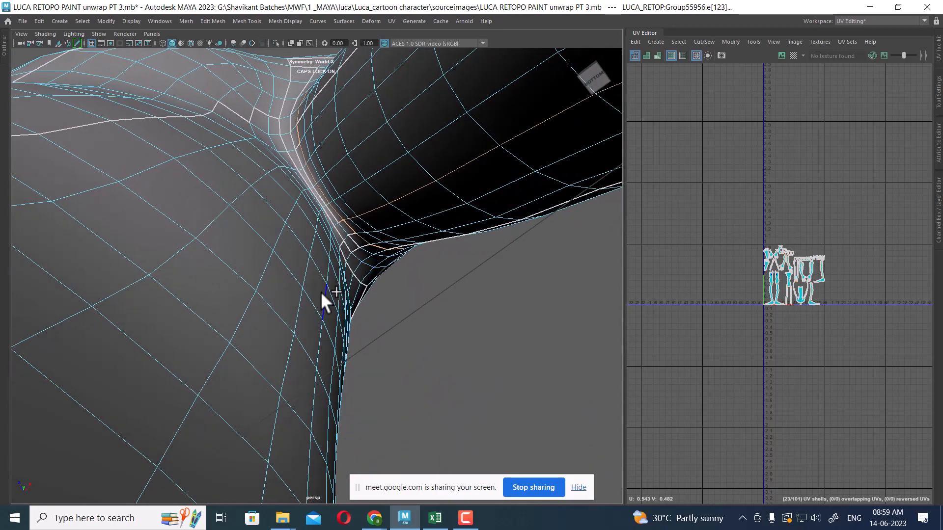
{"action": "right_click_drag", "start_coordinate": [349, 408], "coordinate": [221, 388], "text": "alt"}
{"action": "left_click_drag", "start_coordinate": [220, 388], "coordinate": [313, 291], "text": "alt"}
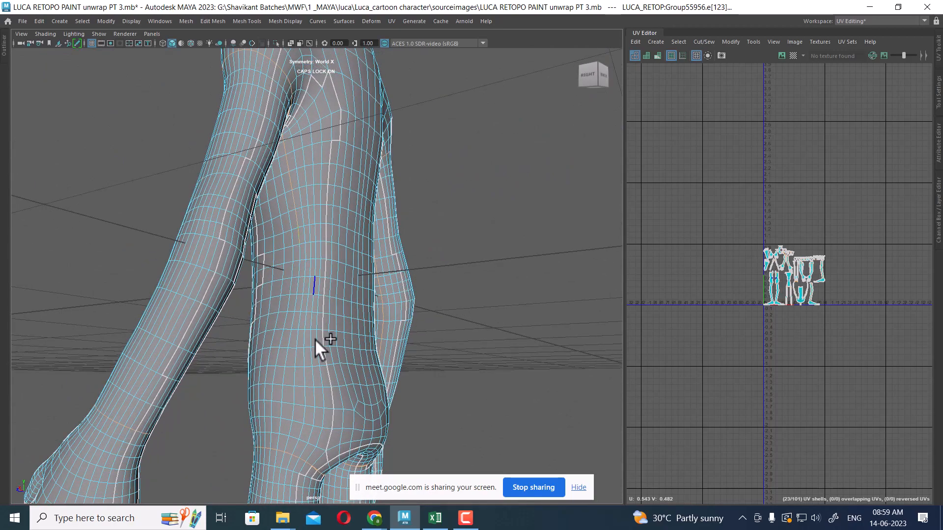
{"action": "middle_click_drag", "start_coordinate": [315, 338], "coordinate": [365, 282], "text": "alt"}
{"action": "right_click_drag", "start_coordinate": [364, 282], "coordinate": [360, 314], "text": "alt"}
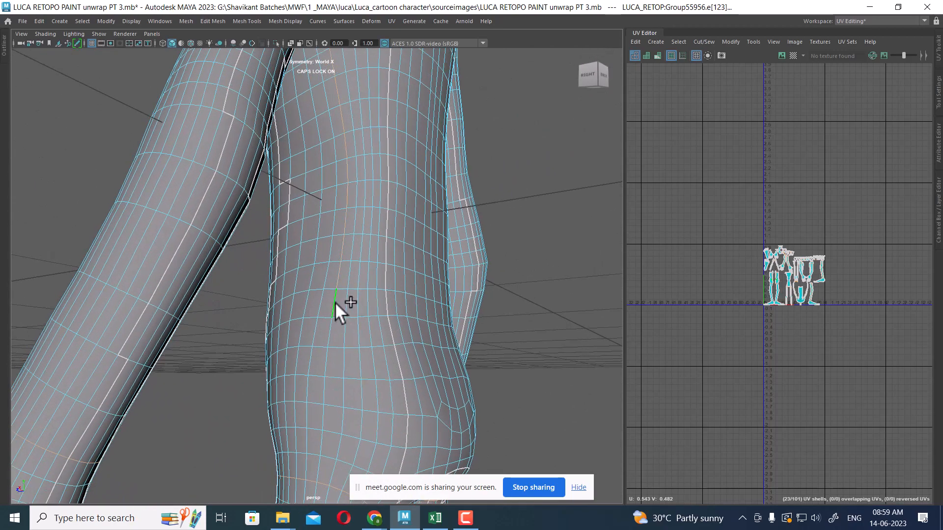
{"action": "middle_click_drag", "start_coordinate": [373, 348], "coordinate": [392, 221], "text": "alt"}
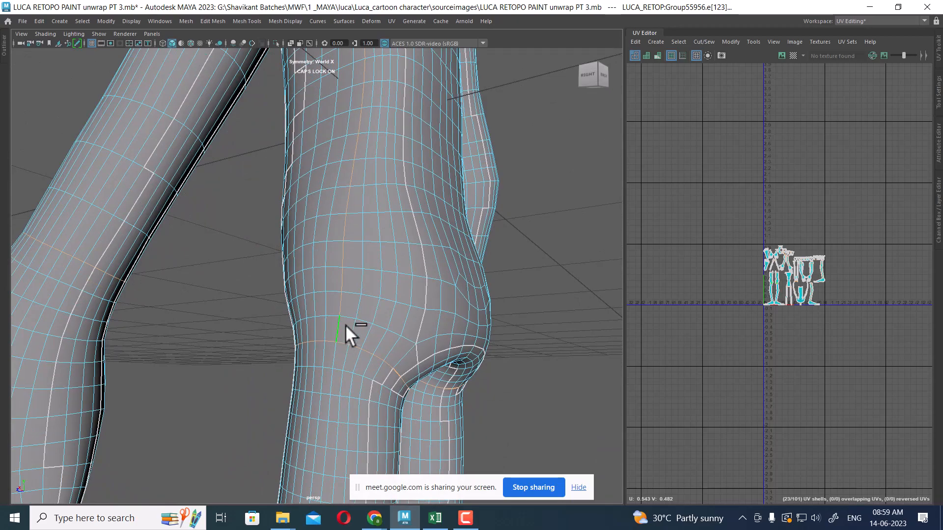
{"action": "right_click_drag", "start_coordinate": [346, 325], "coordinate": [369, 185], "text": "alt"}
{"action": "left_click_drag", "start_coordinate": [369, 184], "coordinate": [467, 261], "text": "alt"}
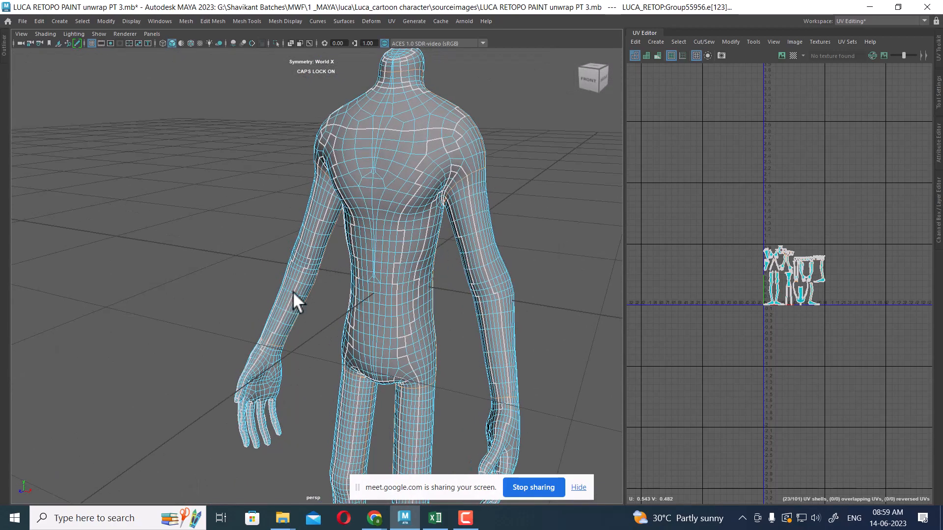
{"action": "left_click_drag", "start_coordinate": [293, 291], "coordinate": [349, 355], "text": "alt"}
{"action": "double_click", "coordinate": [334, 356], "text": "shift"}
{"action": "key", "text": "ctrl+z"}
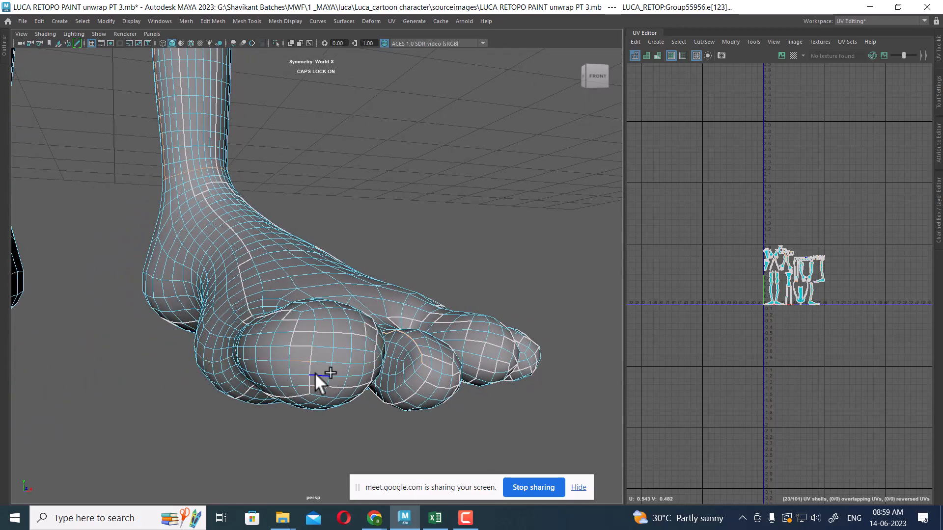
Cut the UVs along the selected seam edges and unfold the body into separate shells
{"action": "double_click", "coordinate": [297, 371], "text": "shift"}
{"action": "left_click_drag", "start_coordinate": [335, 364], "coordinate": [199, 234], "text": "alt"}
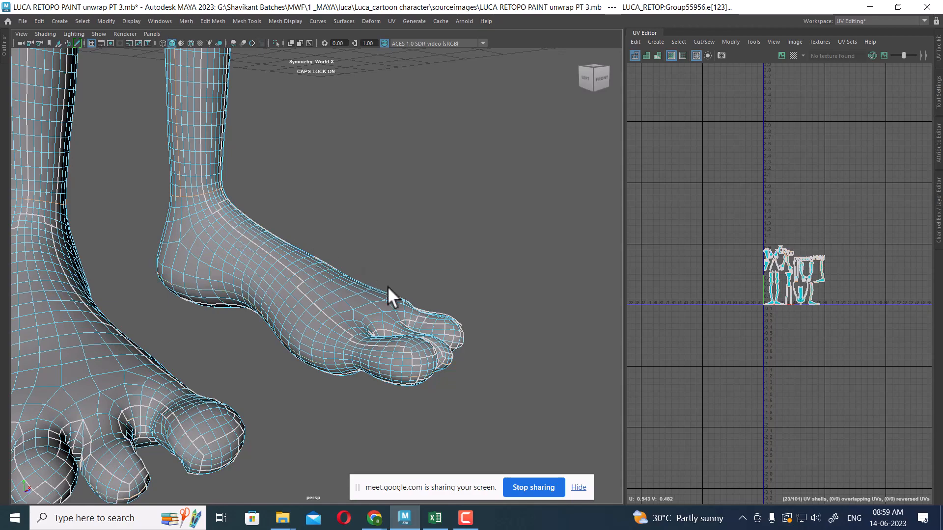
{"action": "left_click_drag", "start_coordinate": [387, 287], "coordinate": [390, 301], "text": "alt"}
{"action": "key", "text": "a"}
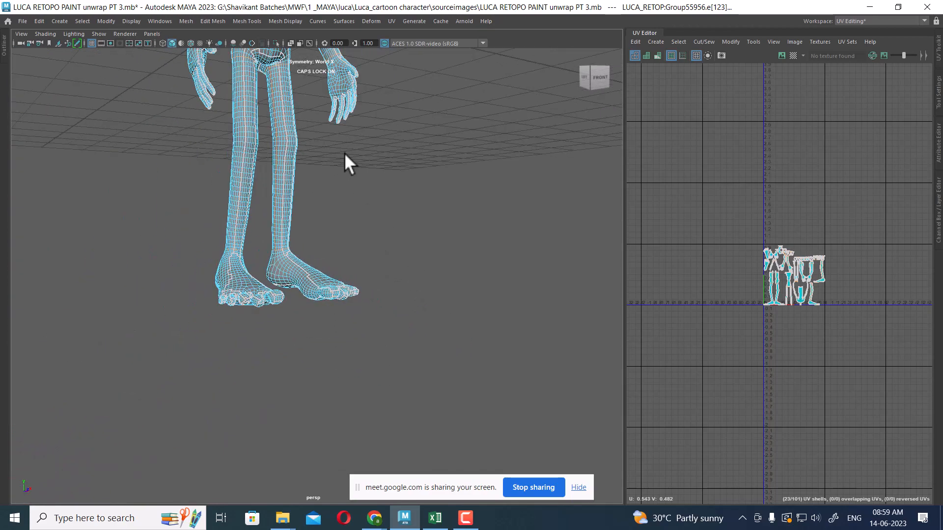
{"action": "scroll", "coordinate": [887, 400], "scroll_direction": "up", "scroll_amount": 4}
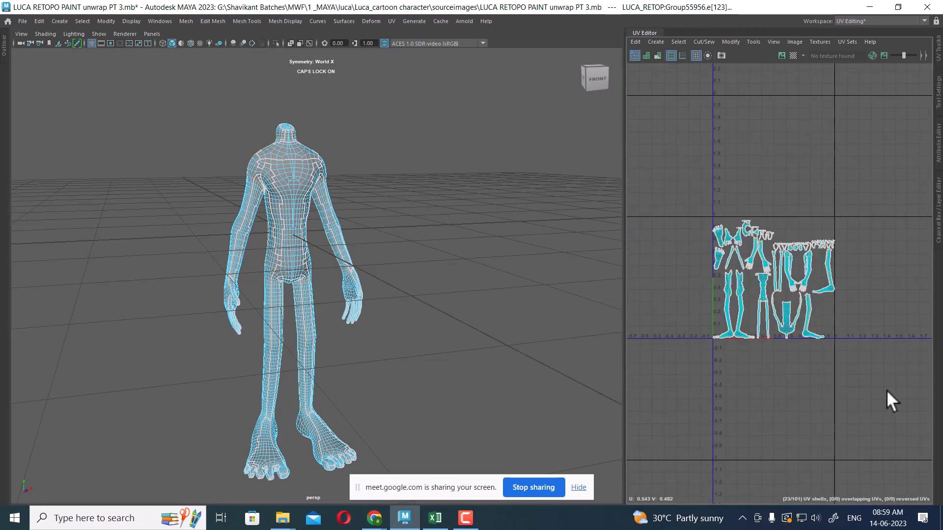
{"action": "scroll", "coordinate": [842, 280], "scroll_direction": "down", "scroll_amount": 3}
{"action": "scroll", "coordinate": [855, 309], "scroll_direction": "up", "scroll_amount": 2}
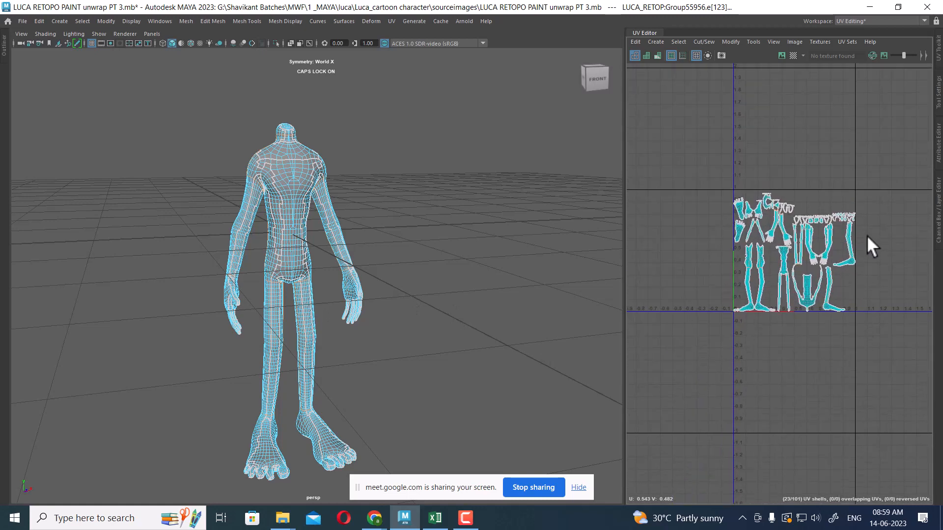
{"action": "right_click_drag", "start_coordinate": [854, 169], "coordinate": [838, 104], "text": "shift"}
{"action": "left_click_drag", "start_coordinate": [909, 143], "coordinate": [831, 238]}
{"action": "right_click_drag", "start_coordinate": [840, 182], "coordinate": [697, 254], "text": "shift"}
{"action": "right_click_drag", "start_coordinate": [844, 226], "coordinate": [833, 183]}
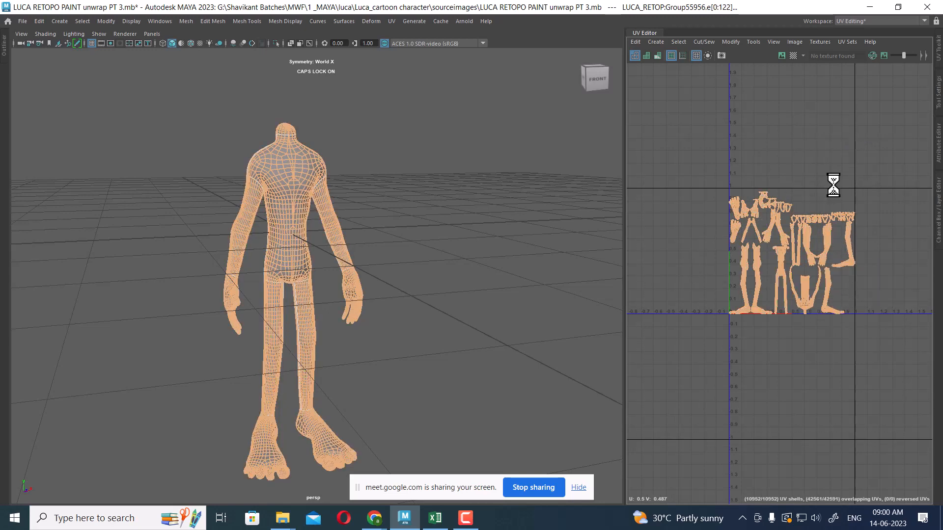
Select the two leg UV shells and frame them in the viewport
{"action": "scroll", "coordinate": [756, 287], "scroll_direction": "up", "scroll_amount": 6}
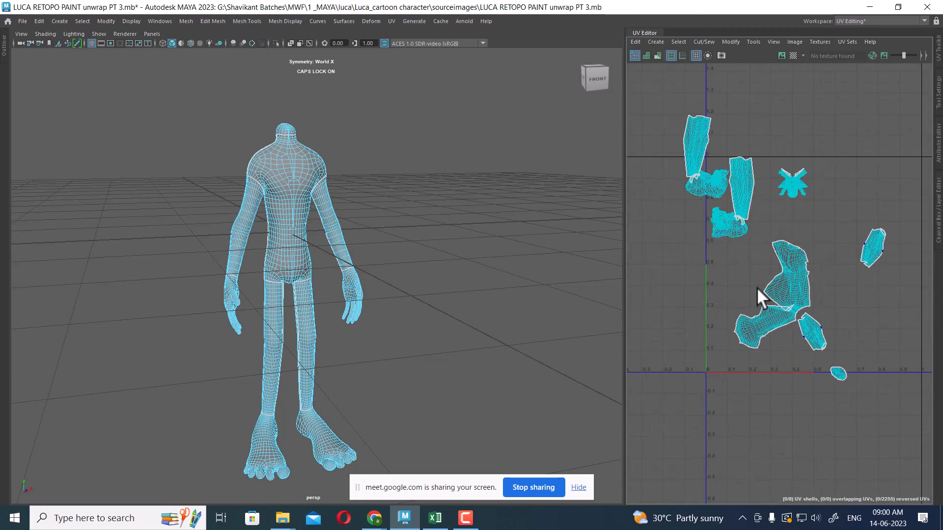
{"action": "right_click_drag", "start_coordinate": [789, 163], "coordinate": [792, 161]}
{"action": "left_click_drag", "start_coordinate": [767, 133], "coordinate": [727, 197]}
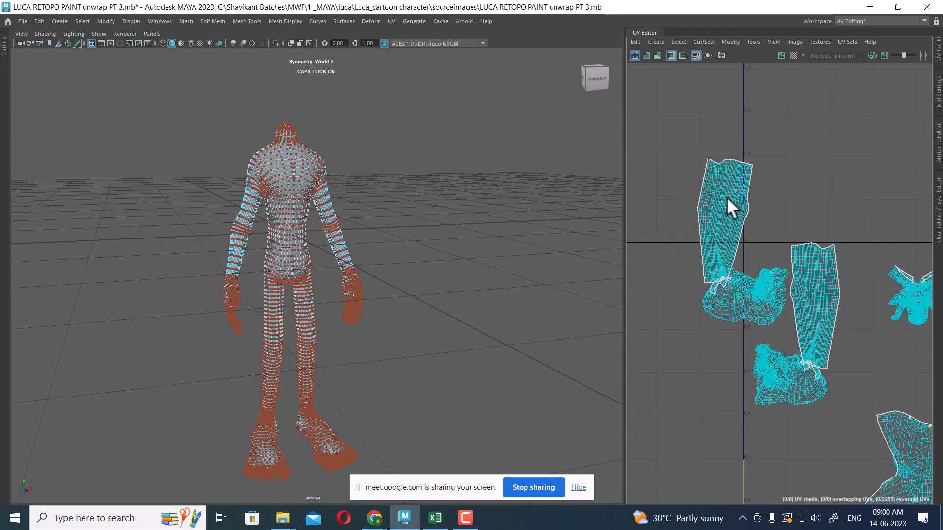
{"action": "right_click", "coordinate": [783, 180], "text": "ctrl"}
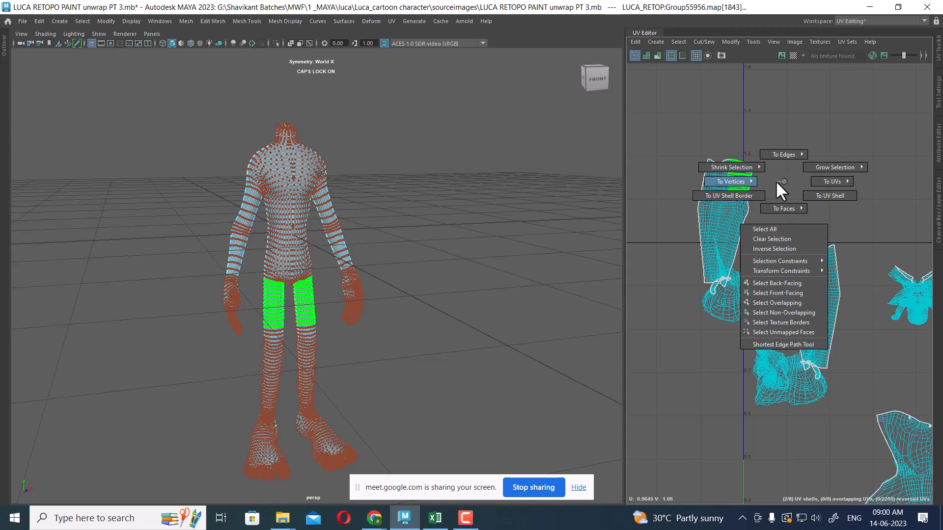
{"action": "left_click", "coordinate": [840, 211]}
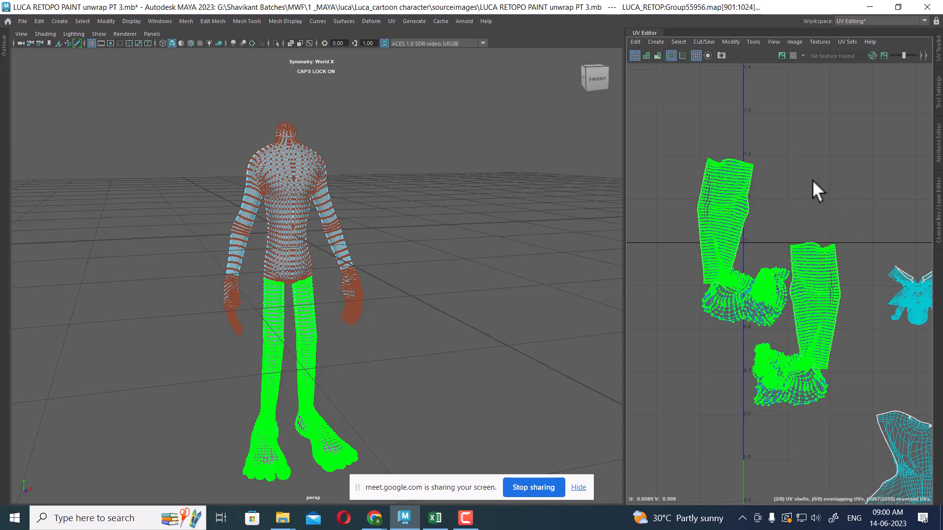
{"action": "key", "text": "f"}
{"action": "right_click_drag", "start_coordinate": [825, 353], "coordinate": [756, 163], "text": "alt"}
{"action": "middle_click_drag", "start_coordinate": [756, 163], "coordinate": [760, 216], "text": "alt"}
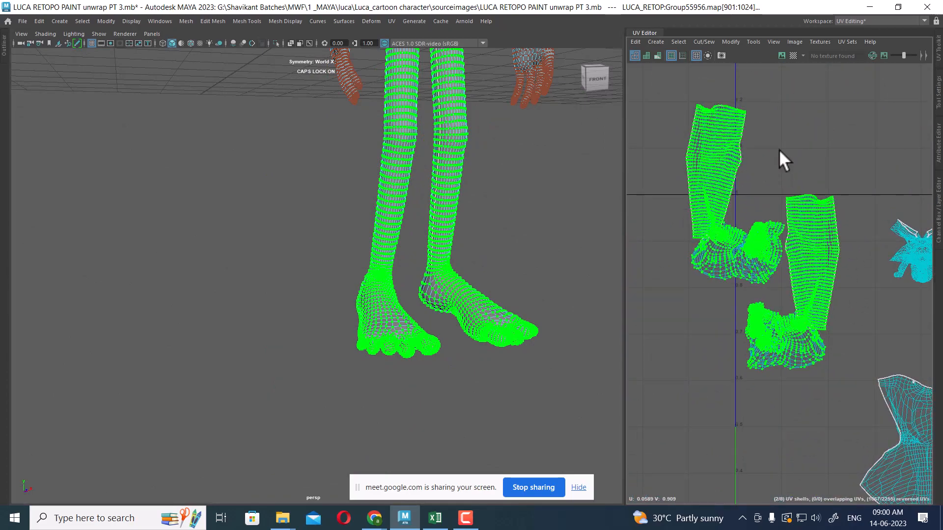
{"action": "right_click_drag", "start_coordinate": [778, 150], "coordinate": [650, 145], "text": "shift"}
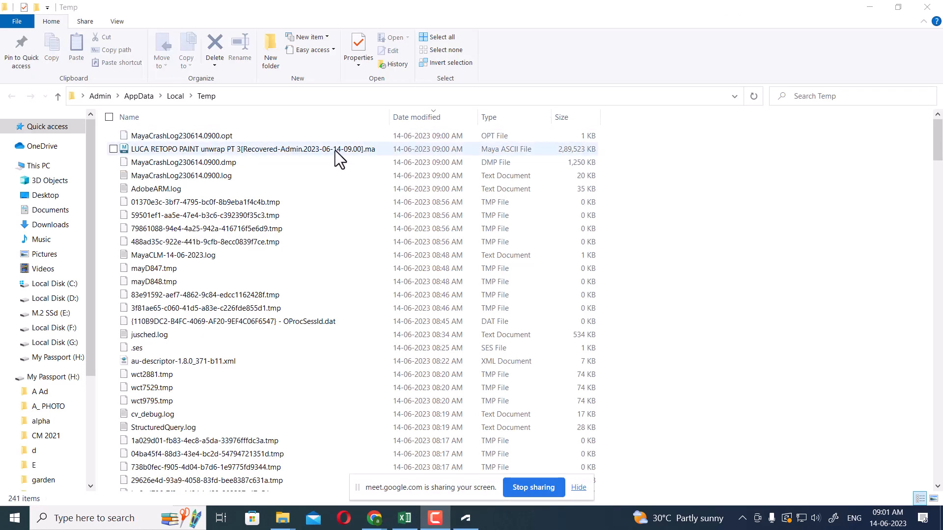
Place the recovered LUCA RETOPO PAINT unwrap PT 3 scene file in the sourceimages folder and open it
{"action": "left_click", "coordinate": [334, 149]}
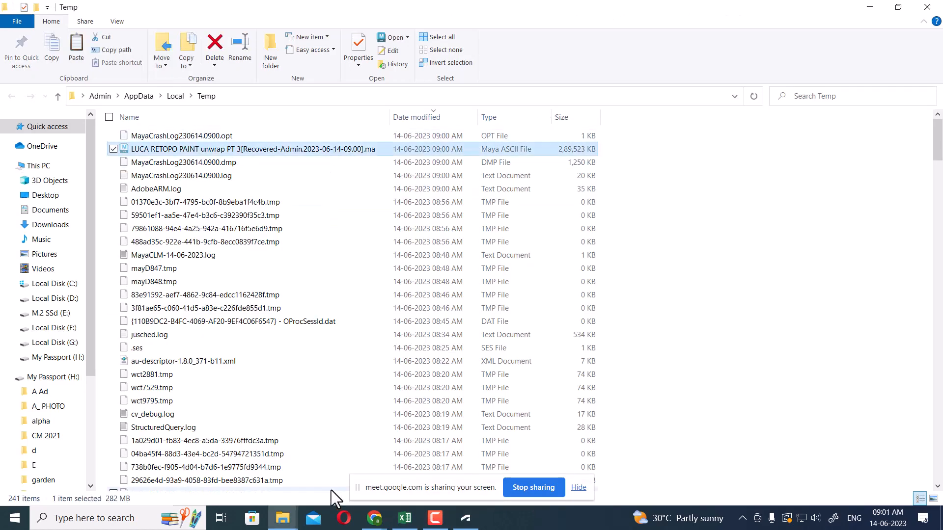
{"action": "left_click", "coordinate": [282, 519]}
{"action": "left_click", "coordinate": [180, 485]}
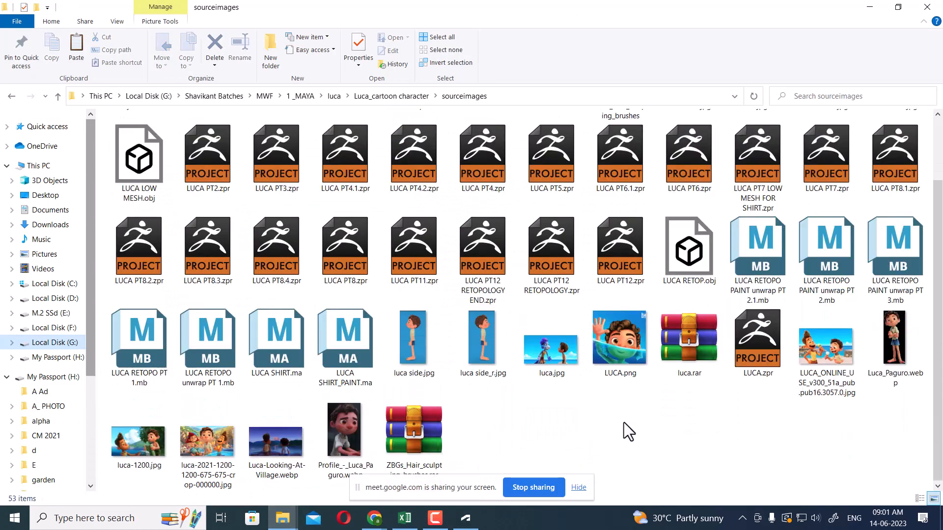
{"action": "right_click", "coordinate": [573, 441]}
{"action": "left_click", "coordinate": [532, 352]}
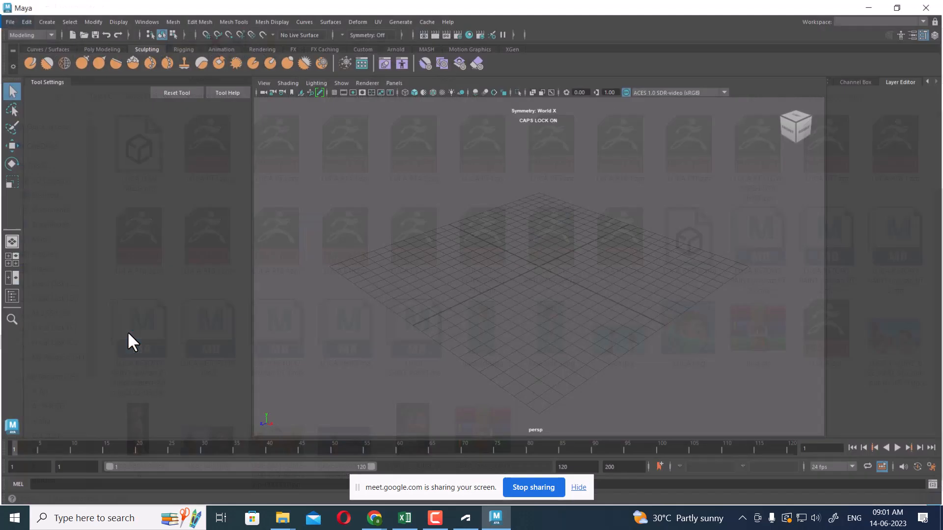
{"action": "key", "text": "super+r"}
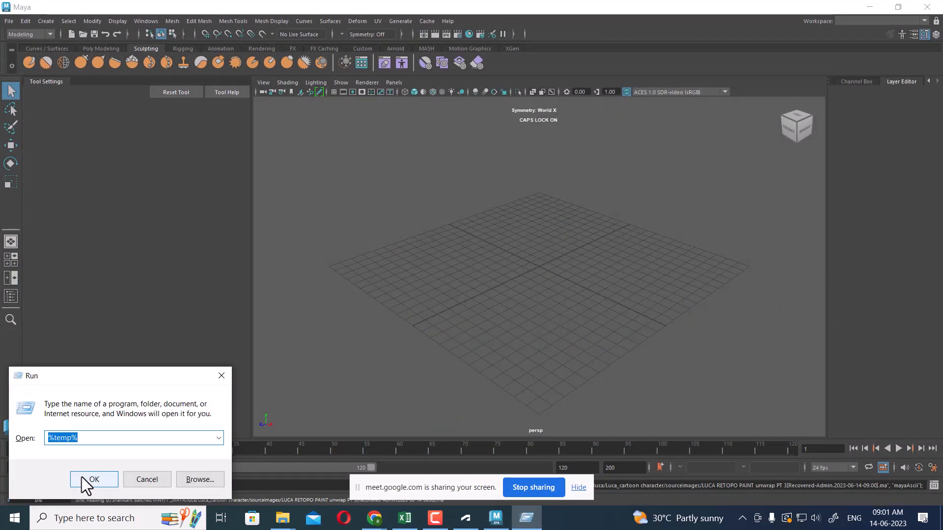
{"action": "left_click", "coordinate": [221, 377]}
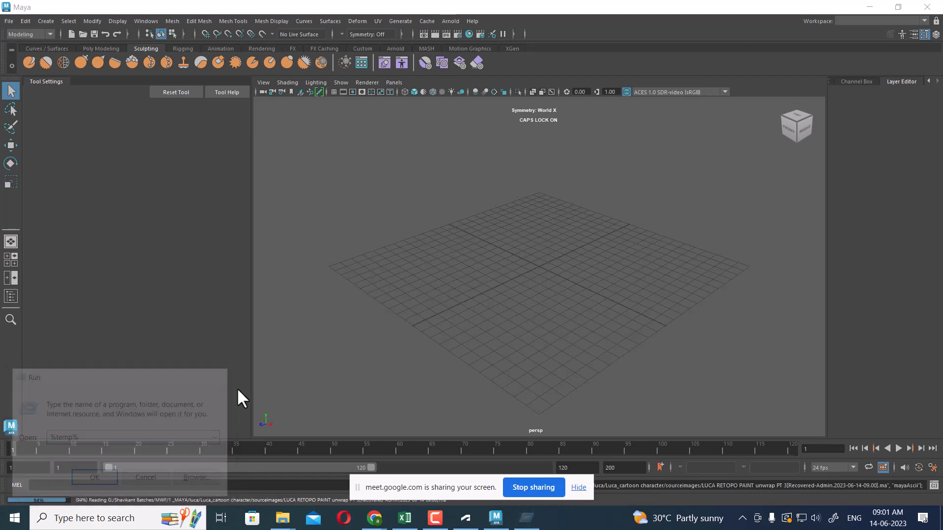
{"action": "left_click", "coordinate": [579, 488]}
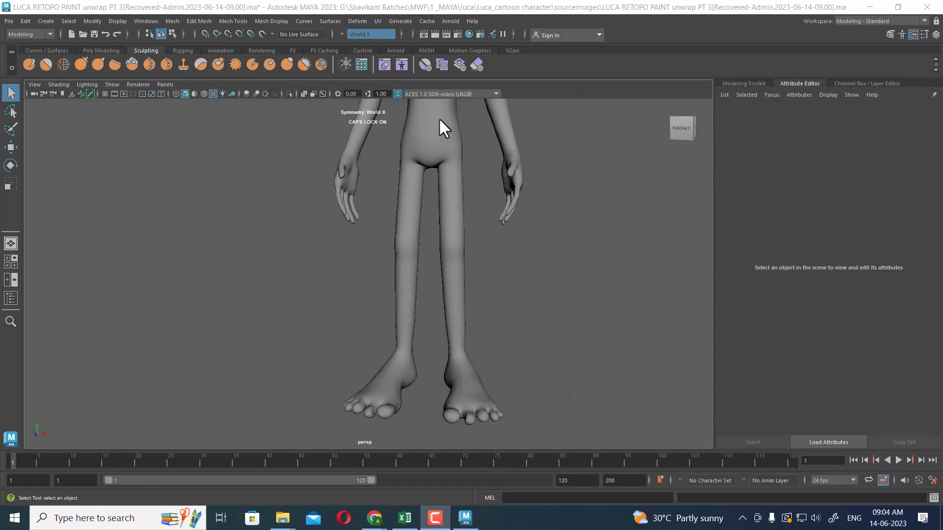
Select the body mesh and switch the workspace to UV Editing
{"action": "middle_click_drag", "start_coordinate": [528, 368], "coordinate": [457, 265], "text": "alt"}
{"action": "left_click", "coordinate": [388, 225]}
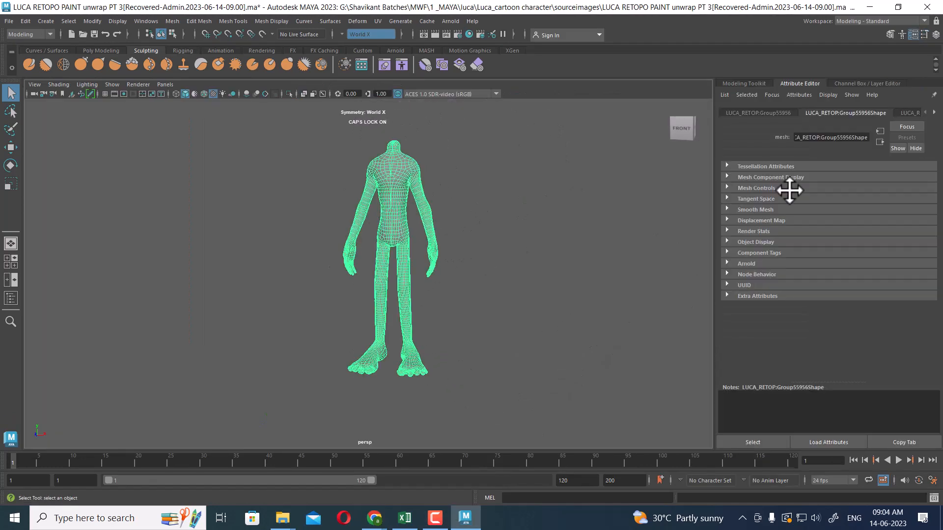
{"action": "left_click", "coordinate": [852, 22]}
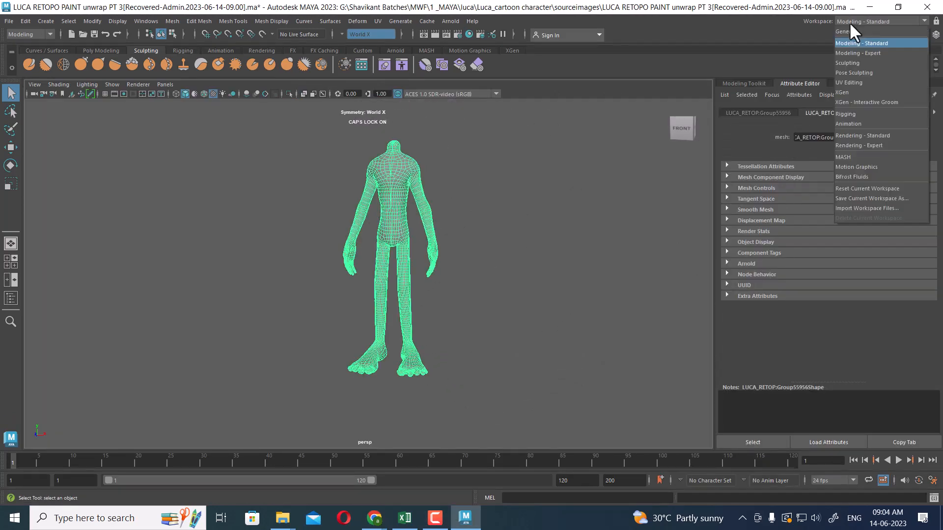
{"action": "left_click", "coordinate": [860, 83]}
{"action": "scroll", "coordinate": [284, 260], "scroll_direction": "up", "scroll_amount": 5}
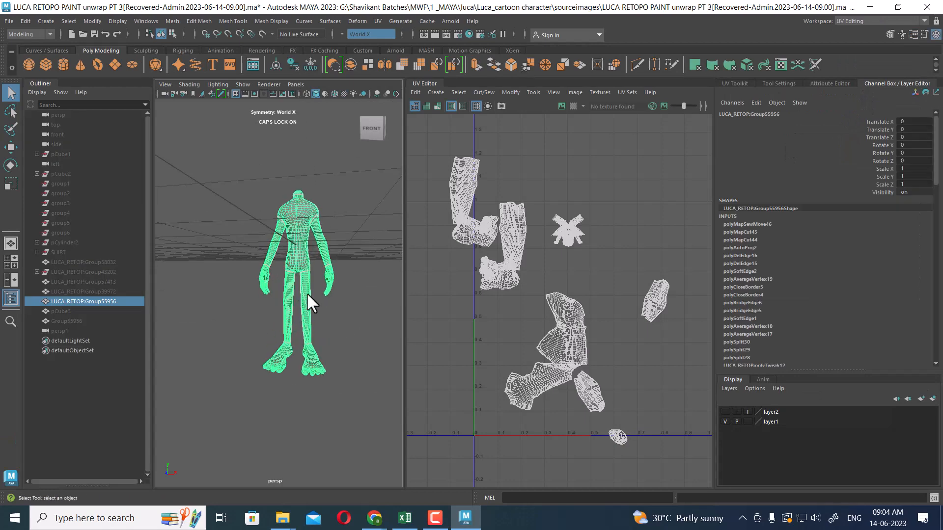
{"action": "scroll", "coordinate": [609, 304], "scroll_direction": "up", "scroll_amount": 8}
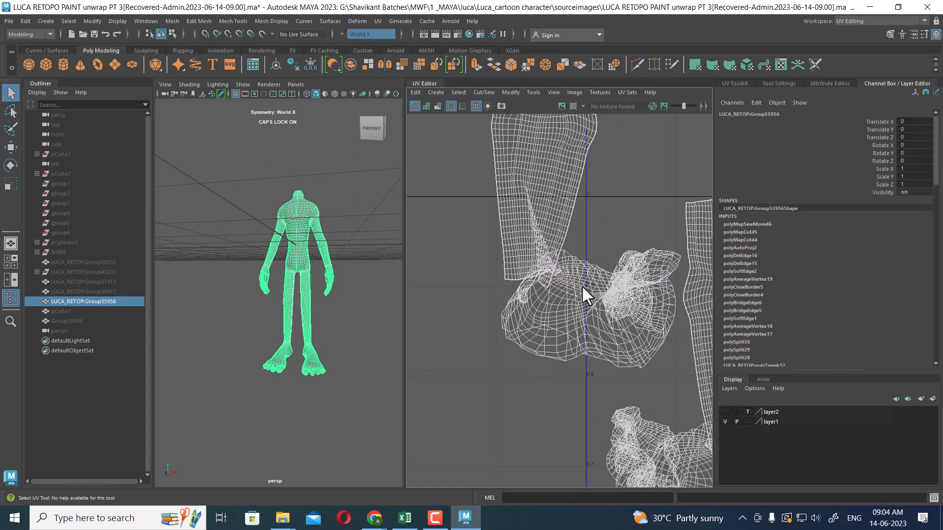
{"action": "left_click_drag", "start_coordinate": [337, 393], "coordinate": [326, 347], "text": "alt"}
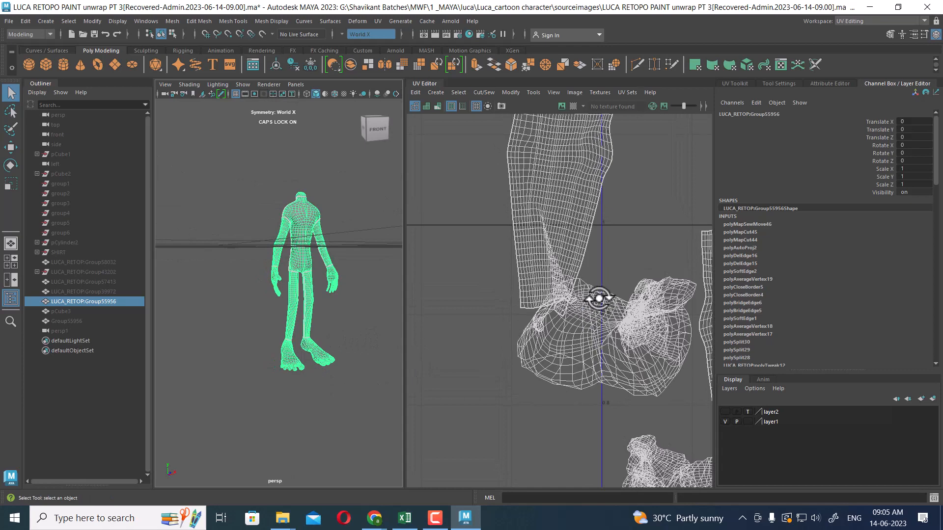
Delete the body mesh's non-deformer history
{"action": "left_click", "coordinate": [24, 21]}
{"action": "mouse_move", "coordinate": [105, 138]}
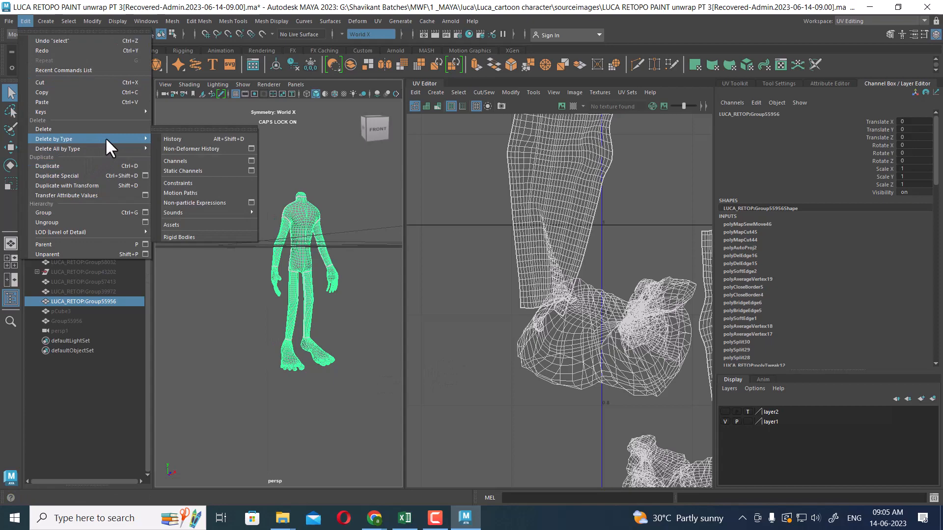
{"action": "left_click", "coordinate": [214, 148]}
Select the leg and foot UV shells by converting the selection to UV shells
{"action": "right_click_drag", "start_coordinate": [307, 270], "coordinate": [335, 393], "text": "alt"}
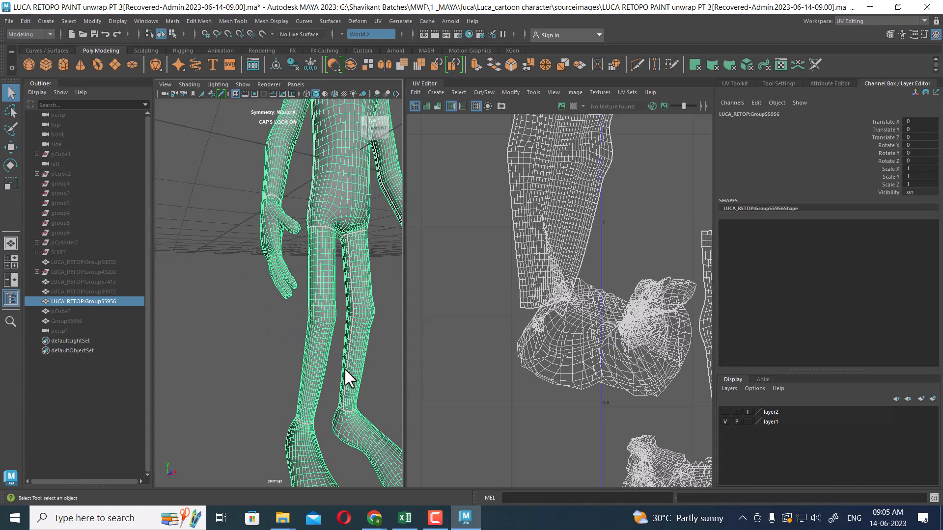
{"action": "left_click_drag", "start_coordinate": [337, 364], "coordinate": [306, 360], "text": "alt"}
{"action": "middle_click_drag", "start_coordinate": [306, 360], "coordinate": [301, 301], "text": "alt"}
{"action": "right_click_drag", "start_coordinate": [302, 302], "coordinate": [355, 379], "text": "alt"}
{"action": "middle_click_drag", "start_coordinate": [355, 379], "coordinate": [312, 353], "text": "alt"}
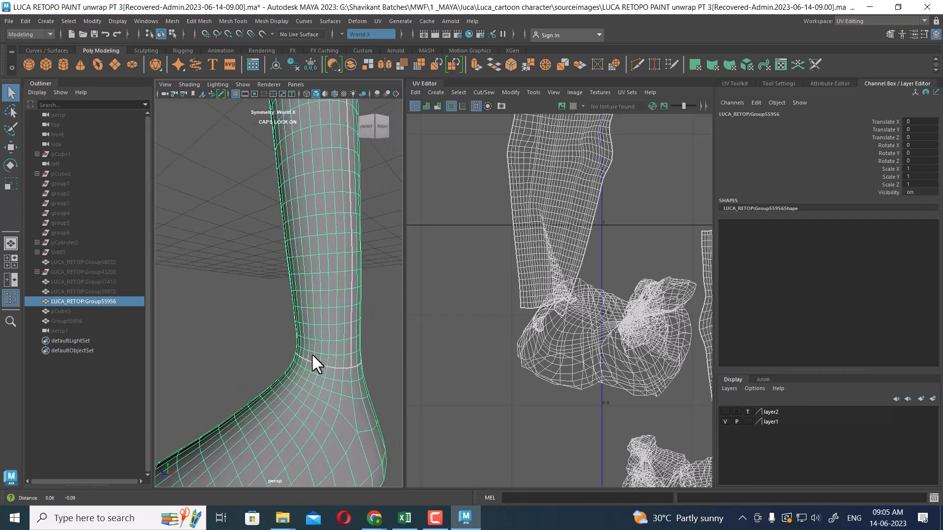
{"action": "left_click_drag", "start_coordinate": [311, 353], "coordinate": [216, 366], "text": "alt"}
{"action": "scroll", "coordinate": [588, 308], "scroll_direction": "up", "scroll_amount": 1}
{"action": "right_click_drag", "start_coordinate": [604, 317], "coordinate": [617, 326]}
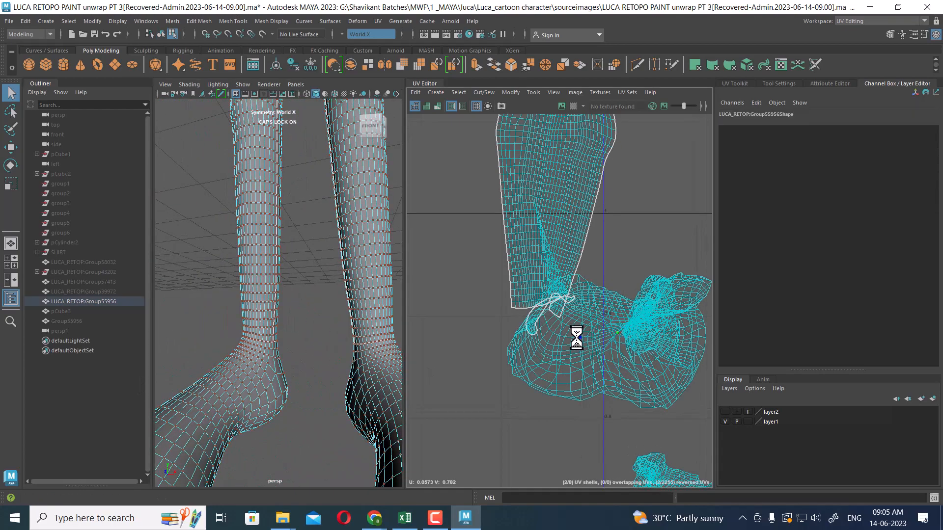
{"action": "right_click", "coordinate": [593, 333], "text": "ctrl"}
{"action": "left_click", "coordinate": [639, 347]}
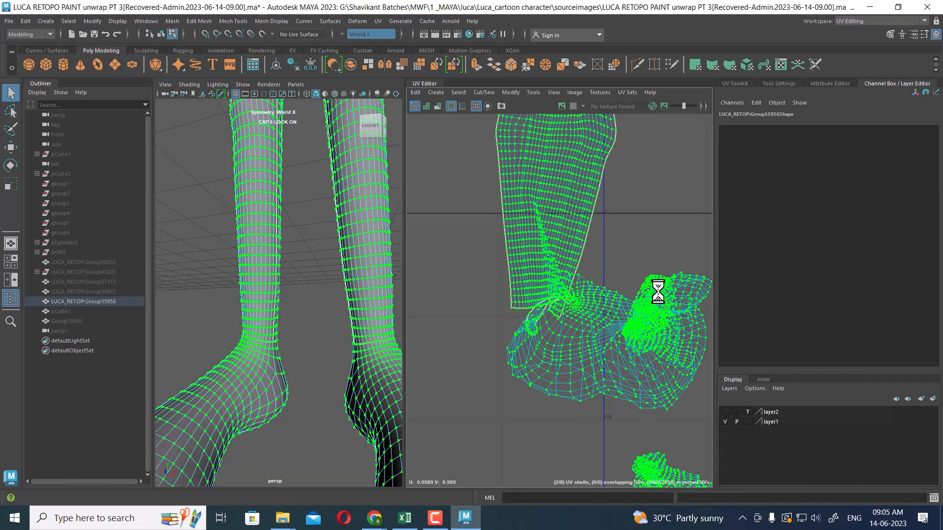
Clear the shell selection and zoom in on the ankle area
{"action": "left_click_drag", "start_coordinate": [244, 364], "coordinate": [273, 333], "text": "alt"}
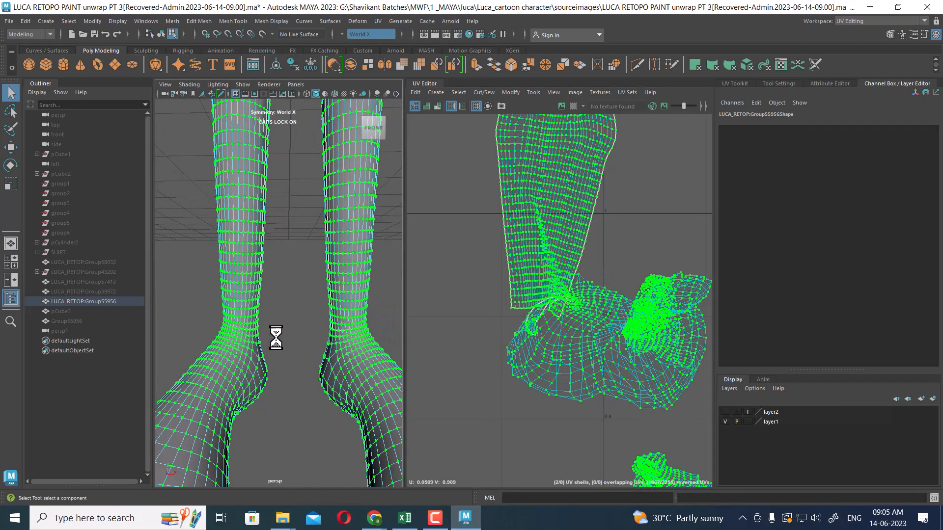
{"action": "left_click", "coordinate": [249, 327]}
{"action": "right_click_drag", "start_coordinate": [249, 326], "coordinate": [280, 354], "text": "alt"}
{"action": "middle_click_drag", "start_coordinate": [280, 354], "coordinate": [268, 322], "text": "alt"}
{"action": "left_click_drag", "start_coordinate": [315, 325], "coordinate": [276, 328], "text": "alt"}
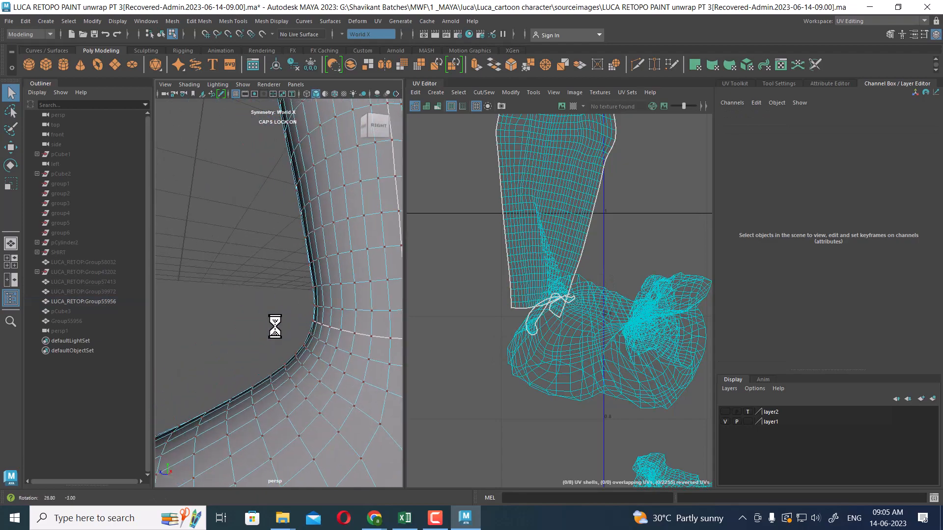
Select the edge loops around both ankles and cut them as UV seams
{"action": "right_click_drag", "start_coordinate": [339, 328], "coordinate": [307, 326], "text": "alt"}
{"action": "key", "text": "ctrl+space"}
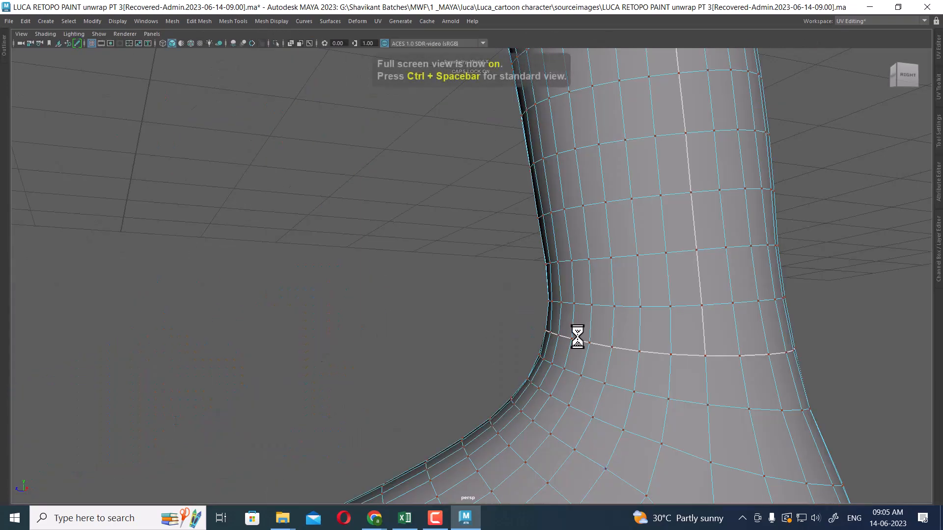
{"action": "right_click_drag", "start_coordinate": [615, 329], "coordinate": [653, 381], "text": "alt"}
{"action": "middle_click_drag", "start_coordinate": [653, 380], "coordinate": [643, 343], "text": "alt"}
{"action": "right_click_drag", "start_coordinate": [643, 344], "coordinate": [620, 294], "text": "alt"}
{"action": "left_click_drag", "start_coordinate": [619, 295], "coordinate": [587, 292], "text": "alt"}
{"action": "right_click_drag", "start_coordinate": [587, 292], "coordinate": [588, 197]}
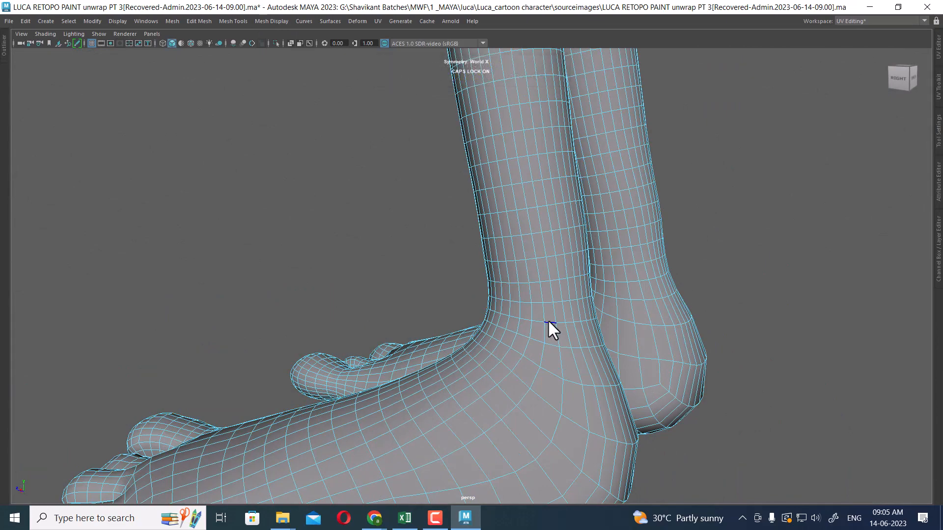
{"action": "double_click", "coordinate": [548, 323]}
{"action": "left_click_drag", "start_coordinate": [564, 328], "coordinate": [635, 337], "text": "alt"}
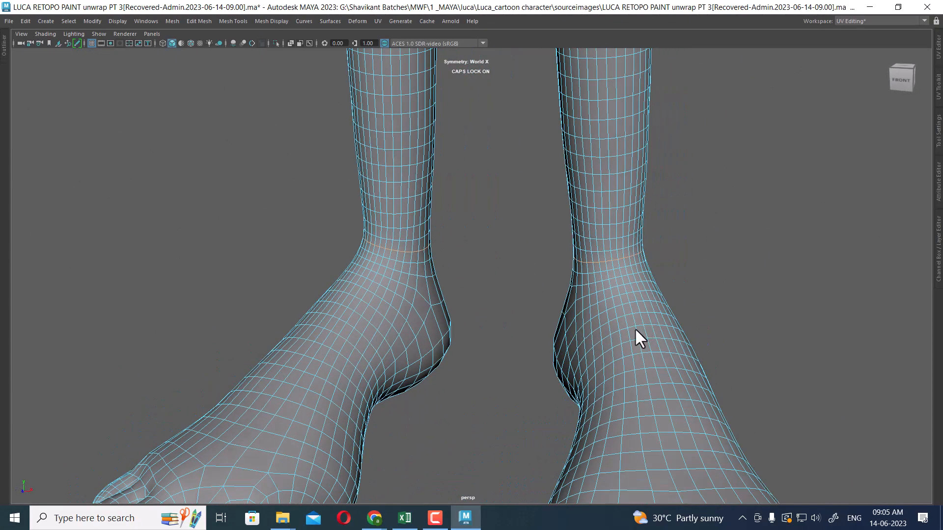
{"action": "left_click", "coordinate": [439, 522]}
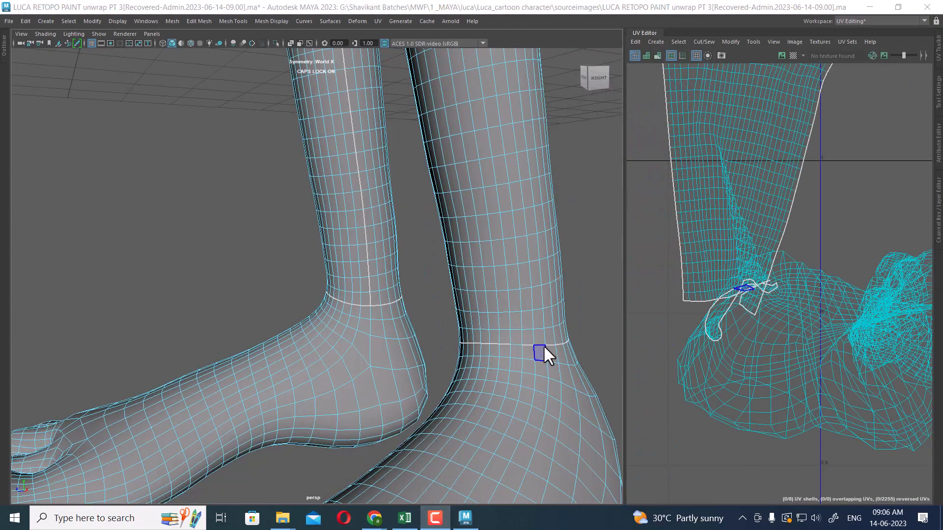
{"action": "right_click_drag", "start_coordinate": [516, 226], "coordinate": [541, 177]}
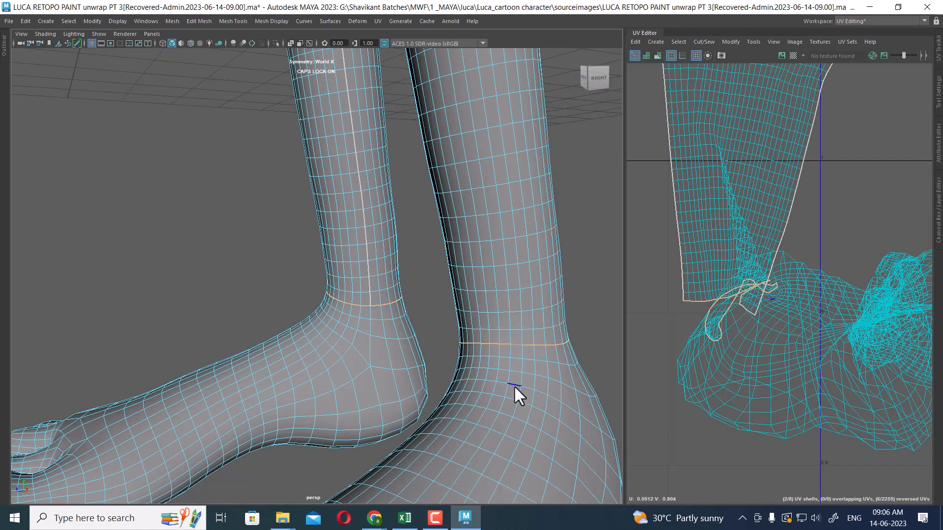
{"action": "left_click", "coordinate": [515, 345]}
{"action": "scroll", "coordinate": [818, 252], "scroll_direction": "up", "scroll_amount": 1}
{"action": "right_click", "coordinate": [830, 205], "text": "shift"}
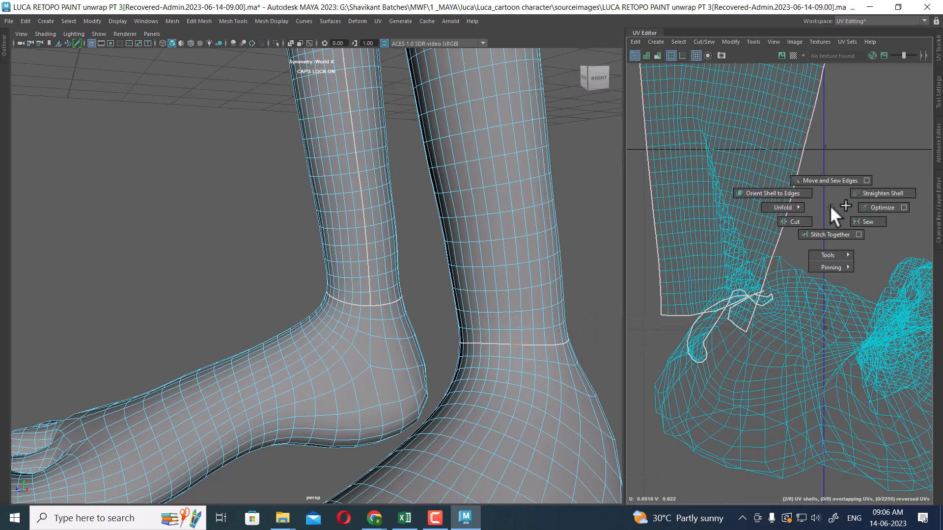
{"action": "right_click_drag", "start_coordinate": [829, 205], "coordinate": [744, 252], "text": "shift"}
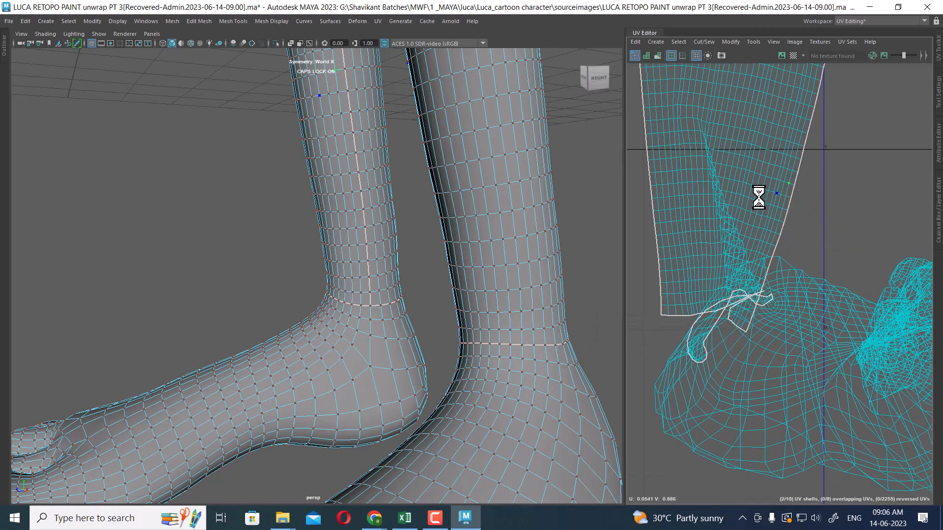
Select the two lower-leg UV shells, move them apart and unfold them
{"action": "right_click_drag", "start_coordinate": [757, 198], "coordinate": [810, 243], "text": "shift"}
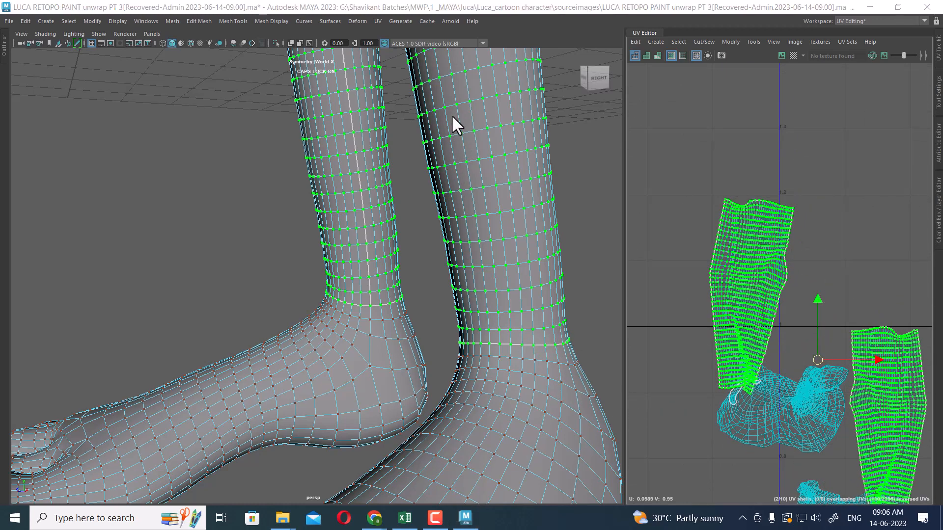
{"action": "scroll", "coordinate": [748, 331], "scroll_direction": "down", "scroll_amount": 3}
{"action": "middle_click_drag", "start_coordinate": [763, 325], "coordinate": [747, 262], "text": "alt"}
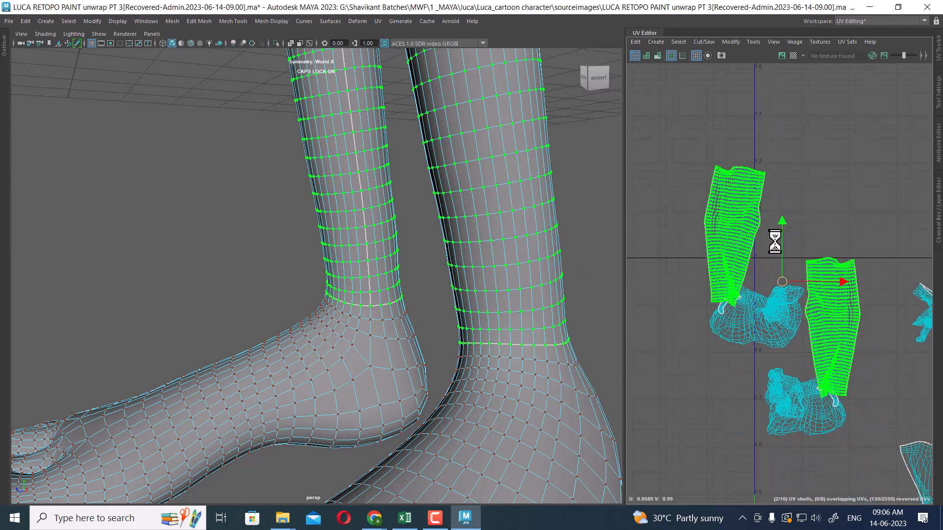
{"action": "left_click_drag", "start_coordinate": [785, 283], "coordinate": [793, 212]}
{"action": "middle_click_drag", "start_coordinate": [792, 212], "coordinate": [747, 238], "text": "alt"}
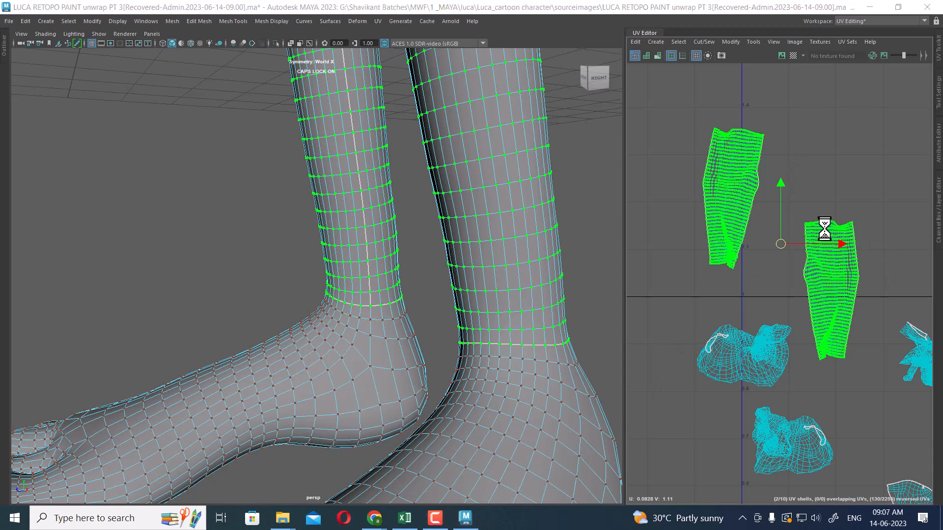
{"action": "right_click", "coordinate": [801, 139], "text": "shift"}
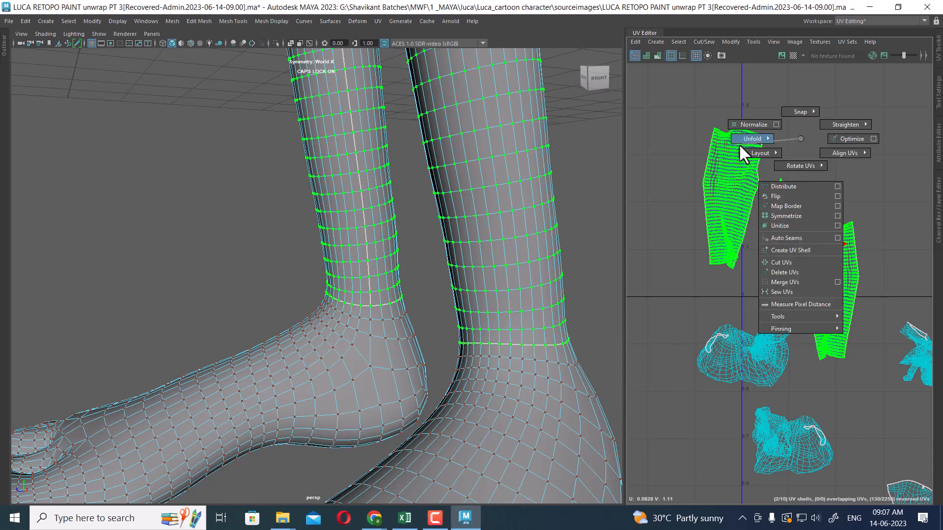
{"action": "mouse_move", "coordinate": [739, 144]}
{"action": "left_click", "coordinate": [673, 142]}
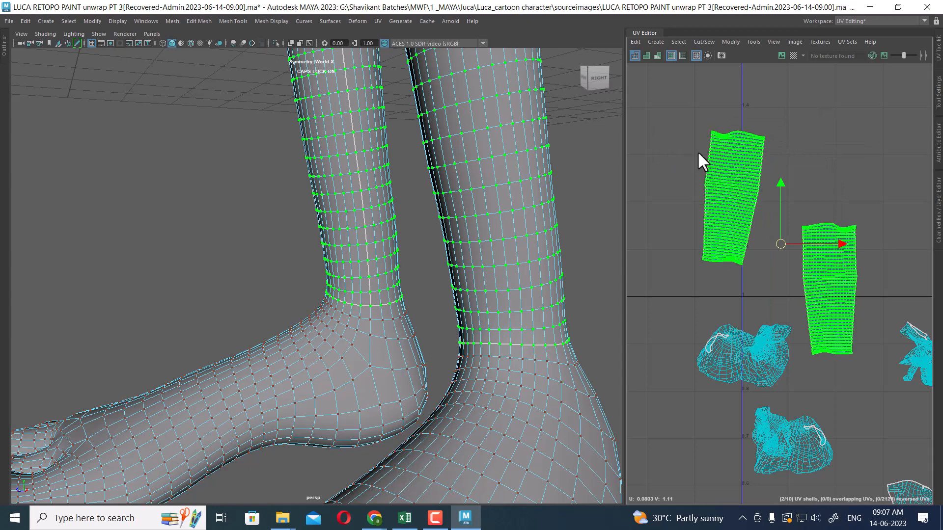
Select the two smaller leg shells near the pelvis shell and unfold them
{"action": "middle_click_drag", "start_coordinate": [772, 321], "coordinate": [749, 173], "text": "alt"}
{"action": "scroll", "coordinate": [750, 191], "scroll_direction": "up", "scroll_amount": 2}
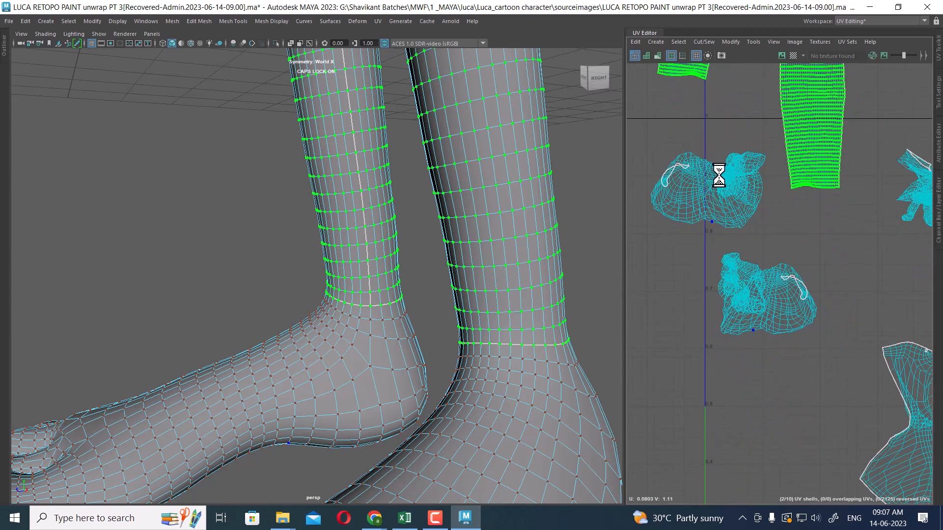
{"action": "scroll", "coordinate": [804, 274], "scroll_direction": "down", "scroll_amount": 4}
{"action": "middle_click_drag", "start_coordinate": [819, 239], "coordinate": [758, 137], "text": "alt"}
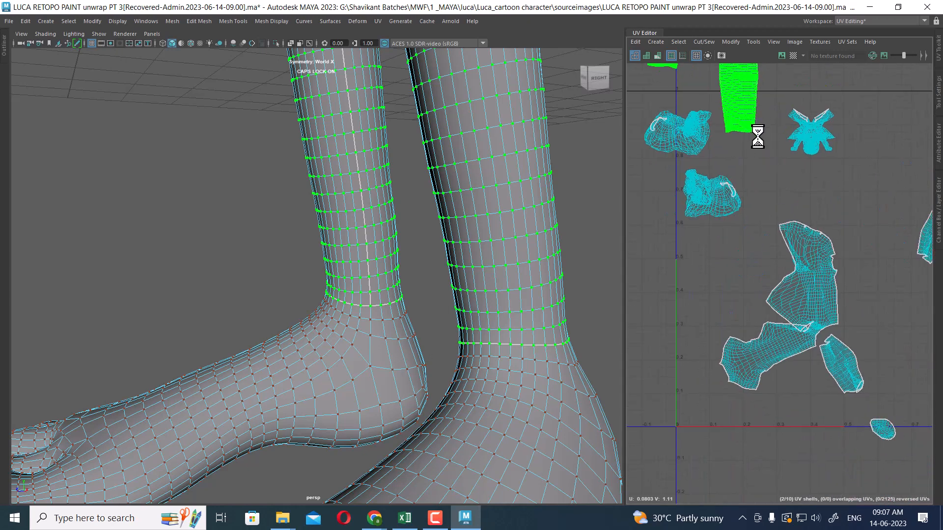
{"action": "scroll", "coordinate": [830, 251], "scroll_direction": "up", "scroll_amount": 1}
{"action": "scroll", "coordinate": [835, 267], "scroll_direction": "down", "scroll_amount": 3}
{"action": "middle_click_drag", "start_coordinate": [835, 268], "coordinate": [767, 215], "text": "alt"}
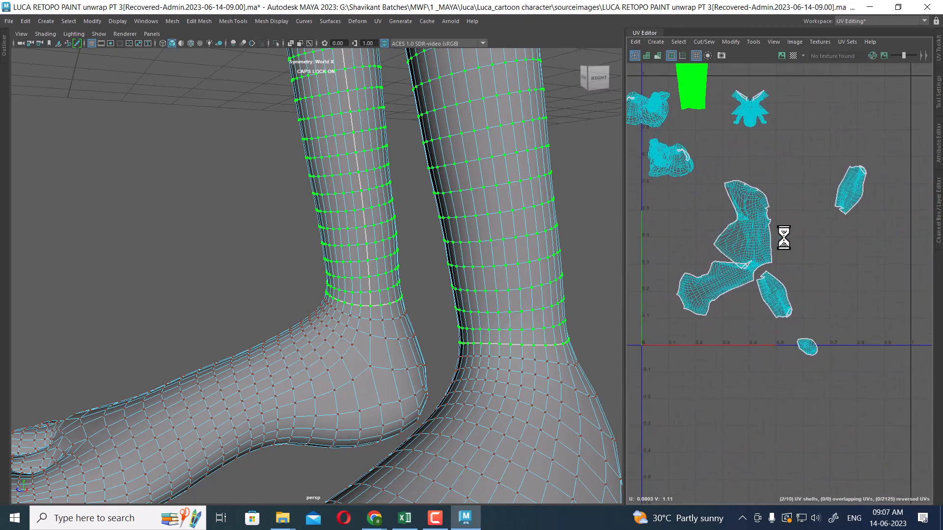
{"action": "left_click", "coordinate": [850, 188]}
{"action": "right_click_drag", "start_coordinate": [851, 183], "coordinate": [892, 178]}
{"action": "left_click_drag", "start_coordinate": [893, 156], "coordinate": [858, 196]}
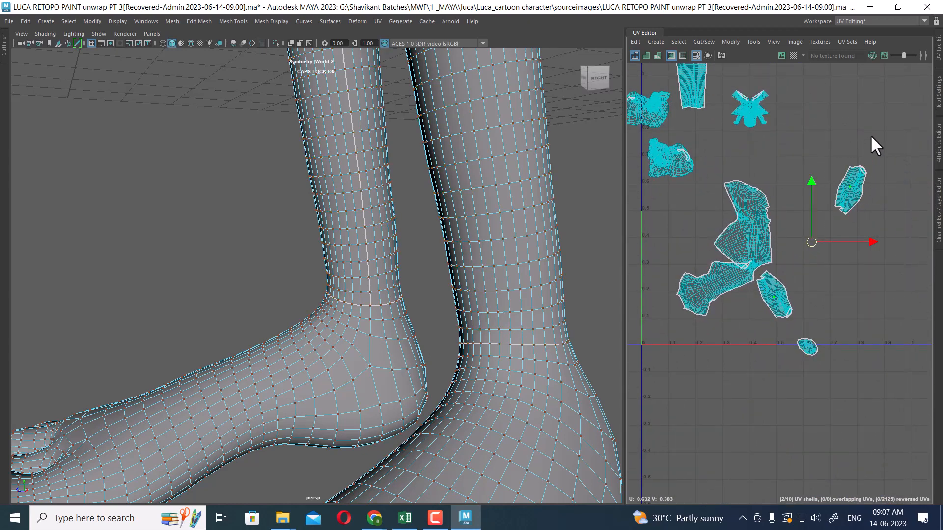
{"action": "left_click", "coordinate": [856, 173]}
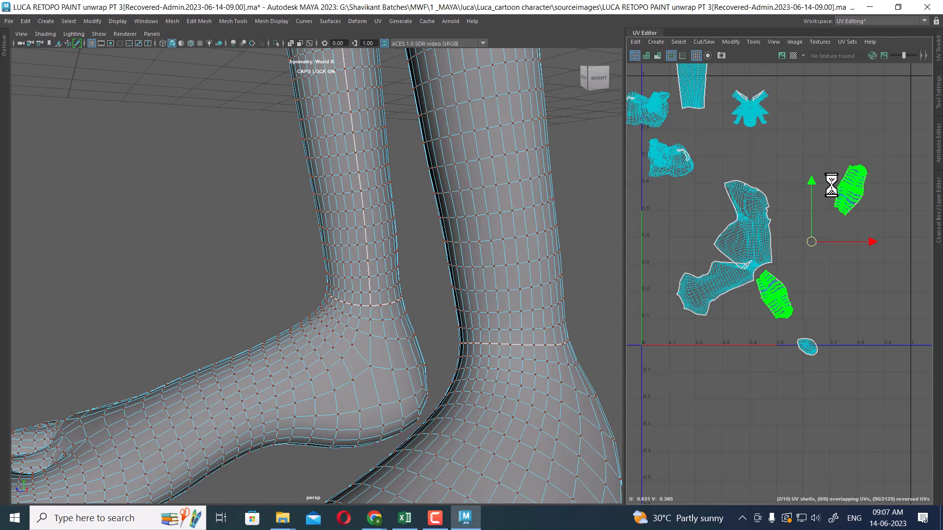
{"action": "right_click", "coordinate": [865, 128], "text": "shift"}
{"action": "right_click_drag", "start_coordinate": [864, 128], "coordinate": [653, 125], "text": "shift"}
Switch the body mesh back to object mode and delete its history
{"action": "scroll", "coordinate": [786, 186], "scroll_direction": "up", "scroll_amount": 3}
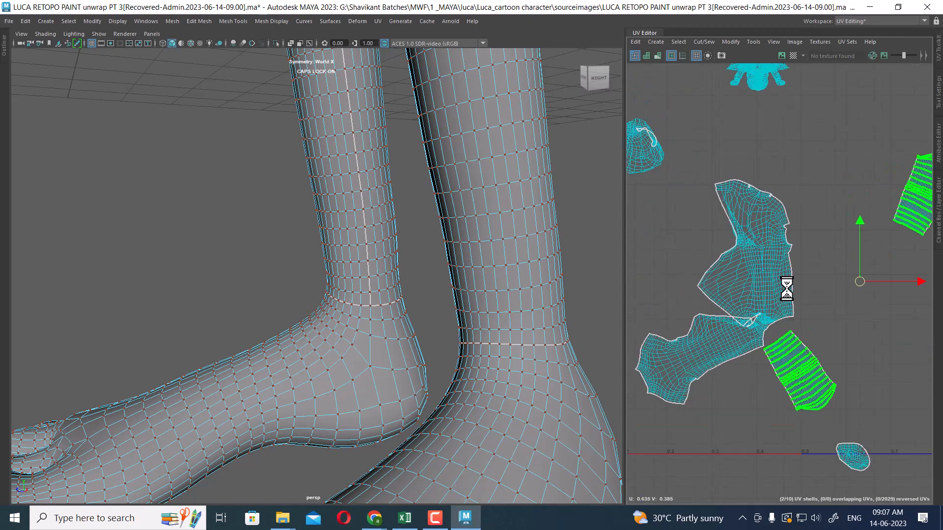
{"action": "left_click", "coordinate": [764, 216]}
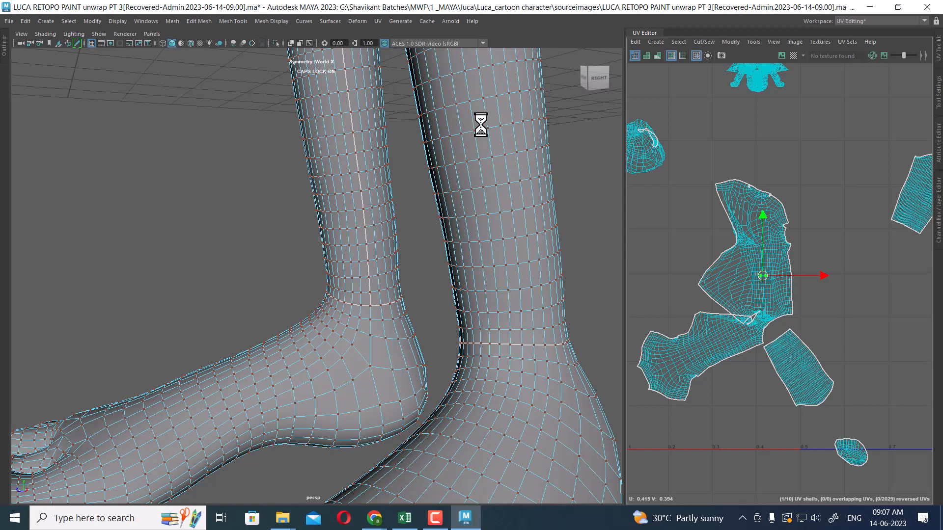
{"action": "right_click_drag", "start_coordinate": [480, 123], "coordinate": [497, 154]}
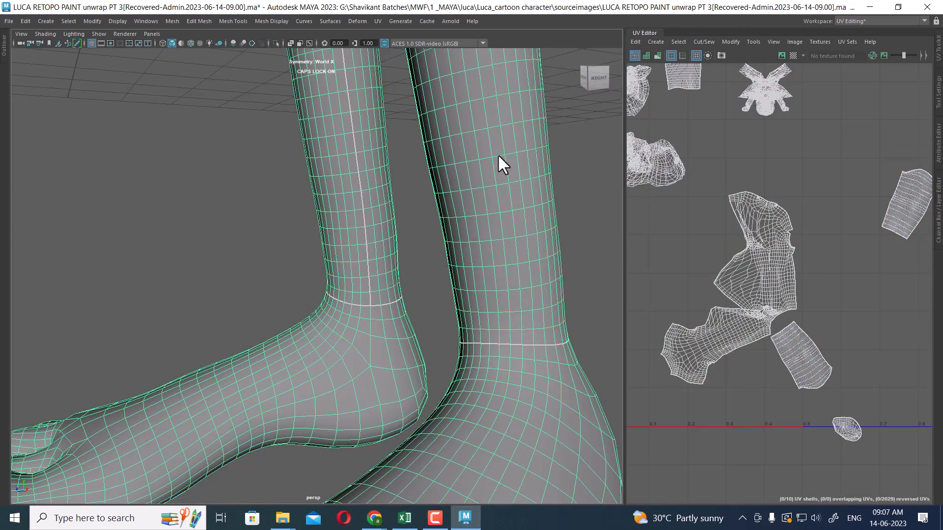
{"action": "left_click", "coordinate": [25, 20]}
{"action": "mouse_move", "coordinate": [93, 136]}
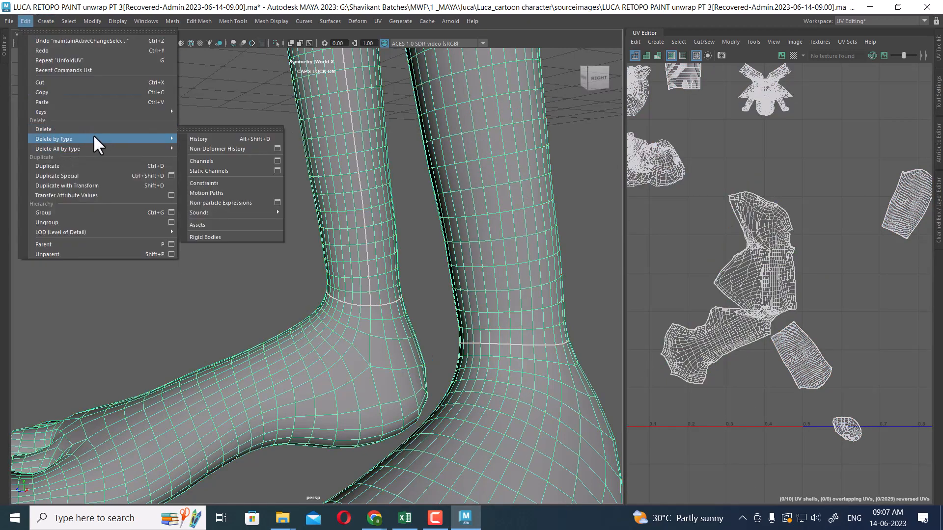
{"action": "left_click", "coordinate": [218, 140]}
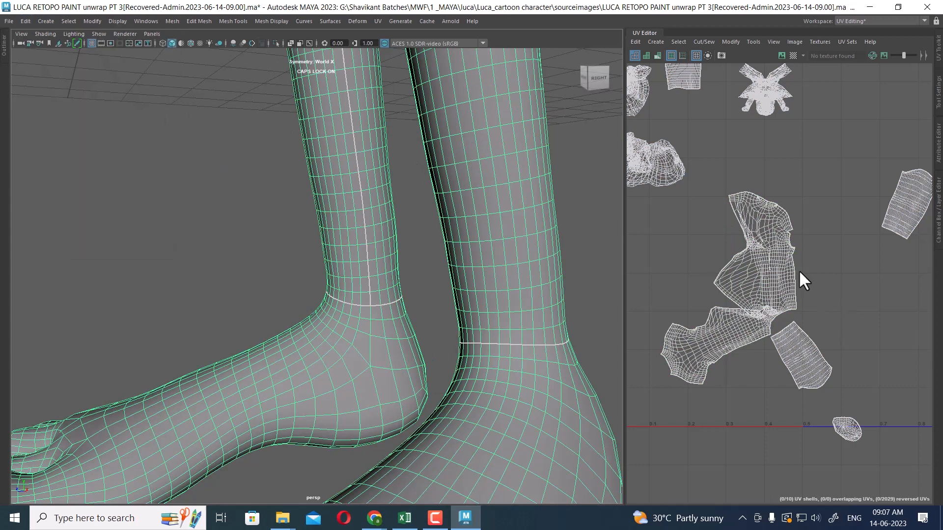
Select the torso UV shell and frame it on the model to locate the shoulder region
{"action": "right_click_drag", "start_coordinate": [771, 235], "coordinate": [791, 204]}
{"action": "left_click", "coordinate": [769, 244]}
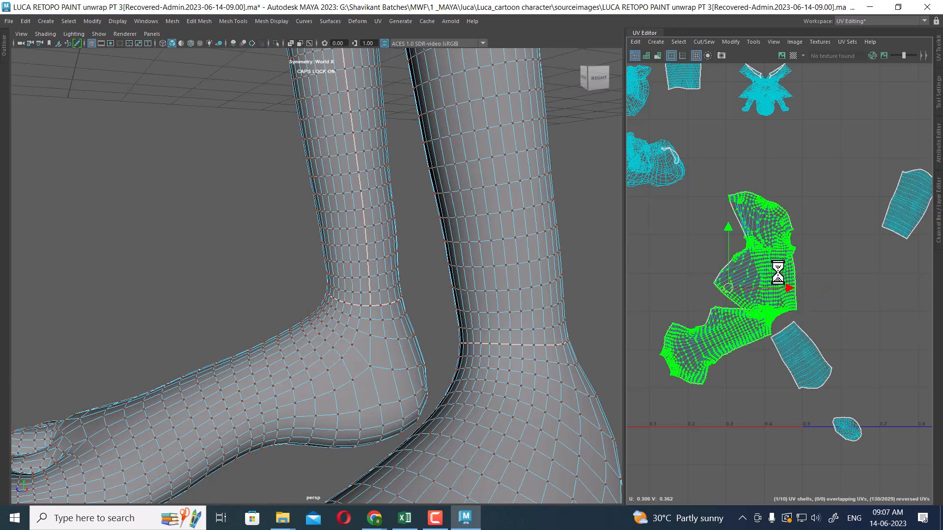
{"action": "scroll", "coordinate": [753, 276], "scroll_direction": "up", "scroll_amount": 6}
{"action": "scroll", "coordinate": [842, 341], "scroll_direction": "down", "scroll_amount": 6}
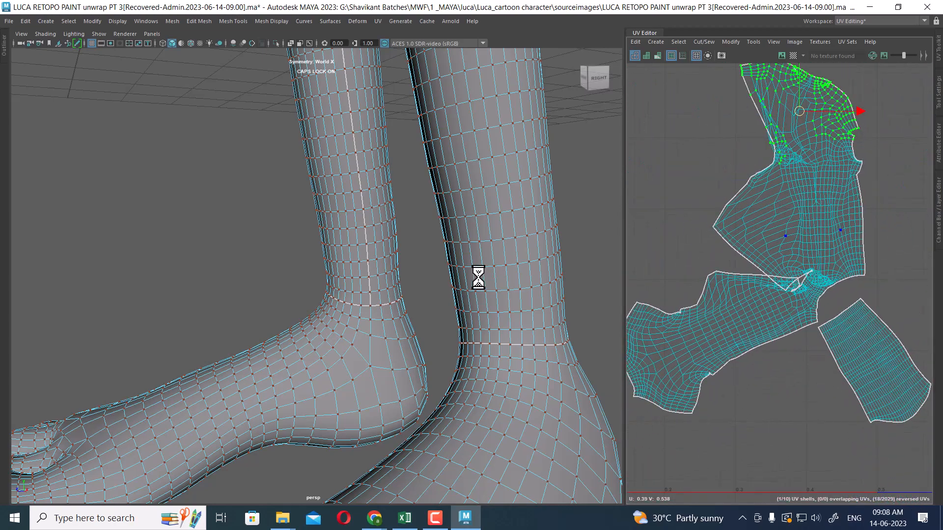
{"action": "key", "text": "f"}
{"action": "left_click_drag", "start_coordinate": [481, 274], "coordinate": [339, 241], "text": "alt"}
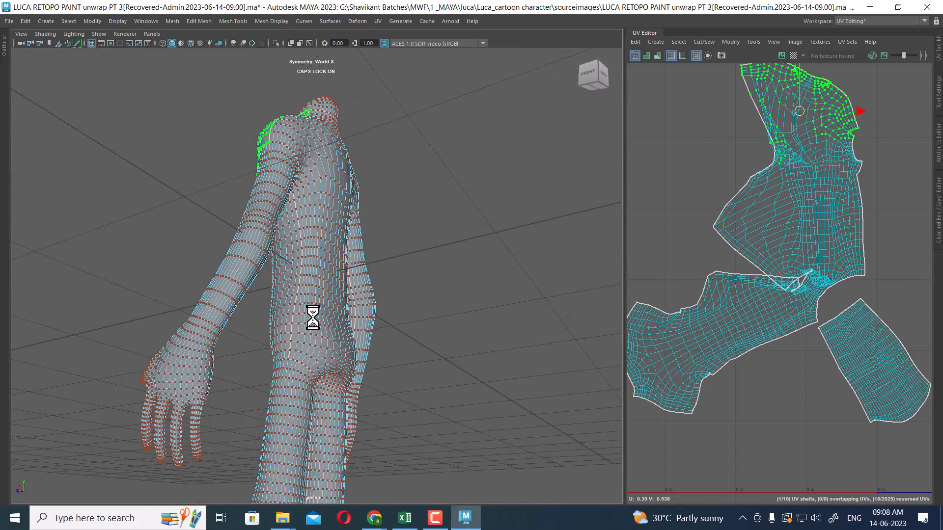
{"action": "left_click_drag", "start_coordinate": [311, 317], "coordinate": [308, 295], "text": "alt"}
{"action": "right_click_drag", "start_coordinate": [308, 296], "coordinate": [344, 299], "text": "alt"}
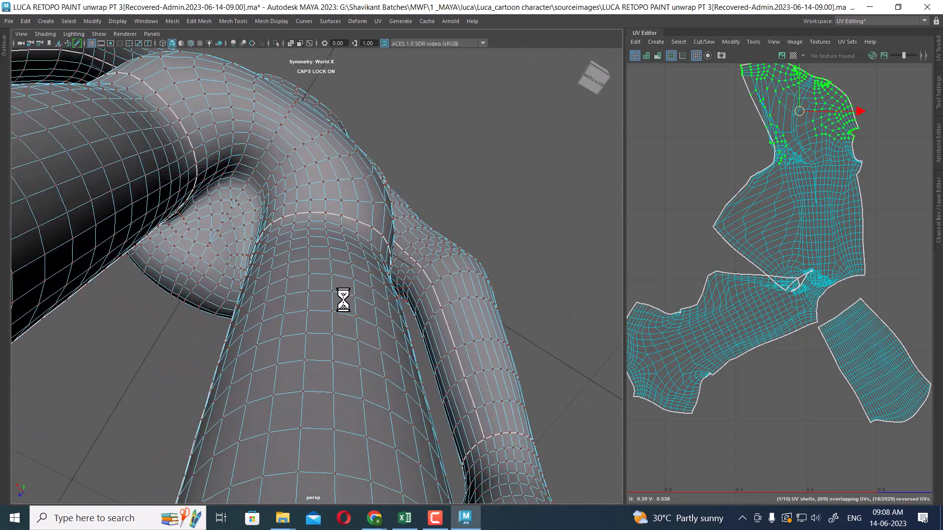
{"action": "middle_click_drag", "start_coordinate": [343, 299], "coordinate": [353, 313], "text": "alt"}
Select the edges around the shoulder joint and cut them as a UV seam
{"action": "right_click_drag", "start_coordinate": [305, 219], "coordinate": [305, 191]}
{"action": "left_click_drag", "start_coordinate": [272, 293], "coordinate": [412, 290], "text": "alt"}
{"action": "left_click", "coordinate": [438, 317]}
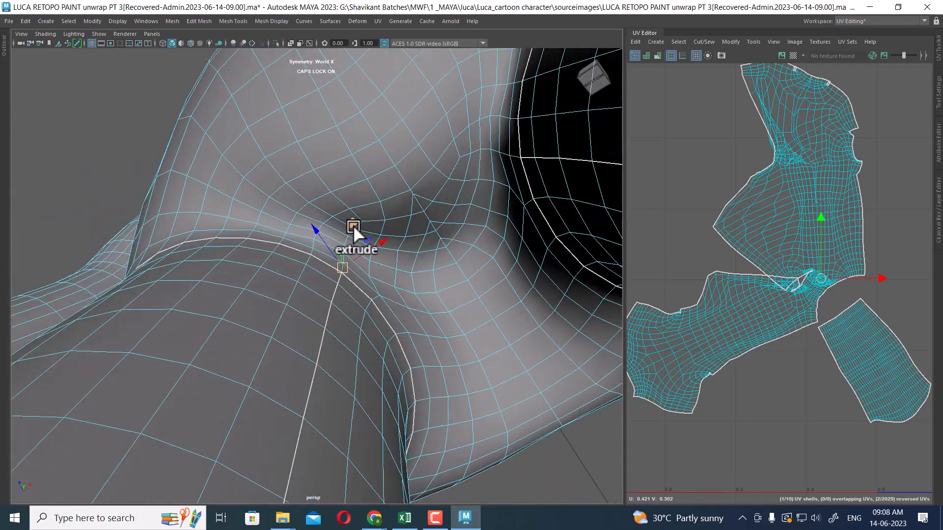
{"action": "scroll", "coordinate": [369, 222], "scroll_direction": "up", "scroll_amount": 5}
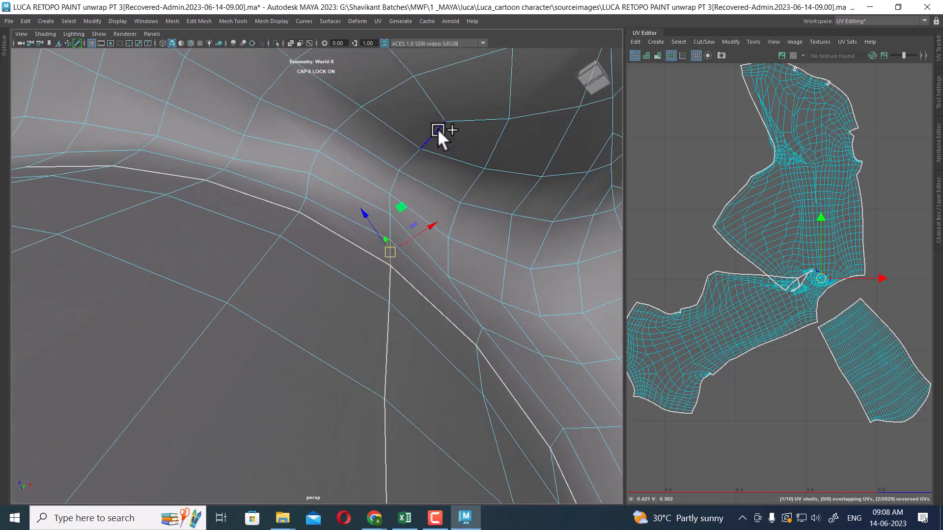
{"action": "double_click", "coordinate": [437, 129], "text": "shift"}
{"action": "scroll", "coordinate": [469, 168], "scroll_direction": "down", "scroll_amount": 2}
{"action": "scroll", "coordinate": [467, 171], "scroll_direction": "down", "scroll_amount": 3}
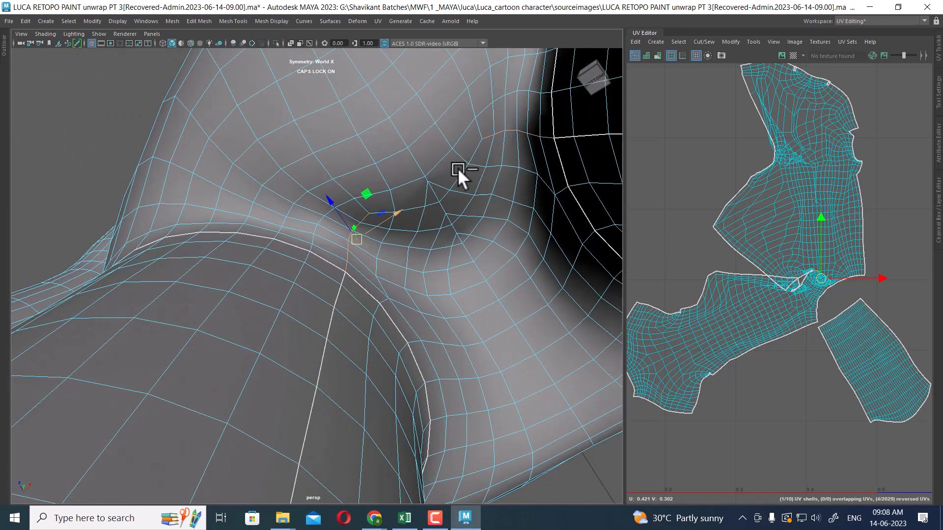
{"action": "left_click", "coordinate": [442, 195], "text": "shift"}
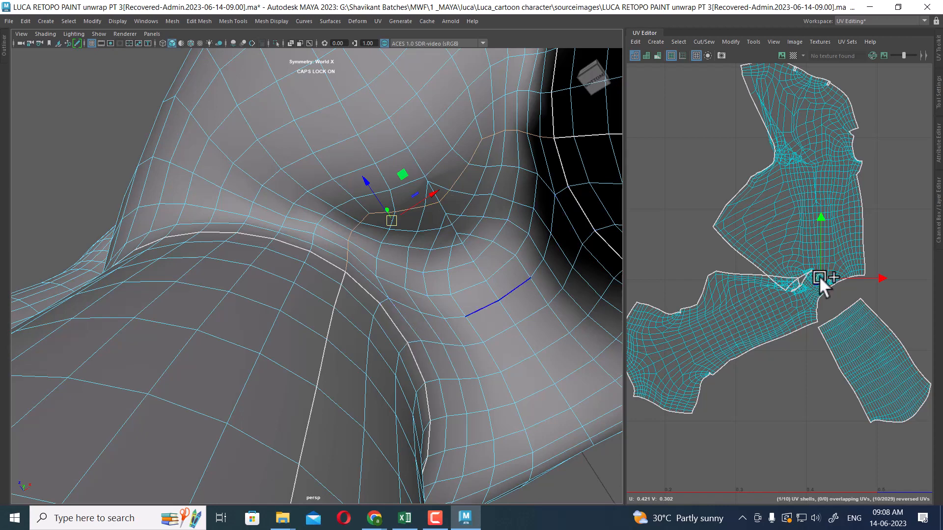
{"action": "right_click_drag", "start_coordinate": [845, 216], "coordinate": [780, 237], "text": "shift"}
Select the torso UV shell and unfold it, then clear the selection
{"action": "scroll", "coordinate": [341, 156], "scroll_direction": "down", "scroll_amount": 5}
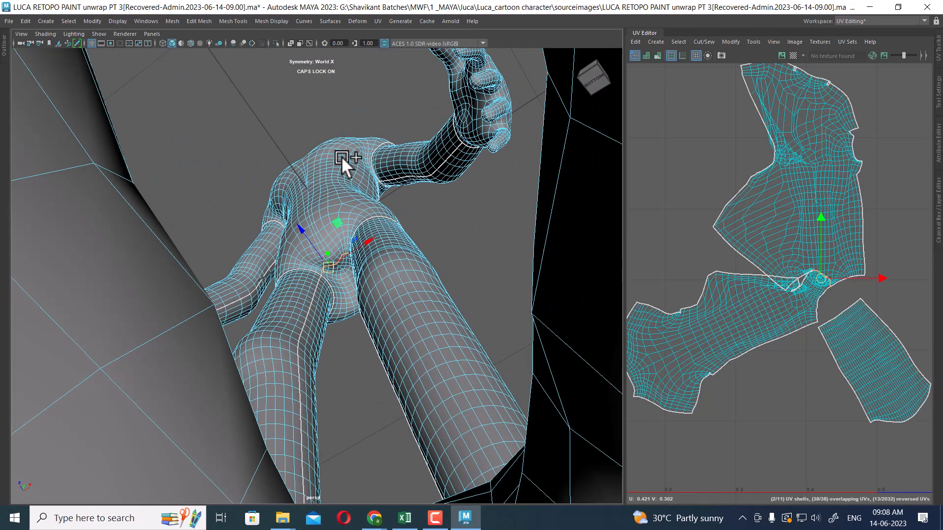
{"action": "scroll", "coordinate": [823, 303], "scroll_direction": "down", "scroll_amount": 6}
{"action": "right_click_drag", "start_coordinate": [803, 220], "coordinate": [841, 215]}
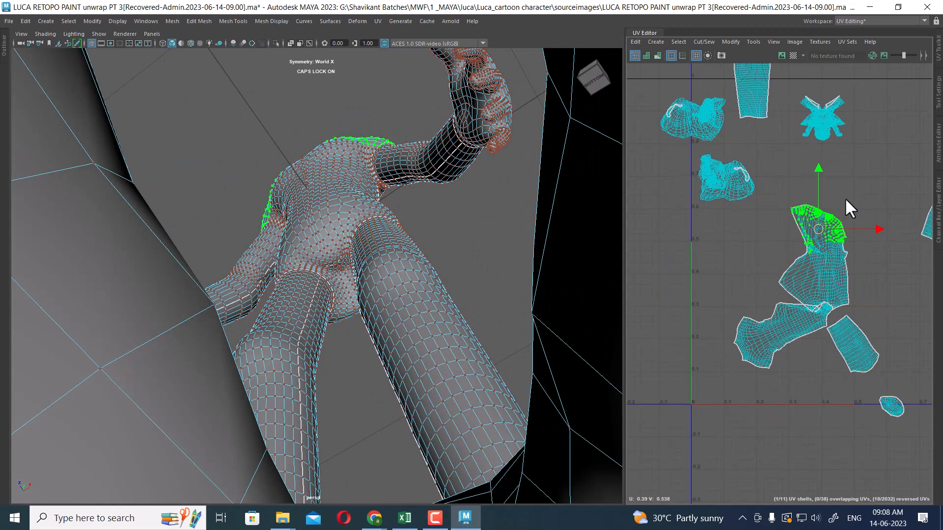
{"action": "left_click_drag", "start_coordinate": [846, 197], "coordinate": [828, 226]}
{"action": "right_click_drag", "start_coordinate": [830, 232], "coordinate": [870, 256], "text": "ctrl"}
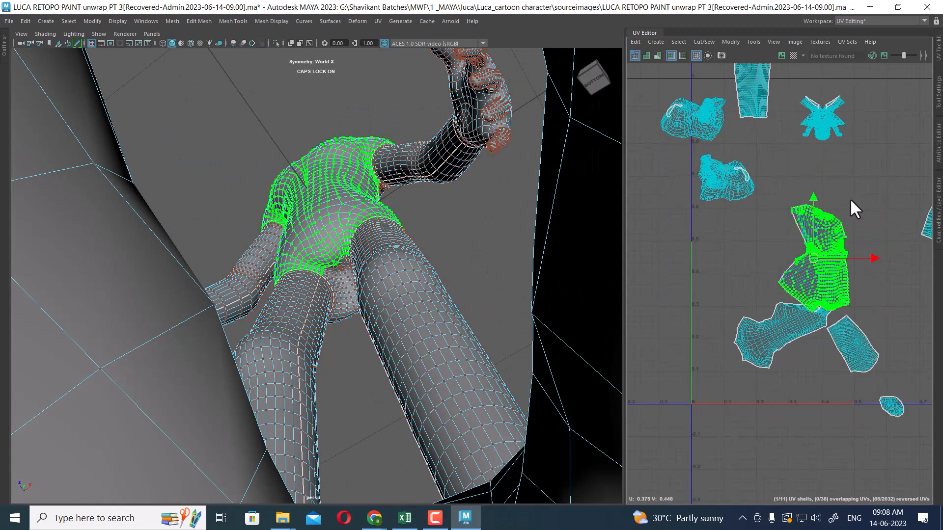
{"action": "right_click_drag", "start_coordinate": [853, 184], "coordinate": [643, 180], "text": "shift"}
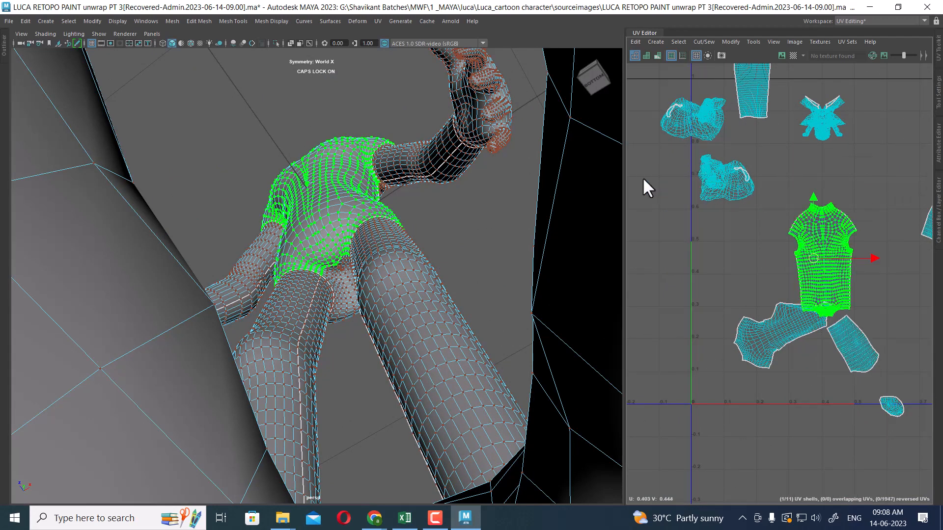
{"action": "left_click_drag", "start_coordinate": [766, 319], "coordinate": [782, 347]}
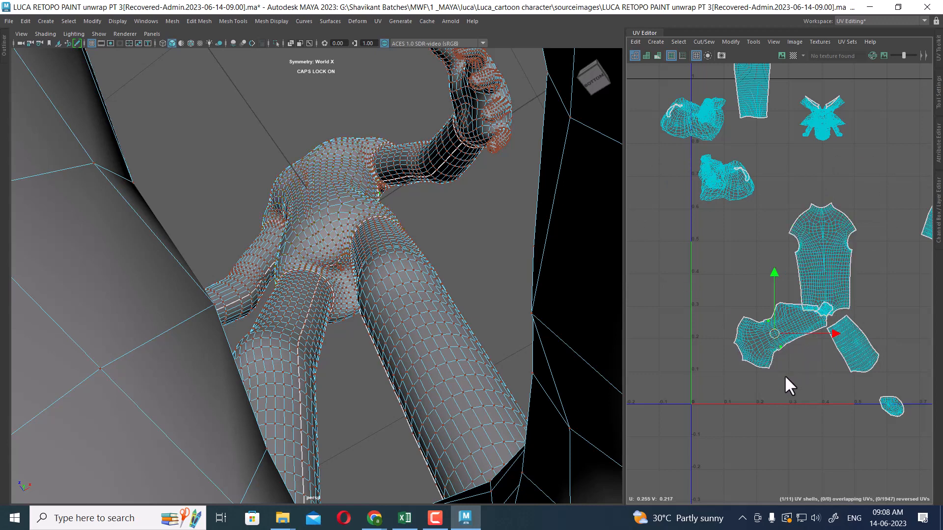
Undo the last two actions and select the arm UV shells
{"action": "key", "text": "ctrl+z"}
{"action": "key", "text": "ctrl+z"}
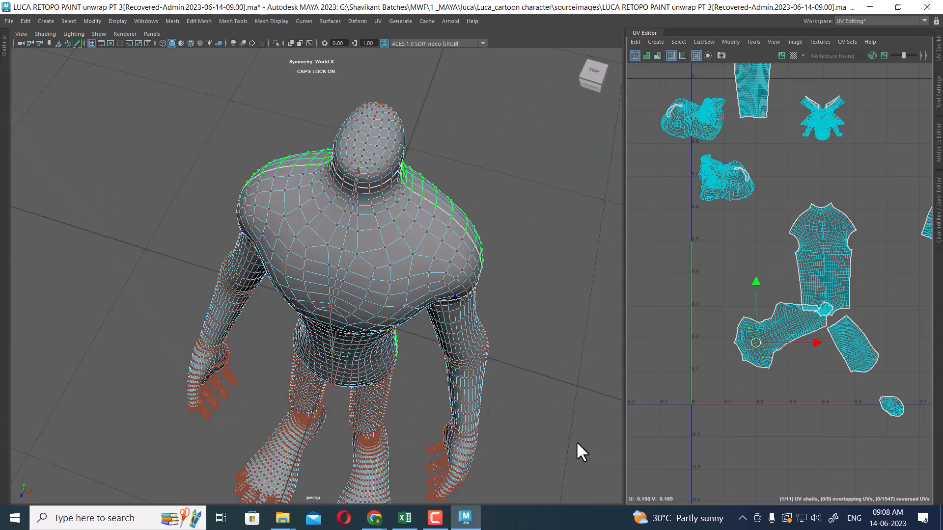
{"action": "double_click", "coordinate": [829, 320]}
{"action": "middle_click_drag", "start_coordinate": [829, 321], "coordinate": [820, 267], "text": "alt"}
{"action": "right_click_drag", "start_coordinate": [817, 295], "coordinate": [693, 293], "text": "shift"}
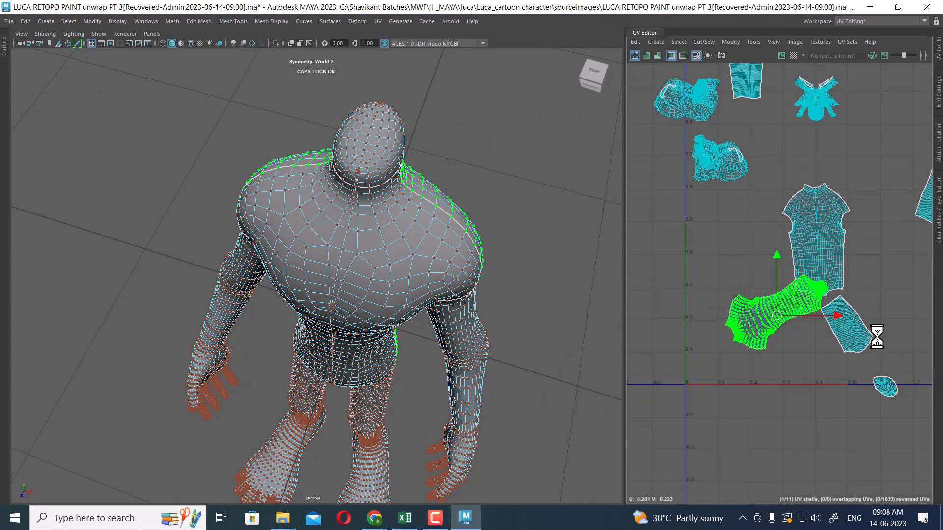
{"action": "left_click", "coordinate": [860, 334]}
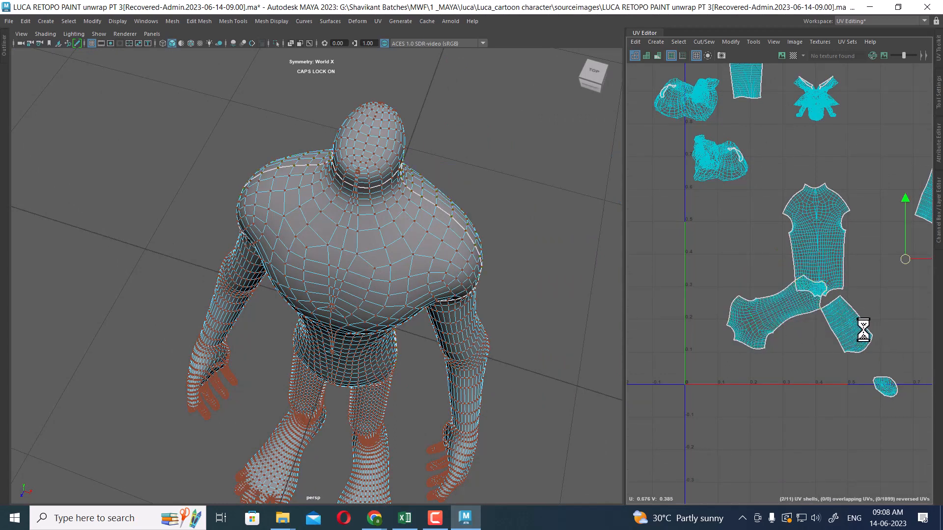
{"action": "double_click", "coordinate": [859, 326]}
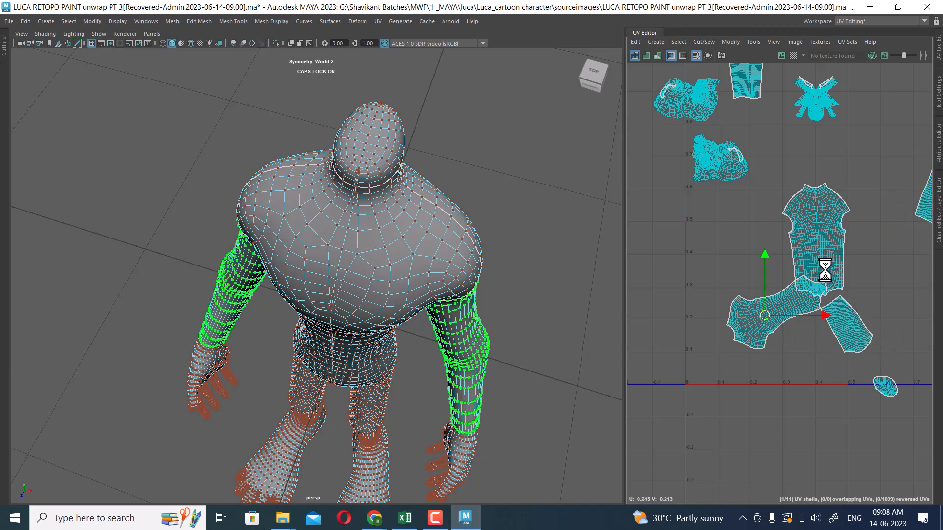
Inspect the arm and shoulder UV shells in the UV editor and on the model
{"action": "right_click_drag", "start_coordinate": [834, 280], "coordinate": [842, 250], "text": "alt"}
{"action": "middle_click_drag", "start_coordinate": [842, 250], "coordinate": [785, 274], "text": "alt"}
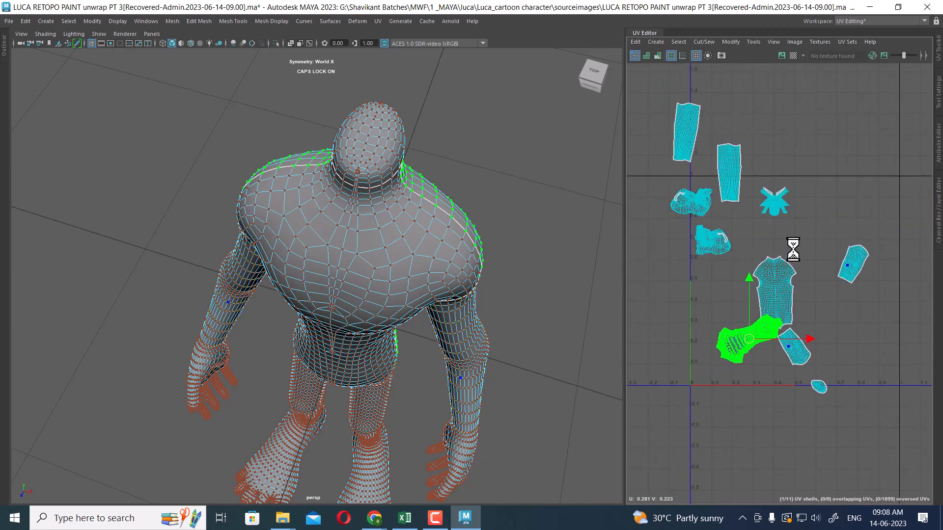
{"action": "right_click_drag", "start_coordinate": [795, 249], "coordinate": [825, 267], "text": "alt"}
{"action": "right_click_drag", "start_coordinate": [800, 227], "coordinate": [803, 257], "text": "alt"}
{"action": "right_click_drag", "start_coordinate": [815, 315], "coordinate": [774, 203], "text": "alt"}
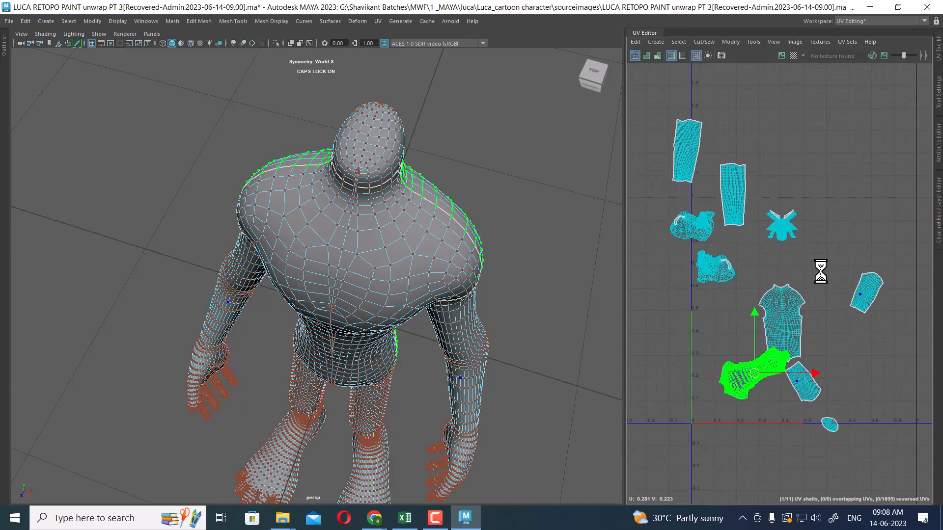
{"action": "right_click_drag", "start_coordinate": [803, 262], "coordinate": [825, 293], "text": "alt"}
{"action": "left_click_drag", "start_coordinate": [535, 334], "coordinate": [340, 264], "text": "alt"}
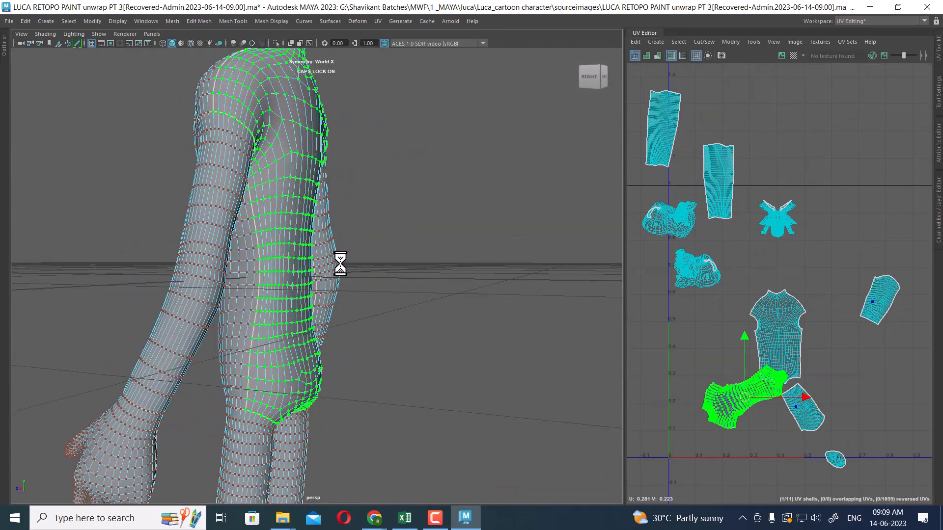
{"action": "middle_click_drag", "start_coordinate": [797, 329], "coordinate": [834, 290], "text": "alt"}
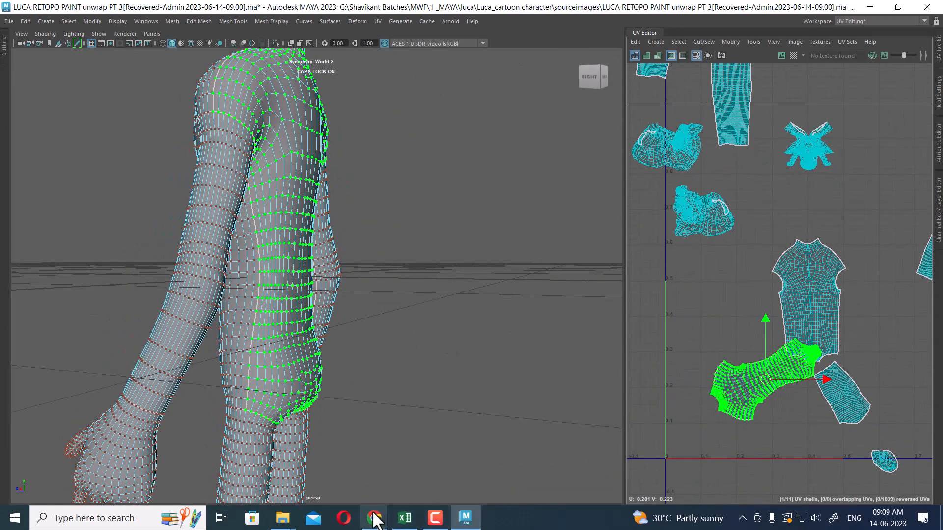
Switch to the browser and watch the UVLayout intro video on uvlayout.com
{"action": "mouse_move", "coordinate": [375, 522]}
{"action": "left_click", "coordinate": [343, 449]}
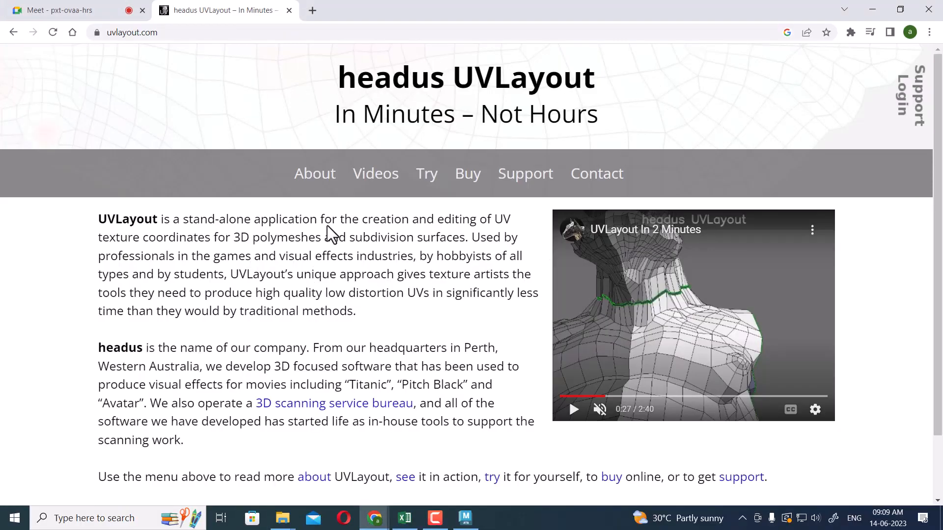
{"action": "left_click_drag", "start_coordinate": [613, 404], "coordinate": [789, 407]}
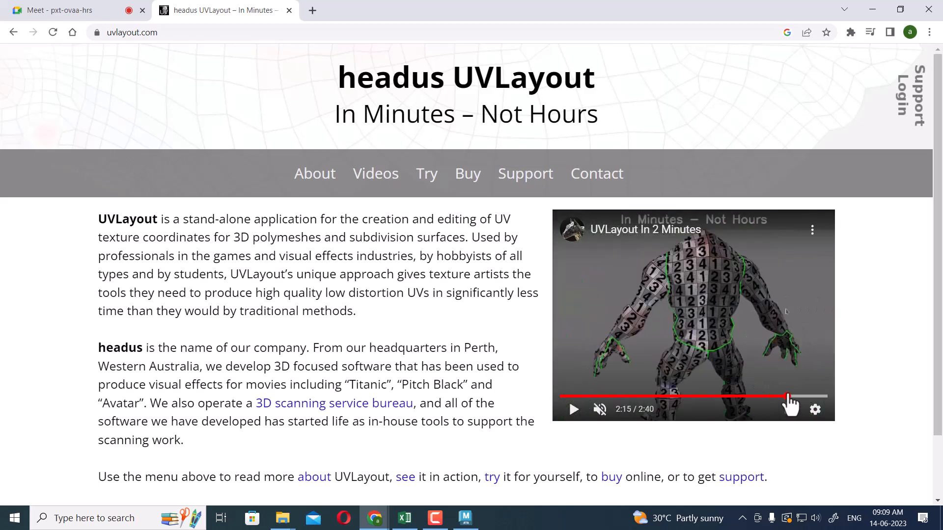
{"action": "left_click", "coordinate": [793, 397]}
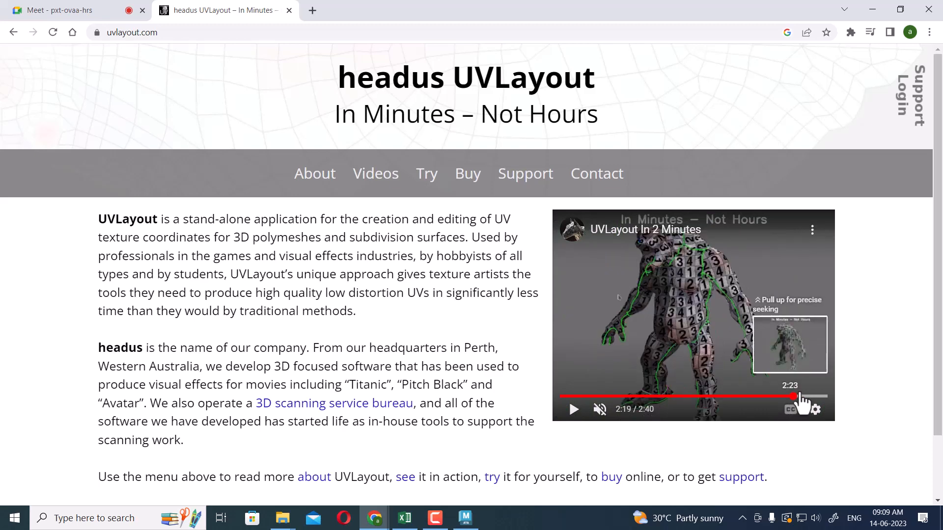
{"action": "left_click_drag", "start_coordinate": [793, 396], "coordinate": [759, 397]}
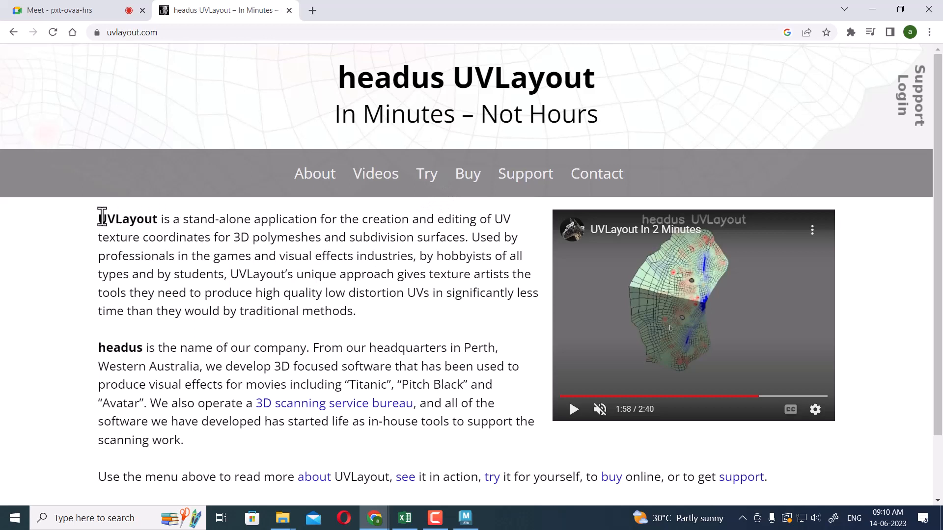
Browse the UVLayout Videos page for tutorial files, then return to Maya
{"action": "left_click_drag", "start_coordinate": [102, 217], "coordinate": [116, 218]}
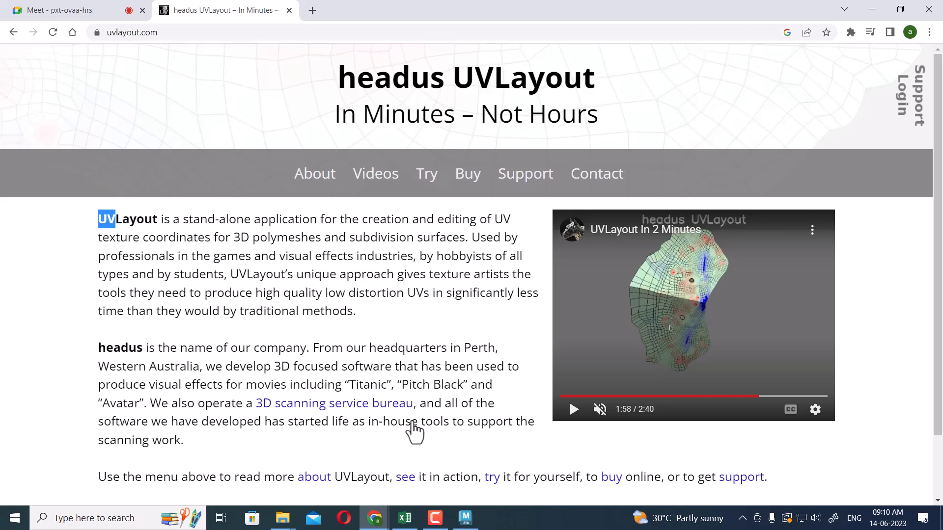
{"action": "scroll", "coordinate": [551, 330], "scroll_direction": "down", "scroll_amount": 1}
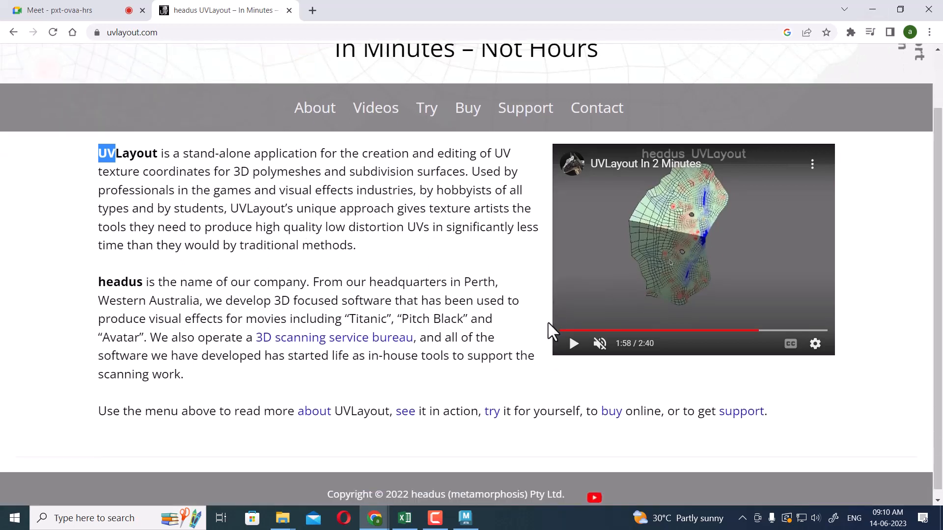
{"action": "left_click", "coordinate": [376, 101]}
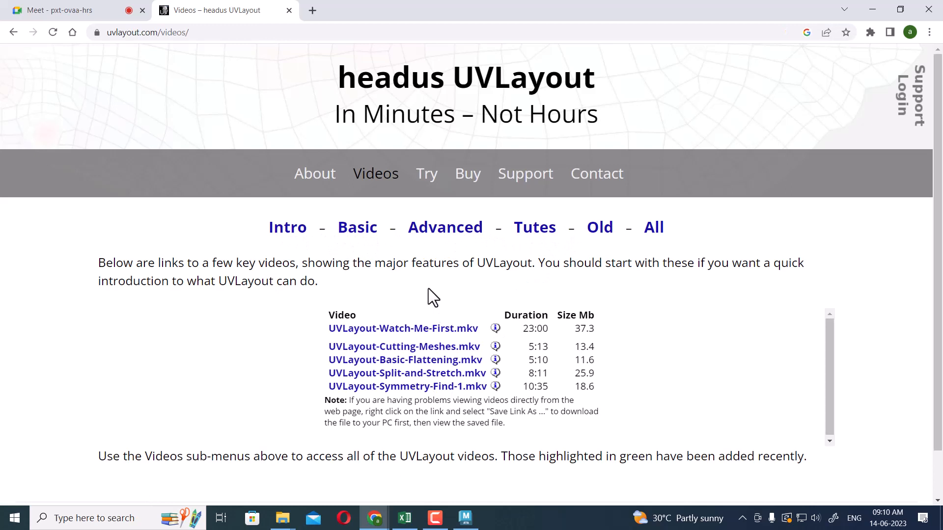
{"action": "scroll", "coordinate": [428, 287], "scroll_direction": "down", "scroll_amount": 1}
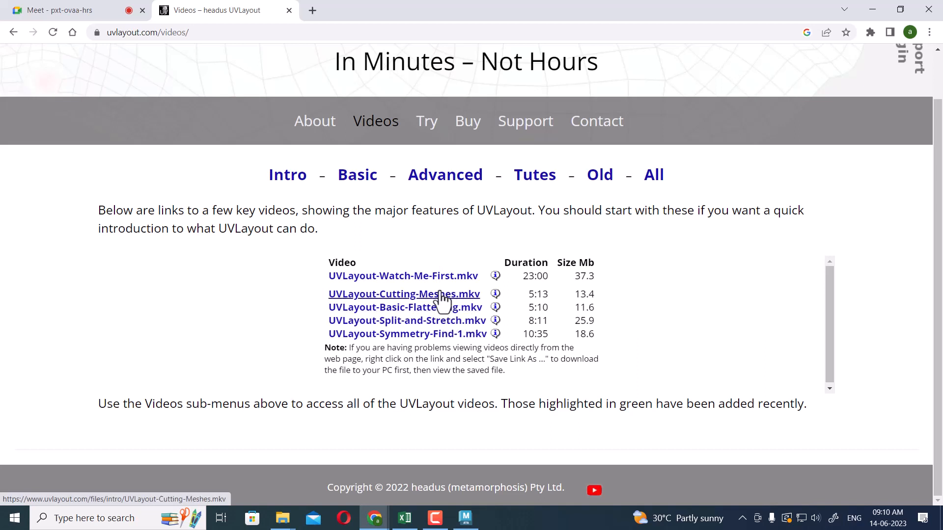
{"action": "left_click", "coordinate": [870, 4]}
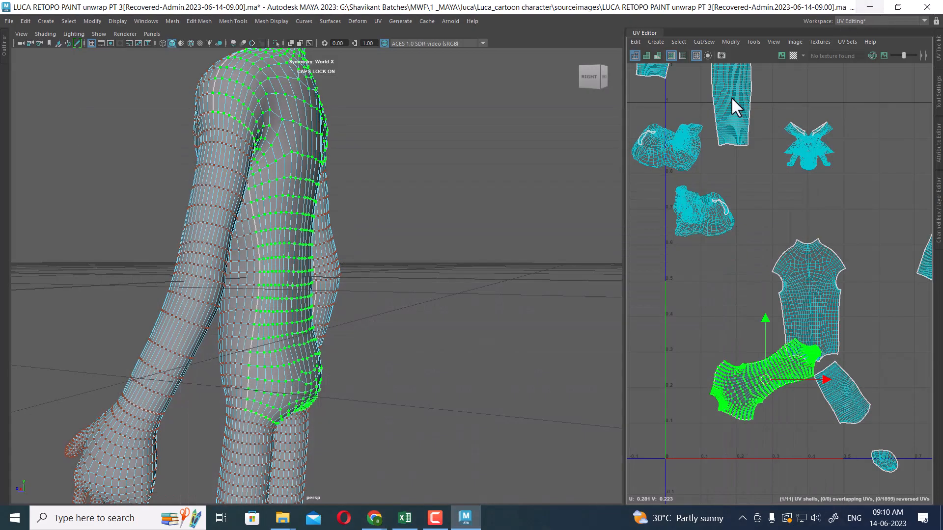
Clear the UV shell selection and select the whole body mesh
{"action": "key", "text": "f"}
{"action": "scroll", "coordinate": [757, 275], "scroll_direction": "up", "scroll_amount": 2}
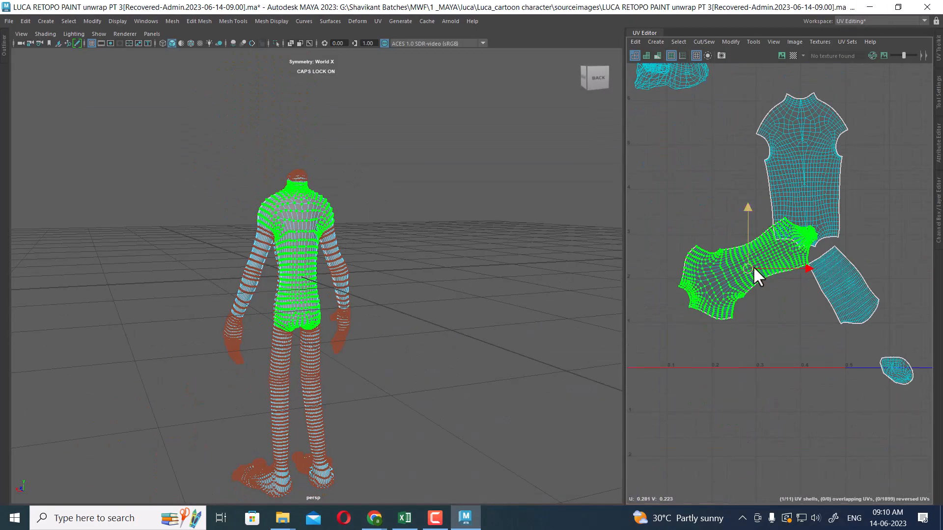
{"action": "scroll", "coordinate": [320, 315], "scroll_direction": "up", "scroll_amount": 4}
{"action": "left_click_drag", "start_coordinate": [314, 258], "coordinate": [370, 293], "text": "alt"}
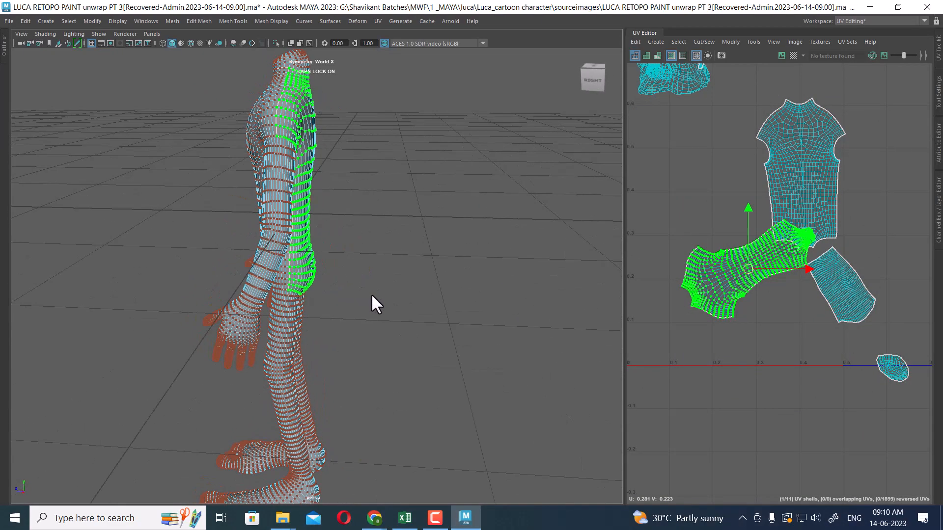
{"action": "right_click_drag", "start_coordinate": [288, 132], "coordinate": [349, 114]}
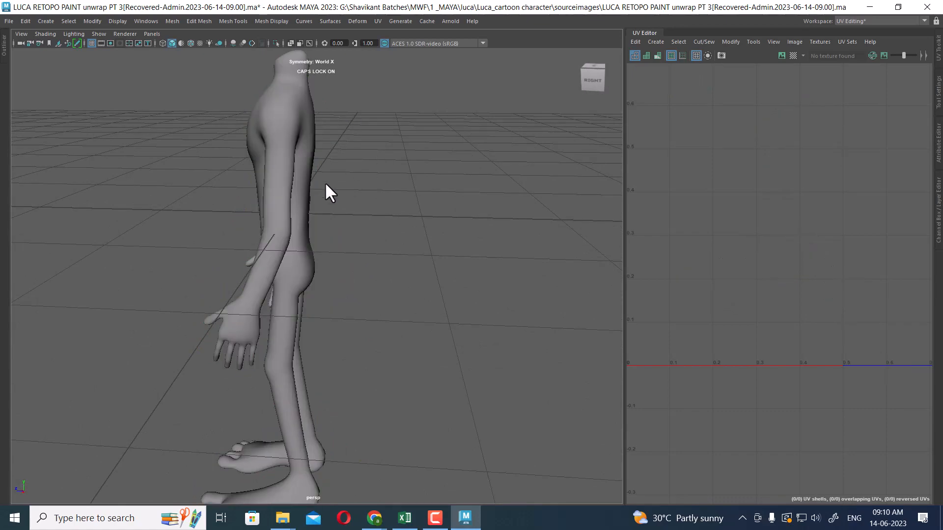
{"action": "left_click", "coordinate": [274, 178]}
{"action": "left_click_drag", "start_coordinate": [273, 179], "coordinate": [370, 180], "text": "alt"}
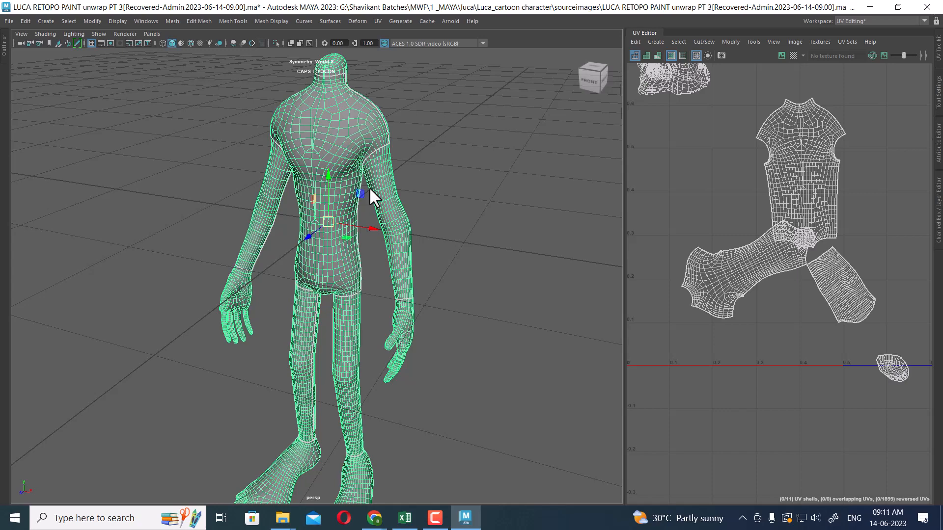
{"action": "scroll", "coordinate": [830, 364], "scroll_direction": "down", "scroll_amount": 5}
{"action": "scroll", "coordinate": [810, 295], "scroll_direction": "up", "scroll_amount": 5}
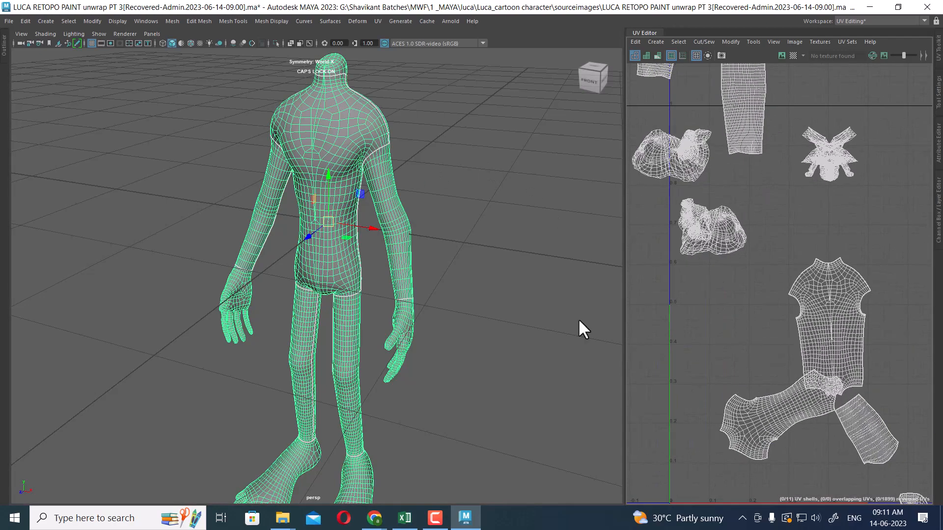
Inspect the feet on the model and their UV shells
{"action": "middle_click_drag", "start_coordinate": [386, 381], "coordinate": [453, 192], "text": "alt"}
{"action": "scroll", "coordinate": [457, 197], "scroll_direction": "up", "scroll_amount": 3}
{"action": "left_click_drag", "start_coordinate": [511, 263], "coordinate": [432, 256], "text": "alt"}
{"action": "scroll", "coordinate": [523, 324], "scroll_direction": "up", "scroll_amount": 3}
{"action": "scroll", "coordinate": [729, 254], "scroll_direction": "down", "scroll_amount": 3}
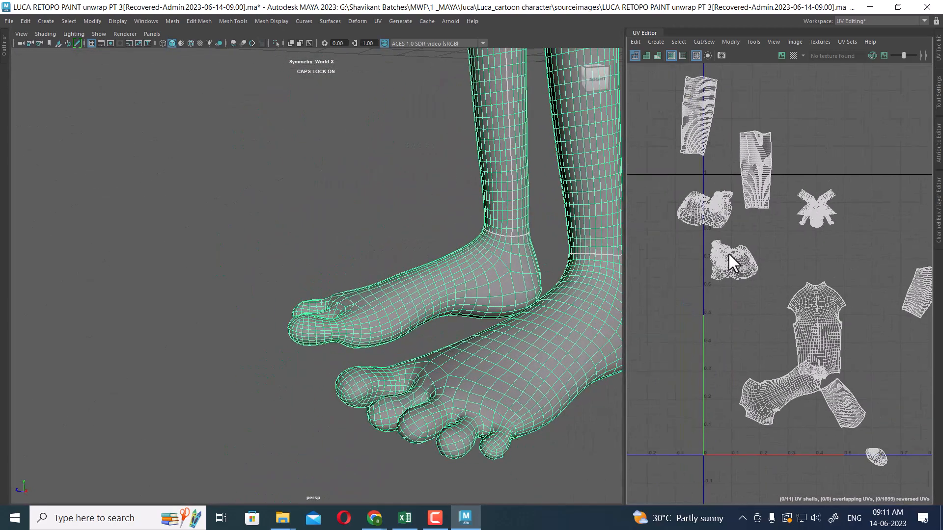
{"action": "scroll", "coordinate": [758, 265], "scroll_direction": "up", "scroll_amount": 6}
{"action": "scroll", "coordinate": [853, 295], "scroll_direction": "down", "scroll_amount": 3}
{"action": "middle_click_drag", "start_coordinate": [850, 189], "coordinate": [809, 308], "text": "alt"}
{"action": "middle_click_drag", "start_coordinate": [777, 397], "coordinate": [774, 294], "text": "alt"}
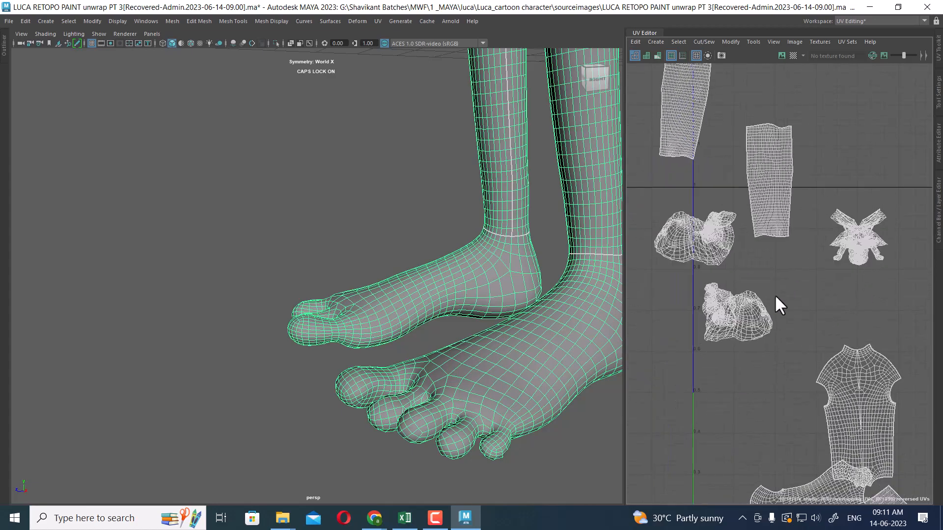
{"action": "middle_click_drag", "start_coordinate": [543, 354], "coordinate": [440, 325], "text": "alt"}
{"action": "left_click_drag", "start_coordinate": [530, 339], "coordinate": [481, 344], "text": "alt"}
{"action": "right_click_drag", "start_coordinate": [497, 305], "coordinate": [493, 265]}
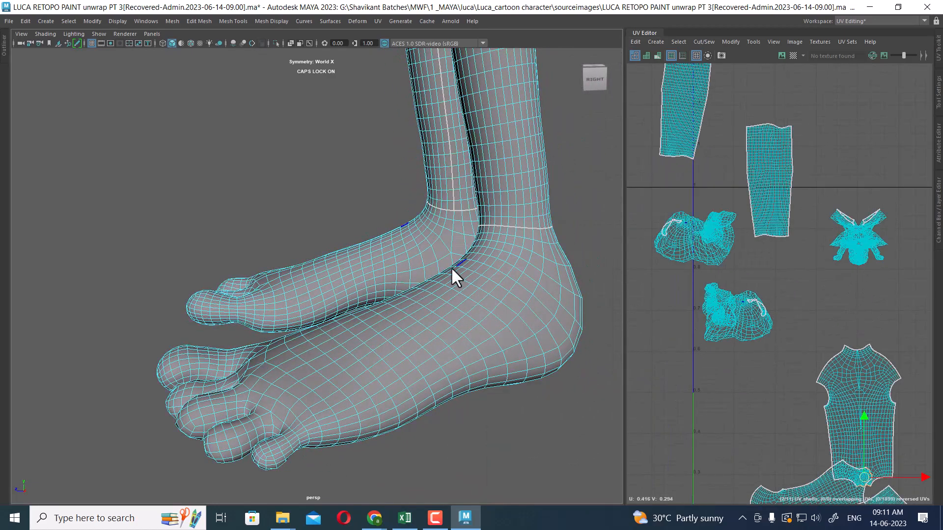
Select the foot UV shell from the underside of the foot
{"action": "left_click_drag", "start_coordinate": [451, 267], "coordinate": [446, 332], "text": "alt"}
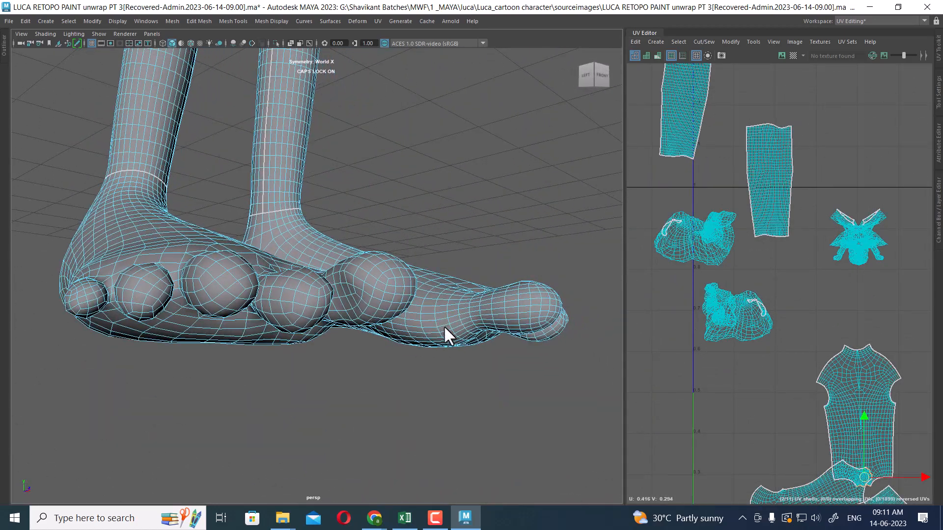
{"action": "right_click_drag", "start_coordinate": [446, 332], "coordinate": [555, 322], "text": "alt"}
{"action": "double_click", "coordinate": [574, 308]}
{"action": "left_click_drag", "start_coordinate": [573, 308], "coordinate": [373, 320], "text": "alt"}
{"action": "double_click", "coordinate": [273, 266]}
{"action": "left_click_drag", "start_coordinate": [372, 267], "coordinate": [347, 215], "text": "alt"}
{"action": "left_click", "coordinate": [327, 237]}
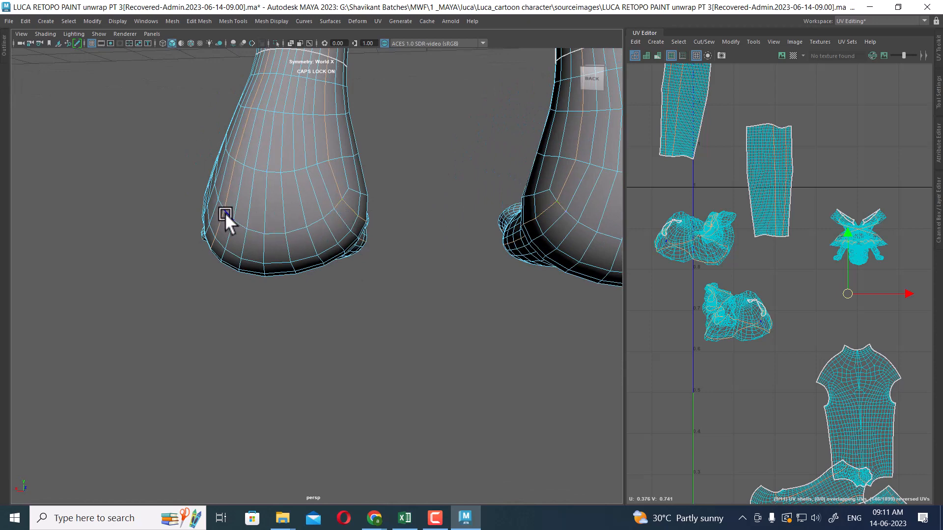
Examine the heels and ankle seams from behind the legs
{"action": "scroll", "coordinate": [316, 143], "scroll_direction": "down", "scroll_amount": 6}
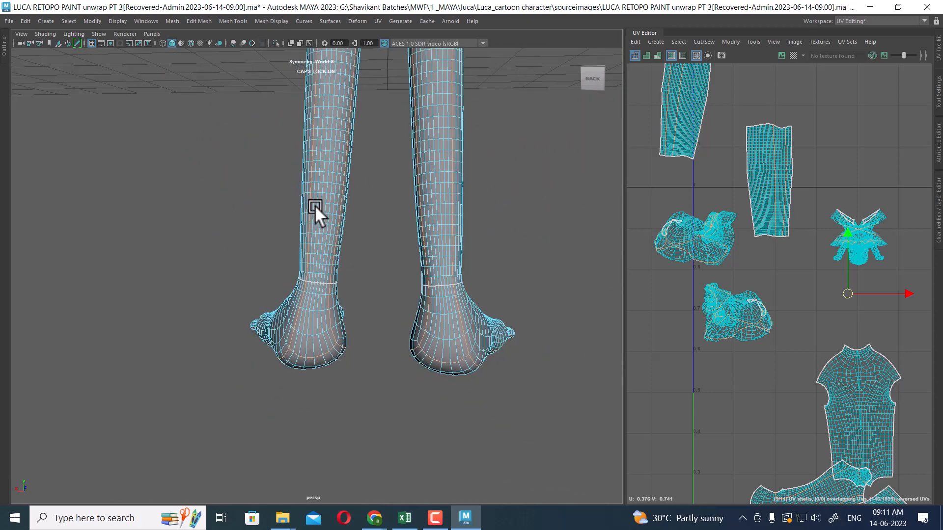
{"action": "left_click_drag", "start_coordinate": [315, 209], "coordinate": [522, 219], "text": "alt"}
{"action": "key", "text": "space"}
{"action": "key", "text": "f"}
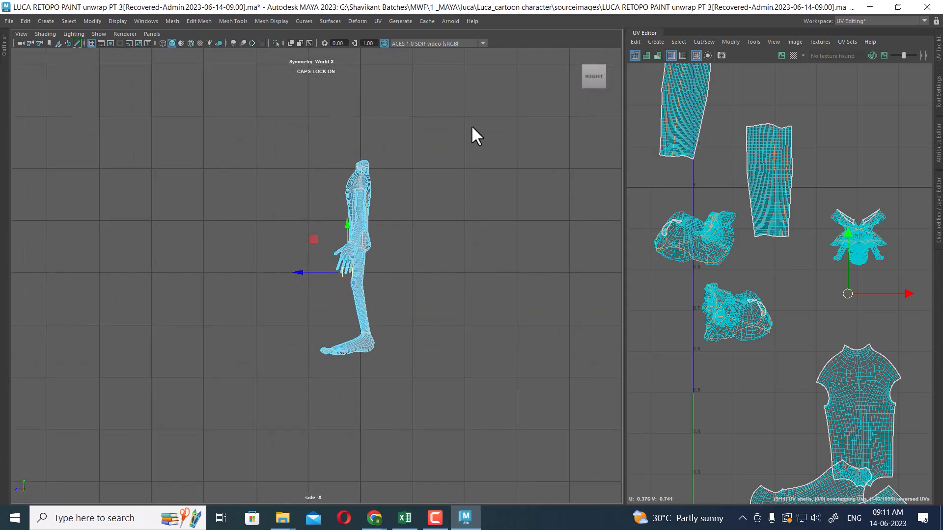
{"action": "left_click_drag", "start_coordinate": [472, 127], "coordinate": [279, 324], "text": "ctrl"}
{"action": "key", "text": "space"}
{"action": "left_click_drag", "start_coordinate": [433, 358], "coordinate": [422, 219]}
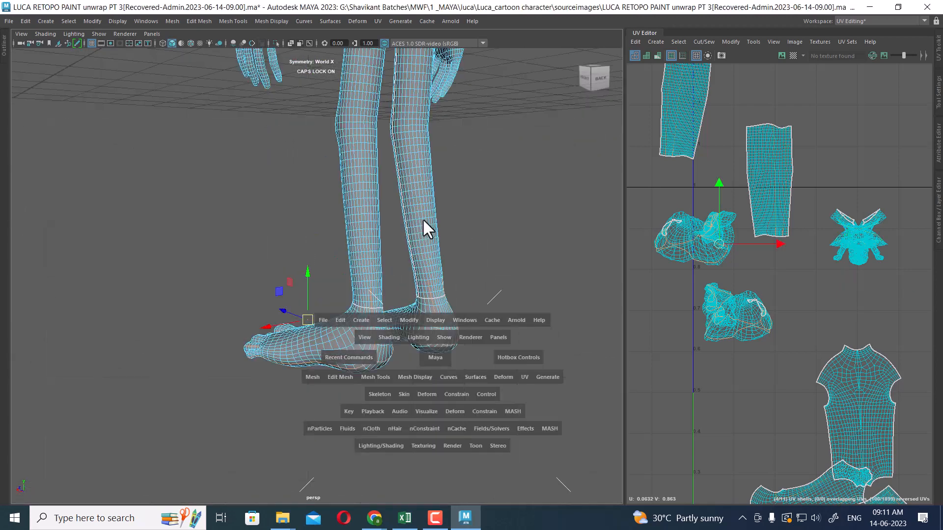
{"action": "left_click_drag", "start_coordinate": [532, 321], "coordinate": [478, 330], "text": "alt"}
{"action": "right_click_drag", "start_coordinate": [478, 330], "coordinate": [518, 313], "text": "alt"}
{"action": "left_click_drag", "start_coordinate": [516, 271], "coordinate": [441, 303], "text": "ctrl"}
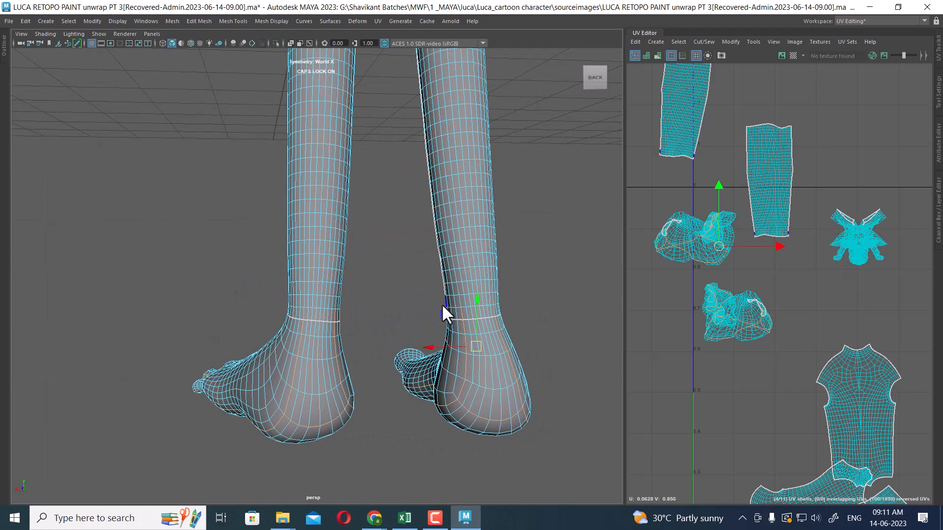
{"action": "right_click_drag", "start_coordinate": [441, 304], "coordinate": [479, 287], "text": "alt"}
{"action": "left_click_drag", "start_coordinate": [359, 284], "coordinate": [350, 300], "text": "alt"}
{"action": "left_click_drag", "start_coordinate": [289, 252], "coordinate": [249, 278], "text": "ctrl"}
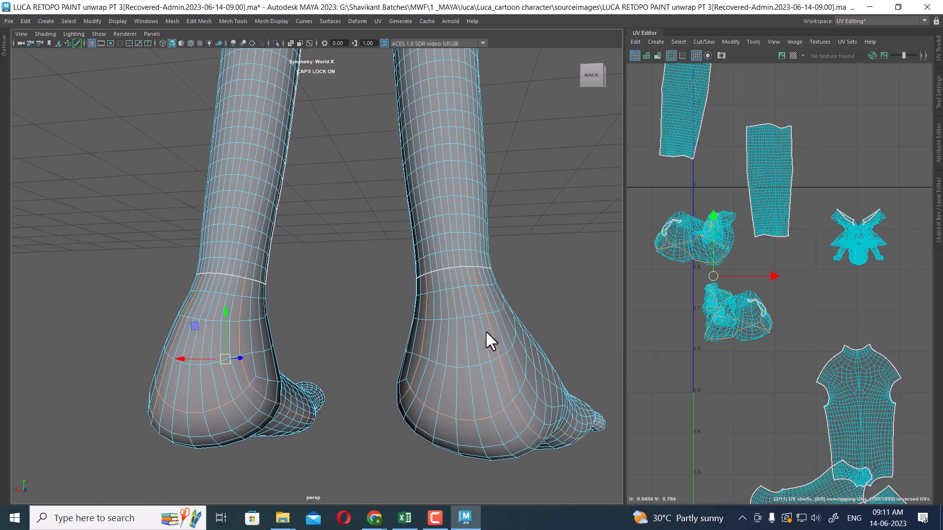
{"action": "left_click_drag", "start_coordinate": [485, 330], "coordinate": [480, 305], "text": "alt"}
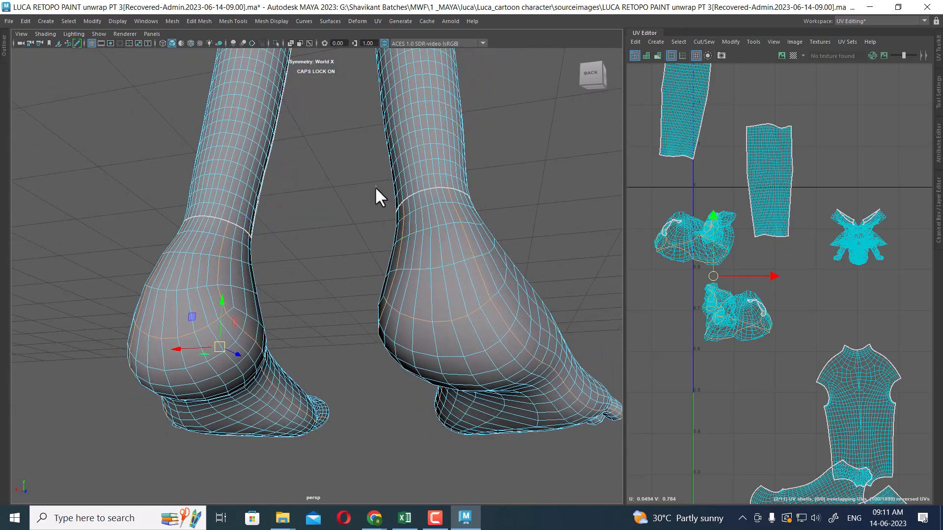
Orbit and zoom the viewport to examine the ankle and the side of the foot
{"action": "left_click_drag", "start_coordinate": [376, 187], "coordinate": [288, 376]}
{"action": "scroll", "coordinate": [438, 294], "scroll_direction": "down", "scroll_amount": 4}
{"action": "left_click_drag", "start_coordinate": [238, 392], "coordinate": [416, 289], "text": "alt"}
{"action": "right_click_drag", "start_coordinate": [417, 287], "coordinate": [481, 317], "text": "alt"}
{"action": "left_click_drag", "start_coordinate": [481, 318], "coordinate": [508, 316], "text": "alt"}
{"action": "middle_click_drag", "start_coordinate": [508, 316], "coordinate": [485, 269], "text": "alt"}
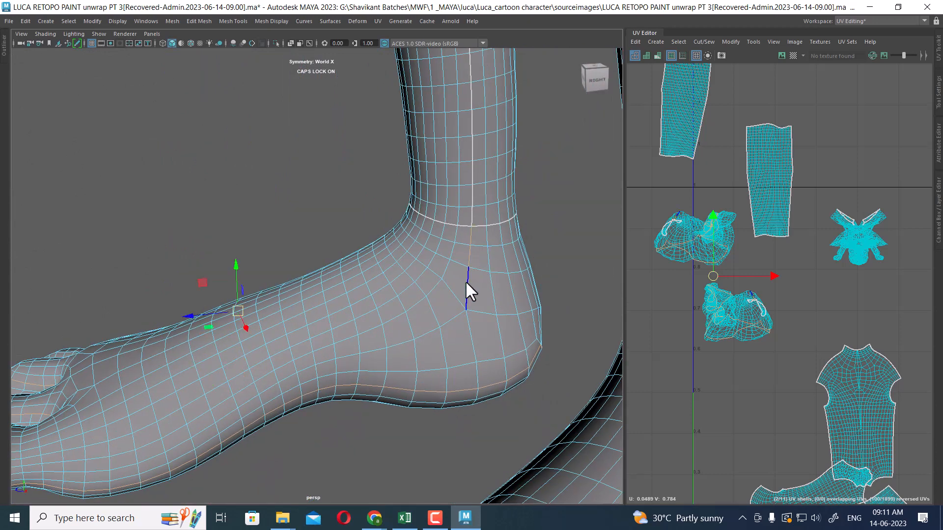
Try to select the foot UV shells and unfold them in the UV Editor
{"action": "scroll", "coordinate": [810, 363], "scroll_direction": "up", "scroll_amount": 2}
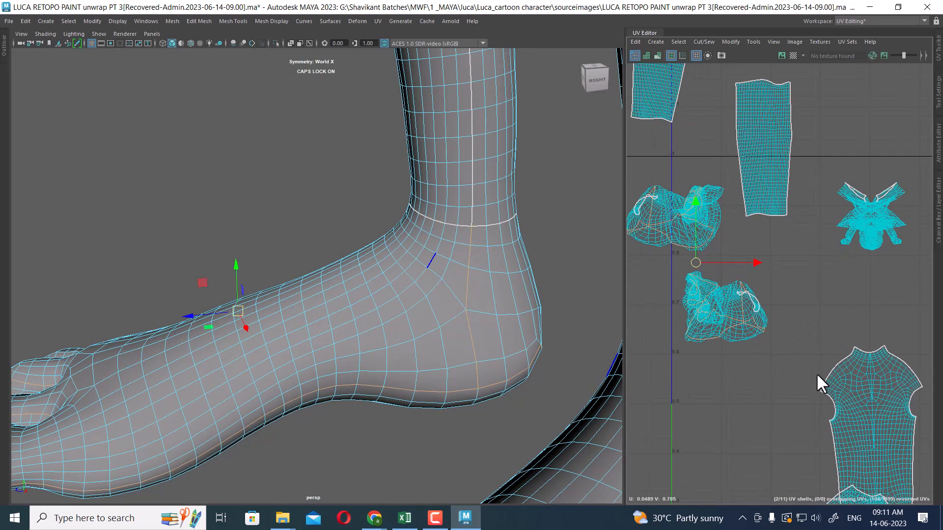
{"action": "right_click", "coordinate": [813, 274], "text": "shift"}
{"action": "right_click_drag", "start_coordinate": [814, 274], "coordinate": [770, 287], "text": "shift"}
{"action": "scroll", "coordinate": [717, 285], "scroll_direction": "down", "scroll_amount": 2}
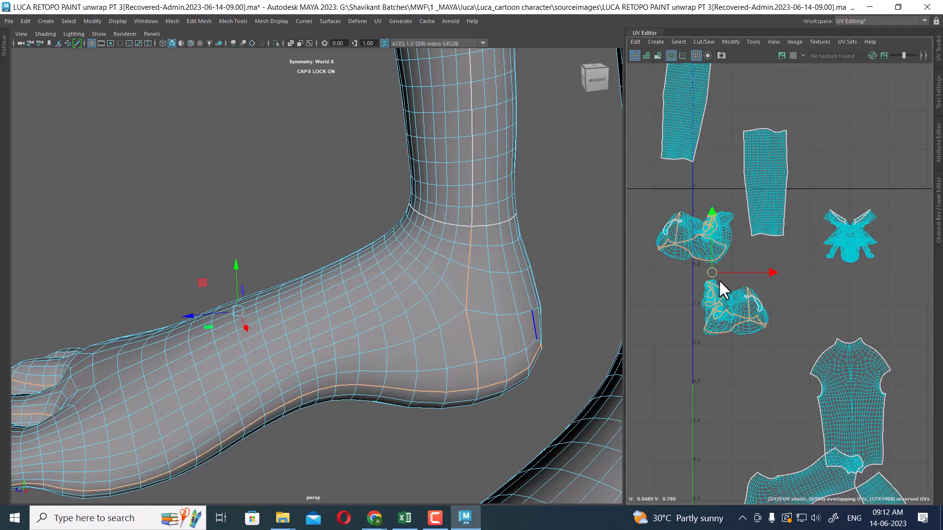
{"action": "middle_click_drag", "start_coordinate": [718, 279], "coordinate": [800, 277], "text": "alt"}
{"action": "right_click_drag", "start_coordinate": [774, 249], "coordinate": [802, 249]}
{"action": "left_click_drag", "start_coordinate": [731, 192], "coordinate": [805, 256]}
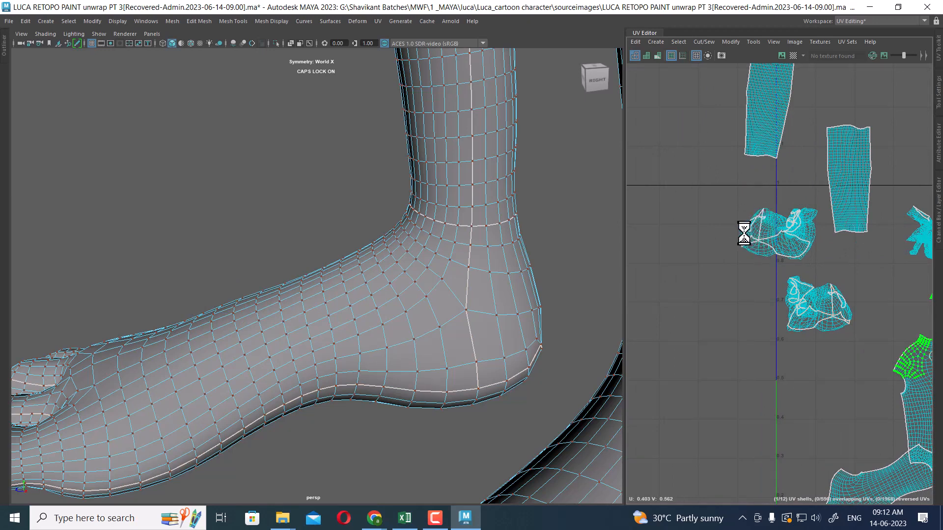
{"action": "right_click", "coordinate": [730, 213]}
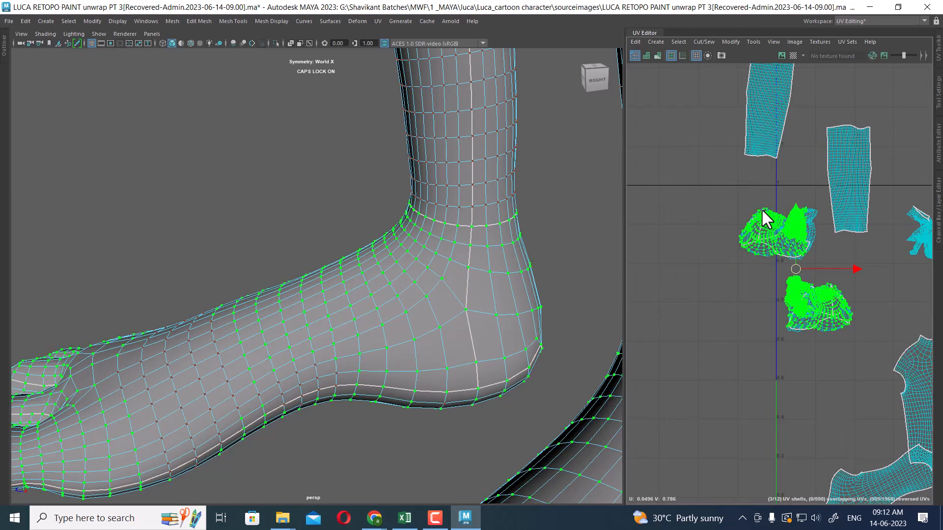
{"action": "right_click_drag", "start_coordinate": [761, 208], "coordinate": [723, 199], "text": "ctrl"}
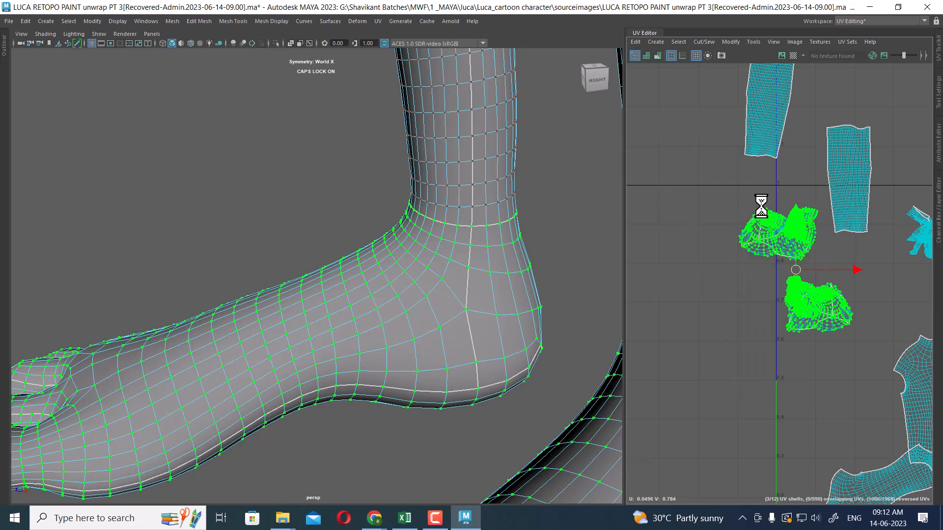
{"action": "scroll", "coordinate": [811, 237], "scroll_direction": "up", "scroll_amount": 5}
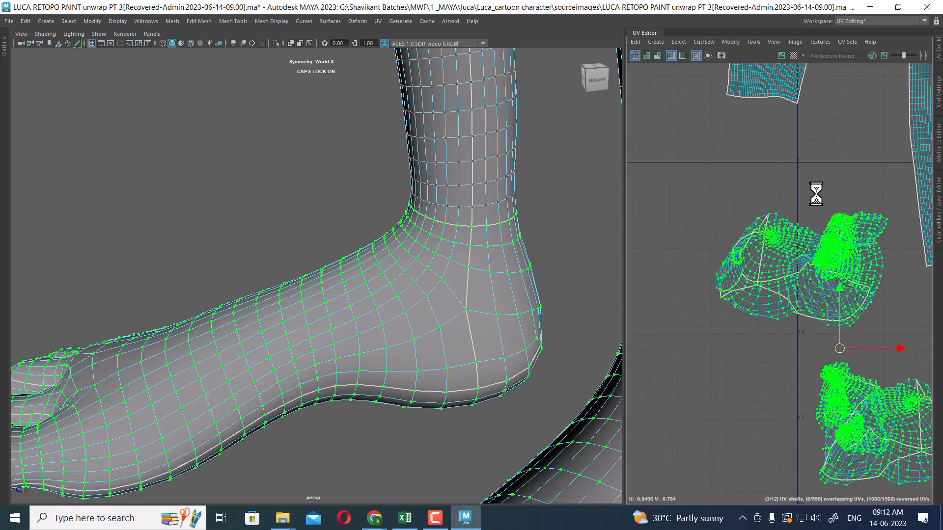
{"action": "right_click_drag", "start_coordinate": [816, 193], "coordinate": [695, 196], "text": "shift"}
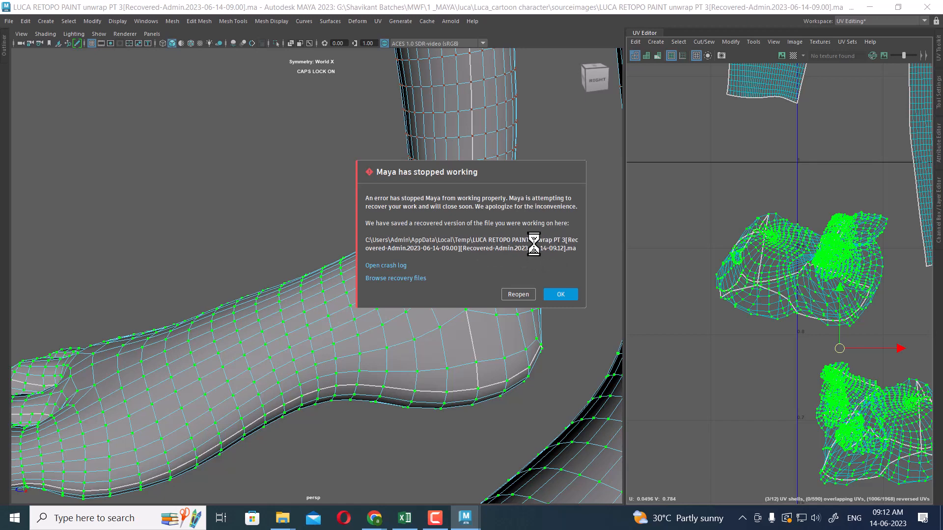
Dismiss the crash message and copy the recovered scene file from the Temp folder
{"action": "left_click", "coordinate": [561, 294]}
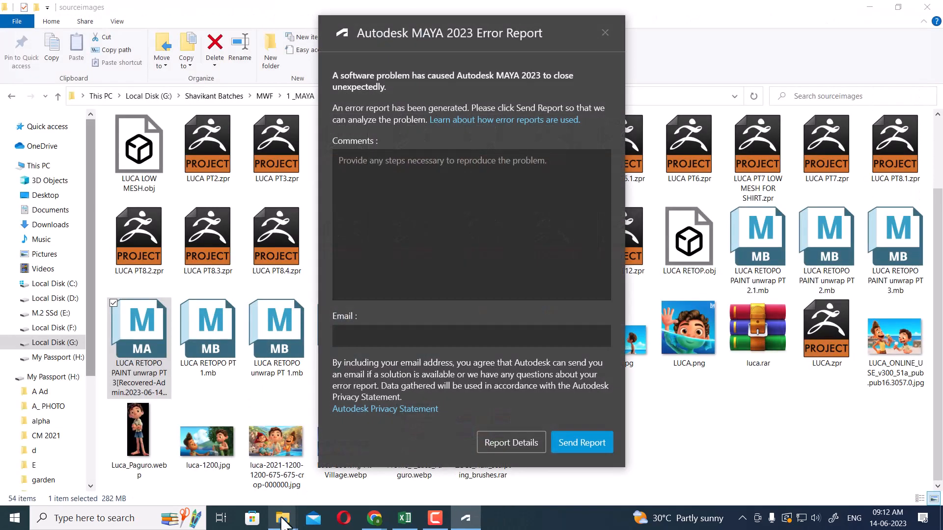
{"action": "mouse_move", "coordinate": [283, 520]}
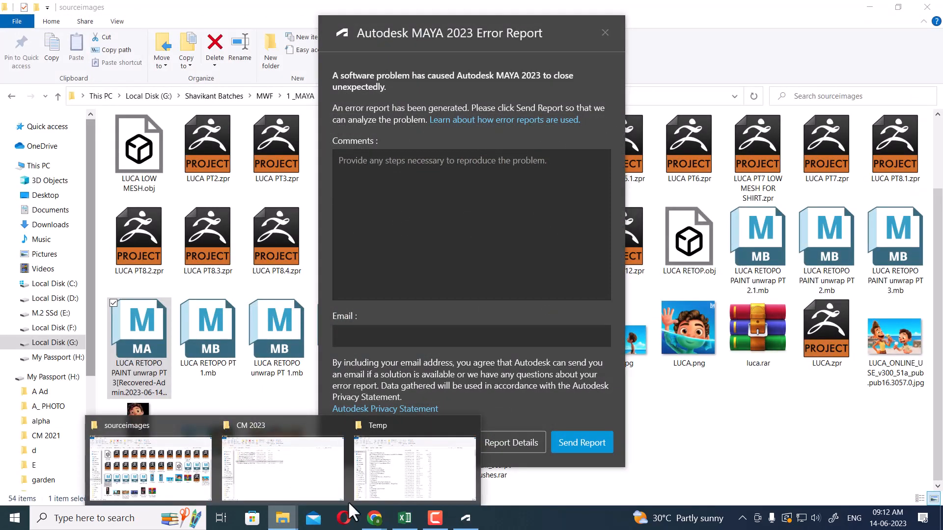
{"action": "left_click", "coordinate": [410, 475]}
{"action": "left_click", "coordinate": [343, 147]}
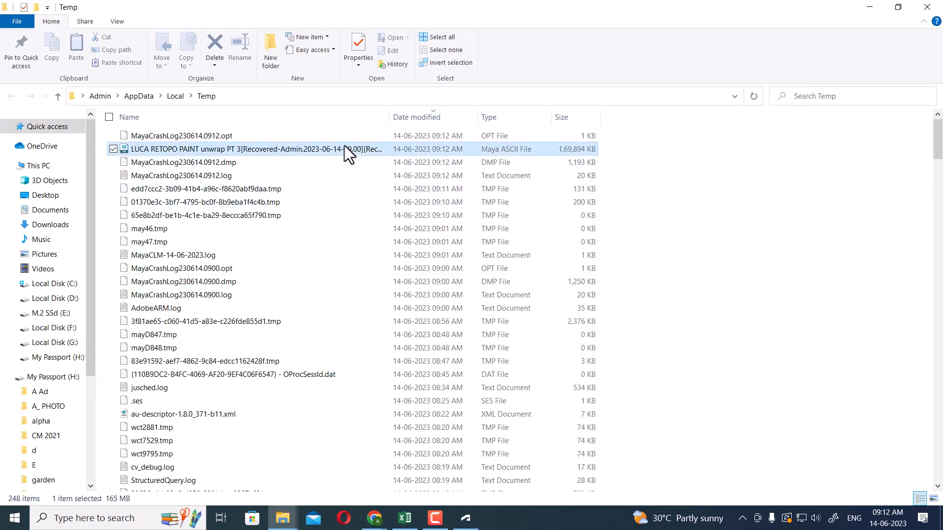
{"action": "left_click", "coordinate": [870, 7]}
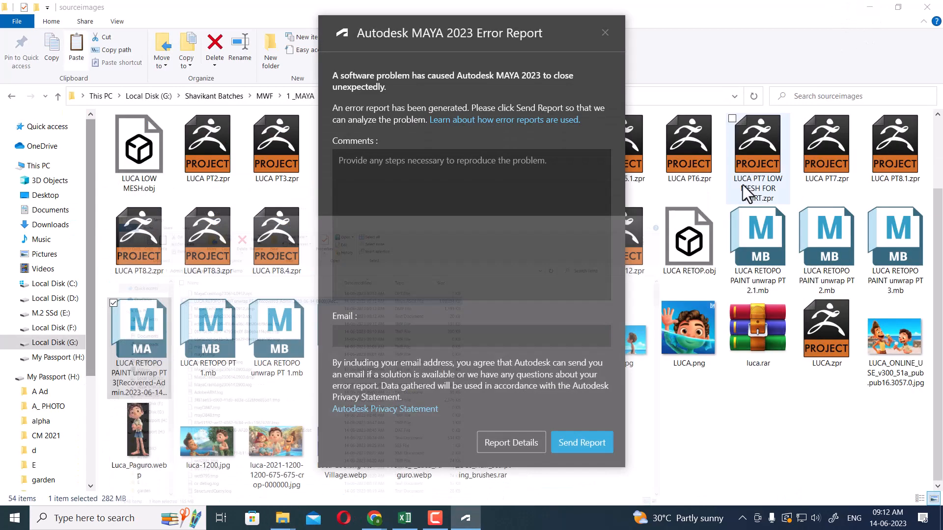
Close the error report without sending it and paste the recovered scene file into the sourceimages folder
{"action": "left_click", "coordinate": [605, 32]}
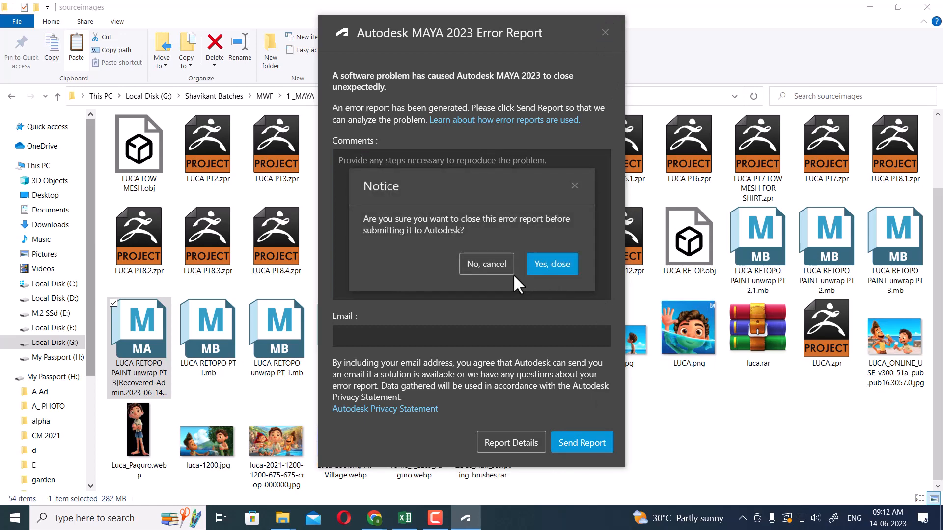
{"action": "left_click", "coordinate": [552, 265]}
{"action": "right_click", "coordinate": [629, 429]}
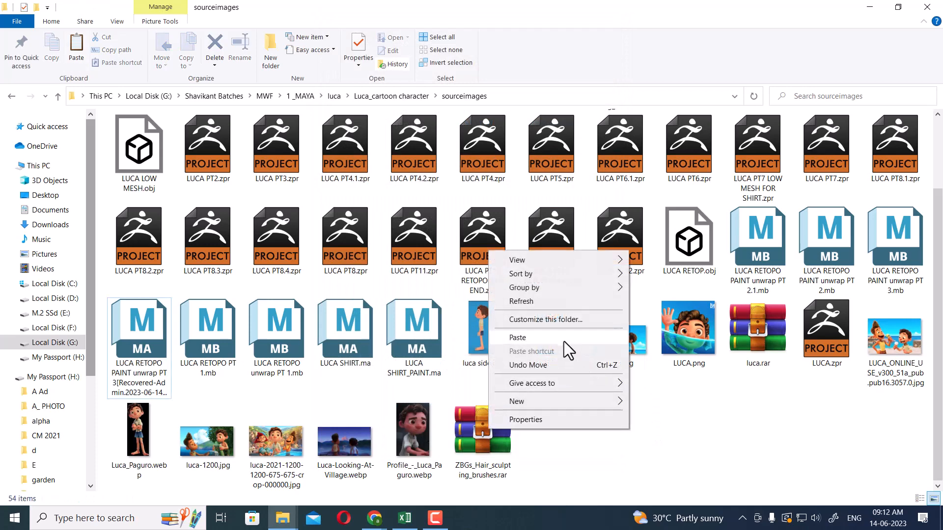
{"action": "left_click", "coordinate": [558, 337]}
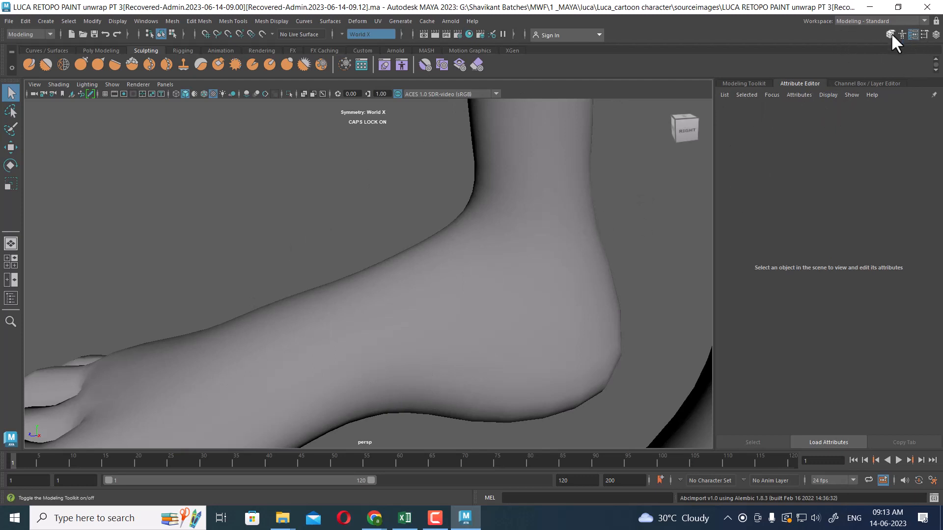
Select the body mesh in the reopened scene and switch the workspace to UV Editing
{"action": "right_click_drag", "start_coordinate": [529, 343], "coordinate": [493, 257], "text": "alt"}
{"action": "left_click_drag", "start_coordinate": [493, 257], "coordinate": [524, 253], "text": "alt"}
{"action": "left_click", "coordinate": [410, 194]}
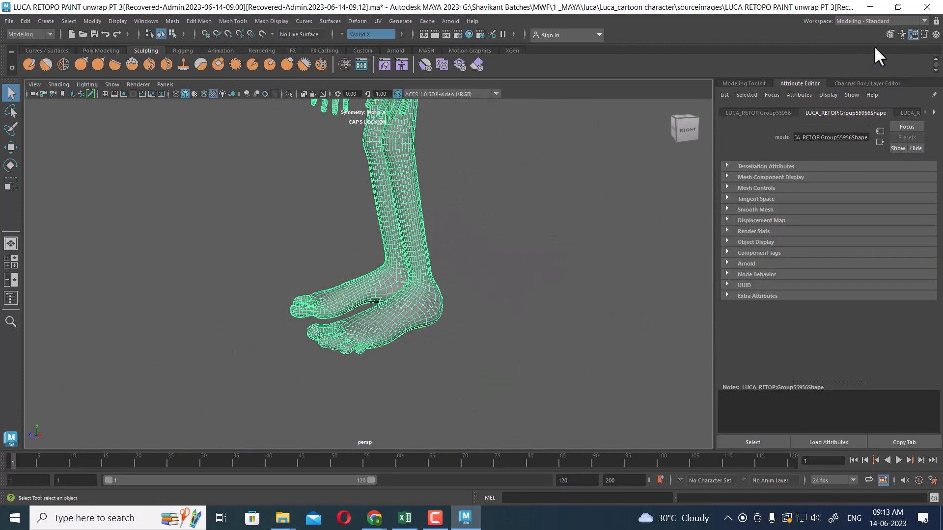
{"action": "left_click", "coordinate": [870, 20]}
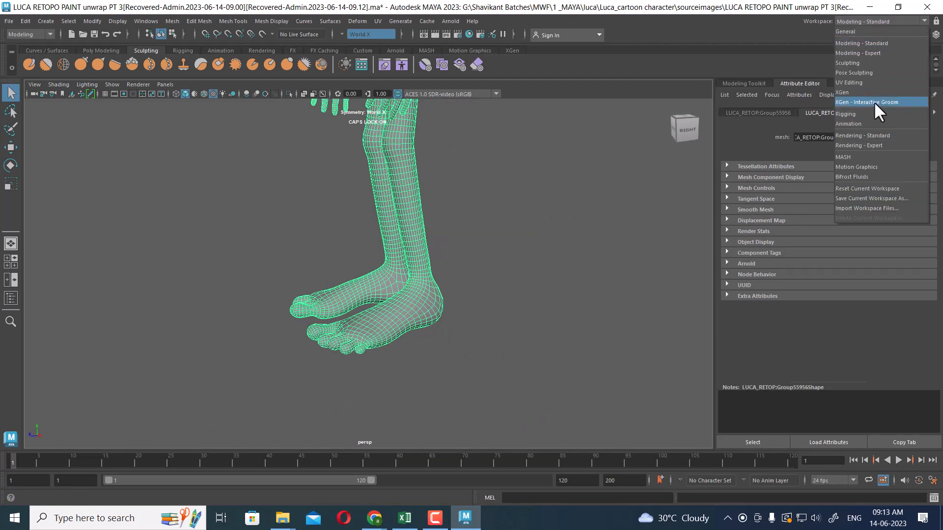
{"action": "left_click", "coordinate": [875, 82]}
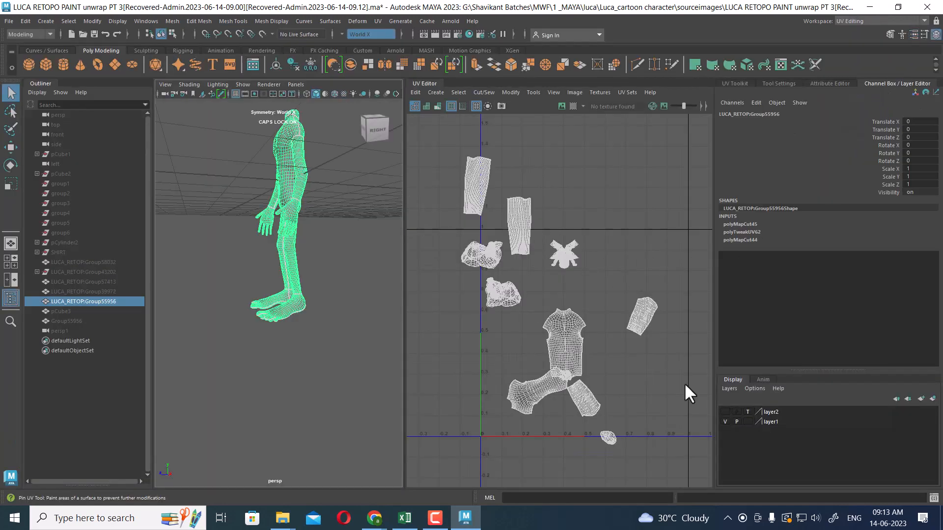
Maximize the perspective viewport with the UV Editor docked beside it, framed on the feet shells
{"action": "scroll", "coordinate": [294, 376], "scroll_direction": "up", "scroll_amount": 4}
{"action": "middle_click_drag", "start_coordinate": [297, 339], "coordinate": [312, 345], "text": "alt"}
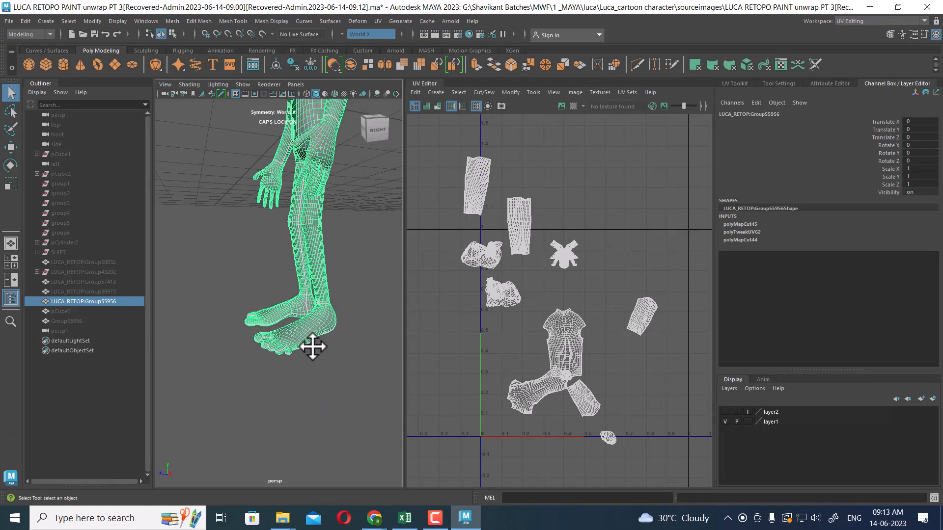
{"action": "scroll", "coordinate": [339, 365], "scroll_direction": "up", "scroll_amount": 3}
{"action": "key", "text": "ctrl+space"}
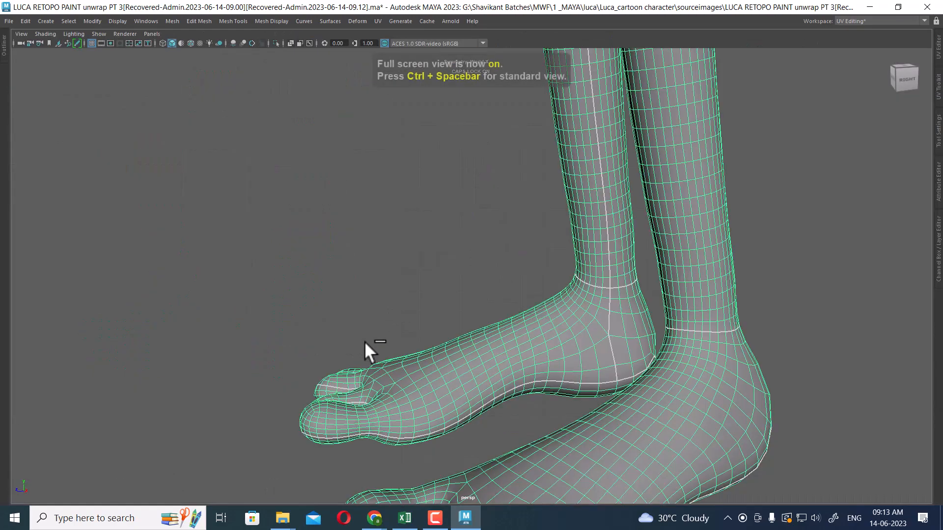
{"action": "left_click", "coordinate": [938, 46]}
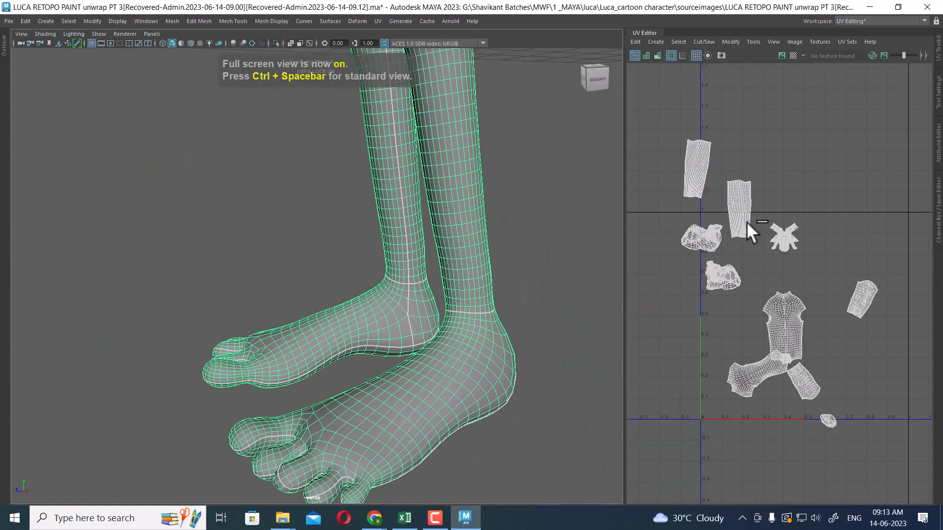
{"action": "scroll", "coordinate": [460, 340], "scroll_direction": "up", "scroll_amount": 3}
{"action": "scroll", "coordinate": [736, 290], "scroll_direction": "up", "scroll_amount": 6}
{"action": "middle_click_drag", "start_coordinate": [805, 317], "coordinate": [877, 349], "text": "alt"}
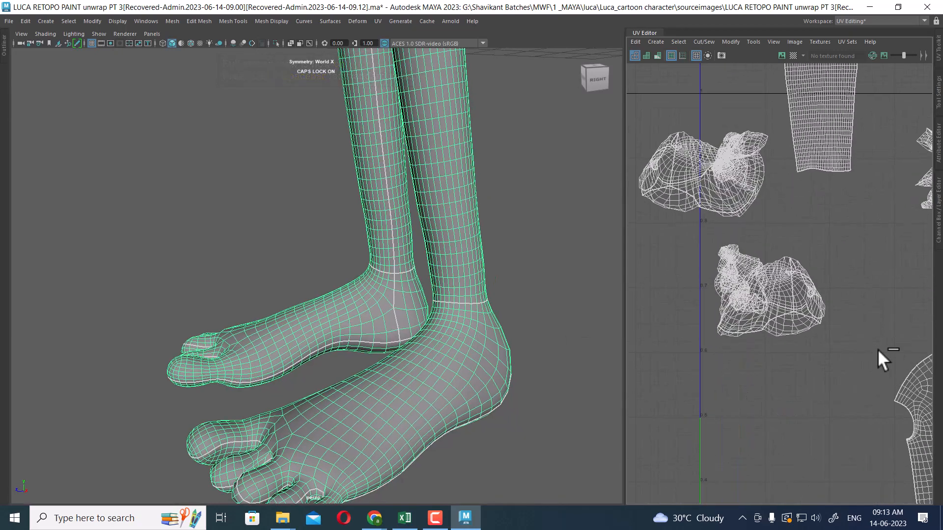
Try to select the foot UV shell and unfold it again
{"action": "middle_click_drag", "start_coordinate": [684, 163], "coordinate": [749, 211], "text": "alt"}
{"action": "right_click_drag", "start_coordinate": [749, 211], "coordinate": [810, 202]}
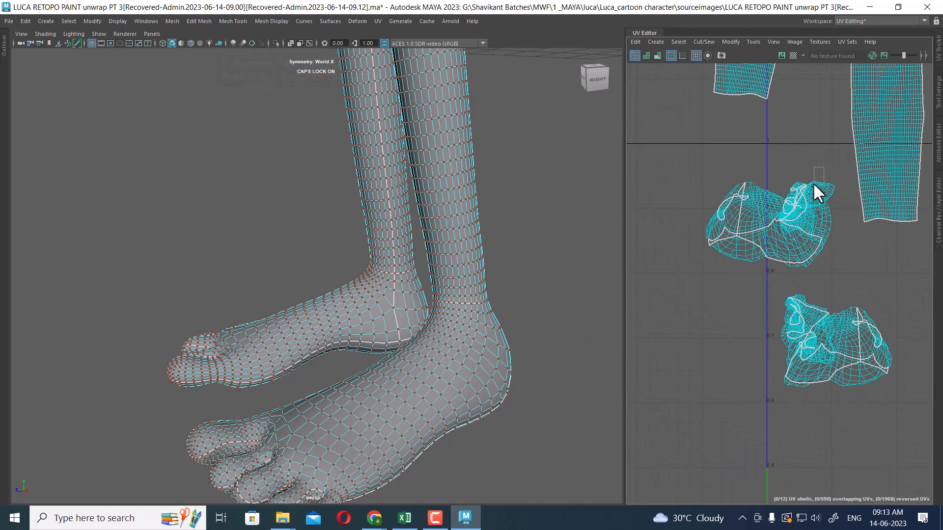
{"action": "double_click", "coordinate": [732, 228]}
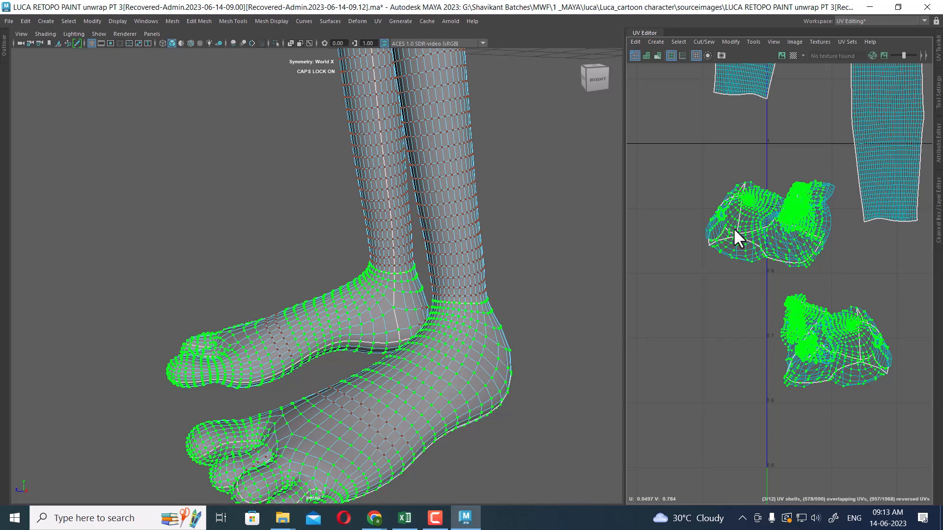
{"action": "right_click", "coordinate": [718, 172], "text": "ctrl"}
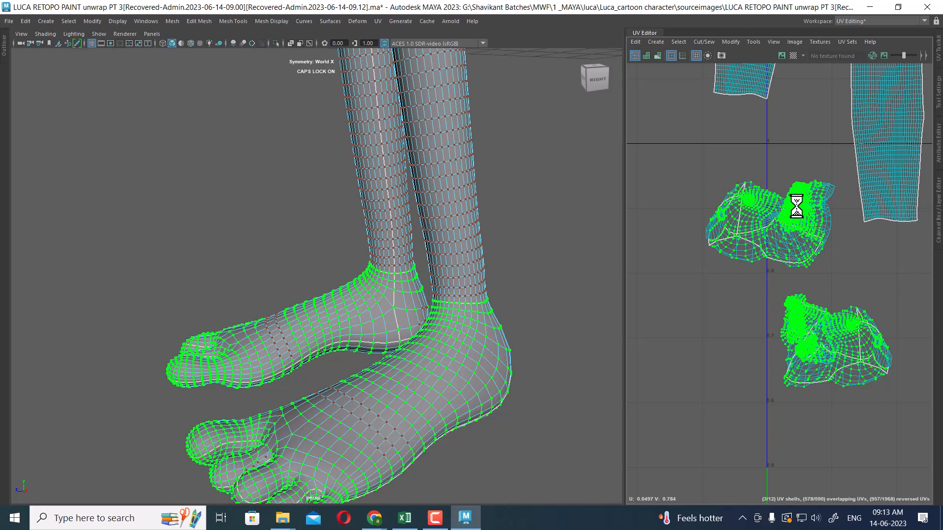
{"action": "right_click", "coordinate": [773, 191], "text": "ctrl"}
{"action": "left_click", "coordinate": [800, 206]}
{"action": "right_click_drag", "start_coordinate": [775, 167], "coordinate": [633, 155], "text": "shift"}
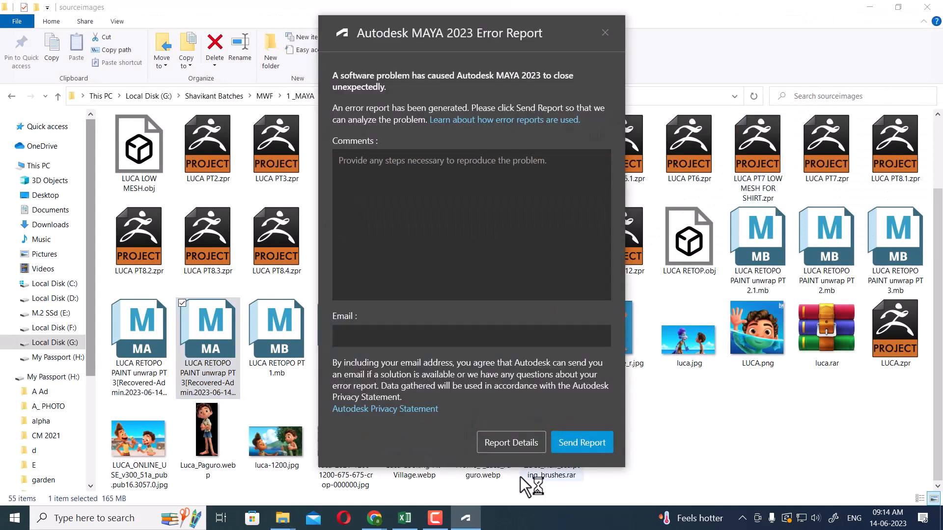
{"action": "mouse_move", "coordinate": [434, 522]}
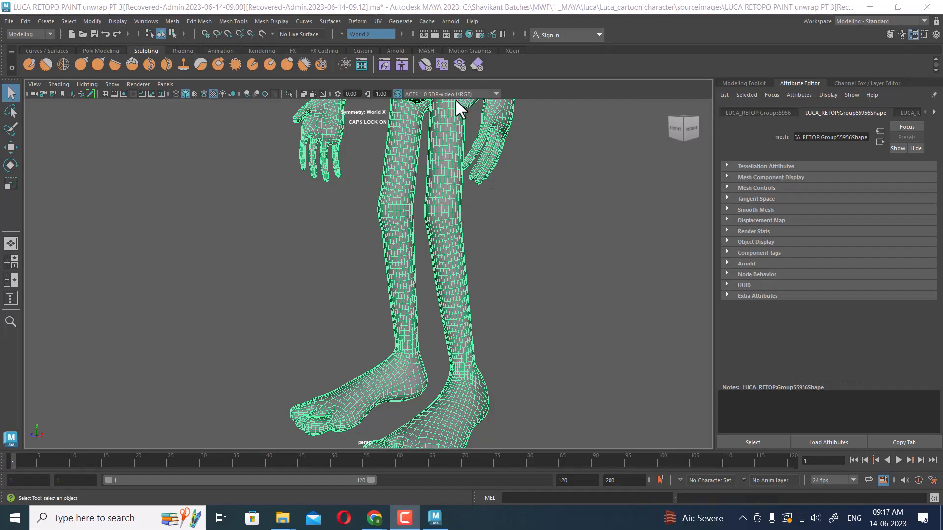
Select the body mesh after reopening and switch the workspace to UV Editing
{"action": "left_click", "coordinate": [536, 310]}
{"action": "left_click", "coordinate": [434, 210]}
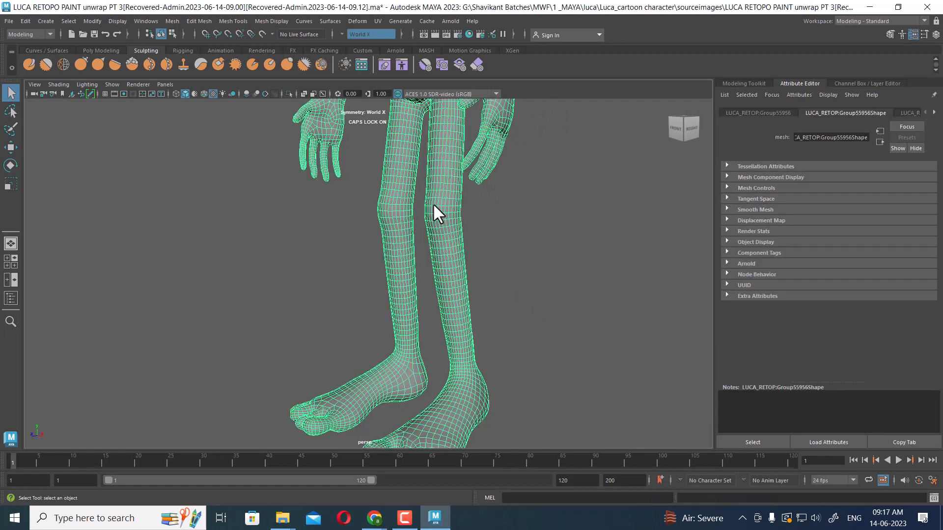
{"action": "left_click", "coordinate": [892, 22]}
{"action": "left_click", "coordinate": [878, 84]}
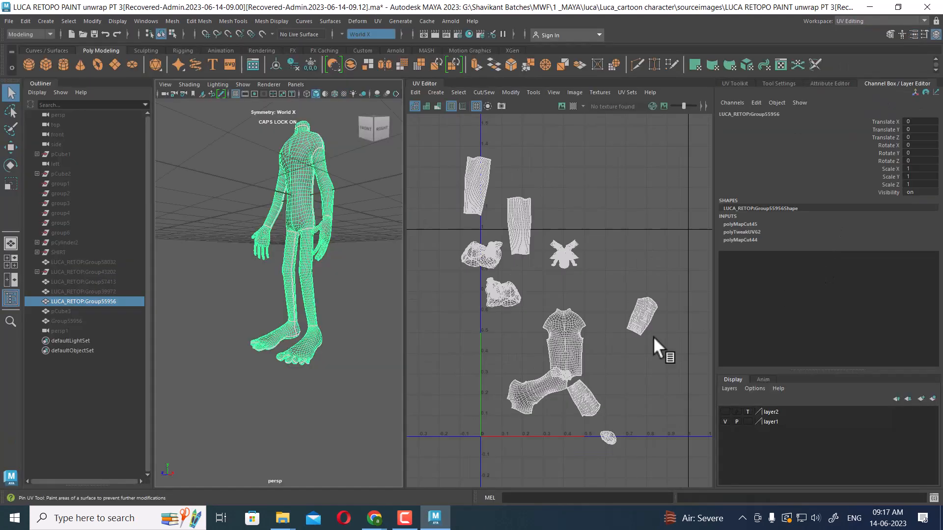
Select the UV shells of both feet and frame them in the viewport
{"action": "middle_click_drag", "start_coordinate": [503, 249], "coordinate": [592, 236], "text": "alt"}
{"action": "mouse_move", "coordinate": [592, 235]}
{"action": "right_mouse_down", "text": "alt"}
{"action": "mouse_move", "coordinate": [642, 326]}
{"action": "mouse_move", "coordinate": [578, 264]}
{"action": "mouse_move", "coordinate": [602, 220]}
{"action": "right_mouse_up", "text": "alt"}
{"action": "left_click_drag", "start_coordinate": [555, 253], "coordinate": [544, 245]}
{"action": "right_click_drag", "start_coordinate": [542, 244], "coordinate": [599, 269], "text": "ctrl"}
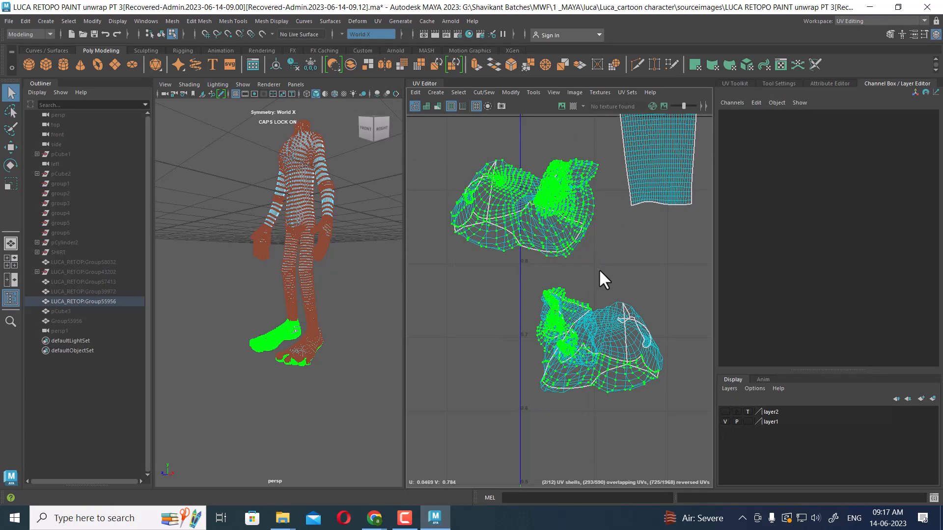
{"action": "key", "text": "f"}
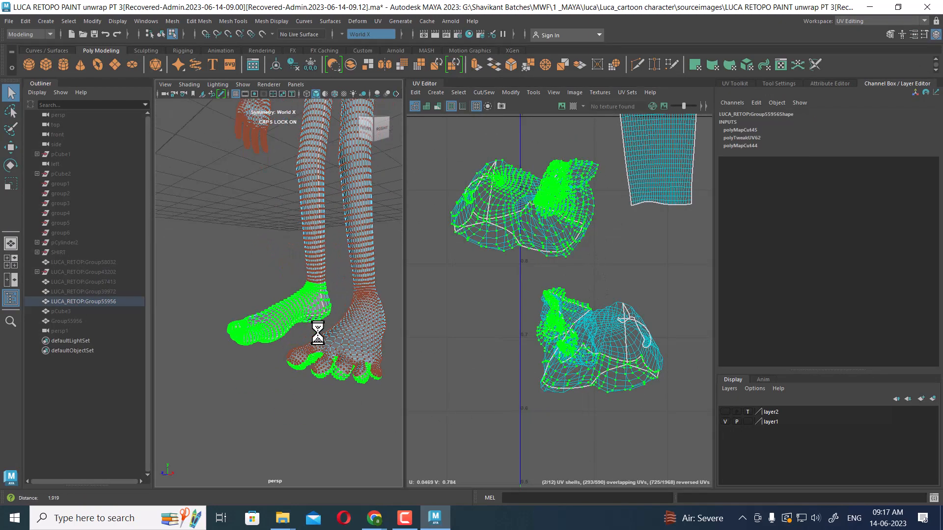
Clear the UV selection and orbit around the feet to inspect them
{"action": "left_click_drag", "start_coordinate": [318, 333], "coordinate": [369, 357], "text": "alt"}
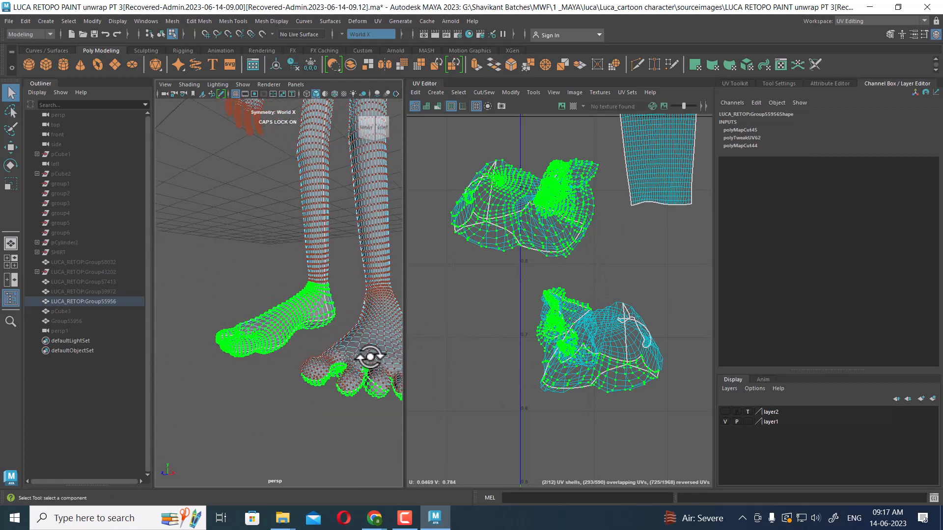
{"action": "left_click", "coordinate": [624, 329]}
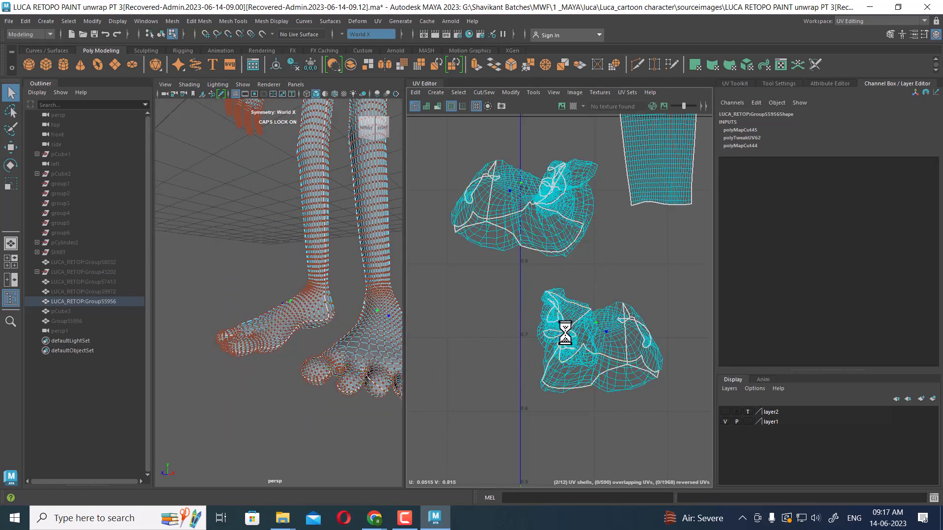
{"action": "scroll", "coordinate": [327, 336], "scroll_direction": "up", "scroll_amount": 5}
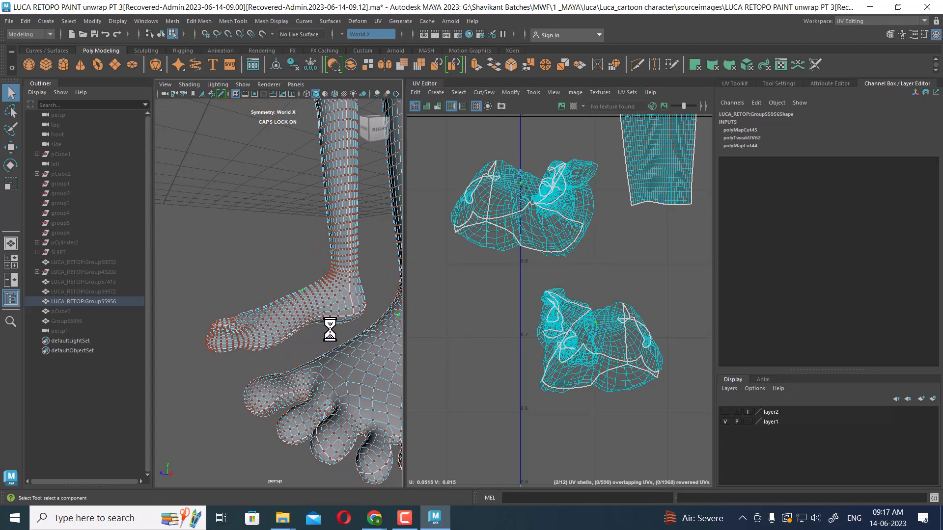
{"action": "left_click_drag", "start_coordinate": [326, 334], "coordinate": [367, 309], "text": "alt"}
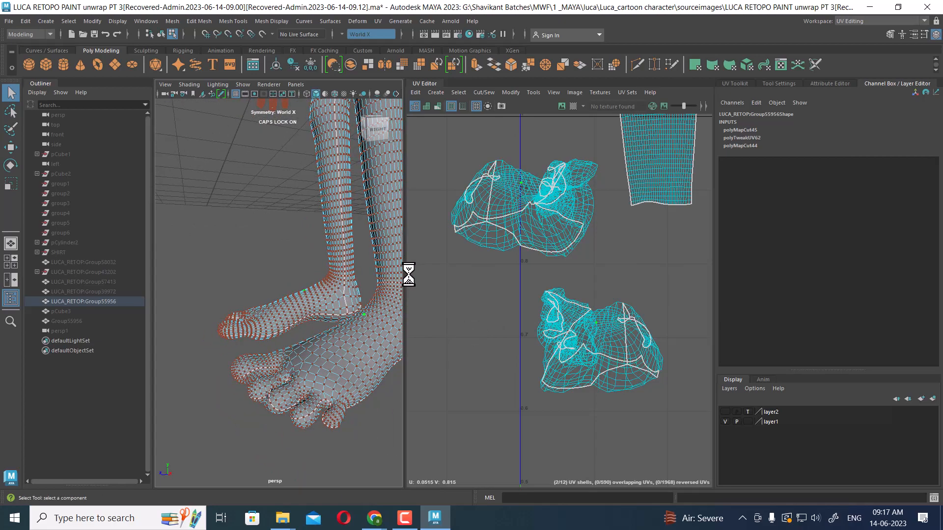
Select the edge loops along the sole and around the toes of the feet and cut the UVs along them
{"action": "key", "text": "ctrl+space"}
{"action": "left_click_drag", "start_coordinate": [399, 281], "coordinate": [709, 331], "text": "alt"}
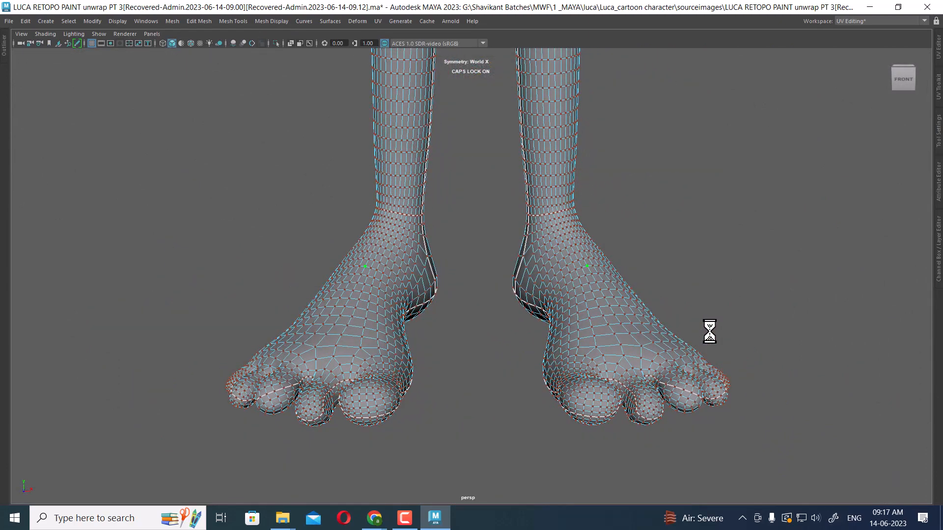
{"action": "left_click", "coordinate": [939, 78]}
{"action": "scroll", "coordinate": [769, 300], "scroll_direction": "up", "scroll_amount": 2}
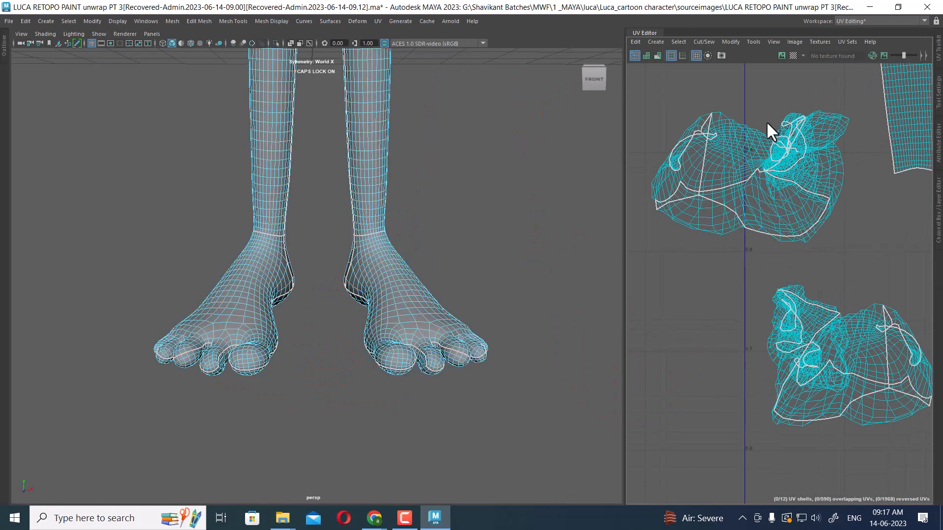
{"action": "left_click_drag", "start_coordinate": [384, 369], "coordinate": [364, 299], "text": "alt"}
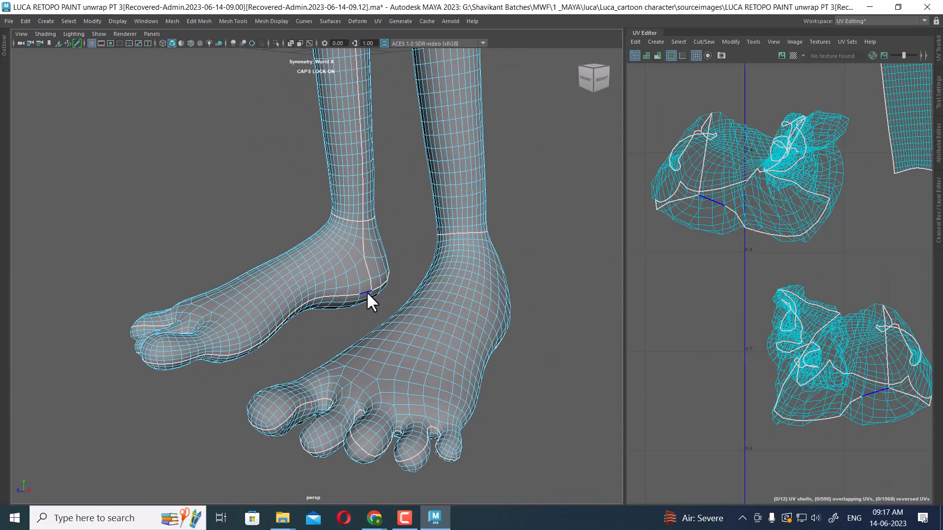
{"action": "double_click", "coordinate": [367, 294]}
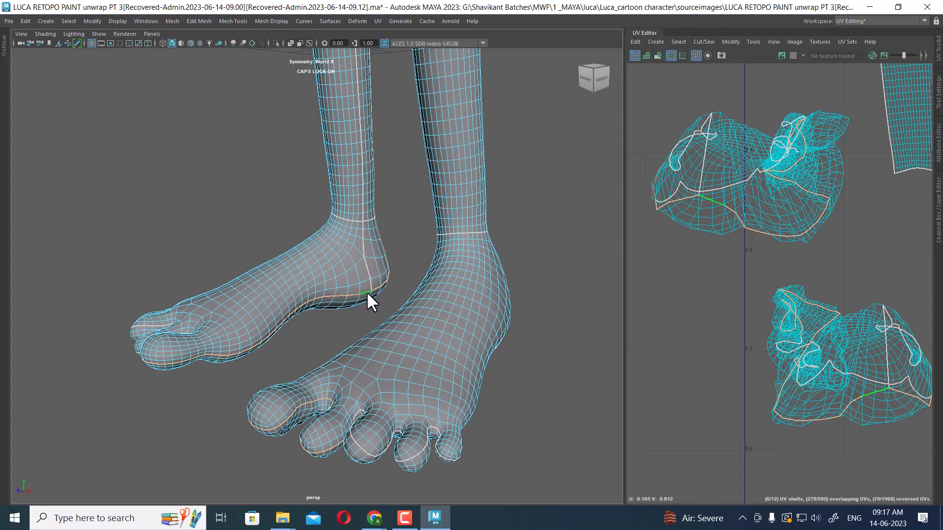
{"action": "mouse_move", "coordinate": [304, 315]}
{"action": "left_mouse_down", "text": "alt"}
{"action": "mouse_move", "coordinate": [421, 293]}
{"action": "mouse_move", "coordinate": [309, 326]}
{"action": "left_mouse_up", "text": "alt"}
{"action": "right_click_drag", "start_coordinate": [310, 326], "coordinate": [438, 350], "text": "alt"}
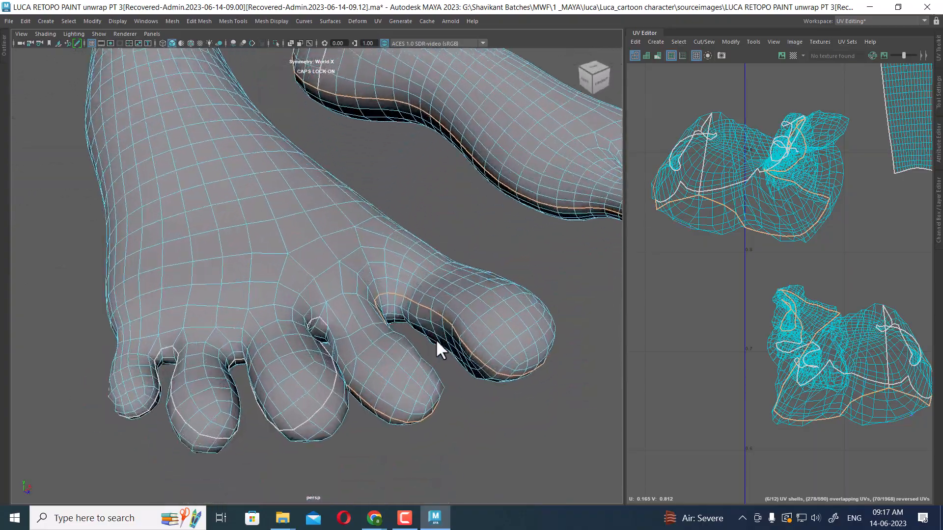
{"action": "left_click_drag", "start_coordinate": [435, 339], "coordinate": [461, 215], "text": "alt"}
{"action": "left_click", "coordinate": [421, 146]}
{"action": "scroll", "coordinate": [664, 196], "scroll_direction": "down", "scroll_amount": 2}
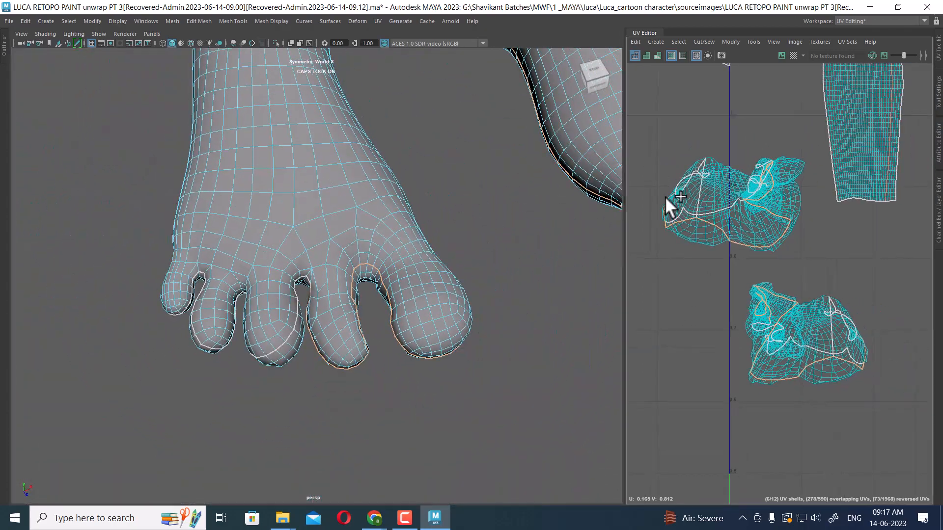
{"action": "right_click_drag", "start_coordinate": [767, 256], "coordinate": [730, 280], "text": "shift"}
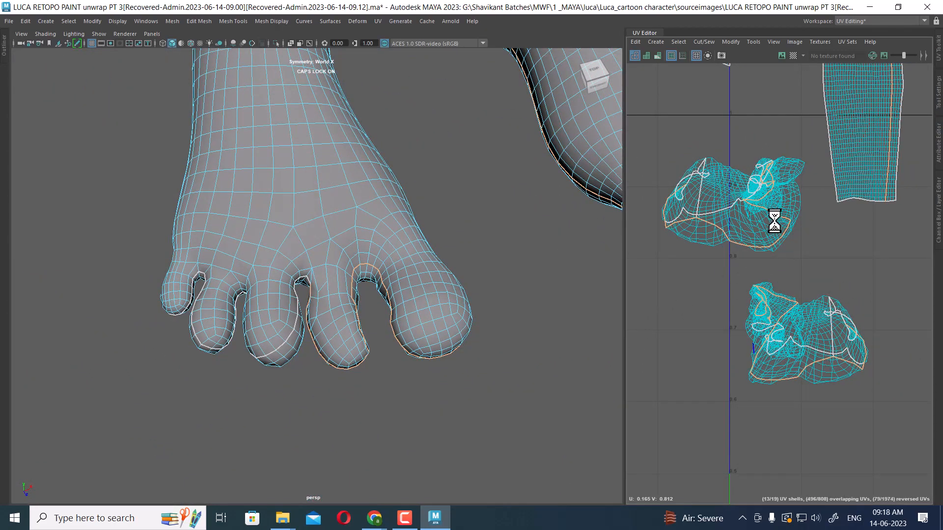
Select the foot UVs and move the newly separated sole and toe shells apart in the UV editor
{"action": "right_click_drag", "start_coordinate": [774, 223], "coordinate": [800, 265]}
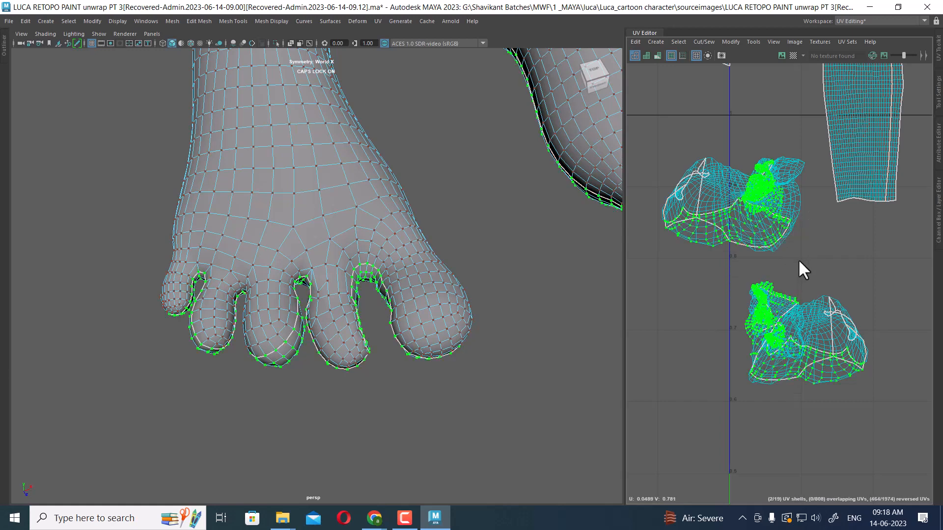
{"action": "key", "text": "w"}
{"action": "scroll", "coordinate": [768, 295], "scroll_direction": "down", "scroll_amount": 4}
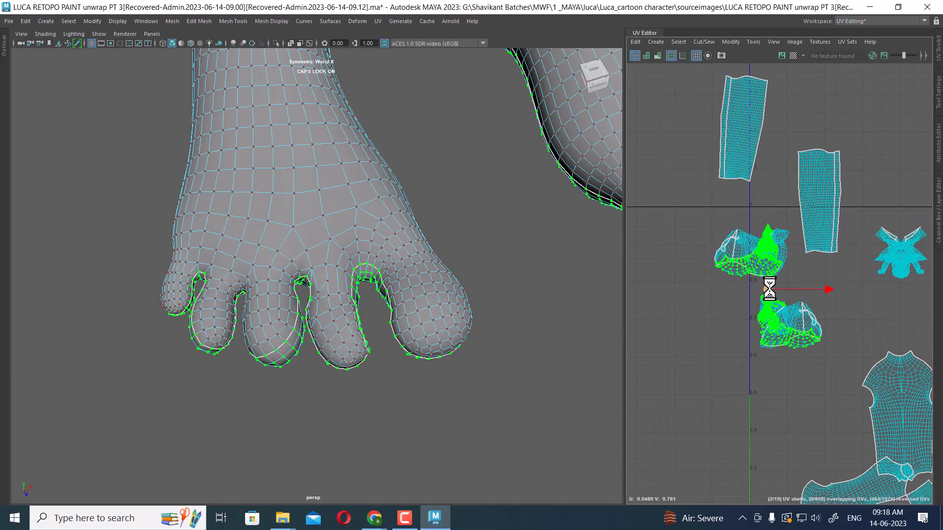
{"action": "left_click_drag", "start_coordinate": [768, 294], "coordinate": [713, 406]}
{"action": "left_click", "coordinate": [781, 255]}
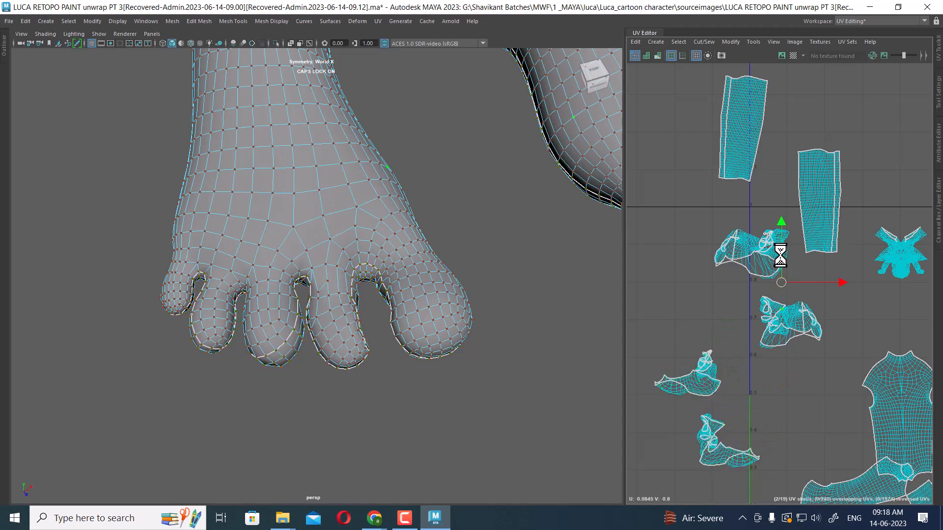
{"action": "middle_click_drag", "start_coordinate": [750, 335], "coordinate": [776, 277], "text": "alt"}
{"action": "left_click", "coordinate": [737, 320]}
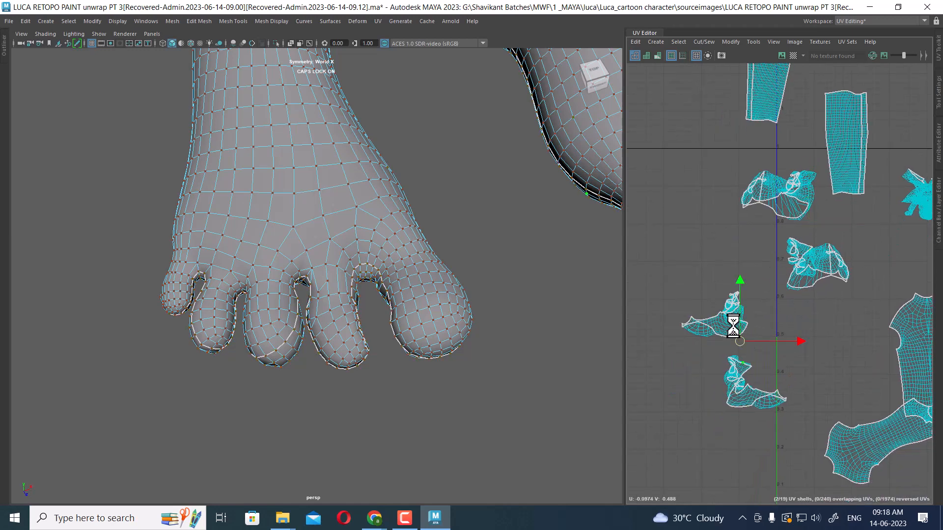
Select the sole and toe UV shells of both feet and try to unfold them
{"action": "right_click_drag", "start_coordinate": [721, 311], "coordinate": [765, 215], "text": "ctrl"}
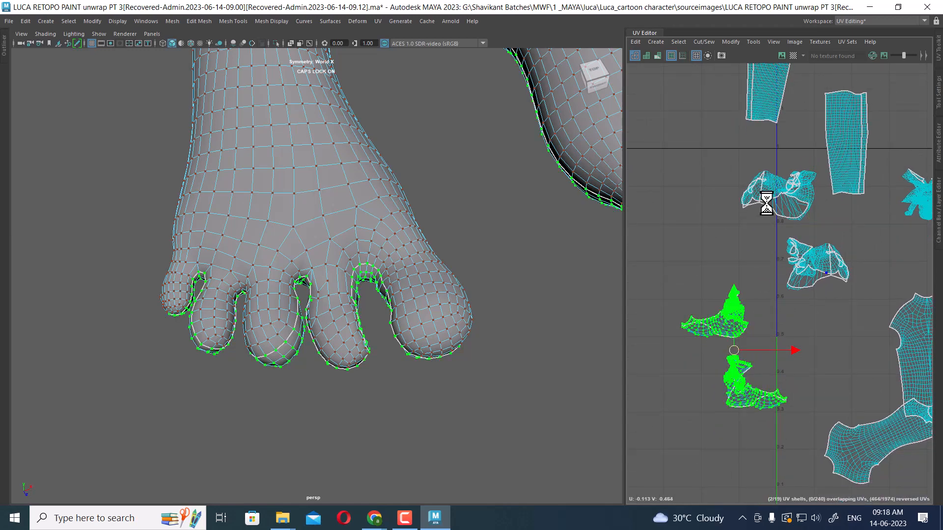
{"action": "right_click_drag", "start_coordinate": [556, 310], "coordinate": [447, 221], "text": "alt"}
{"action": "middle_click_drag", "start_coordinate": [447, 221], "coordinate": [407, 289], "text": "alt"}
{"action": "right_click_drag", "start_coordinate": [407, 290], "coordinate": [381, 219], "text": "alt"}
{"action": "left_click_drag", "start_coordinate": [381, 220], "coordinate": [383, 246], "text": "alt"}
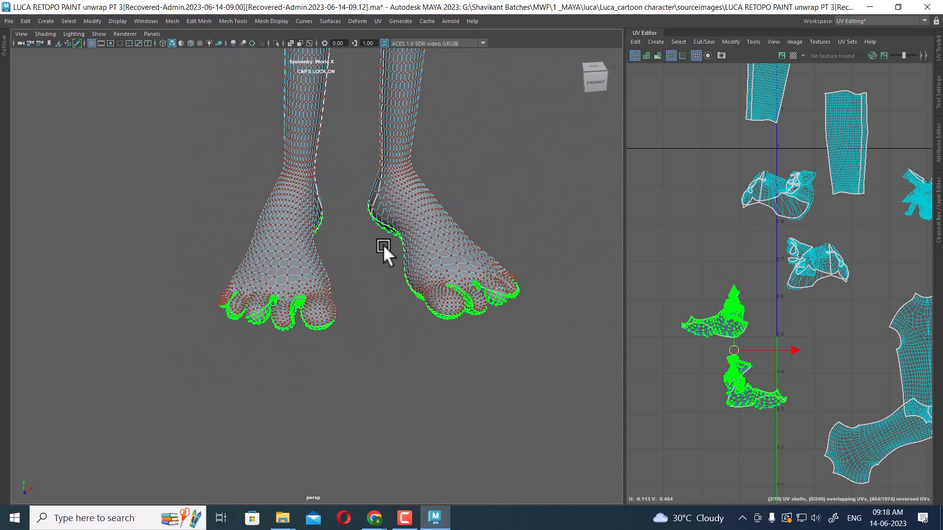
{"action": "right_click_drag", "start_coordinate": [382, 243], "coordinate": [392, 246], "text": "alt"}
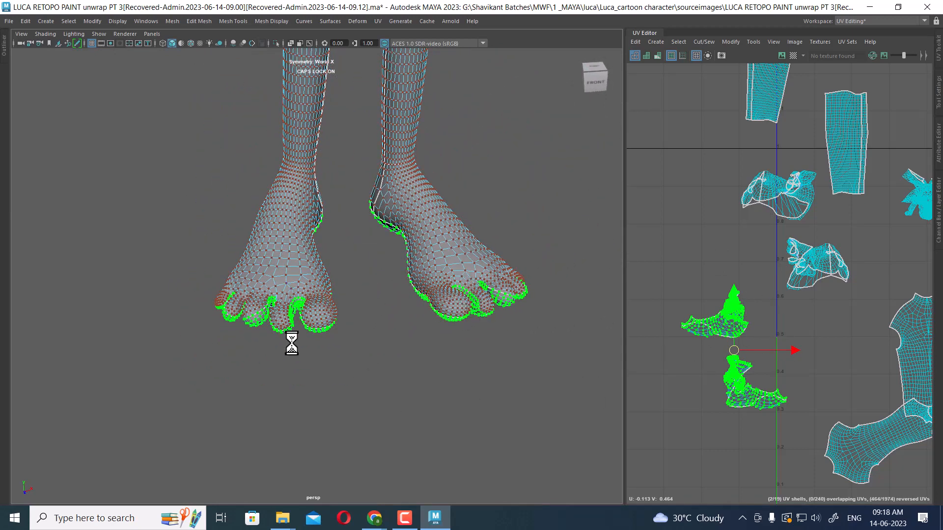
{"action": "right_click", "coordinate": [753, 309], "text": "shift"}
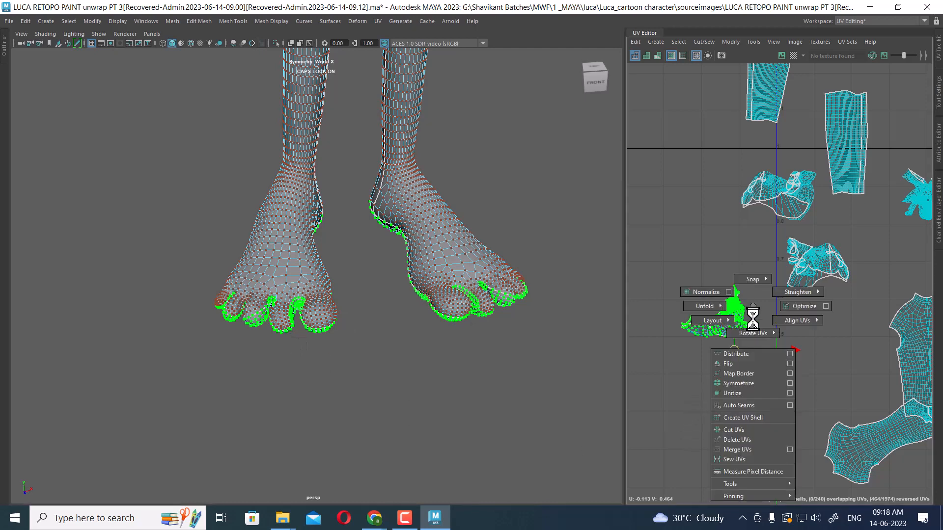
{"action": "left_click", "coordinate": [637, 312]}
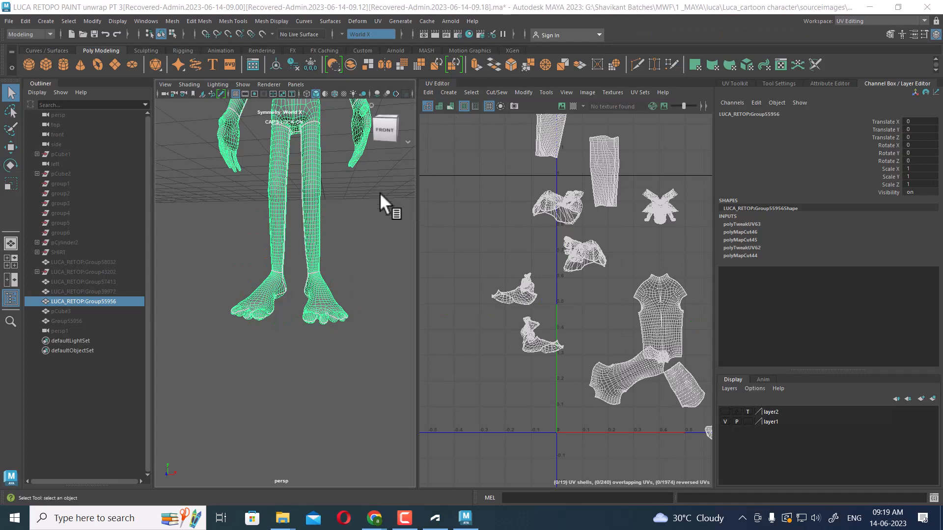
Return to object mode, select the body mesh and delete its construction history
{"action": "left_click_drag", "start_coordinate": [351, 266], "coordinate": [363, 265], "text": "alt"}
{"action": "key", "text": "ctrl+space"}
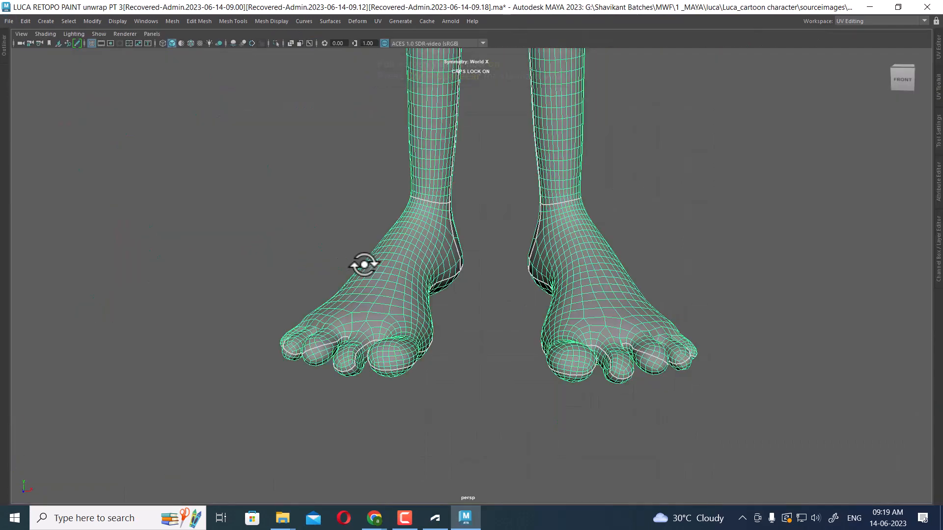
{"action": "left_click", "coordinate": [933, 48]}
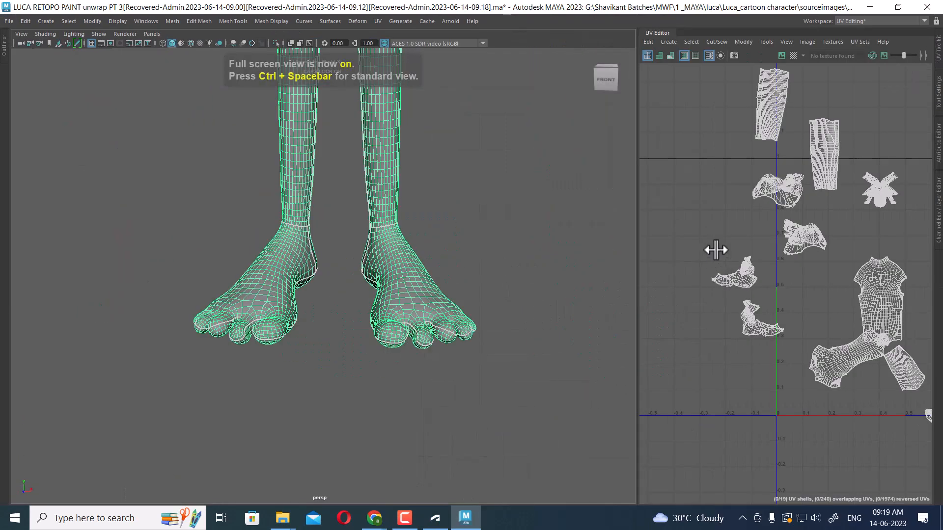
{"action": "scroll", "coordinate": [722, 255], "scroll_direction": "up", "scroll_amount": 3}
{"action": "right_click_drag", "start_coordinate": [779, 245], "coordinate": [803, 248]}
{"action": "left_click", "coordinate": [749, 283]}
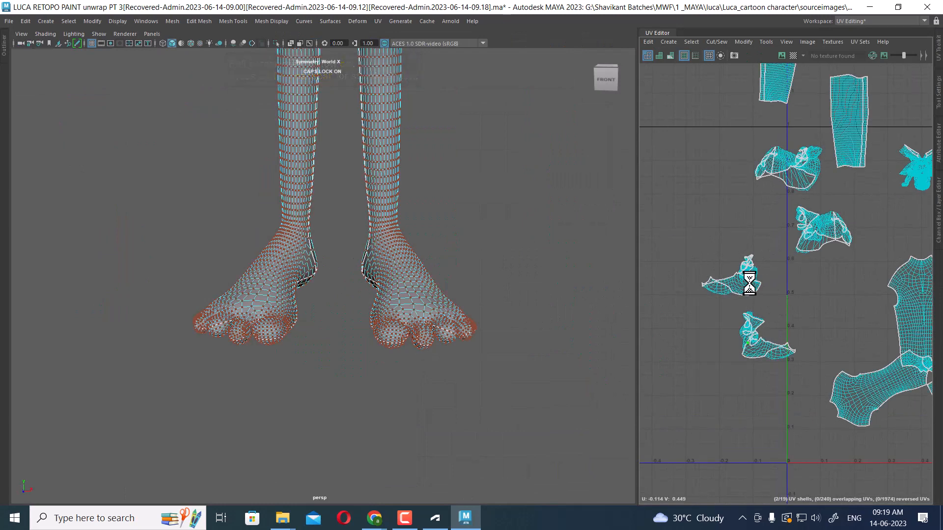
{"action": "right_click", "coordinate": [400, 136]}
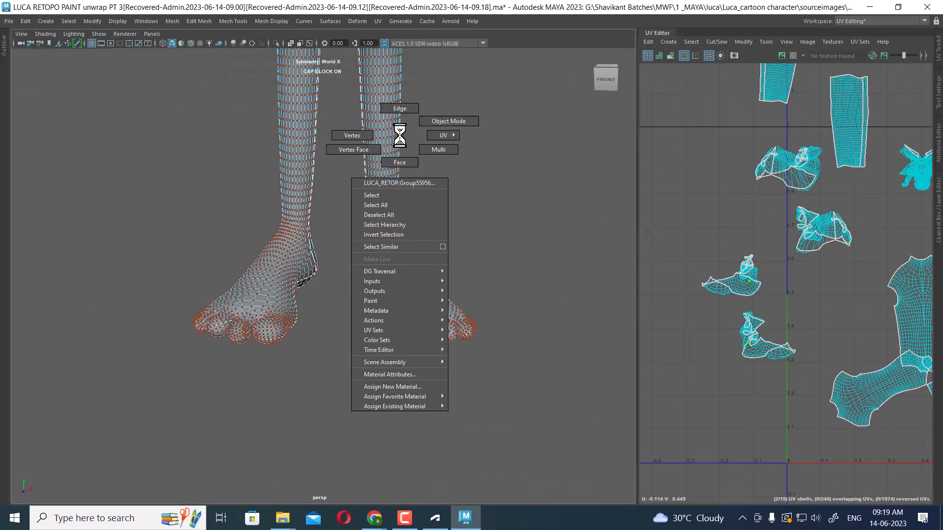
{"action": "left_click", "coordinate": [456, 121]}
{"action": "left_click", "coordinate": [385, 128]}
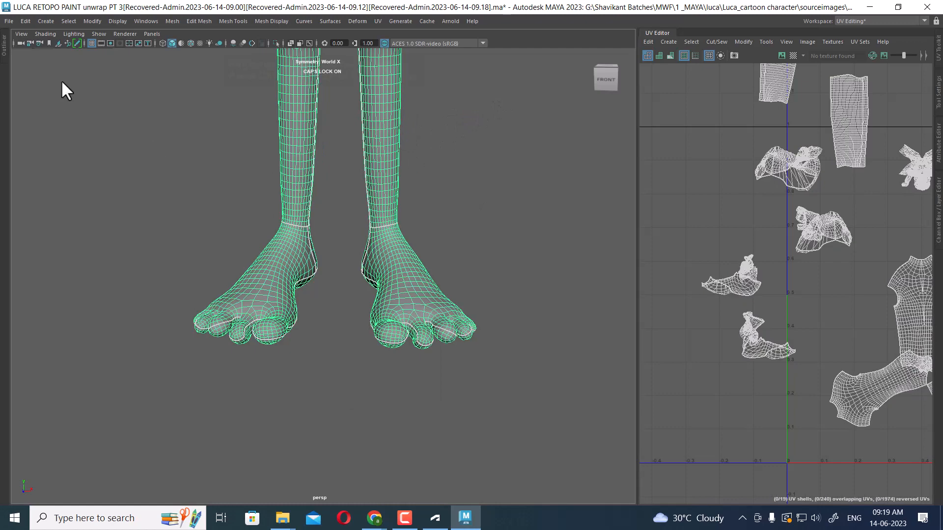
{"action": "left_click", "coordinate": [25, 21]}
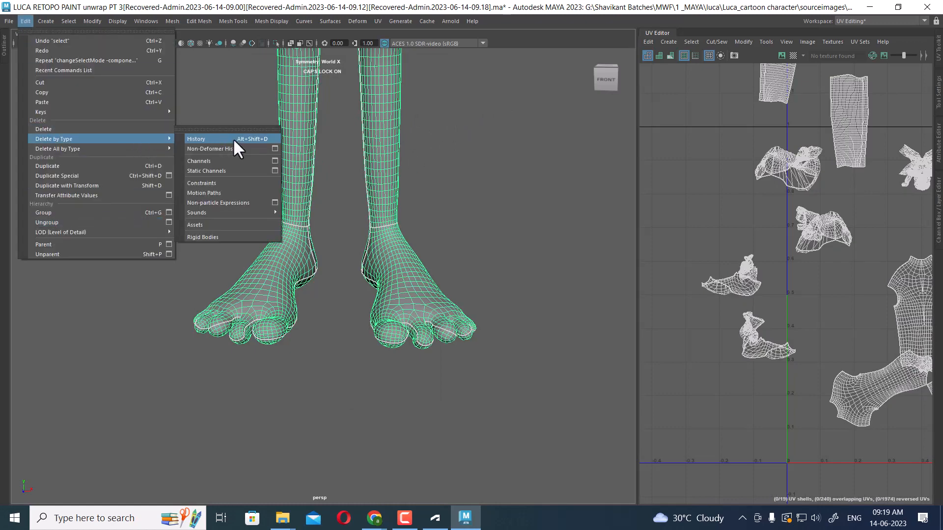
{"action": "left_click", "coordinate": [233, 137]}
Select the sole UV shells and apply a bounding-box planar mapping projected from the X axis
{"action": "scroll", "coordinate": [696, 265], "scroll_direction": "up", "scroll_amount": 2}
{"action": "middle_click_drag", "start_coordinate": [722, 273], "coordinate": [690, 179], "text": "alt"}
{"action": "scroll", "coordinate": [691, 179], "scroll_direction": "up", "scroll_amount": 2}
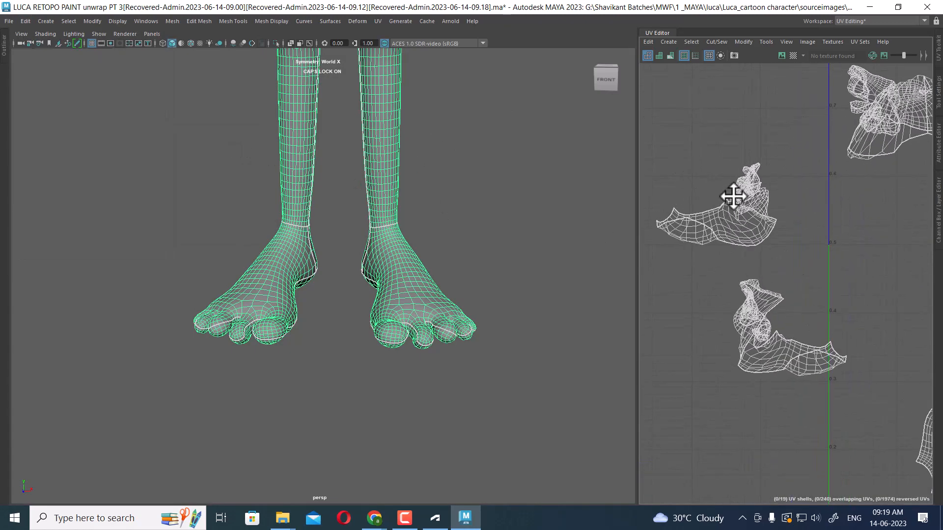
{"action": "right_click", "coordinate": [734, 197]}
{"action": "right_click_drag", "start_coordinate": [734, 197], "coordinate": [756, 183]}
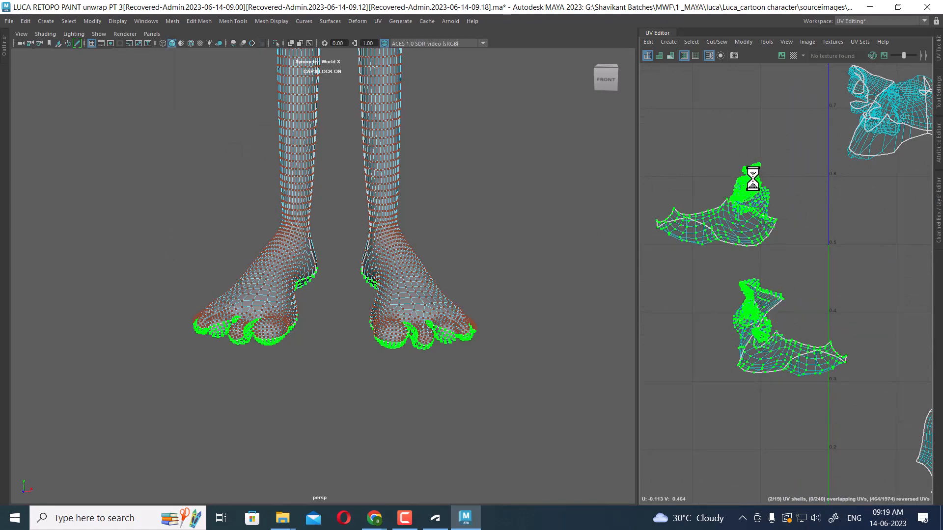
{"action": "left_click_drag", "start_coordinate": [416, 309], "coordinate": [505, 297], "text": "alt"}
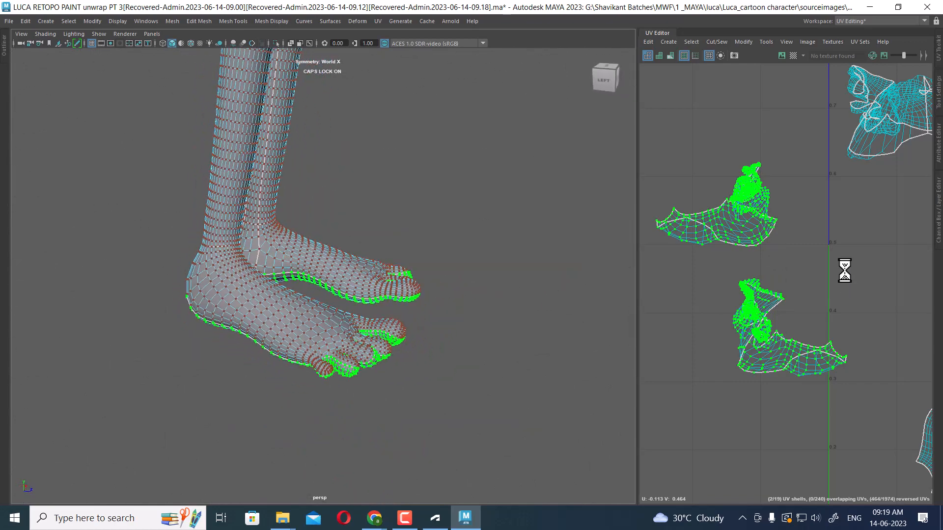
{"action": "scroll", "coordinate": [807, 224], "scroll_direction": "up", "scroll_amount": 1}
{"action": "left_click", "coordinate": [378, 22]}
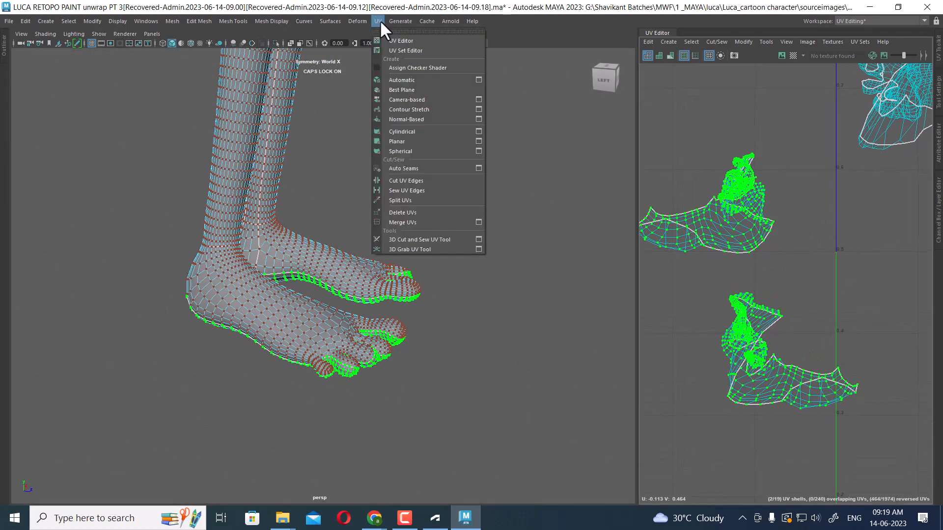
{"action": "left_click", "coordinate": [479, 141]}
{"action": "left_click", "coordinate": [217, 259]}
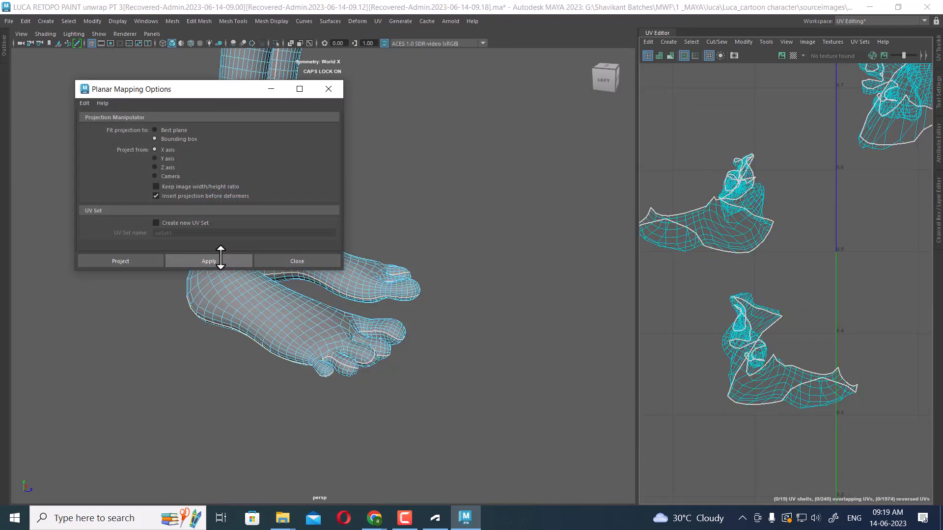
{"action": "left_click", "coordinate": [316, 261]}
Reselect the sole UV shells and apply the X-axis planar mapping again
{"action": "scroll", "coordinate": [707, 211], "scroll_direction": "down", "scroll_amount": 2}
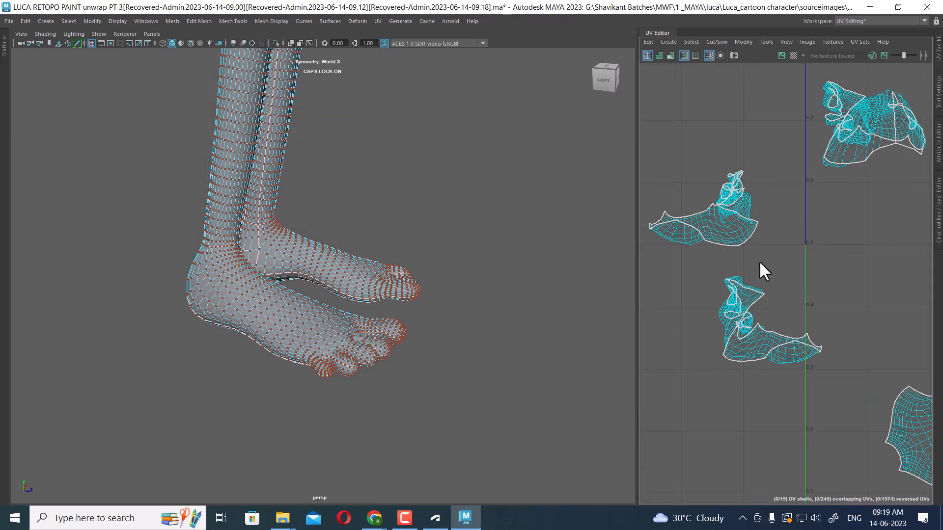
{"action": "scroll", "coordinate": [756, 246], "scroll_direction": "down", "scroll_amount": 1}
{"action": "left_click", "coordinate": [736, 194]}
{"action": "right_click", "coordinate": [729, 194], "text": "shift"}
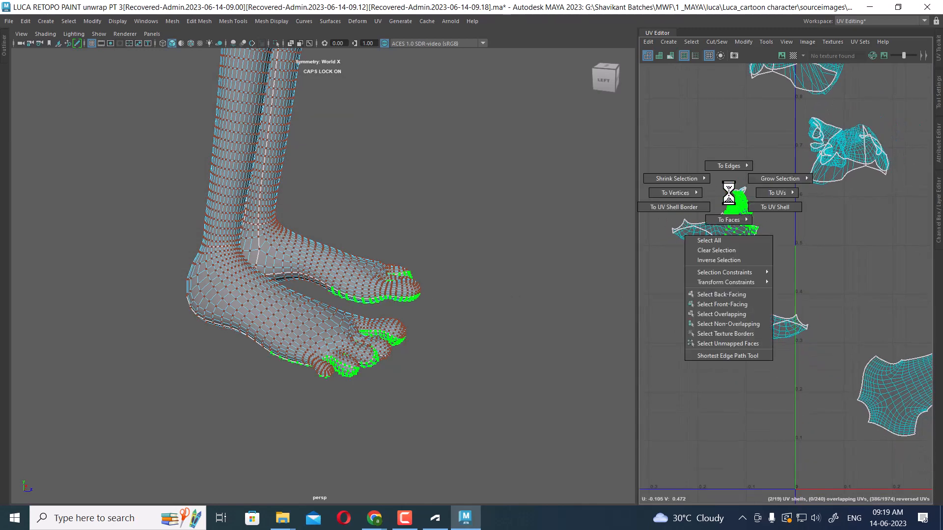
{"action": "left_click", "coordinate": [775, 207]}
{"action": "left_click", "coordinate": [379, 21]}
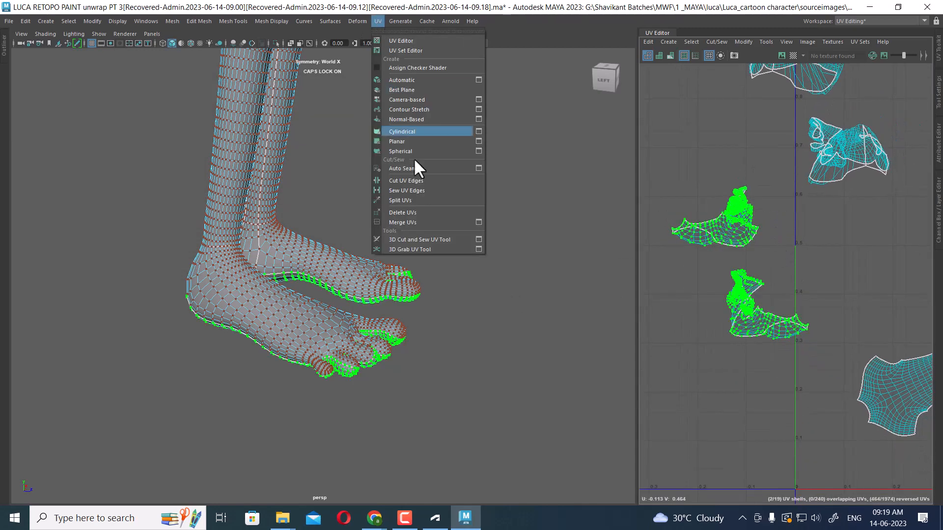
{"action": "left_click", "coordinate": [479, 141]}
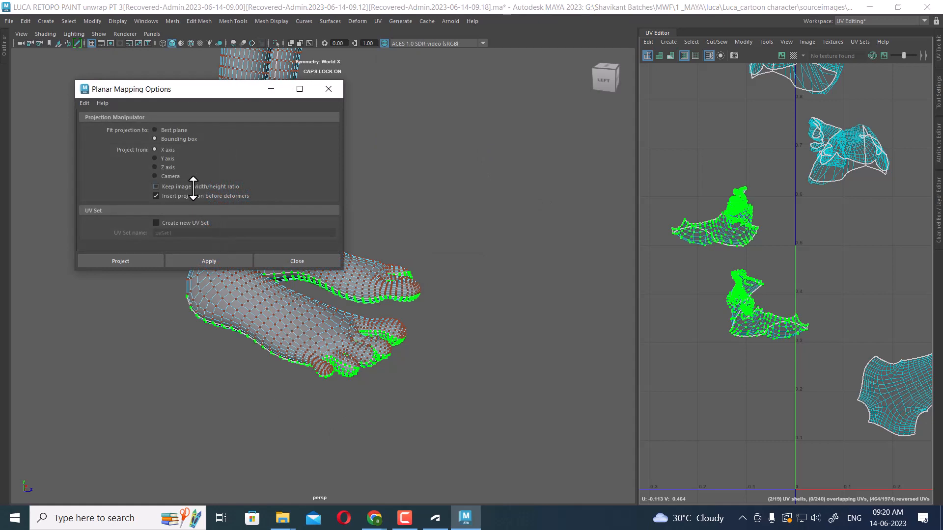
{"action": "left_click", "coordinate": [210, 261]}
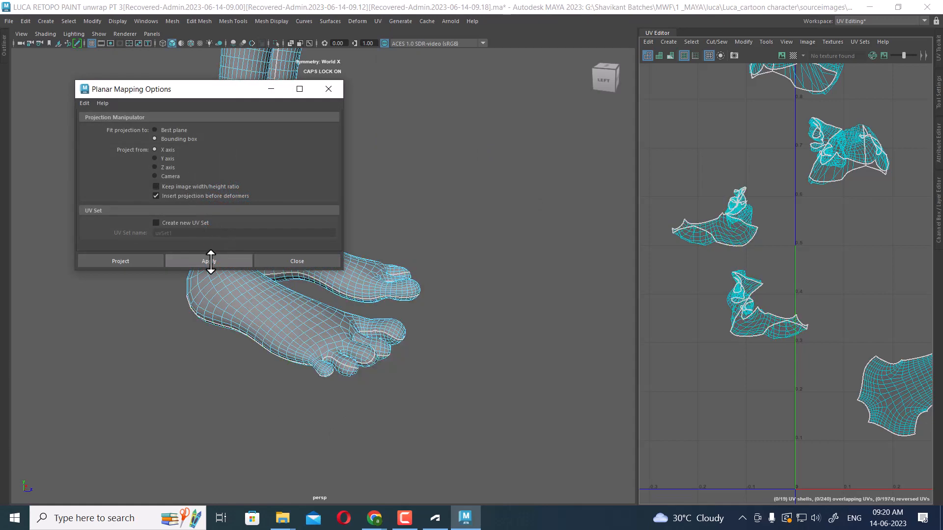
Select the sole faces of both feet and apply planar mapping, switching the projection to the Y axis
{"action": "right_click_drag", "start_coordinate": [704, 233], "coordinate": [760, 222]}
{"action": "right_click_drag", "start_coordinate": [744, 173], "coordinate": [743, 243], "text": "ctrl"}
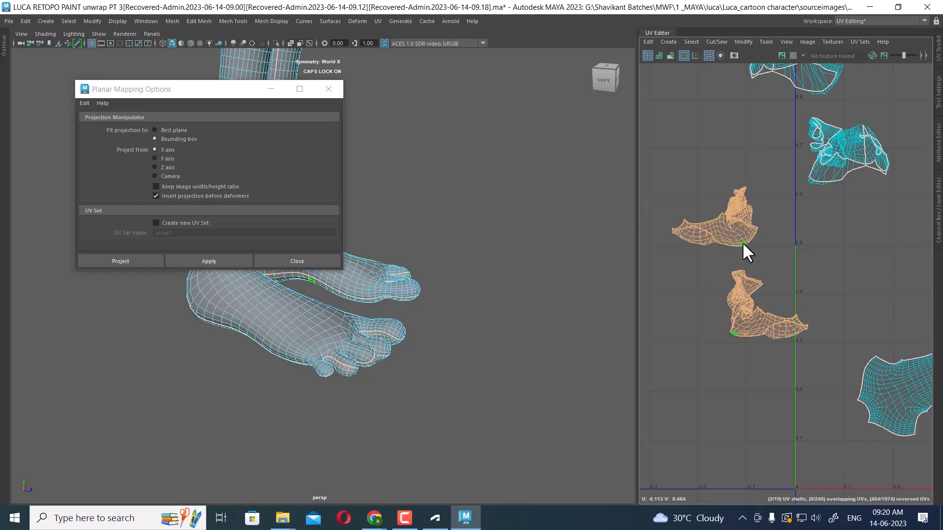
{"action": "left_click", "coordinate": [209, 261]}
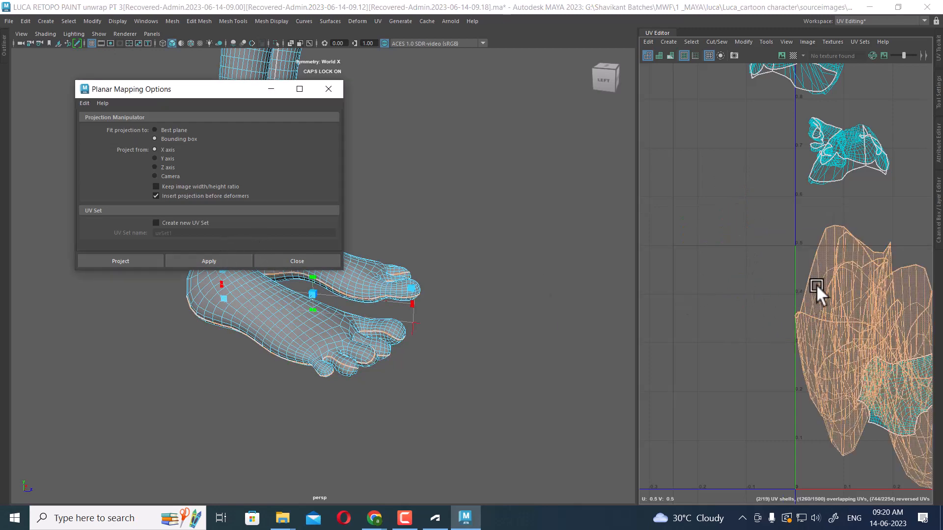
{"action": "scroll", "coordinate": [811, 284], "scroll_direction": "down", "scroll_amount": 2}
{"action": "left_click", "coordinate": [164, 156]}
{"action": "left_click", "coordinate": [208, 262]}
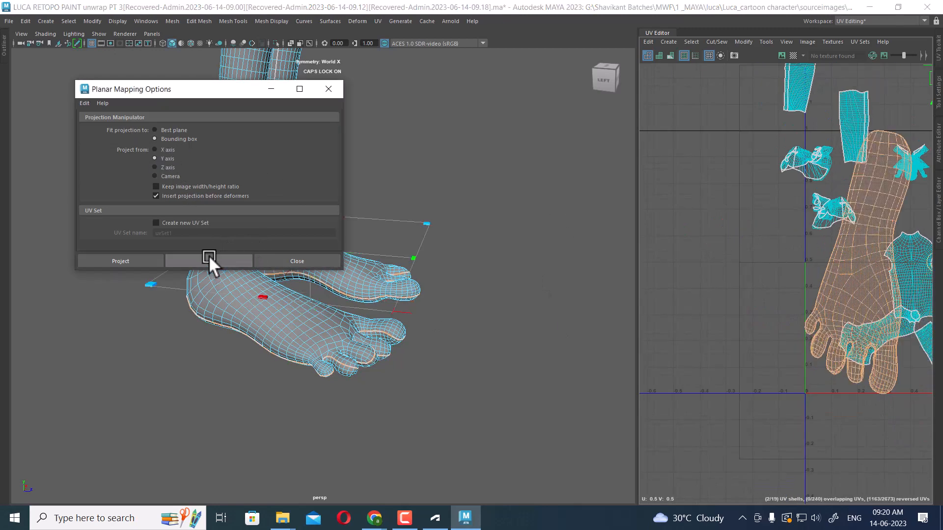
Move the projected sole UV shells aside in the UV Editor and close the Planar Mapping options
{"action": "scroll", "coordinate": [771, 256], "scroll_direction": "down", "scroll_amount": 2}
{"action": "scroll", "coordinate": [772, 256], "scroll_direction": "down", "scroll_amount": 3}
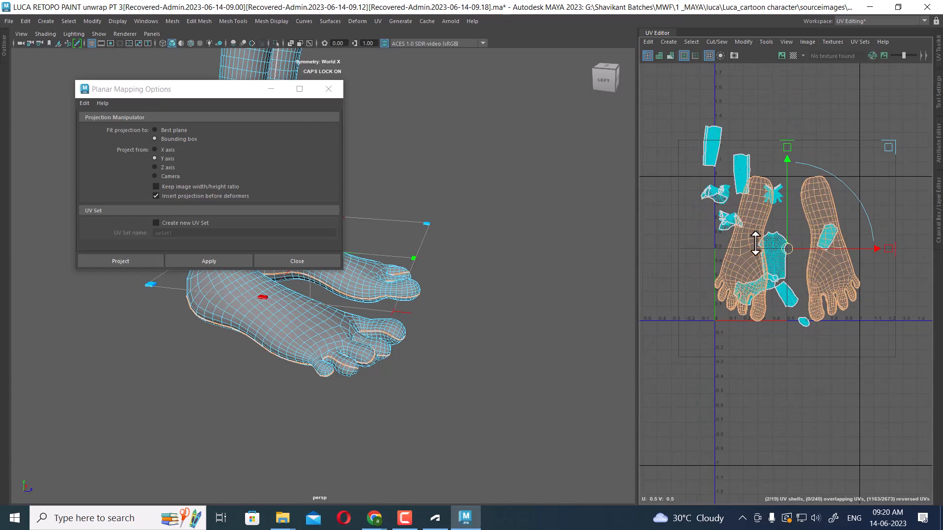
{"action": "left_click_drag", "start_coordinate": [874, 249], "coordinate": [743, 255]}
{"action": "middle_click_drag", "start_coordinate": [759, 263], "coordinate": [916, 251], "text": "alt"}
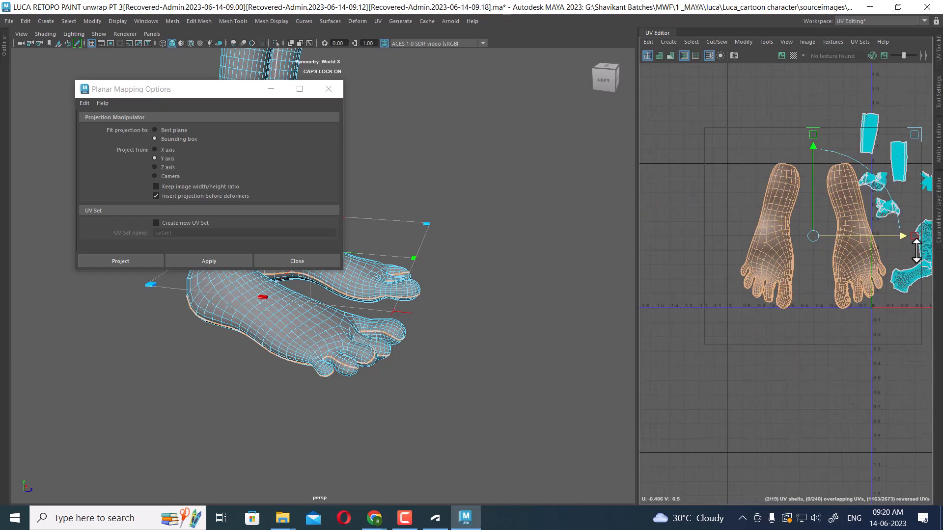
{"action": "left_click_drag", "start_coordinate": [898, 238], "coordinate": [863, 236]}
{"action": "scroll", "coordinate": [810, 251], "scroll_direction": "up", "scroll_amount": 1}
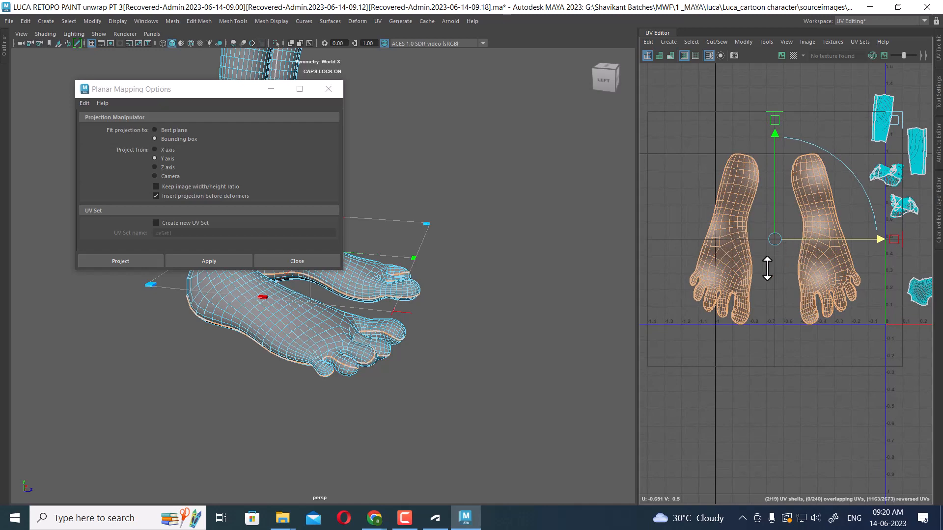
{"action": "left_click", "coordinate": [315, 262]}
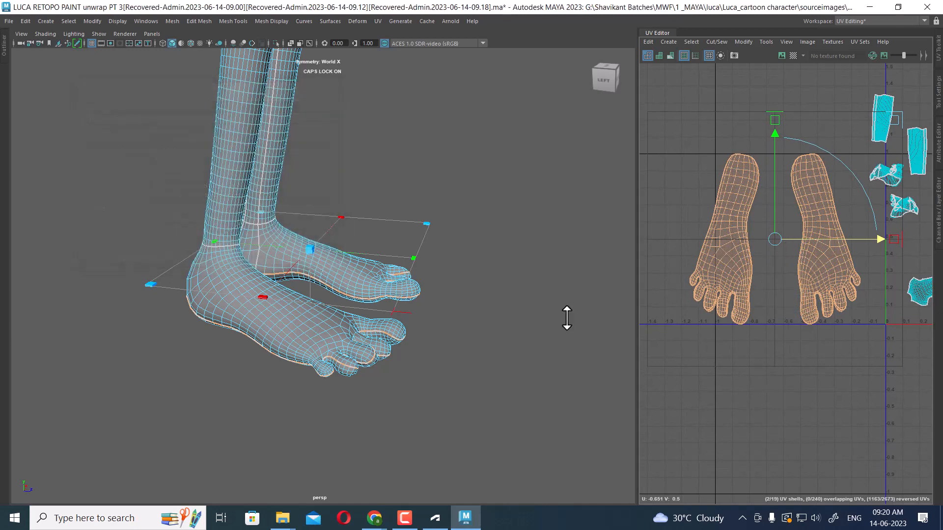
Select the toe faces of both feet and apply a Y-axis planar mapping to them
{"action": "middle_click_drag", "start_coordinate": [889, 296], "coordinate": [805, 287], "text": "alt"}
{"action": "left_click", "coordinate": [824, 199]}
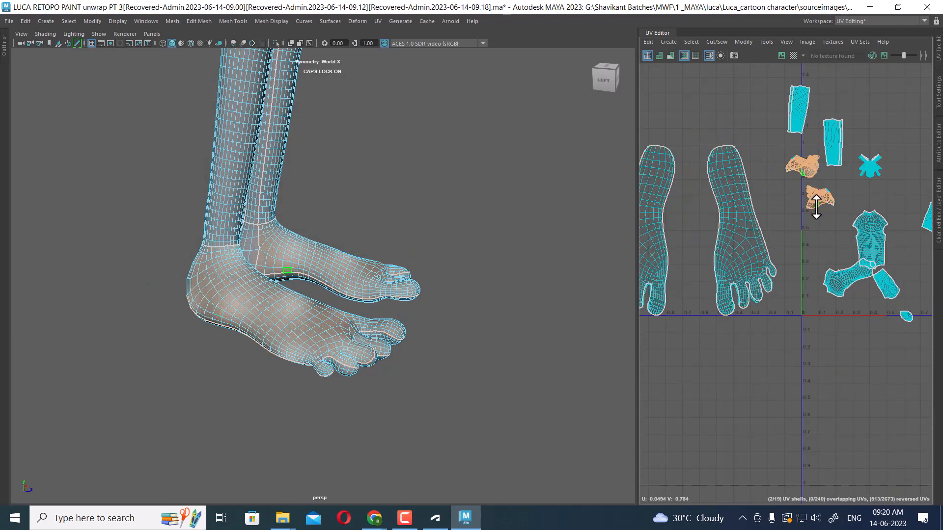
{"action": "scroll", "coordinate": [811, 206], "scroll_direction": "up", "scroll_amount": 3}
{"action": "middle_click_drag", "start_coordinate": [822, 217], "coordinate": [829, 236], "text": "alt"}
{"action": "right_click_drag", "start_coordinate": [825, 210], "coordinate": [844, 208]}
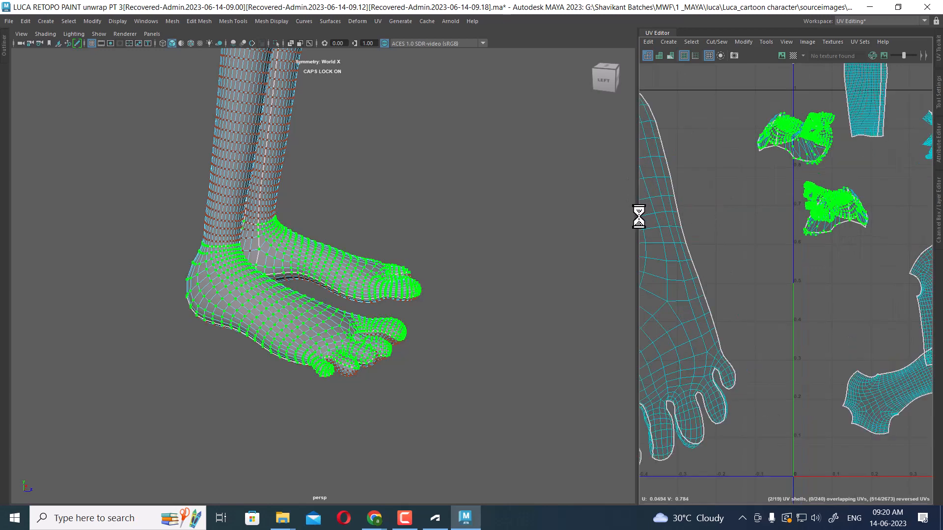
{"action": "left_click_drag", "start_coordinate": [639, 218], "coordinate": [595, 219]}
{"action": "right_click_drag", "start_coordinate": [773, 255], "coordinate": [736, 197], "text": "alt"}
{"action": "middle_click_drag", "start_coordinate": [735, 197], "coordinate": [688, 263], "text": "alt"}
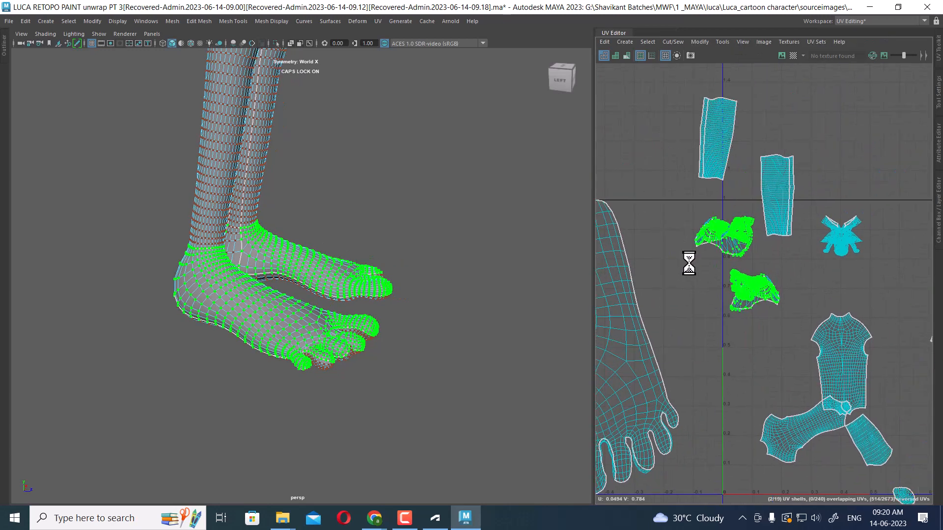
{"action": "right_click_drag", "start_coordinate": [688, 263], "coordinate": [741, 246], "text": "alt"}
{"action": "middle_click_drag", "start_coordinate": [717, 195], "coordinate": [715, 219], "text": "alt"}
{"action": "right_click_drag", "start_coordinate": [715, 219], "coordinate": [740, 247], "text": "alt"}
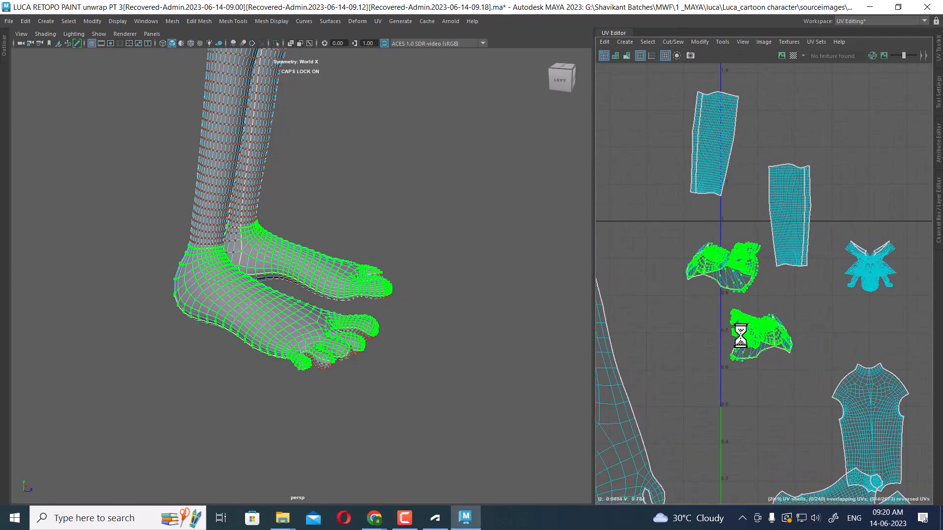
{"action": "right_click_drag", "start_coordinate": [741, 336], "coordinate": [756, 309], "text": "alt"}
{"action": "mouse_move", "coordinate": [412, 343]}
{"action": "left_mouse_down", "text": "alt"}
{"action": "mouse_move", "coordinate": [442, 315]}
{"action": "mouse_move", "coordinate": [462, 320]}
{"action": "mouse_move", "coordinate": [415, 342]}
{"action": "left_mouse_up", "text": "alt"}
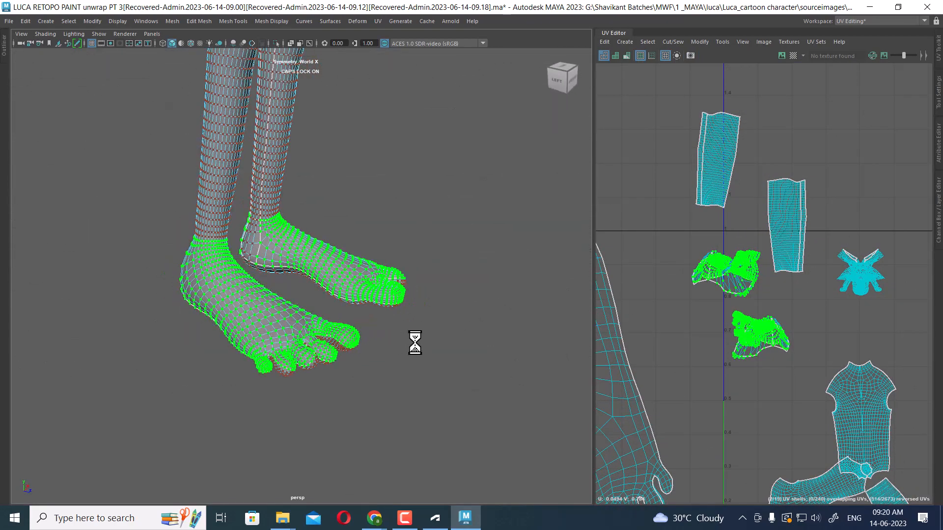
{"action": "left_click", "coordinate": [377, 22]}
{"action": "left_click", "coordinate": [478, 141]}
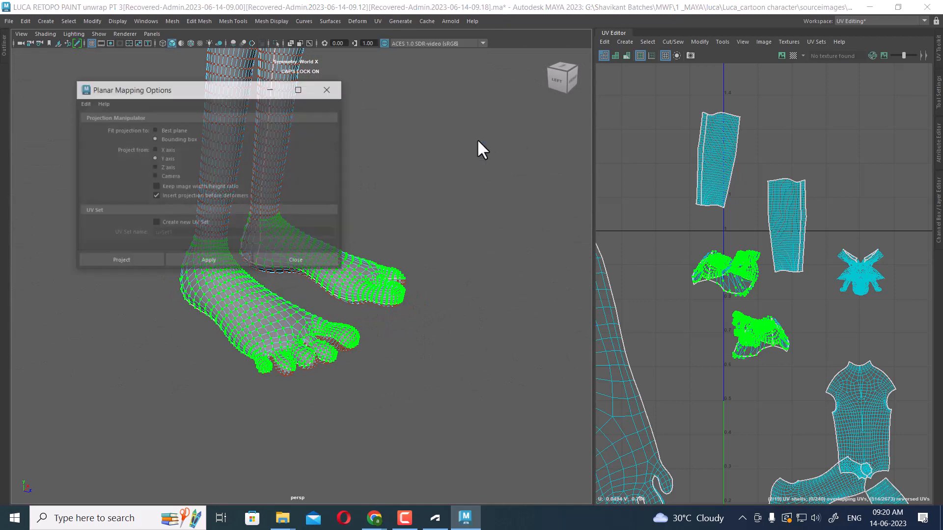
{"action": "left_click", "coordinate": [218, 260]}
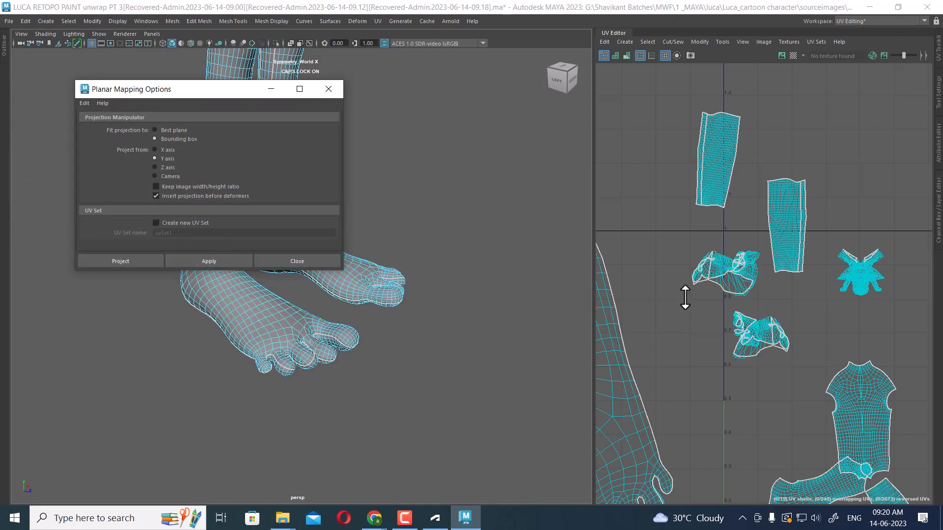
Reselect the toe UV shells, apply the Y-axis planar mapping again and close the options dialog
{"action": "right_click_drag", "start_coordinate": [729, 288], "coordinate": [728, 276]}
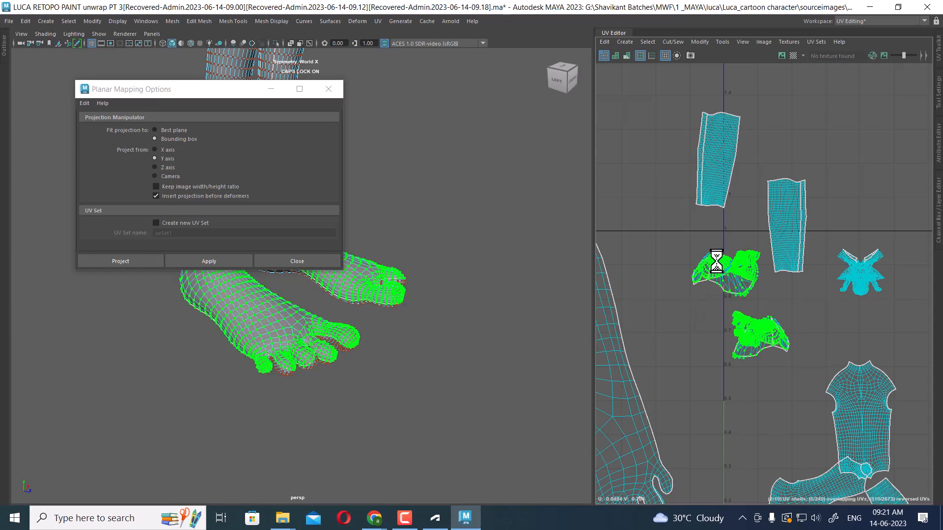
{"action": "right_click_drag", "start_coordinate": [717, 250], "coordinate": [723, 305]}
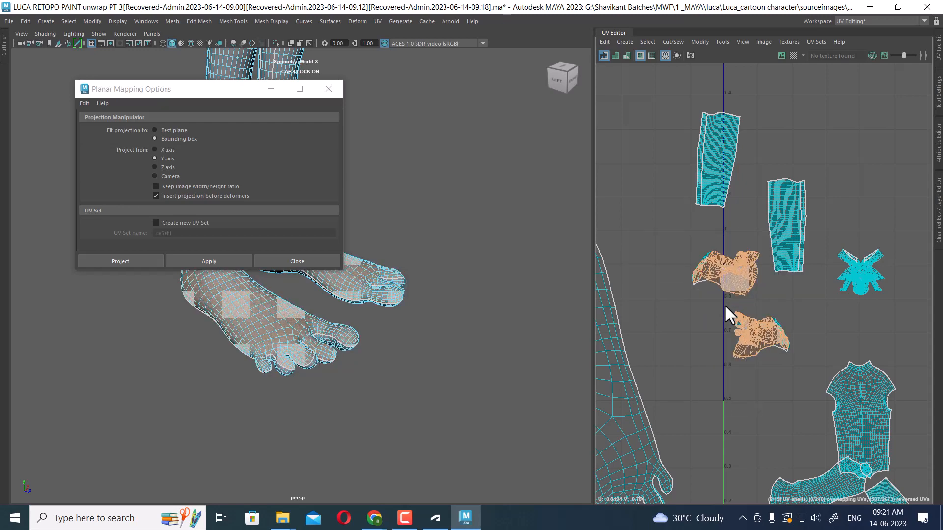
{"action": "scroll", "coordinate": [782, 324], "scroll_direction": "up", "scroll_amount": 5}
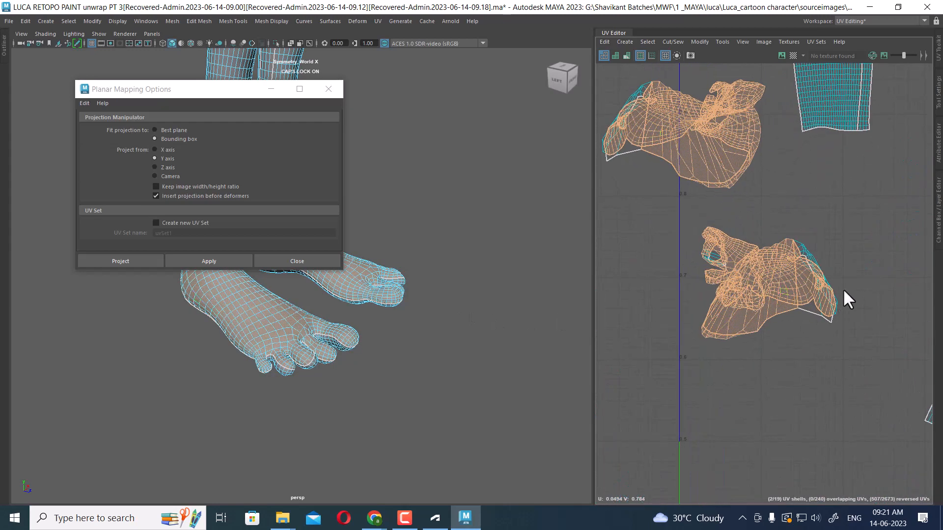
{"action": "left_click_drag", "start_coordinate": [868, 225], "coordinate": [638, 400]}
{"action": "double_click", "coordinate": [816, 299]}
{"action": "left_click_drag", "start_coordinate": [869, 217], "coordinate": [656, 374]}
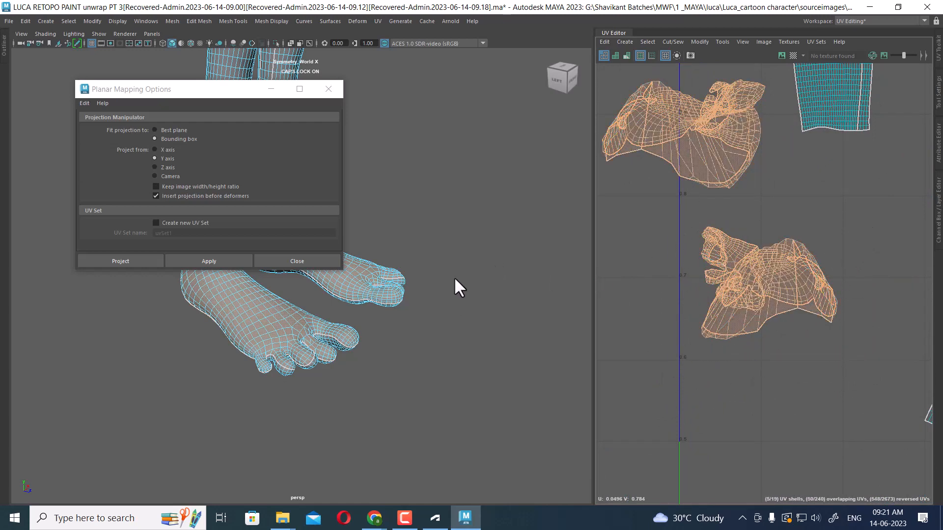
{"action": "left_click_drag", "start_coordinate": [454, 276], "coordinate": [484, 320], "text": "alt"}
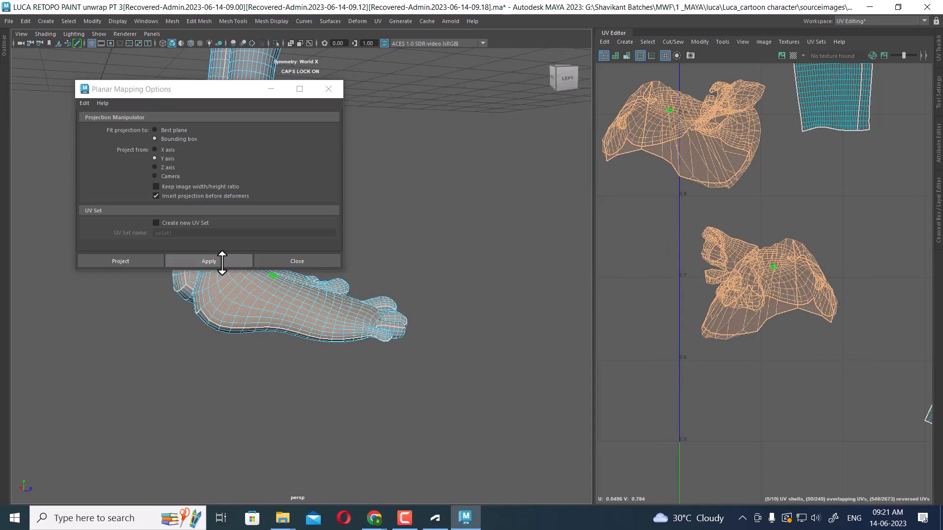
{"action": "left_click", "coordinate": [221, 261]}
{"action": "scroll", "coordinate": [866, 290], "scroll_direction": "down", "scroll_amount": 5}
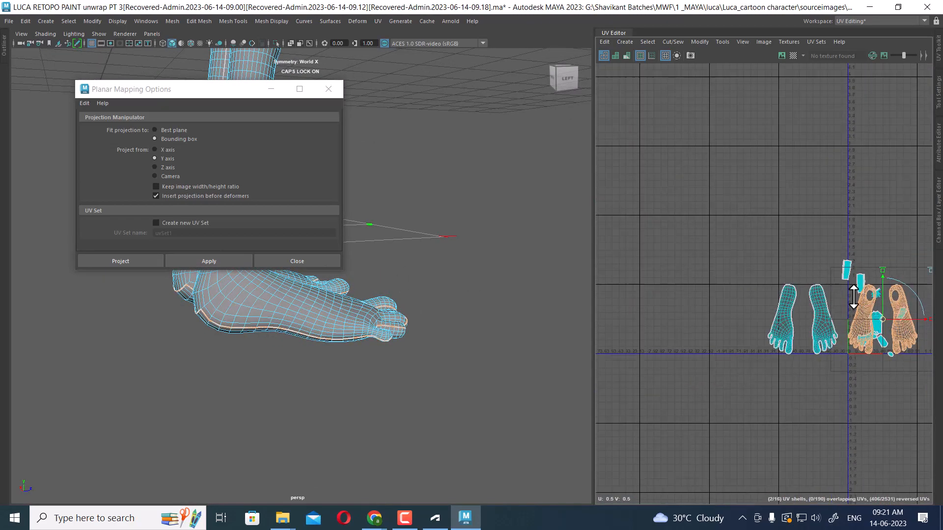
{"action": "left_click_drag", "start_coordinate": [366, 311], "coordinate": [343, 295], "text": "alt"}
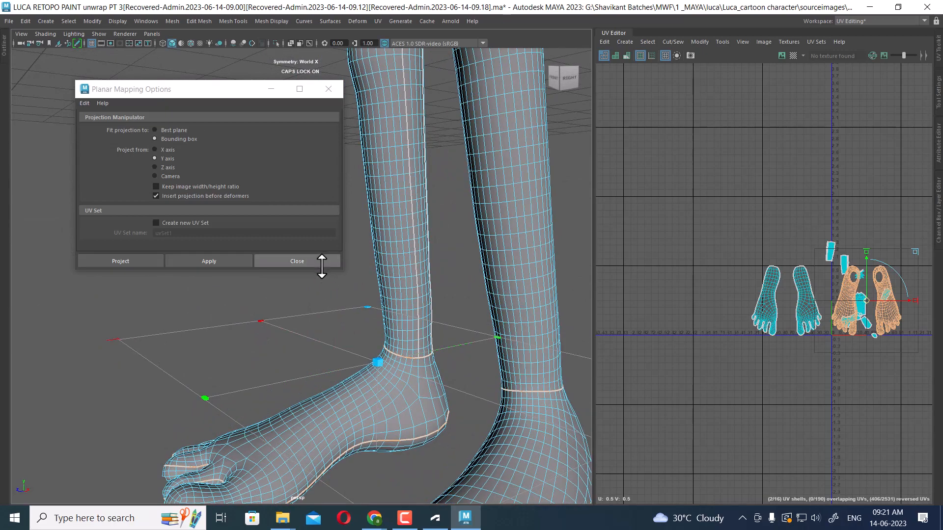
{"action": "left_click", "coordinate": [319, 261]}
Select an edge path running down the back of the heel on the foot mesh
{"action": "right_click_drag", "start_coordinate": [855, 327], "coordinate": [853, 361], "text": "alt"}
{"action": "middle_click_drag", "start_coordinate": [854, 361], "coordinate": [838, 320], "text": "alt"}
{"action": "right_click_drag", "start_coordinate": [442, 417], "coordinate": [462, 442], "text": "alt"}
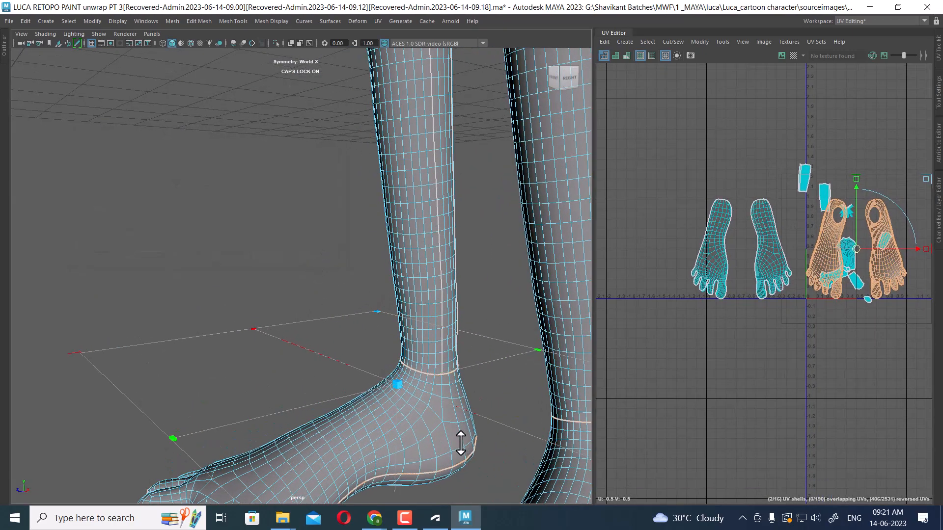
{"action": "middle_click_drag", "start_coordinate": [461, 442], "coordinate": [458, 408], "text": "alt"}
{"action": "key", "text": "w"}
{"action": "left_click_drag", "start_coordinate": [441, 376], "coordinate": [436, 346], "text": "alt"}
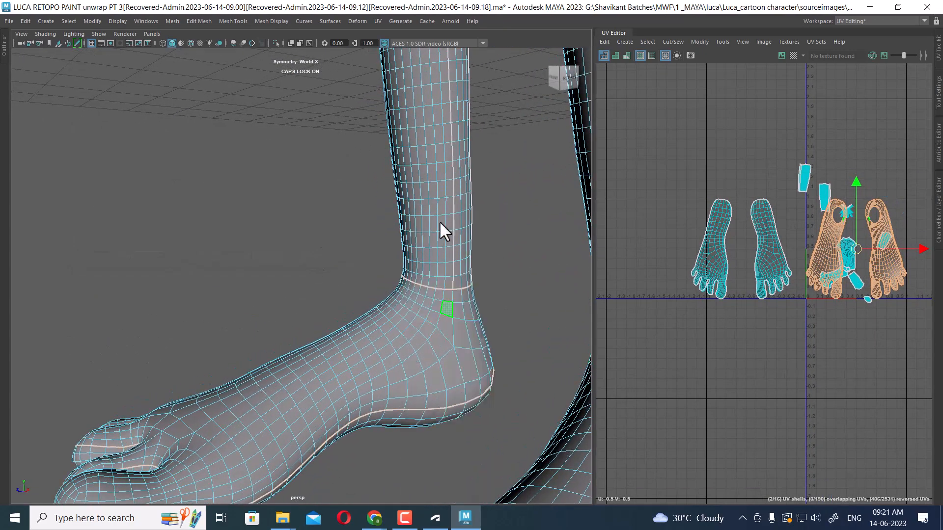
{"action": "key", "text": "F9"}
{"action": "right_click_drag", "start_coordinate": [459, 320], "coordinate": [484, 383], "text": "alt"}
{"action": "middle_click_drag", "start_coordinate": [483, 383], "coordinate": [452, 277], "text": "alt"}
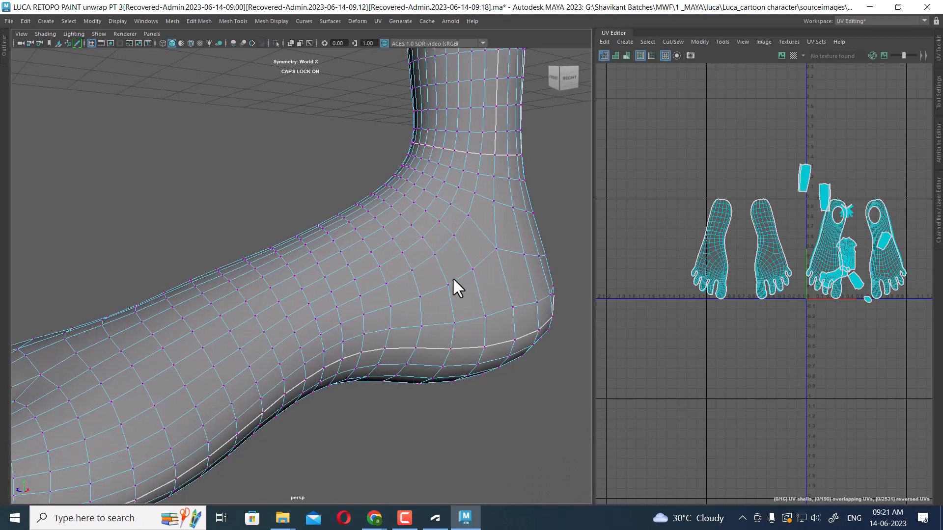
{"action": "left_click", "coordinate": [495, 169]}
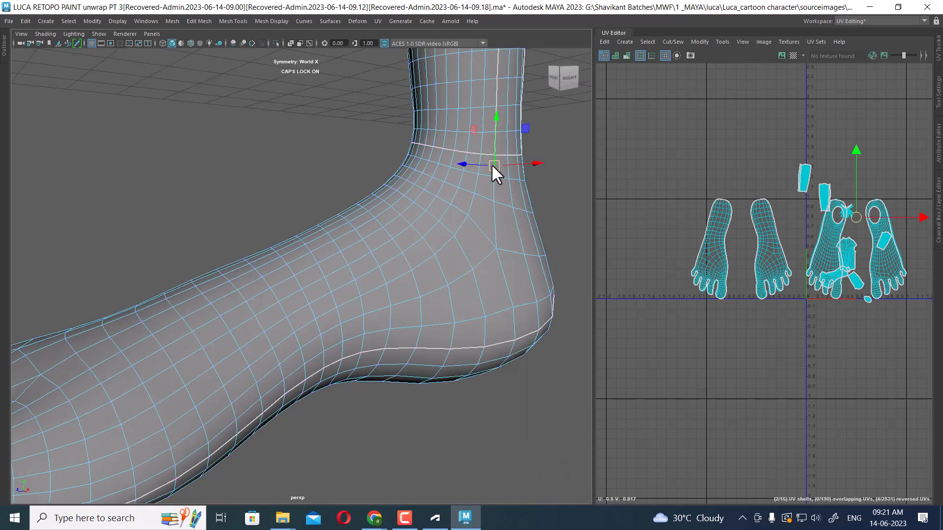
{"action": "double_click", "coordinate": [494, 230], "text": "shift"}
{"action": "double_click", "coordinate": [504, 284], "text": "shift"}
{"action": "scroll", "coordinate": [372, 287], "scroll_direction": "down", "scroll_amount": 5}
{"action": "left_click_drag", "start_coordinate": [372, 287], "coordinate": [511, 326], "text": "alt"}
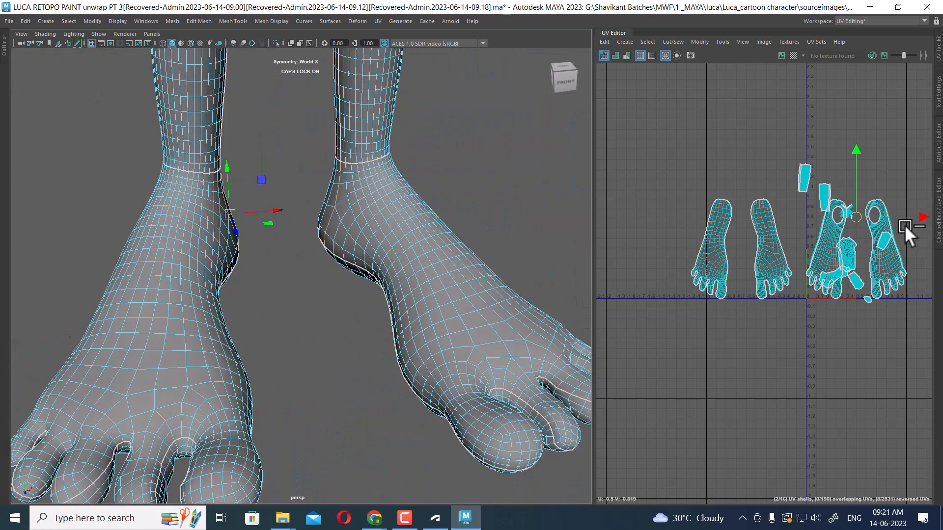
{"action": "right_click_drag", "start_coordinate": [853, 179], "coordinate": [882, 177], "text": "shift"}
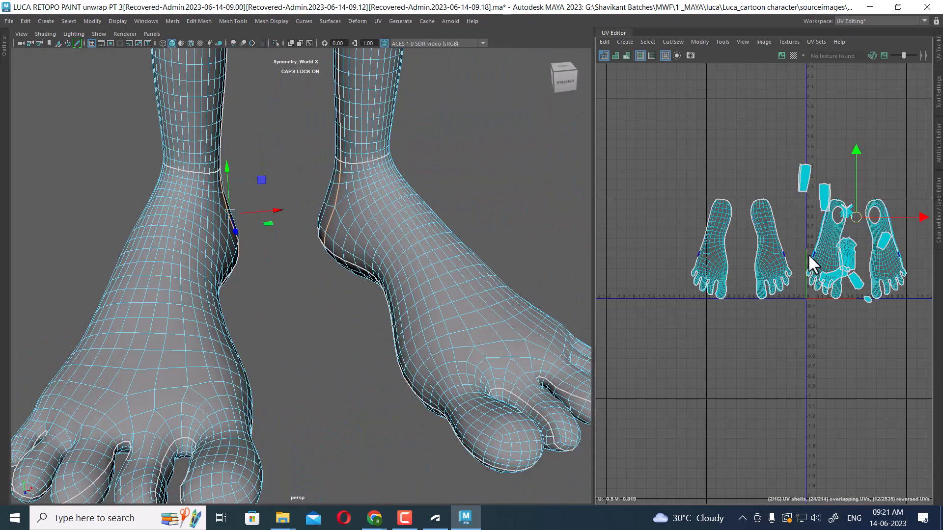
Try moving both sole UV shells off to the side, then undo the move
{"action": "middle_click_drag", "start_coordinate": [809, 256], "coordinate": [741, 251], "text": "alt"}
{"action": "scroll", "coordinate": [741, 252], "scroll_direction": "up", "scroll_amount": 2}
{"action": "right_click_drag", "start_coordinate": [805, 212], "coordinate": [876, 211]}
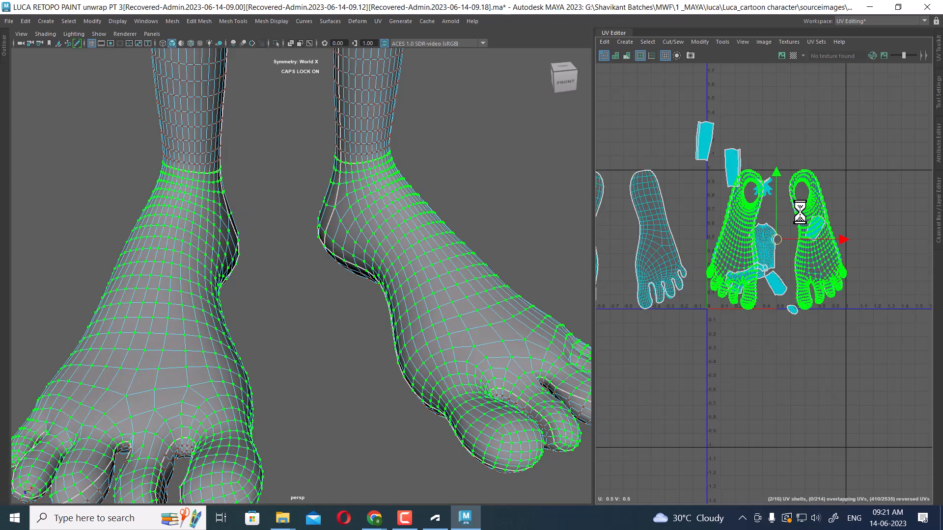
{"action": "right_click_drag", "start_coordinate": [800, 211], "coordinate": [800, 212], "text": "ctrl"}
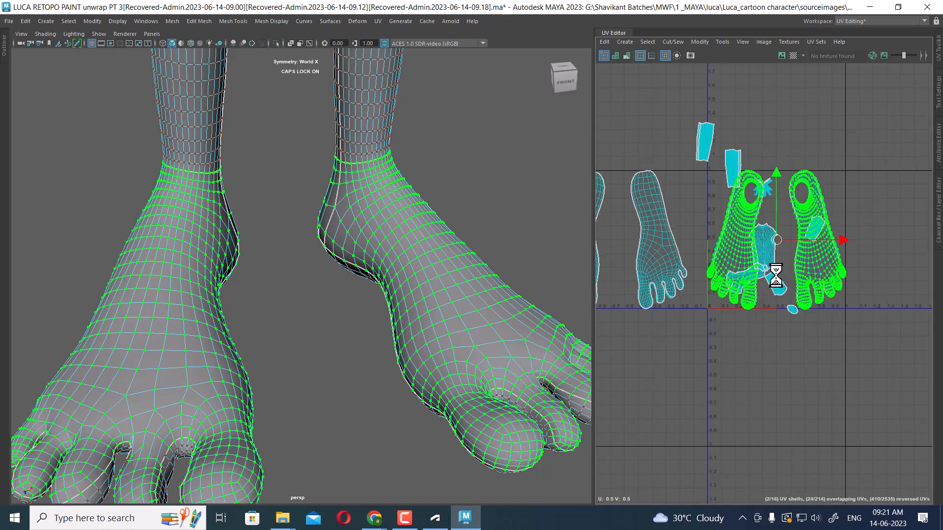
{"action": "scroll", "coordinate": [776, 260], "scroll_direction": "down", "scroll_amount": 2}
{"action": "left_click_drag", "start_coordinate": [776, 252], "coordinate": [895, 246]}
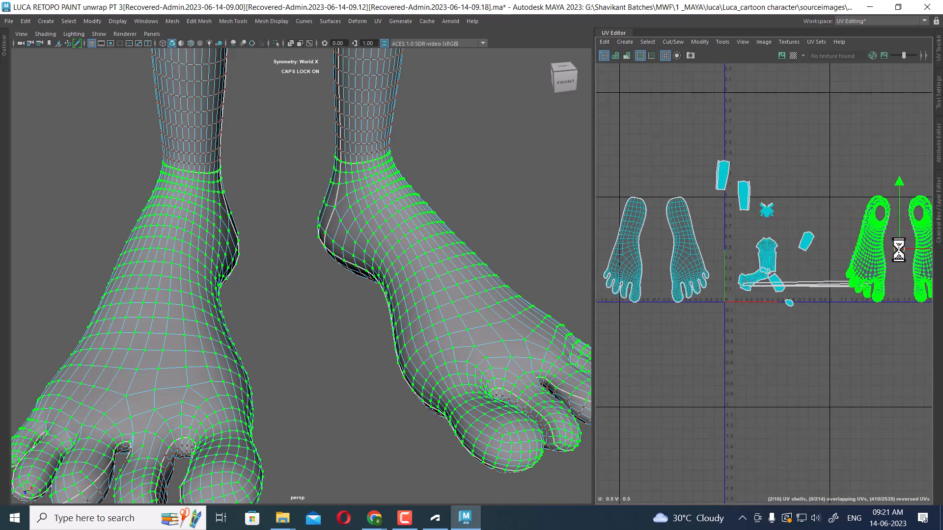
{"action": "key", "text": "ctrl+z"}
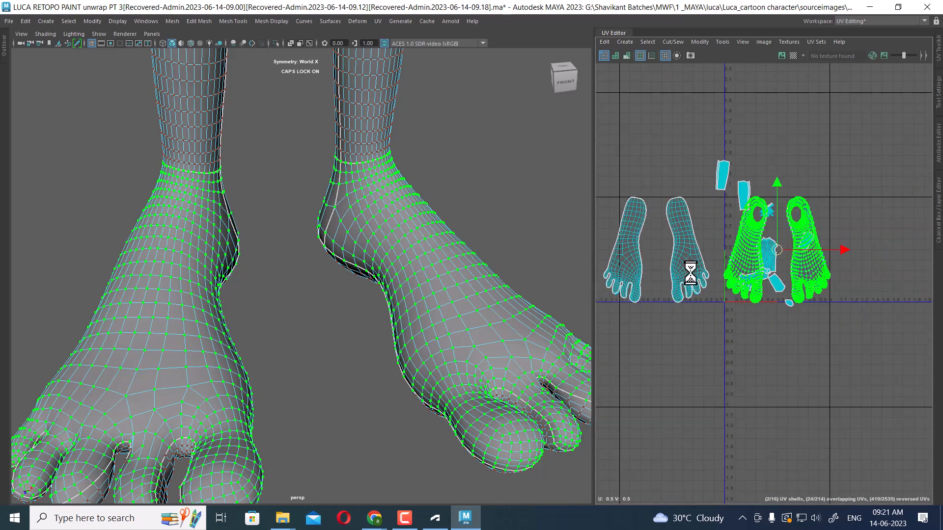
Select the ankle UV shell and move it down below the 0–1 UV tile
{"action": "scroll", "coordinate": [837, 309], "scroll_direction": "up", "scroll_amount": 8}
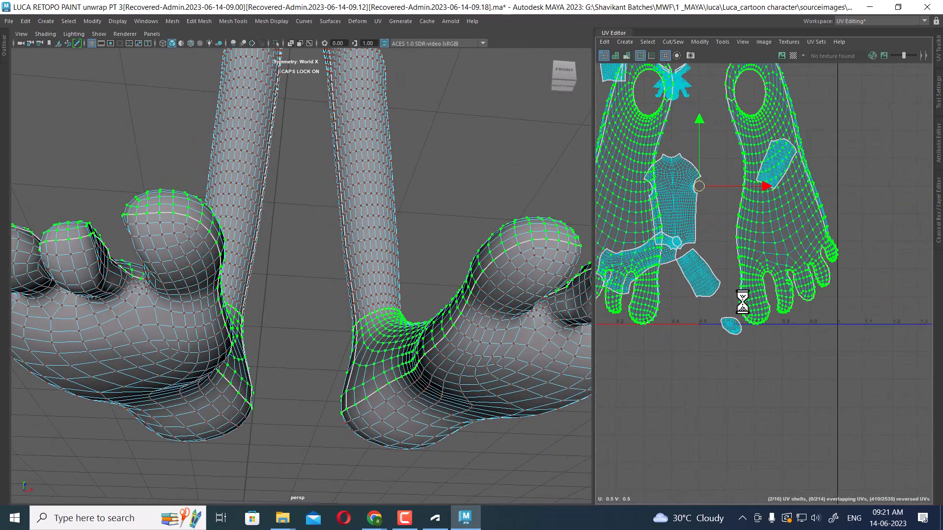
{"action": "right_click_drag", "start_coordinate": [761, 295], "coordinate": [759, 361], "text": "ctrl"}
{"action": "key", "text": "f"}
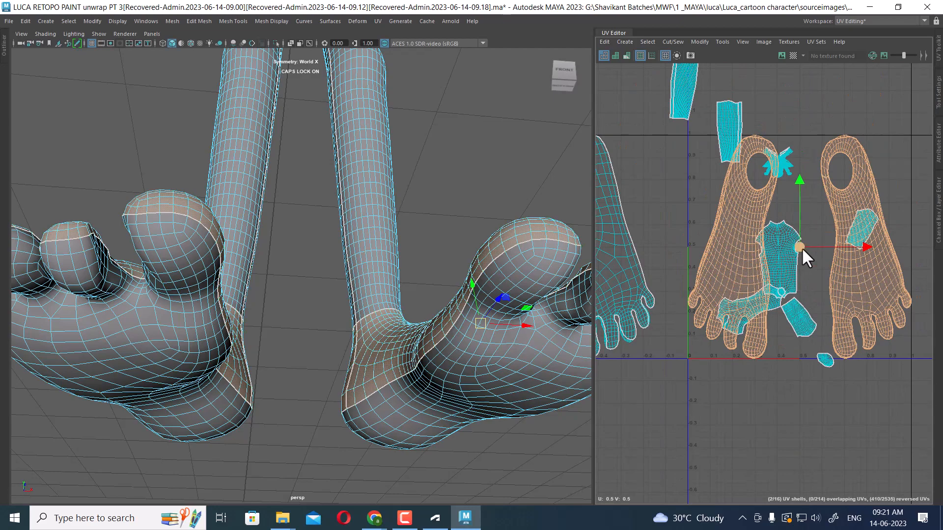
{"action": "left_click_drag", "start_coordinate": [801, 247], "coordinate": [892, 228]}
{"action": "scroll", "coordinate": [724, 271], "scroll_direction": "up", "scroll_amount": 10}
{"action": "scroll", "coordinate": [788, 349], "scroll_direction": "up", "scroll_amount": 5}
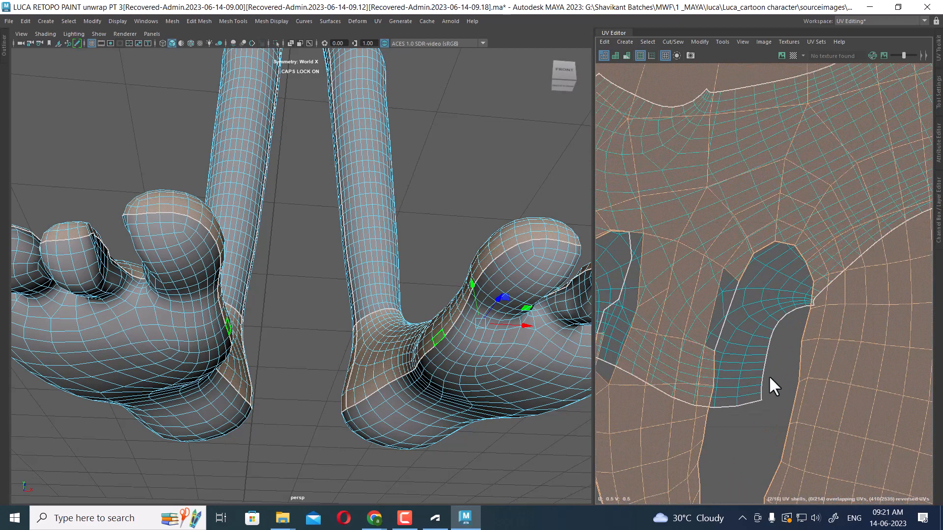
{"action": "scroll", "coordinate": [736, 191], "scroll_direction": "down", "scroll_amount": 8}
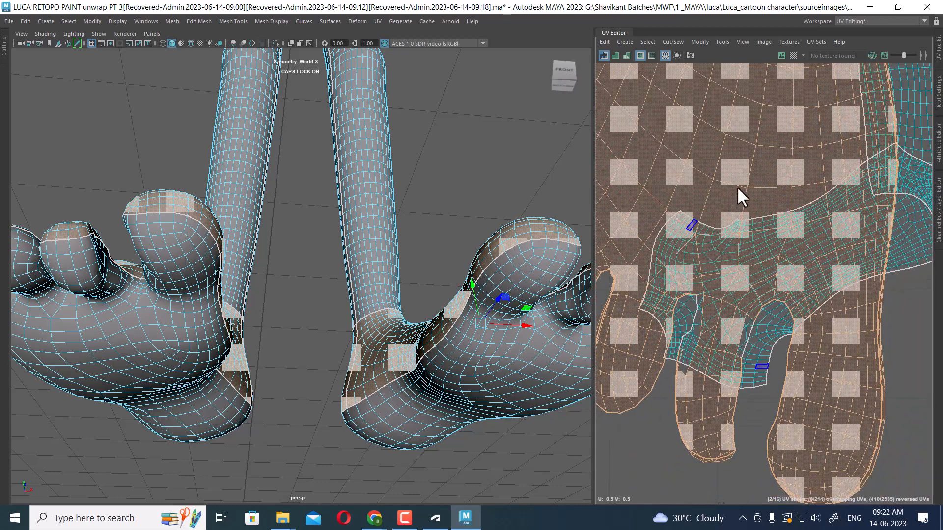
{"action": "key", "text": "ctrl+space"}
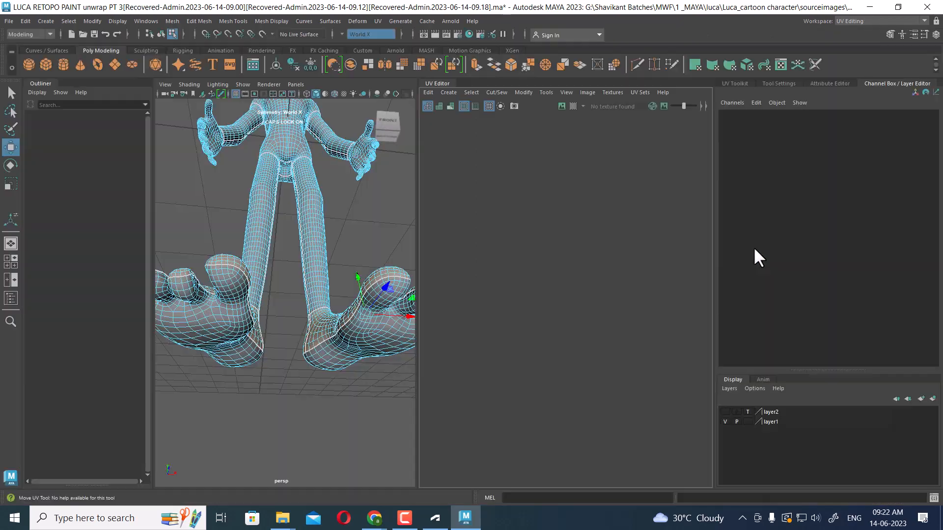
{"action": "scroll", "coordinate": [718, 294], "scroll_direction": "down", "scroll_amount": 4}
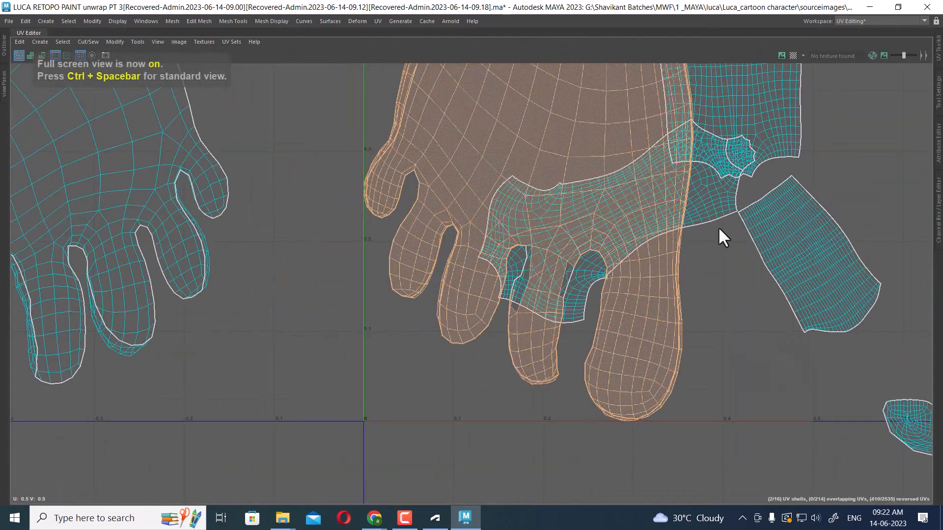
{"action": "left_click", "coordinate": [728, 209]}
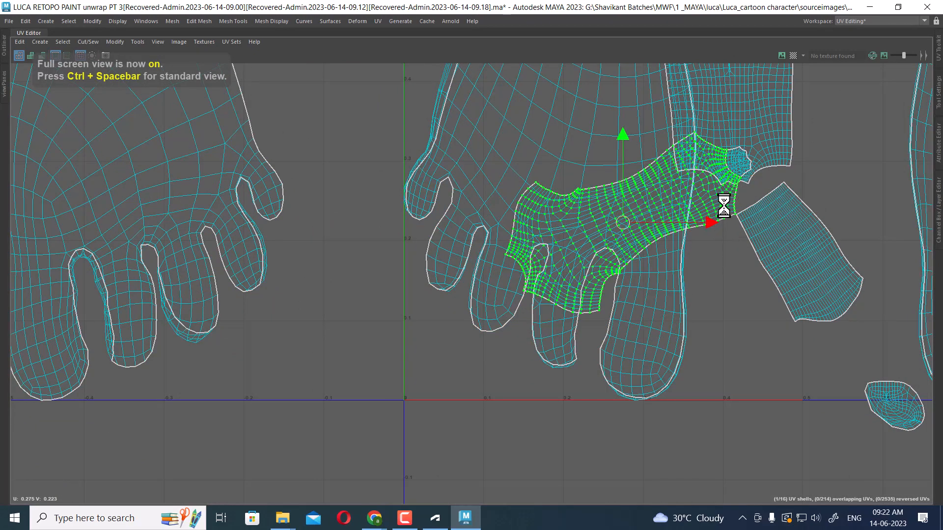
{"action": "scroll", "coordinate": [684, 284], "scroll_direction": "down", "scroll_amount": 2}
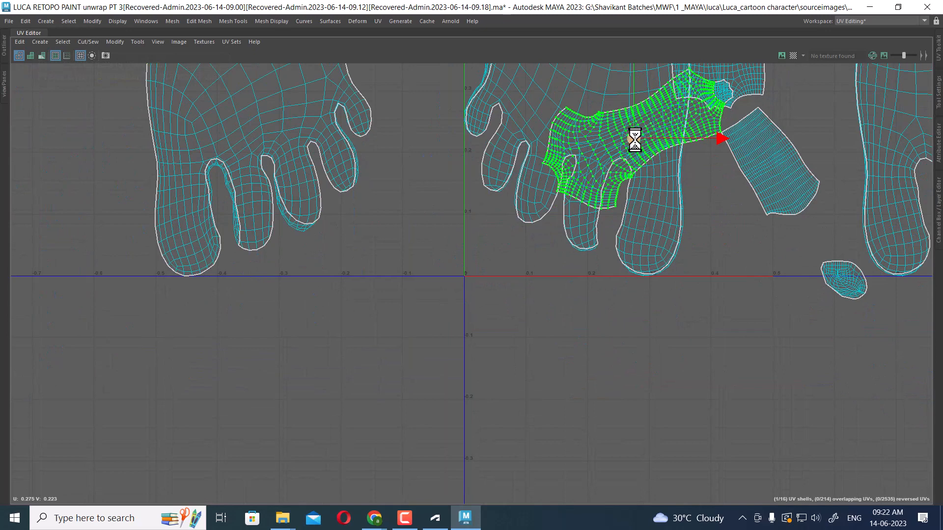
{"action": "left_click_drag", "start_coordinate": [634, 139], "coordinate": [630, 425]}
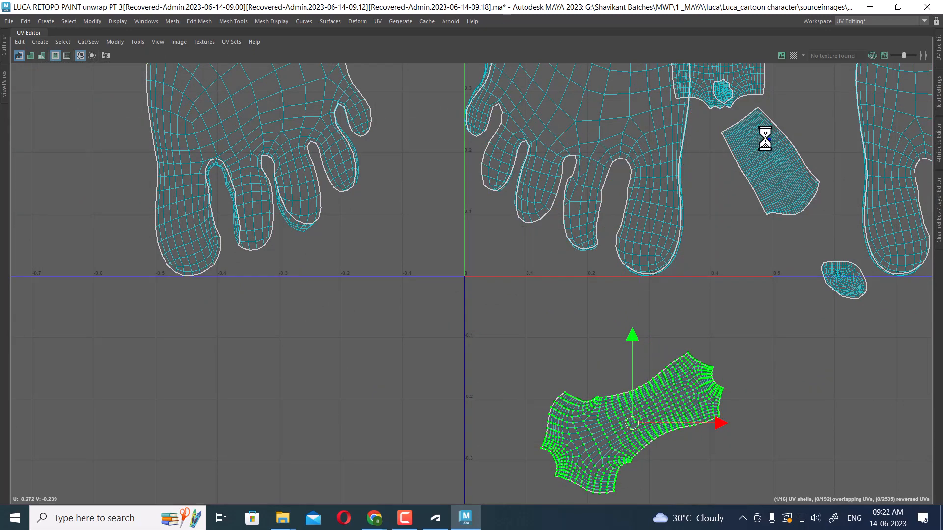
Select the lower-leg UV shell and move it below the tile beside the ankle shell
{"action": "middle_click_drag", "start_coordinate": [764, 142], "coordinate": [711, 252], "text": "alt"}
{"action": "left_click_drag", "start_coordinate": [756, 169], "coordinate": [697, 222]}
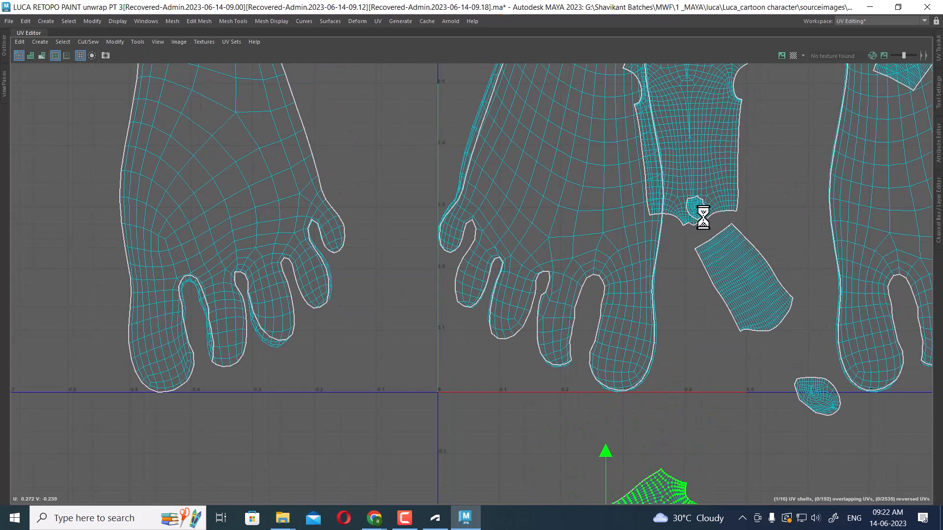
{"action": "right_click_drag", "start_coordinate": [711, 178], "coordinate": [757, 201], "text": "ctrl"}
{"action": "middle_click_drag", "start_coordinate": [721, 147], "coordinate": [731, 213], "text": "alt"}
{"action": "middle_click_drag", "start_coordinate": [692, 167], "coordinate": [674, 132], "text": "alt"}
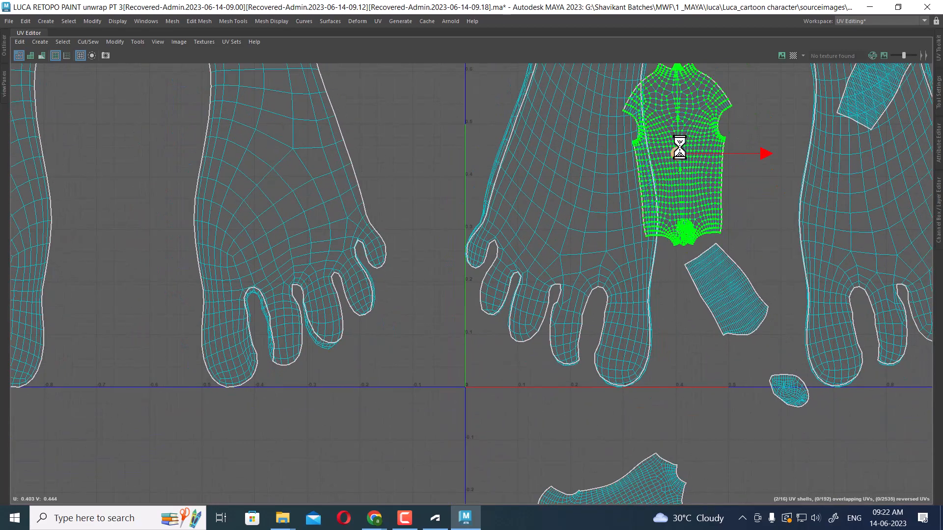
{"action": "left_click_drag", "start_coordinate": [679, 151], "coordinate": [747, 465]}
{"action": "middle_click_drag", "start_coordinate": [742, 407], "coordinate": [693, 286], "text": "alt"}
{"action": "middle_click_drag", "start_coordinate": [624, 222], "coordinate": [653, 314], "text": "alt"}
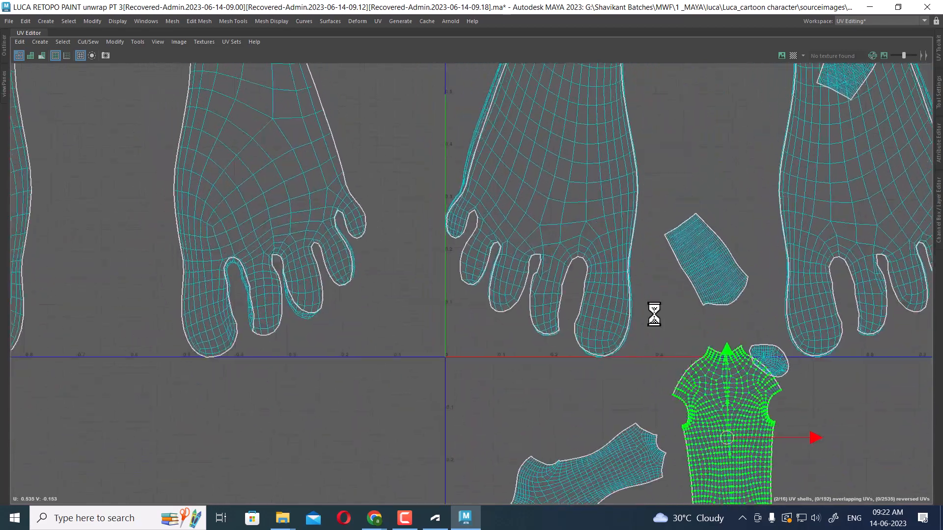
{"action": "scroll", "coordinate": [663, 301], "scroll_direction": "up", "scroll_amount": 1}
{"action": "scroll", "coordinate": [706, 294], "scroll_direction": "down", "scroll_amount": 2}
{"action": "middle_click_drag", "start_coordinate": [766, 387], "coordinate": [717, 208], "text": "alt"}
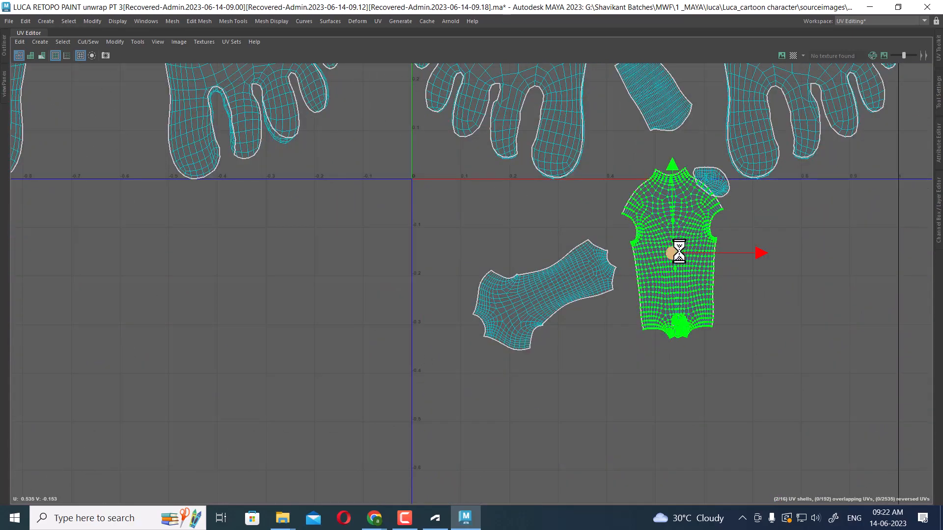
{"action": "left_click_drag", "start_coordinate": [675, 252], "coordinate": [676, 328]}
{"action": "middle_click_drag", "start_coordinate": [708, 204], "coordinate": [728, 286], "text": "alt"}
{"action": "middle_click_drag", "start_coordinate": [641, 196], "coordinate": [688, 285], "text": "alt"}
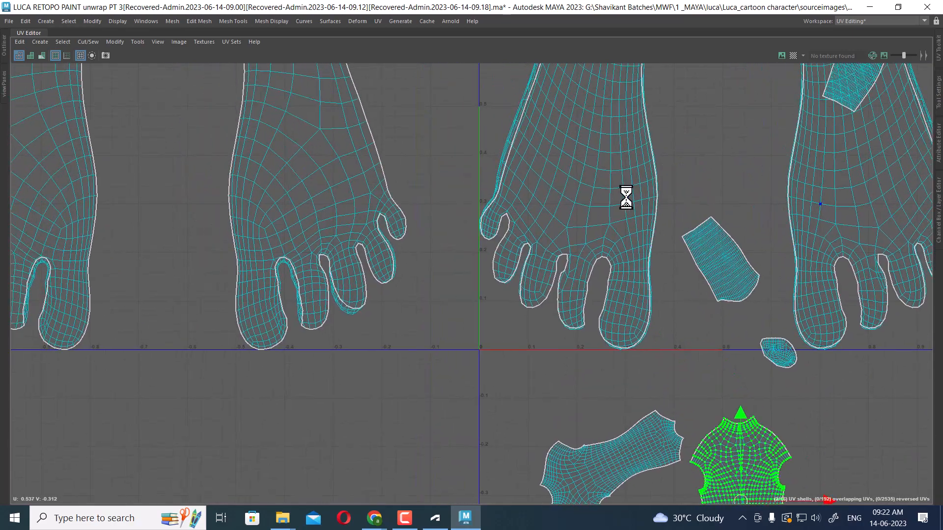
Select both foot-sole UV shells and move them to the right, outside the 0–1 UV tile
{"action": "left_click", "coordinate": [622, 186]}
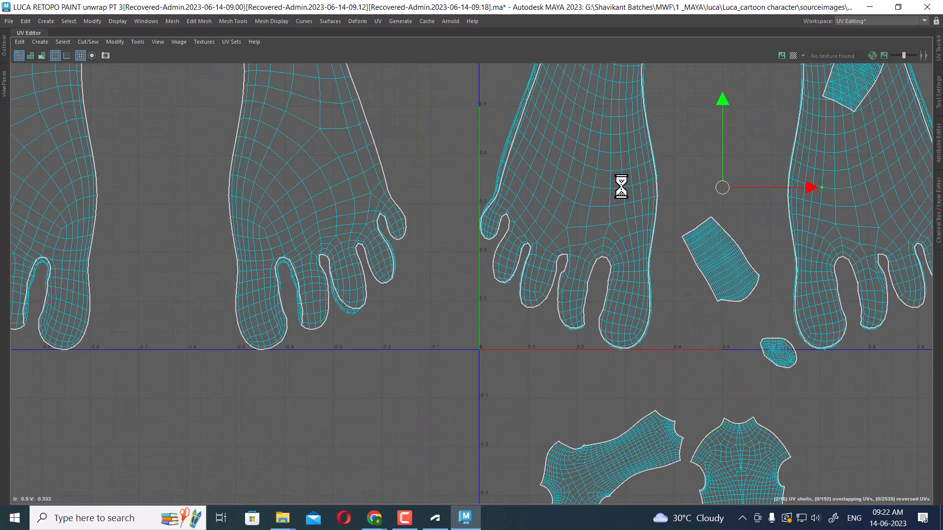
{"action": "right_click", "coordinate": [597, 160]}
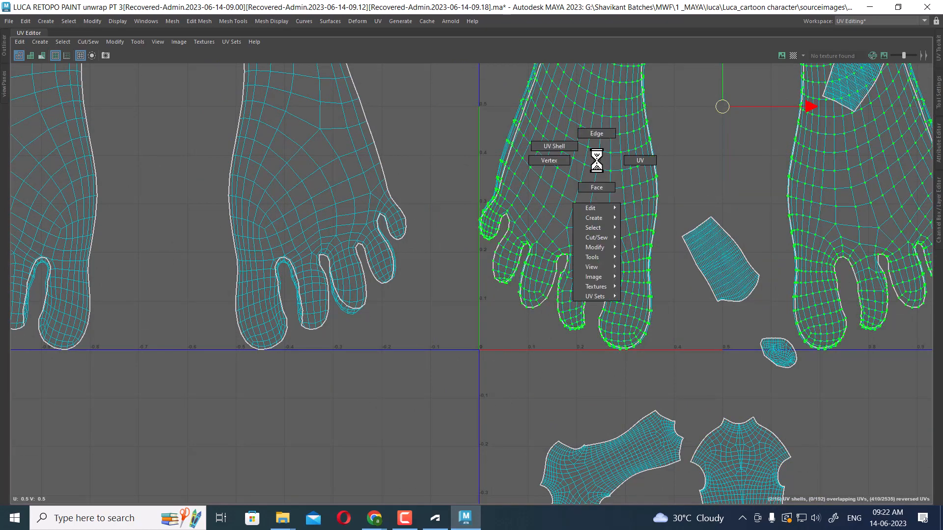
{"action": "right_click_drag", "start_coordinate": [622, 218], "coordinate": [672, 315], "text": "alt"}
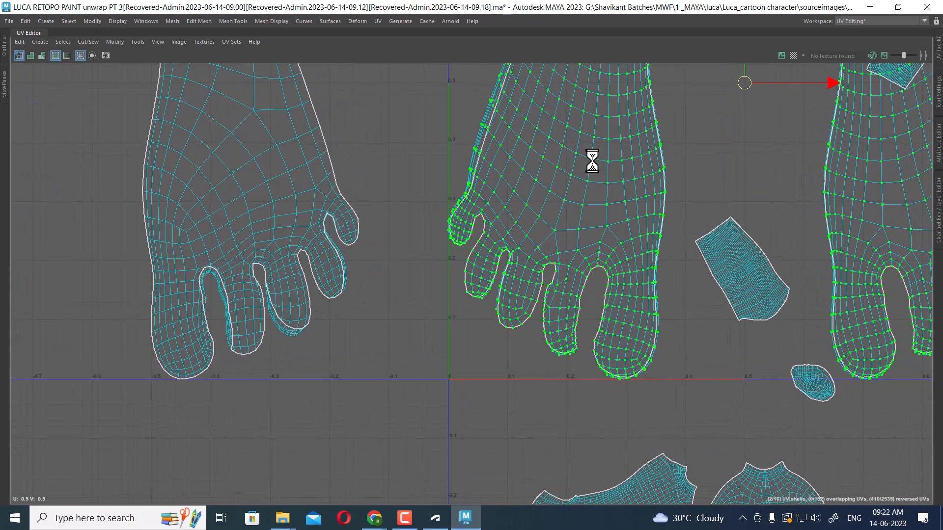
{"action": "right_click_drag", "start_coordinate": [591, 155], "coordinate": [588, 240], "text": "ctrl"}
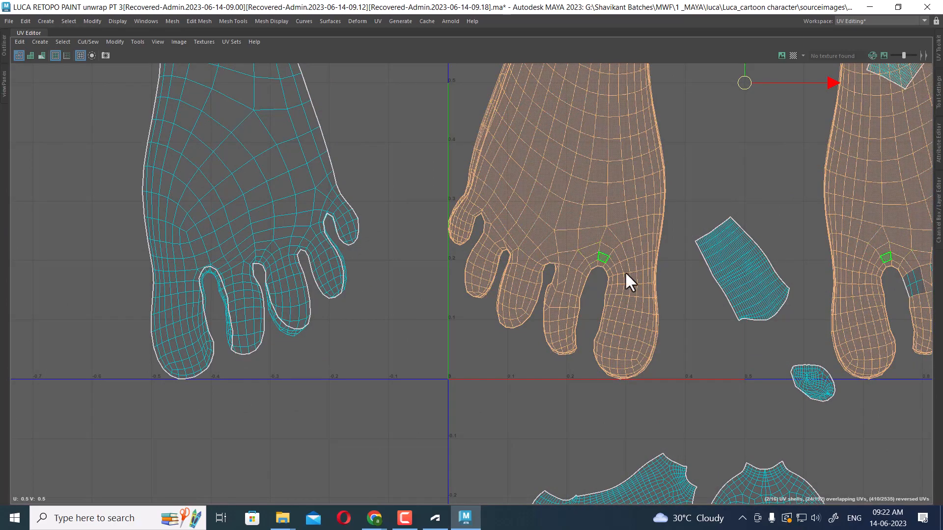
{"action": "right_click_drag", "start_coordinate": [798, 243], "coordinate": [693, 108], "text": "alt"}
{"action": "middle_click_drag", "start_coordinate": [815, 229], "coordinate": [628, 180], "text": "alt"}
{"action": "right_click_drag", "start_coordinate": [738, 248], "coordinate": [644, 133], "text": "alt"}
{"action": "middle_click_drag", "start_coordinate": [674, 103], "coordinate": [665, 178], "text": "alt"}
{"action": "right_click_drag", "start_coordinate": [655, 185], "coordinate": [732, 250], "text": "alt"}
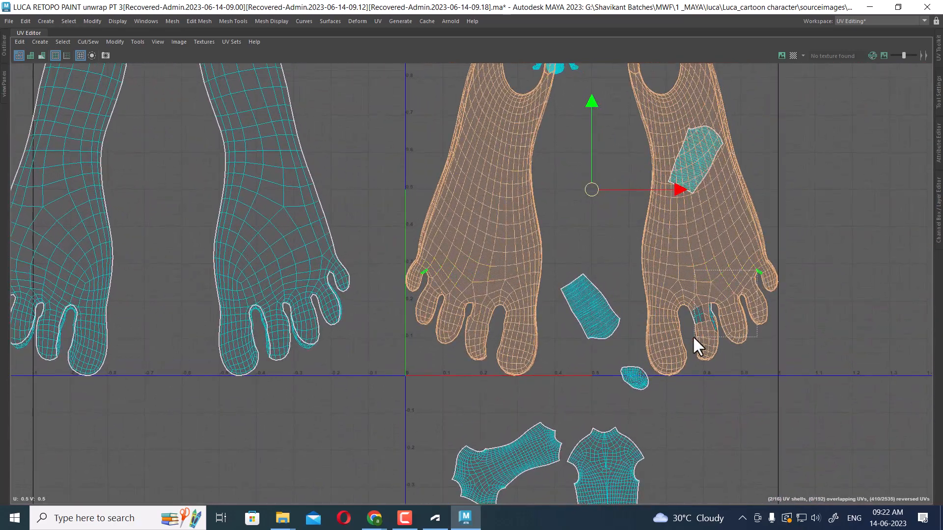
{"action": "right_click_drag", "start_coordinate": [682, 287], "coordinate": [621, 212], "text": "alt"}
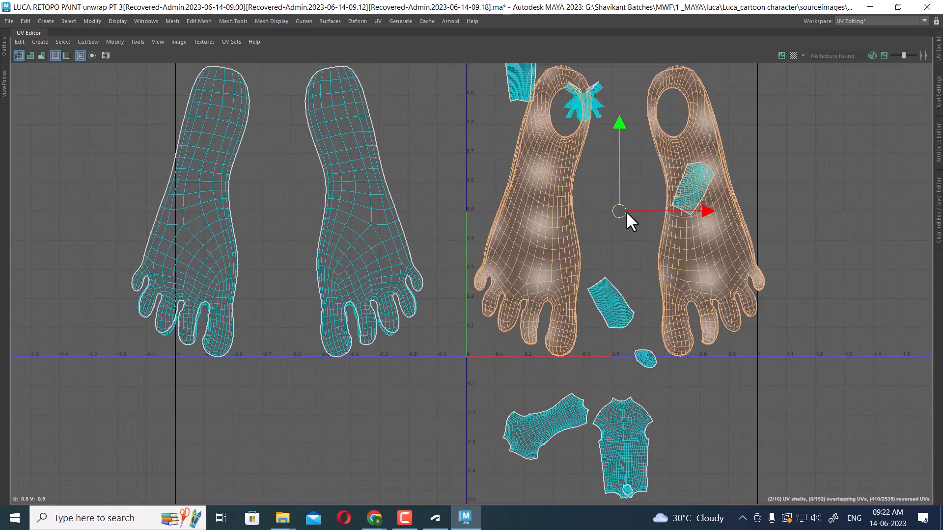
{"action": "left_click_drag", "start_coordinate": [622, 213], "coordinate": [835, 212]}
{"action": "right_click_drag", "start_coordinate": [784, 226], "coordinate": [767, 181], "text": "alt"}
{"action": "middle_click_drag", "start_coordinate": [767, 181], "coordinate": [648, 176], "text": "alt"}
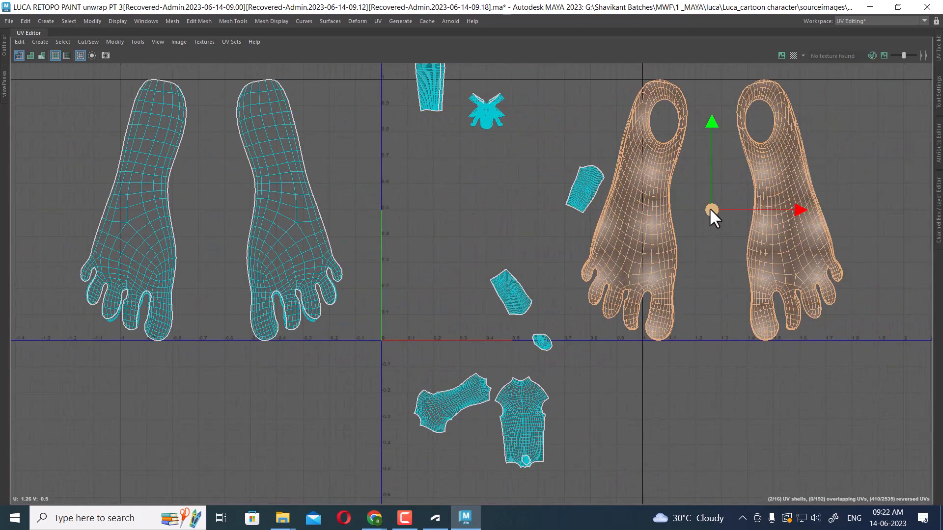
{"action": "left_click_drag", "start_coordinate": [710, 209], "coordinate": [777, 247]}
{"action": "right_click_drag", "start_coordinate": [777, 247], "coordinate": [729, 162], "text": "alt"}
{"action": "middle_click_drag", "start_coordinate": [655, 245], "coordinate": [764, 222], "text": "alt"}
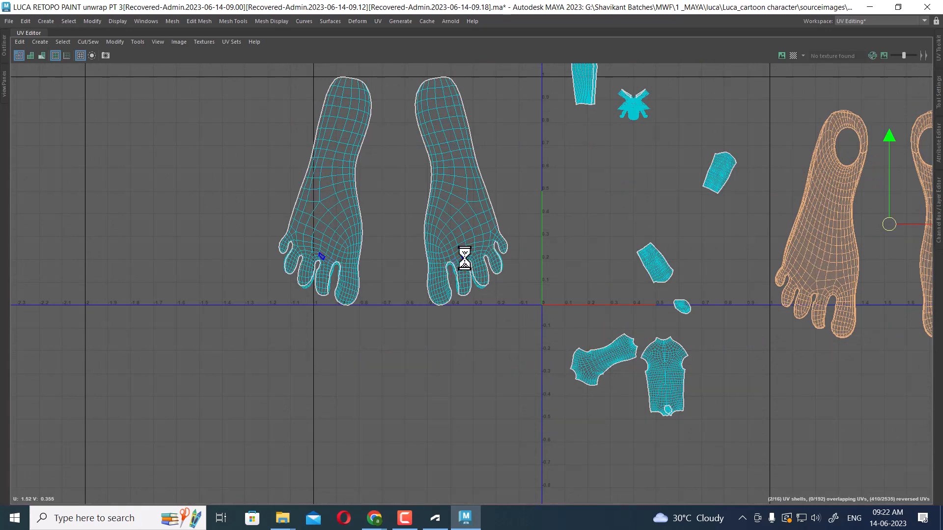
Select the two upper-foot UV shells and rotate them so they lie horizontally
{"action": "right_click_drag", "start_coordinate": [444, 196], "coordinate": [500, 161]}
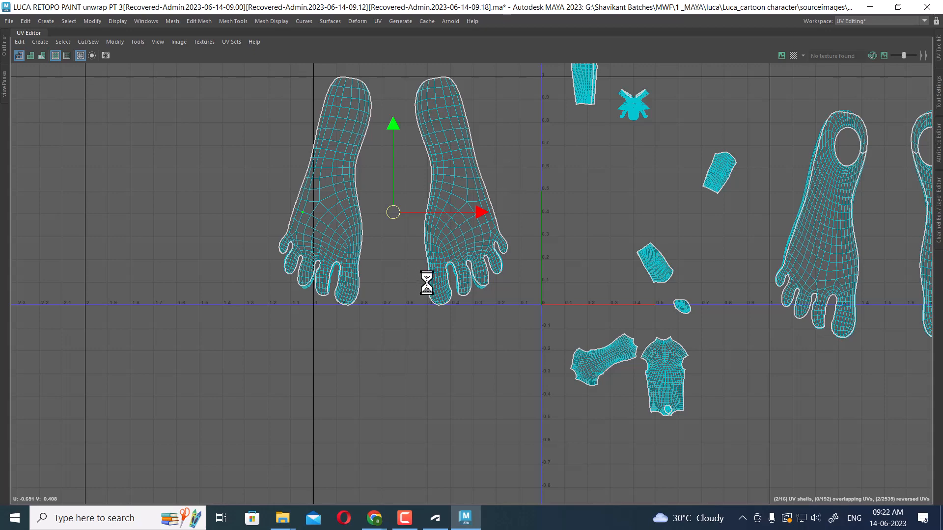
{"action": "right_click", "coordinate": [454, 184], "text": "ctrl"}
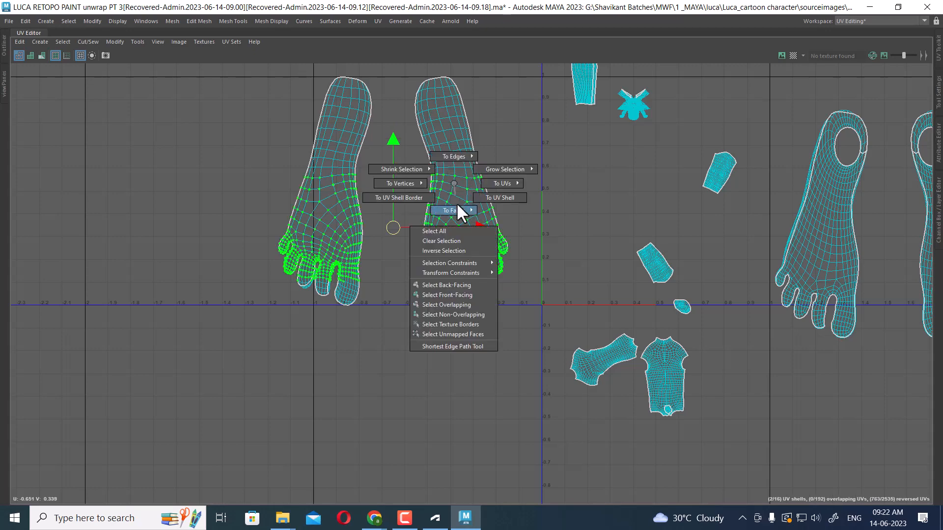
{"action": "right_click_drag", "start_coordinate": [456, 186], "coordinate": [503, 209], "text": "ctrl"}
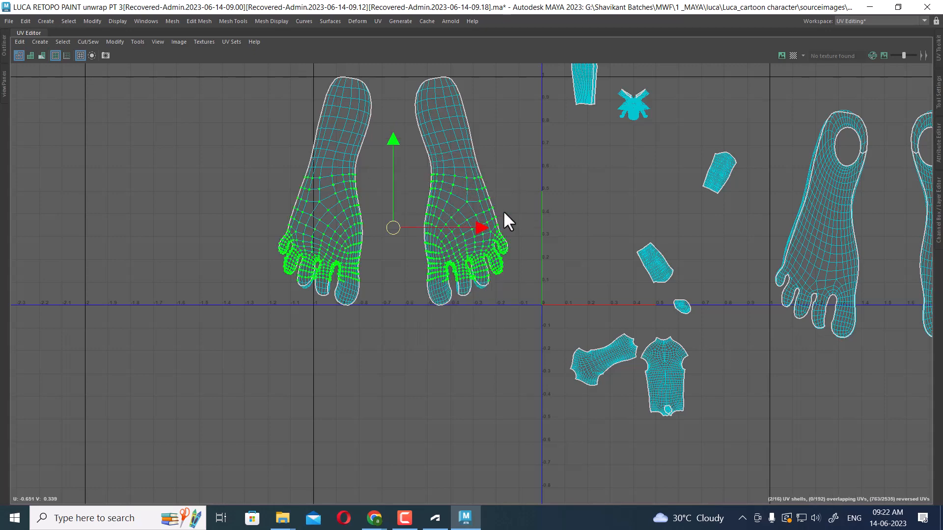
{"action": "right_click_drag", "start_coordinate": [495, 148], "coordinate": [494, 210], "text": "ctrl"}
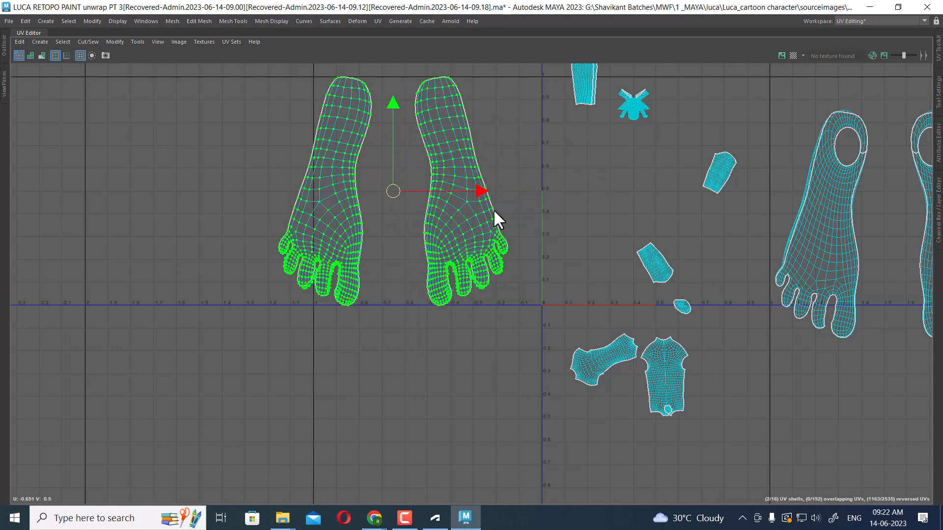
{"action": "right_click", "coordinate": [520, 138], "text": "shift"}
{"action": "right_click_drag", "start_coordinate": [520, 138], "coordinate": [397, 136], "text": "shift"}
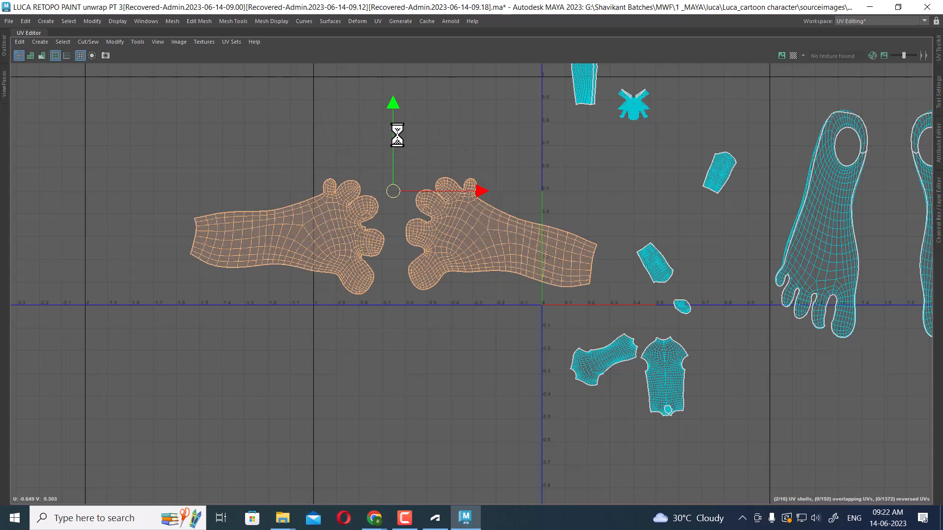
Select both foot-sole UV shells and apply Unfold to them
{"action": "middle_click_drag", "start_coordinate": [734, 243], "coordinate": [583, 167], "text": "alt"}
{"action": "scroll", "coordinate": [584, 167], "scroll_direction": "up", "scroll_amount": 1}
{"action": "left_click", "coordinate": [657, 166]}
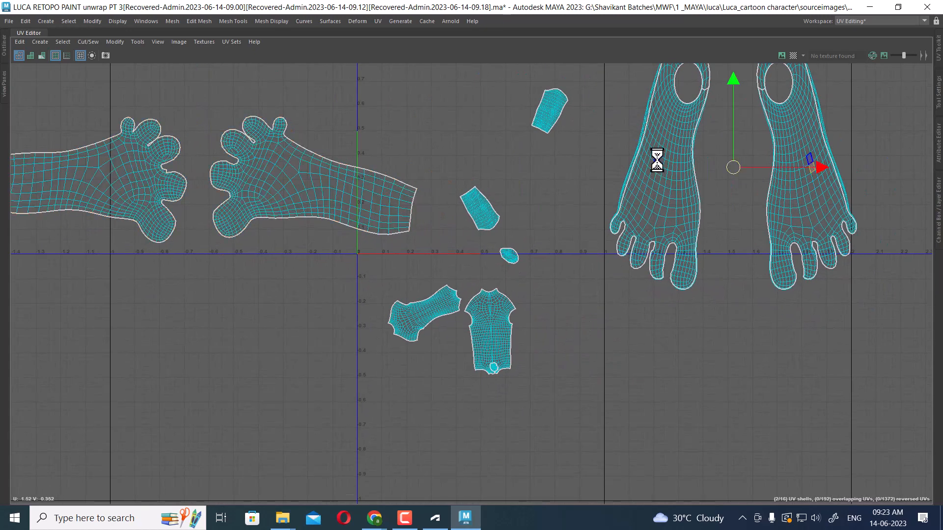
{"action": "right_click_drag", "start_coordinate": [657, 167], "coordinate": [700, 149]}
{"action": "left_click", "coordinate": [679, 155]}
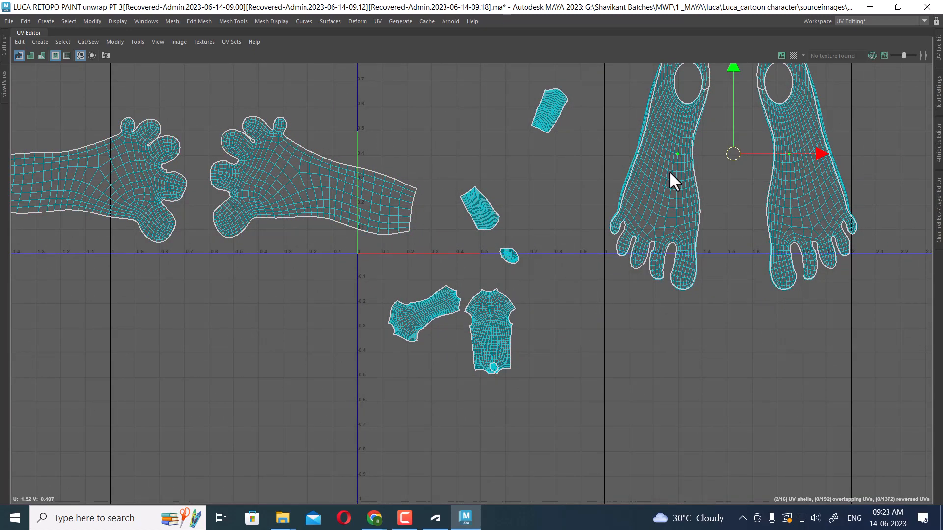
{"action": "double_click", "coordinate": [669, 154]}
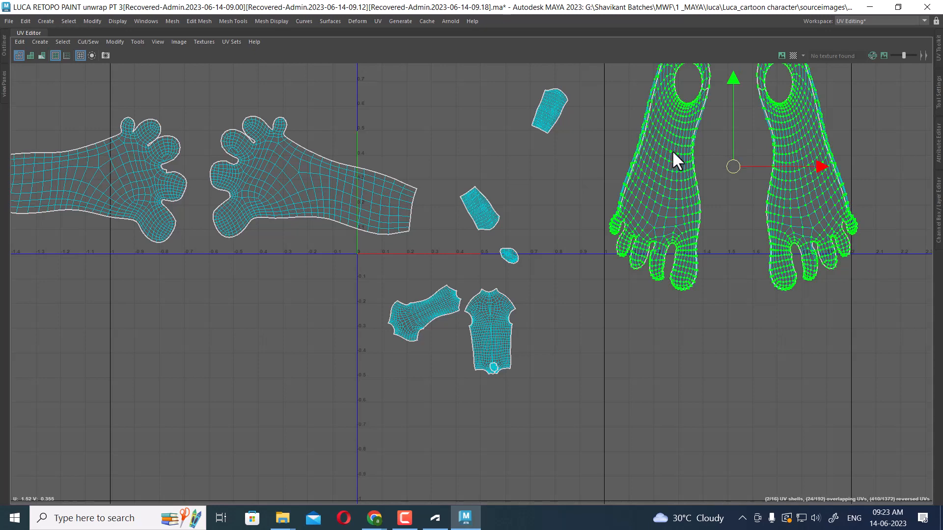
{"action": "right_click_drag", "start_coordinate": [672, 147], "coordinate": [675, 212], "text": "ctrl"}
{"action": "middle_click_drag", "start_coordinate": [772, 256], "coordinate": [730, 245], "text": "alt"}
{"action": "left_click_drag", "start_coordinate": [726, 293], "coordinate": [725, 295], "text": "ctrl+shift"}
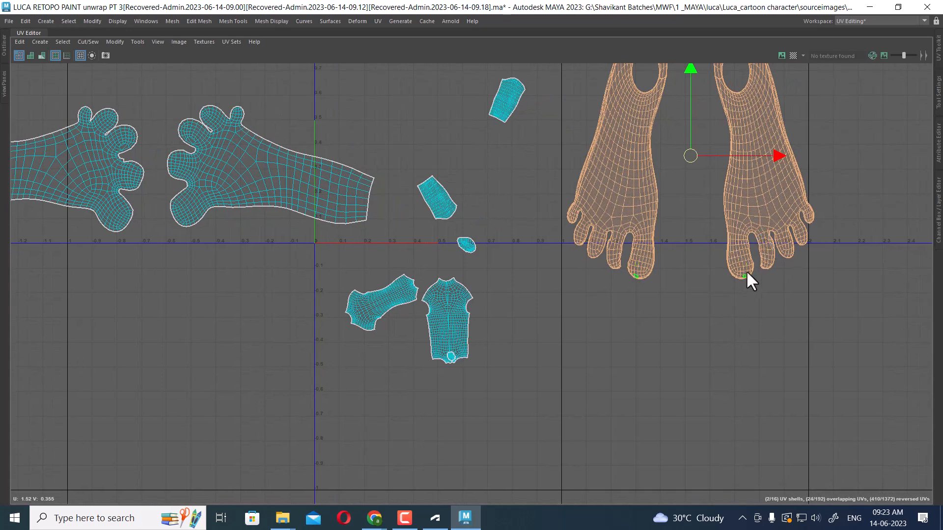
{"action": "scroll", "coordinate": [753, 236], "scroll_direction": "down", "scroll_amount": 1}
{"action": "middle_click_drag", "start_coordinate": [751, 227], "coordinate": [738, 296], "text": "alt"}
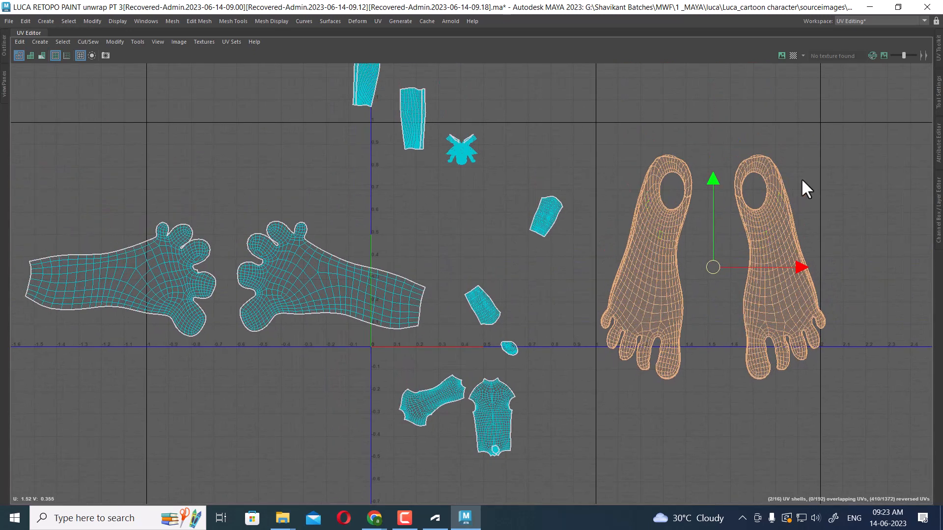
{"action": "right_click_drag", "start_coordinate": [803, 175], "coordinate": [802, 176], "text": "shift"}
{"action": "mouse_move", "coordinate": [741, 175]}
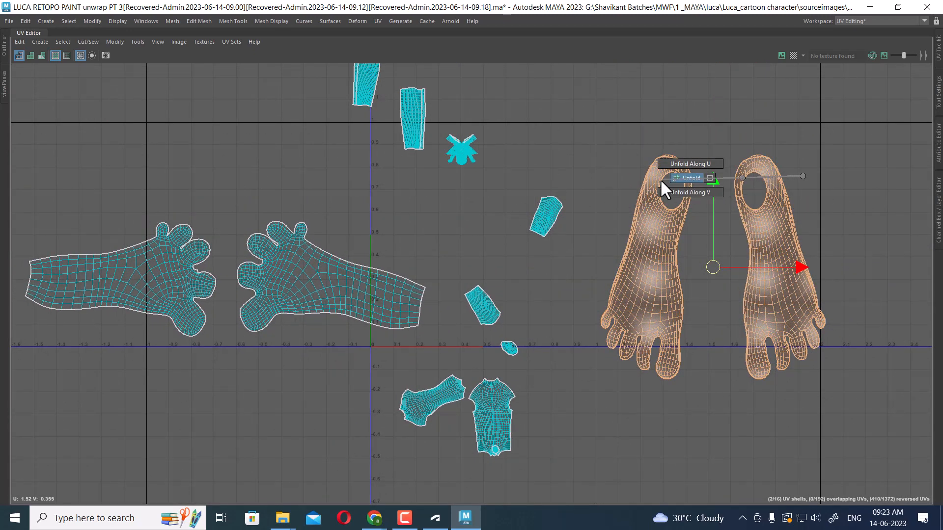
{"action": "left_click", "coordinate": [661, 182]}
{"action": "scroll", "coordinate": [661, 322], "scroll_direction": "down", "scroll_amount": 4}
{"action": "middle_click_drag", "start_coordinate": [618, 246], "coordinate": [688, 113], "text": "alt"}
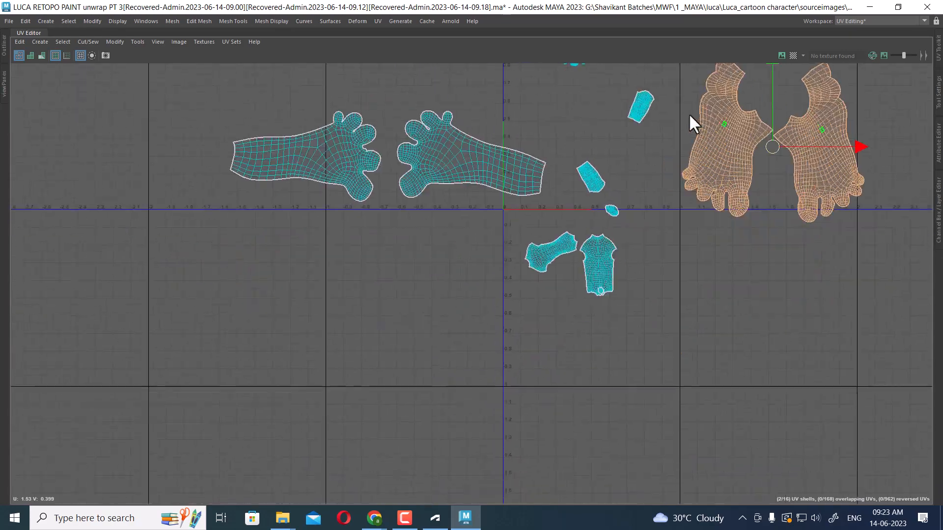
{"action": "scroll", "coordinate": [689, 115], "scroll_direction": "up", "scroll_amount": 3}
{"action": "middle_click_drag", "start_coordinate": [639, 308], "coordinate": [672, 191], "text": "alt"}
{"action": "middle_click_drag", "start_coordinate": [690, 71], "coordinate": [697, 266], "text": "alt"}
{"action": "scroll", "coordinate": [697, 266], "scroll_direction": "up", "scroll_amount": 2}
{"action": "middle_click_drag", "start_coordinate": [624, 215], "coordinate": [671, 395], "text": "alt"}
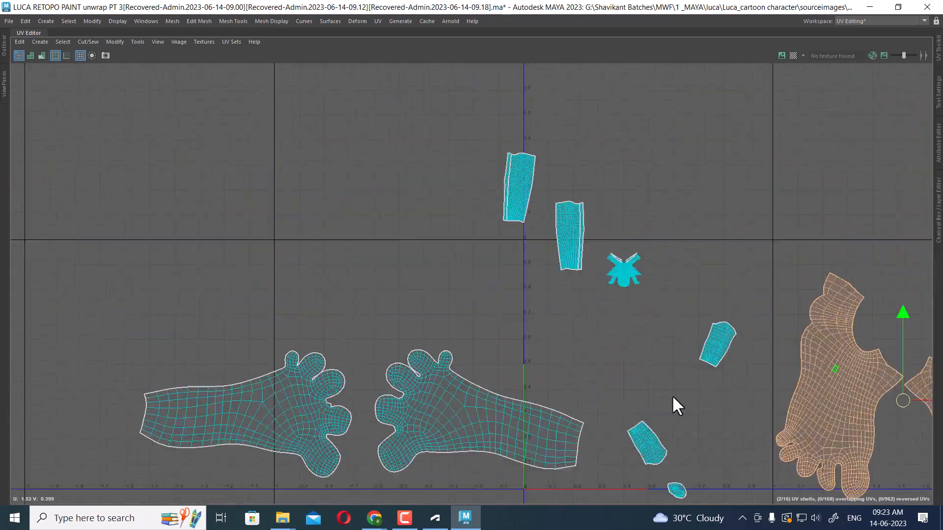
Inspect the edge loops running along the seams of the two lower-leg UV shells
{"action": "scroll", "coordinate": [593, 184], "scroll_direction": "up", "scroll_amount": 5}
{"action": "middle_click_drag", "start_coordinate": [625, 264], "coordinate": [665, 172], "text": "alt"}
{"action": "scroll", "coordinate": [667, 196], "scroll_direction": "up", "scroll_amount": 5}
{"action": "scroll", "coordinate": [568, 172], "scroll_direction": "up", "scroll_amount": 1}
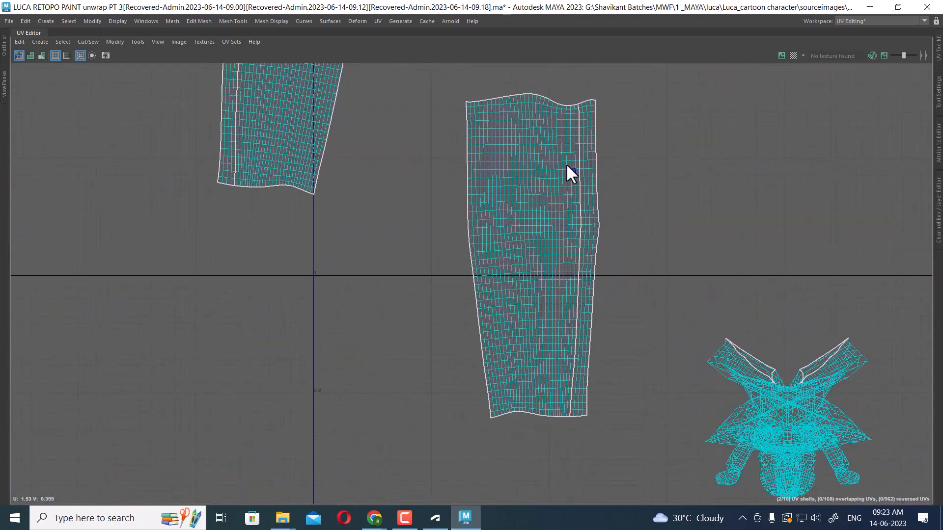
{"action": "scroll", "coordinate": [569, 126], "scroll_direction": "up", "scroll_amount": 1}
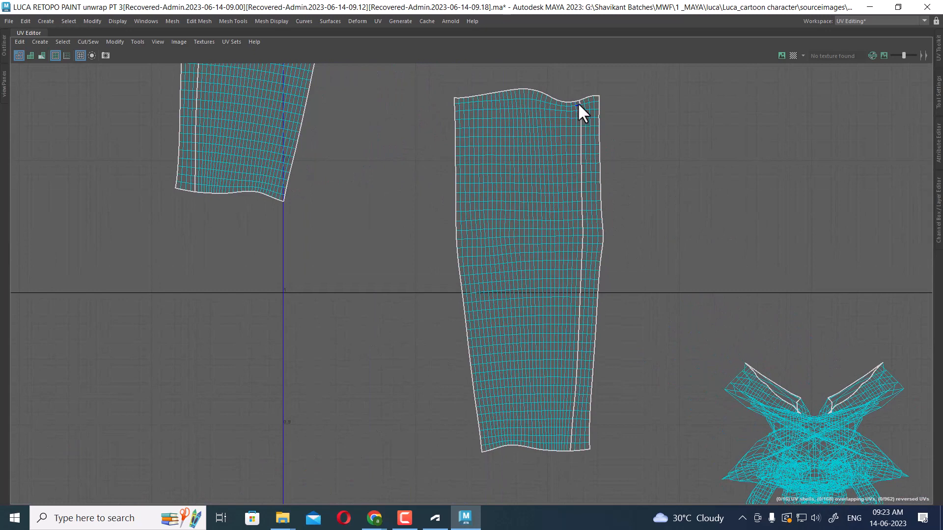
{"action": "double_click", "coordinate": [565, 418]}
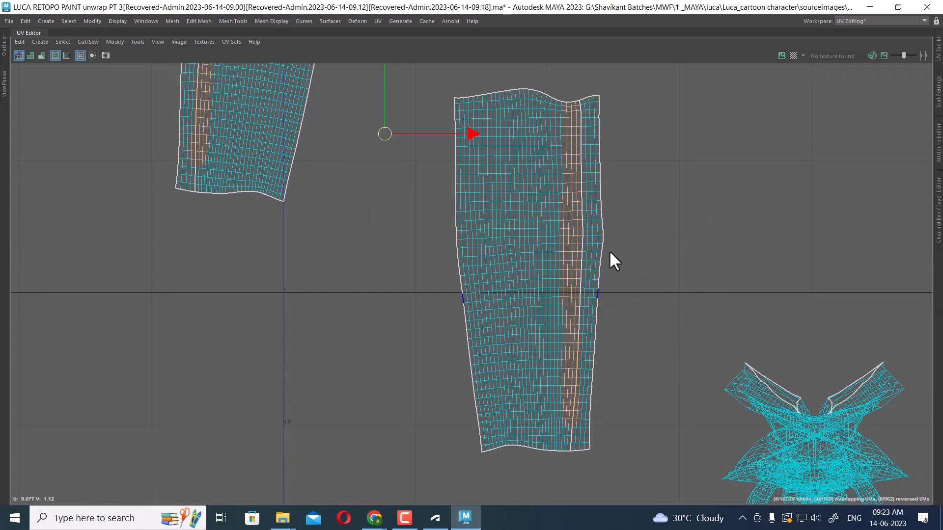
{"action": "double_click", "coordinate": [579, 323]}
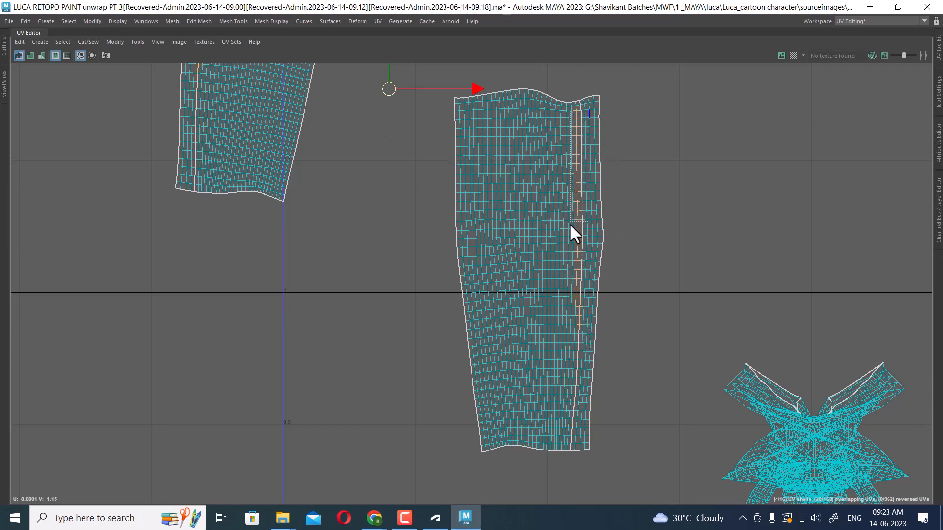
{"action": "left_click_drag", "start_coordinate": [571, 225], "coordinate": [568, 264]}
{"action": "right_click_drag", "start_coordinate": [656, 193], "coordinate": [653, 169], "text": "shift"}
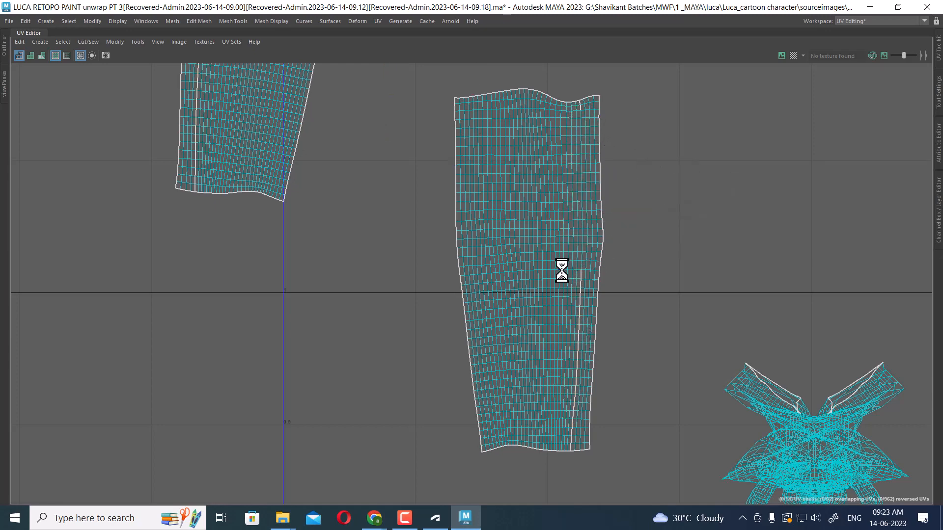
{"action": "left_click_drag", "start_coordinate": [567, 246], "coordinate": [582, 364]}
{"action": "middle_click_drag", "start_coordinate": [593, 355], "coordinate": [592, 228], "text": "alt"}
{"action": "scroll", "coordinate": [593, 275], "scroll_direction": "up", "scroll_amount": 3}
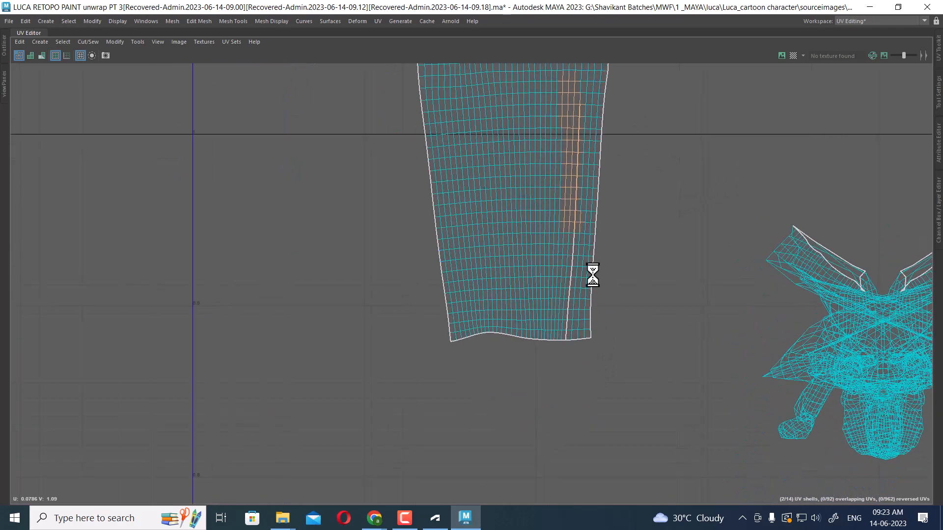
{"action": "left_click", "coordinate": [652, 285]}
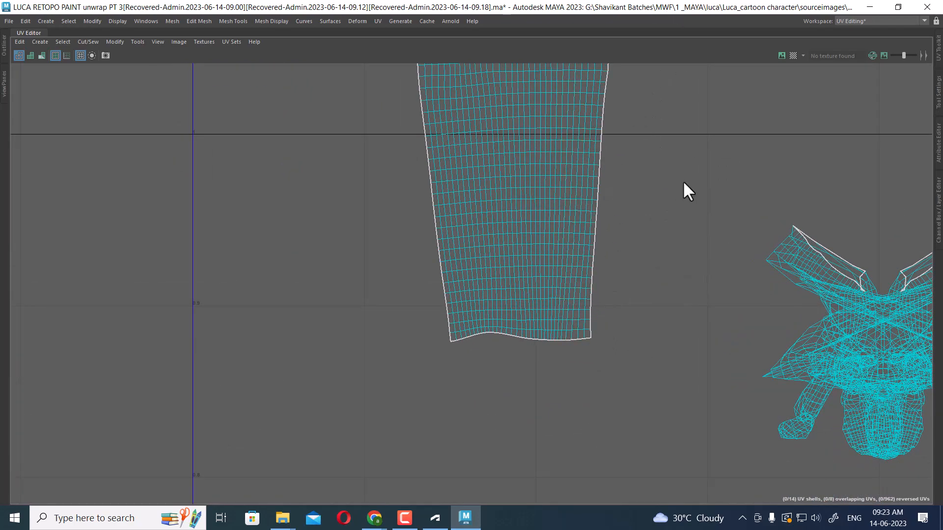
Examine the top border of the lower-leg UV shell and then the overall UV layout
{"action": "right_click_drag", "start_coordinate": [683, 181], "coordinate": [591, 123], "text": "alt"}
{"action": "middle_click_drag", "start_coordinate": [591, 123], "coordinate": [572, 403], "text": "alt"}
{"action": "right_click_drag", "start_coordinate": [580, 226], "coordinate": [870, 483], "text": "alt"}
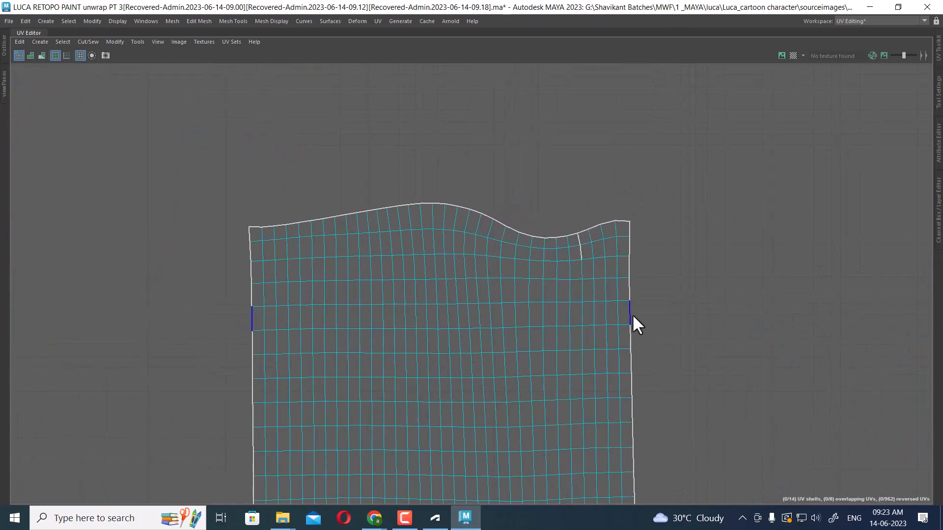
{"action": "right_click_drag", "start_coordinate": [756, 252], "coordinate": [756, 186], "text": "shift"}
{"action": "left_click", "coordinate": [705, 344]}
{"action": "right_click_drag", "start_coordinate": [722, 315], "coordinate": [570, 241], "text": "alt"}
{"action": "middle_click_drag", "start_coordinate": [682, 320], "coordinate": [643, 162], "text": "alt"}
{"action": "right_click_drag", "start_coordinate": [648, 206], "coordinate": [516, 157], "text": "alt"}
{"action": "middle_click_drag", "start_coordinate": [613, 274], "coordinate": [643, 118], "text": "alt"}
{"action": "right_click_drag", "start_coordinate": [638, 191], "coordinate": [491, 132], "text": "alt"}
{"action": "middle_click_drag", "start_coordinate": [614, 244], "coordinate": [575, 284], "text": "alt"}
{"action": "scroll", "coordinate": [682, 321], "scroll_direction": "down", "scroll_amount": 6}
{"action": "scroll", "coordinate": [692, 261], "scroll_direction": "up", "scroll_amount": 2}
{"action": "scroll", "coordinate": [665, 240], "scroll_direction": "down", "scroll_amount": 2}
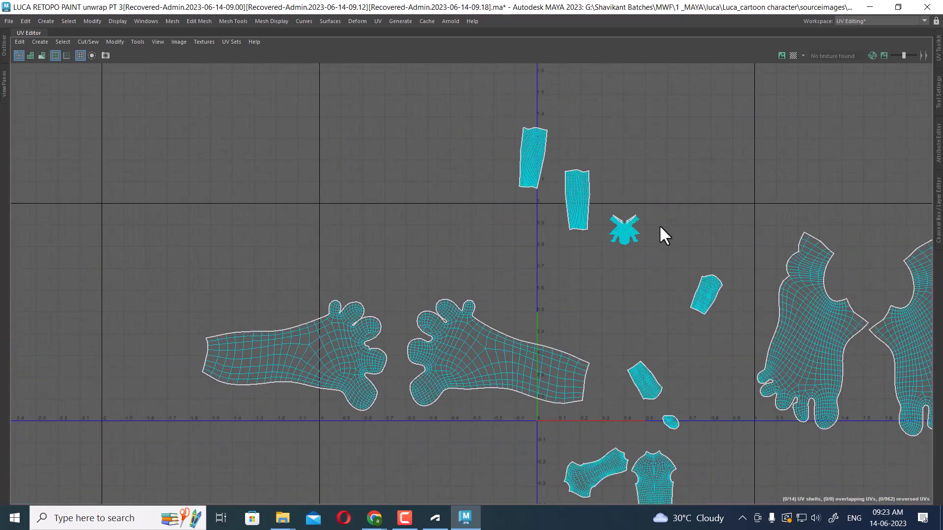
Examine the legs, feet and hands of the body mesh in the 3D viewport
{"action": "key", "text": "ctrl+space"}
{"action": "scroll", "coordinate": [304, 299], "scroll_direction": "down", "scroll_amount": 8}
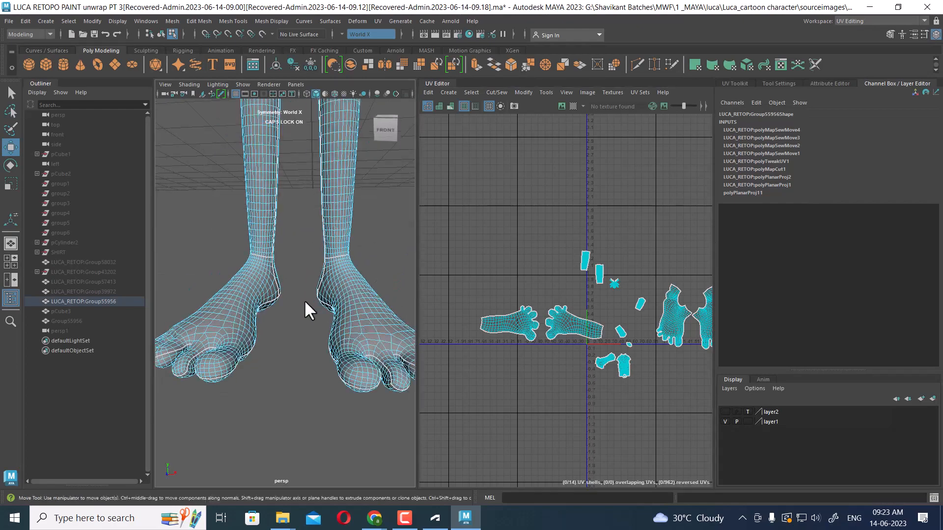
{"action": "key", "text": "ctrl+space"}
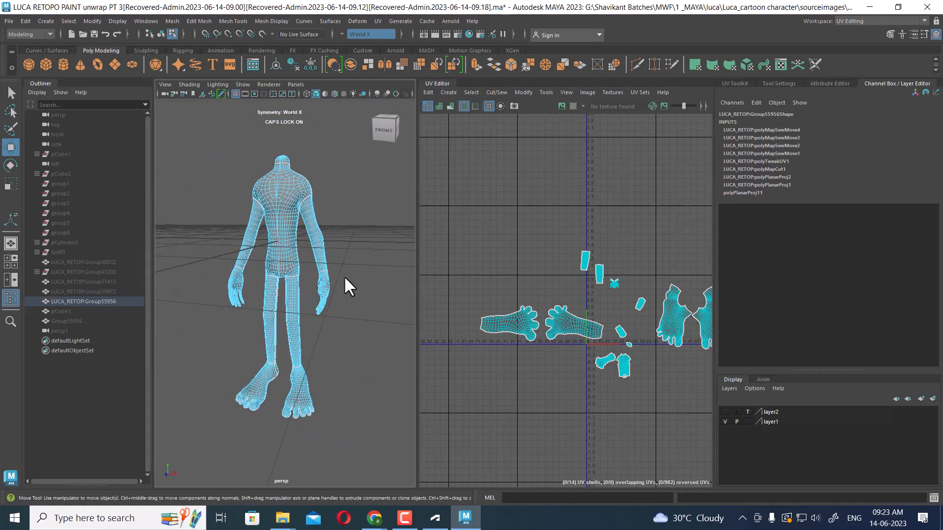
{"action": "scroll", "coordinate": [591, 234], "scroll_direction": "up", "scroll_amount": 6}
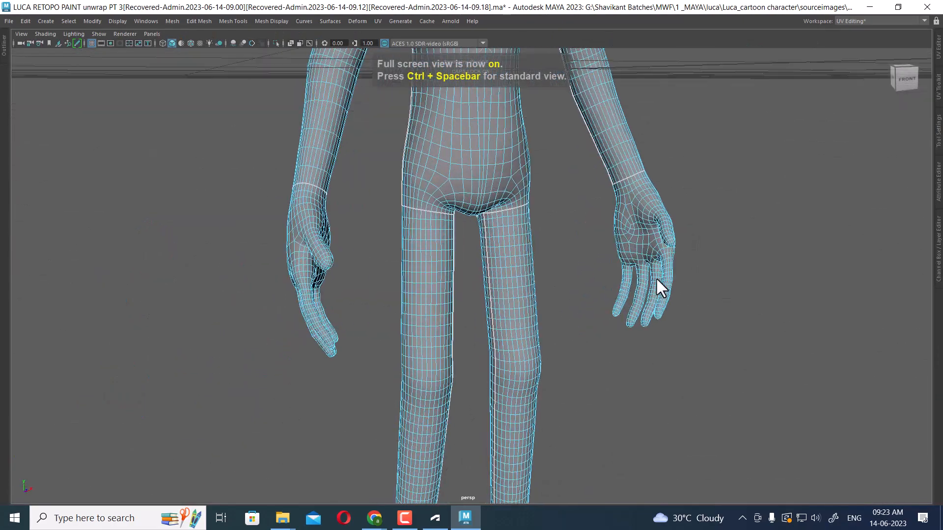
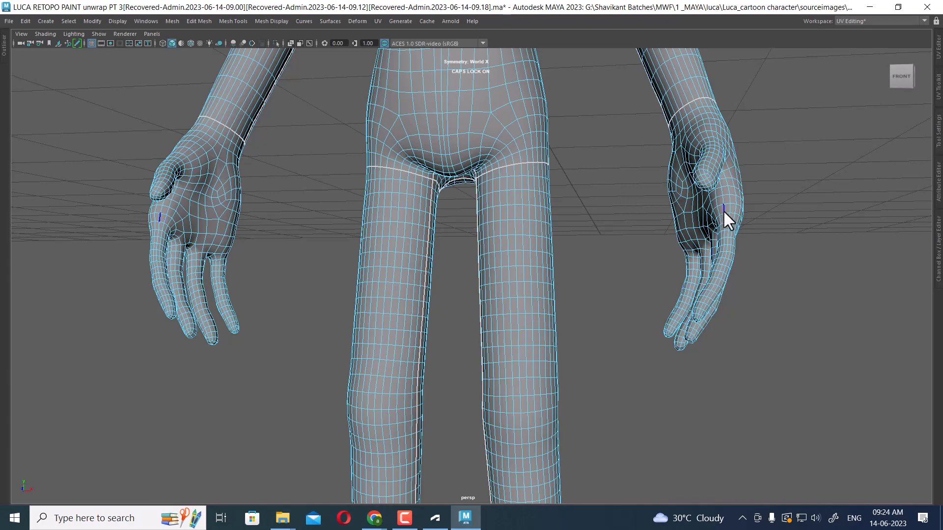
Orbit around the hand to inspect the edge loops on the wrist, thumb and fingers
{"action": "left_click_drag", "start_coordinate": [728, 205], "coordinate": [758, 221], "text": "alt"}
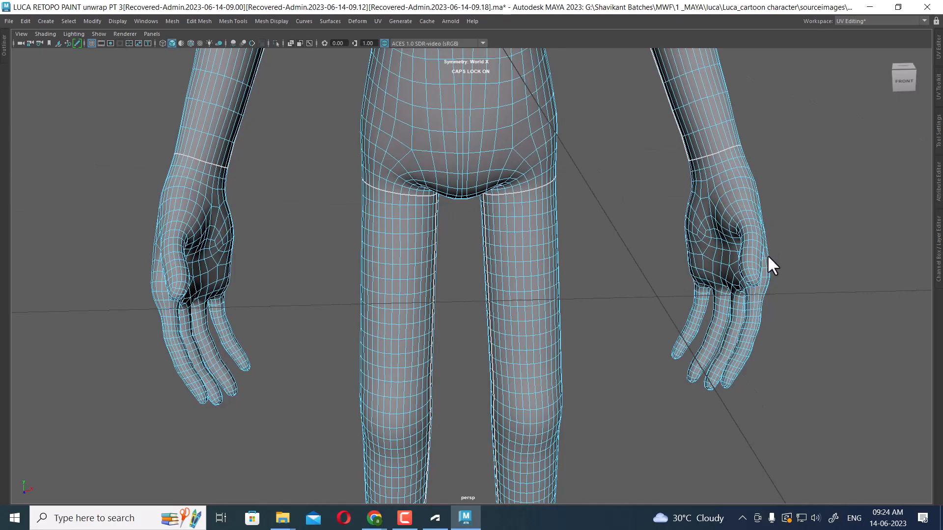
{"action": "left_click_drag", "start_coordinate": [819, 219], "coordinate": [406, 206], "text": "alt"}
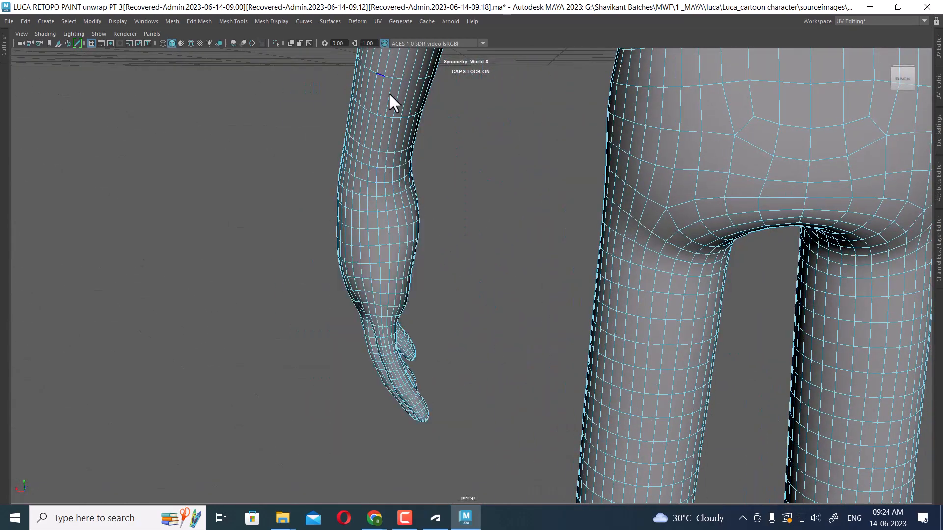
{"action": "left_click", "coordinate": [385, 163]}
{"action": "left_click_drag", "start_coordinate": [394, 208], "coordinate": [679, 228], "text": "alt"}
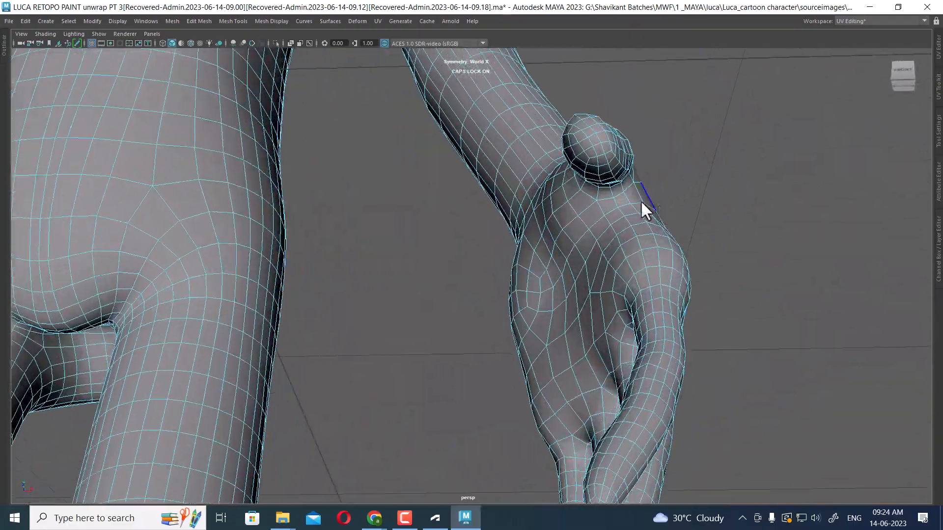
{"action": "left_click_drag", "start_coordinate": [641, 202], "coordinate": [661, 194], "text": "alt"}
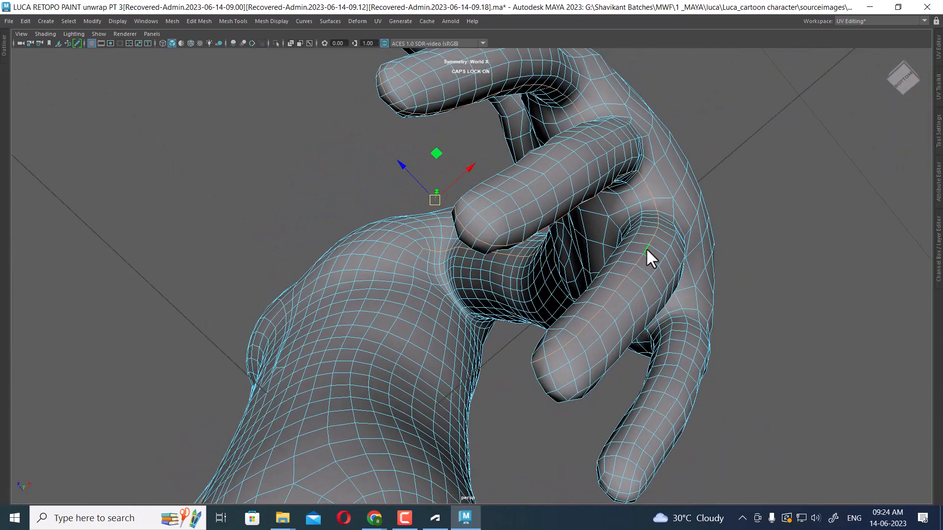
{"action": "left_click_drag", "start_coordinate": [647, 248], "coordinate": [610, 209], "text": "alt"}
{"action": "left_click_drag", "start_coordinate": [387, 299], "coordinate": [563, 241], "text": "alt"}
{"action": "key", "text": "ctrl+z"}
{"action": "right_click_drag", "start_coordinate": [530, 264], "coordinate": [559, 219], "text": "alt"}
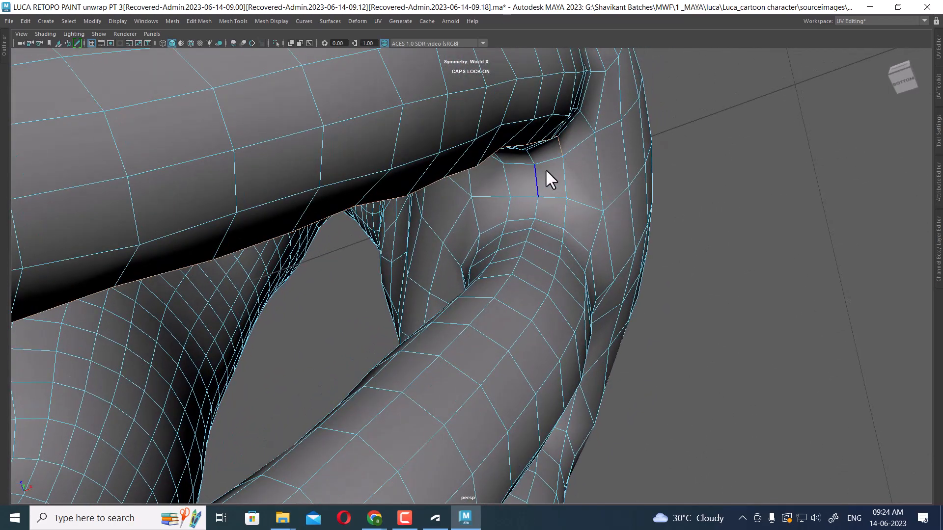
{"action": "left_click_drag", "start_coordinate": [537, 205], "coordinate": [523, 268], "text": "alt"}
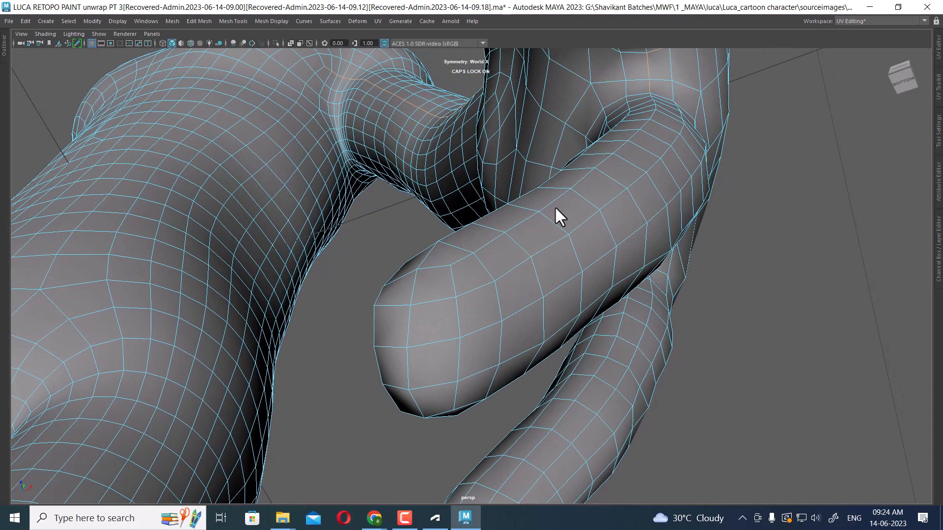
{"action": "left_click_drag", "start_coordinate": [508, 225], "coordinate": [557, 246], "text": "alt"}
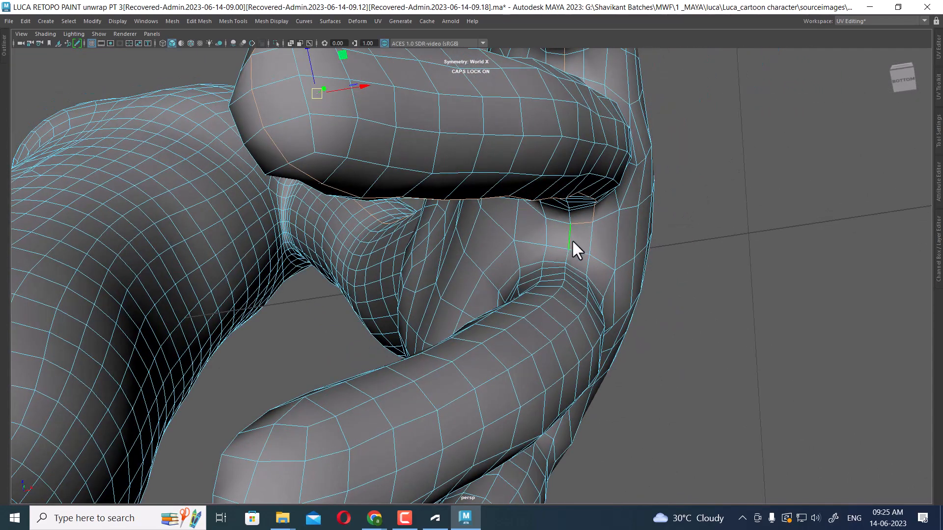
Examine the finger, palm and forearm edges of the hand mesh from several angles
{"action": "left_click", "coordinate": [544, 227]}
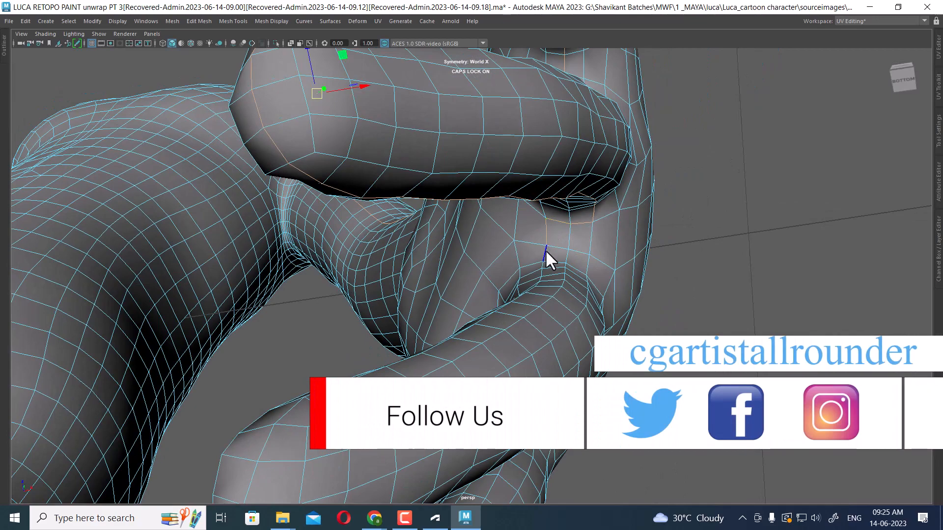
{"action": "left_click_drag", "start_coordinate": [546, 249], "coordinate": [515, 301], "text": "alt"}
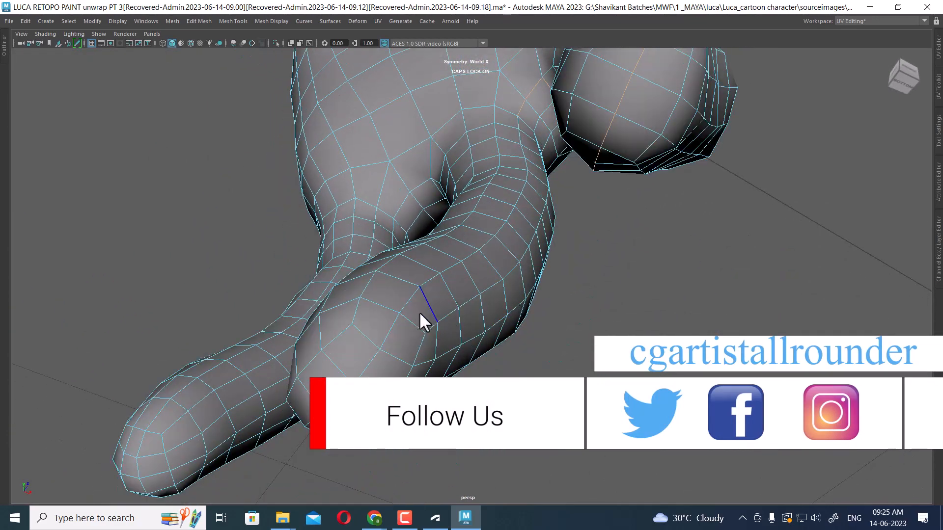
{"action": "left_click_drag", "start_coordinate": [407, 301], "coordinate": [491, 255], "text": "alt"}
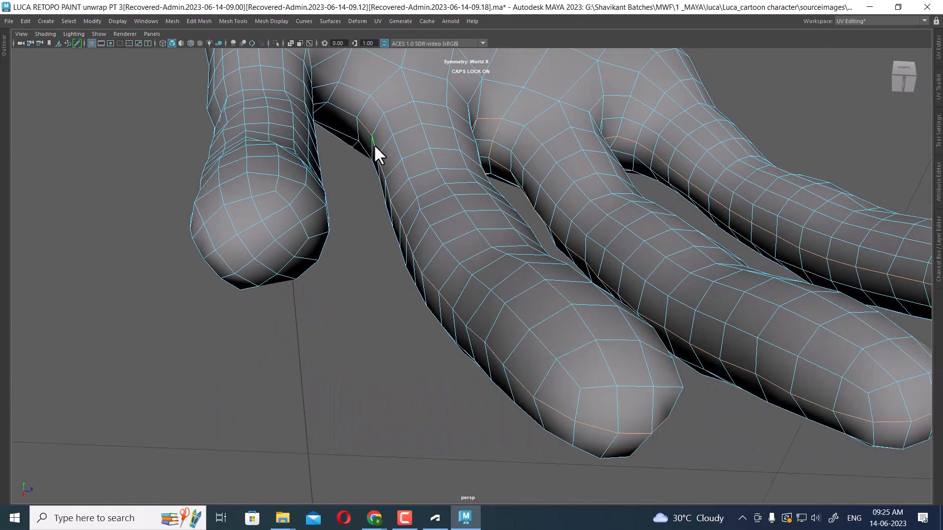
{"action": "left_click_drag", "start_coordinate": [374, 152], "coordinate": [635, 252], "text": "alt"}
{"action": "left_click_drag", "start_coordinate": [627, 200], "coordinate": [609, 253], "text": "alt"}
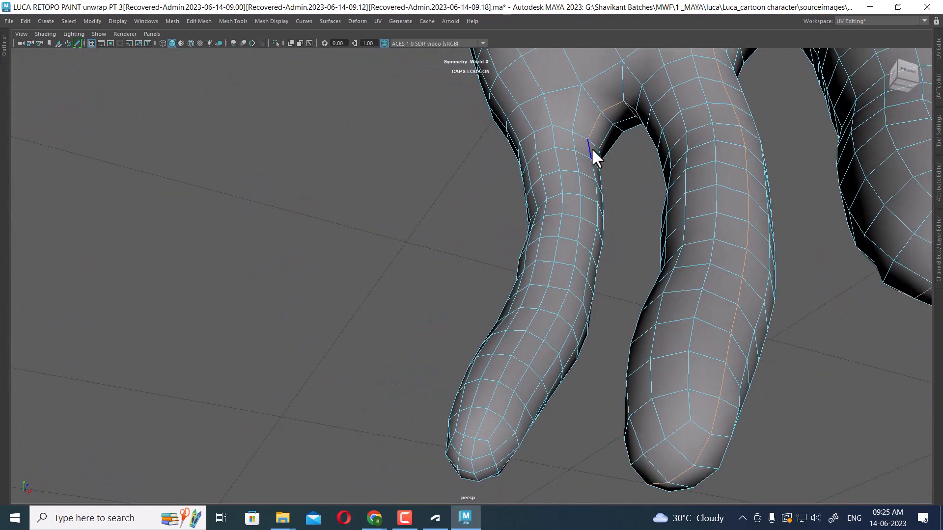
{"action": "left_click_drag", "start_coordinate": [592, 153], "coordinate": [579, 245], "text": "alt"}
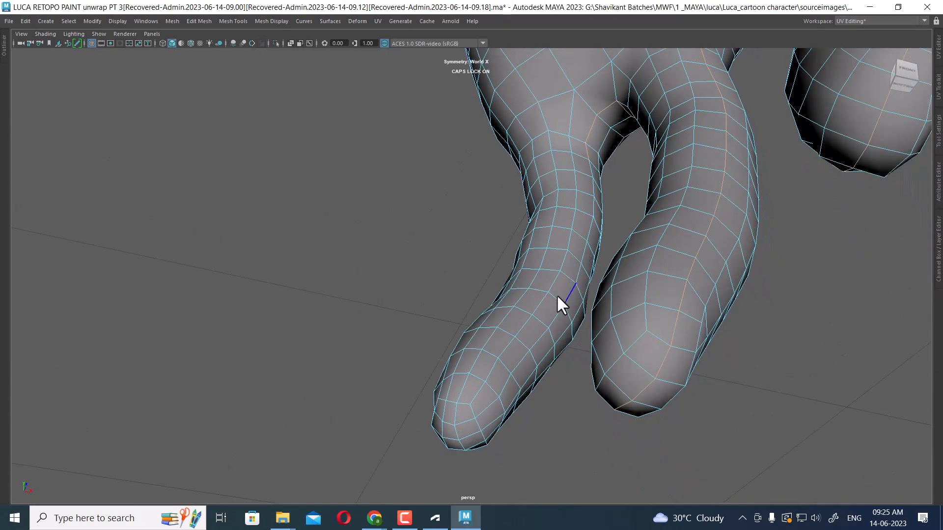
{"action": "left_click_drag", "start_coordinate": [478, 390], "coordinate": [539, 362], "text": "alt"}
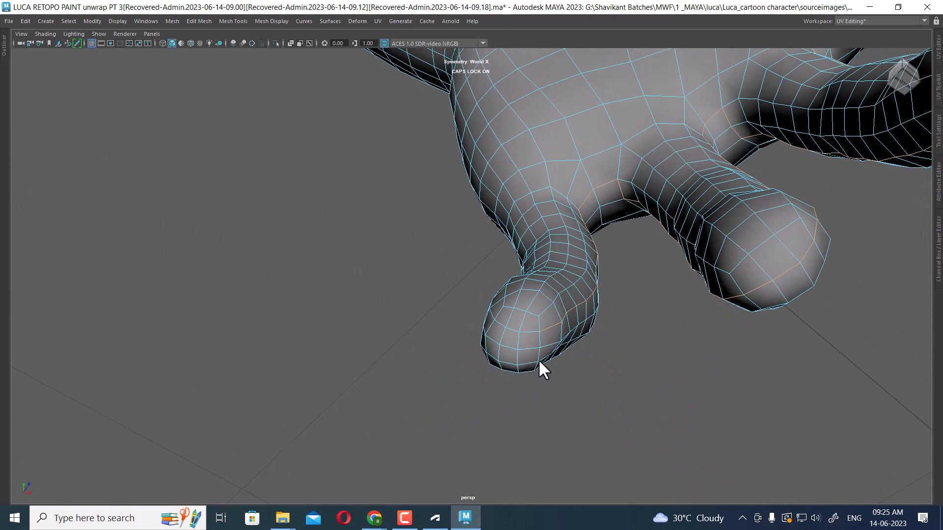
{"action": "left_click_drag", "start_coordinate": [501, 326], "coordinate": [533, 359], "text": "alt"}
{"action": "left_click_drag", "start_coordinate": [508, 361], "coordinate": [484, 347], "text": "alt"}
{"action": "left_click_drag", "start_coordinate": [542, 413], "coordinate": [486, 398], "text": "alt"}
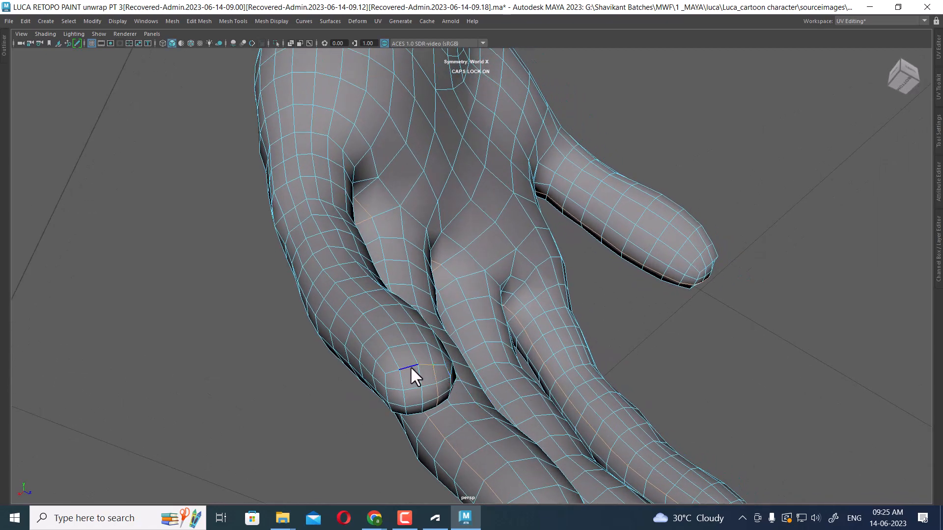
{"action": "left_click_drag", "start_coordinate": [403, 358], "coordinate": [450, 420], "text": "alt"}
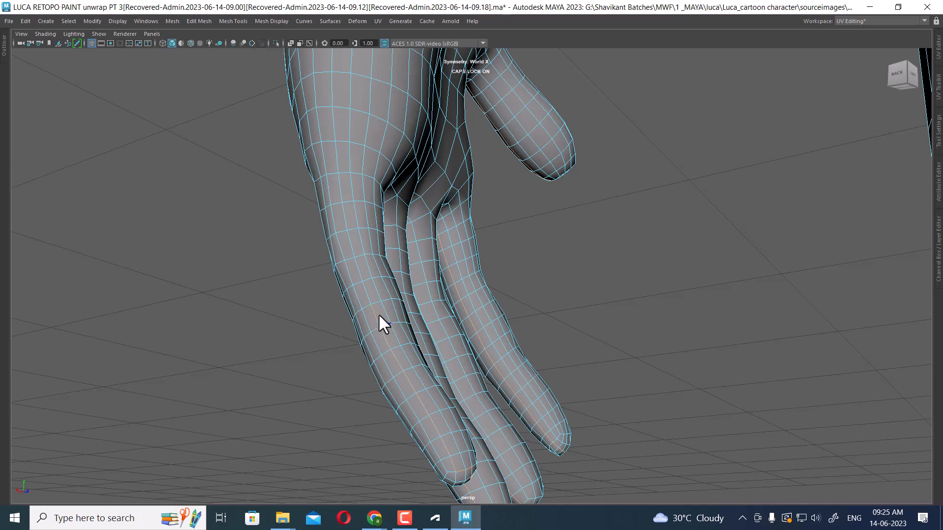
{"action": "left_click_drag", "start_coordinate": [378, 314], "coordinate": [377, 267], "text": "alt"}
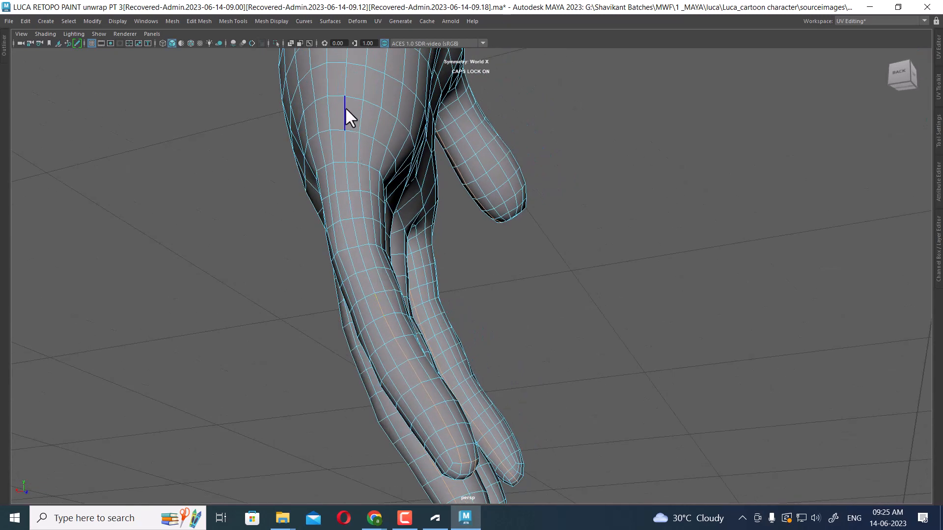
{"action": "middle_click_drag", "start_coordinate": [352, 126], "coordinate": [377, 213], "text": "alt"}
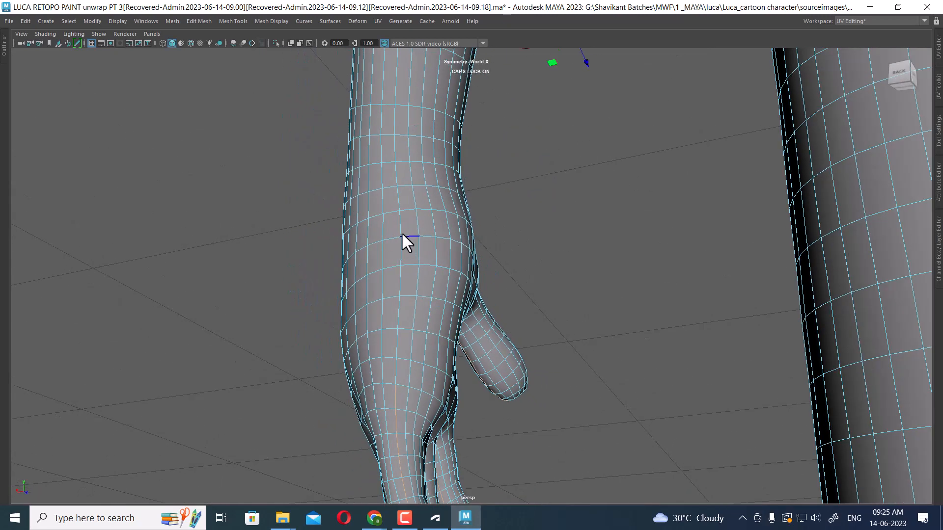
{"action": "left_click_drag", "start_coordinate": [467, 284], "coordinate": [456, 195], "text": "alt"}
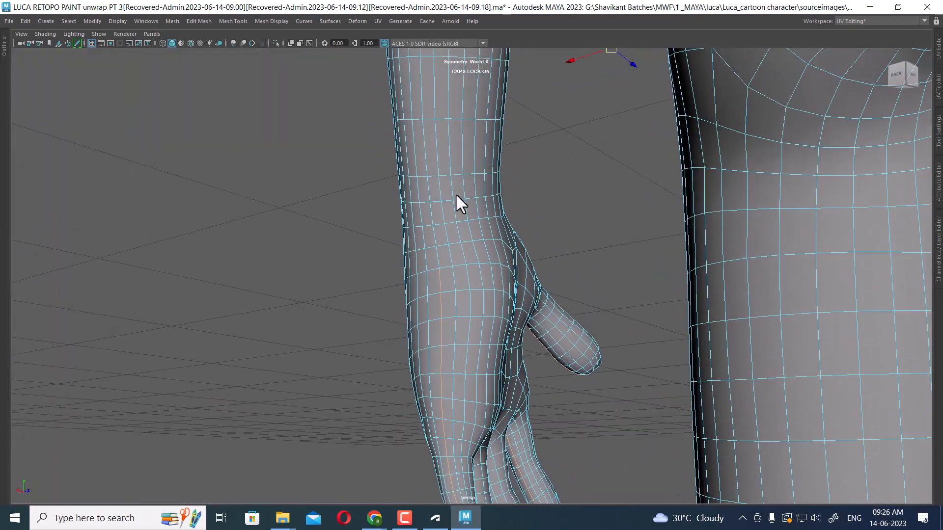
{"action": "left_click_drag", "start_coordinate": [423, 145], "coordinate": [462, 145], "text": "alt"}
{"action": "scroll", "coordinate": [461, 143], "scroll_direction": "down", "scroll_amount": 4}
{"action": "middle_click_drag", "start_coordinate": [461, 143], "coordinate": [490, 181], "text": "alt"}
{"action": "left_click_drag", "start_coordinate": [491, 182], "coordinate": [466, 181], "text": "alt"}
{"action": "middle_click_drag", "start_coordinate": [465, 181], "coordinate": [487, 256], "text": "alt"}
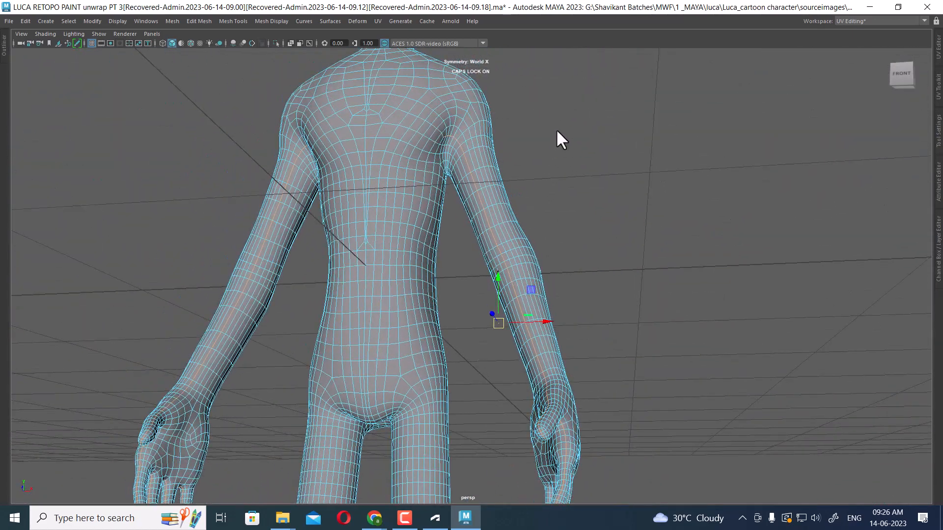
{"action": "left_click_drag", "start_coordinate": [586, 104], "coordinate": [388, 237], "text": "ctrl"}
{"action": "left_click_drag", "start_coordinate": [569, 186], "coordinate": [554, 343], "text": "ctrl"}
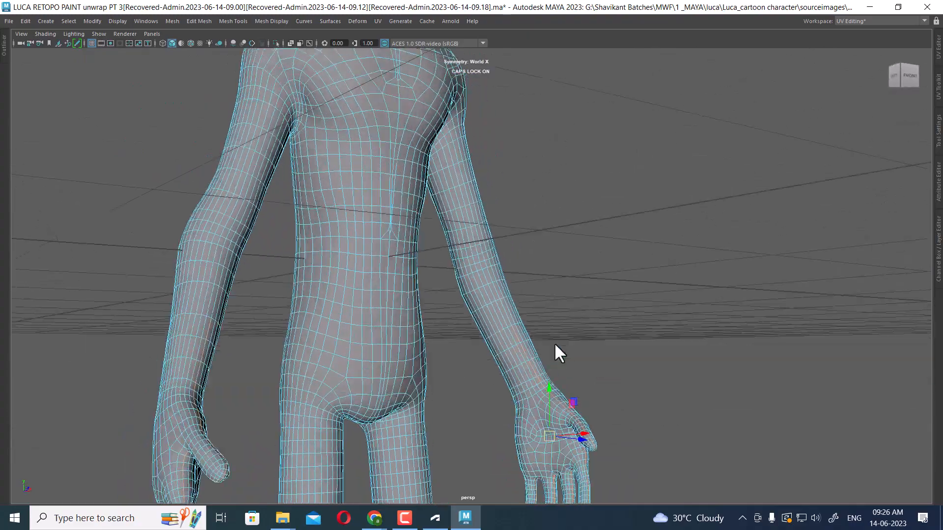
{"action": "scroll", "coordinate": [509, 323], "scroll_direction": "up", "scroll_amount": 5}
{"action": "middle_click_drag", "start_coordinate": [565, 386], "coordinate": [544, 318], "text": "alt"}
{"action": "left_click_drag", "start_coordinate": [481, 249], "coordinate": [478, 252], "text": "ctrl"}
{"action": "left_click_drag", "start_coordinate": [479, 253], "coordinate": [434, 311], "text": "alt"}
{"action": "scroll", "coordinate": [434, 310], "scroll_direction": "down", "scroll_amount": 3}
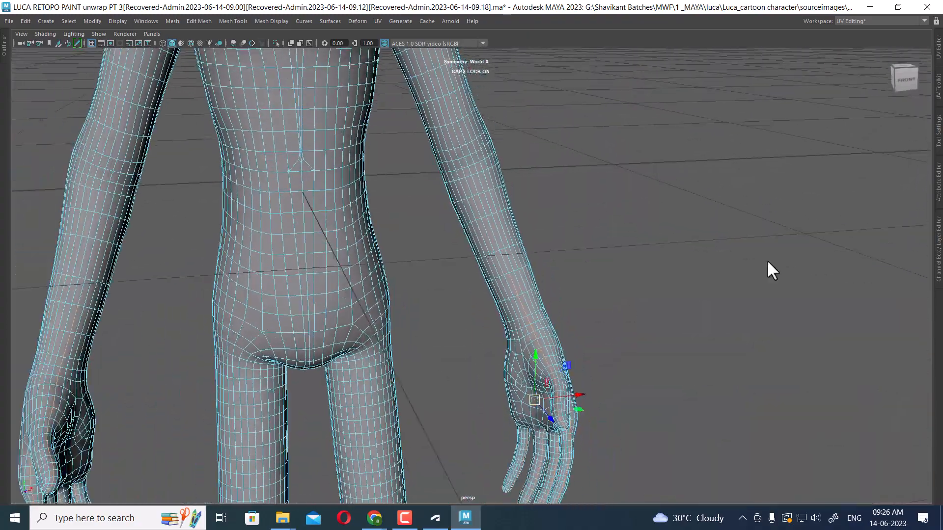
Open the UV Editor beside the viewport and frame the body's UV layout
{"action": "left_click", "coordinate": [938, 57]}
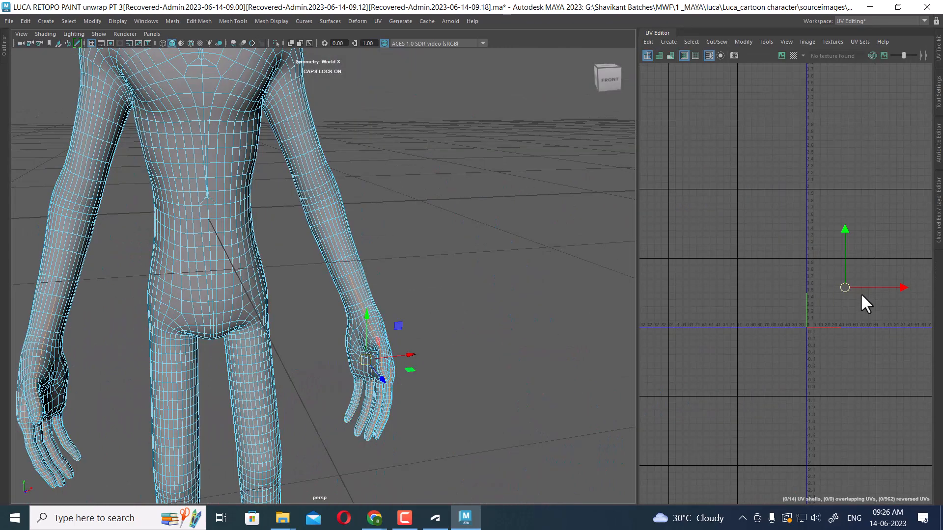
{"action": "scroll", "coordinate": [352, 320], "scroll_direction": "up", "scroll_amount": 4}
{"action": "middle_click_drag", "start_coordinate": [400, 317], "coordinate": [367, 231], "text": "alt"}
{"action": "scroll", "coordinate": [370, 319], "scroll_direction": "up", "scroll_amount": 2}
{"action": "middle_click_drag", "start_coordinate": [800, 312], "coordinate": [699, 261], "text": "alt"}
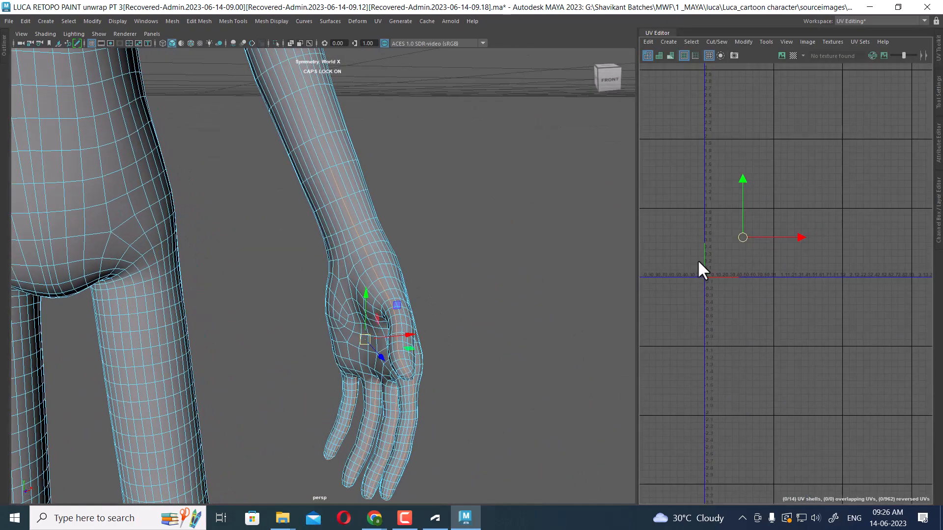
{"action": "key", "text": "f"}
{"action": "middle_click_drag", "start_coordinate": [849, 297], "coordinate": [727, 195], "text": "alt"}
{"action": "scroll", "coordinate": [780, 249], "scroll_direction": "up", "scroll_amount": 1}
{"action": "scroll", "coordinate": [780, 249], "scroll_direction": "up", "scroll_amount": 2}
{"action": "scroll", "coordinate": [727, 195], "scroll_direction": "up", "scroll_amount": 2}
{"action": "left_click_drag", "start_coordinate": [861, 211], "coordinate": [743, 350], "text": "ctrl"}
{"action": "middle_click_drag", "start_coordinate": [759, 340], "coordinate": [856, 190], "text": "alt"}
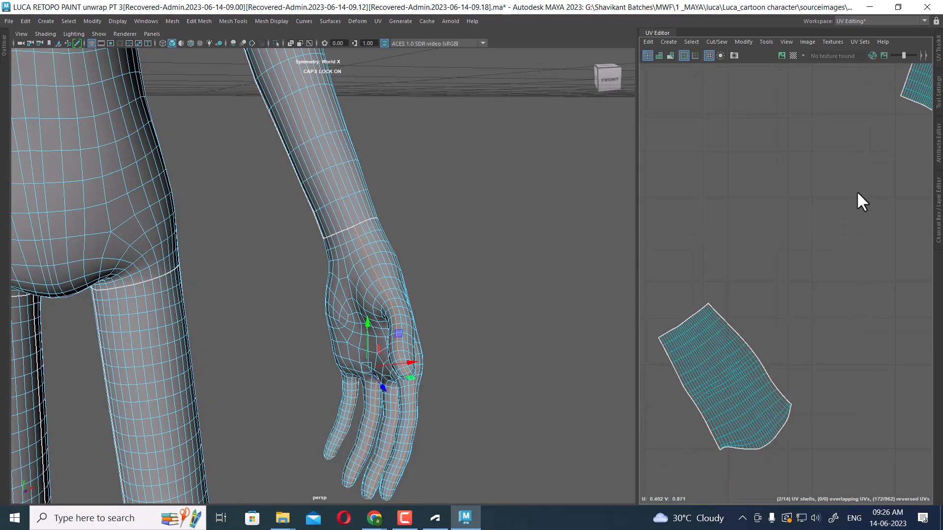
{"action": "middle_click_drag", "start_coordinate": [771, 201], "coordinate": [822, 372], "text": "alt"}
{"action": "middle_click_drag", "start_coordinate": [728, 93], "coordinate": [785, 324], "text": "alt"}
{"action": "scroll", "coordinate": [785, 331], "scroll_direction": "up", "scroll_amount": 3}
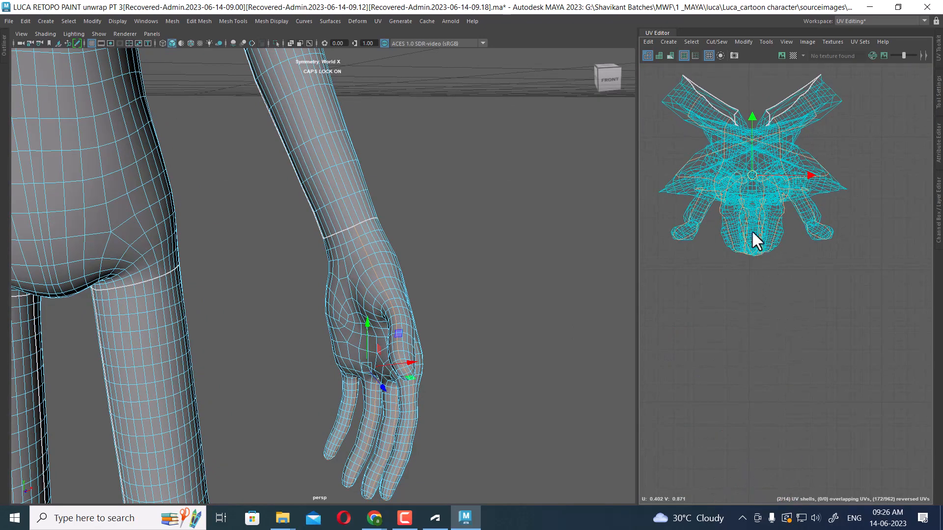
Select the UVs of both hand shells and move them to the upper right of the UV layout
{"action": "left_click_drag", "start_coordinate": [423, 317], "coordinate": [507, 278], "text": "alt"}
{"action": "right_click_drag", "start_coordinate": [851, 154], "coordinate": [712, 212], "text": "ctrl"}
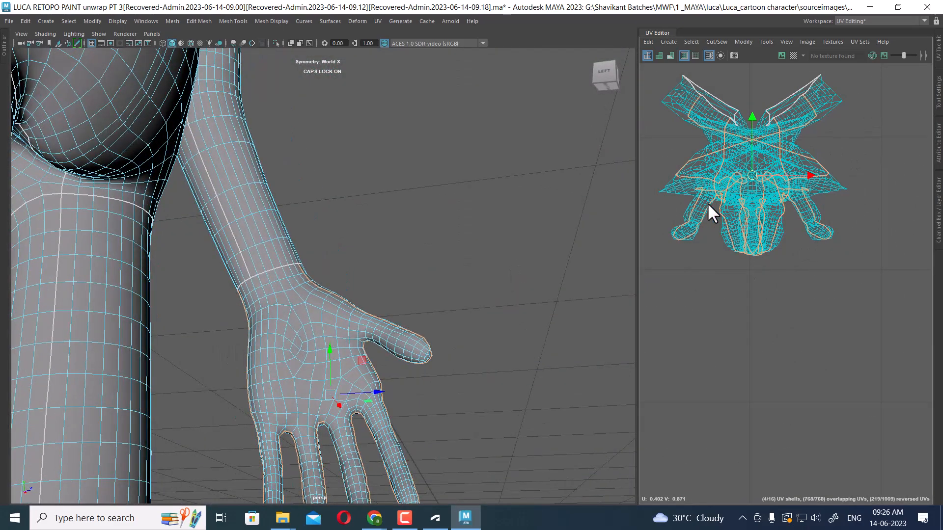
{"action": "scroll", "coordinate": [309, 302], "scroll_direction": "down", "scroll_amount": 3}
{"action": "left_click_drag", "start_coordinate": [309, 302], "coordinate": [260, 329], "text": "alt"}
{"action": "scroll", "coordinate": [434, 334], "scroll_direction": "down", "scroll_amount": 5}
{"action": "right_click_drag", "start_coordinate": [766, 256], "coordinate": [670, 261], "text": "alt"}
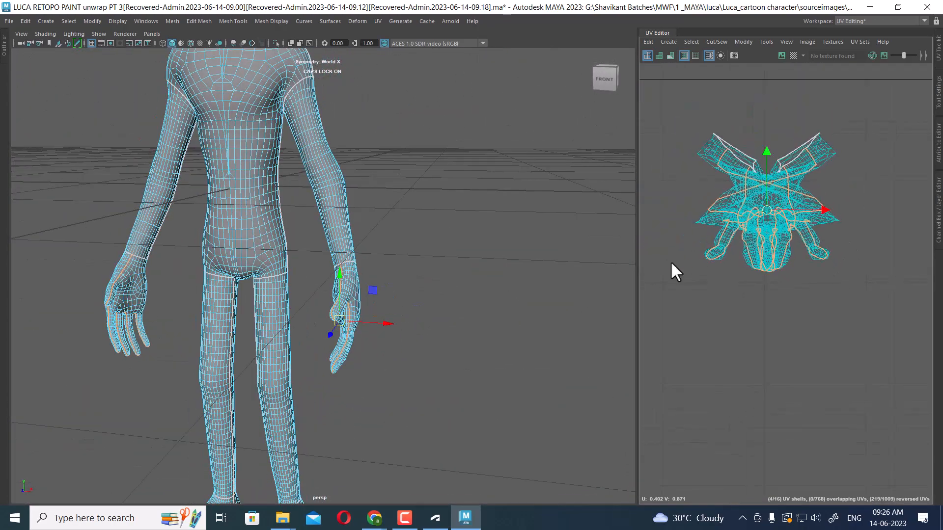
{"action": "left_click_drag", "start_coordinate": [638, 250], "coordinate": [471, 248]}
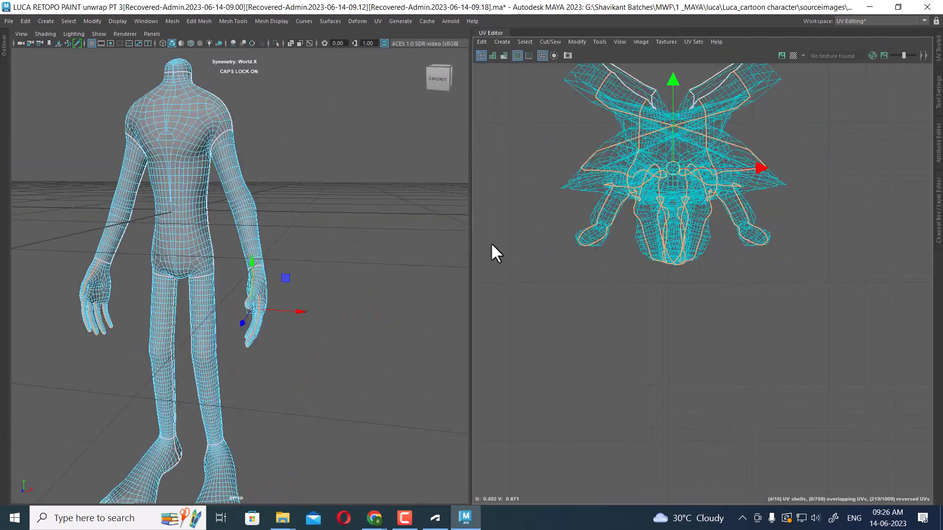
{"action": "right_click_drag", "start_coordinate": [752, 260], "coordinate": [681, 266], "text": "alt"}
{"action": "middle_click_drag", "start_coordinate": [680, 266], "coordinate": [787, 302], "text": "alt"}
{"action": "right_click_drag", "start_coordinate": [786, 303], "coordinate": [826, 262], "text": "alt"}
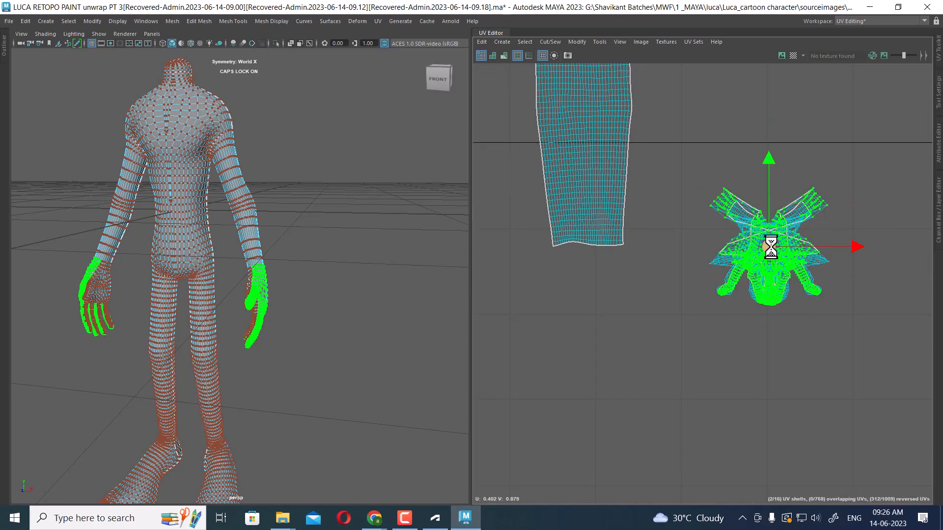
{"action": "left_click_drag", "start_coordinate": [769, 246], "coordinate": [834, 98]}
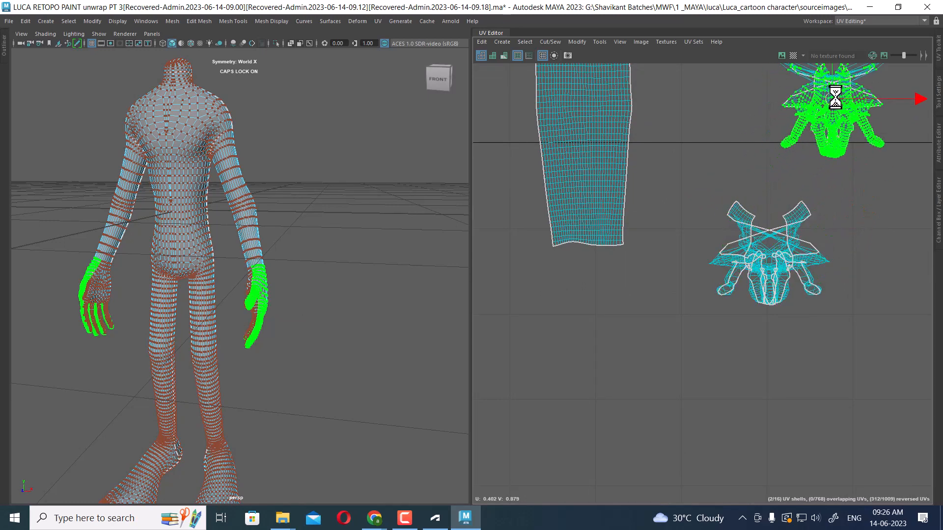
Select the left hand UV shell and apply Unfold to it
{"action": "left_click", "coordinate": [769, 269]}
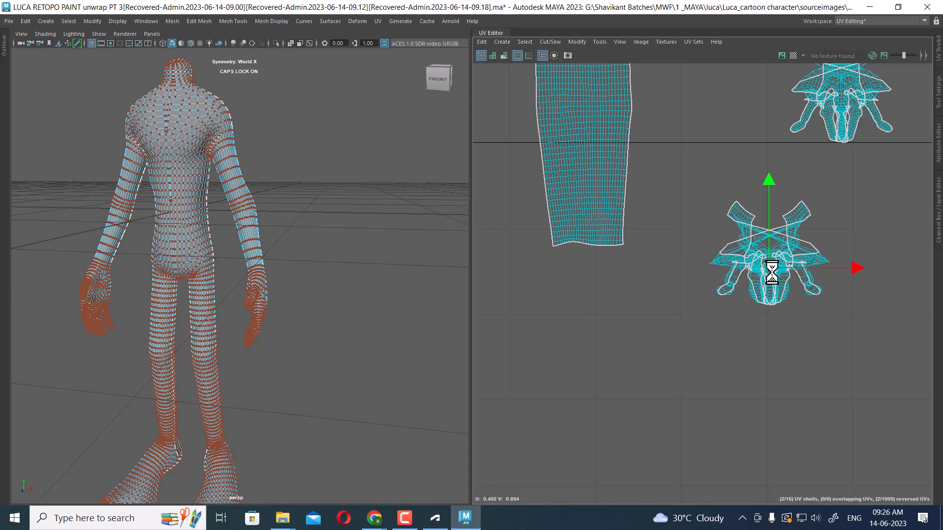
{"action": "left_click_drag", "start_coordinate": [770, 256], "coordinate": [713, 348]}
{"action": "left_click_drag", "start_coordinate": [339, 339], "coordinate": [407, 337], "text": "alt"}
{"action": "middle_click_drag", "start_coordinate": [793, 293], "coordinate": [769, 205], "text": "alt"}
{"action": "right_click_drag", "start_coordinate": [764, 201], "coordinate": [793, 273], "text": "alt"}
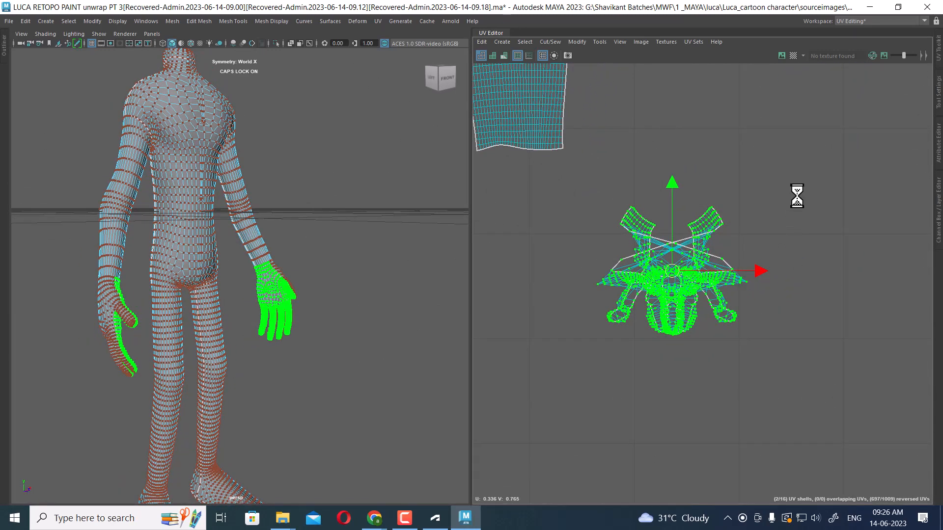
{"action": "right_click_drag", "start_coordinate": [797, 196], "coordinate": [564, 213], "text": "shift"}
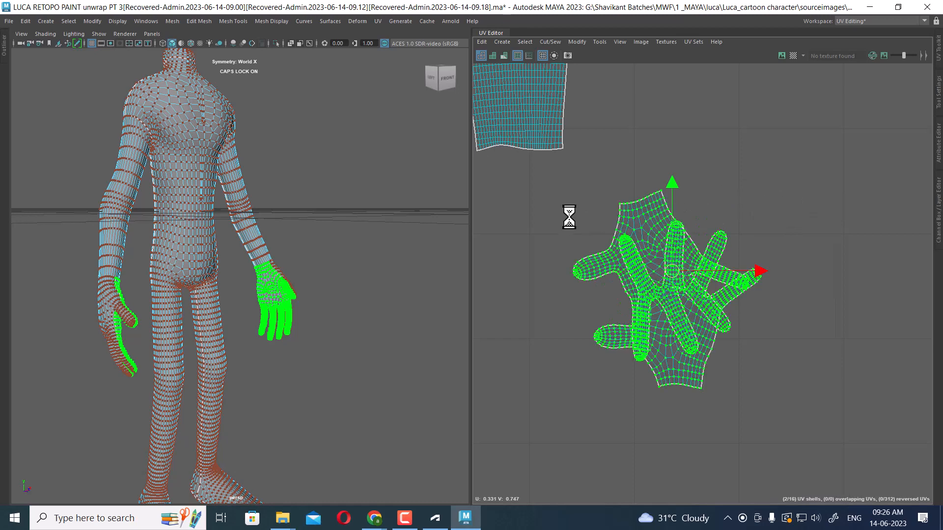
Move the unfolded hand shell lower and unfold the other hand's UV shell
{"action": "right_click_drag", "start_coordinate": [829, 301], "coordinate": [686, 322], "text": "alt"}
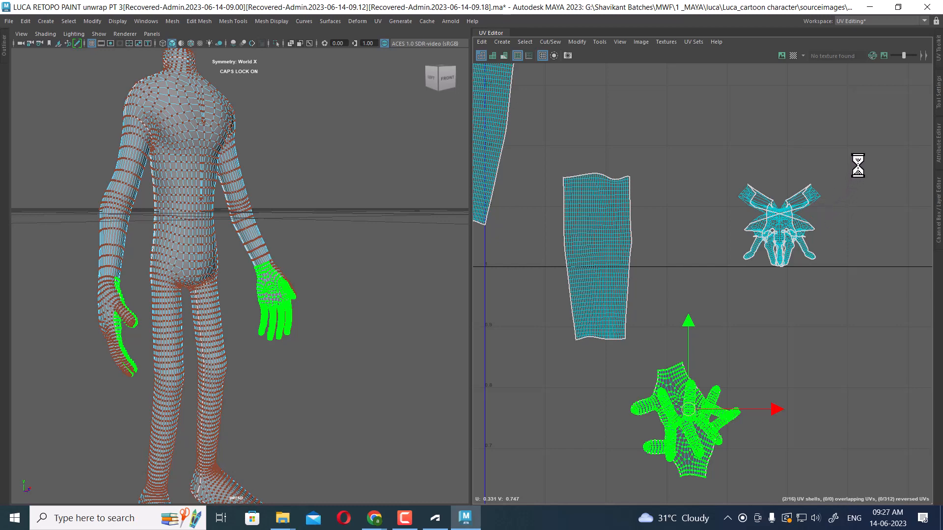
{"action": "right_click_drag", "start_coordinate": [845, 174], "coordinate": [531, 186], "text": "shift"}
{"action": "scroll", "coordinate": [688, 299], "scroll_direction": "down", "scroll_amount": 4}
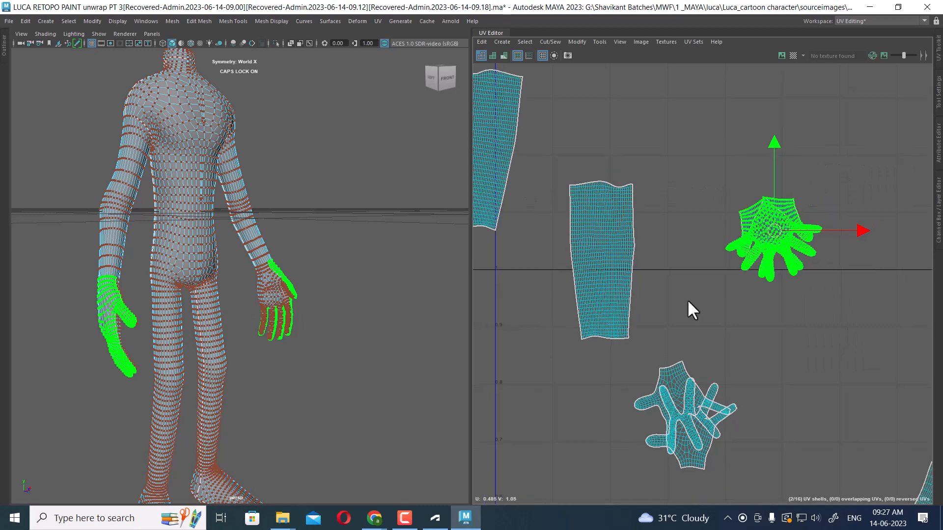
Select the whole body mesh together with all of its UV shells
{"action": "scroll", "coordinate": [665, 265], "scroll_direction": "down", "scroll_amount": 6}
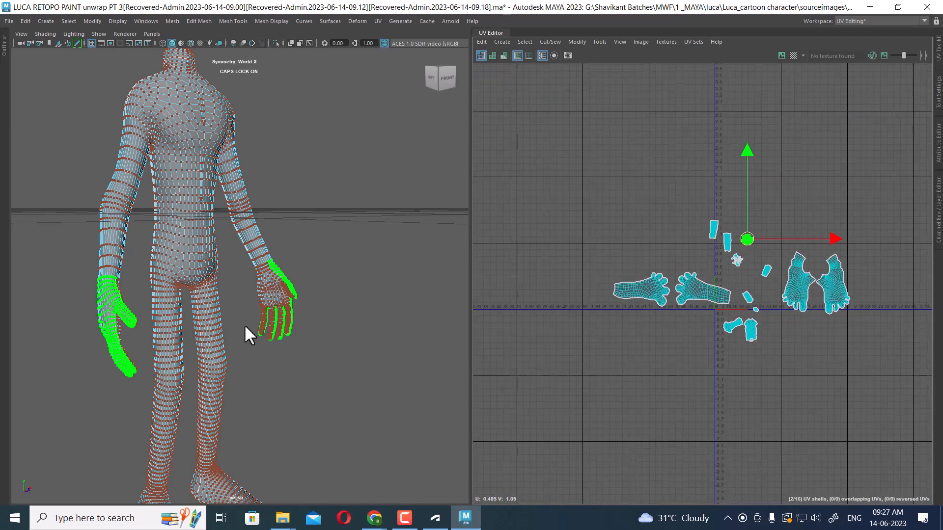
{"action": "left_click_drag", "start_coordinate": [243, 325], "coordinate": [407, 305], "text": "alt"}
{"action": "right_click_drag", "start_coordinate": [809, 194], "coordinate": [879, 184]}
{"action": "left_click_drag", "start_coordinate": [911, 150], "coordinate": [505, 436]}
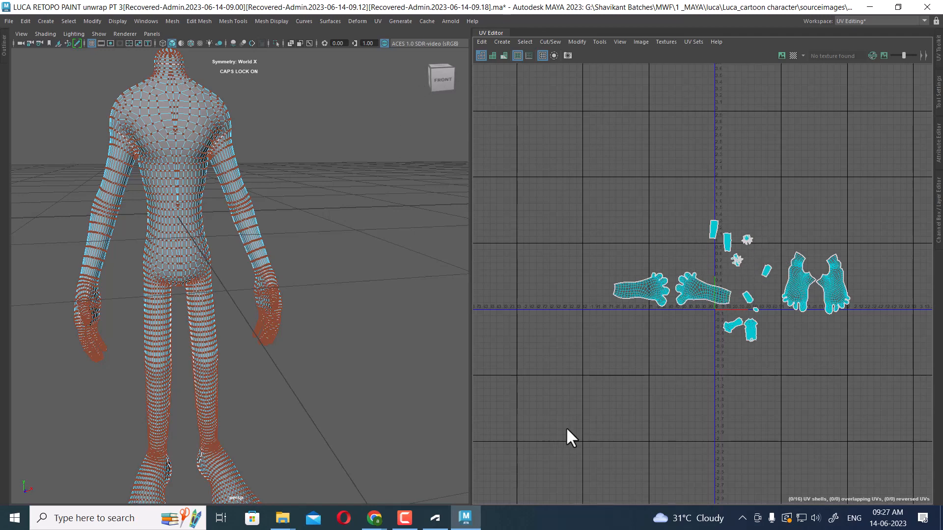
{"action": "left_click", "coordinate": [407, 521]}
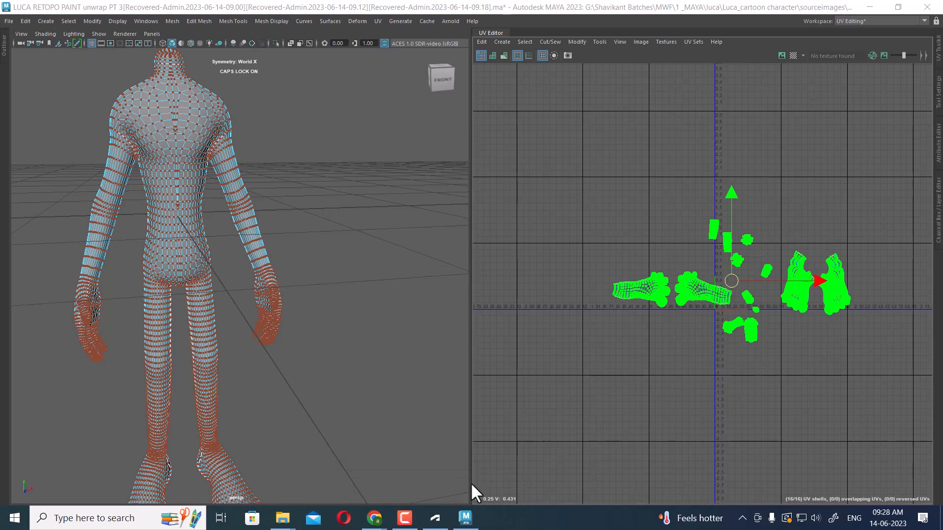
{"action": "left_click", "coordinate": [406, 518]}
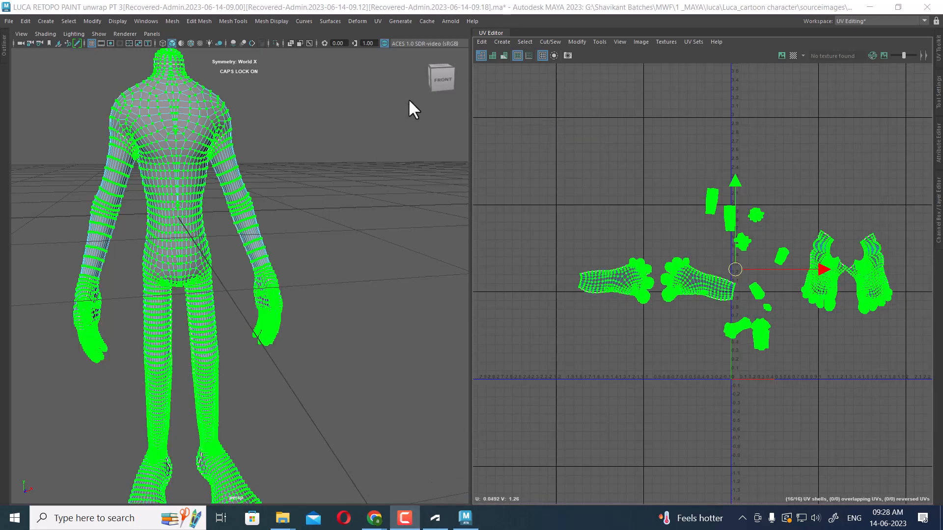
Open Save Scene As and point the dialog to the project's sourceimages folder by pasting its path
{"action": "left_click", "coordinate": [10, 17]}
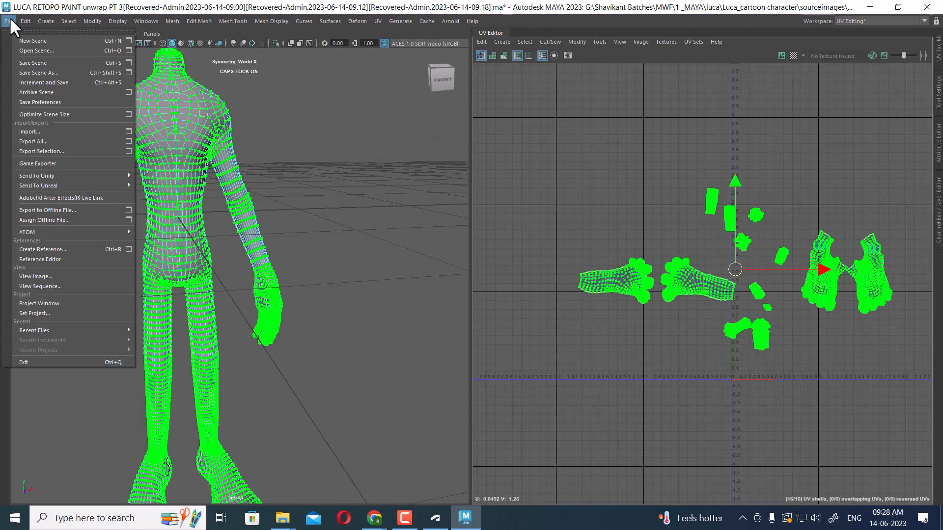
{"action": "left_click", "coordinate": [51, 72]}
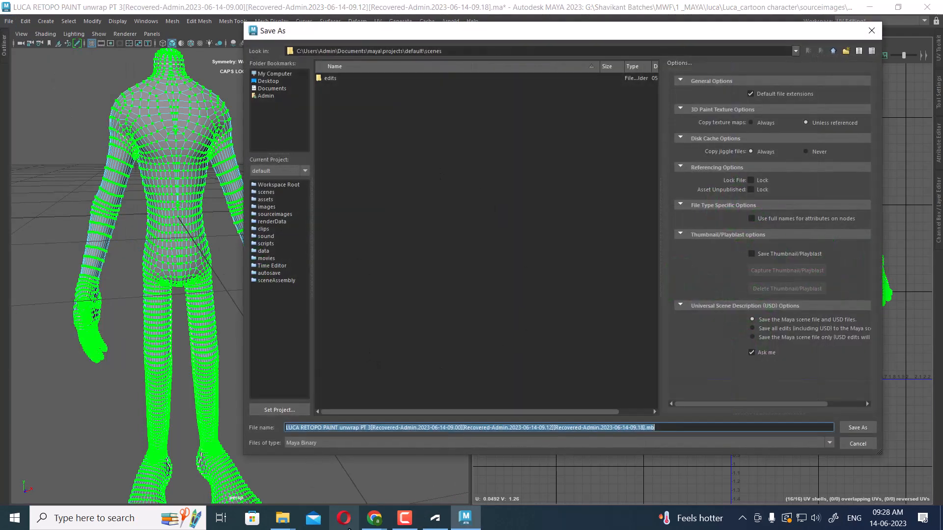
{"action": "mouse_move", "coordinate": [287, 524]}
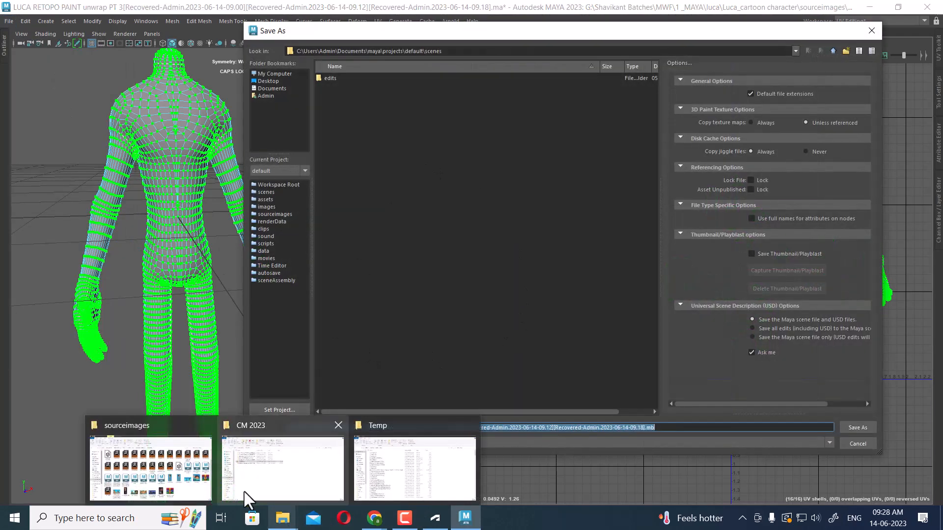
{"action": "left_click", "coordinate": [182, 472]}
{"action": "left_click", "coordinate": [515, 95]}
{"action": "key", "text": "ctrl+c"}
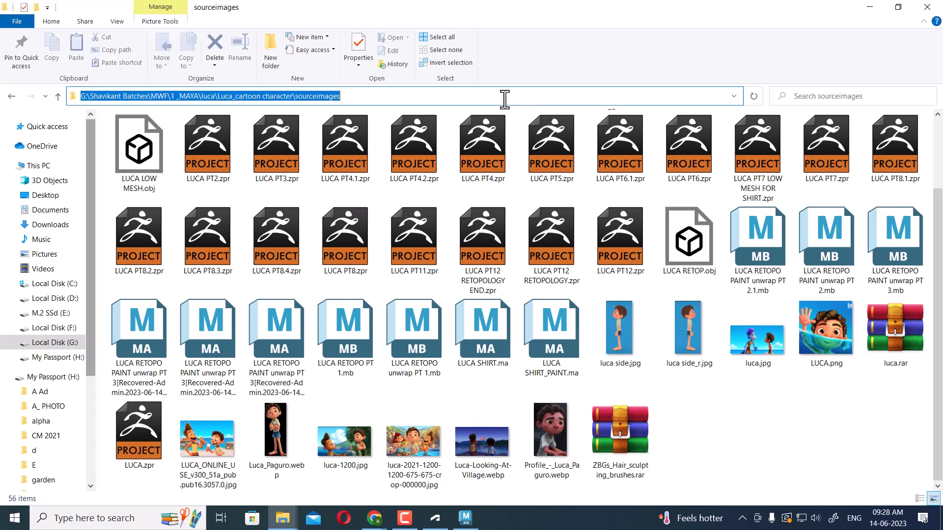
{"action": "left_click", "coordinate": [870, 7]}
{"action": "key", "text": "ctrl+v"}
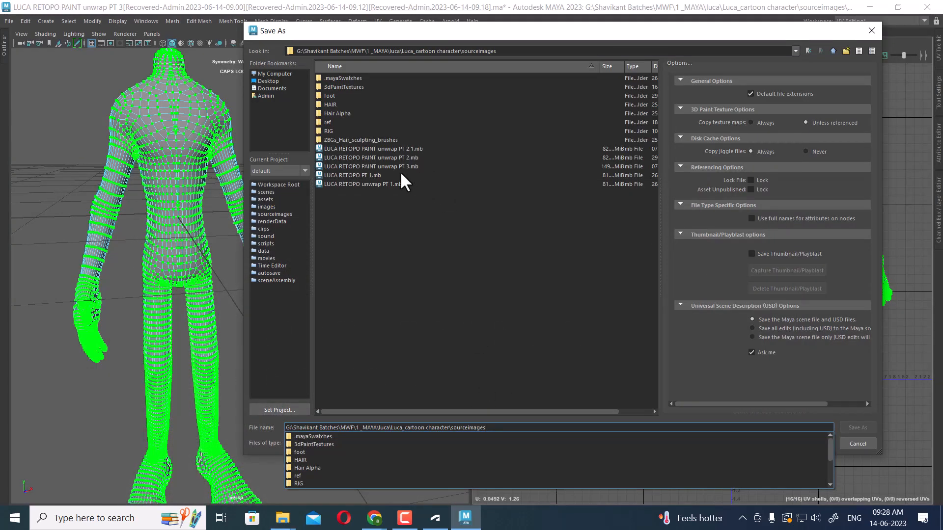
Name the scene file LUCA RETOPO CHARACTER unwrap PT 4.mb and save it
{"action": "left_click", "coordinate": [391, 167]}
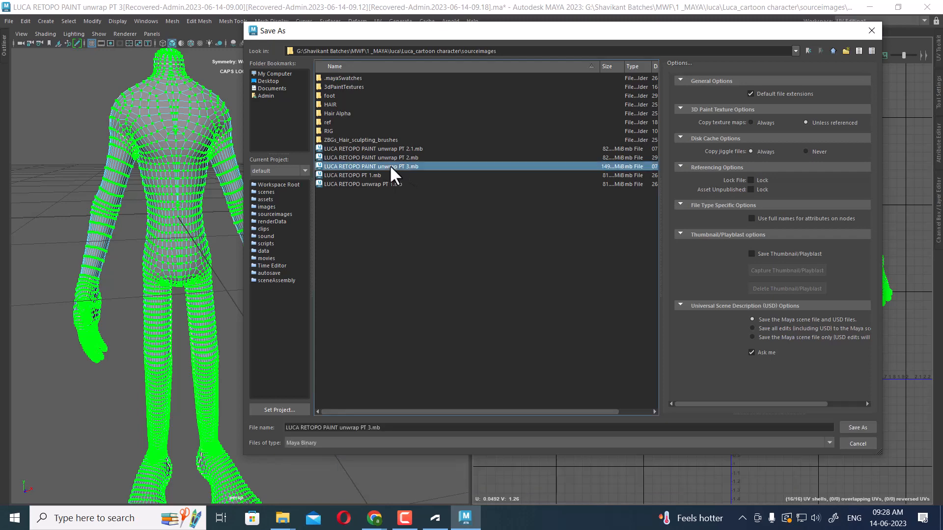
{"action": "left_click", "coordinate": [376, 427]}
{"action": "key", "text": "BackSpace"}
{"action": "type", "text": "4"}
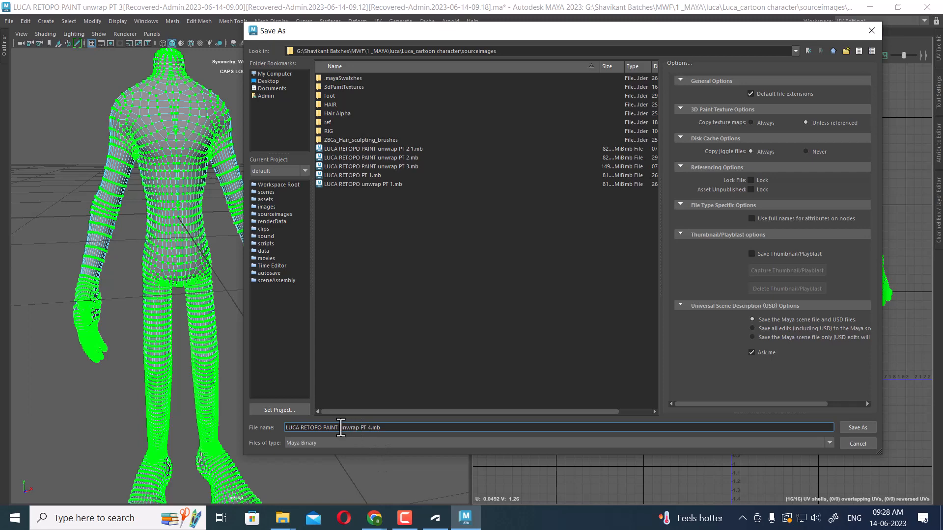
{"action": "key", "text": "BackSpace"}
{"action": "key", "text": "BackSpace"}
{"action": "key", "text": "BackSpace"}
{"action": "key", "text": "BackSpace"}
{"action": "key", "text": "BackSpace"}
{"action": "key", "text": "BackSpace"}
{"action": "type", "text": "CHARA"}
{"action": "key", "text": "Return"}
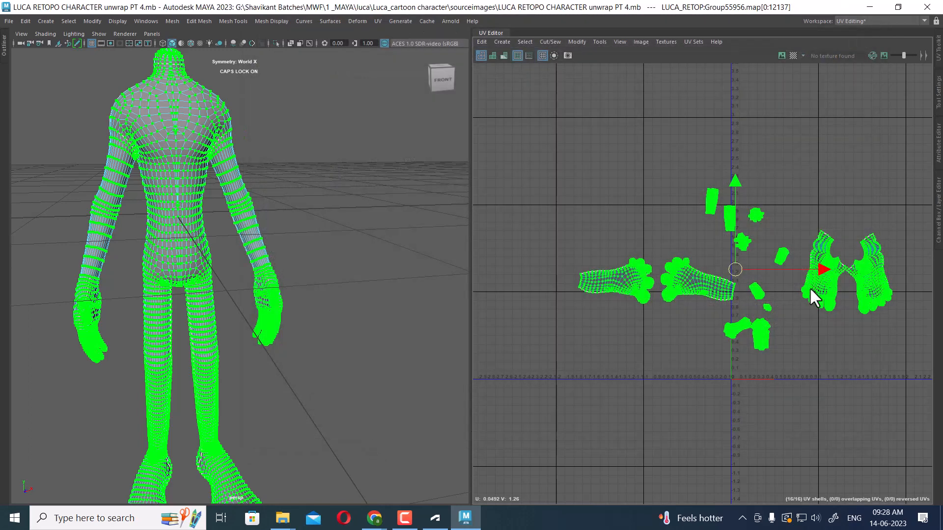
Apply Layout to all selected UV shells so they pack into the 0–1 UV space
{"action": "scroll", "coordinate": [781, 299], "scroll_direction": "down", "scroll_amount": 1}
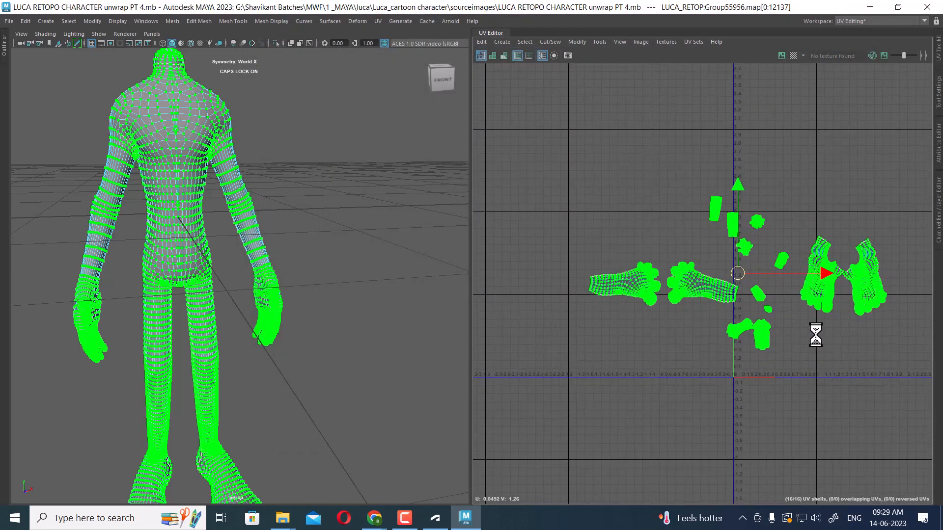
{"action": "scroll", "coordinate": [786, 252], "scroll_direction": "up", "scroll_amount": 1}
{"action": "right_click", "coordinate": [808, 190], "text": "shift"}
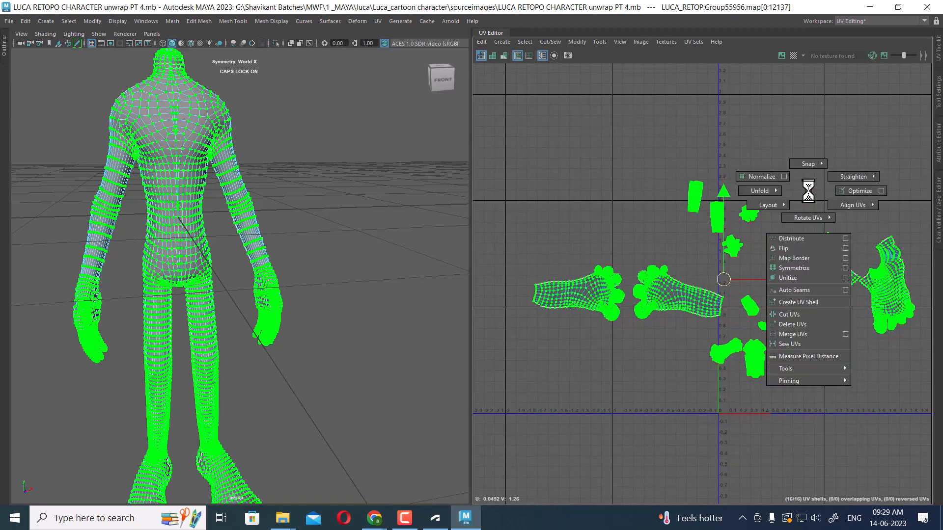
{"action": "right_click_drag", "start_coordinate": [808, 191], "coordinate": [761, 221], "text": "shift"}
{"action": "right_click_drag", "start_coordinate": [701, 243], "coordinate": [697, 243], "text": "shift"}
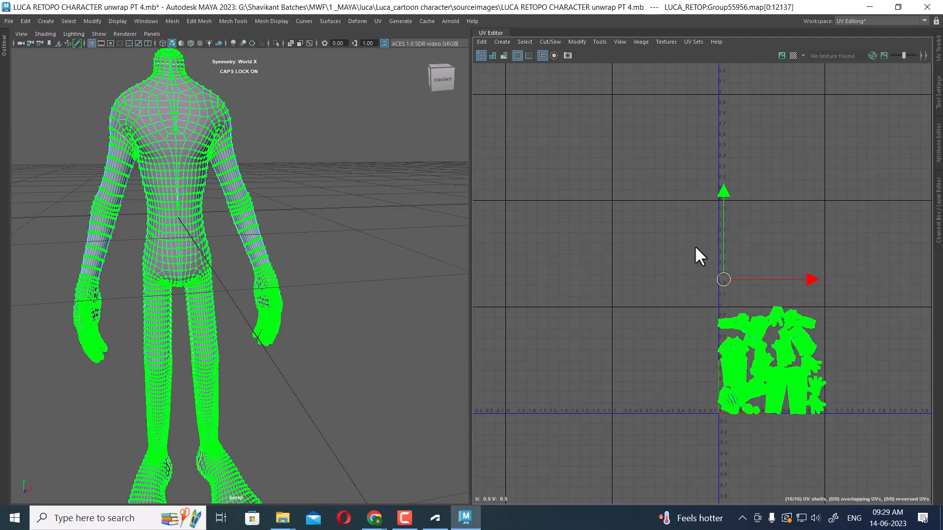
Open the UV Toolkit's Unfold section, select the front torso shell's centre edge loop and apply Straighten Shell
{"action": "key", "text": "f"}
{"action": "scroll", "coordinate": [815, 373], "scroll_direction": "up", "scroll_amount": 5}
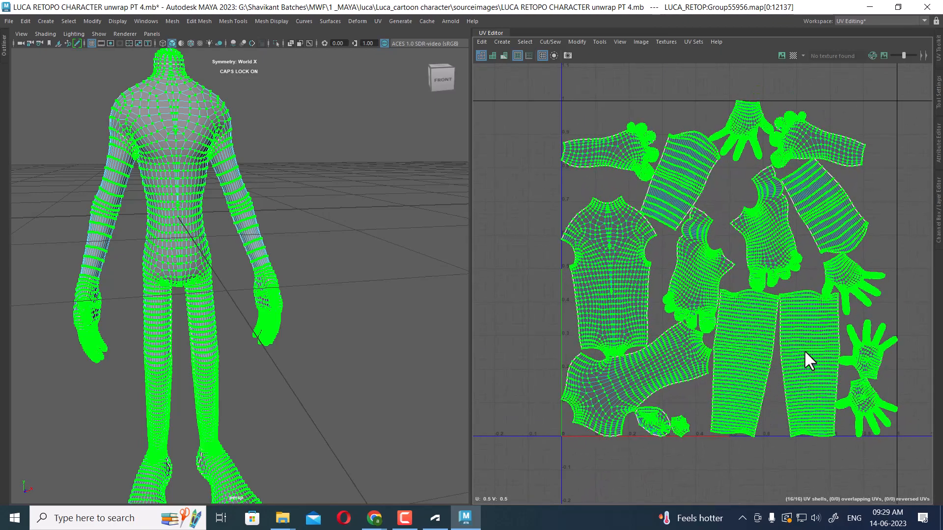
{"action": "scroll", "coordinate": [799, 283], "scroll_direction": "down", "scroll_amount": 3}
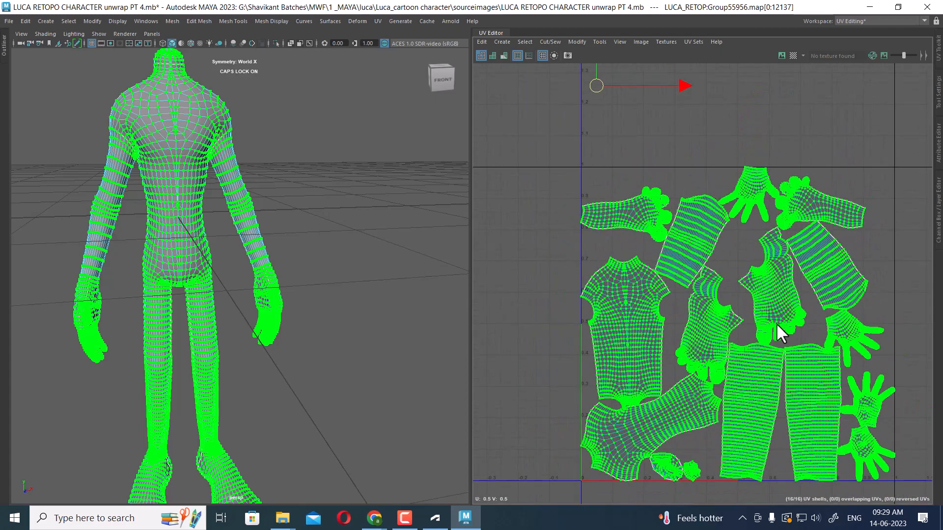
{"action": "scroll", "coordinate": [777, 247], "scroll_direction": "up", "scroll_amount": 6}
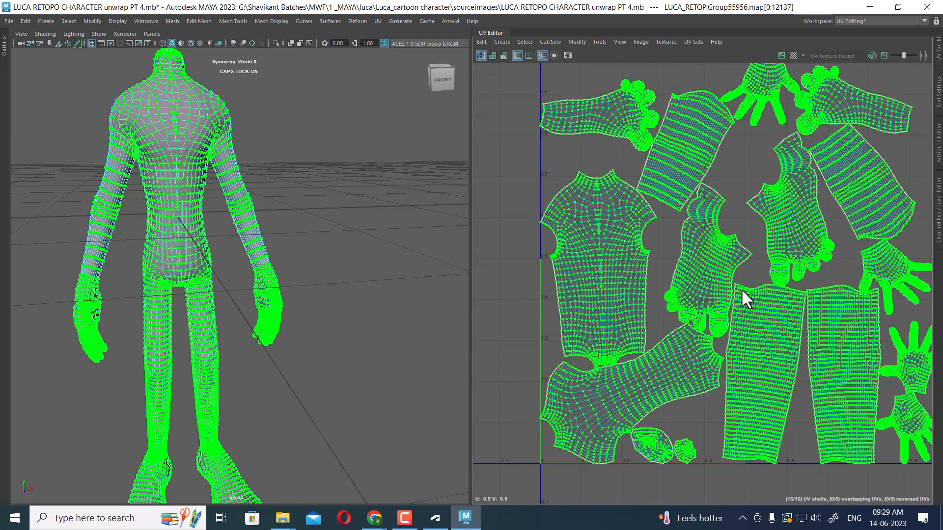
{"action": "scroll", "coordinate": [694, 263], "scroll_direction": "up", "scroll_amount": 2}
{"action": "middle_click_drag", "start_coordinate": [697, 177], "coordinate": [708, 221], "text": "alt"}
{"action": "right_click_drag", "start_coordinate": [703, 186], "coordinate": [703, 160]}
{"action": "left_click", "coordinate": [938, 58]}
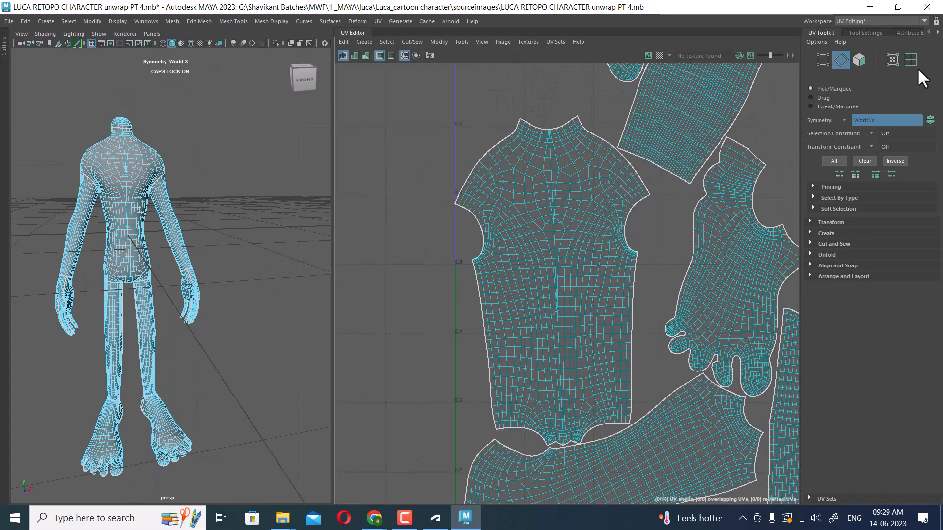
{"action": "left_click", "coordinate": [835, 255]}
{"action": "left_click", "coordinate": [552, 161]}
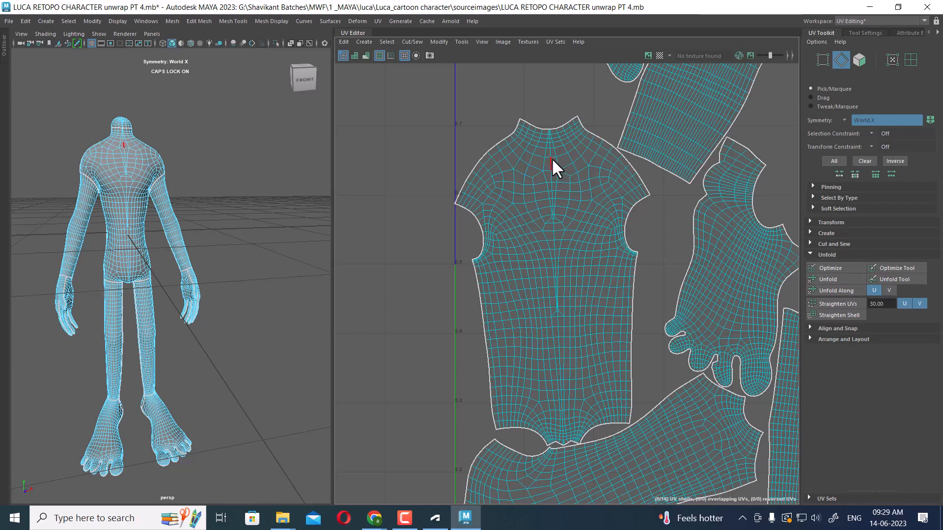
{"action": "double_click", "coordinate": [551, 160]}
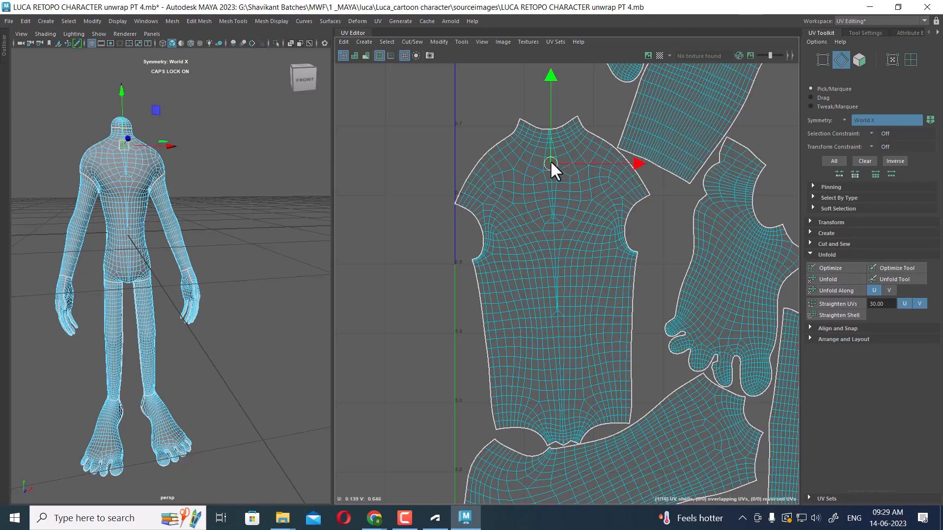
{"action": "left_click", "coordinate": [841, 316]}
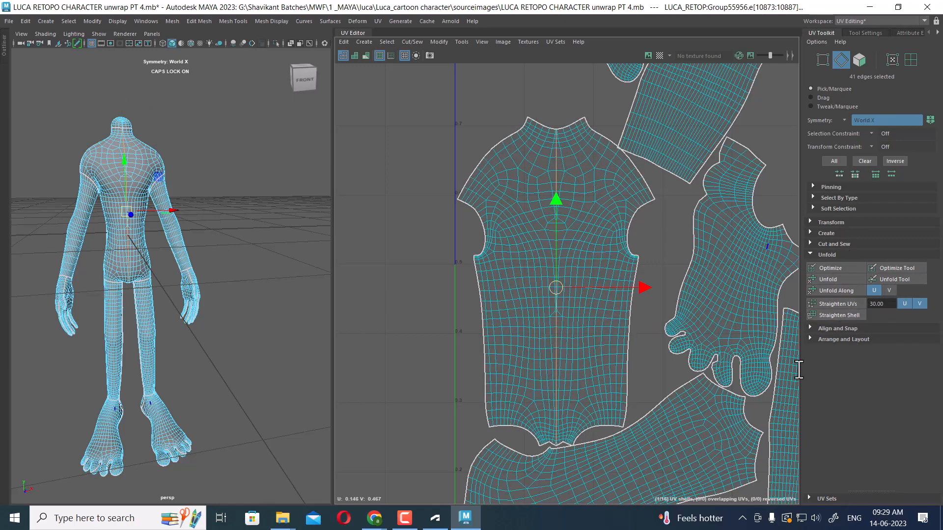
Select the back torso UV shell and rotate it upright
{"action": "middle_click_drag", "start_coordinate": [694, 370], "coordinate": [636, 239], "text": "alt"}
{"action": "right_click_drag", "start_coordinate": [637, 238], "coordinate": [582, 173], "text": "alt"}
{"action": "middle_click_drag", "start_coordinate": [582, 174], "coordinate": [609, 248], "text": "alt"}
{"action": "middle_click_drag", "start_coordinate": [642, 285], "coordinate": [553, 281], "text": "alt"}
{"action": "right_click_drag", "start_coordinate": [553, 280], "coordinate": [601, 269], "text": "alt"}
{"action": "scroll", "coordinate": [477, 394], "scroll_direction": "up", "scroll_amount": 2}
{"action": "middle_click_drag", "start_coordinate": [477, 394], "coordinate": [552, 289], "text": "alt"}
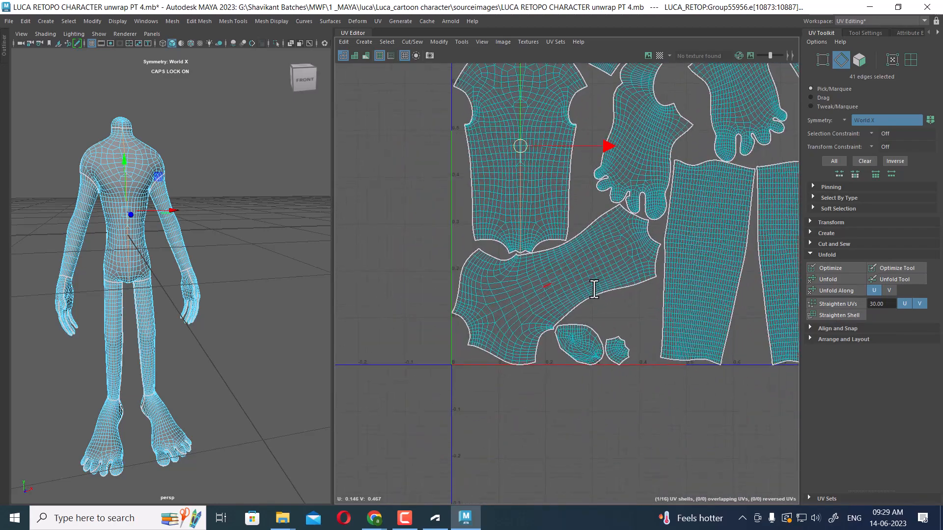
{"action": "double_click", "coordinate": [497, 311]}
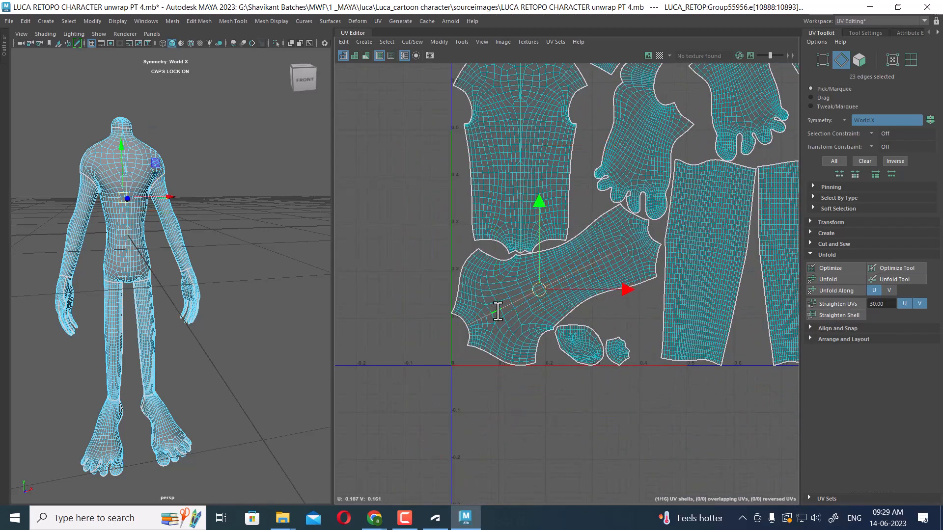
{"action": "scroll", "coordinate": [595, 233], "scroll_direction": "up", "scroll_amount": 1}
{"action": "scroll", "coordinate": [583, 283], "scroll_direction": "down", "scroll_amount": 4}
{"action": "middle_click_drag", "start_coordinate": [584, 283], "coordinate": [609, 211], "text": "alt"}
{"action": "scroll", "coordinate": [624, 219], "scroll_direction": "up", "scroll_amount": 3}
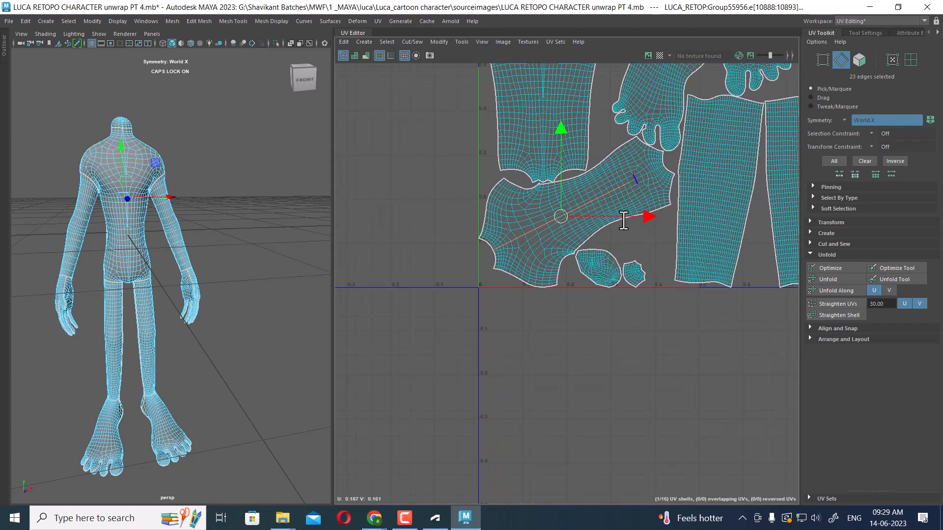
{"action": "right_click_drag", "start_coordinate": [630, 172], "coordinate": [682, 162]}
{"action": "left_click", "coordinate": [637, 181]}
{"action": "right_click_drag", "start_coordinate": [625, 189], "coordinate": [703, 235], "text": "ctrl"}
{"action": "key", "text": "e"}
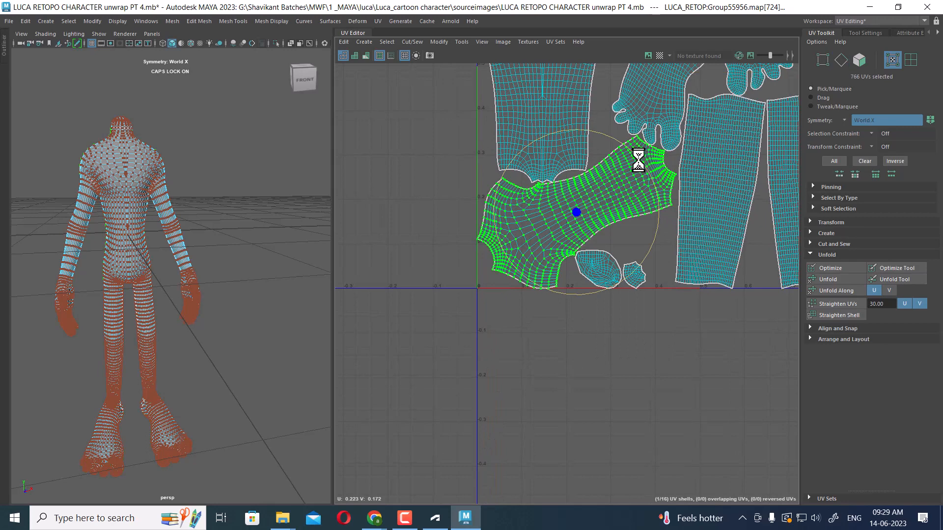
{"action": "left_click_drag", "start_coordinate": [638, 160], "coordinate": [627, 332]}
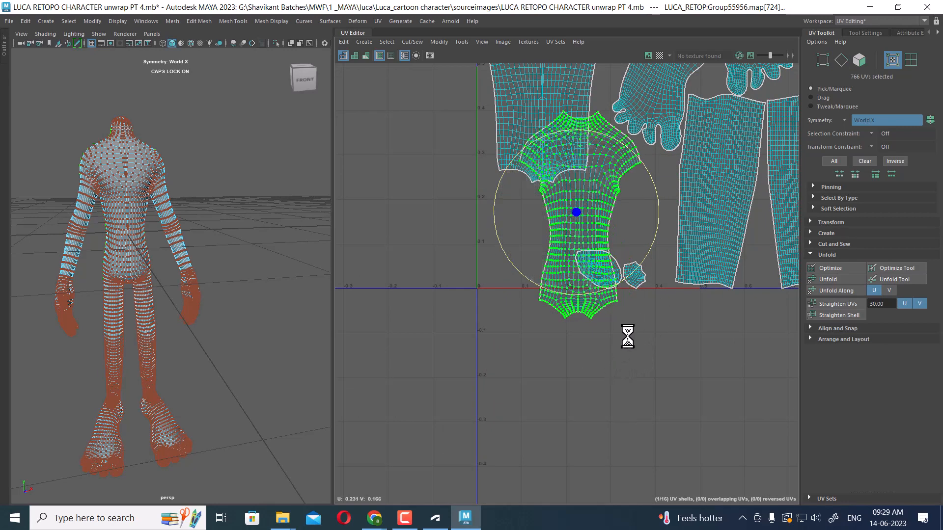
{"action": "middle_click_drag", "start_coordinate": [627, 333], "coordinate": [676, 364], "text": "alt"}
Move the back torso shell up beside the front torso shell
{"action": "key", "text": "w"}
{"action": "middle_click_drag", "start_coordinate": [647, 303], "coordinate": [709, 343], "text": "alt"}
{"action": "left_click_drag", "start_coordinate": [682, 316], "coordinate": [512, 179]}
{"action": "right_click_drag", "start_coordinate": [533, 179], "coordinate": [579, 101], "text": "alt"}
Select vertical edge loops on the back torso shell and apply Straighten UVs
{"action": "double_click", "coordinate": [505, 228]}
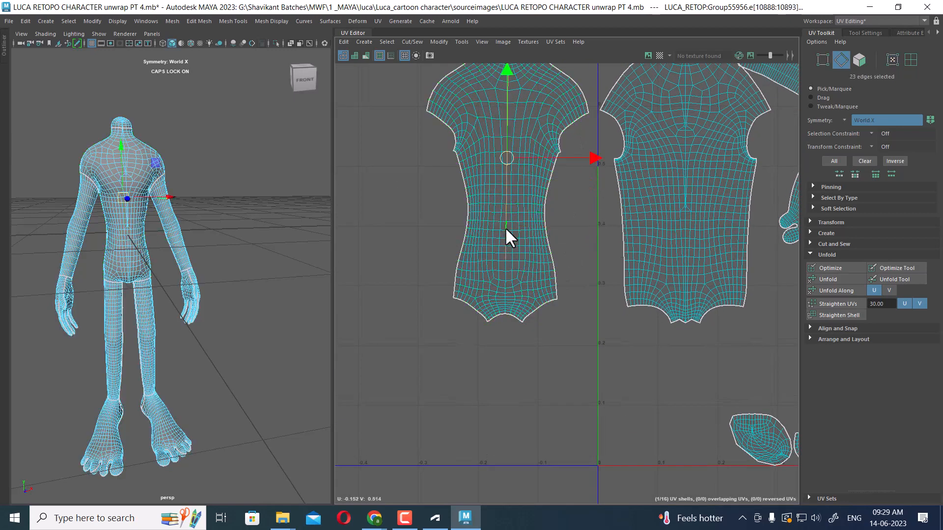
{"action": "double_click", "coordinate": [505, 268], "text": "shift"}
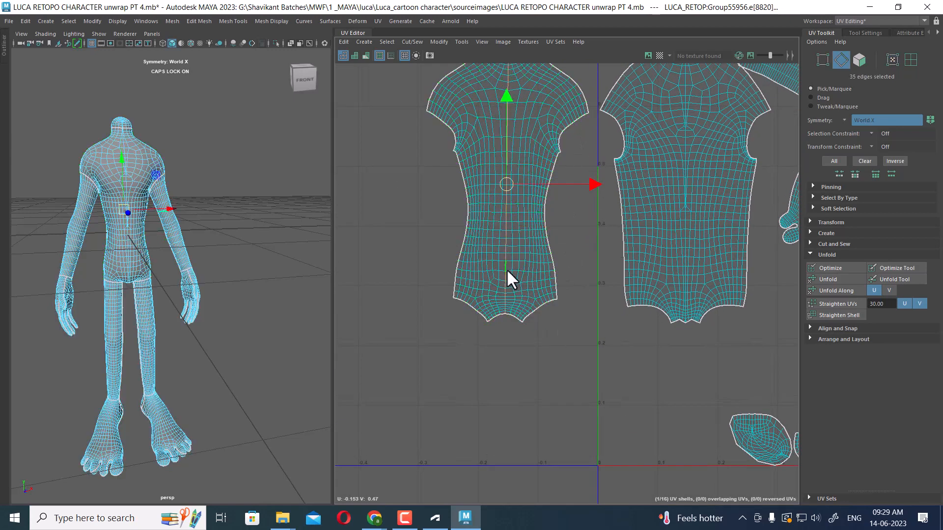
{"action": "left_click", "coordinate": [845, 302]}
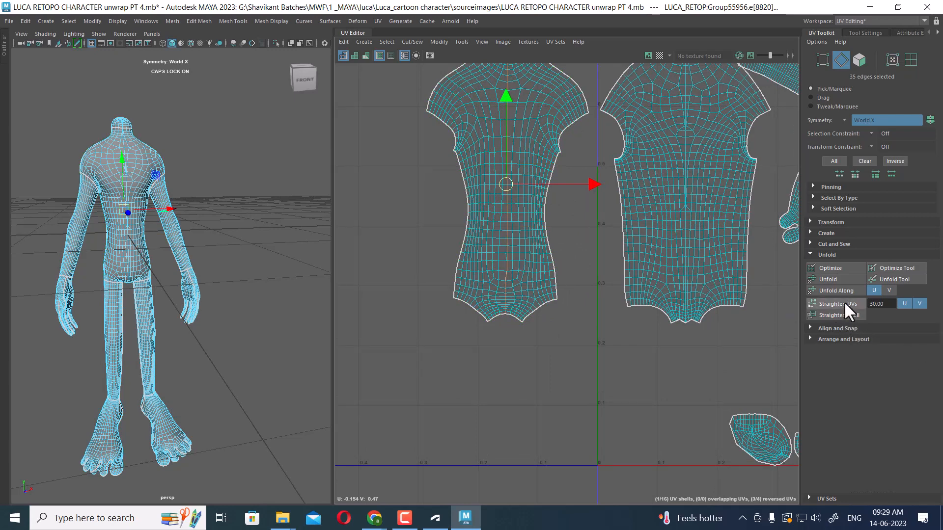
Inspect the back torso's edge flow in the viewport and the UV Editor
{"action": "scroll", "coordinate": [583, 423], "scroll_direction": "up", "scroll_amount": 8}
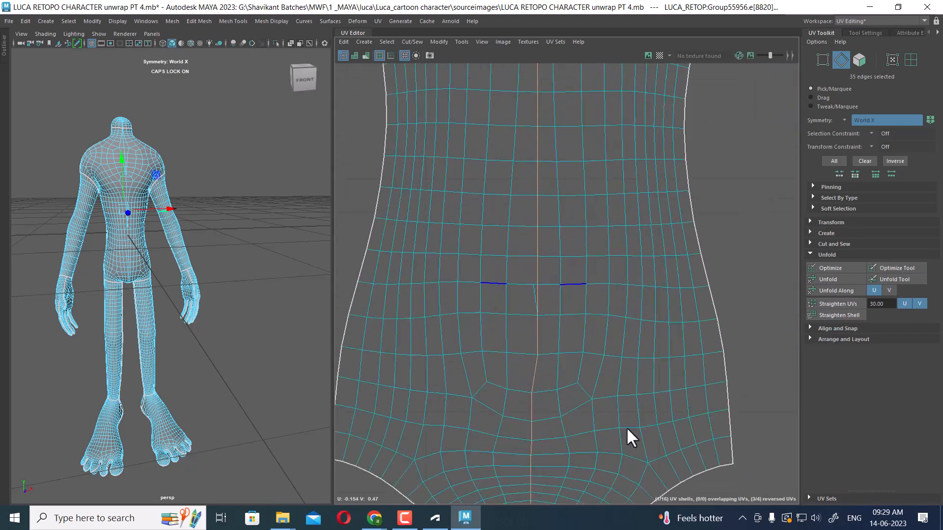
{"action": "right_click_drag", "start_coordinate": [213, 205], "coordinate": [290, 261], "text": "alt"}
{"action": "middle_click_drag", "start_coordinate": [159, 203], "coordinate": [273, 232], "text": "alt"}
{"action": "left_click_drag", "start_coordinate": [172, 207], "coordinate": [325, 234], "text": "alt"}
{"action": "right_click_drag", "start_coordinate": [213, 239], "coordinate": [181, 171], "text": "alt"}
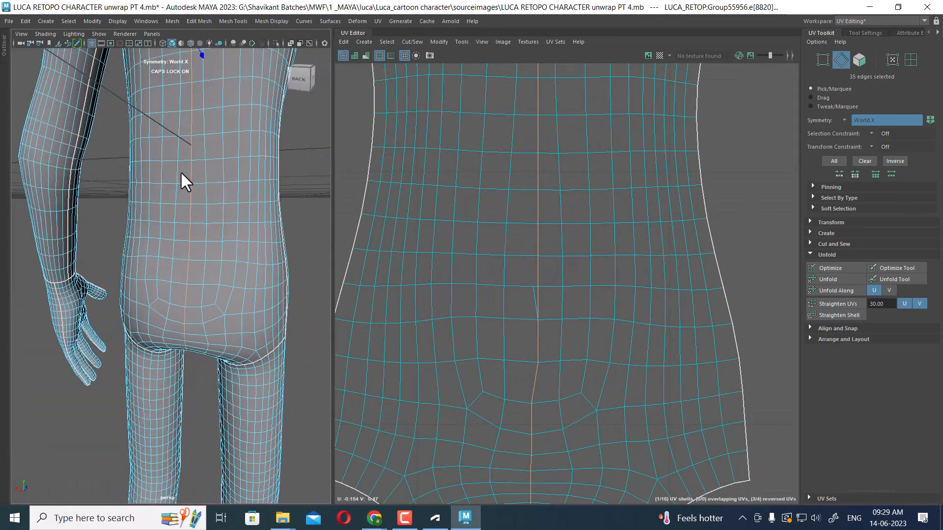
{"action": "middle_click_drag", "start_coordinate": [181, 171], "coordinate": [167, 266], "text": "alt"}
{"action": "left_click_drag", "start_coordinate": [166, 267], "coordinate": [191, 182], "text": "alt"}
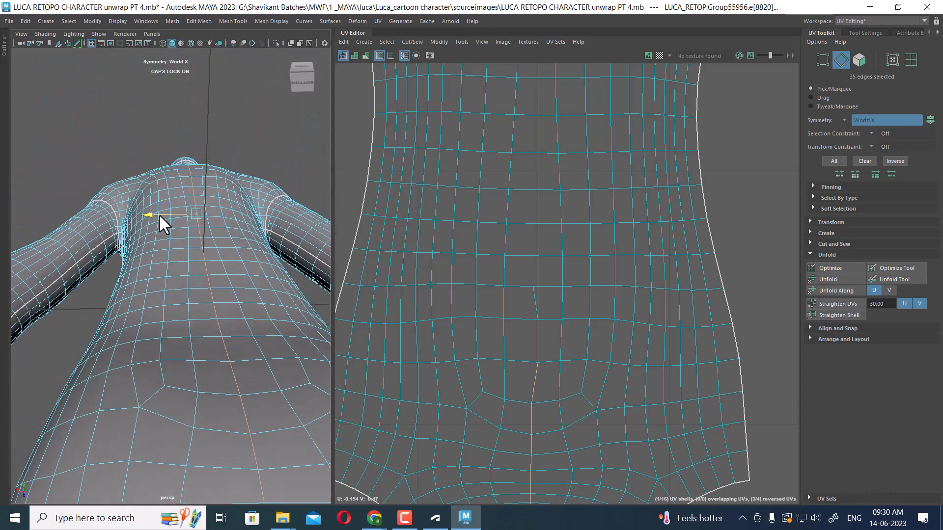
{"action": "left_click_drag", "start_coordinate": [159, 213], "coordinate": [159, 213]}
{"action": "left_click_drag", "start_coordinate": [305, 138], "coordinate": [317, 206], "text": "alt"}
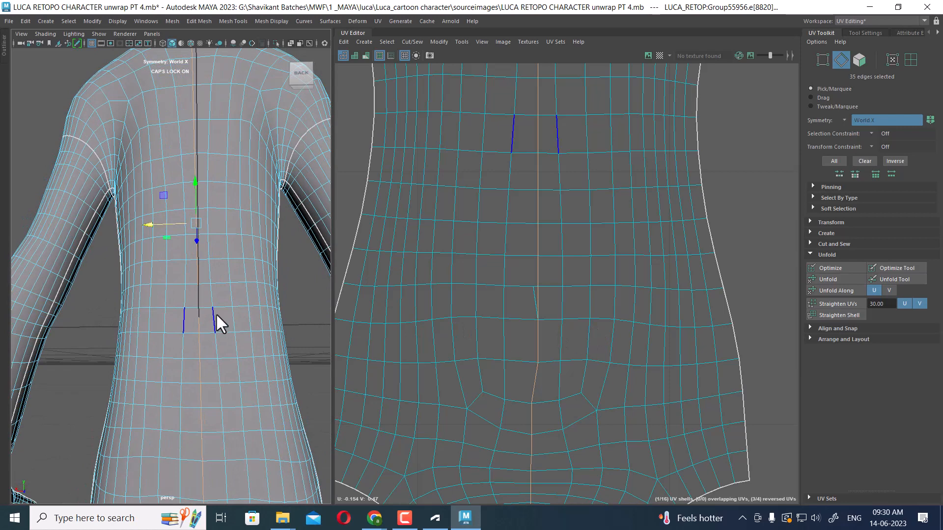
{"action": "right_click_drag", "start_coordinate": [679, 333], "coordinate": [623, 315], "text": "alt"}
{"action": "middle_click_drag", "start_coordinate": [623, 315], "coordinate": [626, 248], "text": "alt"}
{"action": "right_click_drag", "start_coordinate": [626, 248], "coordinate": [664, 325], "text": "alt"}
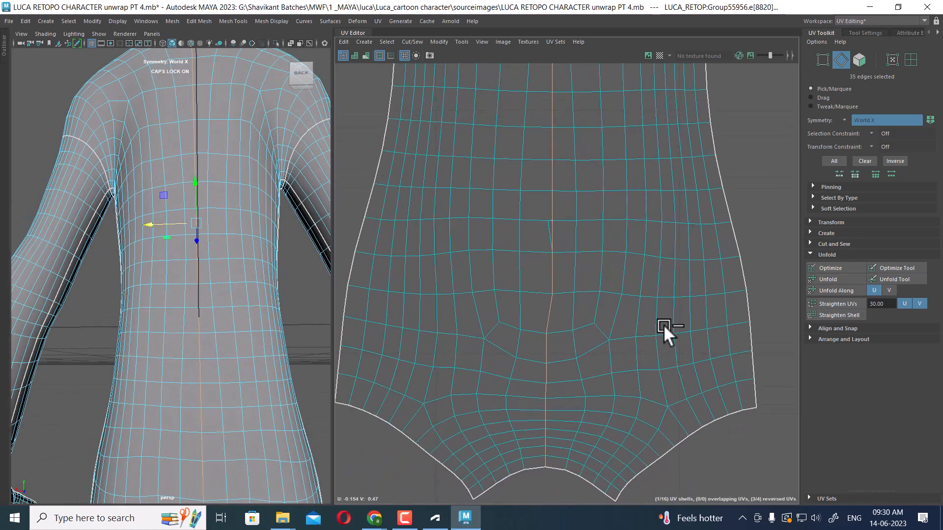
Undo the last straightening of the back torso shell and apply Straighten Shell to it instead
{"action": "left_click", "coordinate": [573, 272]}
{"action": "right_click_drag", "start_coordinate": [573, 272], "coordinate": [542, 214], "text": "alt"}
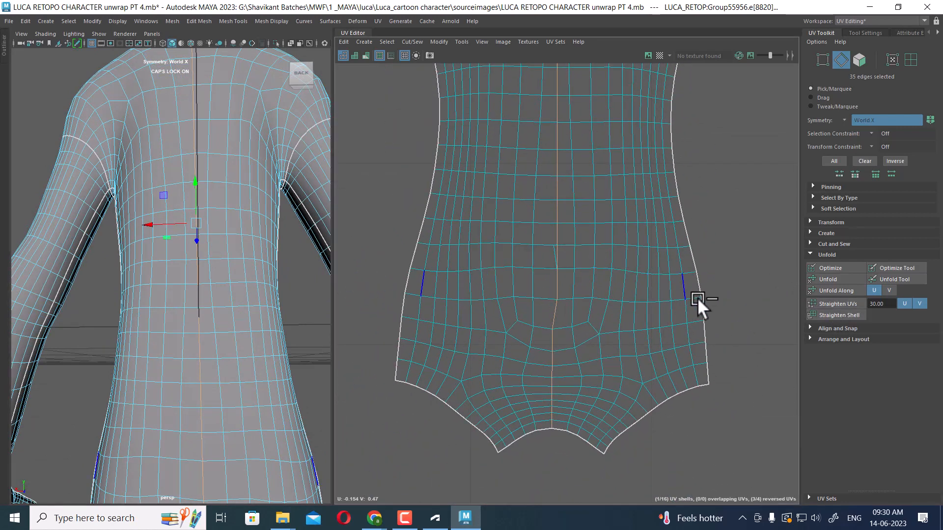
{"action": "key", "text": "ctrl+z"}
{"action": "left_click", "coordinate": [834, 315]}
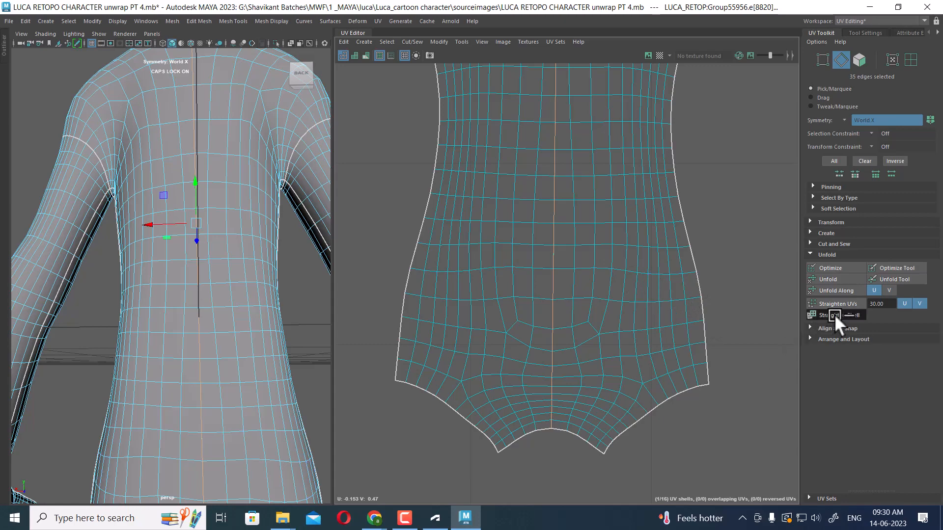
Select edge loops across the lower part of the torso shell and straighten them
{"action": "right_click_drag", "start_coordinate": [581, 293], "coordinate": [576, 265], "text": "alt"}
{"action": "right_click_drag", "start_coordinate": [633, 295], "coordinate": [585, 275], "text": "alt"}
{"action": "mouse_move", "coordinate": [155, 334]}
{"action": "left_mouse_down", "text": "alt"}
{"action": "mouse_move", "coordinate": [97, 329]}
{"action": "mouse_move", "coordinate": [120, 381]}
{"action": "mouse_move", "coordinate": [128, 349]}
{"action": "mouse_move", "coordinate": [60, 382]}
{"action": "mouse_move", "coordinate": [117, 328]}
{"action": "mouse_move", "coordinate": [55, 346]}
{"action": "mouse_move", "coordinate": [99, 330]}
{"action": "mouse_move", "coordinate": [130, 341]}
{"action": "mouse_move", "coordinate": [99, 331]}
{"action": "mouse_move", "coordinate": [106, 325]}
{"action": "mouse_move", "coordinate": [184, 299]}
{"action": "mouse_move", "coordinate": [200, 325]}
{"action": "mouse_move", "coordinate": [198, 298]}
{"action": "mouse_move", "coordinate": [298, 289]}
{"action": "mouse_move", "coordinate": [242, 287]}
{"action": "mouse_move", "coordinate": [225, 345]}
{"action": "mouse_move", "coordinate": [294, 339]}
{"action": "left_mouse_up", "text": "alt"}
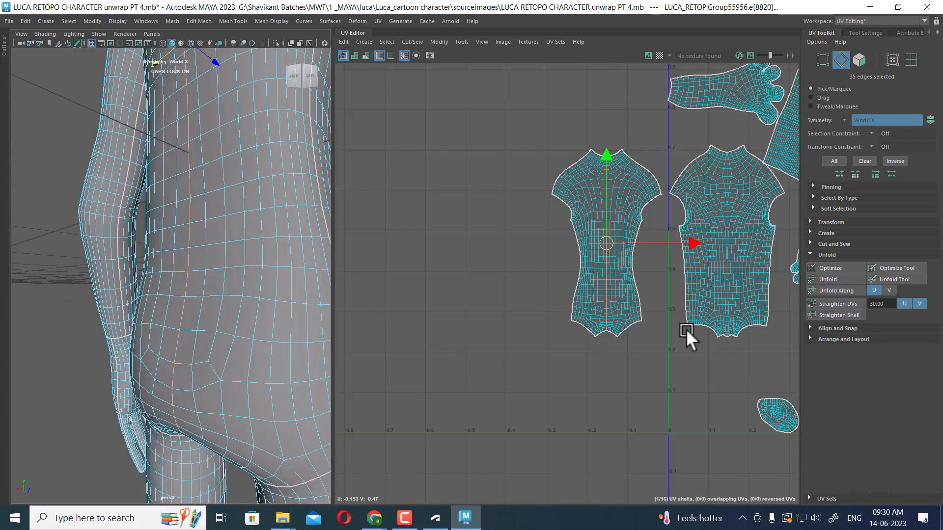
{"action": "scroll", "coordinate": [686, 329], "scroll_direction": "up", "scroll_amount": 5}
{"action": "scroll", "coordinate": [626, 346], "scroll_direction": "up", "scroll_amount": 2}
{"action": "left_click", "coordinate": [542, 273]}
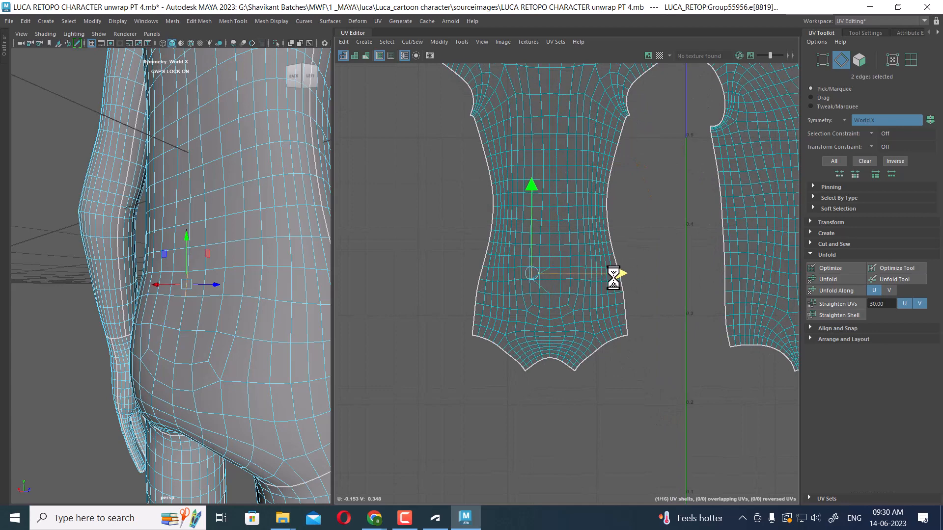
{"action": "left_click", "coordinate": [634, 273]}
{"action": "double_click", "coordinate": [550, 301]}
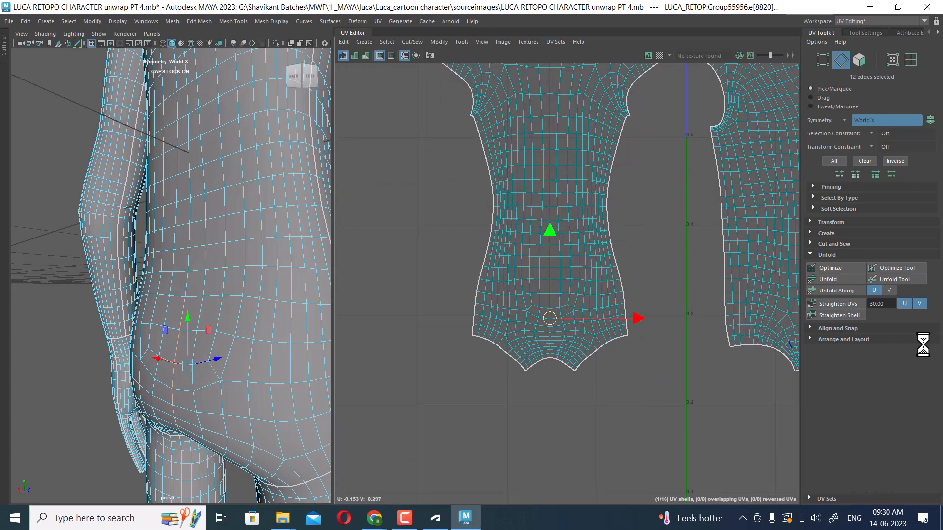
{"action": "scroll", "coordinate": [435, 320], "scroll_direction": "up", "scroll_amount": 4}
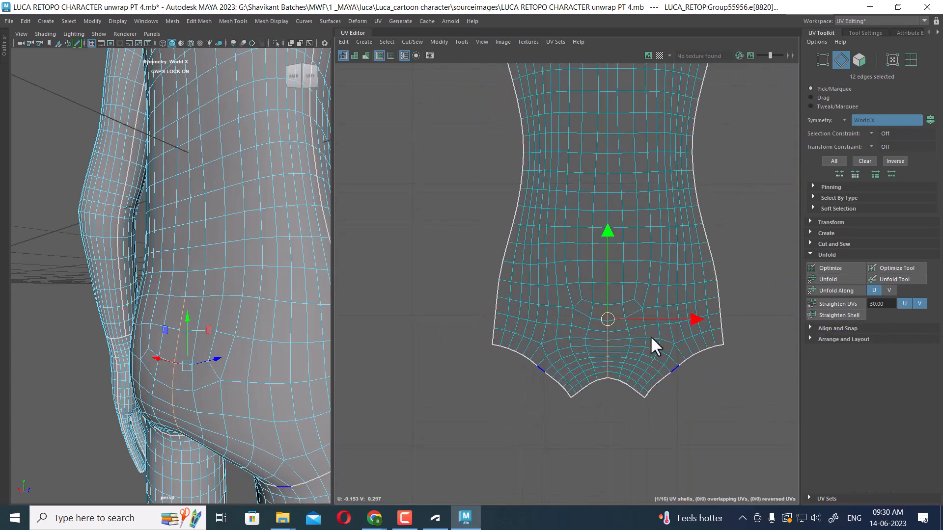
{"action": "left_click", "coordinate": [687, 316]}
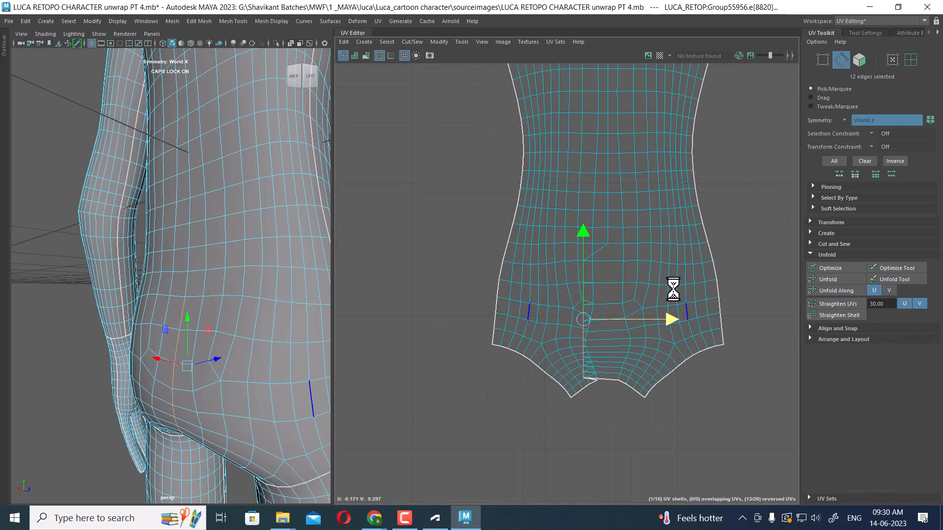
{"action": "middle_click_drag", "start_coordinate": [607, 204], "coordinate": [609, 294], "text": "alt"}
{"action": "double_click", "coordinate": [608, 251]}
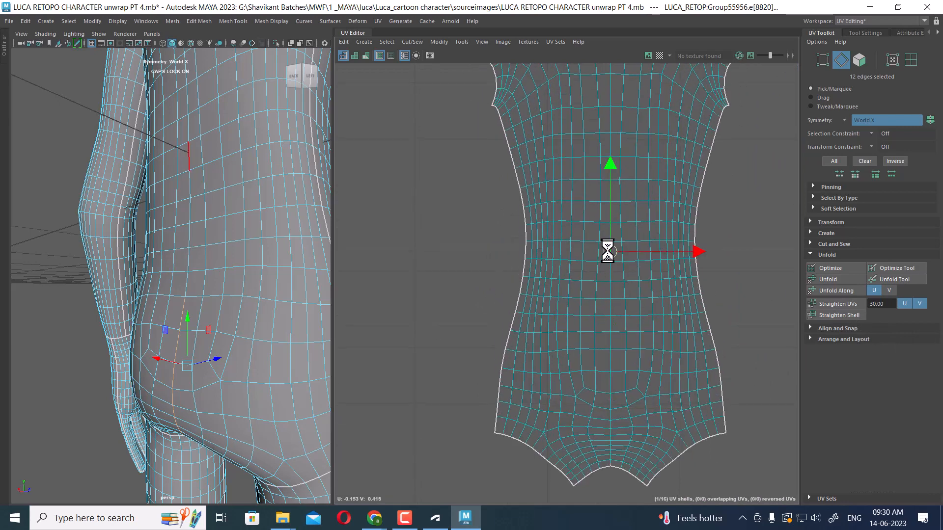
Inspect the torso's edges and their flow in the viewport and the UV Editor
{"action": "left_click_drag", "start_coordinate": [695, 116], "coordinate": [678, 115]}
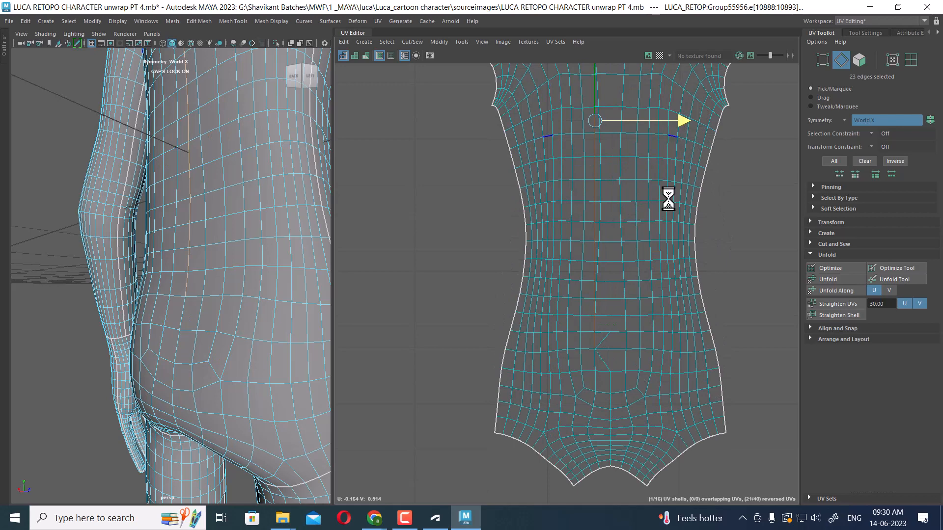
{"action": "scroll", "coordinate": [633, 295], "scroll_direction": "up", "scroll_amount": 2}
{"action": "left_click_drag", "start_coordinate": [184, 294], "coordinate": [203, 289], "text": "alt"}
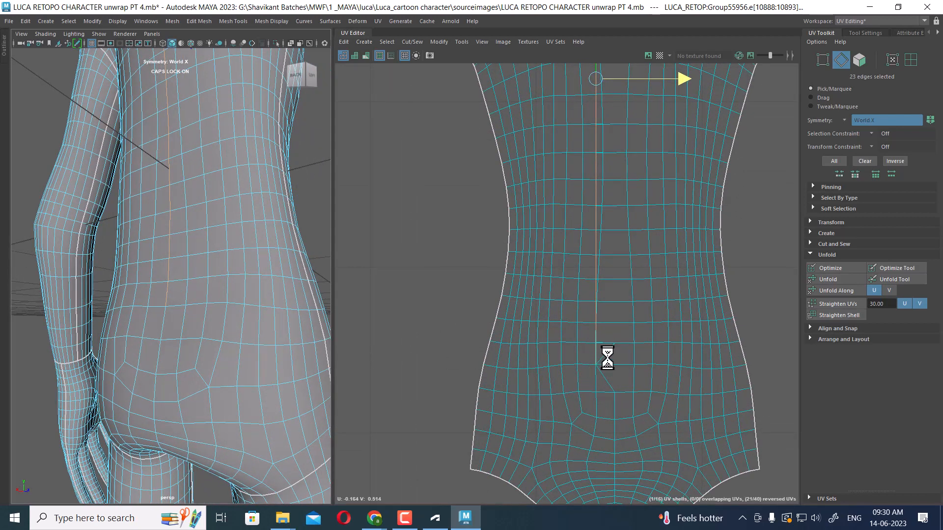
{"action": "scroll", "coordinate": [183, 322], "scroll_direction": "up", "scroll_amount": 3}
{"action": "key", "text": "ctrl+z"}
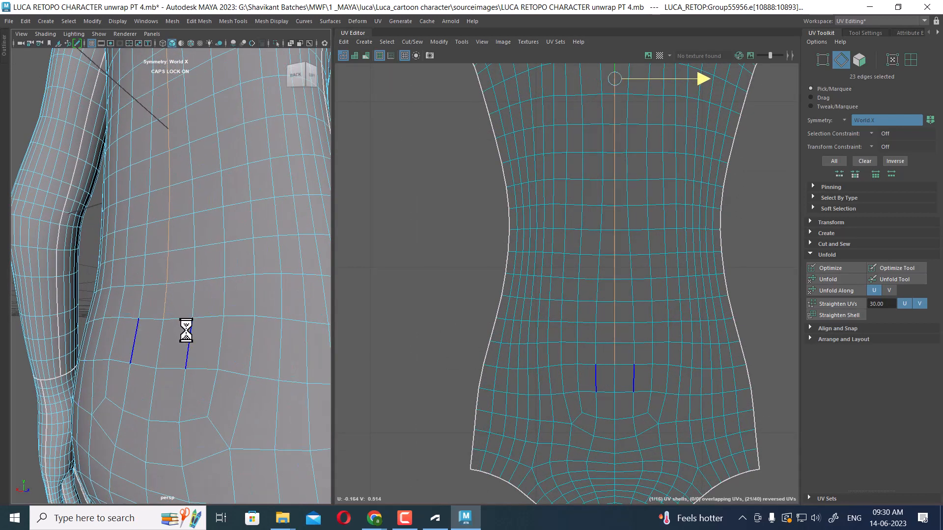
{"action": "scroll", "coordinate": [184, 330], "scroll_direction": "up", "scroll_amount": 5}
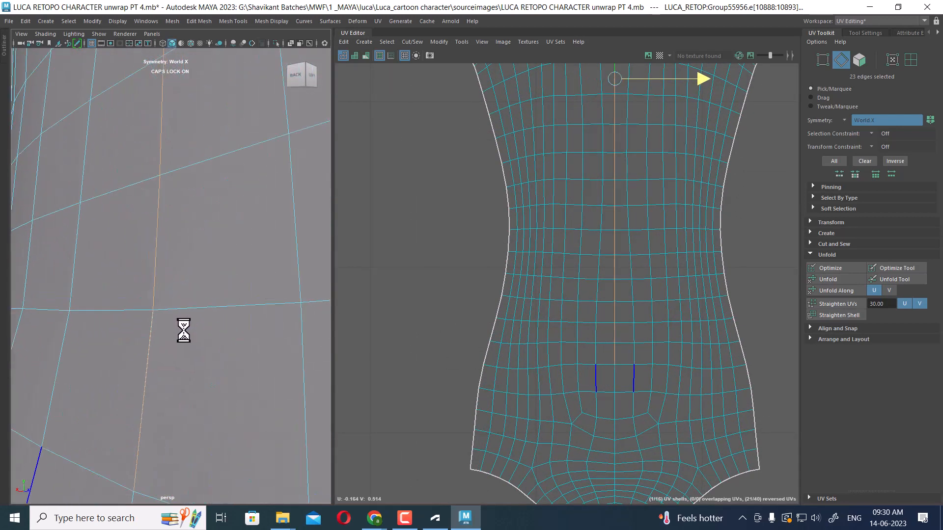
{"action": "right_click", "coordinate": [232, 216]}
{"action": "right_click_drag", "start_coordinate": [232, 216], "coordinate": [225, 170]}
{"action": "left_click", "coordinate": [195, 187]}
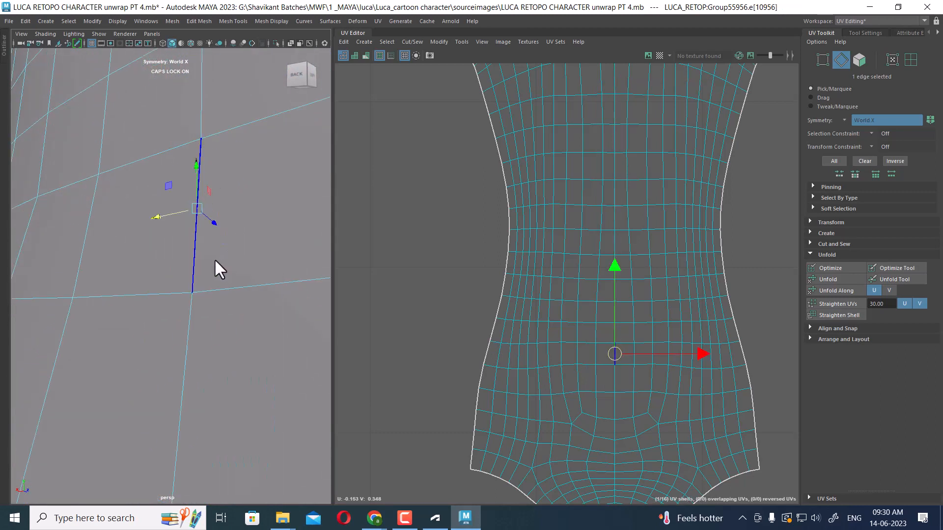
{"action": "left_click_drag", "start_coordinate": [219, 222], "coordinate": [202, 237], "text": "alt"}
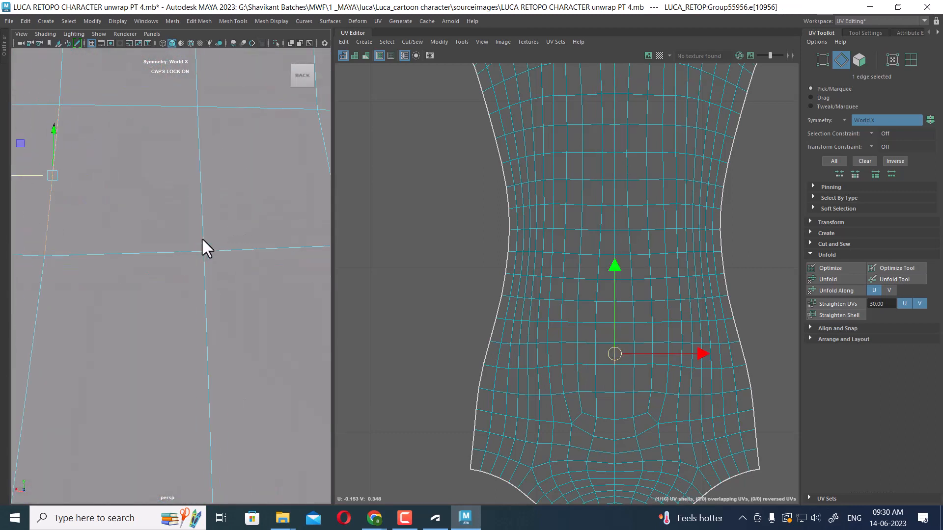
{"action": "scroll", "coordinate": [201, 237], "scroll_direction": "down", "scroll_amount": 3}
{"action": "middle_click_drag", "start_coordinate": [201, 238], "coordinate": [211, 242], "text": "alt"}
{"action": "mouse_move", "coordinate": [141, 264]}
{"action": "left_mouse_down"}
{"action": "mouse_move", "coordinate": [155, 264]}
{"action": "mouse_move", "coordinate": [147, 268]}
{"action": "left_mouse_up"}
{"action": "scroll", "coordinate": [184, 246], "scroll_direction": "down", "scroll_amount": 4}
{"action": "left_click_drag", "start_coordinate": [199, 285], "coordinate": [163, 300], "text": "alt"}
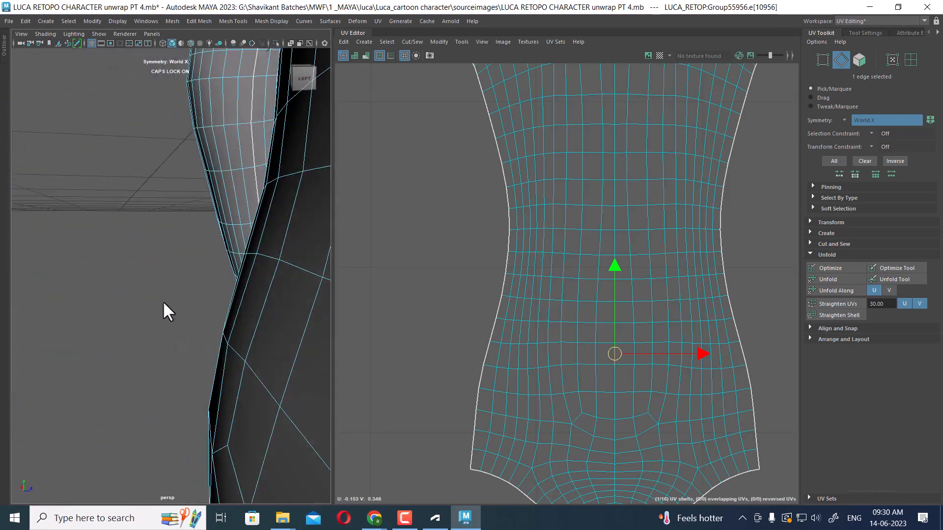
{"action": "scroll", "coordinate": [164, 297], "scroll_direction": "down", "scroll_amount": 4}
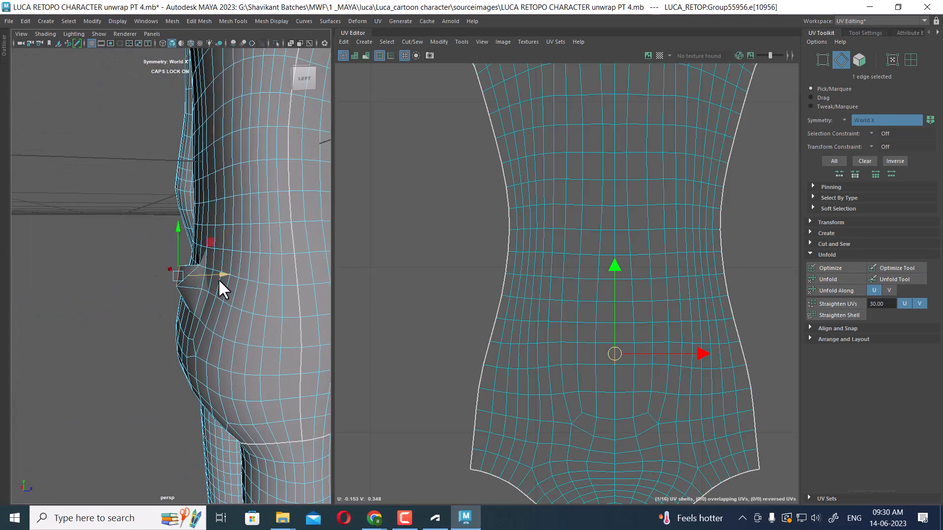
{"action": "left_click_drag", "start_coordinate": [218, 279], "coordinate": [305, 286], "text": "alt"}
{"action": "scroll", "coordinate": [214, 300], "scroll_direction": "up", "scroll_amount": 5}
{"action": "left_click_drag", "start_coordinate": [213, 299], "coordinate": [153, 266], "text": "alt"}
{"action": "key", "text": "ctrl+z"}
{"action": "scroll", "coordinate": [131, 285], "scroll_direction": "up", "scroll_amount": 4}
{"action": "scroll", "coordinate": [132, 267], "scroll_direction": "down", "scroll_amount": 5}
Examine the torso and hand mesh in wireframe display, then return to shaded display
{"action": "key", "text": "4"}
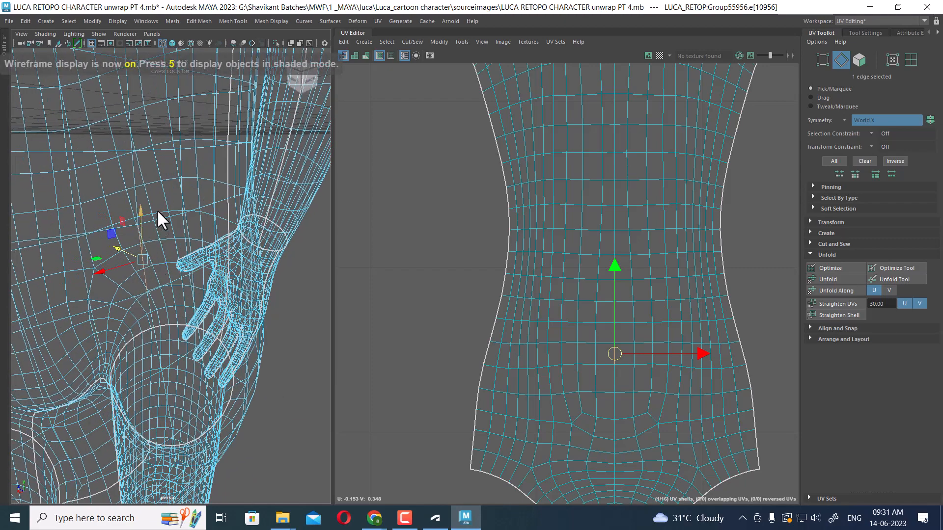
{"action": "right_click_drag", "start_coordinate": [157, 211], "coordinate": [115, 184]}
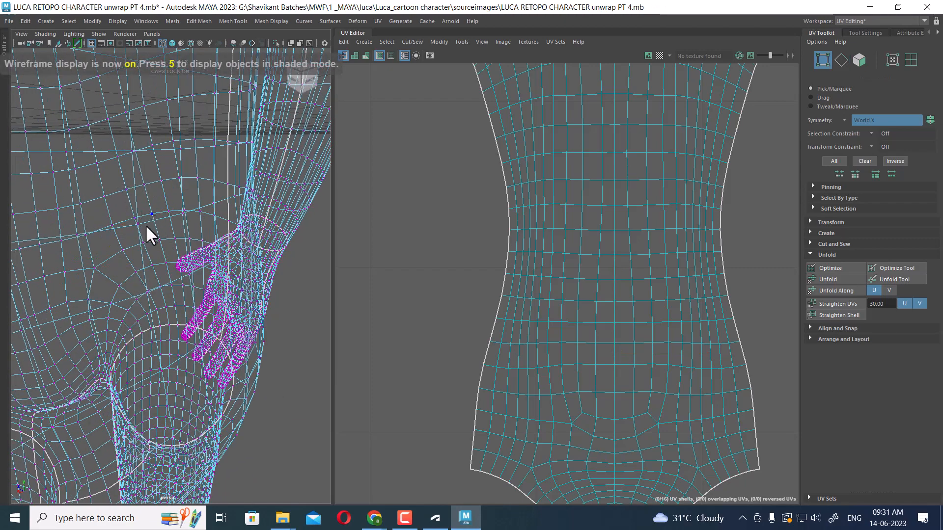
{"action": "left_click_drag", "start_coordinate": [151, 218], "coordinate": [128, 223], "text": "alt"}
{"action": "left_click", "coordinate": [136, 227]}
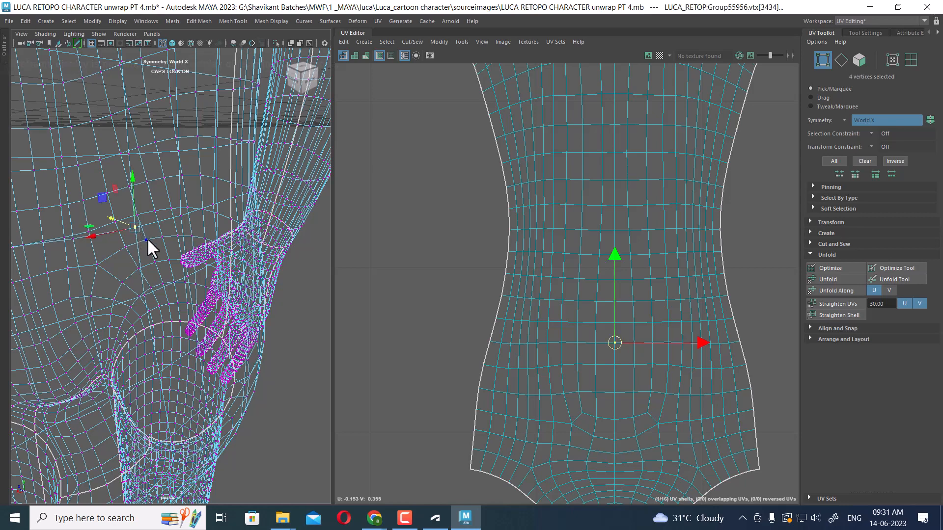
{"action": "right_click_drag", "start_coordinate": [159, 231], "coordinate": [163, 128], "text": "shift"}
{"action": "key", "text": "5"}
{"action": "scroll", "coordinate": [172, 215], "scroll_direction": "up", "scroll_amount": 3}
{"action": "right_click_drag", "start_coordinate": [169, 230], "coordinate": [165, 201]}
{"action": "left_click", "coordinate": [173, 271]}
{"action": "mouse_move", "coordinate": [122, 265]}
{"action": "left_mouse_down", "text": "alt"}
{"action": "mouse_move", "coordinate": [136, 287]}
{"action": "mouse_move", "coordinate": [152, 264]}
{"action": "mouse_move", "coordinate": [116, 255]}
{"action": "left_mouse_up", "text": "alt"}
{"action": "key", "text": "ctrl+z"}
{"action": "key", "text": "ctrl+z"}
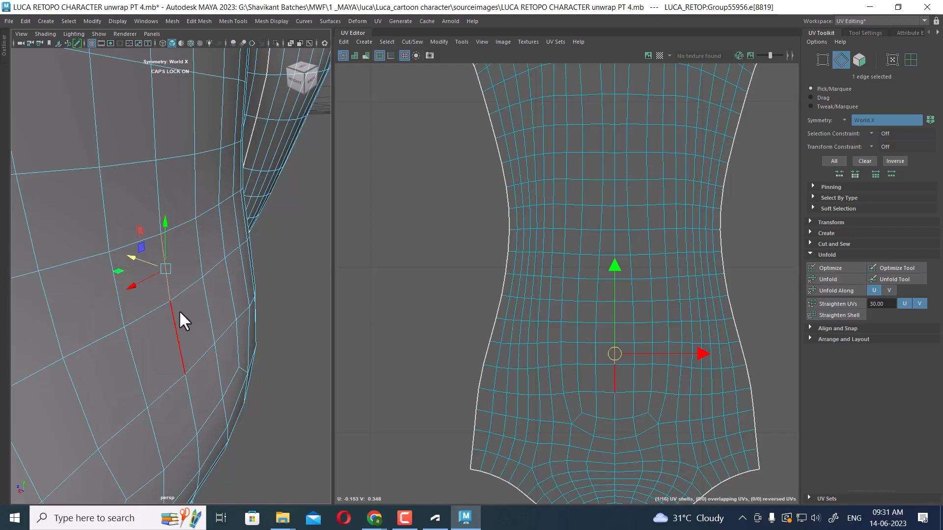
{"action": "right_click_drag", "start_coordinate": [179, 312], "coordinate": [164, 211], "text": "alt"}
{"action": "left_click_drag", "start_coordinate": [164, 212], "coordinate": [117, 199], "text": "alt"}
{"action": "right_click_drag", "start_coordinate": [118, 199], "coordinate": [172, 287], "text": "alt"}
{"action": "right_click_drag", "start_coordinate": [170, 176], "coordinate": [206, 157]}
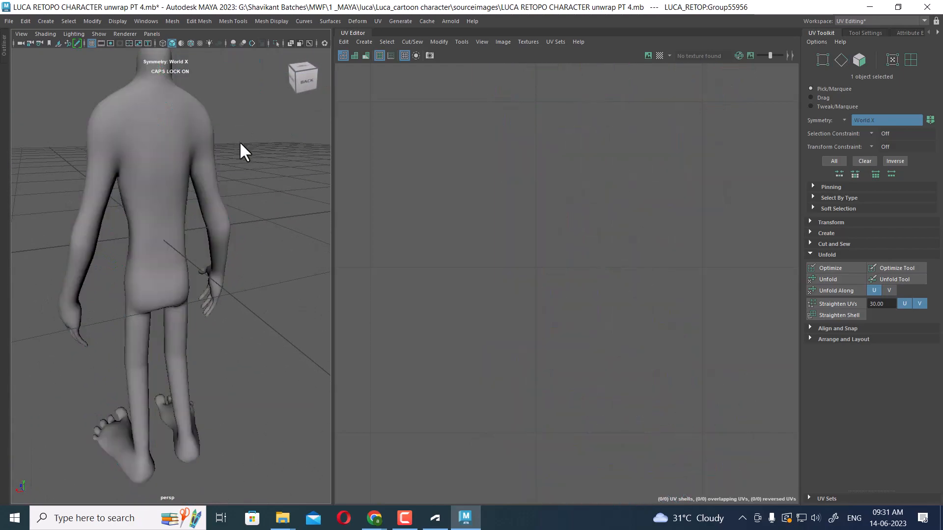
Select all UVs of the complete body shell layout
{"action": "scroll", "coordinate": [539, 211], "scroll_direction": "down", "scroll_amount": 8}
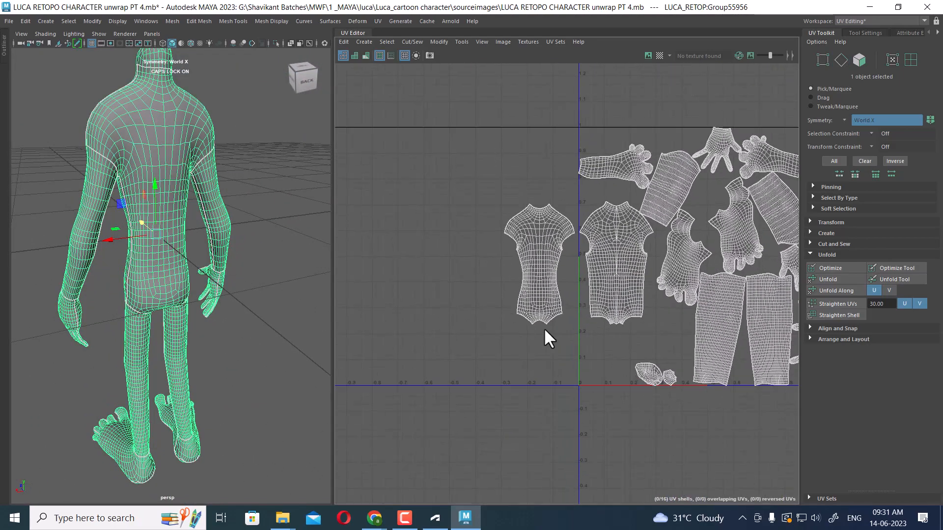
{"action": "scroll", "coordinate": [561, 284], "scroll_direction": "up", "scroll_amount": 5}
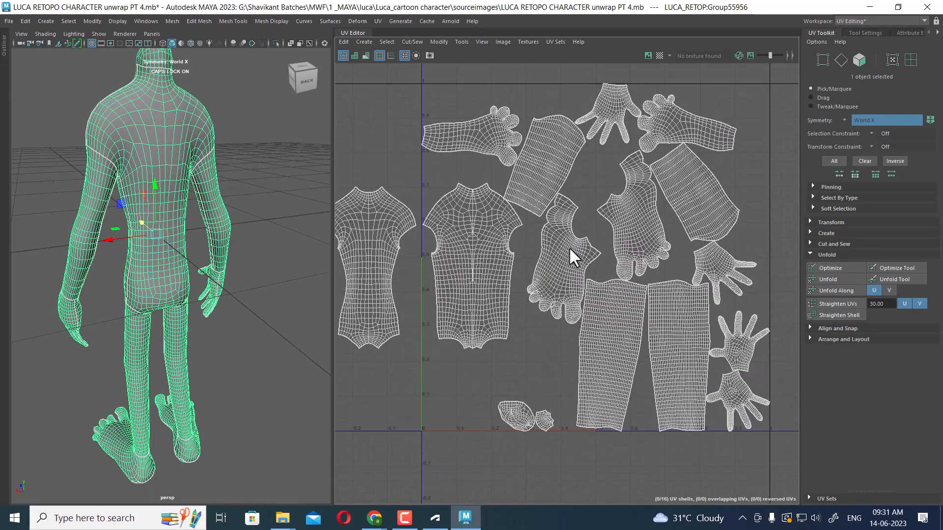
{"action": "scroll", "coordinate": [582, 265], "scroll_direction": "down", "scroll_amount": 5}
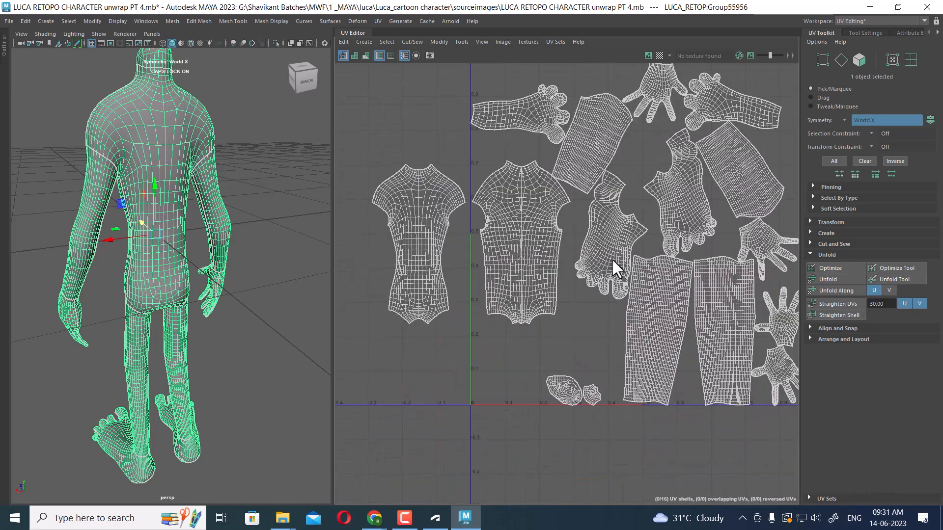
{"action": "middle_click_drag", "start_coordinate": [596, 271], "coordinate": [565, 246], "text": "alt"}
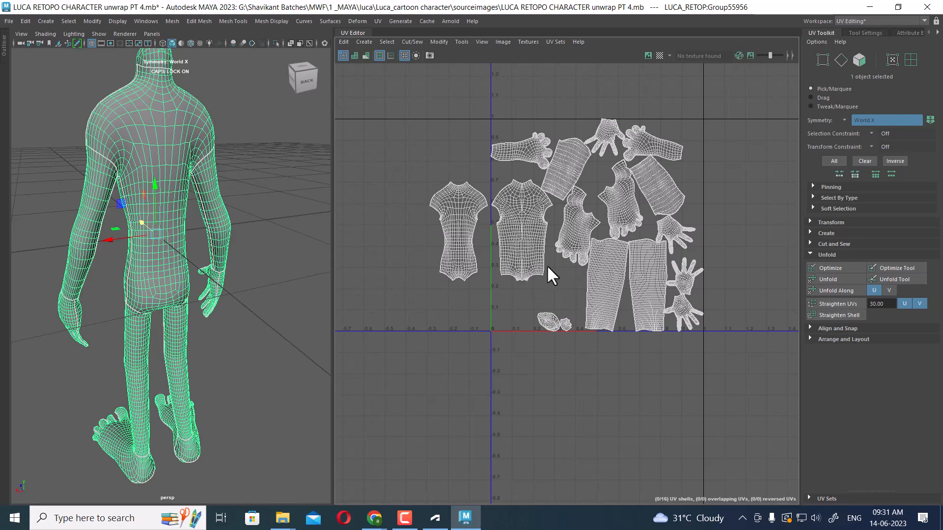
{"action": "scroll", "coordinate": [609, 244], "scroll_direction": "up", "scroll_amount": 2}
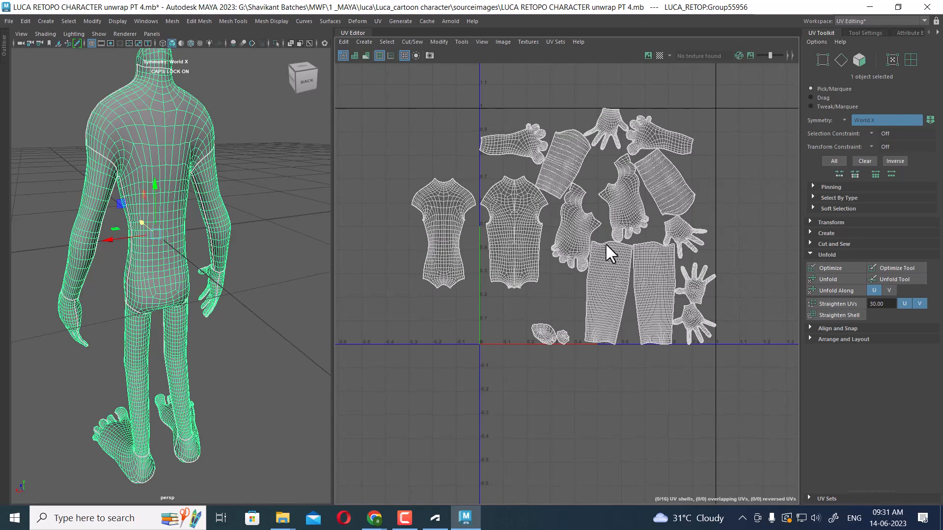
{"action": "scroll", "coordinate": [596, 235], "scroll_direction": "down", "scroll_amount": 3}
{"action": "middle_click_drag", "start_coordinate": [532, 274], "coordinate": [602, 237], "text": "alt"}
{"action": "scroll", "coordinate": [602, 237], "scroll_direction": "up", "scroll_amount": 1}
{"action": "middle_click_drag", "start_coordinate": [655, 209], "coordinate": [614, 240], "text": "alt"}
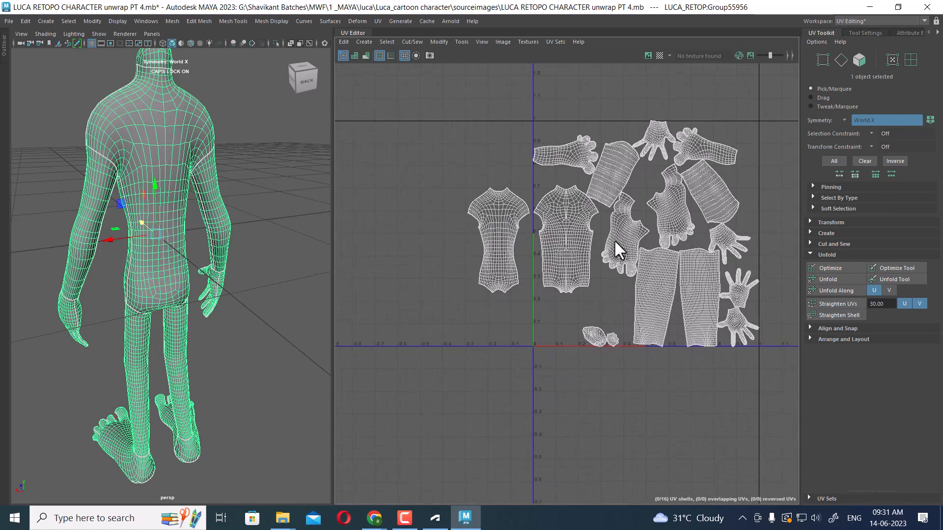
{"action": "scroll", "coordinate": [614, 239], "scroll_direction": "up", "scroll_amount": 1}
{"action": "scroll", "coordinate": [638, 272], "scroll_direction": "down", "scroll_amount": 2}
{"action": "middle_click_drag", "start_coordinate": [603, 189], "coordinate": [561, 220], "text": "alt"}
{"action": "scroll", "coordinate": [547, 222], "scroll_direction": "up", "scroll_amount": 2}
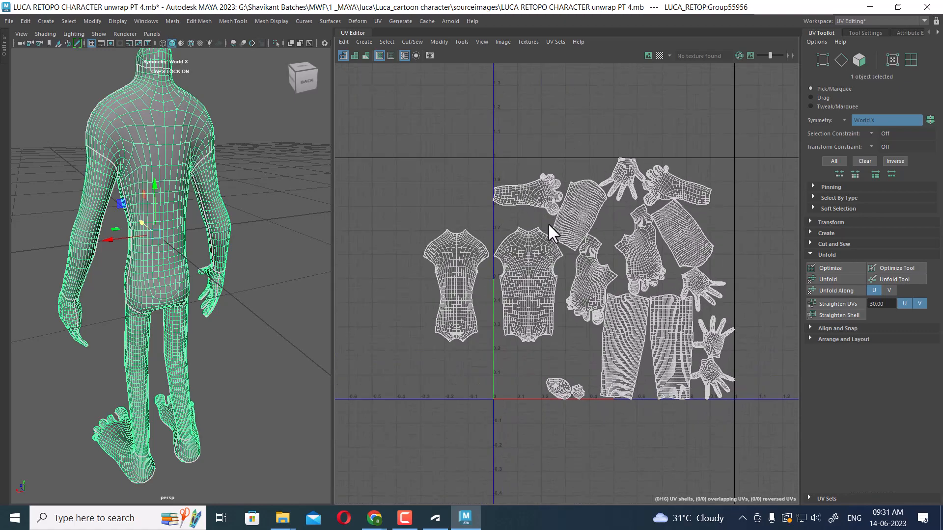
{"action": "right_click_drag", "start_coordinate": [573, 243], "coordinate": [690, 209]}
{"action": "scroll", "coordinate": [634, 275], "scroll_direction": "down", "scroll_amount": 2}
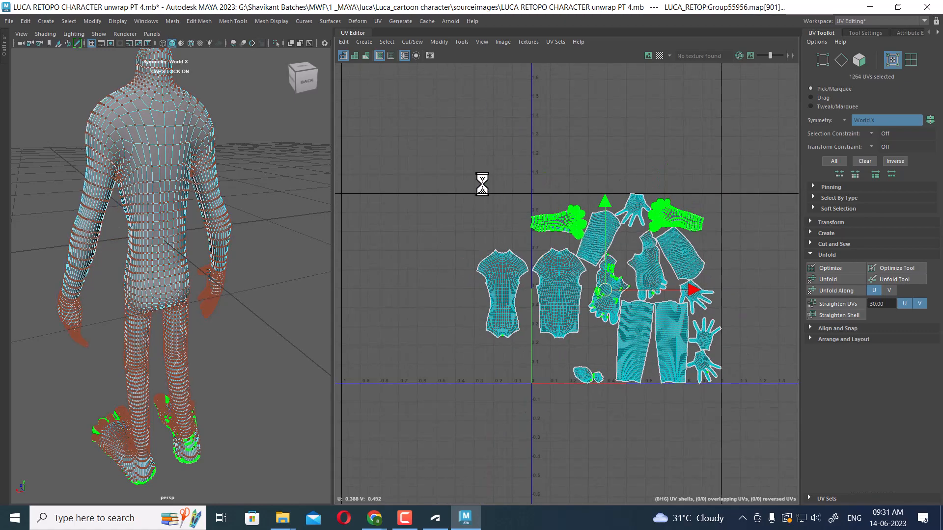
{"action": "left_click", "coordinate": [441, 179]}
{"action": "left_click_drag", "start_coordinate": [462, 163], "coordinate": [780, 435]}
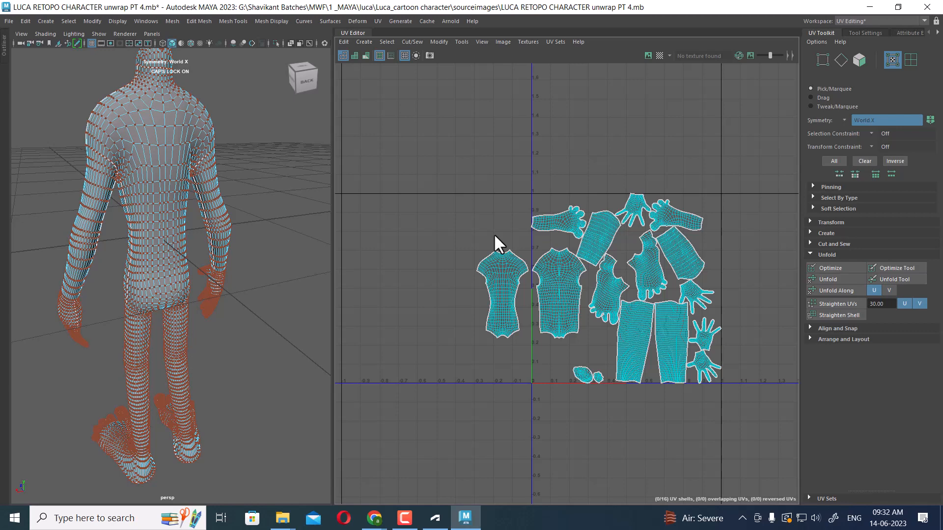
Turn on the Poly Count heads-up display in the viewport
{"action": "left_click", "coordinate": [117, 20]}
{"action": "mouse_move", "coordinate": [141, 57]}
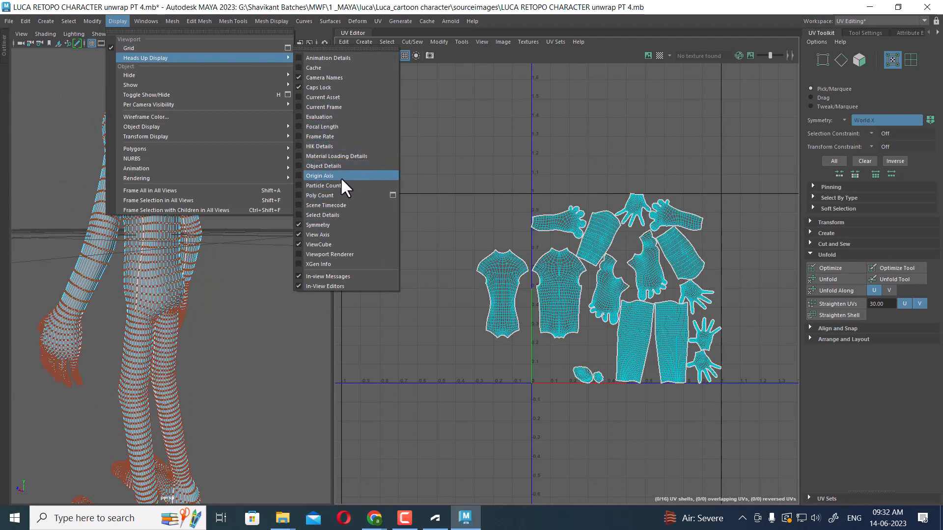
{"action": "left_click", "coordinate": [341, 195]}
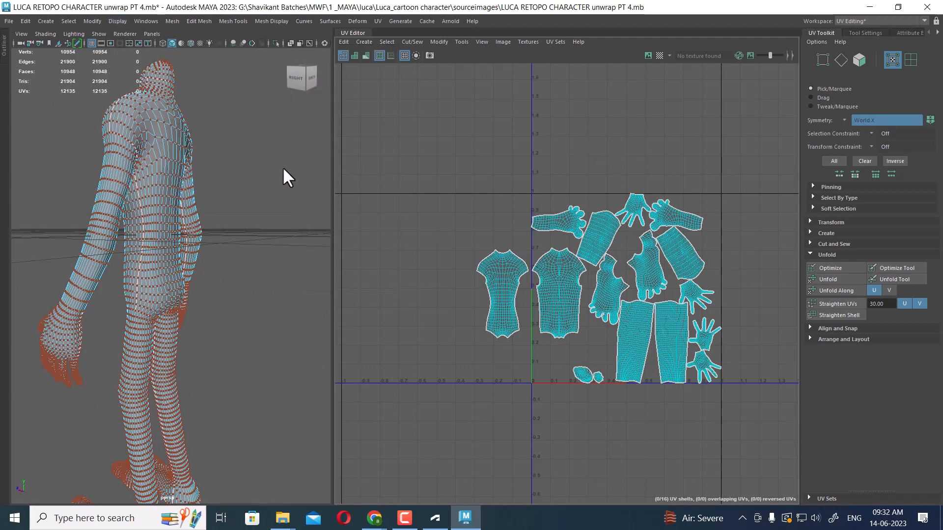
Review the whole model and its UV layout from different angles
{"action": "left_click_drag", "start_coordinate": [144, 202], "coordinate": [132, 185], "text": "alt"}
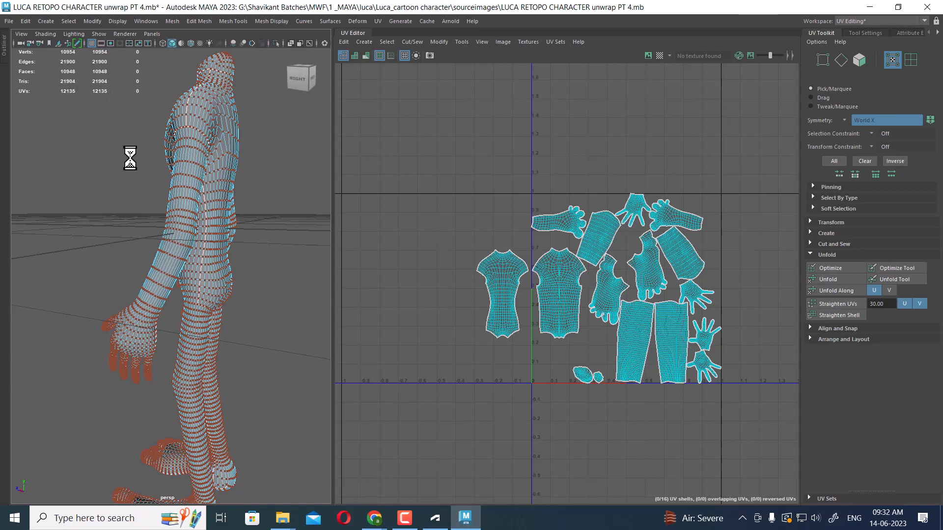
{"action": "right_click", "coordinate": [207, 100]}
{"action": "right_click_drag", "start_coordinate": [208, 100], "coordinate": [249, 88]}
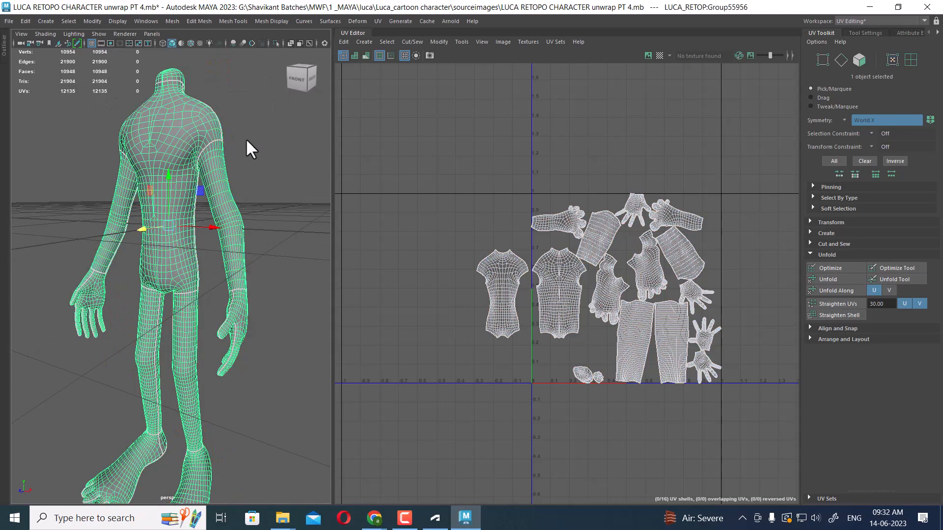
{"action": "left_click", "coordinate": [245, 138]}
{"action": "left_click", "coordinate": [193, 185]}
{"action": "left_click_drag", "start_coordinate": [212, 314], "coordinate": [261, 291], "text": "alt"}
{"action": "right_click_drag", "start_coordinate": [261, 291], "coordinate": [235, 219], "text": "alt"}
{"action": "left_click_drag", "start_coordinate": [235, 219], "coordinate": [261, 241], "text": "alt"}
{"action": "right_click_drag", "start_coordinate": [508, 280], "coordinate": [444, 323], "text": "alt"}
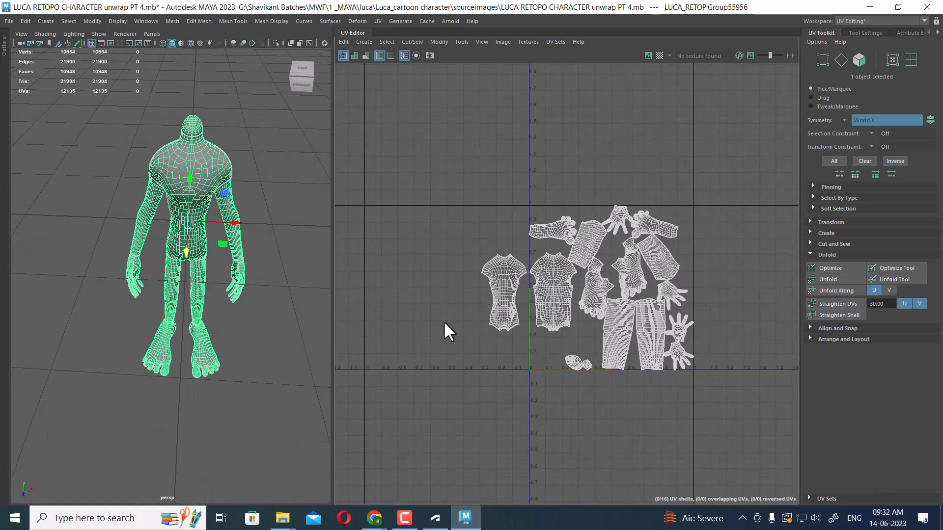
Deselect the body and show all hidden objects in the scene
{"action": "left_click", "coordinate": [251, 337]}
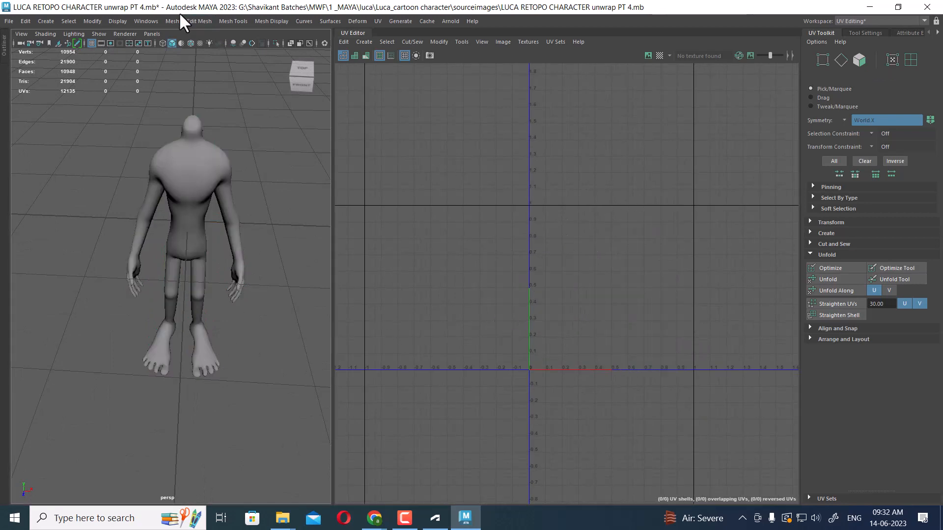
{"action": "left_click", "coordinate": [118, 22]}
{"action": "mouse_move", "coordinate": [159, 85]}
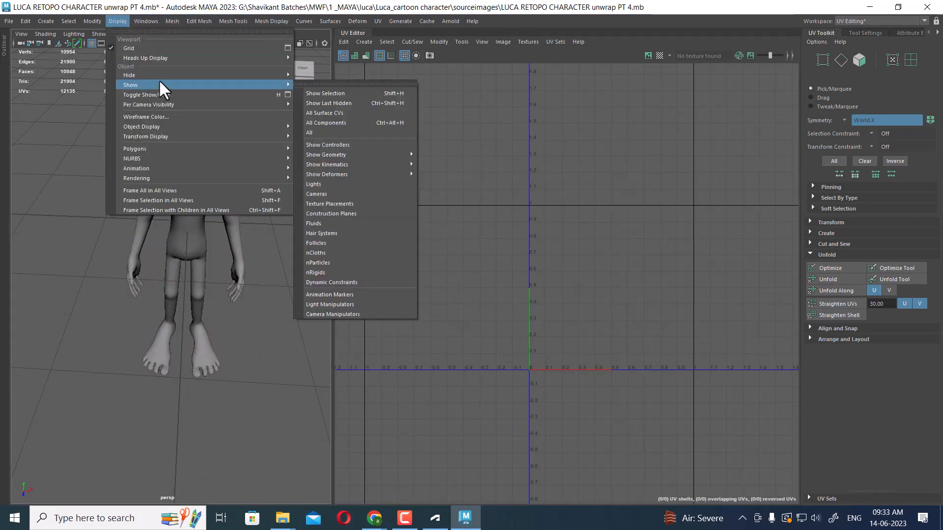
{"action": "left_click", "coordinate": [326, 130]}
Select the head mesh and hide all unselected objects
{"action": "left_click_drag", "start_coordinate": [276, 265], "coordinate": [265, 211], "text": "alt"}
{"action": "middle_click_drag", "start_coordinate": [265, 211], "coordinate": [255, 291], "text": "alt"}
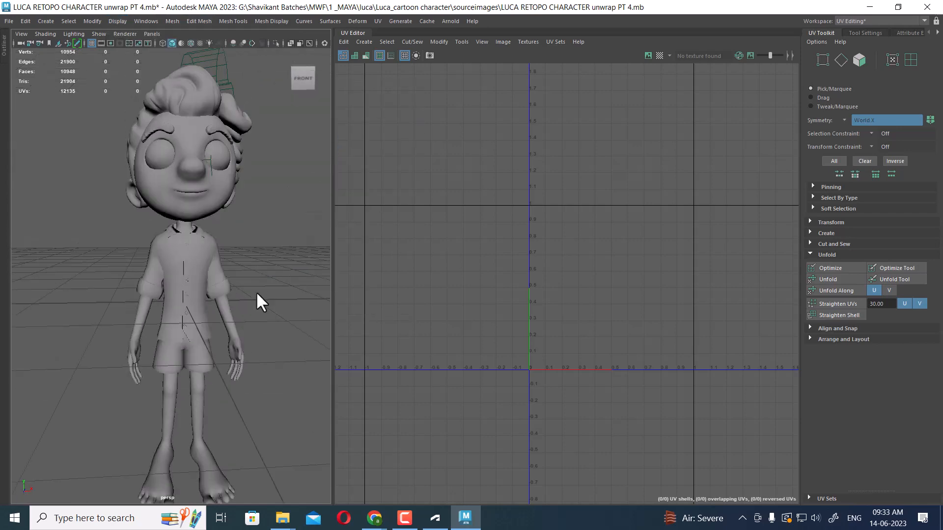
{"action": "left_click_drag", "start_coordinate": [256, 291], "coordinate": [206, 212], "text": "alt"}
{"action": "left_click", "coordinate": [206, 212]}
{"action": "scroll", "coordinate": [680, 267], "scroll_direction": "down", "scroll_amount": 3}
{"action": "left_click_drag", "start_coordinate": [249, 270], "coordinate": [208, 204], "text": "alt"}
{"action": "key", "text": "alt+h"}
{"action": "right_click_drag", "start_coordinate": [208, 204], "coordinate": [227, 258], "text": "alt"}
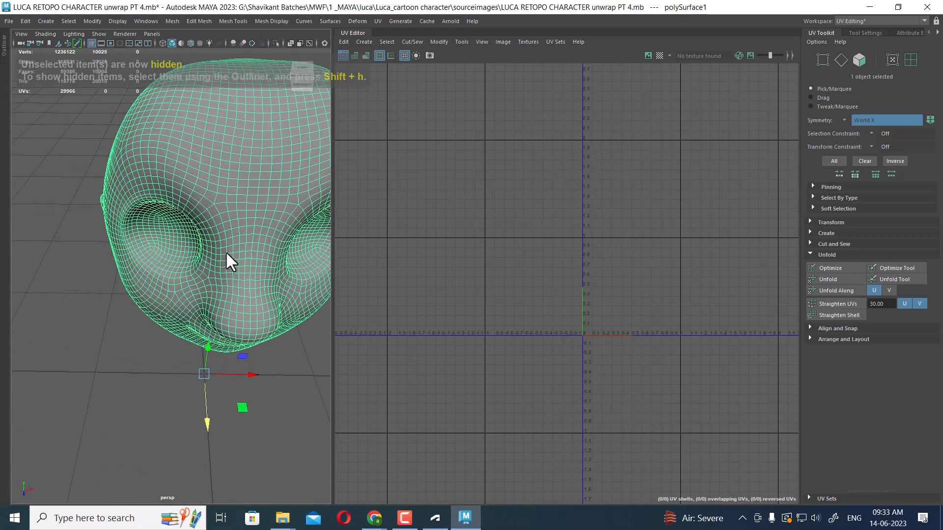
Select edge loops running over the head's nose and crown
{"action": "left_click_drag", "start_coordinate": [227, 258], "coordinate": [255, 215], "text": "alt"}
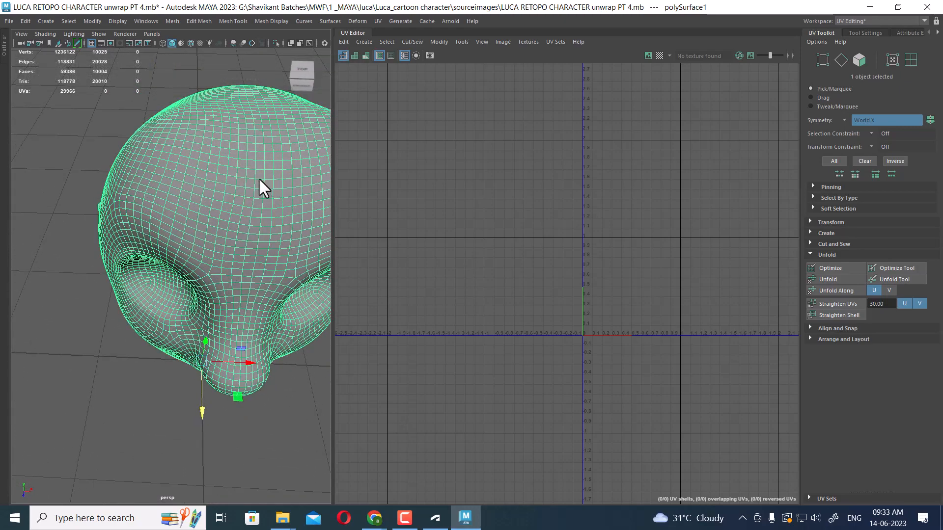
{"action": "right_click_drag", "start_coordinate": [223, 190], "coordinate": [234, 142]}
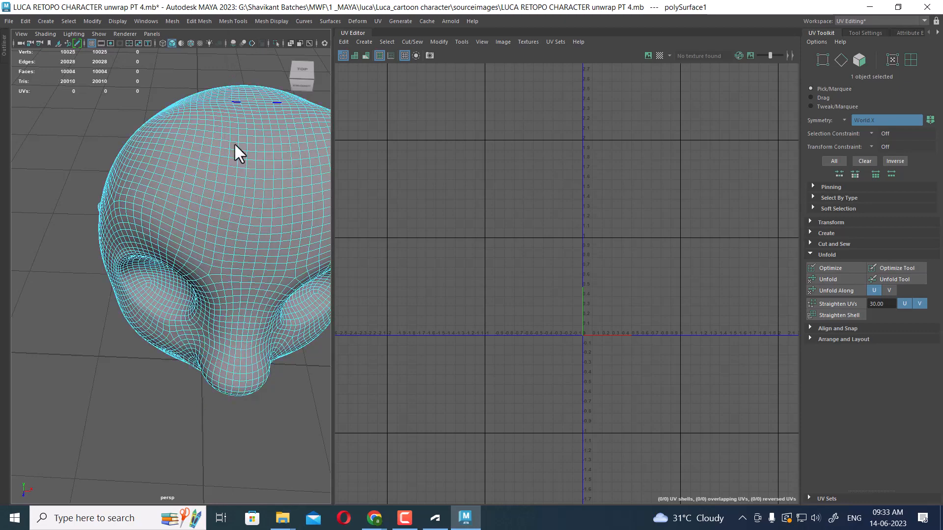
{"action": "double_click", "coordinate": [254, 160]}
{"action": "left_click_drag", "start_coordinate": [264, 188], "coordinate": [248, 208], "text": "alt"}
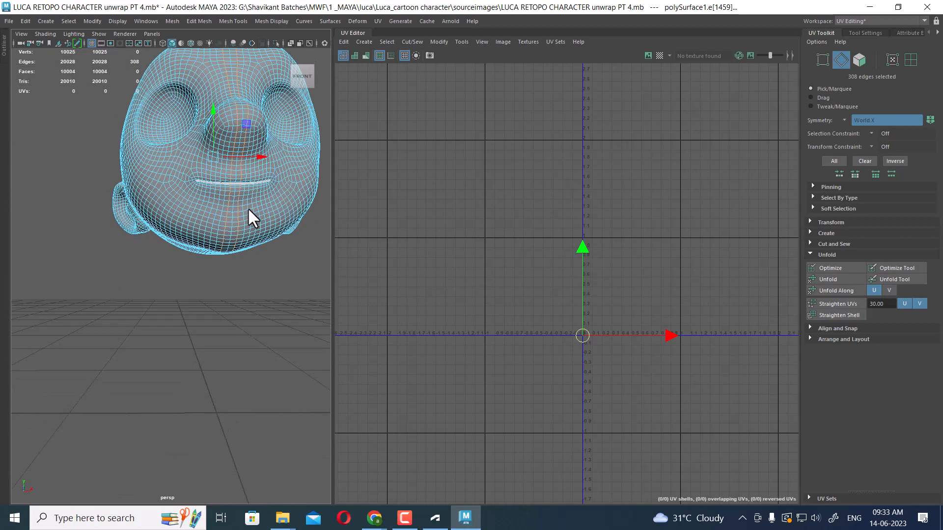
{"action": "scroll", "coordinate": [248, 210], "scroll_direction": "up", "scroll_amount": 5}
{"action": "double_click", "coordinate": [215, 176]}
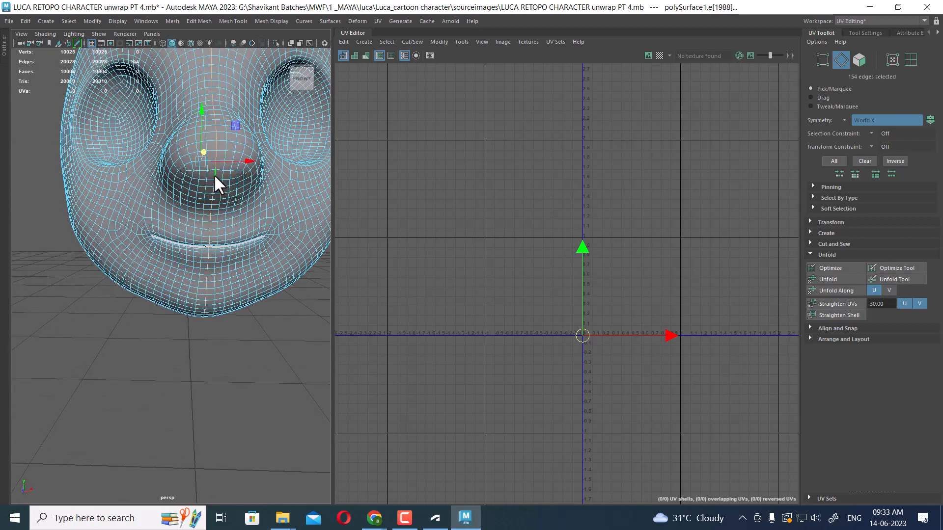
{"action": "left_click_drag", "start_coordinate": [214, 175], "coordinate": [158, 257], "text": "alt"}
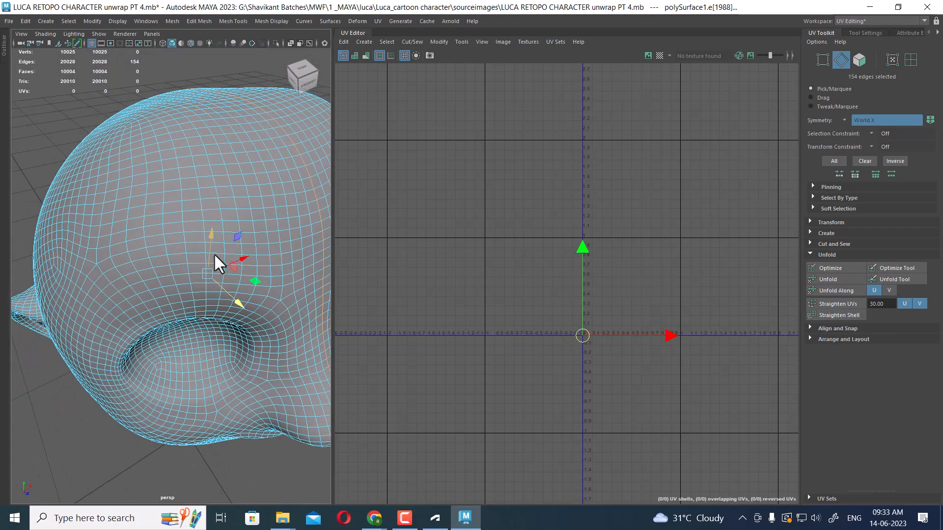
{"action": "key", "text": "ctrl+space"}
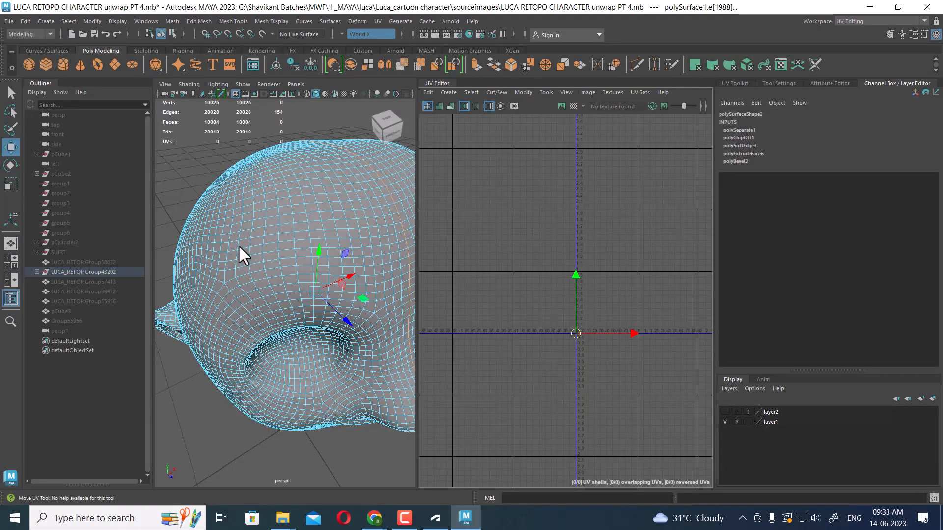
{"action": "scroll", "coordinate": [612, 207], "scroll_direction": "down", "scroll_amount": 8}
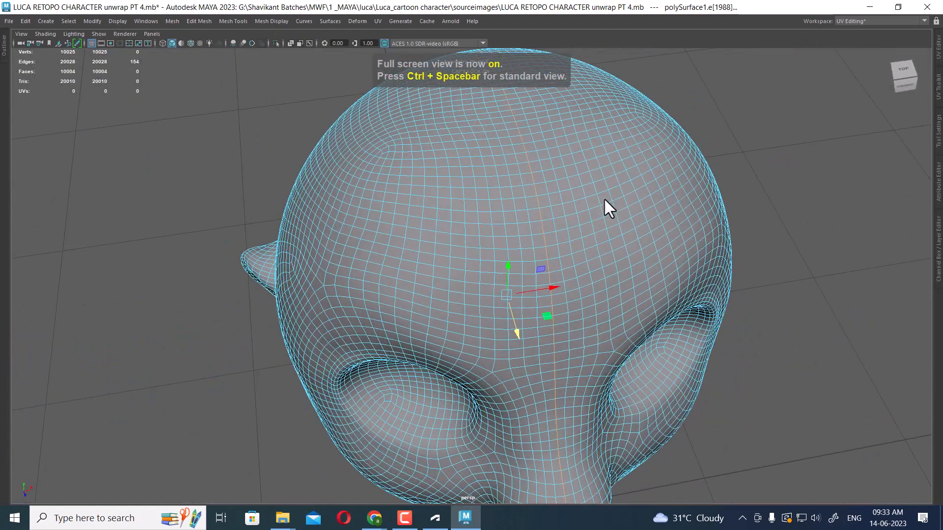
{"action": "scroll", "coordinate": [512, 223], "scroll_direction": "up", "scroll_amount": 1}
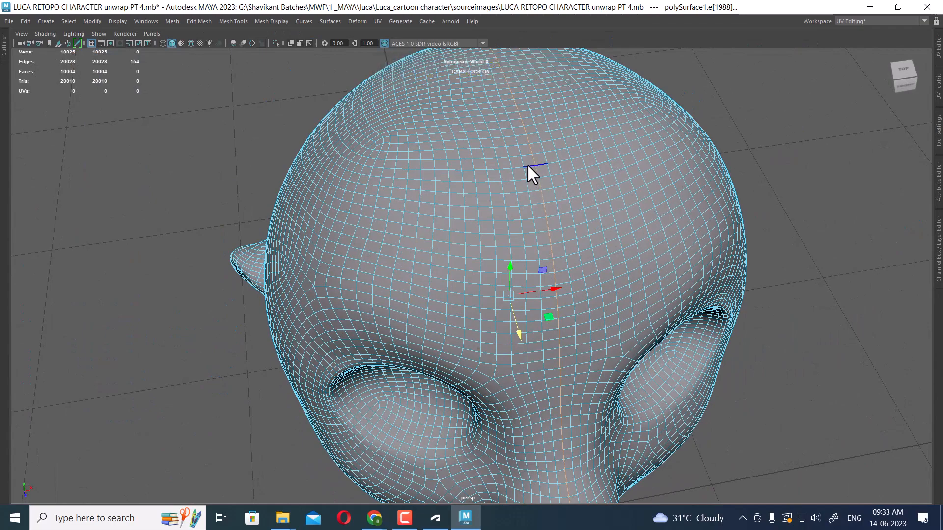
{"action": "double_click", "coordinate": [528, 167], "text": "shift"}
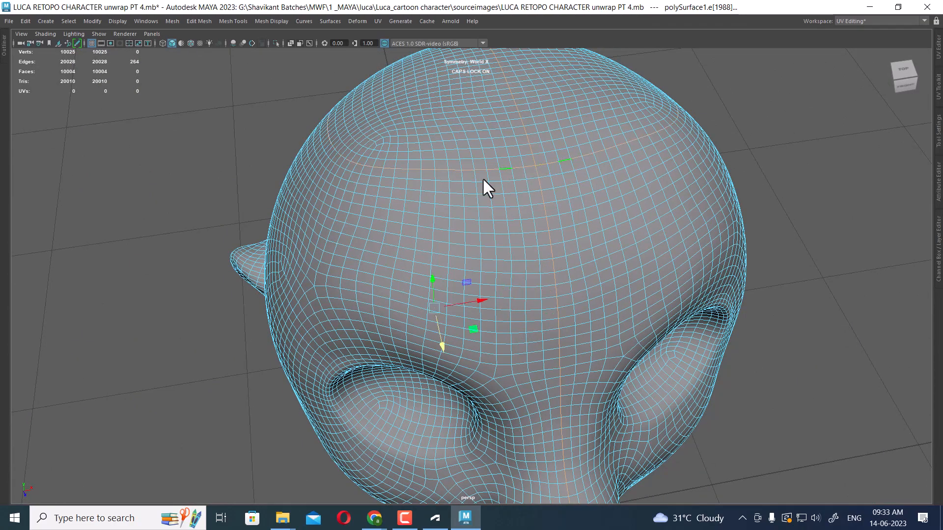
{"action": "left_click_drag", "start_coordinate": [485, 185], "coordinate": [670, 223], "text": "alt"}
Add edge loops around the back of the head and the ears from a side view
{"action": "key", "text": "space"}
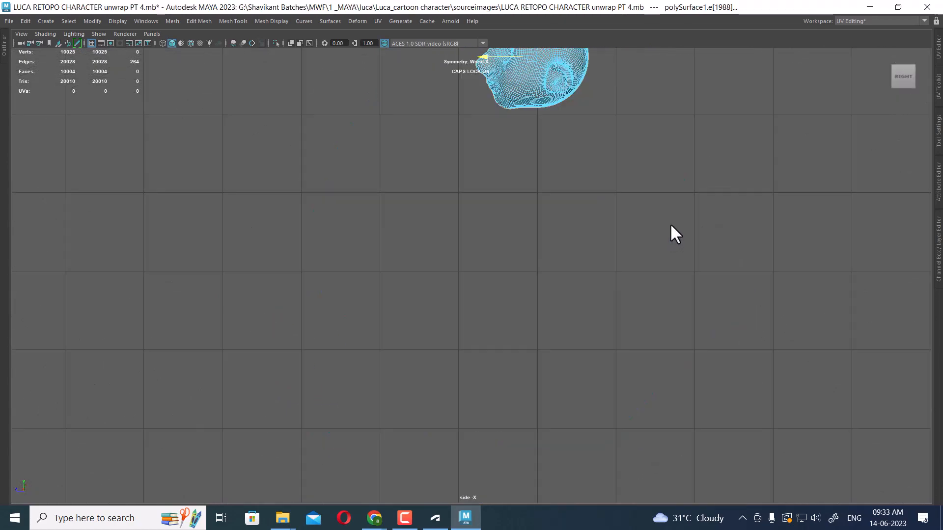
{"action": "scroll", "coordinate": [604, 163], "scroll_direction": "up", "scroll_amount": 3}
{"action": "middle_click_drag", "start_coordinate": [603, 164], "coordinate": [603, 383], "text": "alt"}
{"action": "left_click_drag", "start_coordinate": [437, 146], "coordinate": [533, 299]}
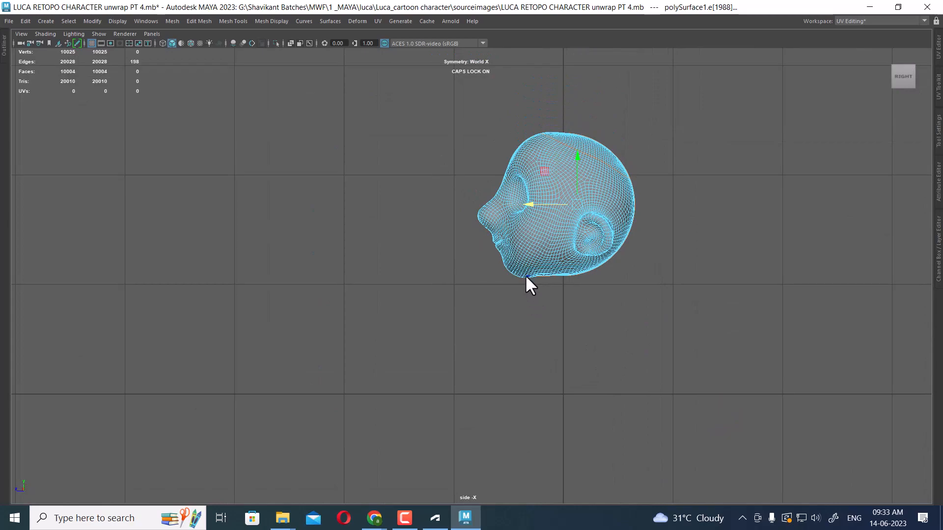
{"action": "scroll", "coordinate": [522, 256], "scroll_direction": "up", "scroll_amount": 1}
{"action": "scroll", "coordinate": [521, 240], "scroll_direction": "up", "scroll_amount": 4}
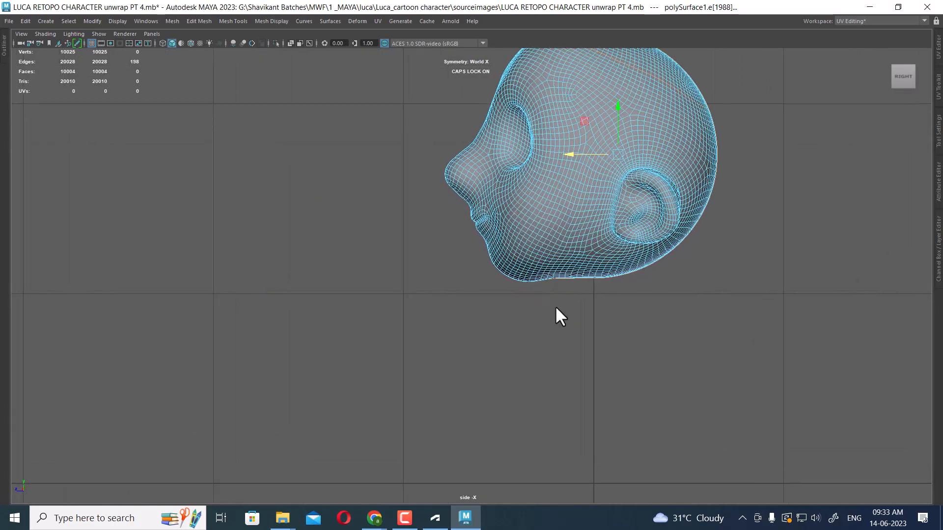
{"action": "key", "text": "space"}
{"action": "left_click", "coordinate": [539, 225]}
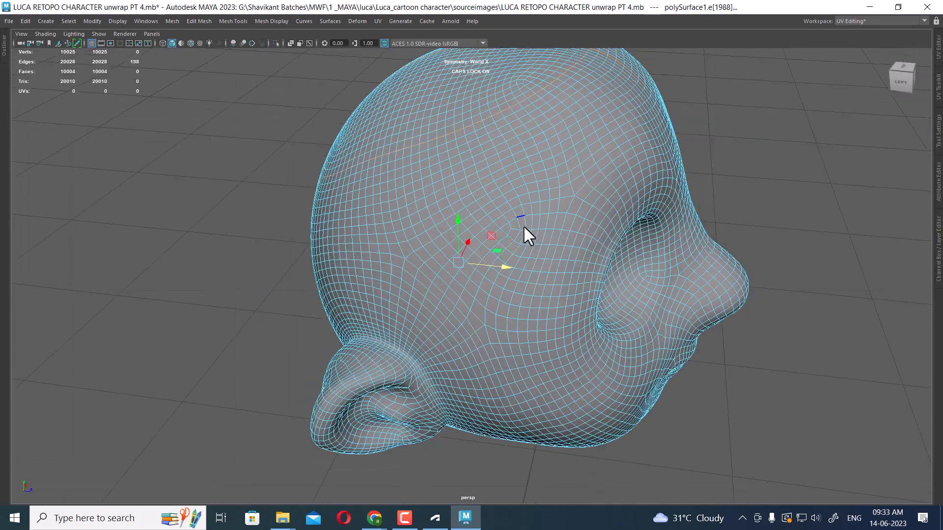
{"action": "mouse_move", "coordinate": [523, 225]}
{"action": "left_mouse_down", "text": "alt"}
{"action": "mouse_move", "coordinate": [499, 198]}
{"action": "mouse_move", "coordinate": [517, 222]}
{"action": "left_mouse_up", "text": "alt"}
{"action": "middle_click_drag", "start_coordinate": [518, 223], "coordinate": [489, 247], "text": "alt"}
{"action": "left_click_drag", "start_coordinate": [490, 249], "coordinate": [516, 215], "text": "alt"}
{"action": "left_click_drag", "start_coordinate": [525, 283], "coordinate": [521, 240], "text": "alt"}
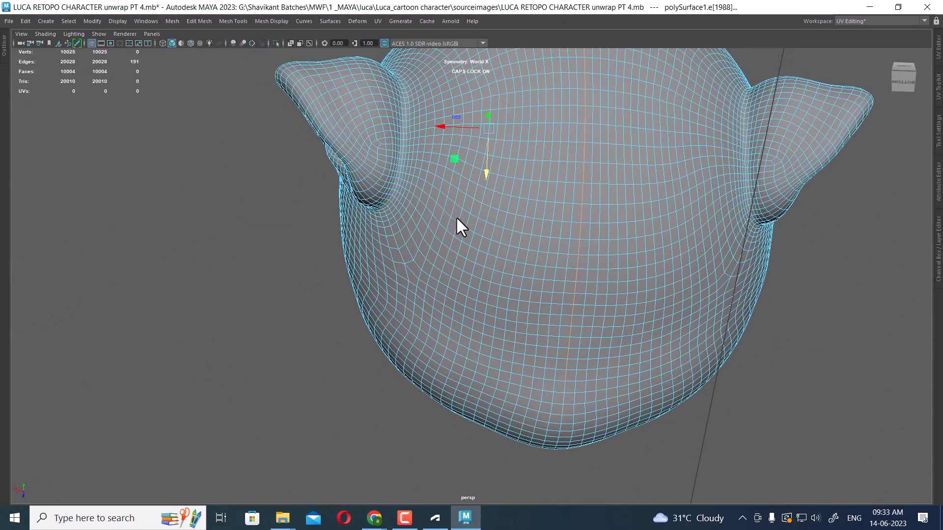
{"action": "left_click_drag", "start_coordinate": [457, 219], "coordinate": [472, 191], "text": "alt"}
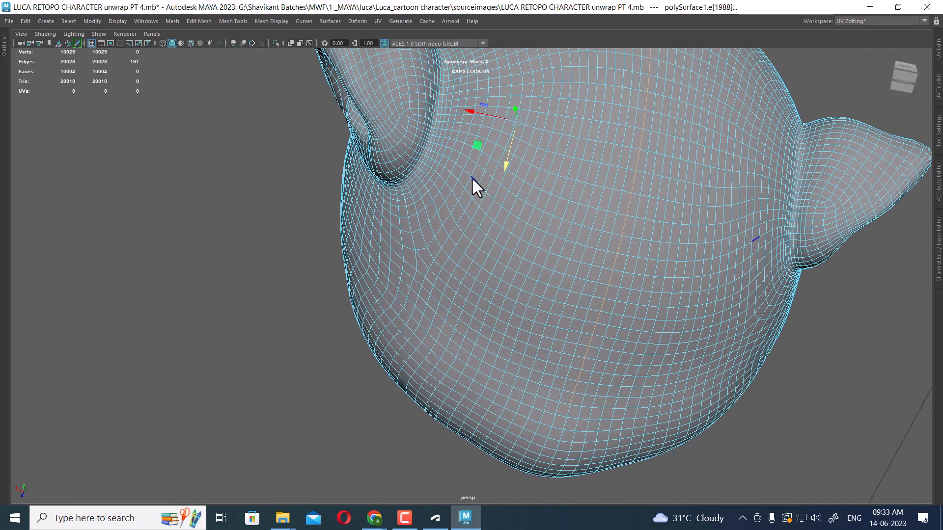
{"action": "double_click", "coordinate": [471, 178], "text": "shift"}
{"action": "left_click_drag", "start_coordinate": [483, 202], "coordinate": [596, 275], "text": "alt"}
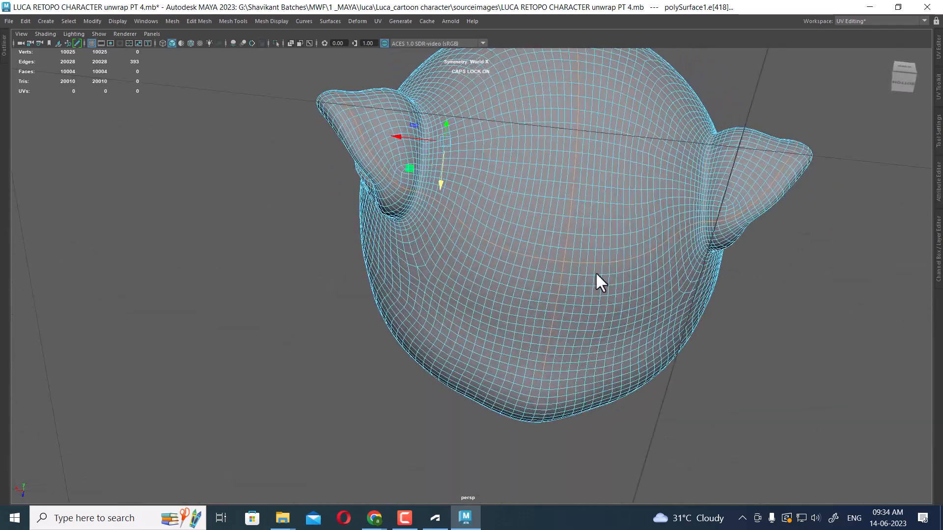
{"action": "left_click_drag", "start_coordinate": [733, 226], "coordinate": [564, 316], "text": "alt"}
{"action": "left_click", "coordinate": [471, 349], "text": "ctrl"}
{"action": "left_click_drag", "start_coordinate": [471, 349], "coordinate": [604, 293], "text": "alt"}
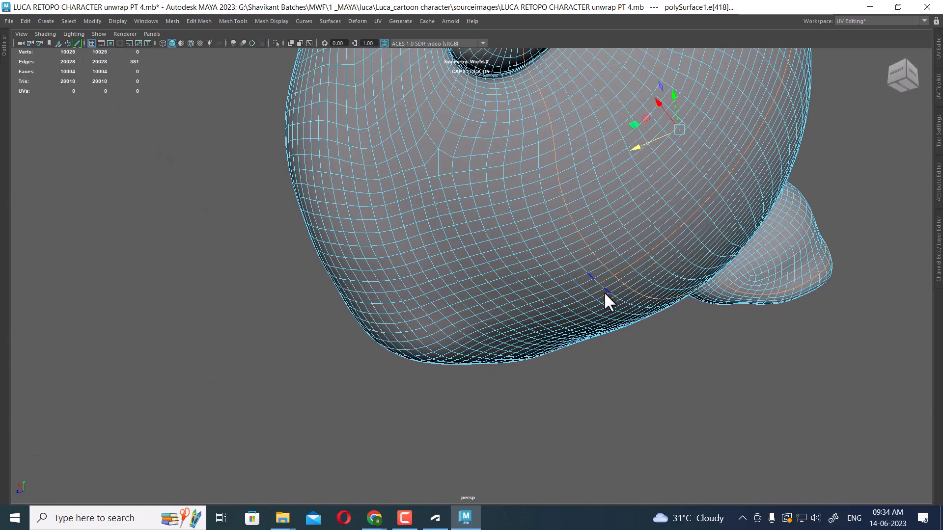
Orbit around the head to review the selected edge loops
{"action": "left_click_drag", "start_coordinate": [620, 339], "coordinate": [563, 297], "text": "alt"}
{"action": "right_click_drag", "start_coordinate": [563, 298], "coordinate": [527, 197], "text": "alt"}
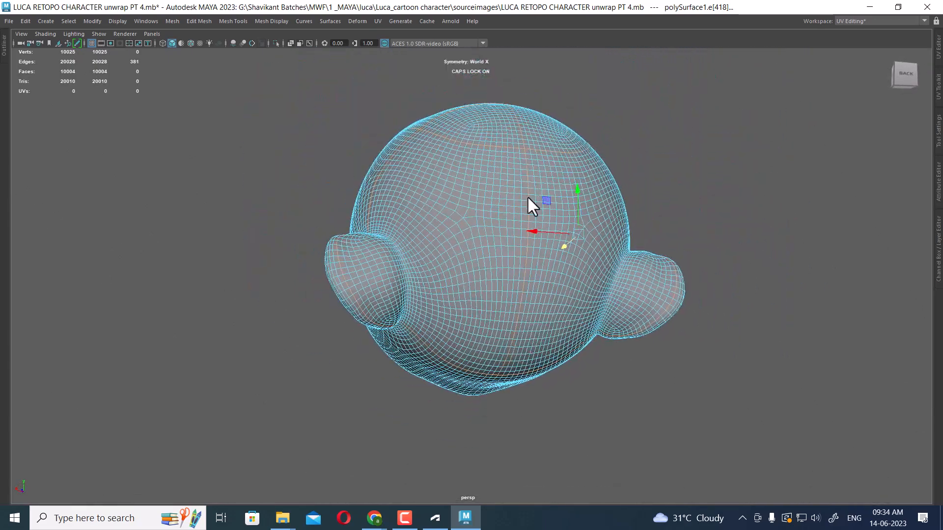
{"action": "left_click_drag", "start_coordinate": [527, 196], "coordinate": [535, 171], "text": "alt"}
{"action": "left_click_drag", "start_coordinate": [496, 311], "coordinate": [503, 253], "text": "alt"}
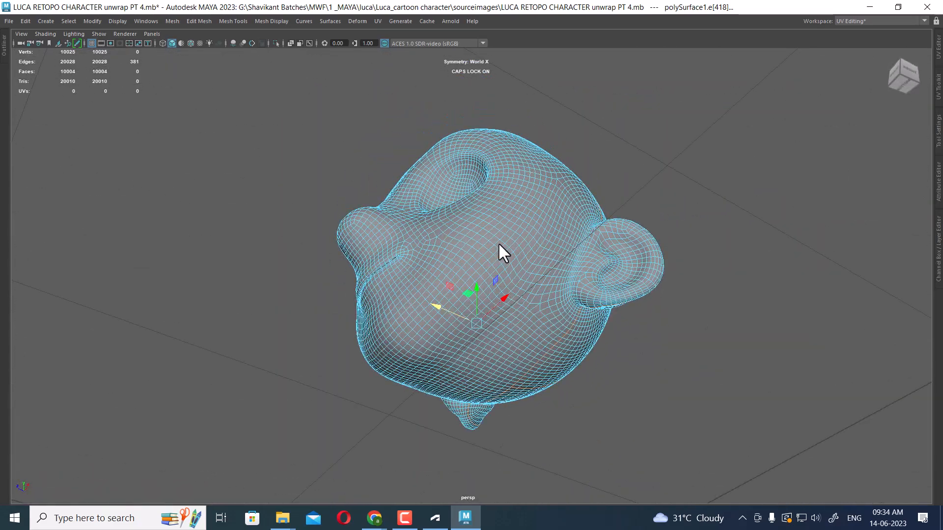
{"action": "left_click_drag", "start_coordinate": [471, 330], "coordinate": [532, 328], "text": "alt"}
{"action": "left_click_drag", "start_coordinate": [543, 422], "coordinate": [408, 265], "text": "alt"}
{"action": "left_click_drag", "start_coordinate": [709, 185], "coordinate": [530, 280], "text": "alt"}
Open the UV Editor beside the viewport and apply Automatic mapping to the head object
{"action": "left_click", "coordinate": [938, 46]}
{"action": "scroll", "coordinate": [410, 268], "scroll_direction": "up", "scroll_amount": 5}
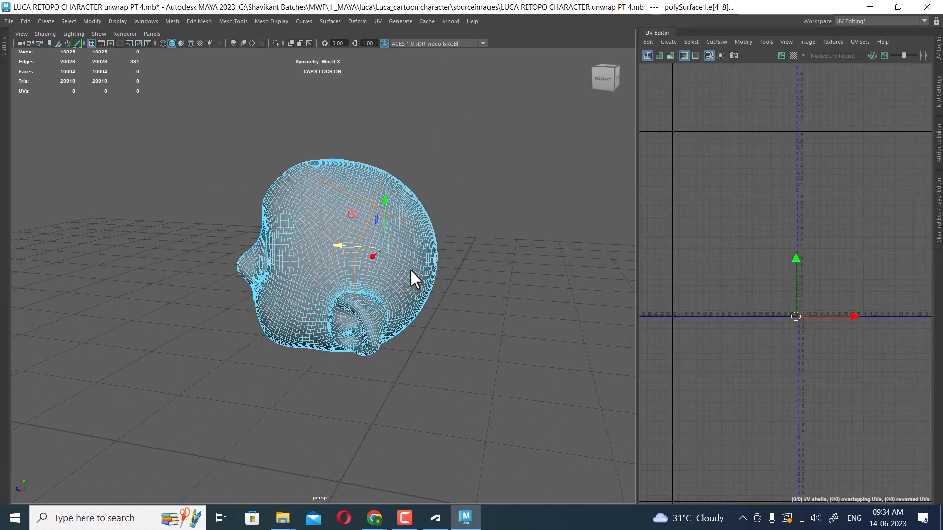
{"action": "scroll", "coordinate": [856, 347], "scroll_direction": "up", "scroll_amount": 3}
{"action": "middle_click_drag", "start_coordinate": [856, 346], "coordinate": [823, 246], "text": "alt"}
{"action": "scroll", "coordinate": [823, 247], "scroll_direction": "up", "scroll_amount": 3}
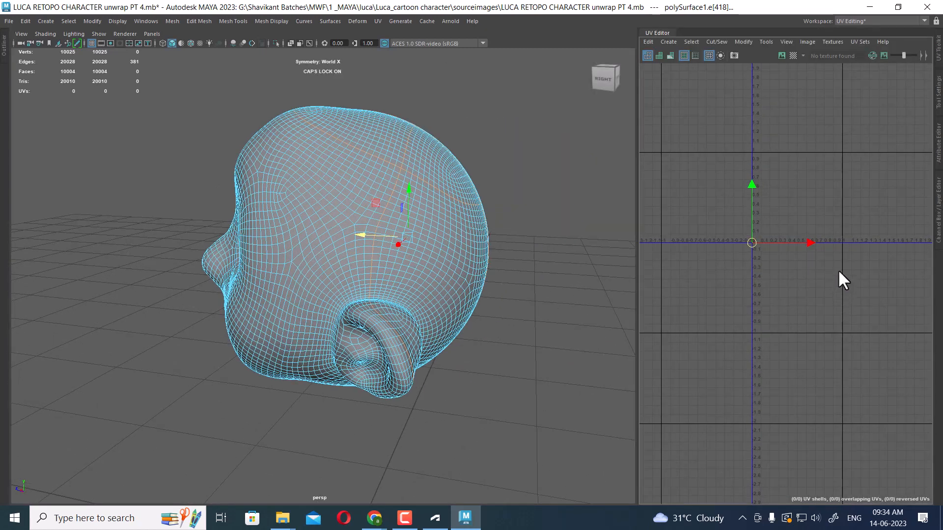
{"action": "scroll", "coordinate": [820, 253], "scroll_direction": "up", "scroll_amount": 1}
{"action": "scroll", "coordinate": [825, 256], "scroll_direction": "up", "scroll_amount": 3}
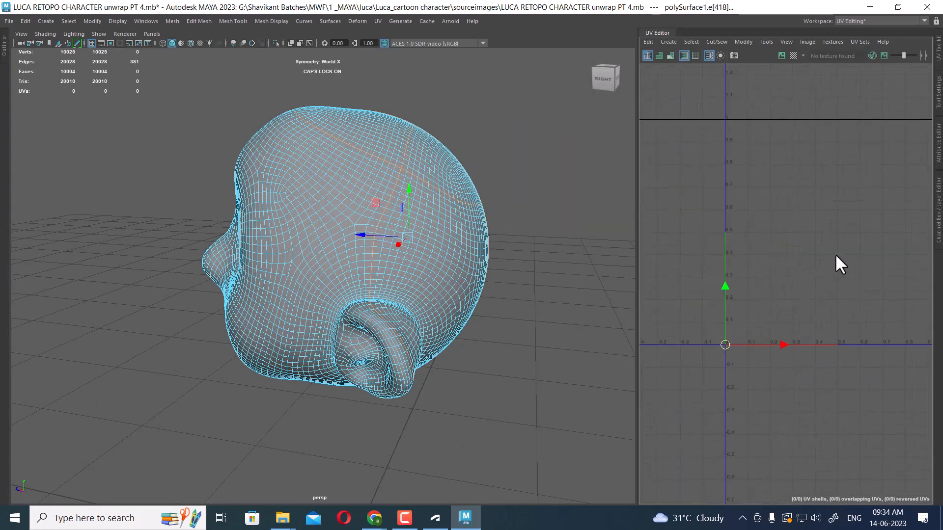
{"action": "right_click_drag", "start_coordinate": [835, 214], "coordinate": [492, 372], "text": "shift"}
{"action": "scroll", "coordinate": [426, 280], "scroll_direction": "up", "scroll_amount": 3}
{"action": "right_click_drag", "start_coordinate": [444, 207], "coordinate": [565, 165]}
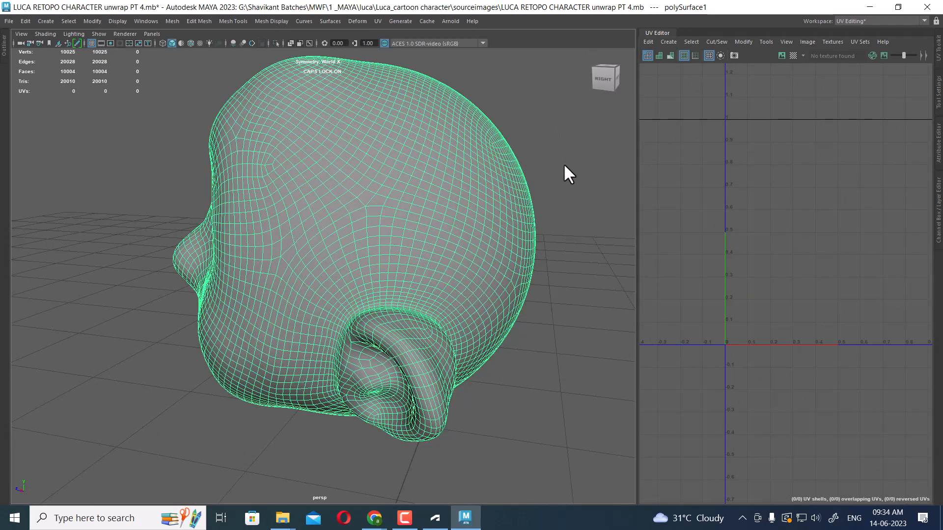
{"action": "left_click", "coordinate": [378, 21]}
{"action": "left_click", "coordinate": [421, 83]}
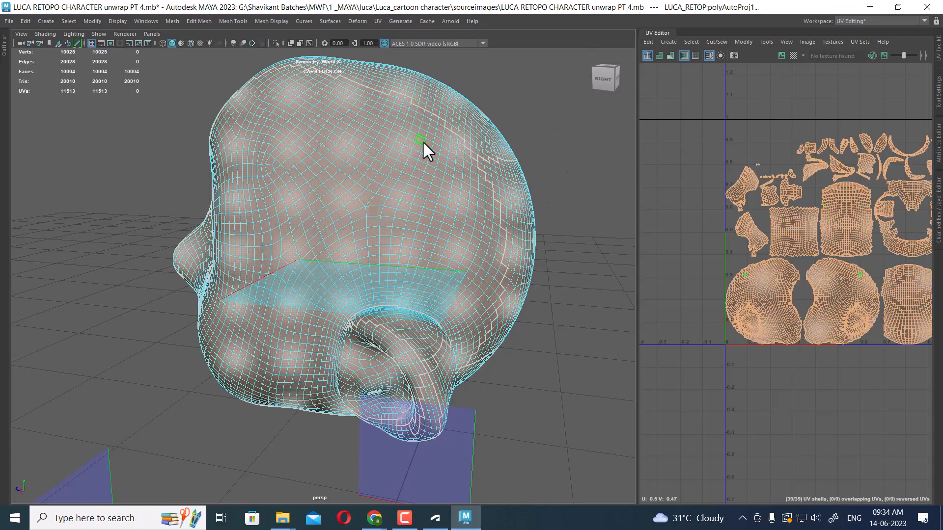
Select edge loops along the back of the head and across the forehead as seam candidates
{"action": "left_click", "coordinate": [545, 142]}
{"action": "right_click_drag", "start_coordinate": [347, 203], "coordinate": [348, 173]}
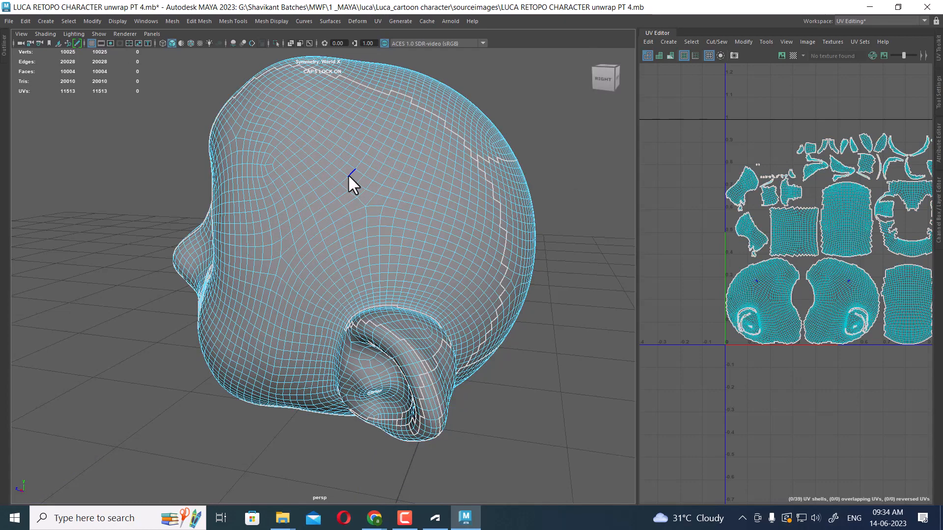
{"action": "left_click_drag", "start_coordinate": [348, 174], "coordinate": [396, 190], "text": "alt"}
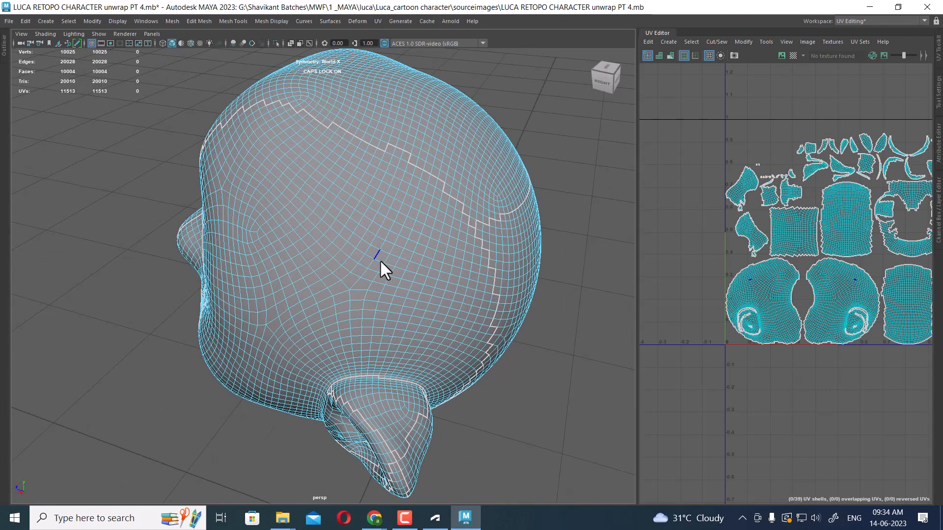
{"action": "double_click", "coordinate": [382, 284]}
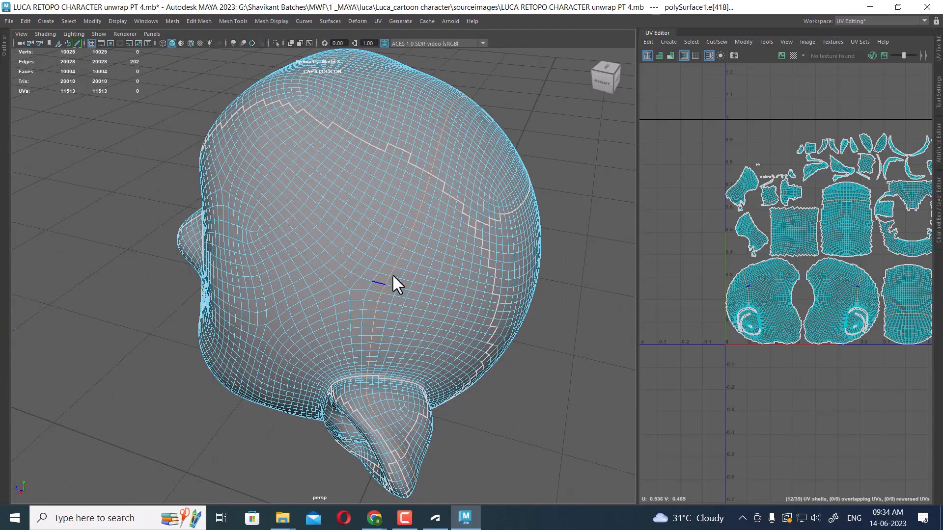
{"action": "left_click_drag", "start_coordinate": [392, 273], "coordinate": [385, 209], "text": "alt"}
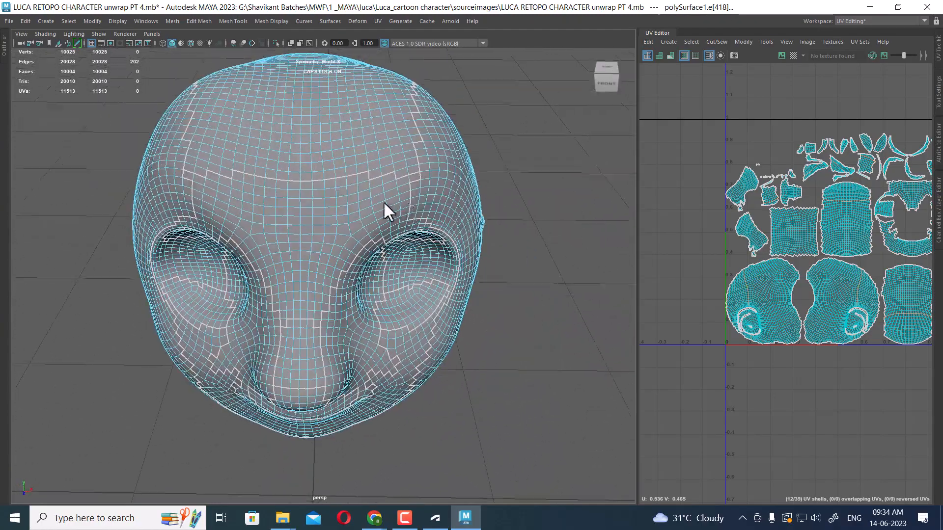
{"action": "double_click", "coordinate": [299, 208], "text": "shift"}
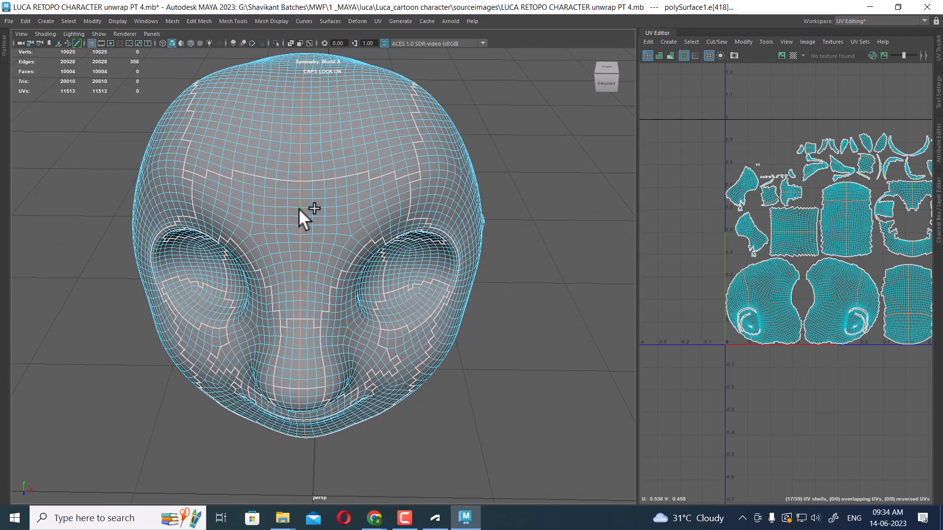
Examine the head's selected edge loops and seams from the side, front and back
{"action": "left_click_drag", "start_coordinate": [373, 202], "coordinate": [326, 149], "text": "alt"}
{"action": "scroll", "coordinate": [326, 199], "scroll_direction": "down", "scroll_amount": 3}
{"action": "key", "text": "space"}
{"action": "left_click_drag", "start_coordinate": [326, 200], "coordinate": [442, 223], "text": "alt"}
{"action": "scroll", "coordinate": [386, 299], "scroll_direction": "up", "scroll_amount": 3}
{"action": "left_click_drag", "start_coordinate": [294, 166], "coordinate": [371, 421], "text": "ctrl"}
{"action": "left_click_drag", "start_coordinate": [252, 211], "coordinate": [379, 436], "text": "ctrl"}
{"action": "key", "text": "space"}
{"action": "left_click_drag", "start_coordinate": [393, 351], "coordinate": [391, 300]}
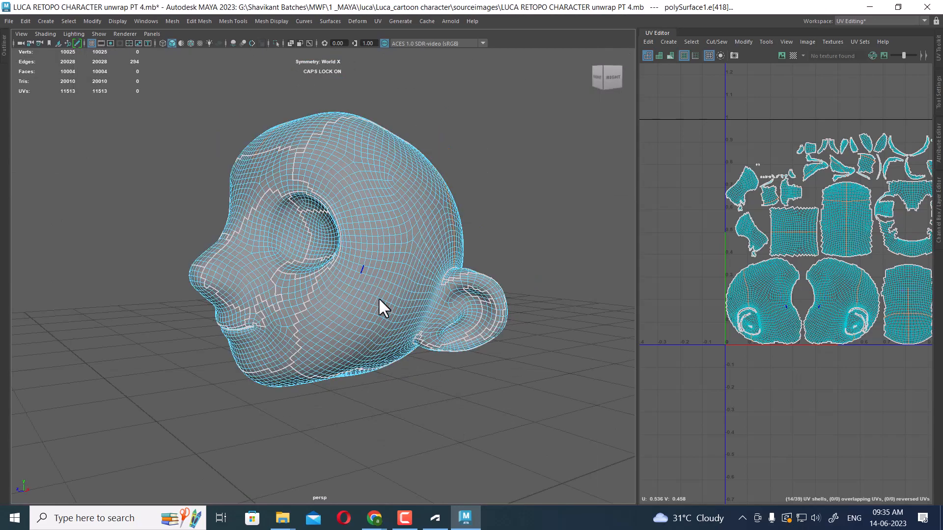
{"action": "left_click_drag", "start_coordinate": [338, 230], "coordinate": [393, 260], "text": "alt"}
{"action": "scroll", "coordinate": [414, 331], "scroll_direction": "up", "scroll_amount": 3}
{"action": "mouse_move", "coordinate": [344, 300]}
{"action": "left_mouse_down", "text": "alt"}
{"action": "mouse_move", "coordinate": [400, 295]}
{"action": "mouse_move", "coordinate": [387, 232]}
{"action": "mouse_move", "coordinate": [416, 293]}
{"action": "mouse_move", "coordinate": [467, 289]}
{"action": "mouse_move", "coordinate": [436, 261]}
{"action": "mouse_move", "coordinate": [404, 254]}
{"action": "mouse_move", "coordinate": [349, 293]}
{"action": "mouse_move", "coordinate": [311, 294]}
{"action": "mouse_move", "coordinate": [338, 293]}
{"action": "left_mouse_up", "text": "alt"}
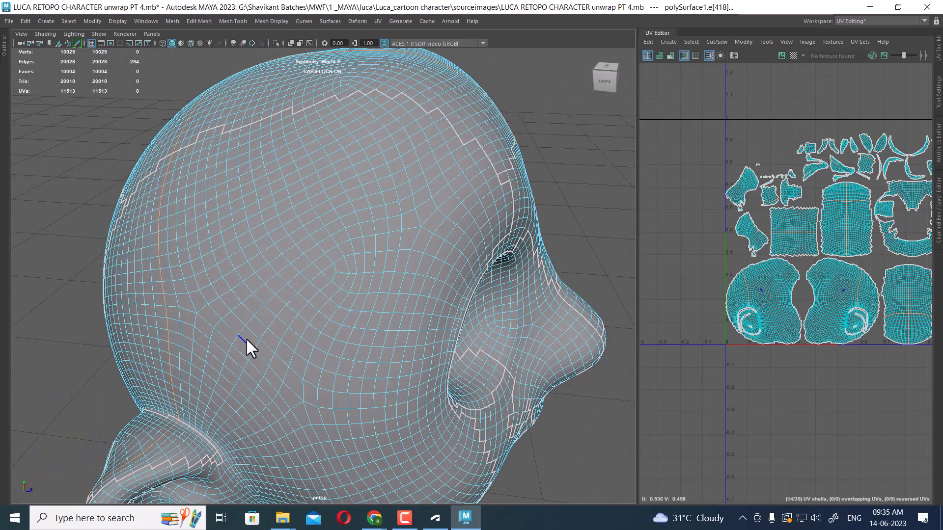
{"action": "left_click_drag", "start_coordinate": [304, 264], "coordinate": [340, 250], "text": "alt"}
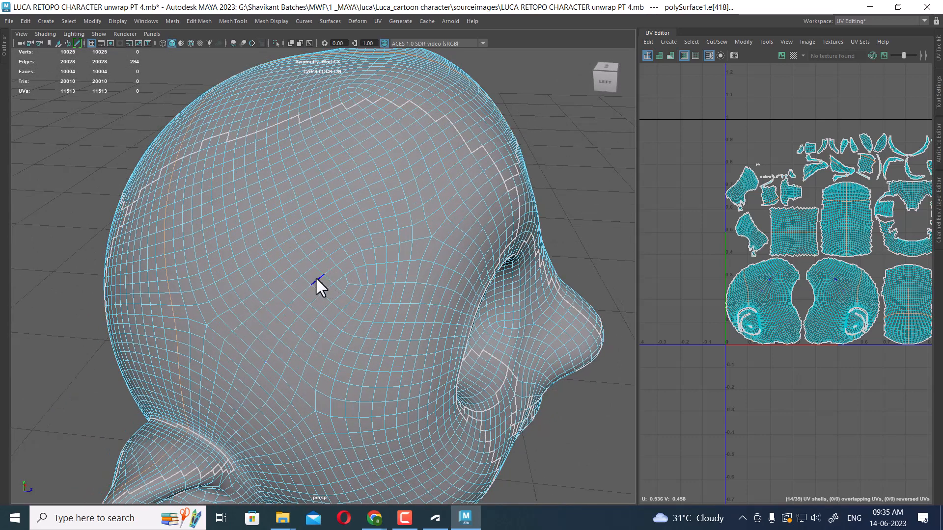
Refine the seam edge-loop selection across the back of the head
{"action": "left_click", "coordinate": [217, 418]}
{"action": "double_click", "coordinate": [316, 278], "text": "shift"}
{"action": "left_click_drag", "start_coordinate": [313, 278], "coordinate": [367, 229], "text": "alt"}
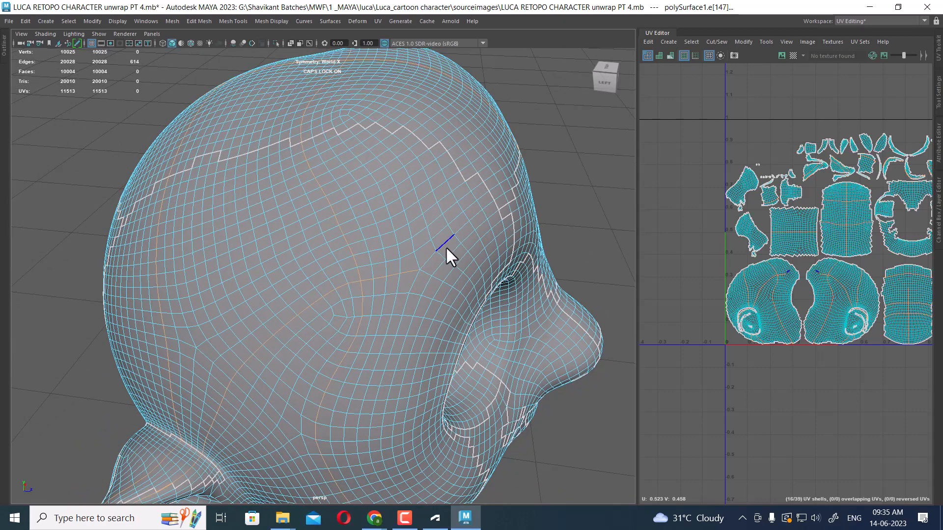
{"action": "left_click_drag", "start_coordinate": [442, 252], "coordinate": [366, 303]}
{"action": "left_click_drag", "start_coordinate": [410, 328], "coordinate": [417, 331], "text": "alt"}
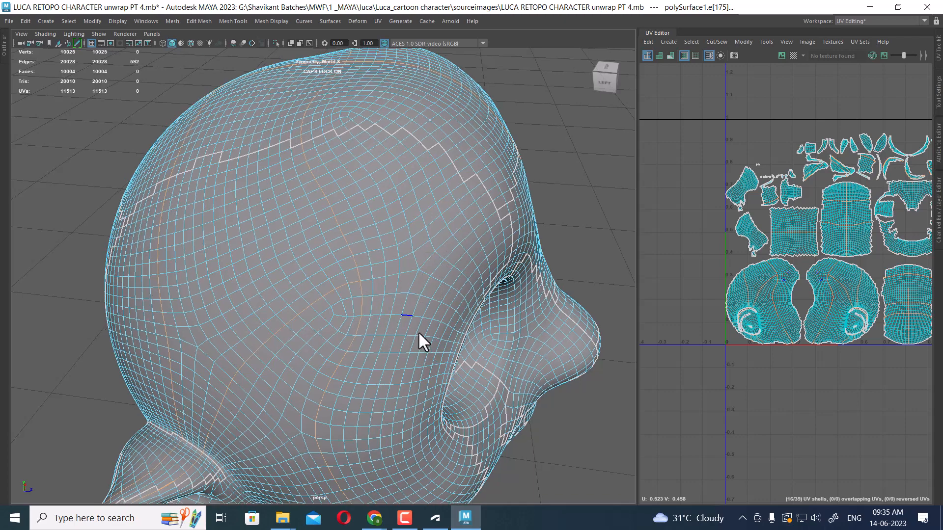
{"action": "right_click_drag", "start_coordinate": [418, 331], "coordinate": [370, 339], "text": "alt"}
{"action": "left_click_drag", "start_coordinate": [370, 339], "coordinate": [380, 336], "text": "alt"}
{"action": "left_click_drag", "start_coordinate": [390, 293], "coordinate": [359, 463], "text": "ctrl"}
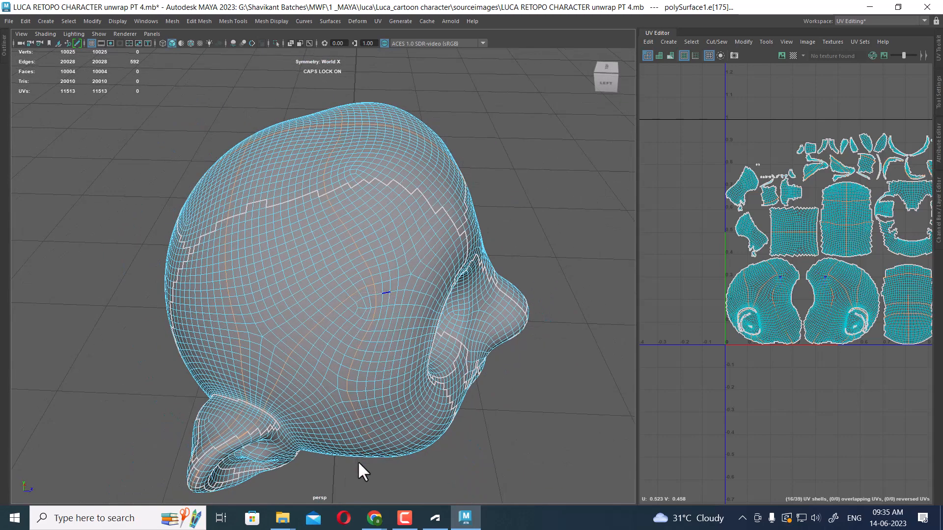
{"action": "left_click_drag", "start_coordinate": [403, 439], "coordinate": [303, 324], "text": "ctrl"}
{"action": "left_click_drag", "start_coordinate": [396, 372], "coordinate": [324, 271], "text": "alt"}
{"action": "scroll", "coordinate": [350, 274], "scroll_direction": "up", "scroll_amount": 3}
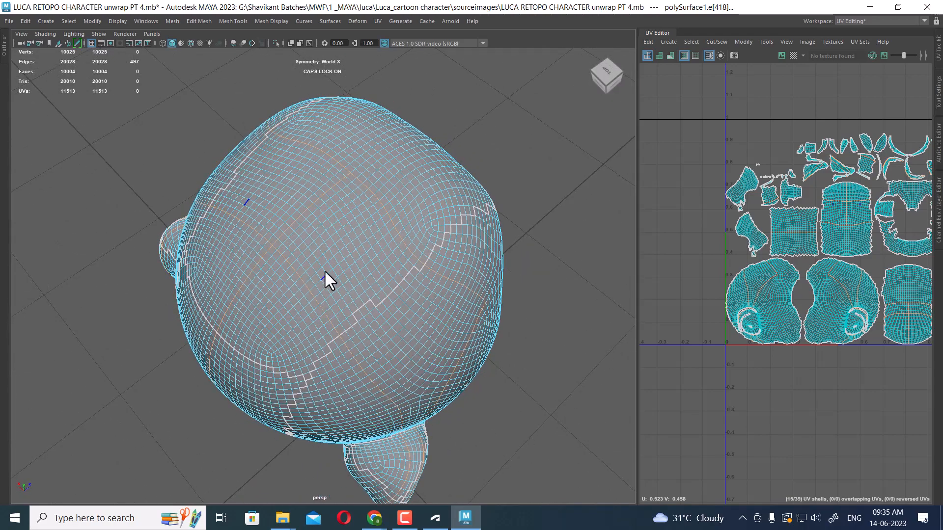
Adjust the seam edge loops over the top of the head from the top view
{"action": "key", "text": "space"}
{"action": "left_click_drag", "start_coordinate": [355, 316], "coordinate": [237, 325]}
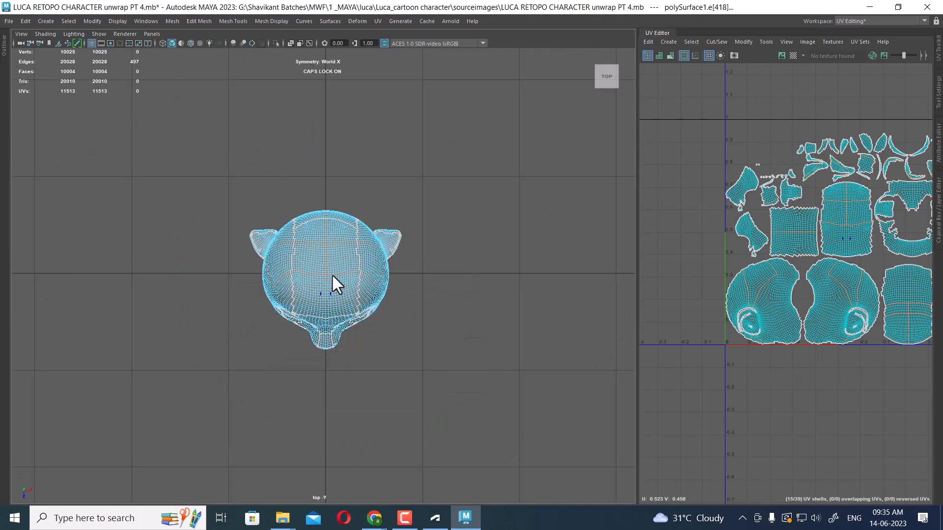
{"action": "scroll", "coordinate": [331, 263], "scroll_direction": "up", "scroll_amount": 6}
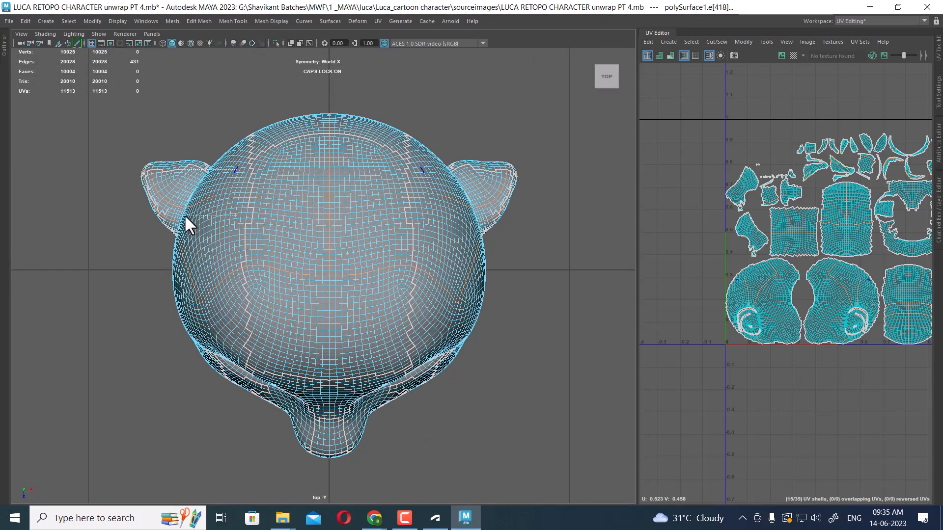
{"action": "double_click", "coordinate": [202, 192]}
{"action": "left_click_drag", "start_coordinate": [322, 244], "coordinate": [336, 255], "text": "alt"}
{"action": "key", "text": "space"}
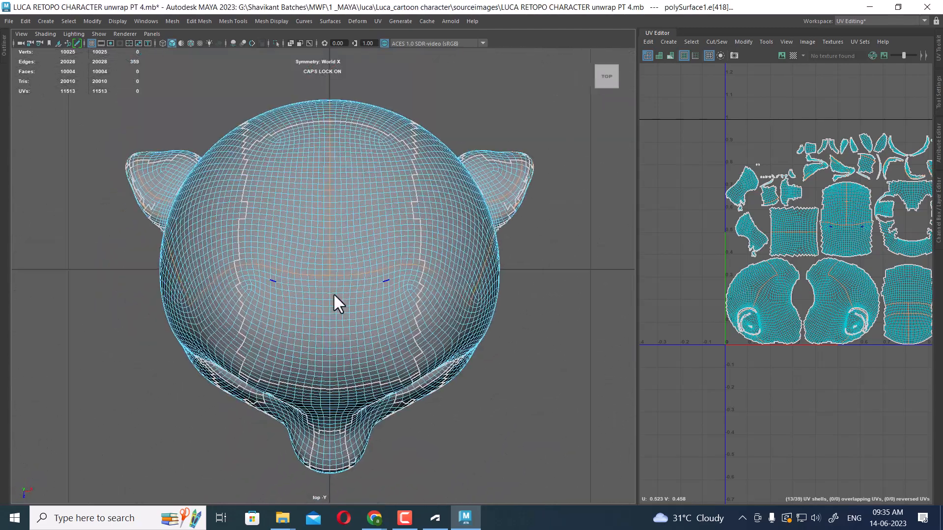
Refine the seam selection around the base of the ear, toggling wireframe to see through the head
{"action": "left_click_drag", "start_coordinate": [203, 215], "coordinate": [206, 115]}
{"action": "key", "text": "space"}
{"action": "left_click_drag", "start_coordinate": [275, 152], "coordinate": [273, 259], "text": "alt"}
{"action": "left_click_drag", "start_coordinate": [256, 223], "coordinate": [288, 308]}
{"action": "key", "text": "4"}
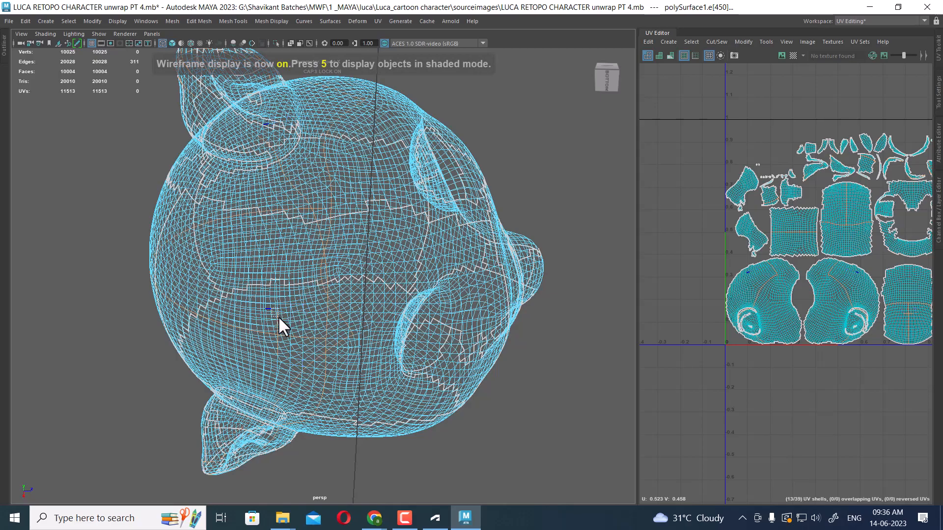
{"action": "left_click_drag", "start_coordinate": [283, 331], "coordinate": [284, 331], "text": "ctrl"}
{"action": "key", "text": "5"}
{"action": "mouse_move", "coordinate": [298, 291]}
{"action": "left_mouse_down", "text": "alt"}
{"action": "mouse_move", "coordinate": [303, 189]}
{"action": "mouse_move", "coordinate": [370, 280]}
{"action": "mouse_move", "coordinate": [301, 294]}
{"action": "mouse_move", "coordinate": [339, 304]}
{"action": "mouse_move", "coordinate": [295, 270]}
{"action": "mouse_move", "coordinate": [284, 332]}
{"action": "mouse_move", "coordinate": [276, 322]}
{"action": "mouse_move", "coordinate": [276, 351]}
{"action": "mouse_move", "coordinate": [286, 354]}
{"action": "mouse_move", "coordinate": [262, 332]}
{"action": "mouse_move", "coordinate": [285, 364]}
{"action": "mouse_move", "coordinate": [318, 254]}
{"action": "mouse_move", "coordinate": [321, 290]}
{"action": "mouse_move", "coordinate": [312, 286]}
{"action": "left_mouse_up", "text": "alt"}
{"action": "key", "text": "4"}
{"action": "left_click_drag", "start_coordinate": [226, 317], "coordinate": [207, 300], "text": "alt"}
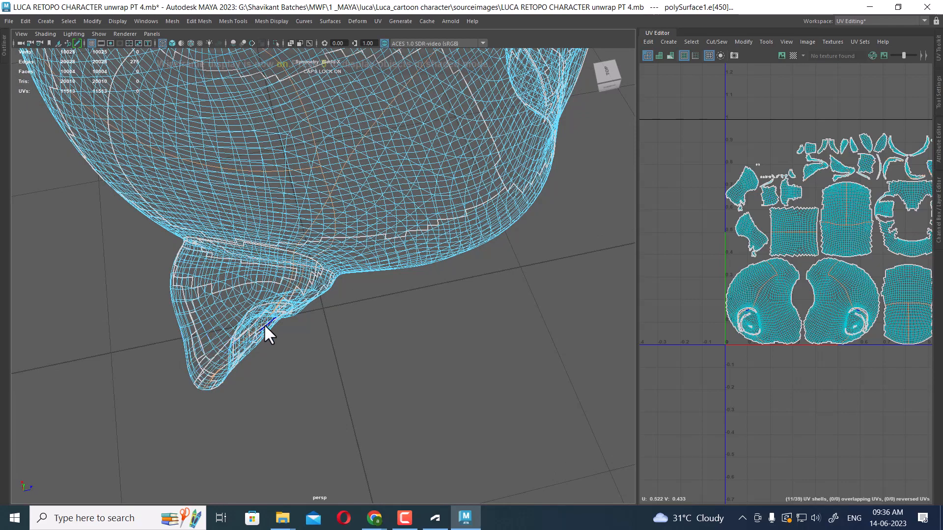
{"action": "key", "text": "5"}
{"action": "mouse_move", "coordinate": [299, 366]}
{"action": "left_mouse_down", "text": "alt"}
{"action": "mouse_move", "coordinate": [305, 225]}
{"action": "mouse_move", "coordinate": [306, 246]}
{"action": "mouse_move", "coordinate": [283, 283]}
{"action": "mouse_move", "coordinate": [258, 275]}
{"action": "mouse_move", "coordinate": [244, 216]}
{"action": "mouse_move", "coordinate": [255, 212]}
{"action": "mouse_move", "coordinate": [293, 263]}
{"action": "mouse_move", "coordinate": [292, 279]}
{"action": "mouse_move", "coordinate": [244, 223]}
{"action": "mouse_move", "coordinate": [240, 240]}
{"action": "mouse_move", "coordinate": [249, 134]}
{"action": "mouse_move", "coordinate": [252, 163]}
{"action": "left_mouse_up", "text": "alt"}
{"action": "middle_click_drag", "start_coordinate": [290, 338], "coordinate": [254, 167], "text": "alt"}
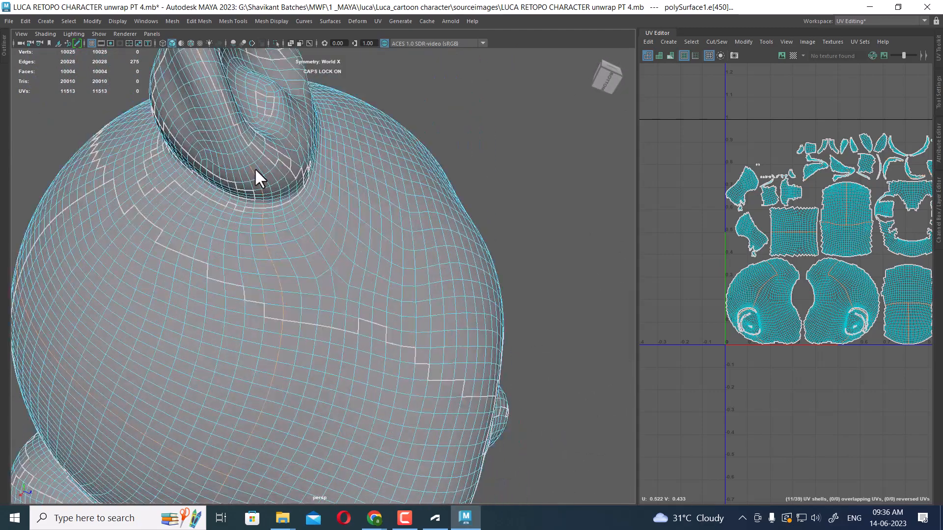
{"action": "right_click_drag", "start_coordinate": [254, 167], "coordinate": [245, 192], "text": "alt"}
{"action": "middle_click_drag", "start_coordinate": [245, 191], "coordinate": [275, 228], "text": "alt"}
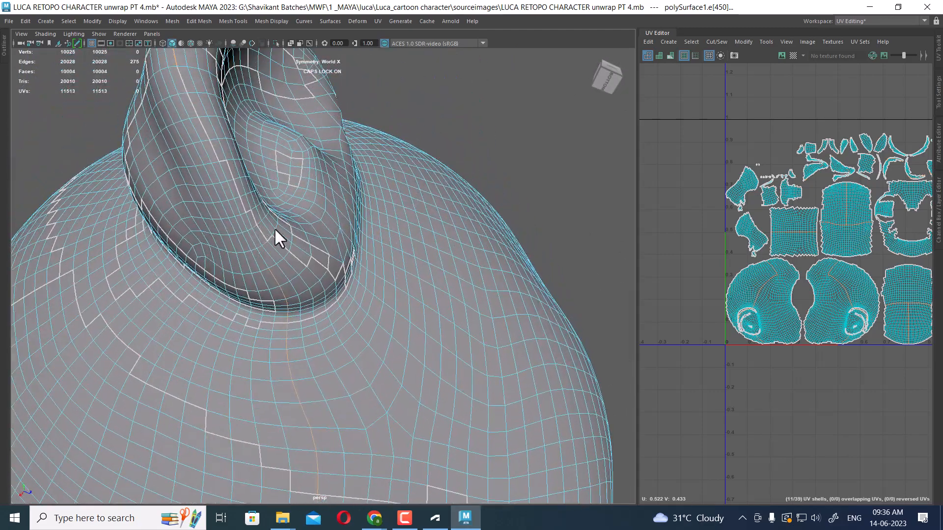
Add the edge loop along the back of the ear to the seam selection
{"action": "left_click", "coordinate": [404, 519]}
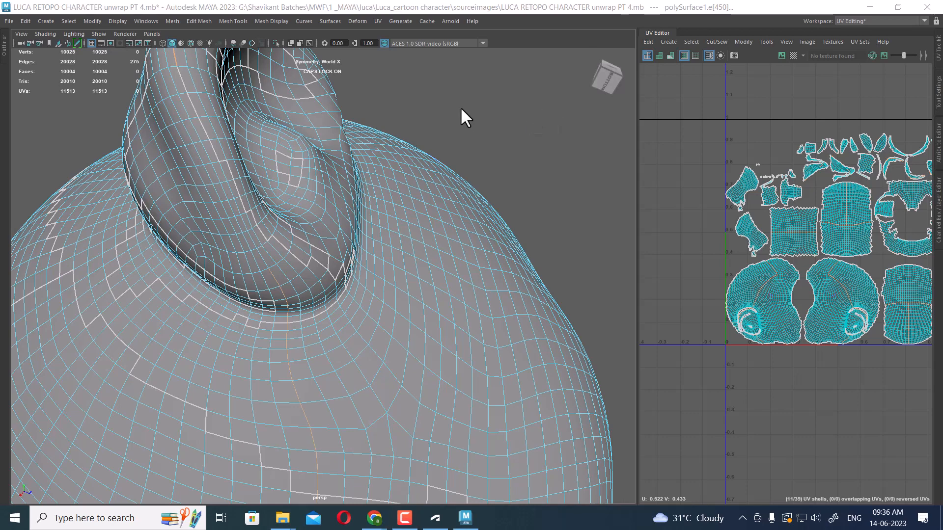
{"action": "left_click_drag", "start_coordinate": [257, 272], "coordinate": [218, 209], "text": "alt"}
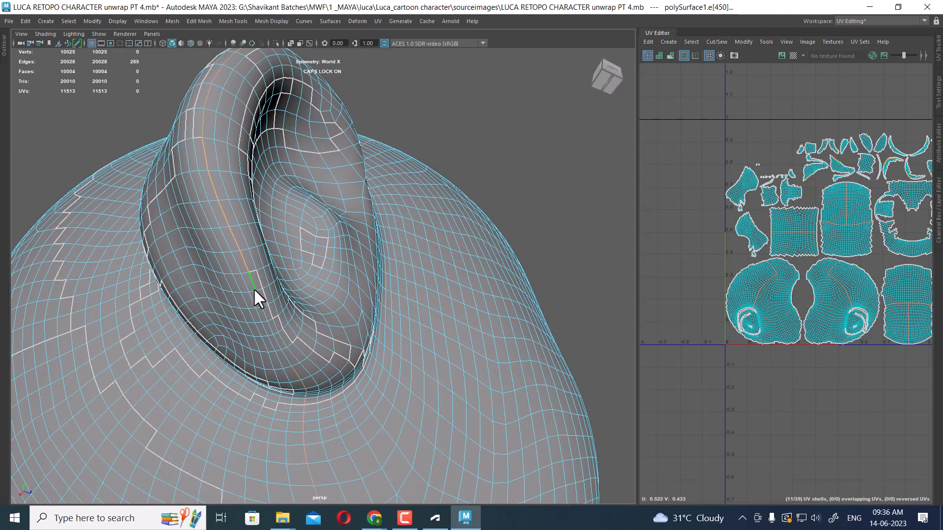
{"action": "left_click", "coordinate": [262, 303], "text": "shift"}
{"action": "left_click_drag", "start_coordinate": [276, 339], "coordinate": [299, 373], "text": "alt"}
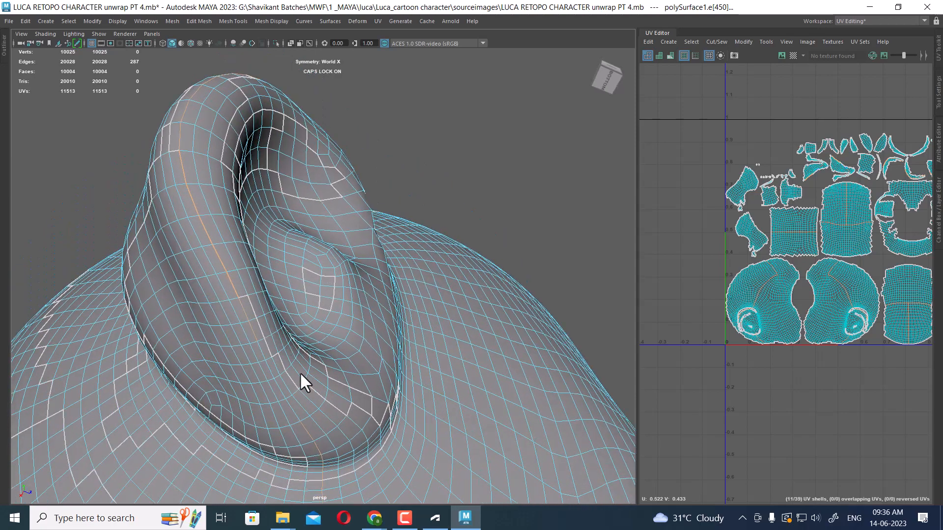
{"action": "double_click", "coordinate": [296, 412], "text": "shift"}
{"action": "scroll", "coordinate": [369, 370], "scroll_direction": "down", "scroll_amount": 8}
{"action": "left_click_drag", "start_coordinate": [370, 370], "coordinate": [322, 395], "text": "alt"}
{"action": "scroll", "coordinate": [322, 394], "scroll_direction": "down", "scroll_amount": 3}
{"action": "left_click_drag", "start_coordinate": [437, 226], "coordinate": [344, 338], "text": "alt"}
Cut the head's UVs along the selected seams and unfold them into shells
{"action": "middle_click_drag", "start_coordinate": [864, 282], "coordinate": [790, 264], "text": "alt"}
{"action": "scroll", "coordinate": [820, 288], "scroll_direction": "down", "scroll_amount": 3}
{"action": "right_click_drag", "start_coordinate": [855, 205], "coordinate": [740, 239], "text": "shift"}
{"action": "scroll", "coordinate": [818, 183], "scroll_direction": "down", "scroll_amount": 3}
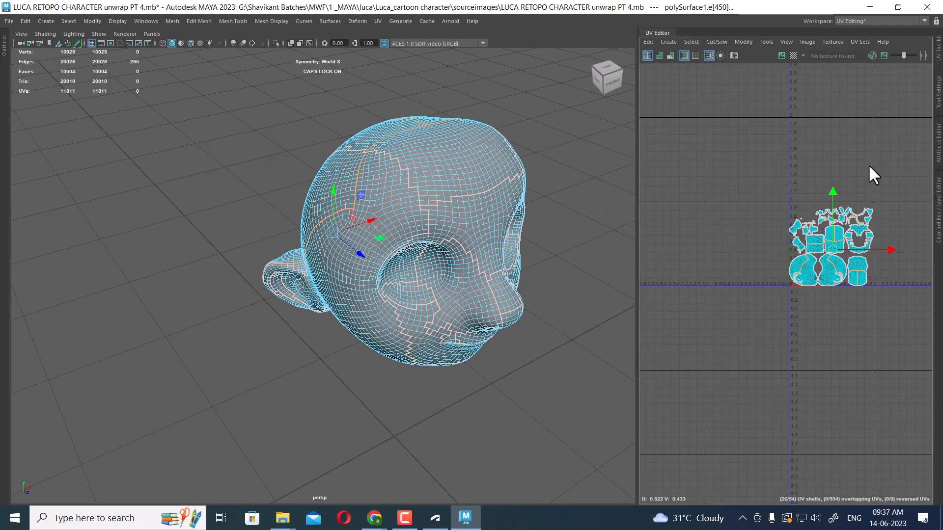
{"action": "right_click_drag", "start_coordinate": [870, 166], "coordinate": [865, 115]}
{"action": "left_click_drag", "start_coordinate": [896, 168], "coordinate": [744, 350], "text": "shift"}
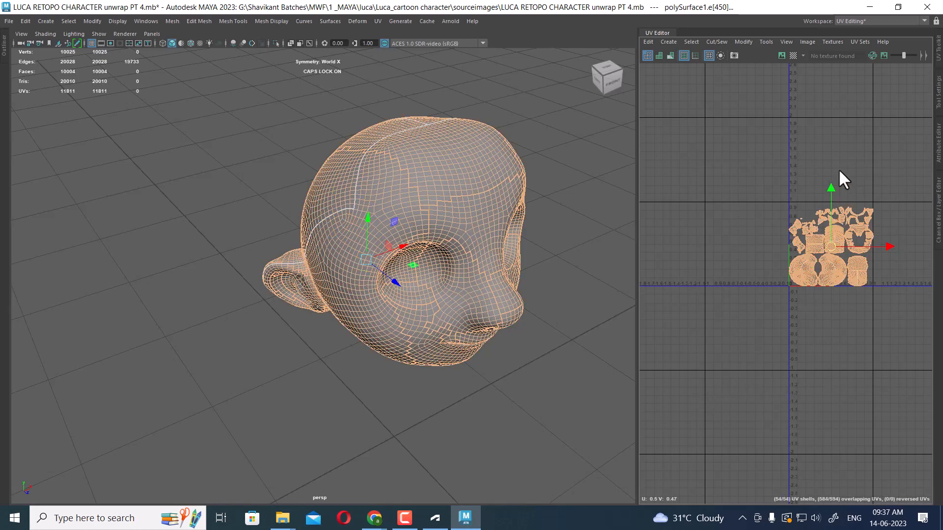
{"action": "right_click_drag", "start_coordinate": [838, 169], "coordinate": [736, 216], "text": "shift"}
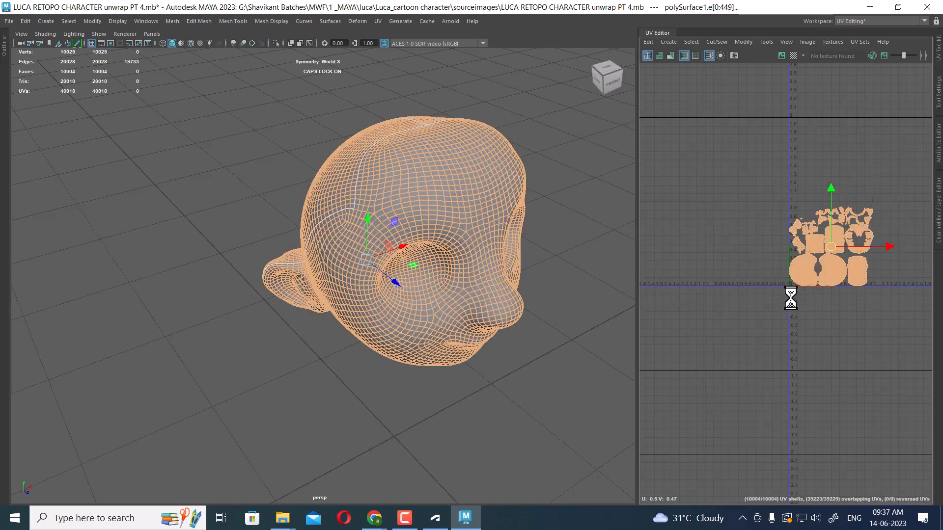
{"action": "right_click_drag", "start_coordinate": [791, 298], "coordinate": [781, 258], "text": "shift"}
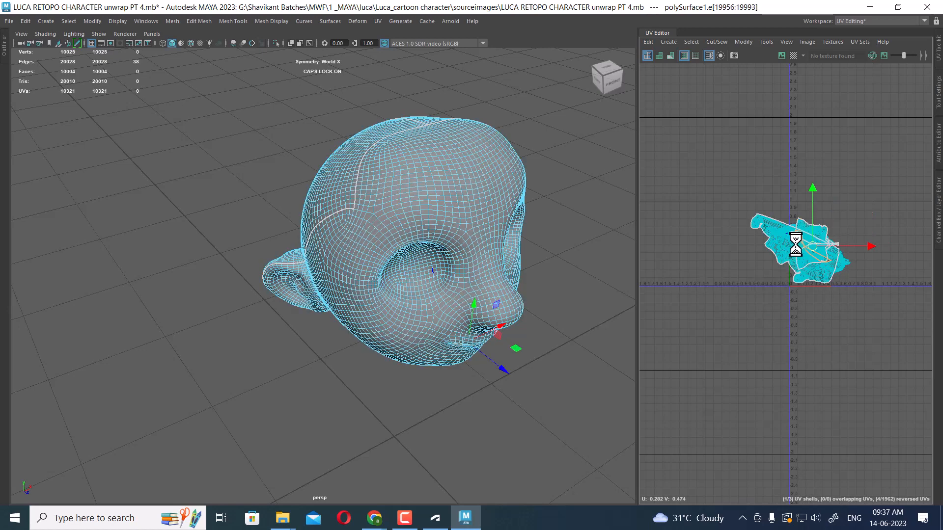
Undo the head unfold to compare with the automatic layout, then unfold it again
{"action": "scroll", "coordinate": [791, 275], "scroll_direction": "up", "scroll_amount": 2}
{"action": "scroll", "coordinate": [794, 293], "scroll_direction": "up", "scroll_amount": 3}
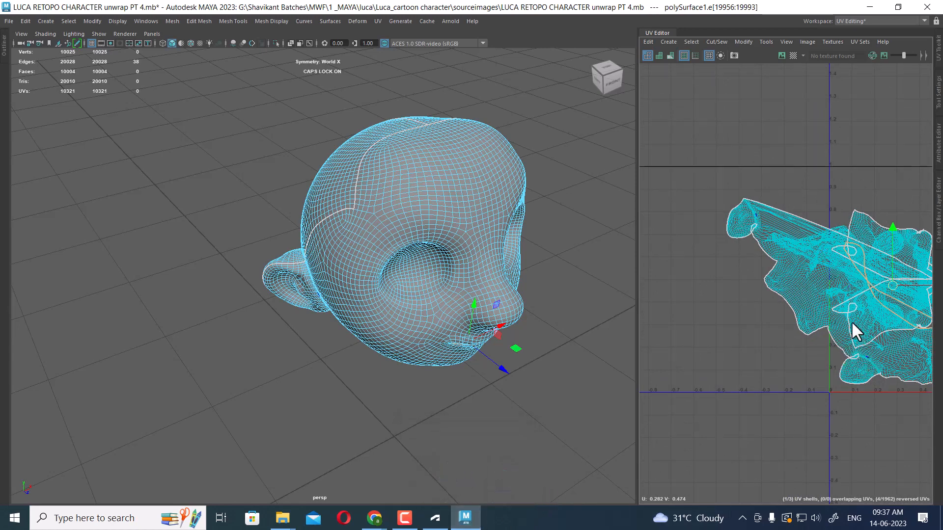
{"action": "middle_click_drag", "start_coordinate": [874, 342], "coordinate": [773, 290], "text": "alt"}
{"action": "right_click_drag", "start_coordinate": [781, 317], "coordinate": [830, 355], "text": "alt"}
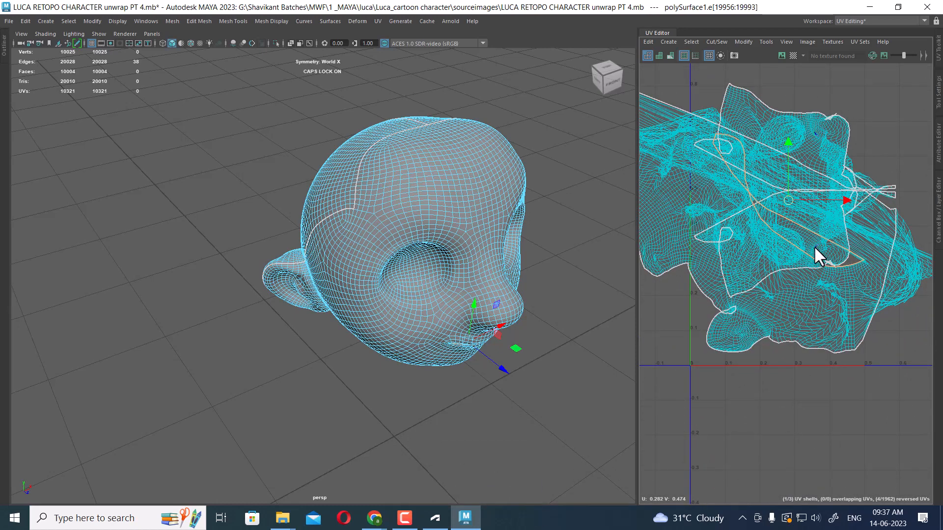
{"action": "scroll", "coordinate": [751, 334], "scroll_direction": "down", "scroll_amount": 3}
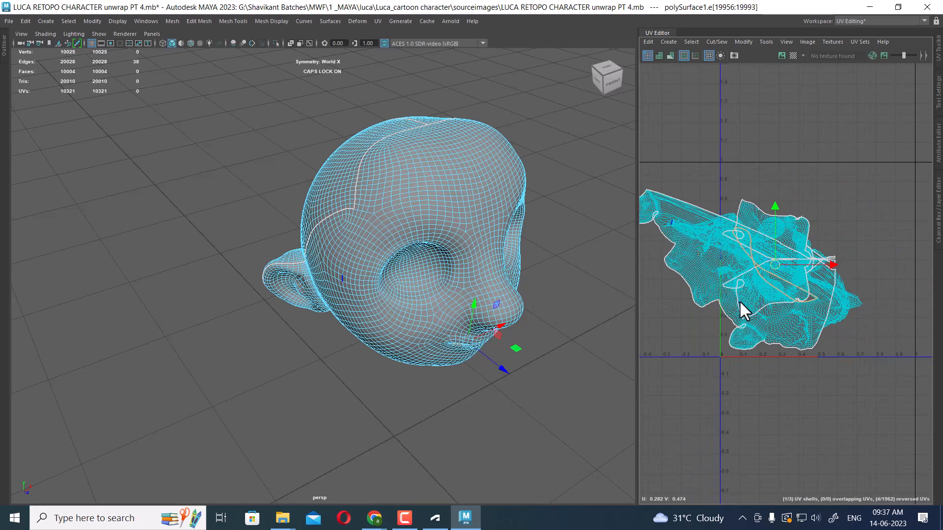
{"action": "key", "text": "ctrl+z"}
{"action": "middle_click_drag", "start_coordinate": [801, 298], "coordinate": [774, 258], "text": "alt"}
{"action": "scroll", "coordinate": [782, 259], "scroll_direction": "down", "scroll_amount": 2}
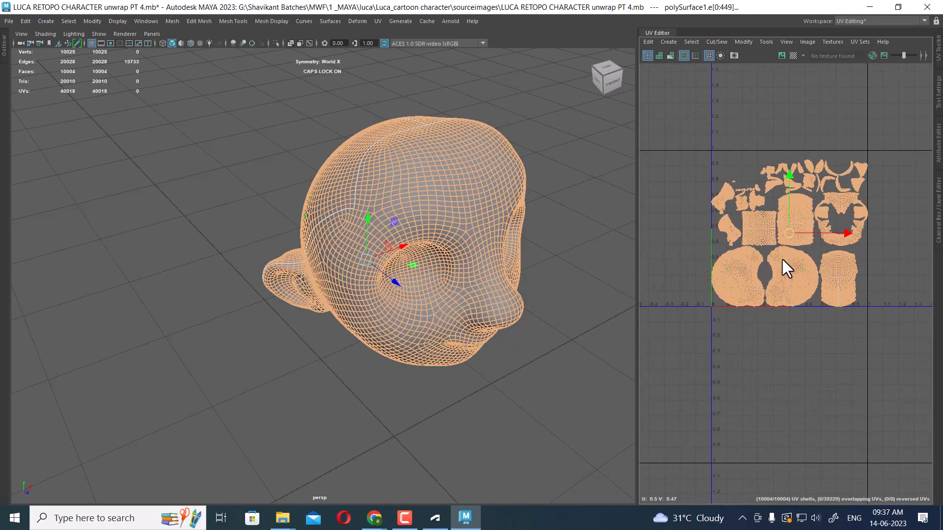
{"action": "scroll", "coordinate": [783, 152], "scroll_direction": "up", "scroll_amount": 5}
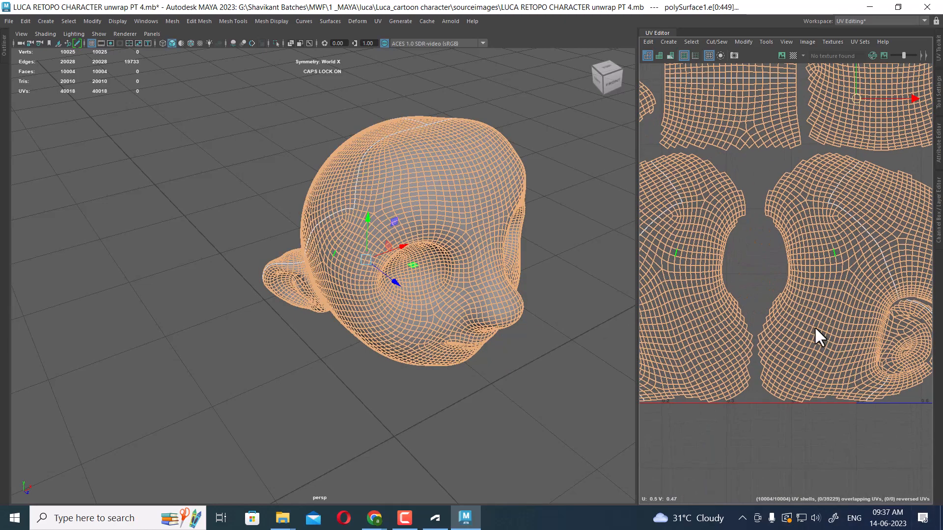
{"action": "scroll", "coordinate": [756, 201], "scroll_direction": "down", "scroll_amount": 2}
{"action": "scroll", "coordinate": [802, 270], "scroll_direction": "down", "scroll_amount": 3}
{"action": "right_click_drag", "start_coordinate": [802, 270], "coordinate": [792, 193], "text": "shift"}
{"action": "scroll", "coordinate": [773, 211], "scroll_direction": "down", "scroll_amount": 2}
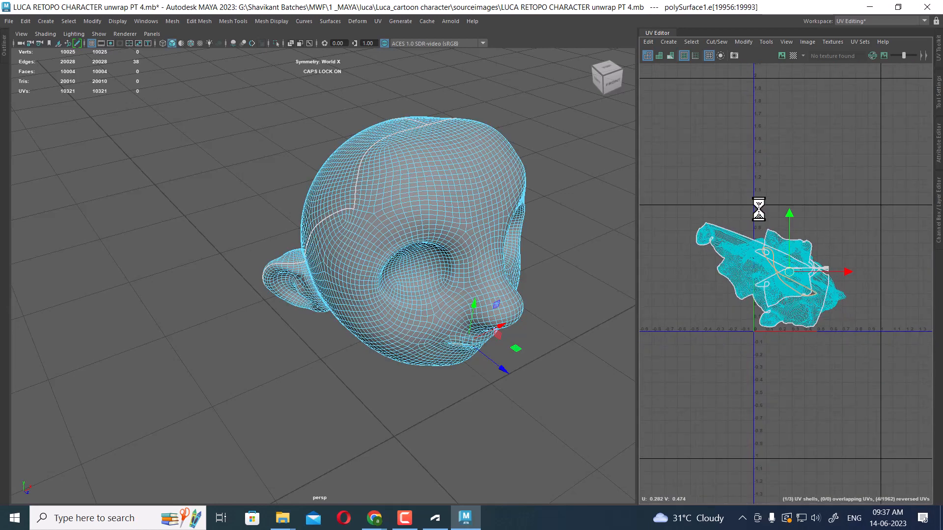
Select the back-of-head UV shell and move it above the face shell
{"action": "right_click_drag", "start_coordinate": [770, 241], "coordinate": [812, 241]}
{"action": "left_click", "coordinate": [797, 284]}
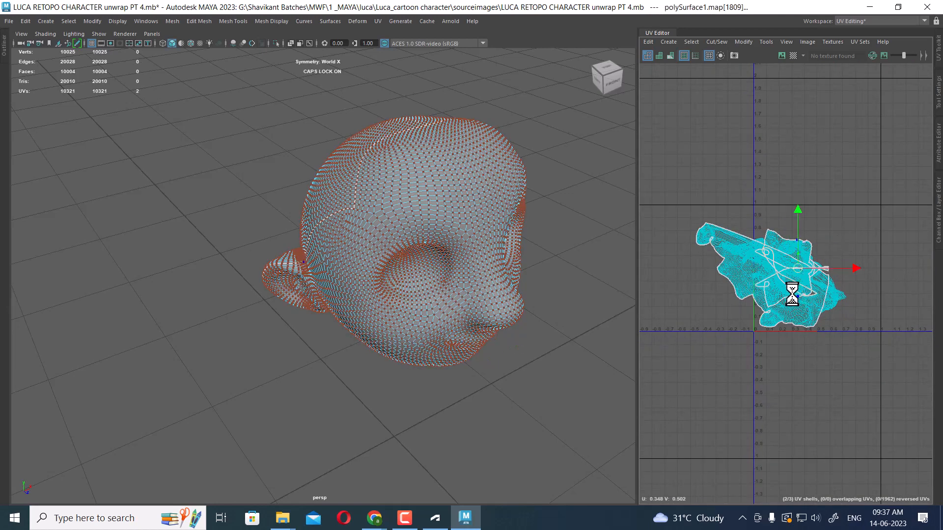
{"action": "right_click_drag", "start_coordinate": [790, 289], "coordinate": [827, 313], "text": "ctrl"}
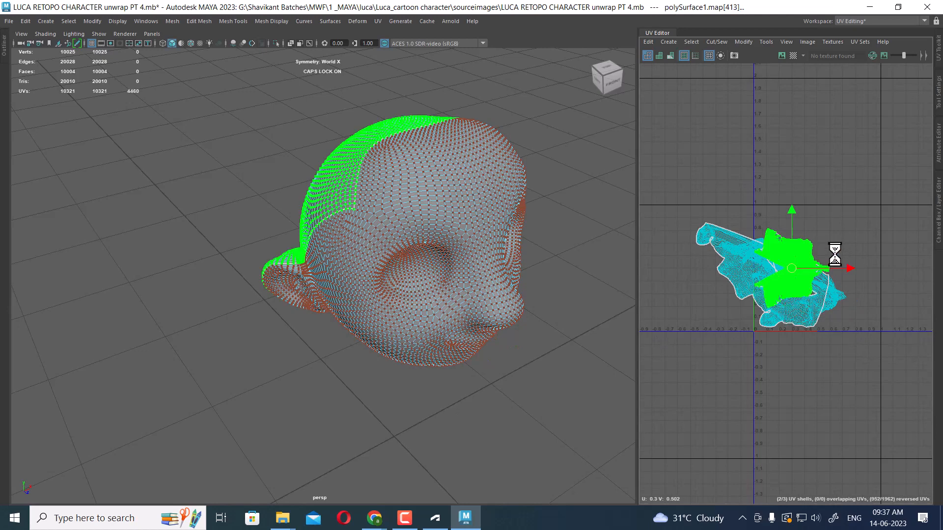
{"action": "left_click_drag", "start_coordinate": [792, 271], "coordinate": [793, 132]}
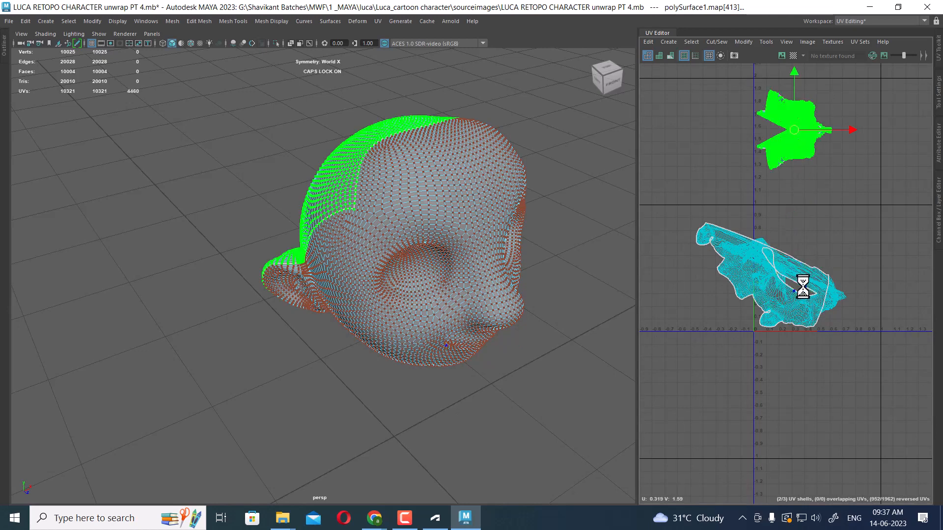
Select the face UV shell and unfold it
{"action": "left_click", "coordinate": [768, 269]}
{"action": "right_click_drag", "start_coordinate": [768, 269], "coordinate": [800, 301], "text": "ctrl"}
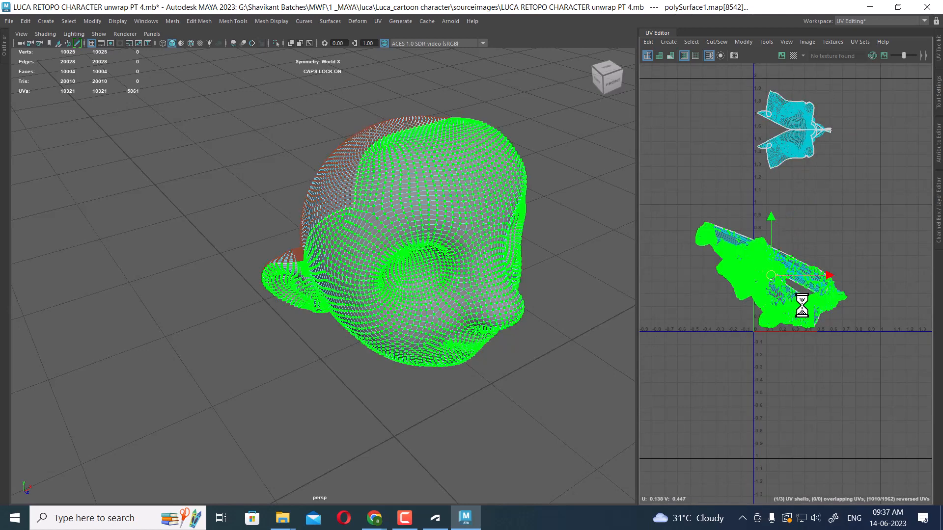
{"action": "left_click_drag", "start_coordinate": [777, 276], "coordinate": [855, 259]}
{"action": "left_click_drag", "start_coordinate": [482, 379], "coordinate": [411, 293], "text": "alt"}
{"action": "middle_click_drag", "start_coordinate": [767, 284], "coordinate": [723, 293], "text": "alt"}
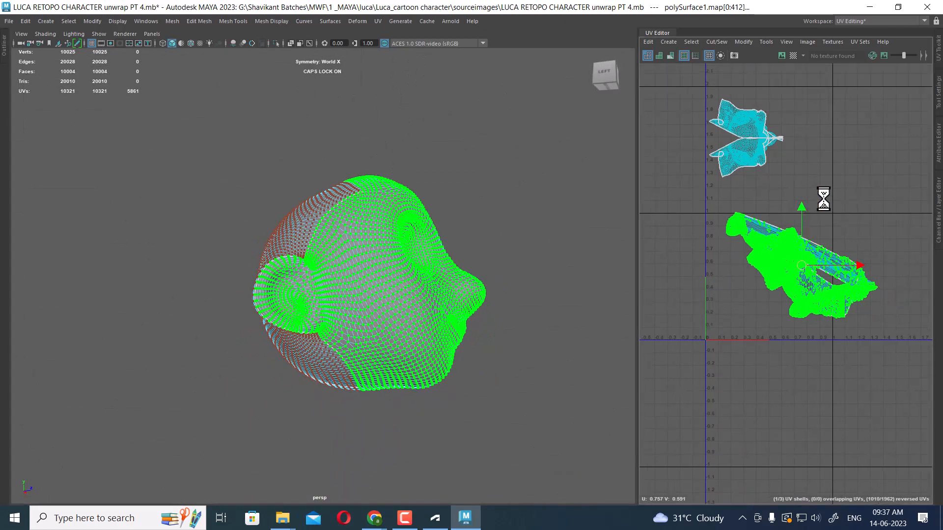
{"action": "right_click_drag", "start_coordinate": [824, 199], "coordinate": [769, 197], "text": "shift"}
{"action": "right_click_drag", "start_coordinate": [701, 197], "coordinate": [702, 197], "text": "shift"}
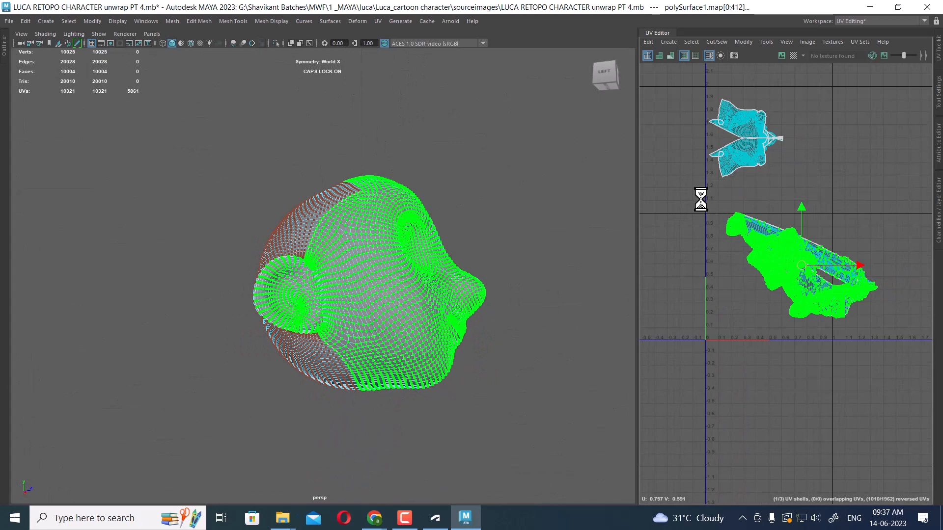
{"action": "left_click", "coordinate": [740, 155]}
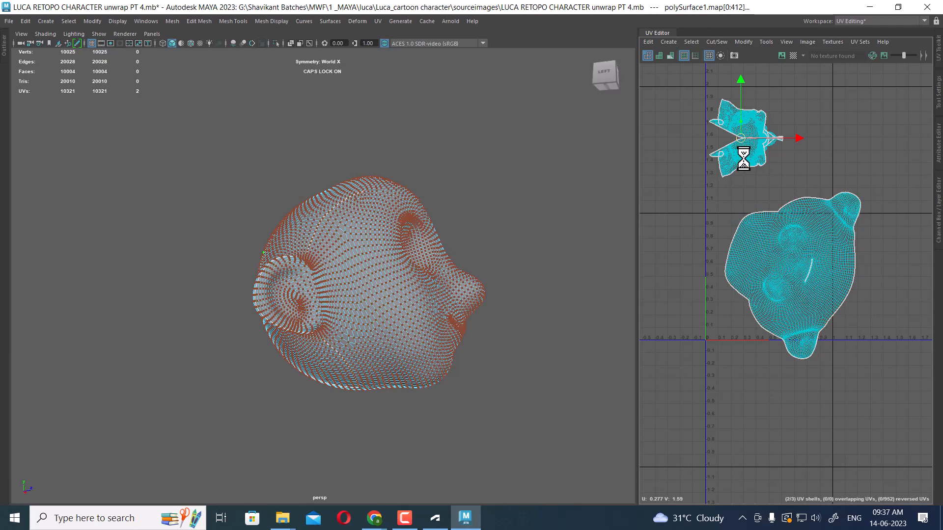
Select the back-of-head UV shell and unfold it
{"action": "right_click_drag", "start_coordinate": [781, 148], "coordinate": [655, 154], "text": "shift"}
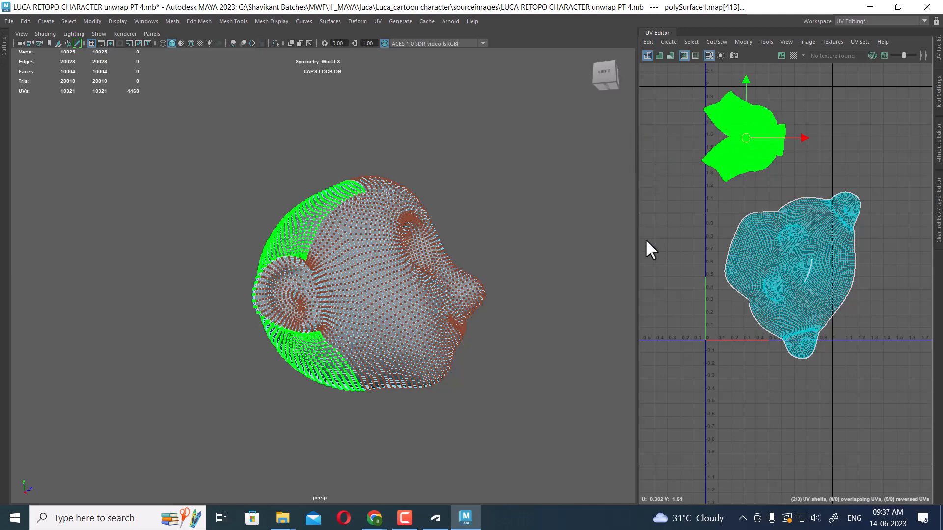
{"action": "left_click_drag", "start_coordinate": [472, 341], "coordinate": [405, 397], "text": "alt"}
{"action": "scroll", "coordinate": [405, 397], "scroll_direction": "down", "scroll_amount": 3}
{"action": "middle_click_drag", "start_coordinate": [695, 264], "coordinate": [672, 252], "text": "alt"}
{"action": "scroll", "coordinate": [685, 208], "scroll_direction": "down", "scroll_amount": 4}
{"action": "scroll", "coordinate": [737, 261], "scroll_direction": "down", "scroll_amount": 2}
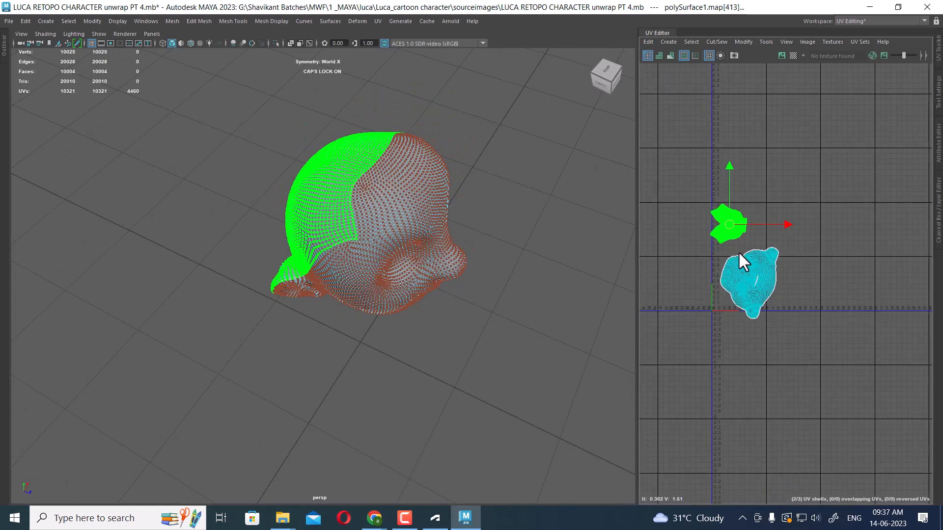
Select all head UV shells and reposition them together in the UV space
{"action": "left_click_drag", "start_coordinate": [855, 171], "coordinate": [640, 398]}
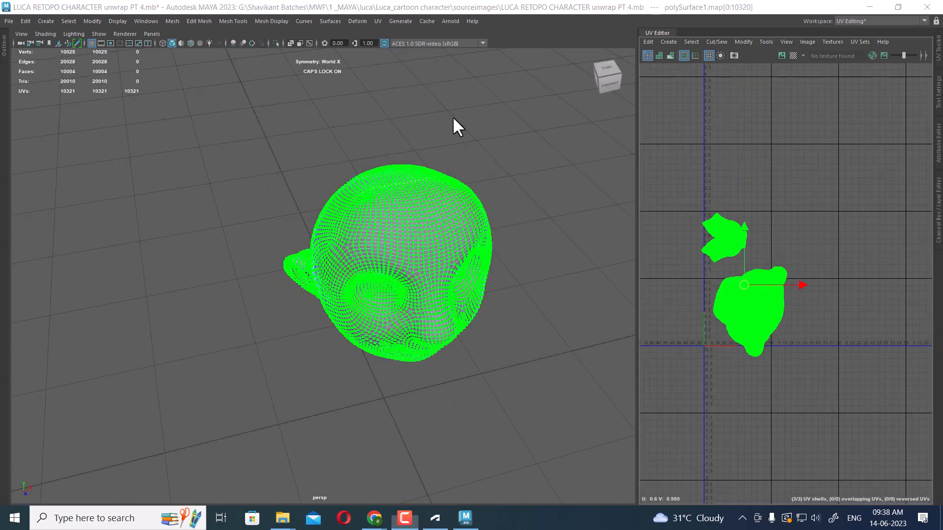
{"action": "right_click_drag", "start_coordinate": [879, 231], "coordinate": [860, 316], "text": "alt"}
{"action": "middle_click_drag", "start_coordinate": [845, 242], "coordinate": [809, 301], "text": "alt"}
{"action": "right_click_drag", "start_coordinate": [790, 220], "coordinate": [817, 259], "text": "alt"}
{"action": "middle_click_drag", "start_coordinate": [817, 258], "coordinate": [829, 304], "text": "alt"}
{"action": "right_click_drag", "start_coordinate": [829, 304], "coordinate": [790, 223], "text": "alt"}
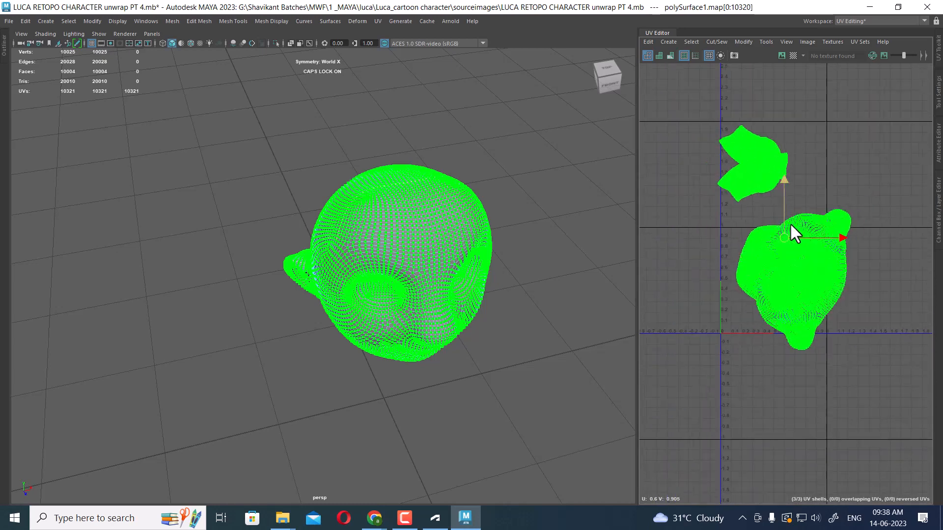
Widen the UV Editor and zoom in to inspect the face and back-of-head UV shells
{"action": "right_click_drag", "start_coordinate": [830, 151], "coordinate": [751, 186], "text": "shift"}
{"action": "right_click_drag", "start_coordinate": [785, 235], "coordinate": [852, 313], "text": "alt"}
{"action": "middle_click_drag", "start_coordinate": [852, 313], "coordinate": [833, 236], "text": "alt"}
{"action": "right_click_drag", "start_coordinate": [834, 178], "coordinate": [835, 252], "text": "alt"}
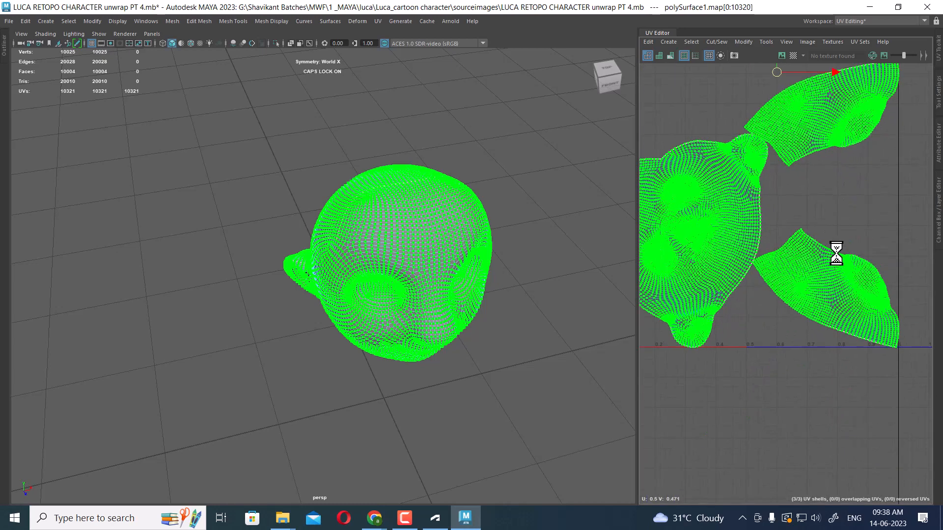
{"action": "middle_click_drag", "start_coordinate": [791, 245], "coordinate": [856, 213], "text": "alt"}
{"action": "right_click_drag", "start_coordinate": [856, 212], "coordinate": [854, 280], "text": "alt"}
{"action": "middle_click_drag", "start_coordinate": [854, 279], "coordinate": [854, 324], "text": "alt"}
{"action": "middle_click_drag", "start_coordinate": [798, 265], "coordinate": [843, 327], "text": "alt"}
{"action": "right_click_drag", "start_coordinate": [843, 327], "coordinate": [809, 217], "text": "alt"}
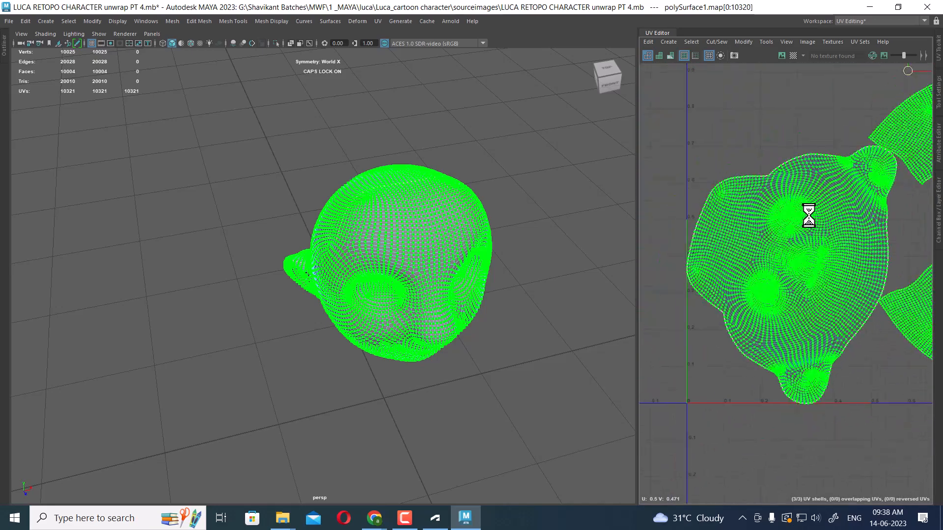
{"action": "left_click_drag", "start_coordinate": [636, 239], "coordinate": [447, 211]}
{"action": "right_click_drag", "start_coordinate": [616, 252], "coordinate": [729, 146], "text": "alt"}
{"action": "left_click", "coordinate": [836, 195]}
{"action": "right_click_drag", "start_coordinate": [643, 259], "coordinate": [782, 317], "text": "alt"}
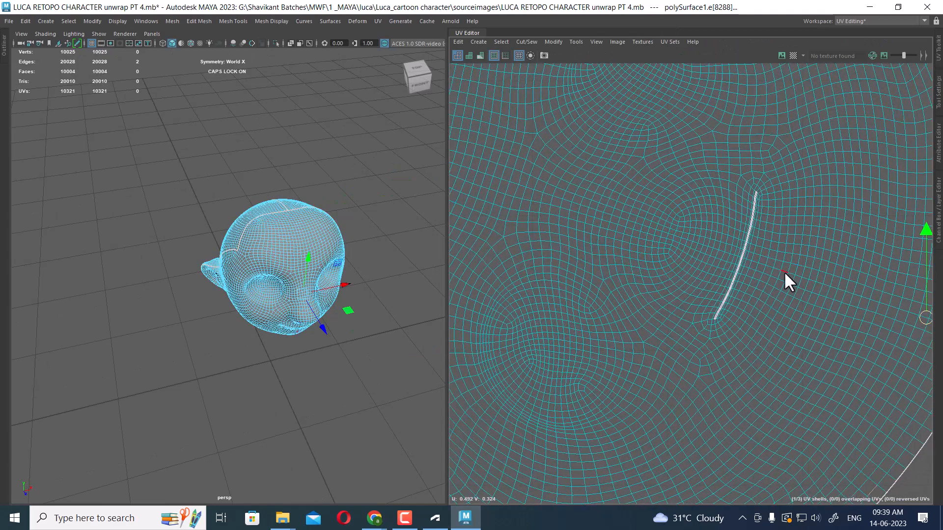
{"action": "right_click_drag", "start_coordinate": [783, 271], "coordinate": [626, 105], "text": "alt"}
{"action": "right_click_drag", "start_coordinate": [659, 195], "coordinate": [755, 179]}
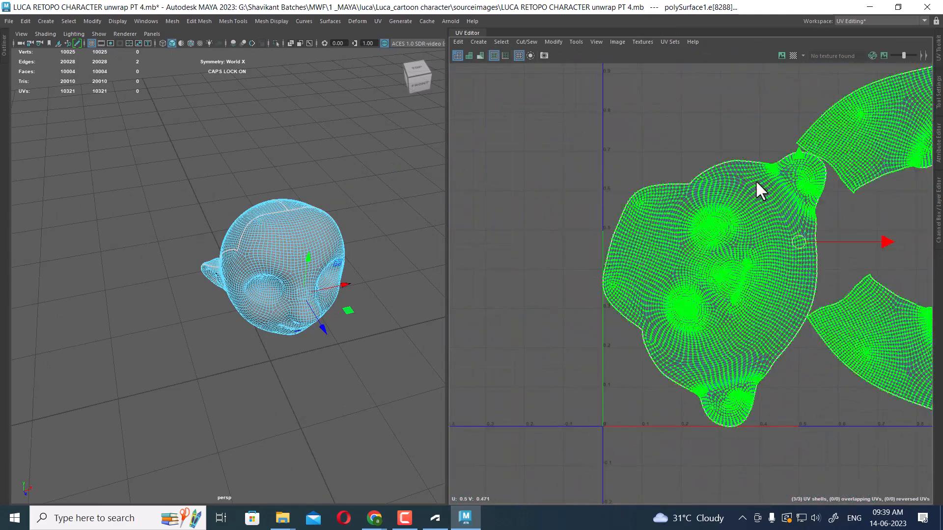
Select the face UV shell and unfold it once more
{"action": "left_click", "coordinate": [715, 207]}
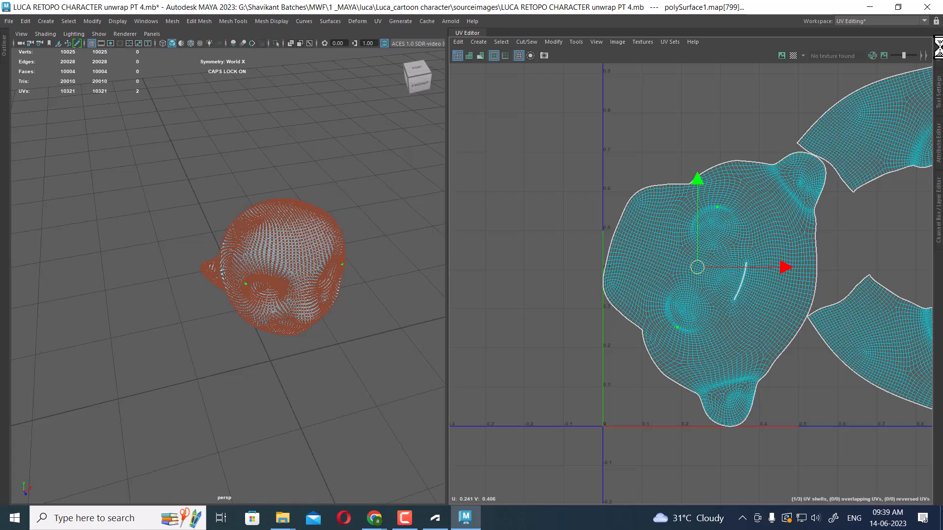
{"action": "mouse_move", "coordinate": [404, 518]}
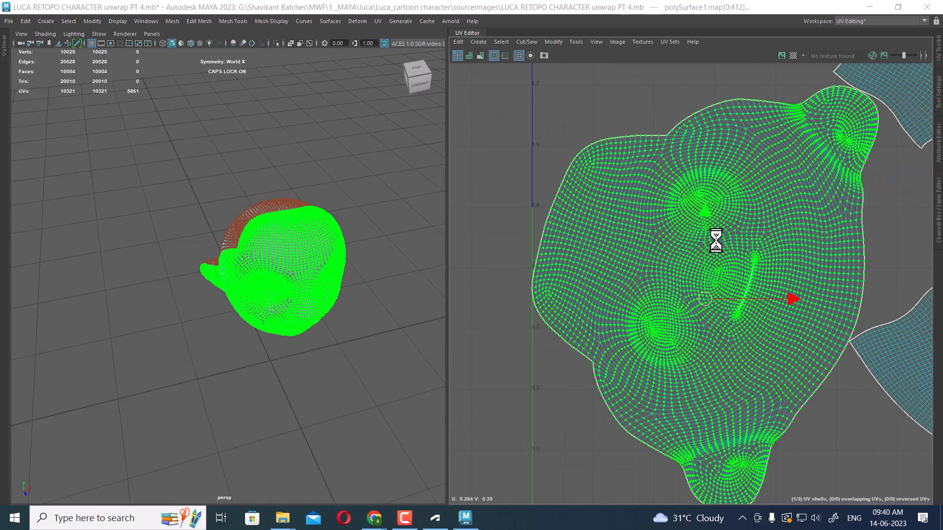
{"action": "right_click_drag", "start_coordinate": [716, 241], "coordinate": [761, 169], "text": "alt"}
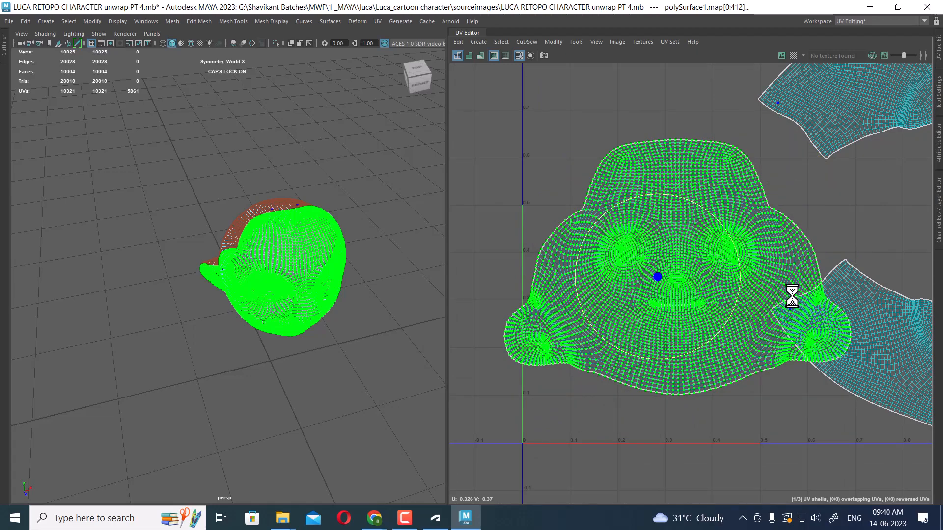
Select the face's vertical center edge loop and the mouth edge loop, and apply Straighten Shell
{"action": "scroll", "coordinate": [774, 307], "scroll_direction": "up", "scroll_amount": 5}
{"action": "right_click_drag", "start_coordinate": [710, 250], "coordinate": [684, 167]}
{"action": "scroll", "coordinate": [705, 244], "scroll_direction": "up", "scroll_amount": 2}
{"action": "double_click", "coordinate": [686, 199]}
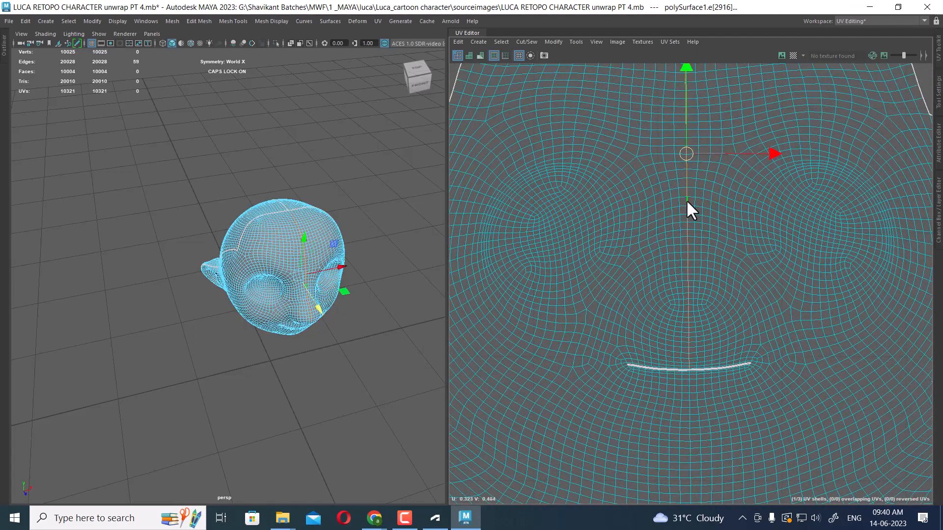
{"action": "scroll", "coordinate": [718, 368], "scroll_direction": "up", "scroll_amount": 2}
{"action": "middle_click_drag", "start_coordinate": [718, 369], "coordinate": [715, 291], "text": "alt"}
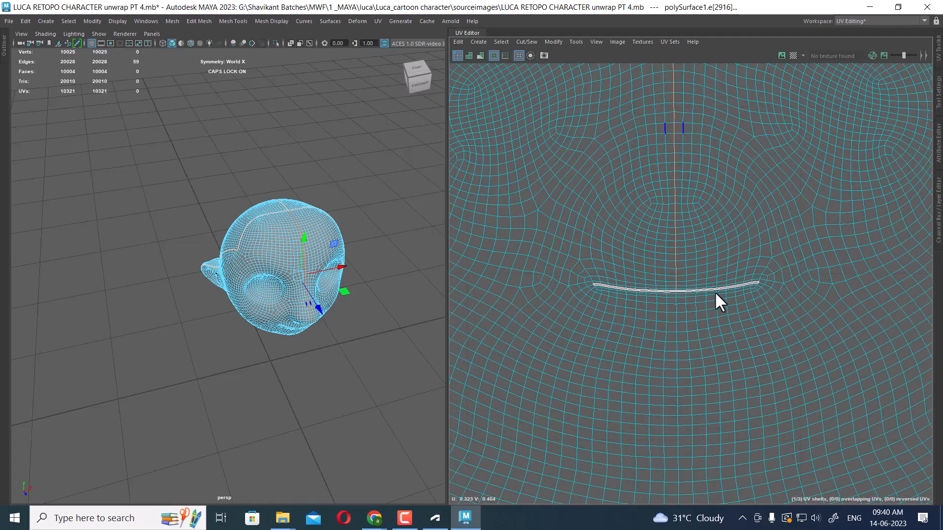
{"action": "double_click", "coordinate": [676, 317], "text": "shift"}
{"action": "scroll", "coordinate": [676, 318], "scroll_direction": "down", "scroll_amount": 5}
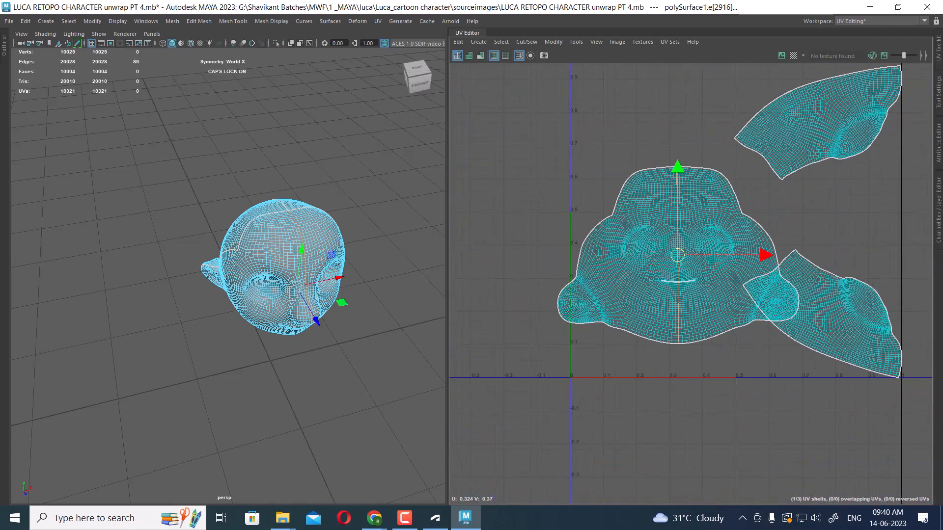
{"action": "left_click", "coordinate": [940, 64]}
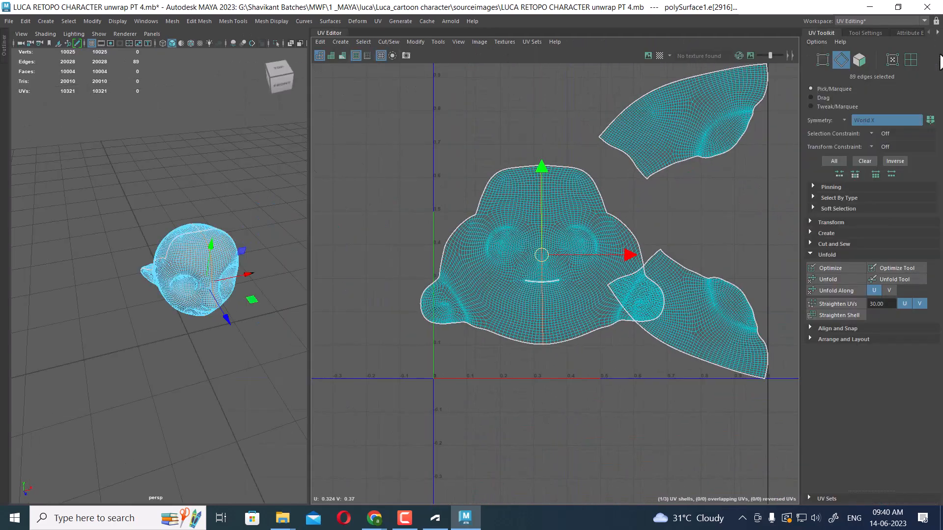
{"action": "left_click", "coordinate": [846, 317]}
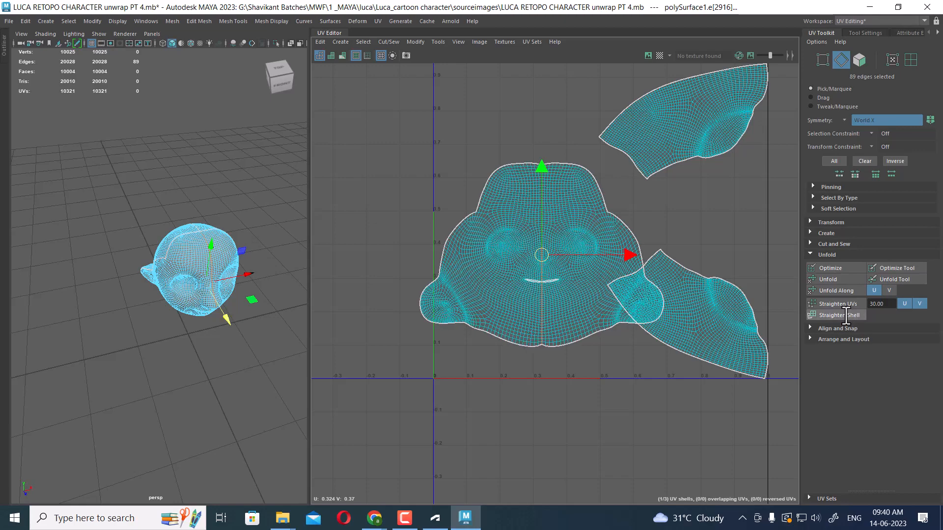
Select the border edges between the face and side shells and move-and-sew them into one head shell
{"action": "scroll", "coordinate": [552, 353], "scroll_direction": "up", "scroll_amount": 4}
{"action": "middle_click_drag", "start_coordinate": [614, 348], "coordinate": [531, 354], "text": "alt"}
{"action": "scroll", "coordinate": [545, 350], "scroll_direction": "down", "scroll_amount": 5}
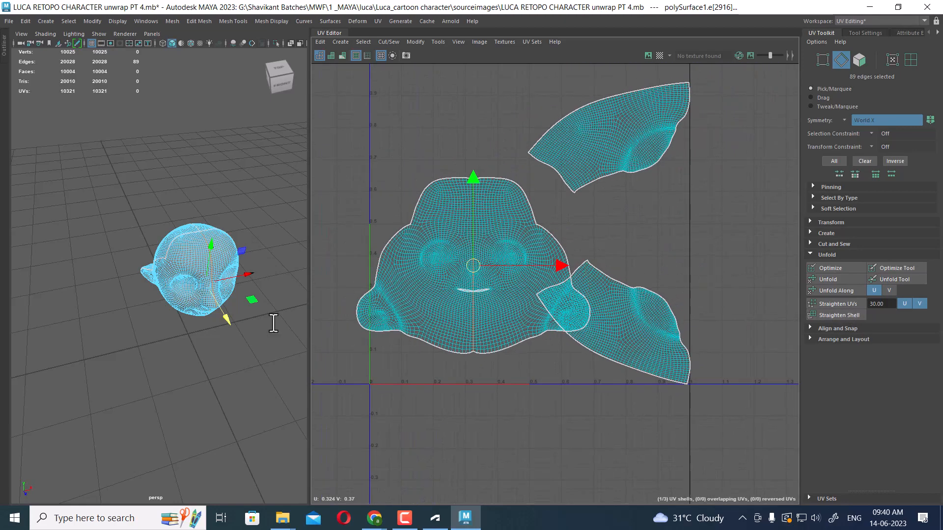
{"action": "left_click_drag", "start_coordinate": [74, 313], "coordinate": [212, 249], "text": "alt"}
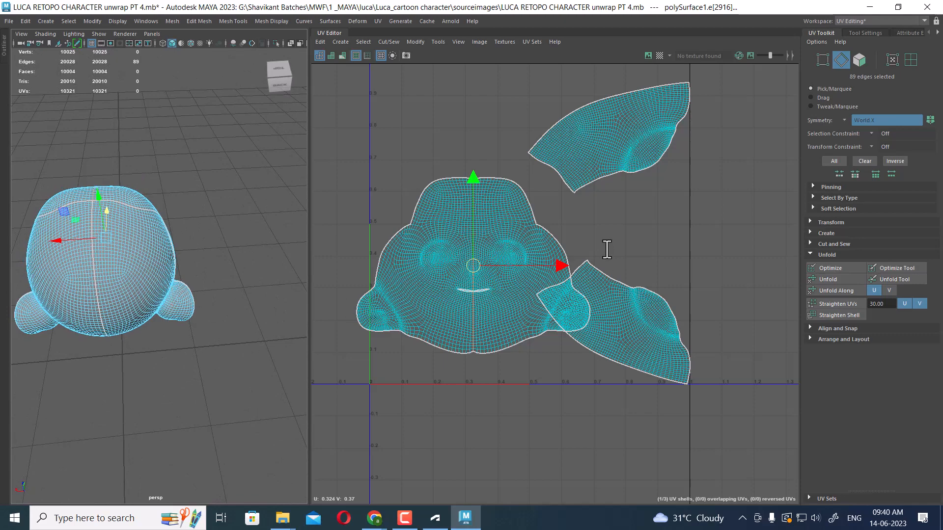
{"action": "middle_click_drag", "start_coordinate": [687, 248], "coordinate": [726, 272], "text": "alt"}
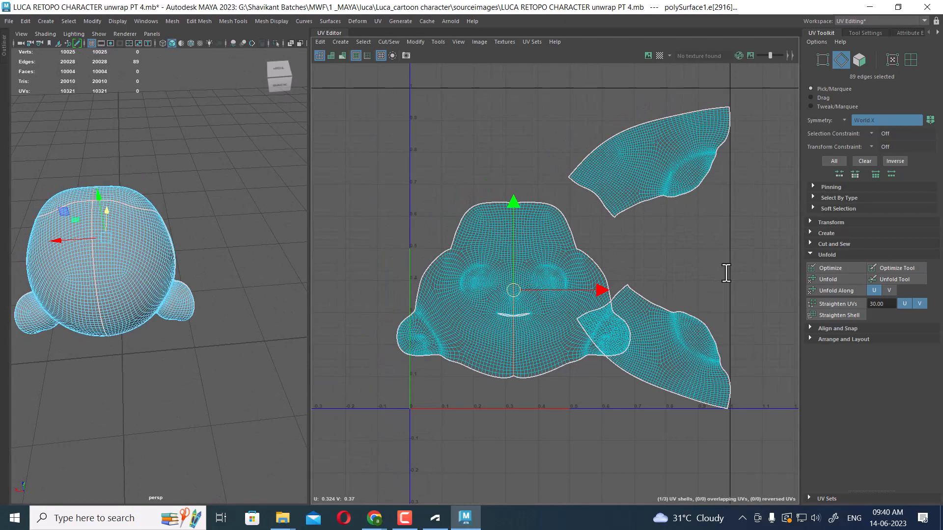
{"action": "scroll", "coordinate": [727, 265], "scroll_direction": "down", "scroll_amount": 1}
{"action": "left_click_drag", "start_coordinate": [149, 290], "coordinate": [260, 267], "text": "alt"}
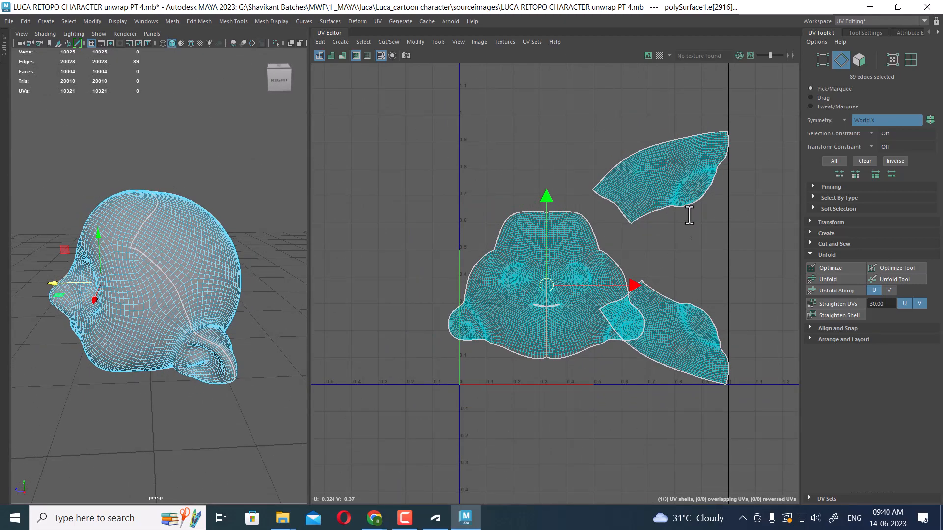
{"action": "scroll", "coordinate": [686, 210], "scroll_direction": "up", "scroll_amount": 1}
{"action": "right_click_drag", "start_coordinate": [488, 233], "coordinate": [483, 134]}
{"action": "left_click_drag", "start_coordinate": [440, 198], "coordinate": [500, 238]}
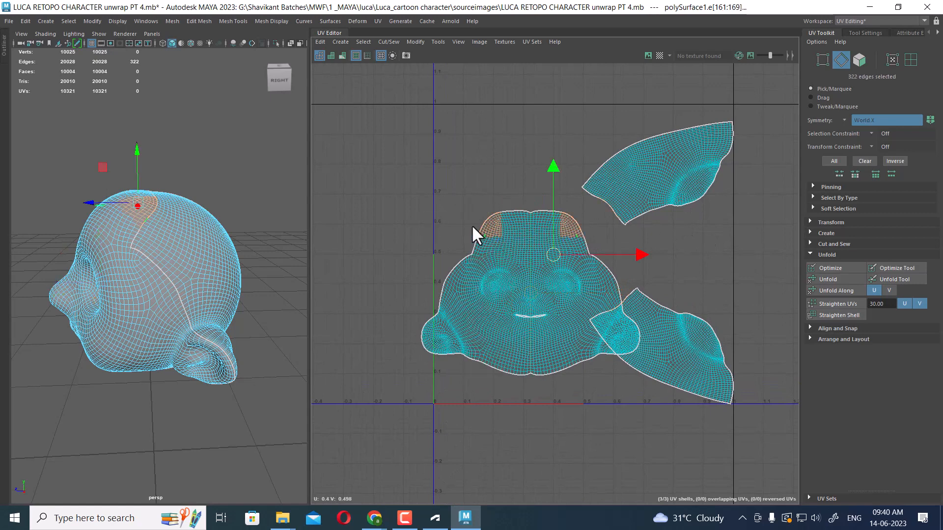
{"action": "left_click_drag", "start_coordinate": [454, 189], "coordinate": [508, 254]}
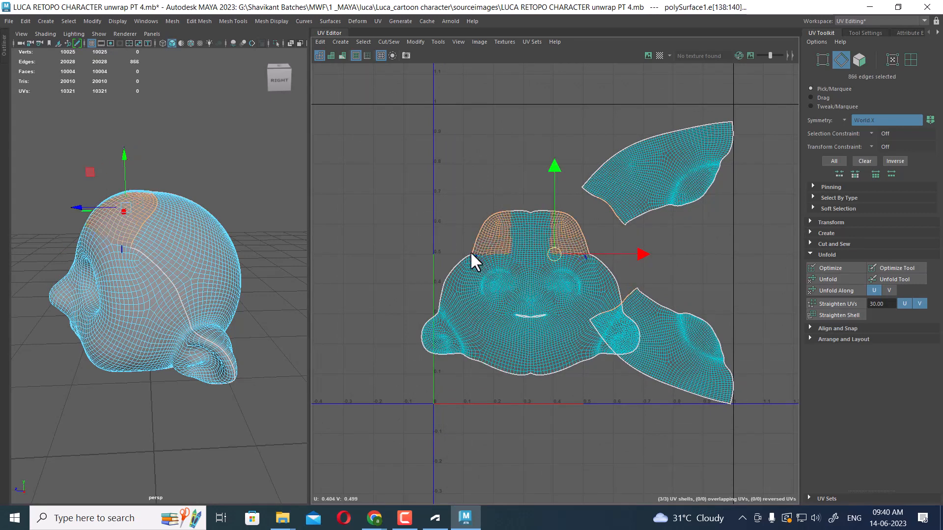
{"action": "left_click_drag", "start_coordinate": [467, 294], "coordinate": [470, 300]}
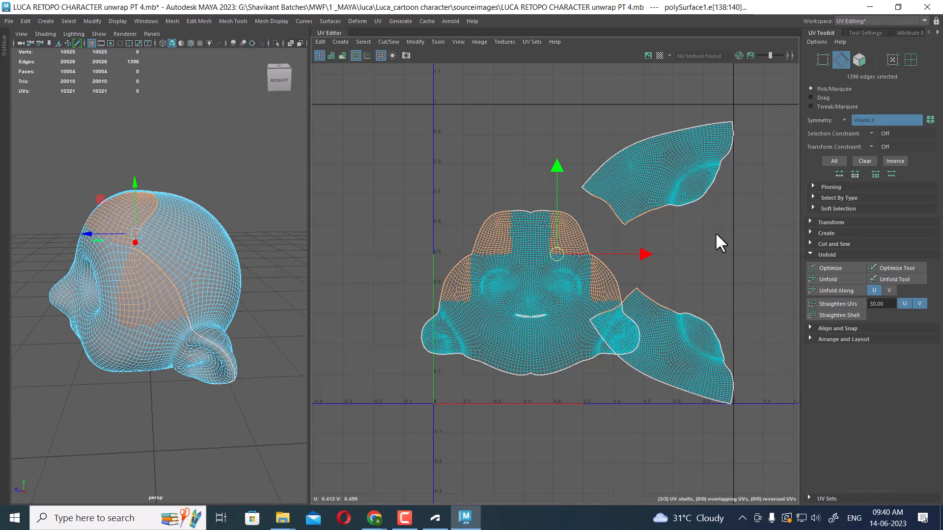
{"action": "right_click_drag", "start_coordinate": [522, 291], "coordinate": [532, 260], "text": "shift"}
{"action": "scroll", "coordinate": [577, 236], "scroll_direction": "up", "scroll_amount": 3}
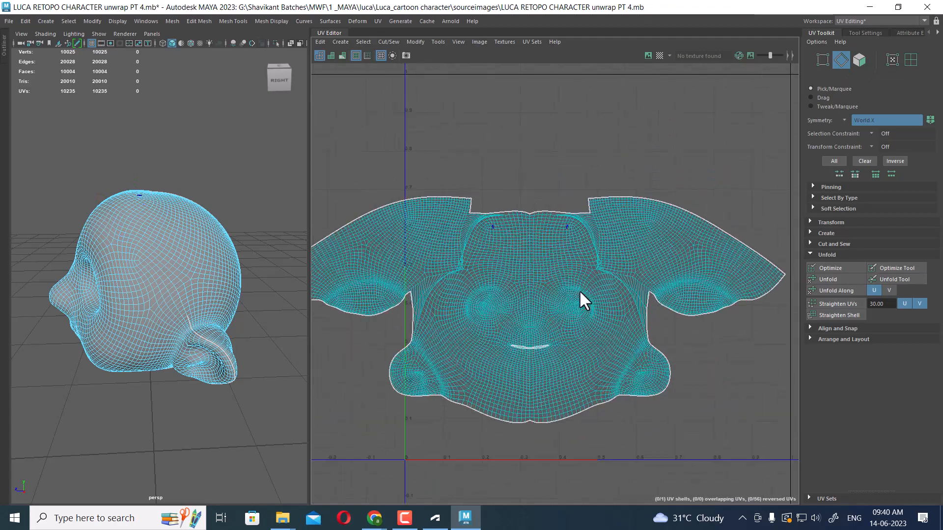
Select the merged head UV shell and unfold it
{"action": "scroll", "coordinate": [586, 290], "scroll_direction": "down", "scroll_amount": 4}
{"action": "middle_click_drag", "start_coordinate": [586, 262], "coordinate": [603, 166], "text": "alt"}
{"action": "right_click_drag", "start_coordinate": [604, 167], "coordinate": [688, 161]}
{"action": "scroll", "coordinate": [581, 172], "scroll_direction": "down", "scroll_amount": 2}
{"action": "left_click_drag", "start_coordinate": [472, 114], "coordinate": [741, 308]}
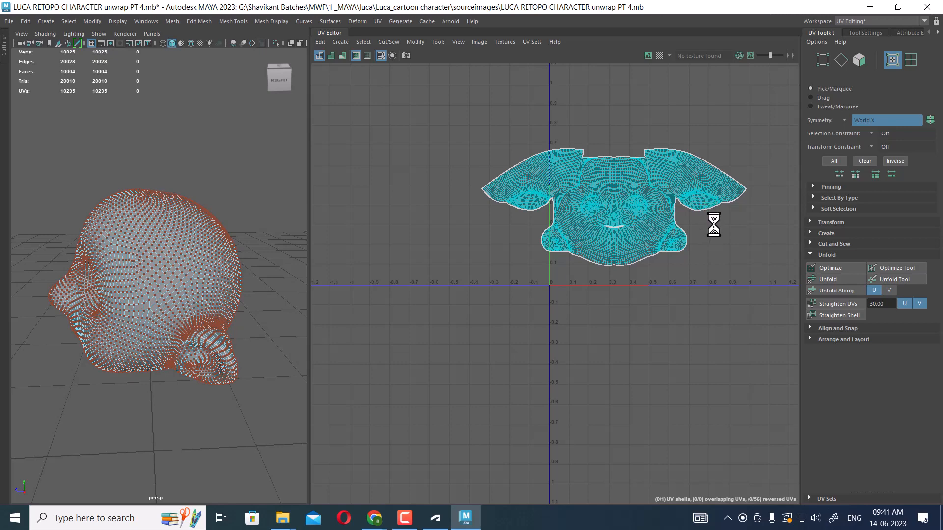
{"action": "left_click", "coordinate": [404, 518]}
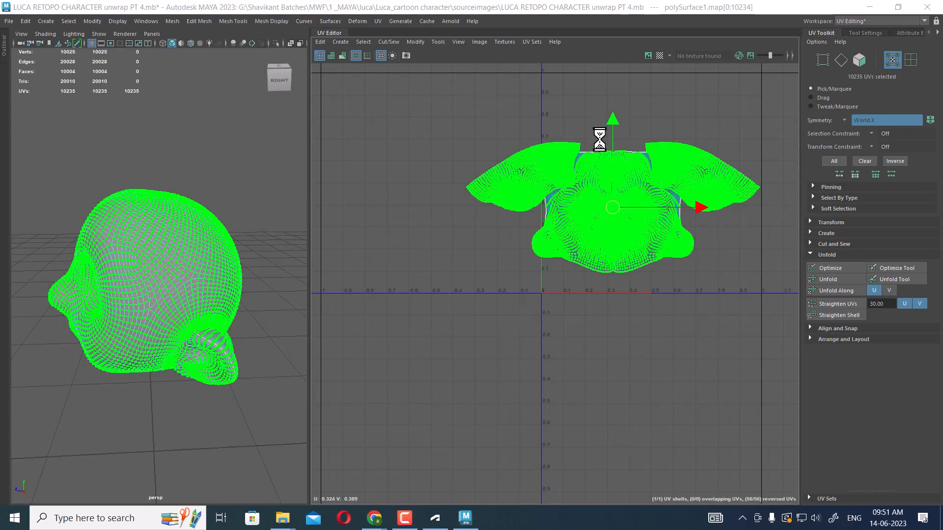
{"action": "scroll", "coordinate": [600, 141], "scroll_direction": "up", "scroll_amount": 2}
{"action": "right_click", "coordinate": [655, 164], "text": "shift"}
{"action": "right_click_drag", "start_coordinate": [654, 163], "coordinate": [542, 164], "text": "shift"}
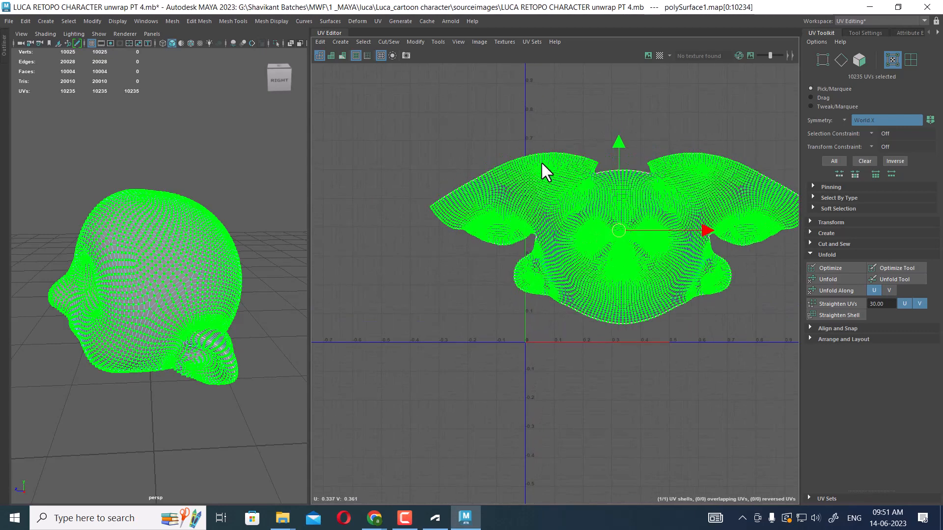
Select the edges along the notch at the top of the head shell and move-and-sew them closed
{"action": "scroll", "coordinate": [631, 232], "scroll_direction": "up", "scroll_amount": 2}
{"action": "scroll", "coordinate": [632, 230], "scroll_direction": "up", "scroll_amount": 3}
{"action": "middle_click_drag", "start_coordinate": [672, 445], "coordinate": [620, 379], "text": "alt"}
{"action": "scroll", "coordinate": [621, 378], "scroll_direction": "down", "scroll_amount": 1}
{"action": "middle_click_drag", "start_coordinate": [620, 209], "coordinate": [600, 292], "text": "alt"}
{"action": "right_click_drag", "start_coordinate": [586, 191], "coordinate": [617, 248], "text": "alt"}
{"action": "right_click_drag", "start_coordinate": [587, 161], "coordinate": [579, 60]}
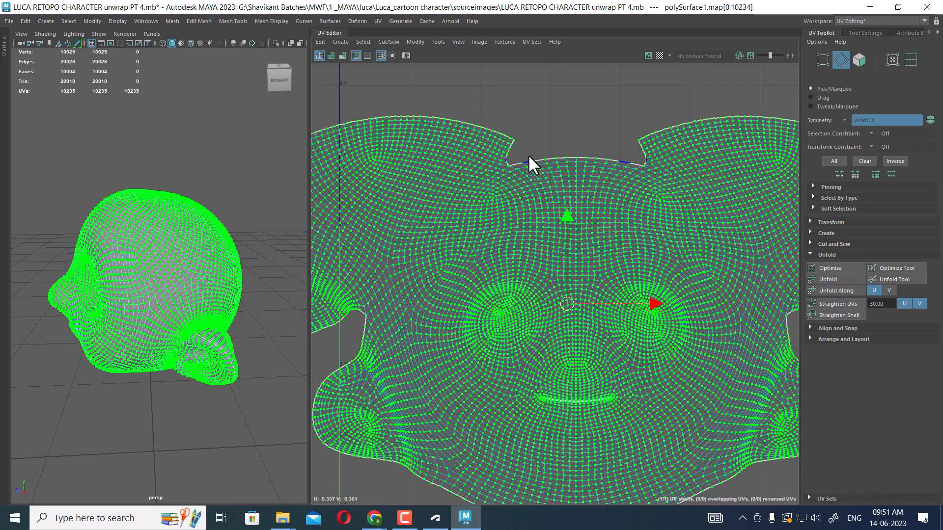
{"action": "right_click_drag", "start_coordinate": [555, 148], "coordinate": [652, 271], "text": "alt"}
{"action": "left_click", "coordinate": [556, 158]}
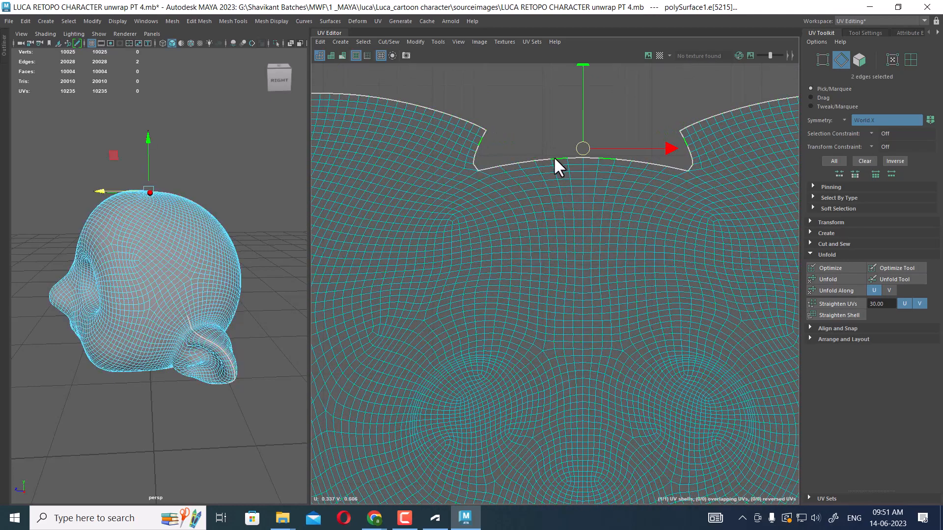
{"action": "left_click", "coordinate": [544, 160], "text": "shift"}
{"action": "left_click", "coordinate": [530, 162], "text": "shift"}
{"action": "left_click", "coordinate": [505, 163], "text": "shift"}
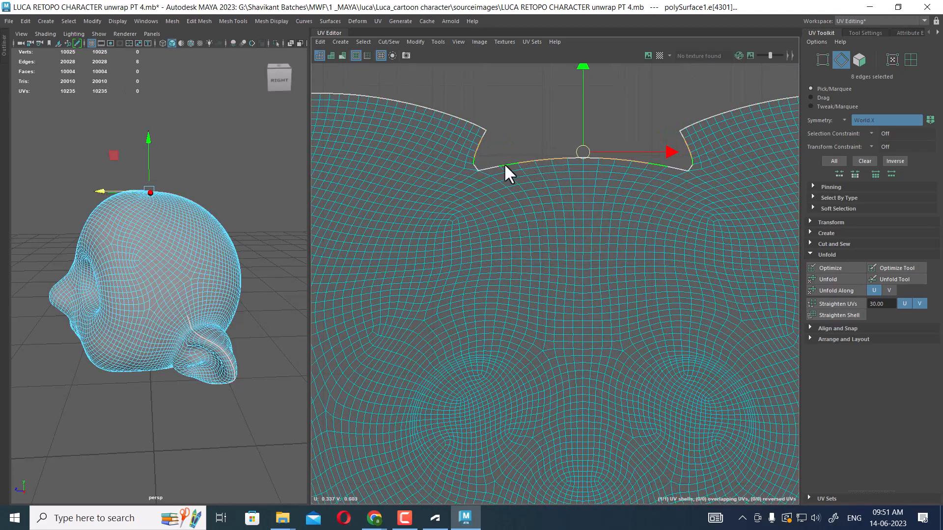
{"action": "left_click", "coordinate": [491, 164], "text": "shift"}
{"action": "right_click_drag", "start_coordinate": [525, 170], "coordinate": [530, 145], "text": "shift"}
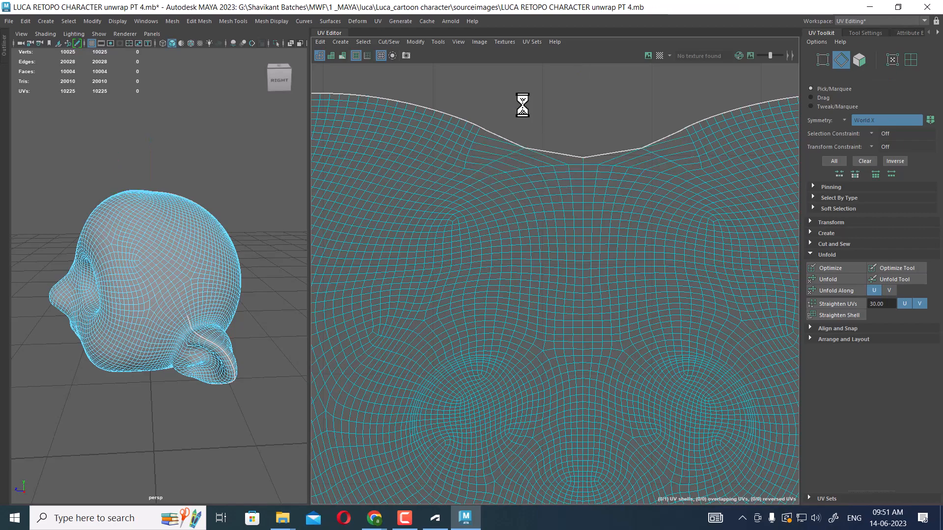
Frame the head UV shell and unfold it again
{"action": "key", "text": "f"}
{"action": "right_click_drag", "start_coordinate": [583, 220], "coordinate": [720, 186]}
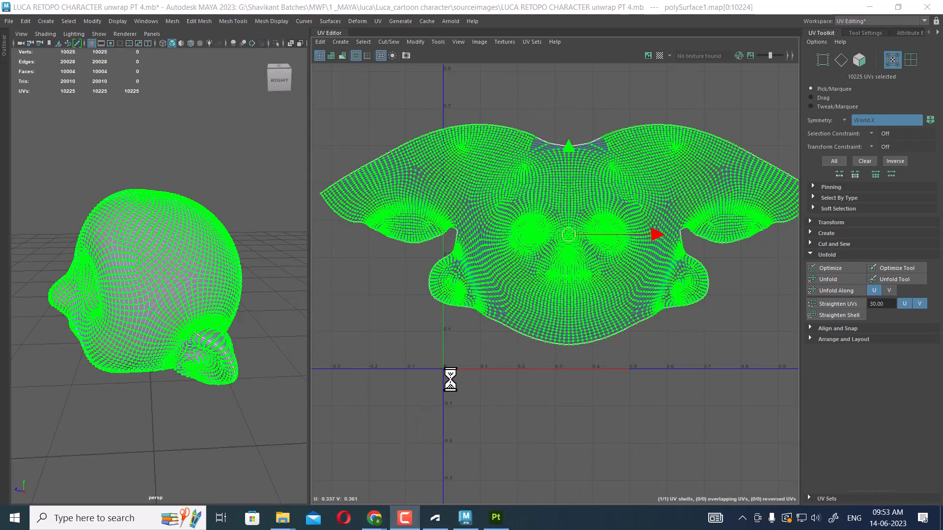
{"action": "scroll", "coordinate": [561, 298], "scroll_direction": "down", "scroll_amount": 1}
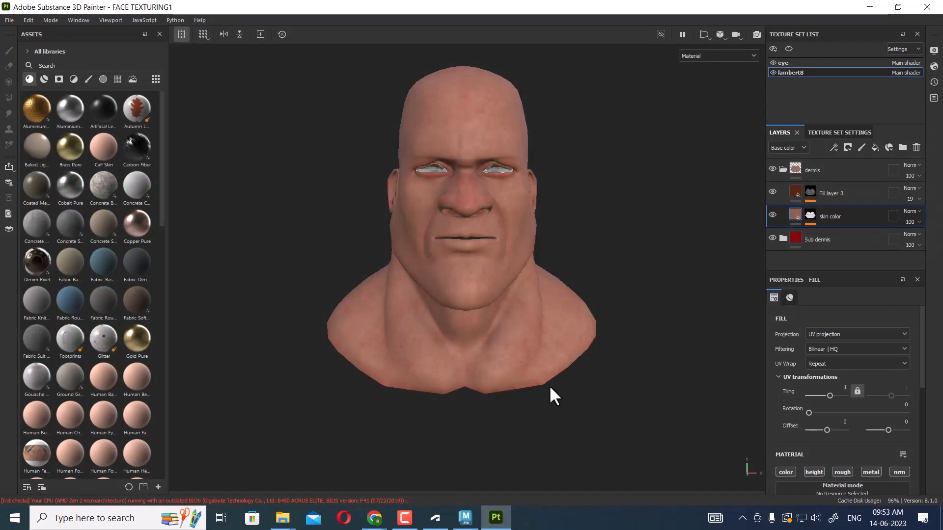
{"action": "mouse_move", "coordinate": [549, 385]}
{"action": "left_mouse_down", "text": "alt"}
{"action": "mouse_move", "coordinate": [497, 342]}
{"action": "mouse_move", "coordinate": [554, 362]}
{"action": "mouse_move", "coordinate": [673, 316]}
{"action": "left_mouse_up", "text": "alt"}
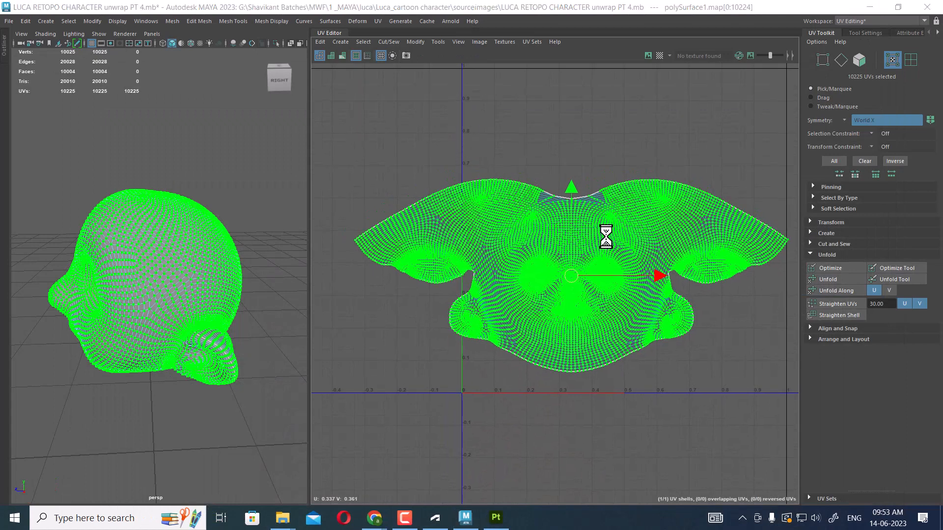
{"action": "right_click", "coordinate": [610, 156], "text": "shift"}
{"action": "right_click_drag", "start_coordinate": [609, 156], "coordinate": [496, 157], "text": "shift"}
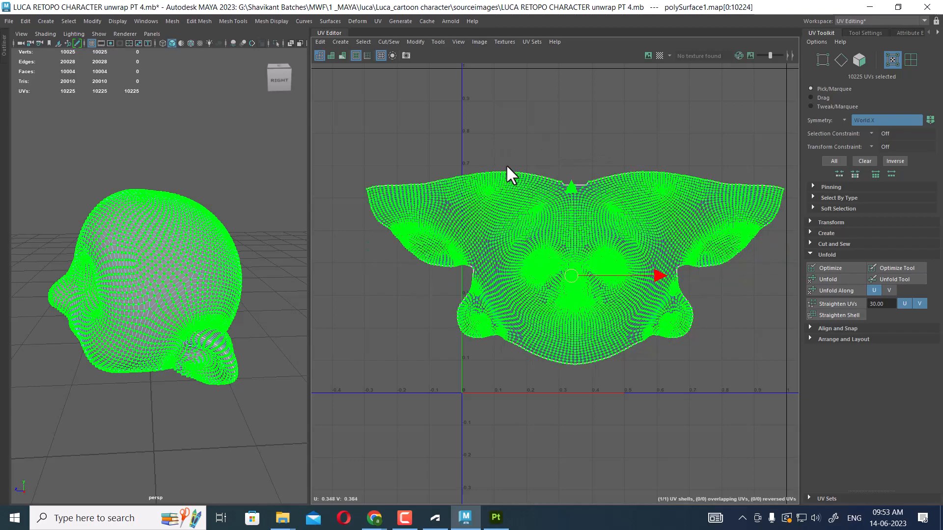
Select the remaining small notch edge at the top of the shell and sew it
{"action": "scroll", "coordinate": [565, 231], "scroll_direction": "up", "scroll_amount": 5}
{"action": "scroll", "coordinate": [594, 226], "scroll_direction": "up", "scroll_amount": 3}
{"action": "key", "text": "F10"}
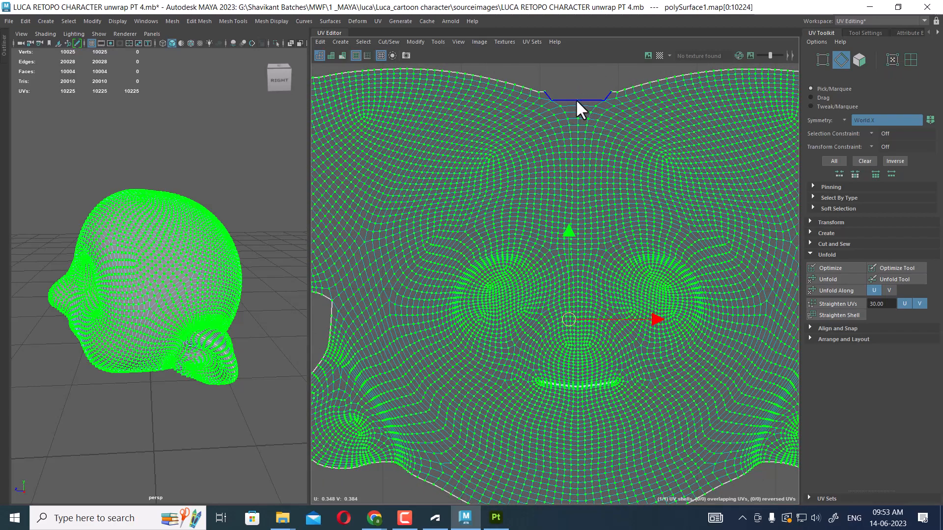
{"action": "left_click", "coordinate": [570, 100]}
{"action": "key", "text": "shift+s"}
{"action": "left_click", "coordinate": [576, 89]}
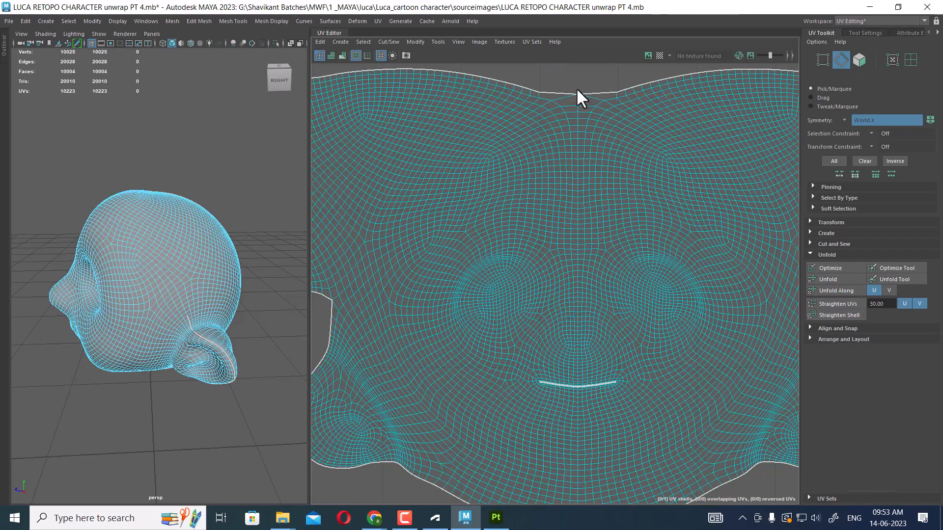
Select the center and mouth edge loops and apply Straighten UVs and Straighten Shell
{"action": "double_click", "coordinate": [577, 105]}
{"action": "middle_click_drag", "start_coordinate": [604, 221], "coordinate": [581, 164], "text": "alt"}
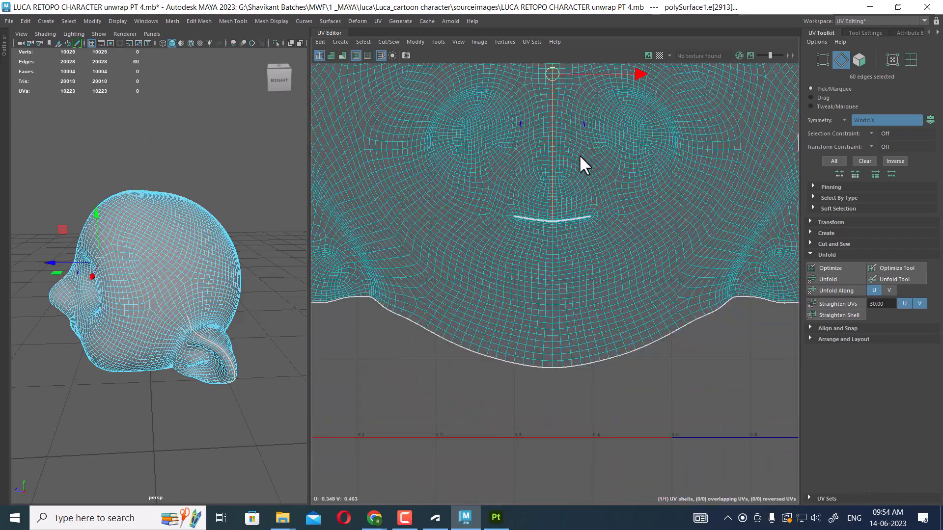
{"action": "scroll", "coordinate": [582, 206], "scroll_direction": "up", "scroll_amount": 2}
{"action": "scroll", "coordinate": [537, 252], "scroll_direction": "up", "scroll_amount": 2}
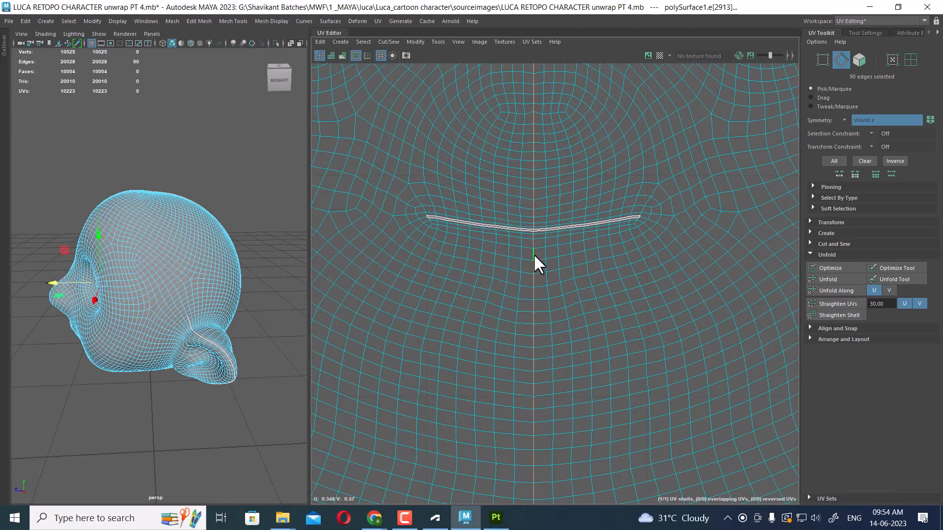
{"action": "double_click", "coordinate": [533, 253], "text": "shift"}
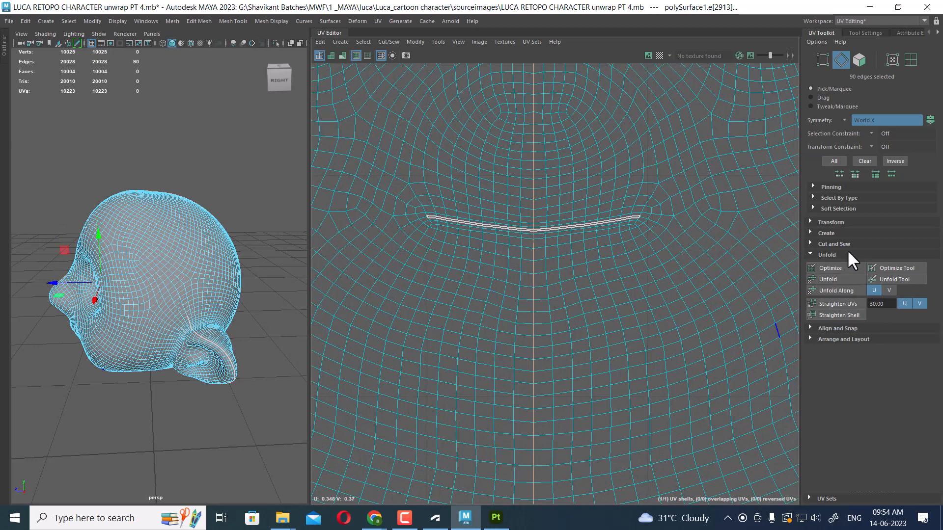
{"action": "left_click", "coordinate": [844, 302]}
{"action": "left_click", "coordinate": [840, 315]}
{"action": "scroll", "coordinate": [639, 294], "scroll_direction": "down", "scroll_amount": 2}
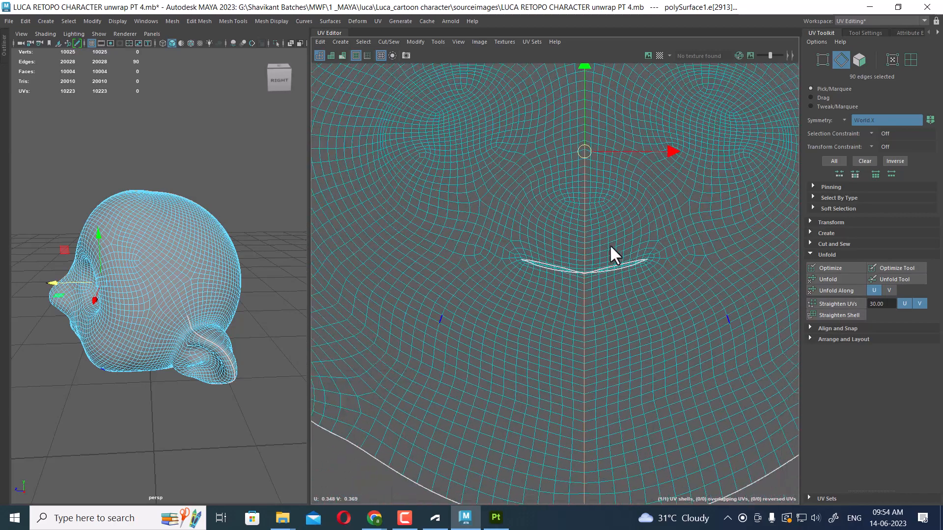
Select the UVs around the mouth seam and unfold them, then clear the selection
{"action": "right_click_drag", "start_coordinate": [633, 264], "coordinate": [708, 263]}
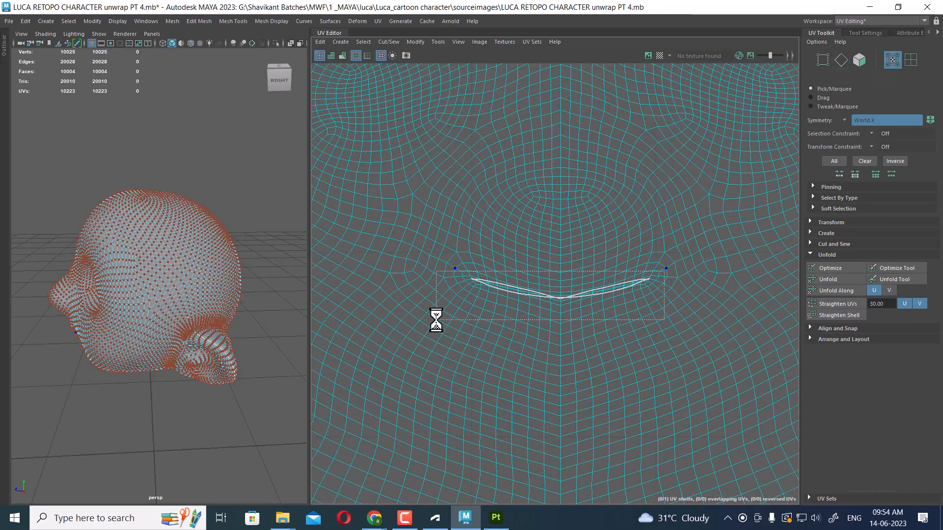
{"action": "right_click_drag", "start_coordinate": [621, 265], "coordinate": [494, 263], "text": "shift"}
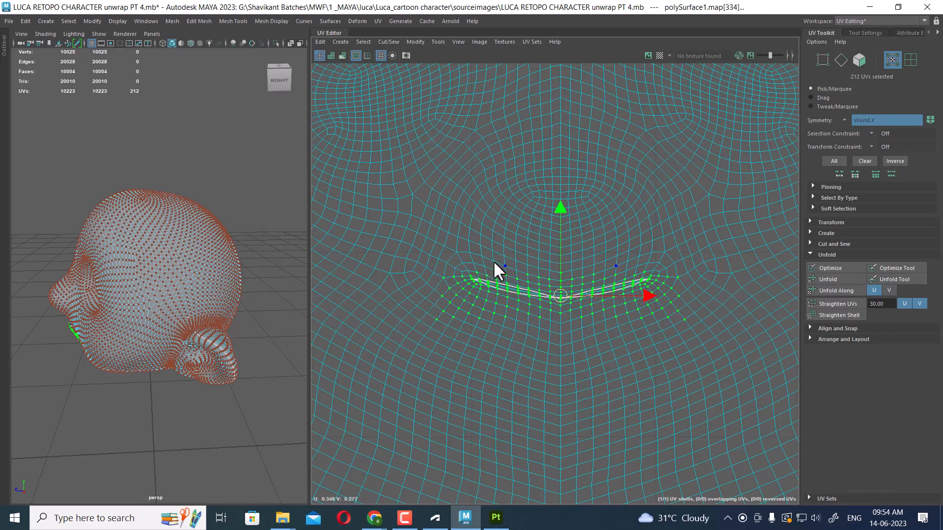
{"action": "right_click_drag", "start_coordinate": [588, 347], "coordinate": [497, 208], "text": "alt"}
{"action": "right_click_drag", "start_coordinate": [648, 310], "coordinate": [546, 147], "text": "alt"}
{"action": "left_click", "coordinate": [689, 362]}
{"action": "right_click_drag", "start_coordinate": [632, 270], "coordinate": [676, 260]}
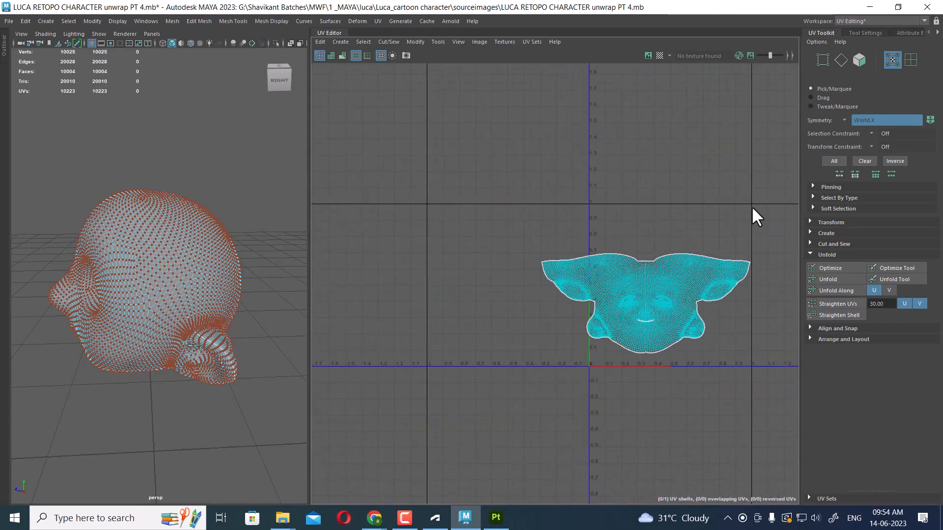
{"action": "left_click_drag", "start_coordinate": [785, 212], "coordinate": [525, 417]}
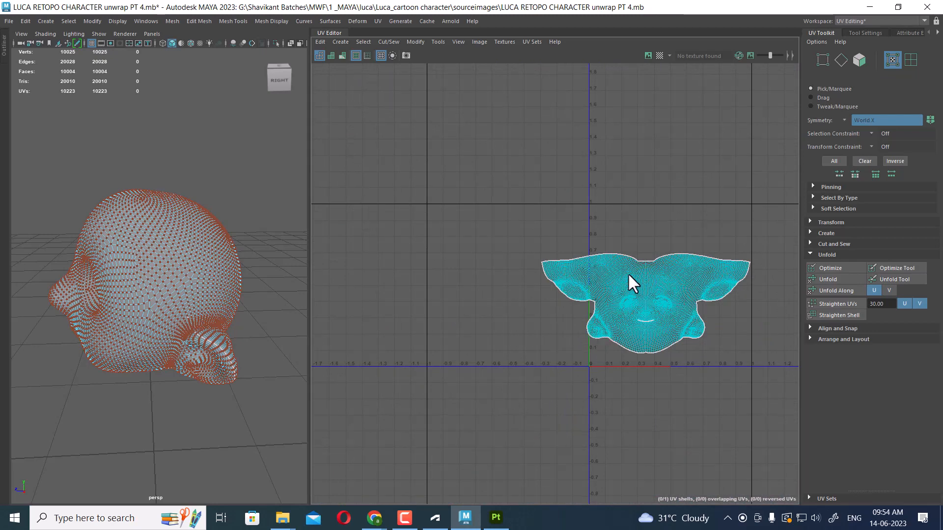
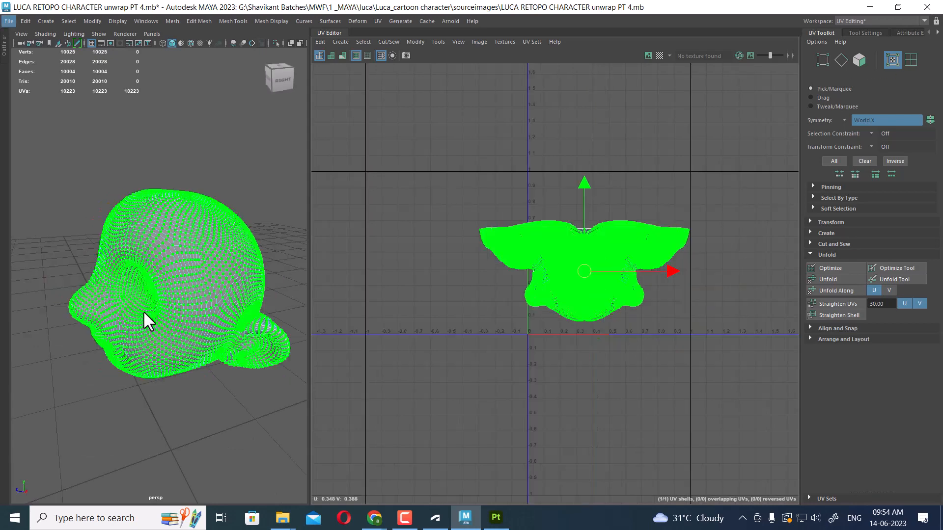
Save the scene and lay out the head UV shell inside the 0–1 UV space
{"action": "key", "text": "ctrl+s"}
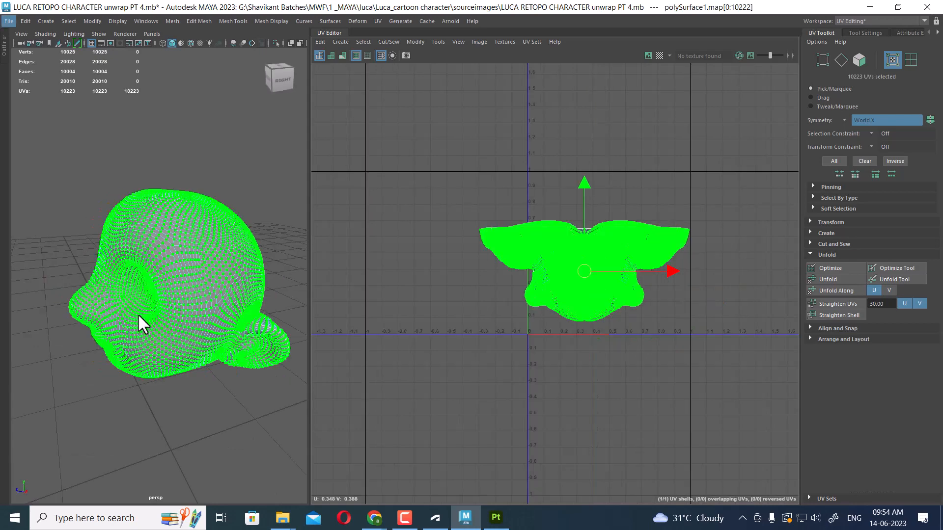
{"action": "right_click_drag", "start_coordinate": [468, 325], "coordinate": [575, 334], "text": "alt"}
{"action": "middle_click_drag", "start_coordinate": [576, 334], "coordinate": [542, 216], "text": "alt"}
{"action": "right_click_drag", "start_coordinate": [563, 215], "coordinate": [601, 282], "text": "alt"}
{"action": "right_click", "coordinate": [665, 179], "text": "shift"}
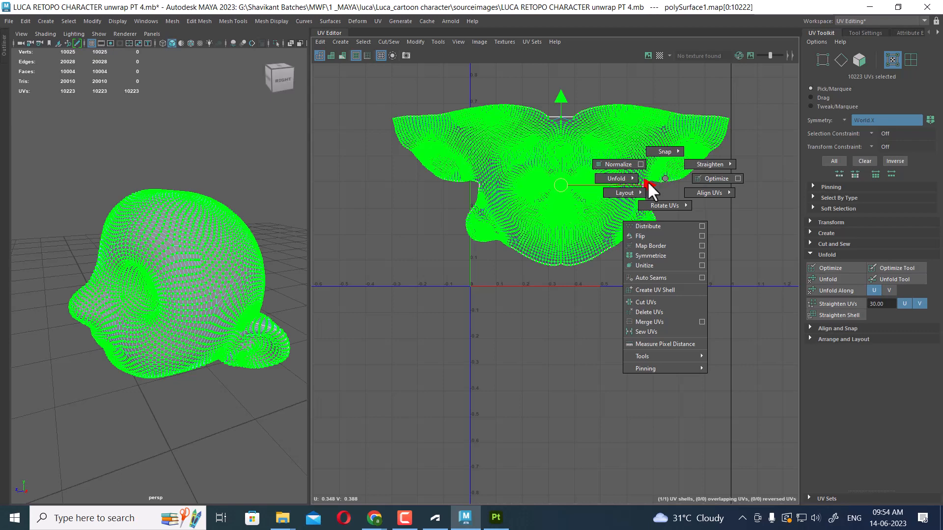
{"action": "mouse_move", "coordinate": [618, 192]}
{"action": "left_click", "coordinate": [572, 211]}
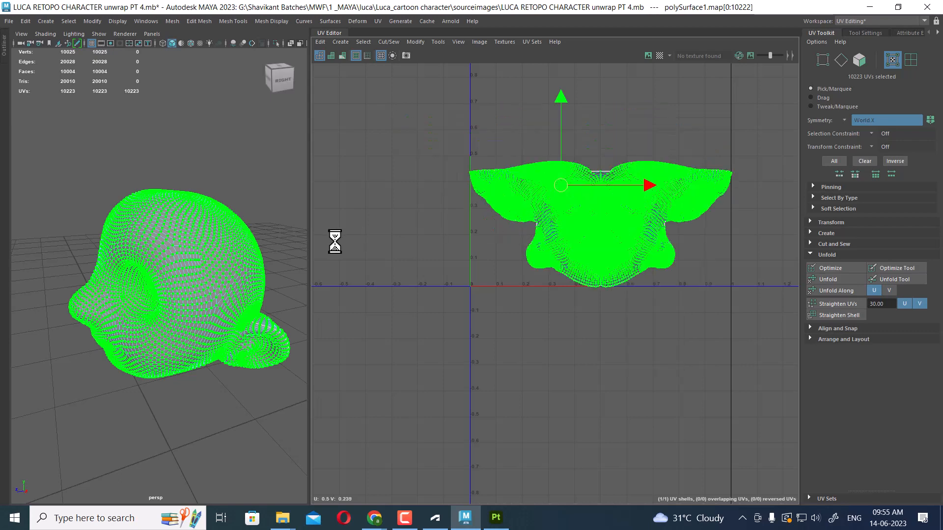
Exit isolation, select the hair group and isolate it in the viewport
{"action": "right_click_drag", "start_coordinate": [218, 261], "coordinate": [167, 235], "text": "alt"}
{"action": "left_click_drag", "start_coordinate": [165, 243], "coordinate": [186, 253], "text": "alt"}
{"action": "right_click_drag", "start_coordinate": [183, 225], "coordinate": [257, 194]}
{"action": "left_click", "coordinate": [237, 219]}
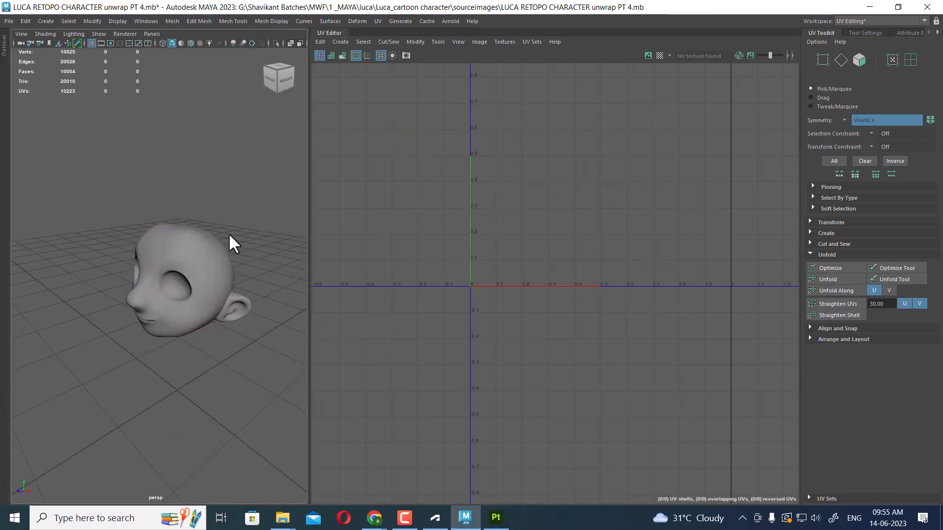
{"action": "key", "text": "ctrl+1"}
{"action": "left_click", "coordinate": [201, 222]}
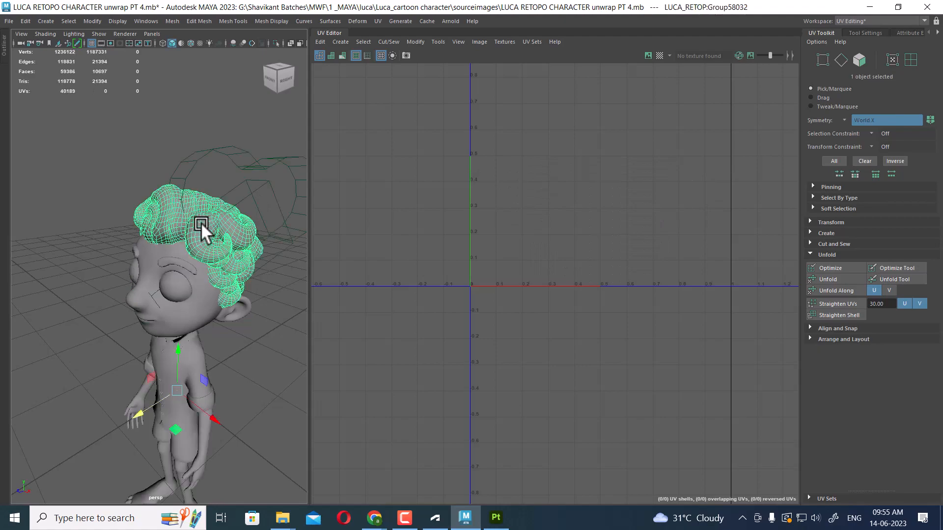
{"action": "right_click_drag", "start_coordinate": [243, 252], "coordinate": [266, 298], "text": "alt"}
{"action": "left_click_drag", "start_coordinate": [265, 298], "coordinate": [222, 258], "text": "alt"}
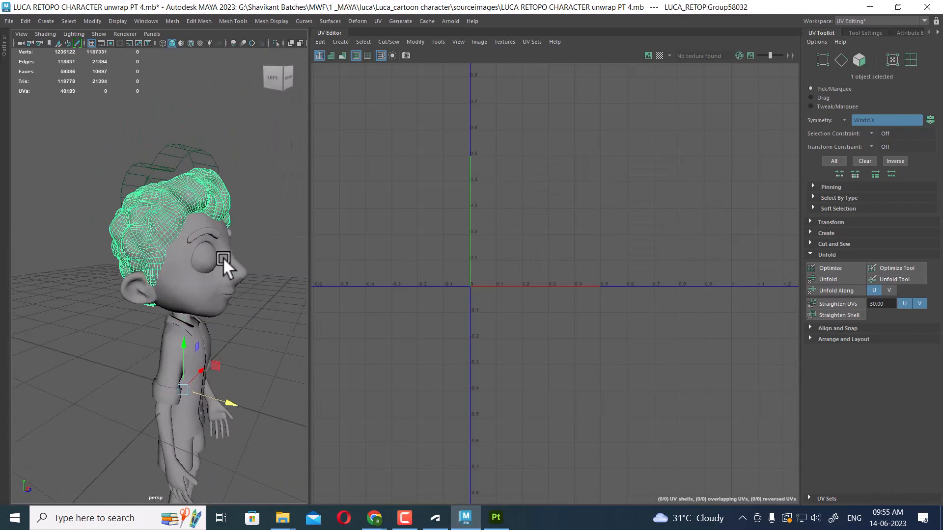
{"action": "right_click_drag", "start_coordinate": [223, 259], "coordinate": [216, 271], "text": "alt"}
{"action": "key", "text": "ctrl+1"}
{"action": "left_click_drag", "start_coordinate": [216, 271], "coordinate": [190, 275], "text": "alt"}
{"action": "right_click_drag", "start_coordinate": [190, 275], "coordinate": [214, 258], "text": "alt"}
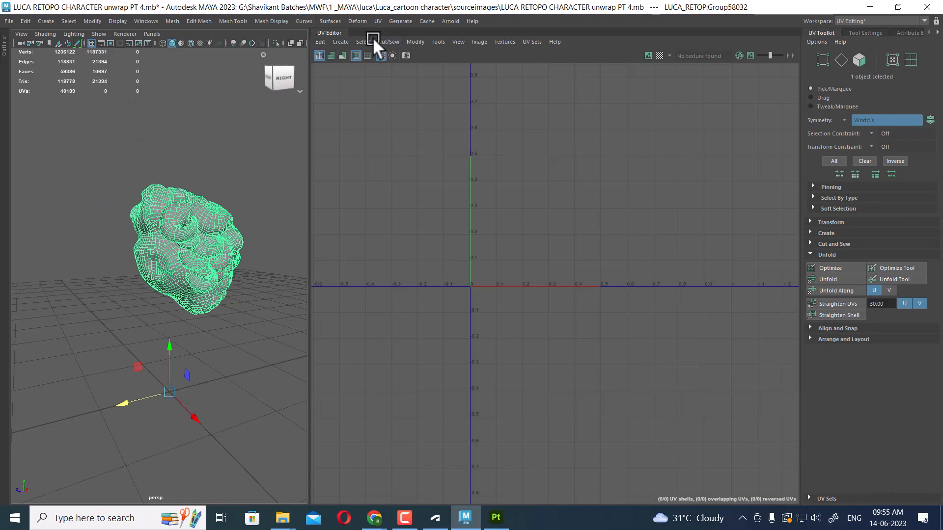
Select one hair curl piece and apply Automatic UV mapping to it
{"action": "scroll", "coordinate": [207, 249], "scroll_direction": "up", "scroll_amount": 10}
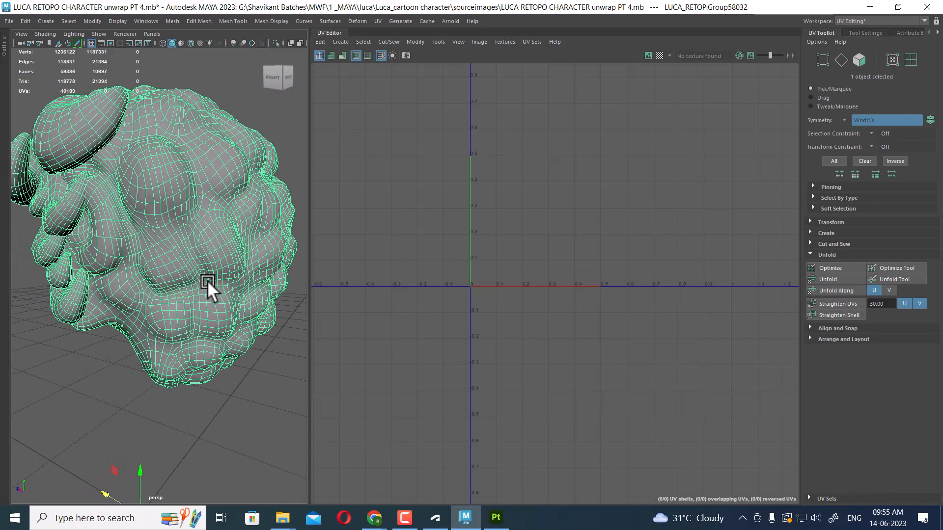
{"action": "left_click_drag", "start_coordinate": [226, 250], "coordinate": [197, 241], "text": "alt"}
{"action": "scroll", "coordinate": [176, 277], "scroll_direction": "down", "scroll_amount": 6}
{"action": "scroll", "coordinate": [200, 248], "scroll_direction": "up", "scroll_amount": 2}
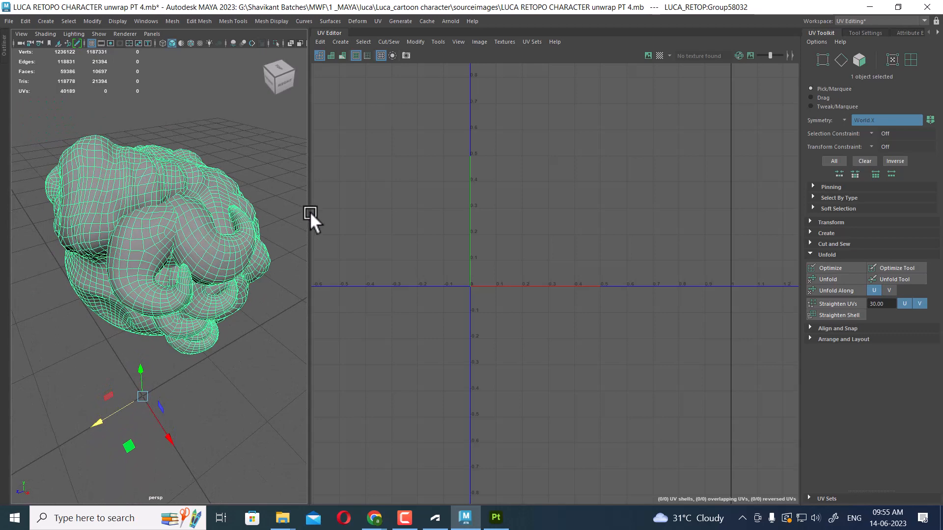
{"action": "left_click_drag", "start_coordinate": [309, 211], "coordinate": [385, 210]}
{"action": "right_click_drag", "start_coordinate": [266, 114], "coordinate": [264, 314], "text": "shift"}
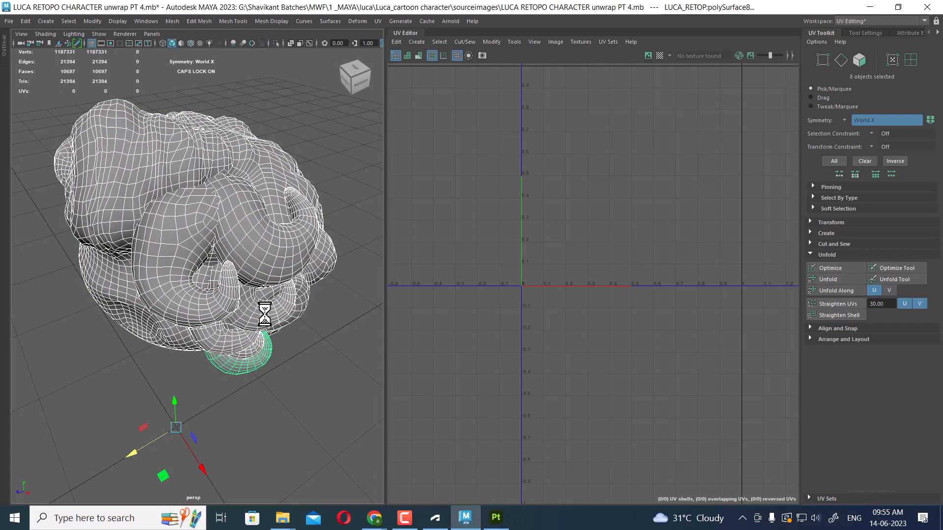
{"action": "left_click", "coordinate": [307, 346]}
{"action": "left_click", "coordinate": [257, 167]}
{"action": "left_click_drag", "start_coordinate": [290, 204], "coordinate": [227, 238], "text": "alt"}
{"action": "left_click", "coordinate": [265, 181]}
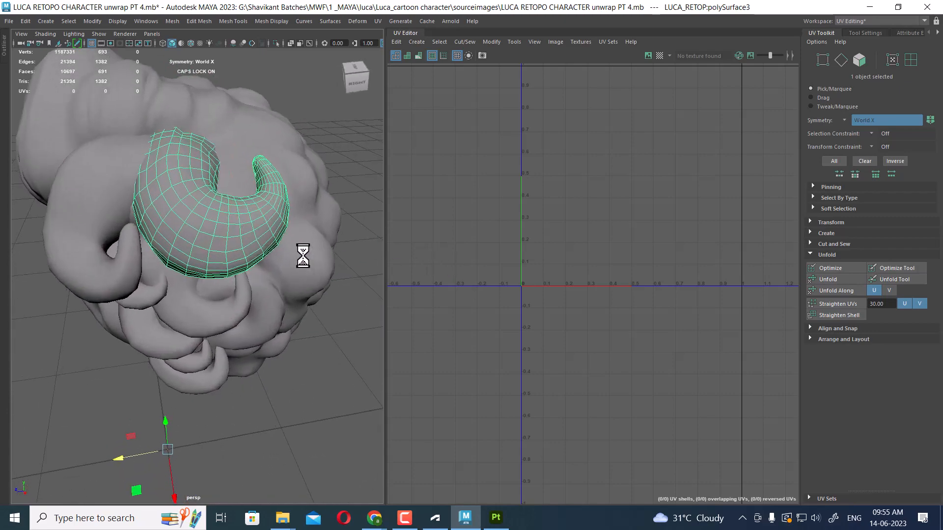
{"action": "scroll", "coordinate": [219, 225], "scroll_direction": "down", "scroll_amount": 3}
{"action": "left_click_drag", "start_coordinate": [219, 217], "coordinate": [264, 227], "text": "alt"}
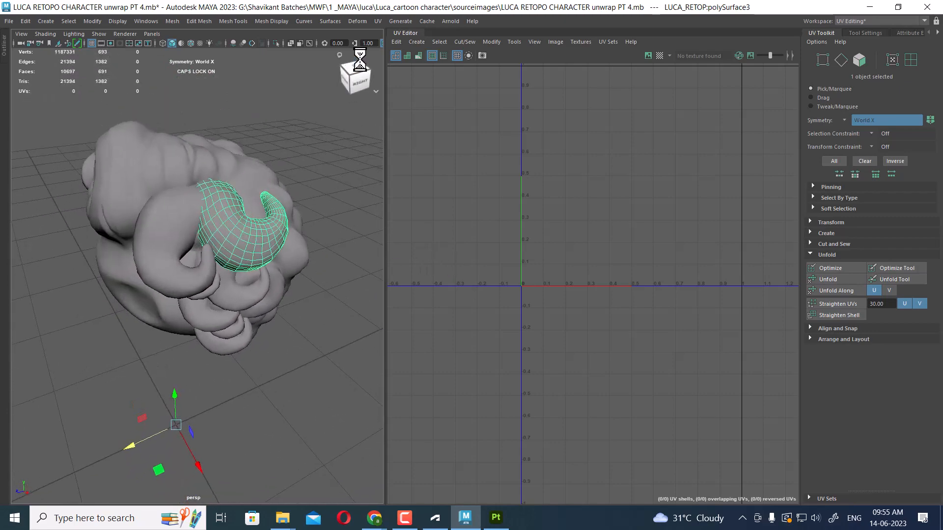
{"action": "left_click", "coordinate": [379, 21]}
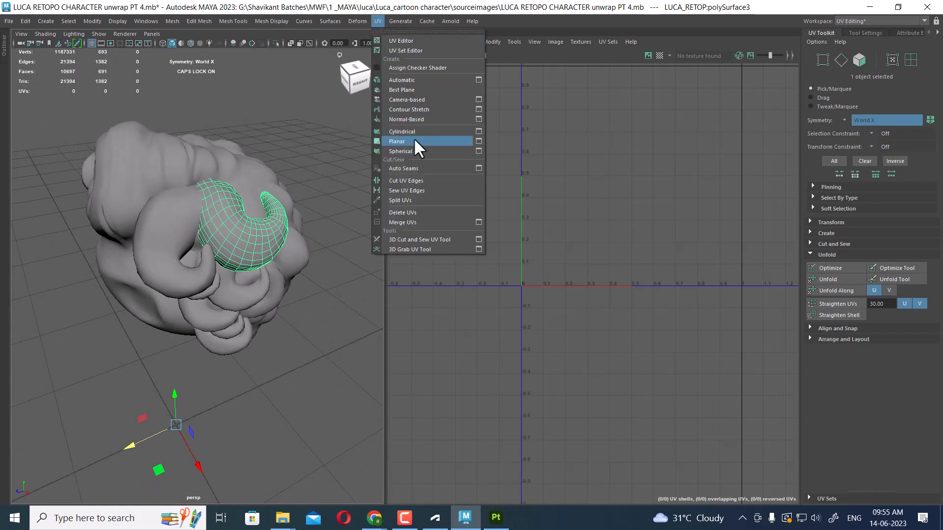
{"action": "left_click", "coordinate": [414, 83]}
Hide the unselected objects and select edge loops along the curl's seam
{"action": "right_click_drag", "start_coordinate": [260, 223], "coordinate": [313, 211]}
{"action": "scroll", "coordinate": [562, 260], "scroll_direction": "up", "scroll_amount": 1}
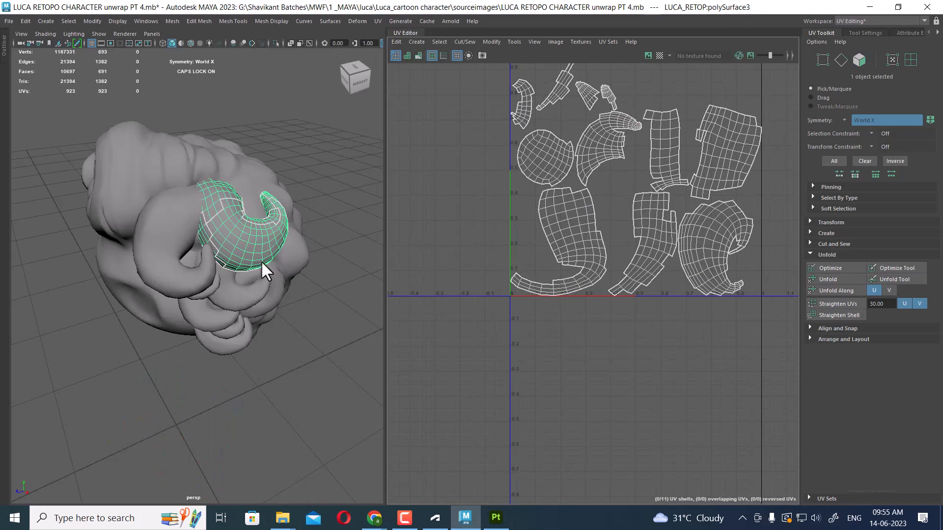
{"action": "key", "text": "alt+h"}
{"action": "left_click_drag", "start_coordinate": [253, 264], "coordinate": [290, 258], "text": "alt"}
{"action": "middle_click_drag", "start_coordinate": [291, 258], "coordinate": [279, 304], "text": "alt"}
{"action": "right_click_drag", "start_coordinate": [219, 244], "coordinate": [305, 320], "text": "alt"}
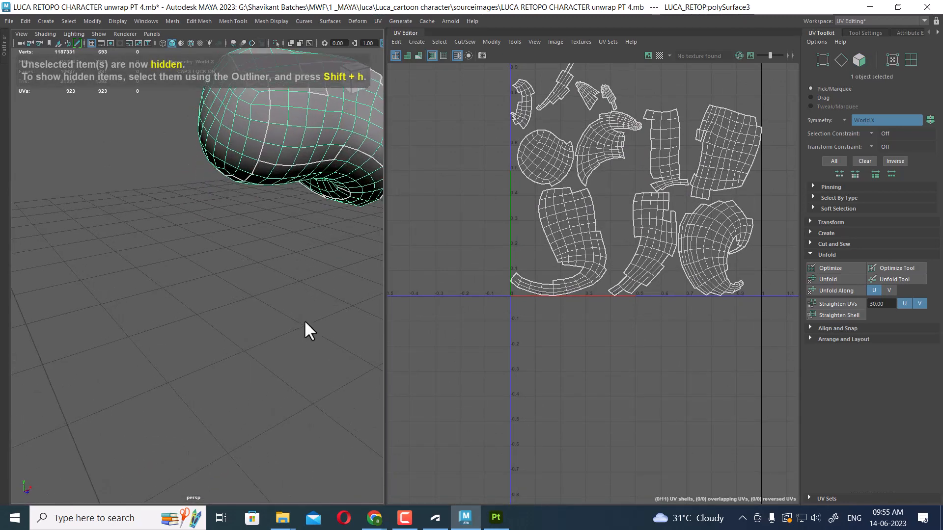
{"action": "right_click_drag", "start_coordinate": [269, 80], "coordinate": [270, 78]}
{"action": "left_click_drag", "start_coordinate": [266, 170], "coordinate": [145, 261], "text": "alt"}
{"action": "double_click", "coordinate": [284, 215]}
{"action": "right_click_drag", "start_coordinate": [146, 260], "coordinate": [221, 235], "text": "alt"}
{"action": "left_click_drag", "start_coordinate": [221, 233], "coordinate": [136, 213], "text": "alt"}
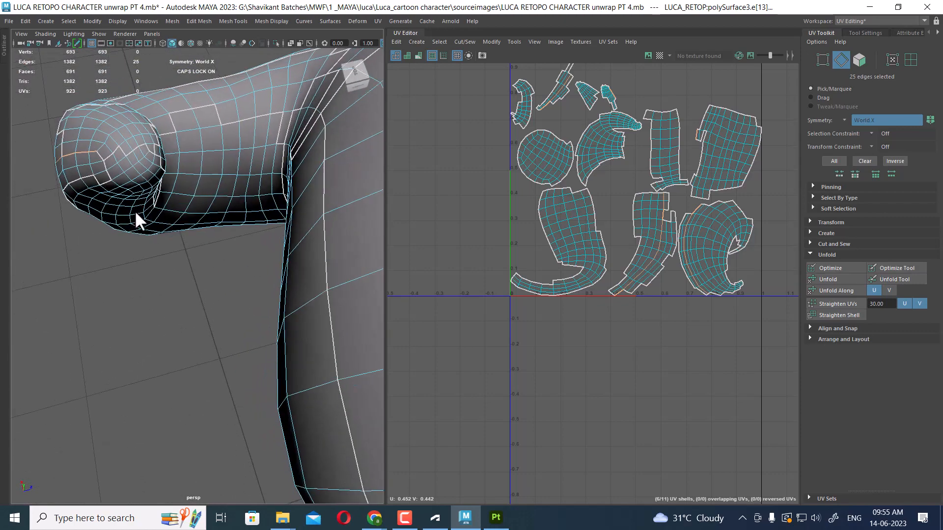
{"action": "double_click", "coordinate": [141, 161]}
{"action": "scroll", "coordinate": [140, 161], "scroll_direction": "down", "scroll_amount": 5}
{"action": "left_click_drag", "start_coordinate": [154, 146], "coordinate": [290, 214], "text": "alt"}
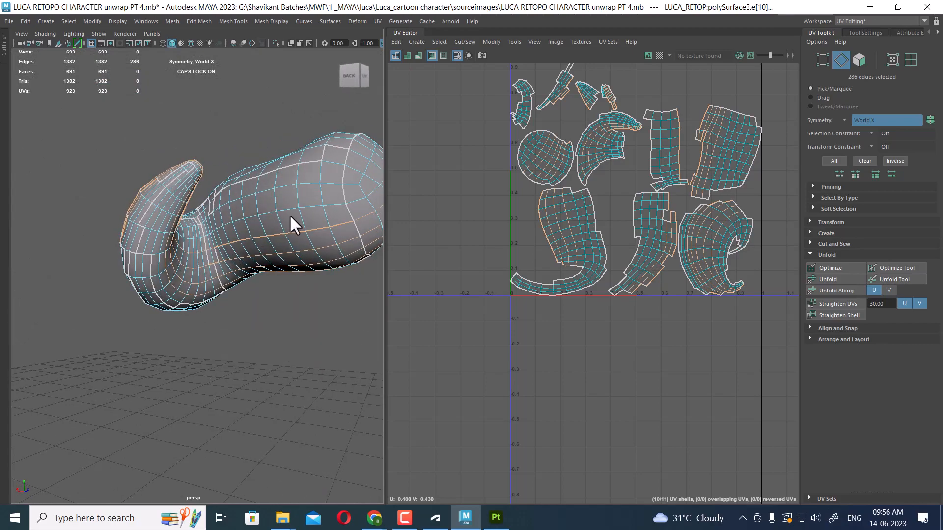
{"action": "left_click_drag", "start_coordinate": [351, 202], "coordinate": [268, 295], "text": "alt"}
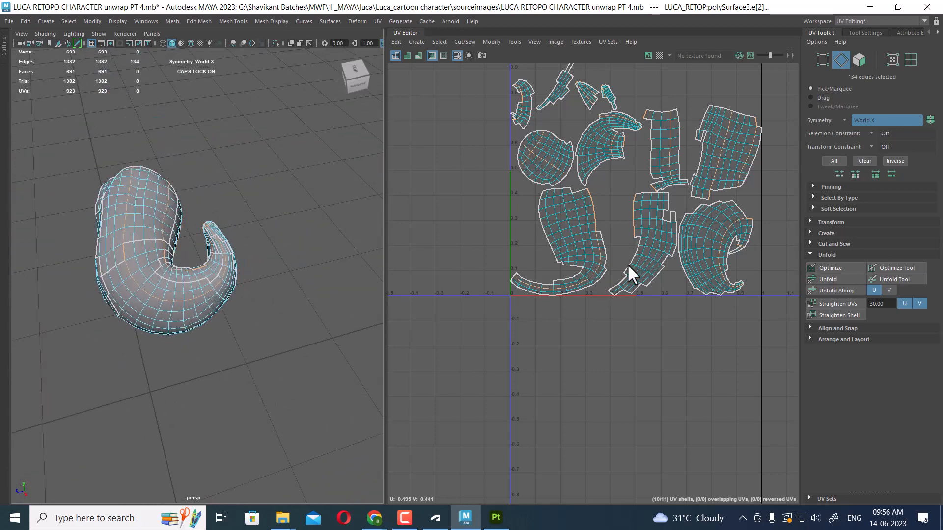
Select all of the curl's UV edges and sew the automatic pieces into a few larger shells
{"action": "scroll", "coordinate": [624, 262], "scroll_direction": "down", "scroll_amount": 3}
{"action": "right_click_drag", "start_coordinate": [658, 149], "coordinate": [620, 165], "text": "shift"}
{"action": "key", "text": "w"}
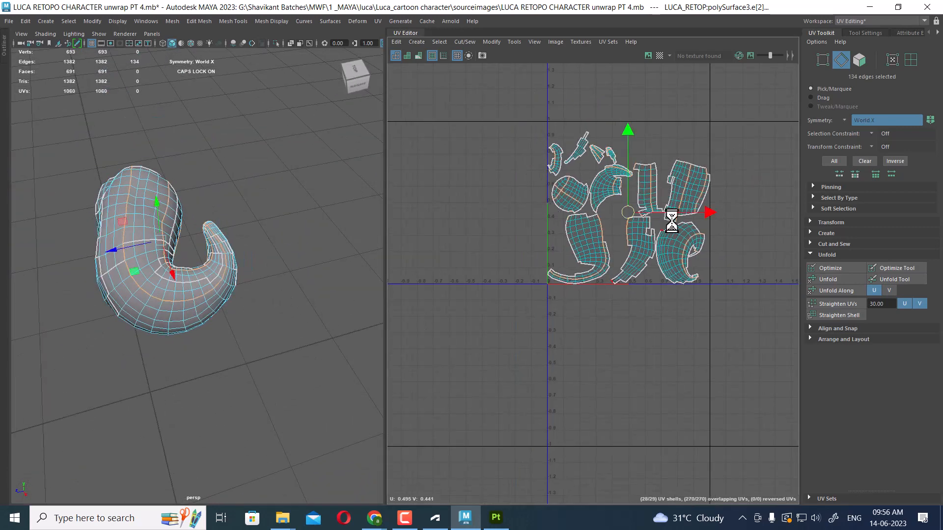
{"action": "right_click_drag", "start_coordinate": [671, 215], "coordinate": [632, 154], "text": "alt"}
{"action": "right_click_drag", "start_coordinate": [690, 155], "coordinate": [690, 131]}
{"action": "left_click_drag", "start_coordinate": [750, 115], "coordinate": [414, 436], "text": "shift"}
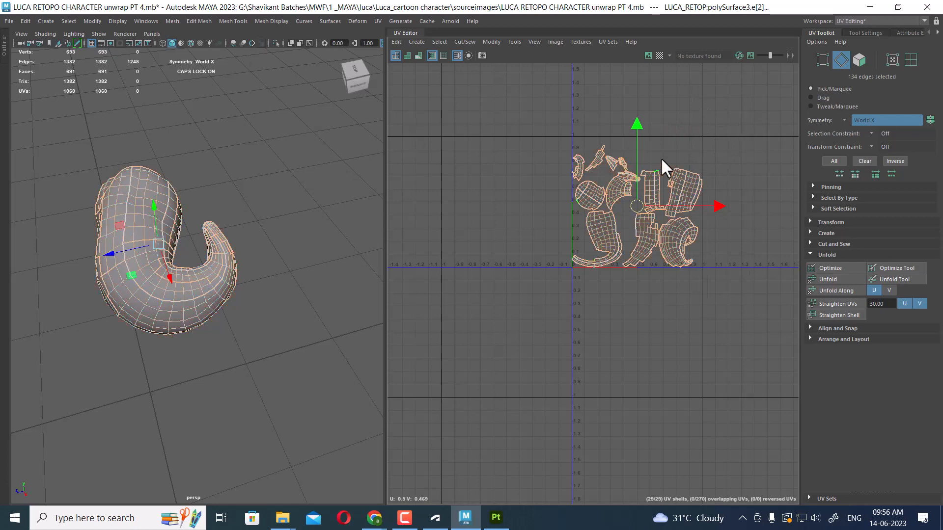
{"action": "right_click_drag", "start_coordinate": [666, 146], "coordinate": [610, 170], "text": "shift"}
{"action": "right_click_drag", "start_coordinate": [670, 271], "coordinate": [669, 173], "text": "shift"}
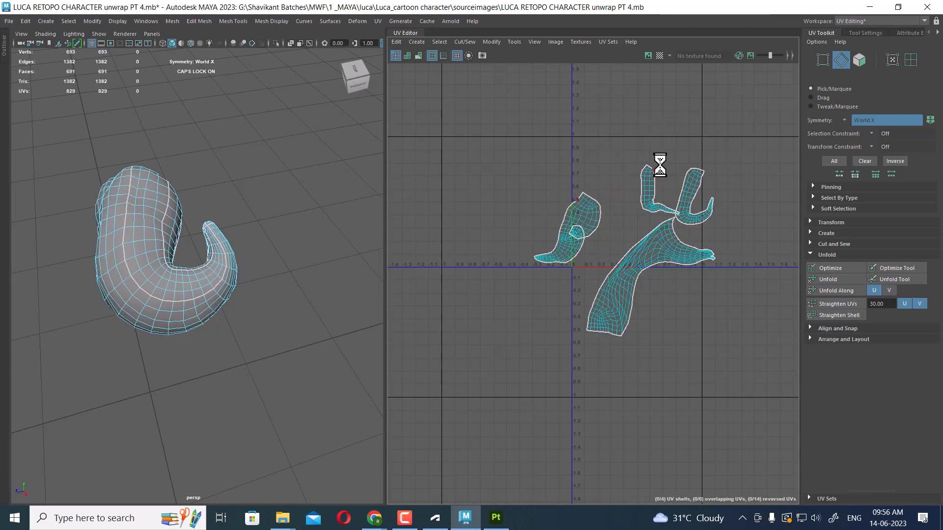
Select an edge on the curl and sew it to join two of its UV shells
{"action": "middle_click_drag", "start_coordinate": [628, 236], "coordinate": [598, 151], "text": "alt"}
{"action": "right_click_drag", "start_coordinate": [598, 152], "coordinate": [636, 246], "text": "alt"}
{"action": "right_click_drag", "start_coordinate": [588, 206], "coordinate": [602, 239], "text": "alt"}
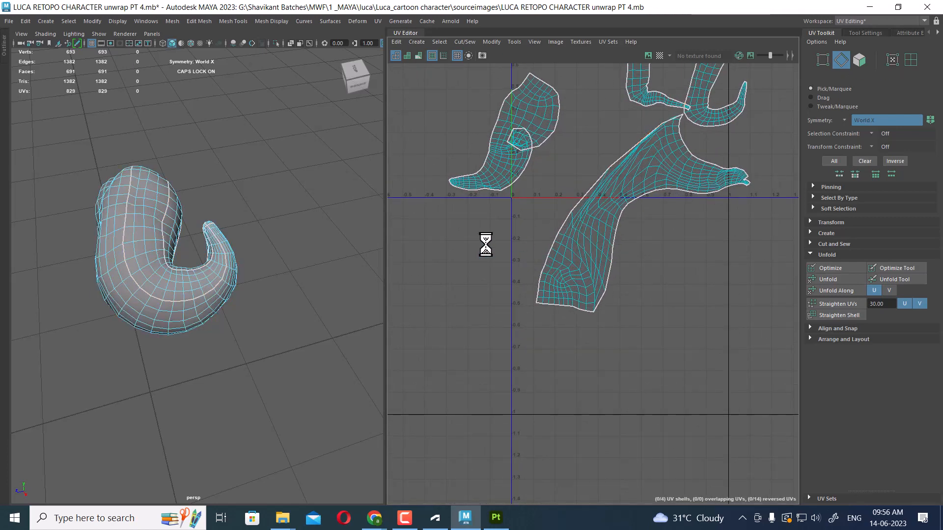
{"action": "left_click_drag", "start_coordinate": [206, 253], "coordinate": [189, 238], "text": "alt"}
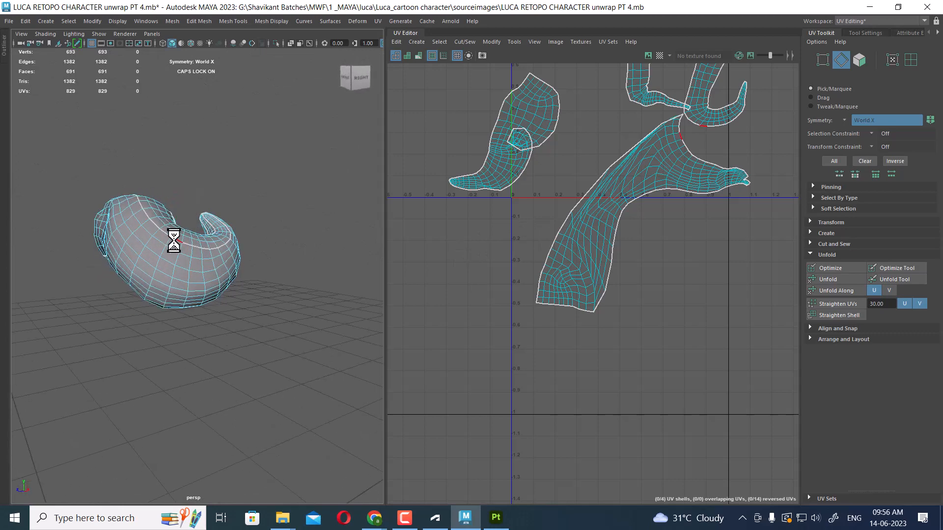
{"action": "left_click", "coordinate": [165, 234]}
{"action": "middle_click_drag", "start_coordinate": [617, 236], "coordinate": [576, 308], "text": "alt"}
{"action": "right_click_drag", "start_coordinate": [624, 259], "coordinate": [626, 169], "text": "shift"}
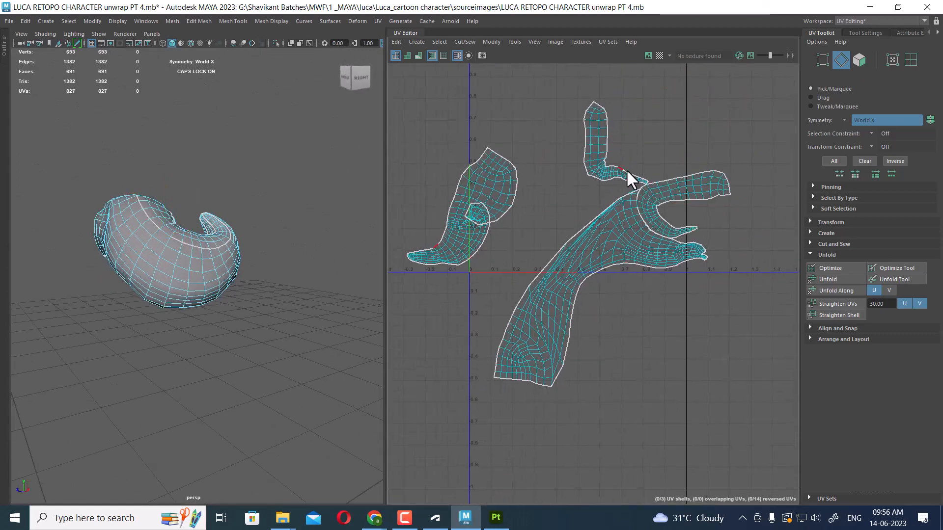
Select edges near the curl's upper notch and sew them
{"action": "right_click_drag", "start_coordinate": [649, 209], "coordinate": [682, 267], "text": "alt"}
{"action": "left_click_drag", "start_coordinate": [641, 241], "coordinate": [708, 264]}
{"action": "key", "text": "shift+s"}
{"action": "scroll", "coordinate": [648, 244], "scroll_direction": "up", "scroll_amount": 2}
{"action": "key", "text": "shift+s"}
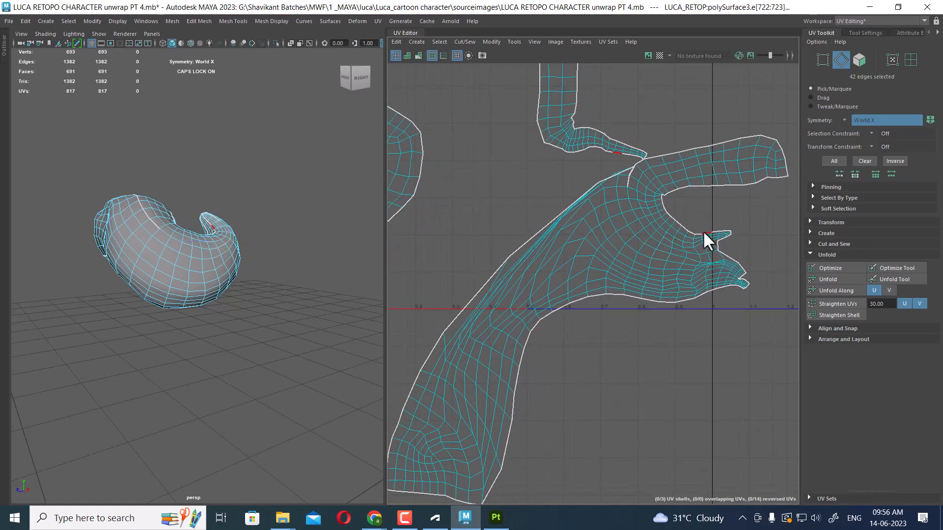
Select edges along the curl's inner fold and sew them in two passes
{"action": "mouse_move", "coordinate": [196, 284]}
{"action": "left_mouse_down", "text": "alt"}
{"action": "mouse_move", "coordinate": [218, 295]}
{"action": "mouse_move", "coordinate": [196, 283]}
{"action": "left_mouse_up", "text": "alt"}
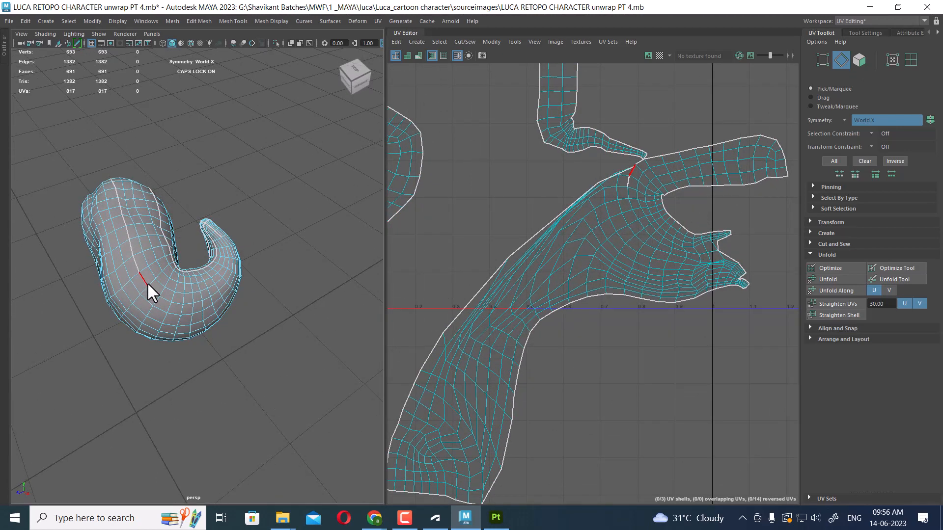
{"action": "left_click", "coordinate": [146, 282]}
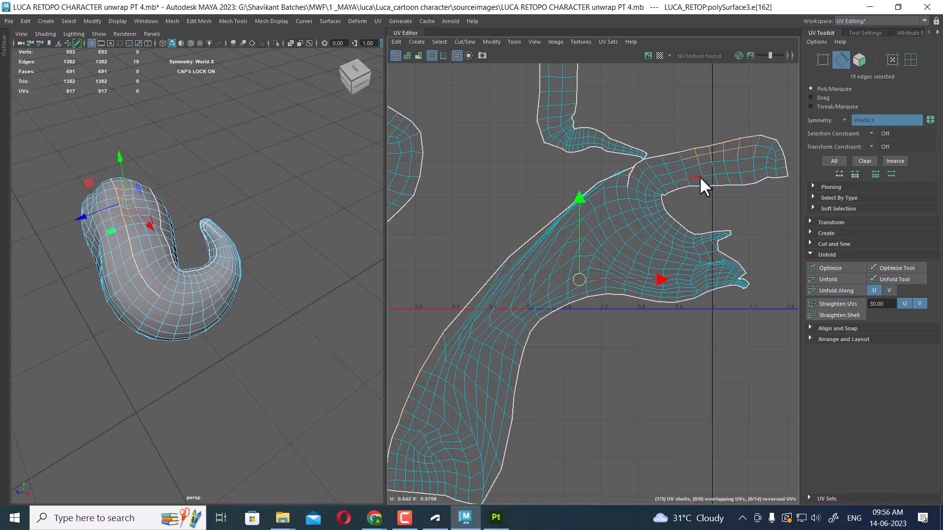
{"action": "key", "text": "shift+s"}
{"action": "left_click_drag", "start_coordinate": [568, 230], "coordinate": [600, 236]}
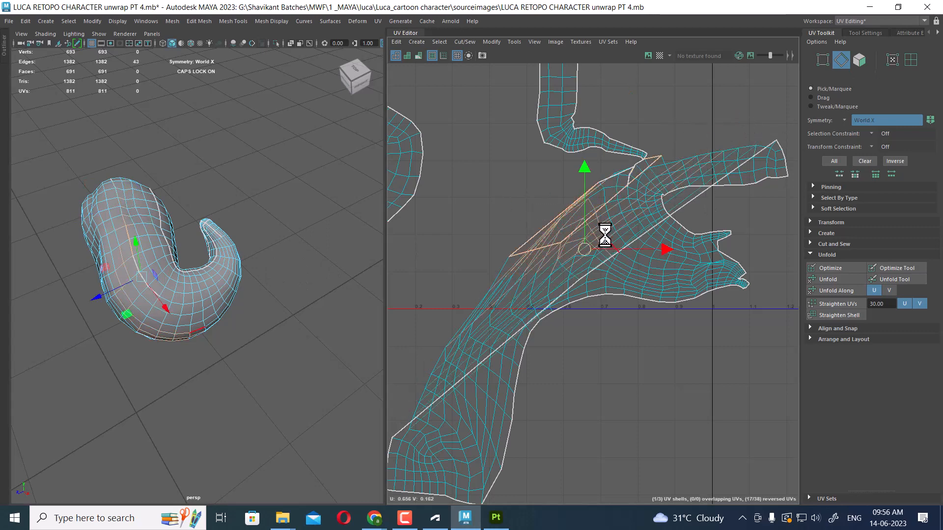
{"action": "key", "text": "shift+s"}
{"action": "left_click_drag", "start_coordinate": [608, 168], "coordinate": [631, 193]}
{"action": "key", "text": "shift+s"}
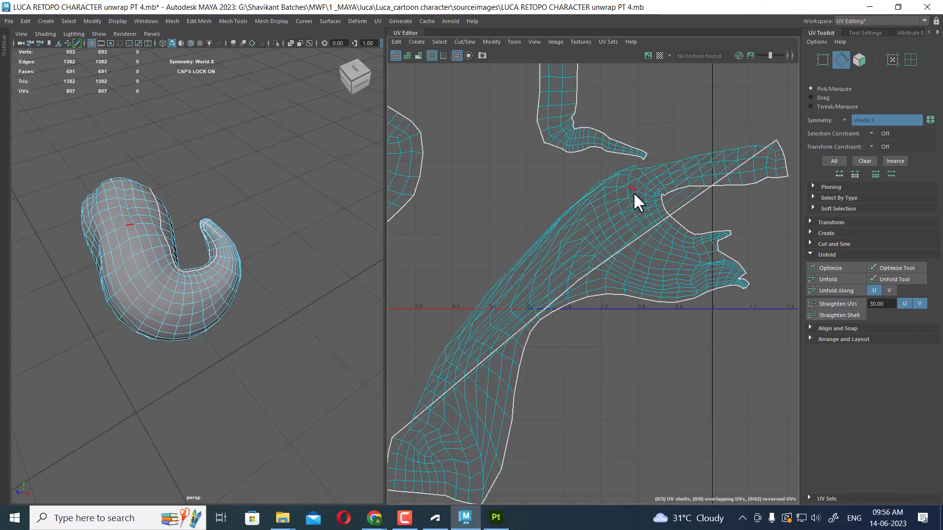
Select the curl's main UV shell and unfold it
{"action": "scroll", "coordinate": [628, 243], "scroll_direction": "down", "scroll_amount": 2}
{"action": "right_click_drag", "start_coordinate": [614, 279], "coordinate": [658, 296]}
{"action": "left_click_drag", "start_coordinate": [658, 296], "coordinate": [687, 250]}
{"action": "double_click", "coordinate": [628, 270]}
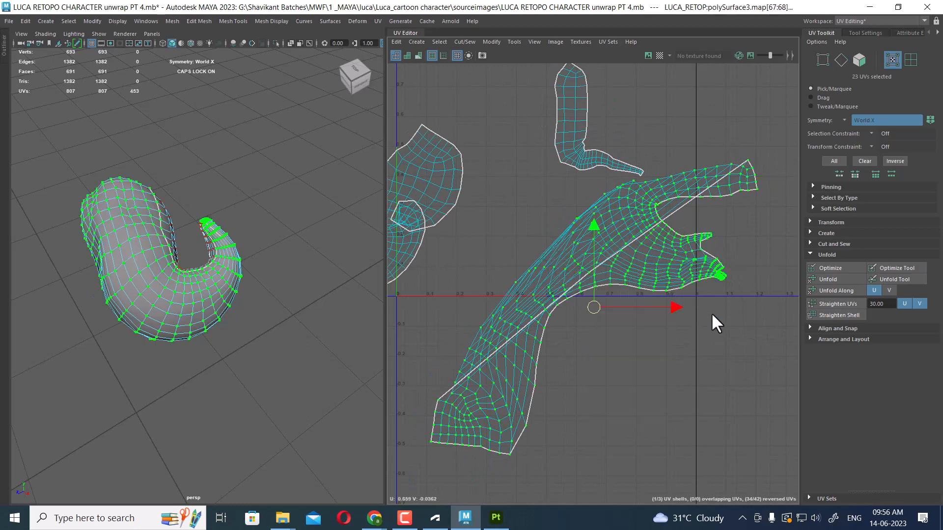
{"action": "right_click_drag", "start_coordinate": [713, 209], "coordinate": [550, 203], "text": "shift"}
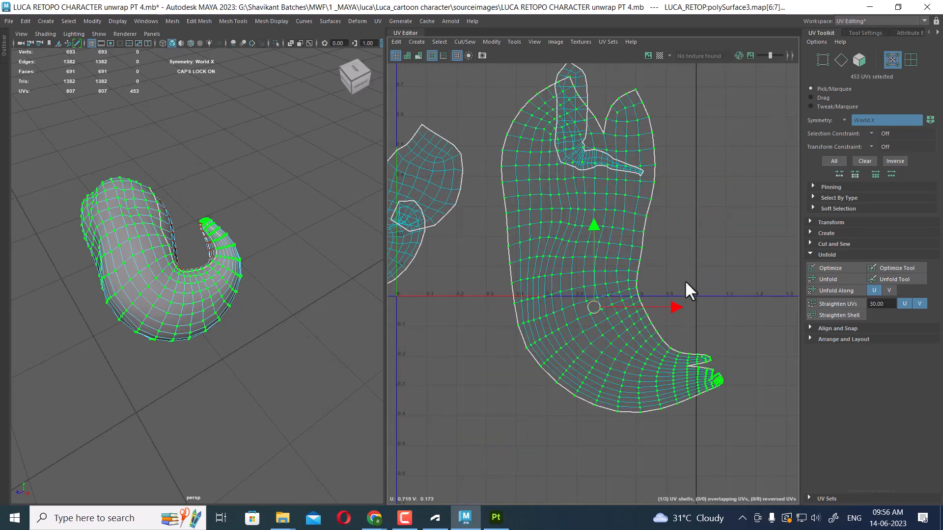
Select the edge joining the small flap to the curl's main shell and sew it
{"action": "scroll", "coordinate": [684, 285], "scroll_direction": "down", "scroll_amount": 3}
{"action": "left_click_drag", "start_coordinate": [326, 225], "coordinate": [153, 261], "text": "alt"}
{"action": "scroll", "coordinate": [152, 262], "scroll_direction": "up", "scroll_amount": 2}
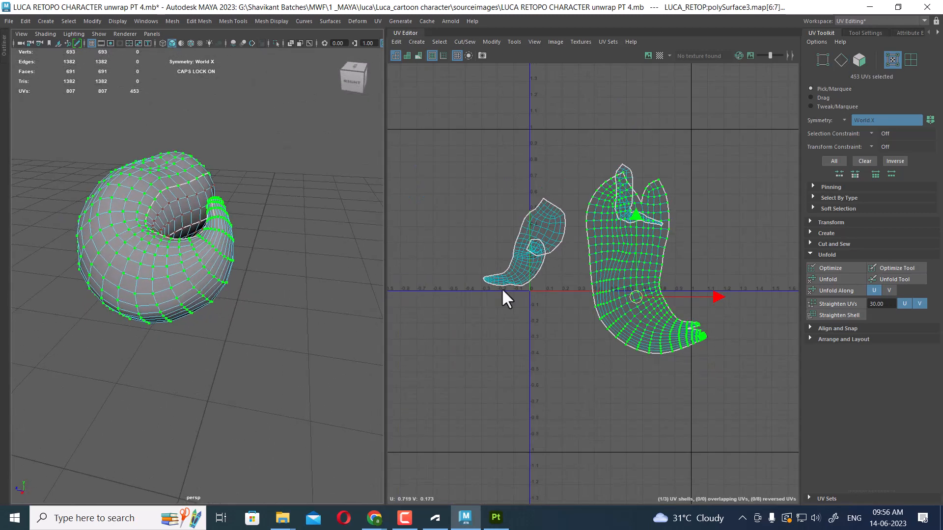
{"action": "scroll", "coordinate": [631, 291], "scroll_direction": "up", "scroll_amount": 1}
{"action": "right_click_drag", "start_coordinate": [581, 202], "coordinate": [579, 172]}
{"action": "left_click_drag", "start_coordinate": [567, 230], "coordinate": [597, 323]}
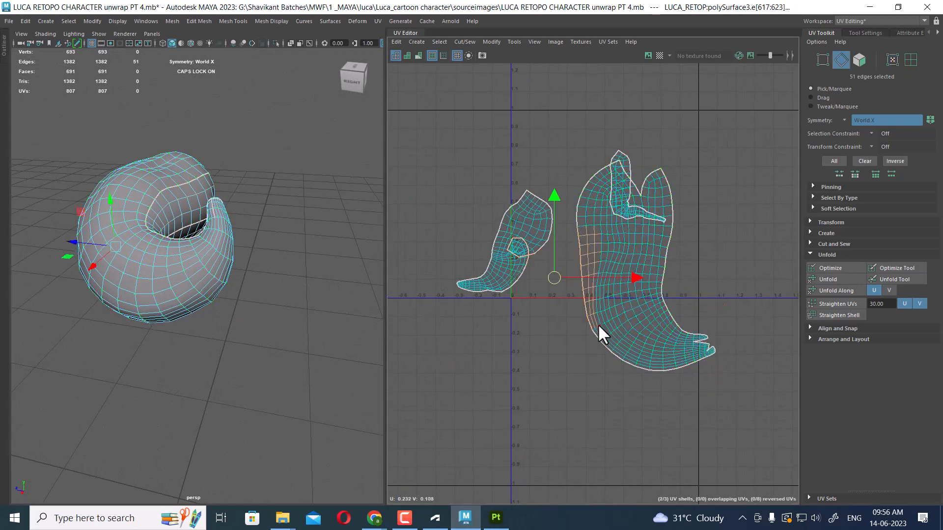
{"action": "left_click_drag", "start_coordinate": [225, 259], "coordinate": [222, 314], "text": "alt"}
{"action": "left_click", "coordinate": [190, 186]}
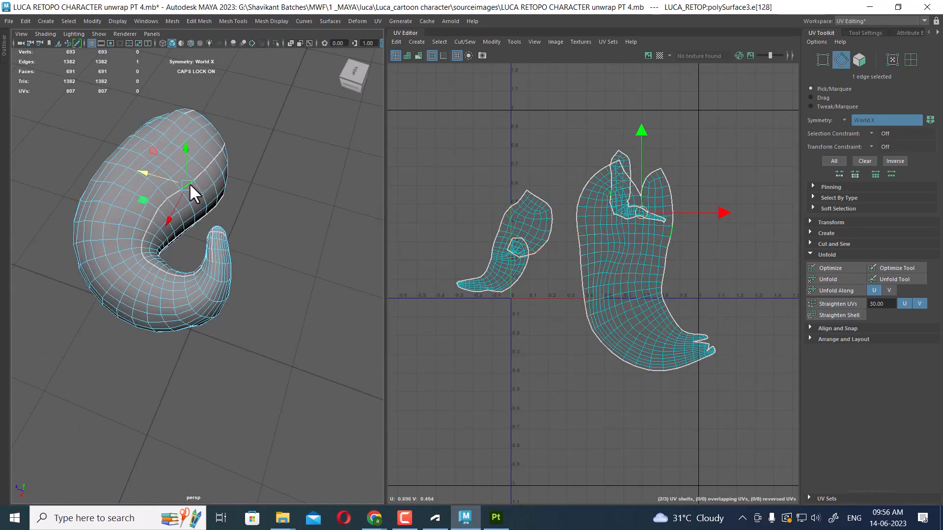
{"action": "left_click_drag", "start_coordinate": [705, 233], "coordinate": [640, 298]}
{"action": "right_click_drag", "start_coordinate": [668, 264], "coordinate": [665, 189], "text": "shift"}
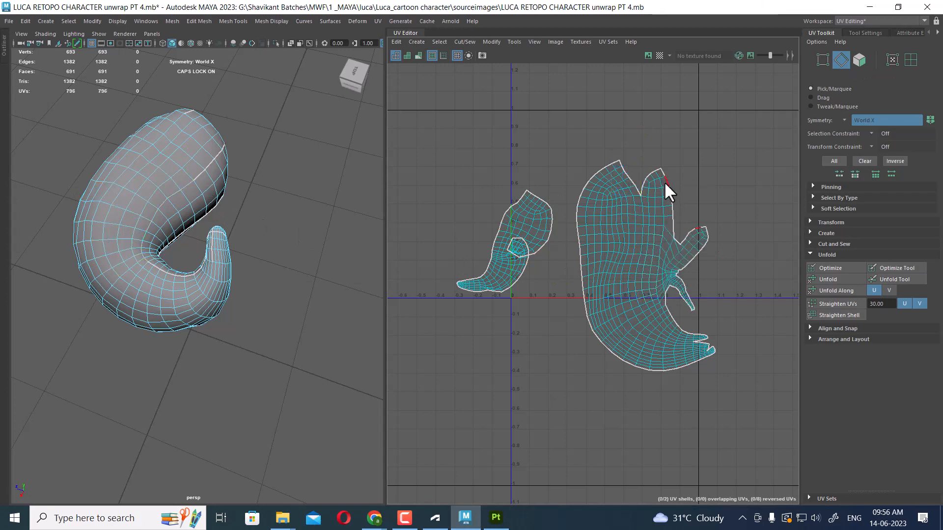
Sew the edges along the notch at the curl shell's upper-right border in two passes
{"action": "left_click_drag", "start_coordinate": [678, 235], "coordinate": [676, 235]}
{"action": "right_click_drag", "start_coordinate": [676, 235], "coordinate": [679, 176], "text": "shift"}
{"action": "scroll", "coordinate": [680, 204], "scroll_direction": "up", "scroll_amount": 3}
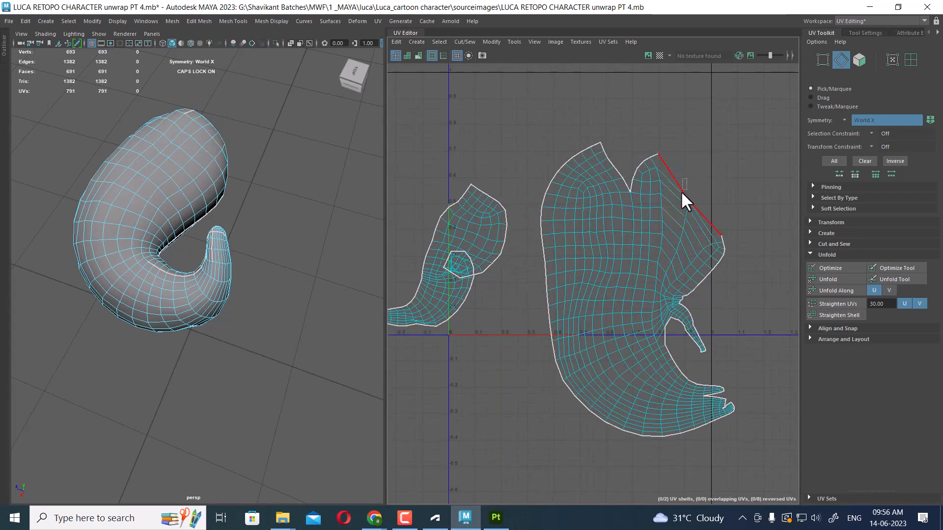
{"action": "left_click_drag", "start_coordinate": [680, 191], "coordinate": [706, 210]}
{"action": "right_click_drag", "start_coordinate": [706, 210], "coordinate": [678, 162], "text": "shift"}
{"action": "middle_click_drag", "start_coordinate": [690, 239], "coordinate": [676, 158], "text": "alt"}
{"action": "scroll", "coordinate": [678, 167], "scroll_direction": "up", "scroll_amount": 1}
{"action": "left_click_drag", "start_coordinate": [227, 280], "coordinate": [217, 236], "text": "alt"}
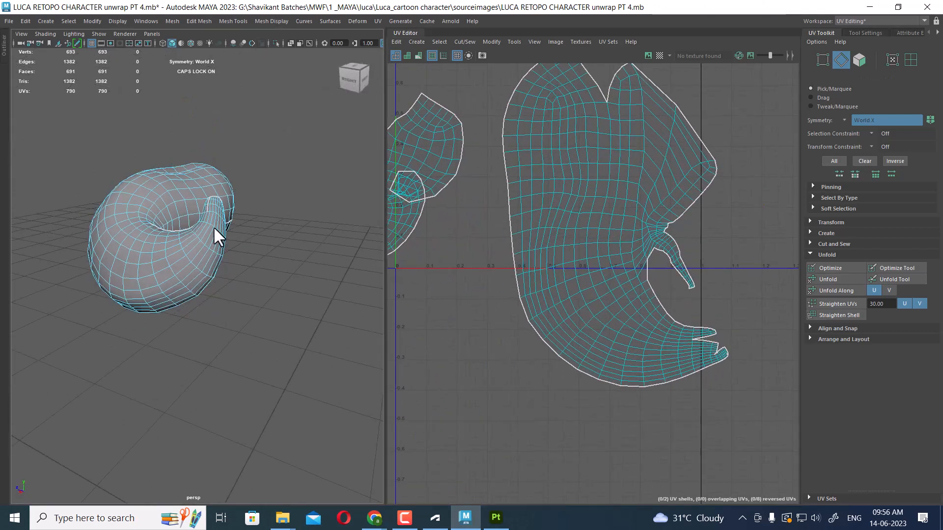
{"action": "left_click_drag", "start_coordinate": [255, 283], "coordinate": [260, 202], "text": "alt"}
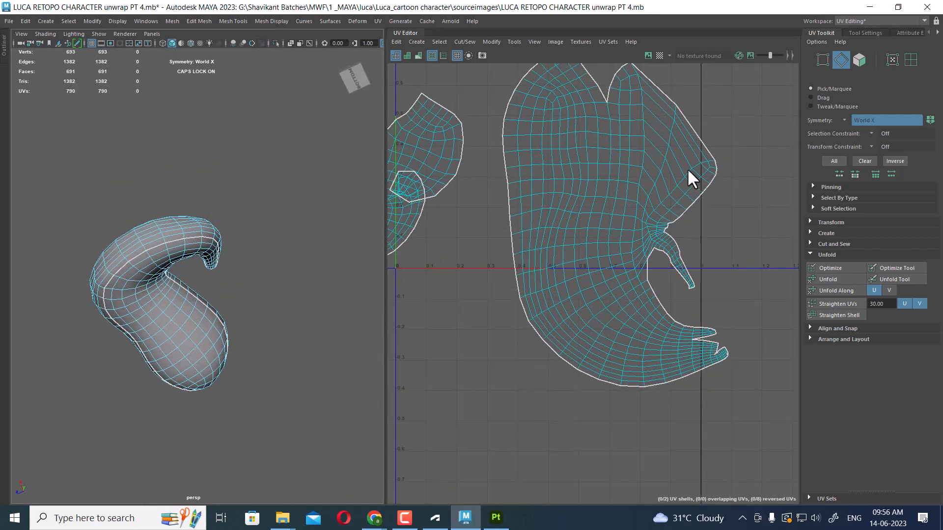
Select the edges along the curl shell's right-side cut and sew them together
{"action": "left_click_drag", "start_coordinate": [687, 169], "coordinate": [718, 232]}
{"action": "middle_click_drag", "start_coordinate": [645, 246], "coordinate": [672, 295], "text": "alt"}
{"action": "scroll", "coordinate": [672, 280], "scroll_direction": "down", "scroll_amount": 1}
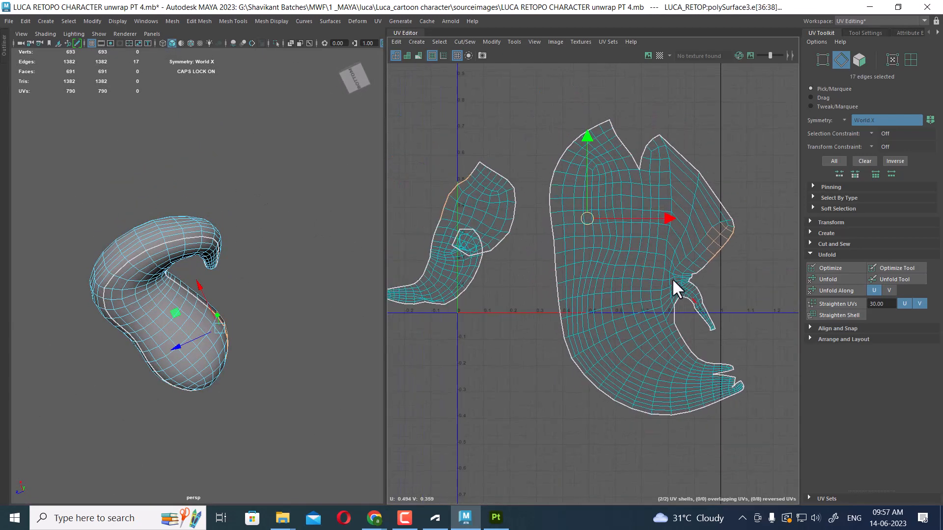
{"action": "key", "text": "g"}
{"action": "middle_click_drag", "start_coordinate": [666, 239], "coordinate": [630, 194], "text": "alt"}
{"action": "scroll", "coordinate": [629, 193], "scroll_direction": "up", "scroll_amount": 1}
{"action": "left_click_drag", "start_coordinate": [651, 210], "coordinate": [638, 191]}
{"action": "key", "text": "g"}
{"action": "scroll", "coordinate": [638, 191], "scroll_direction": "down", "scroll_amount": 1}
{"action": "left_click_drag", "start_coordinate": [269, 275], "coordinate": [365, 315], "text": "alt"}
{"action": "scroll", "coordinate": [653, 222], "scroll_direction": "up", "scroll_amount": 1}
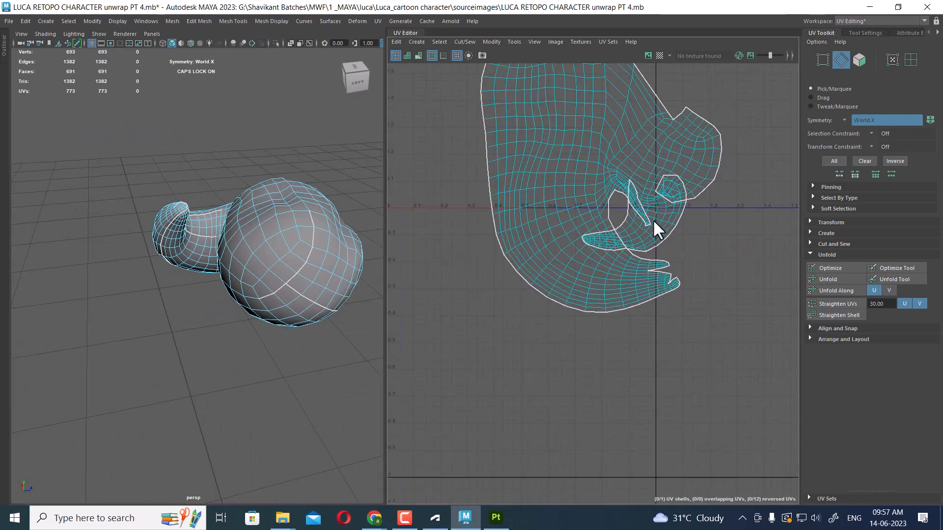
Select all UVs of the curl shell and unfold it
{"action": "scroll", "coordinate": [653, 219], "scroll_direction": "down", "scroll_amount": 1}
{"action": "middle_click_drag", "start_coordinate": [581, 156], "coordinate": [615, 234], "text": "alt"}
{"action": "right_click_drag", "start_coordinate": [649, 196], "coordinate": [697, 192]}
{"action": "left_click_drag", "start_coordinate": [775, 161], "coordinate": [620, 363]}
{"action": "right_click_drag", "start_coordinate": [604, 277], "coordinate": [667, 296], "text": "ctrl"}
{"action": "right_click_drag", "start_coordinate": [709, 191], "coordinate": [548, 202], "text": "shift"}
{"action": "middle_click_drag", "start_coordinate": [643, 239], "coordinate": [598, 187], "text": "alt"}
{"action": "scroll", "coordinate": [598, 188], "scroll_direction": "up", "scroll_amount": 1}
{"action": "left_click_drag", "start_coordinate": [334, 255], "coordinate": [192, 281], "text": "alt"}
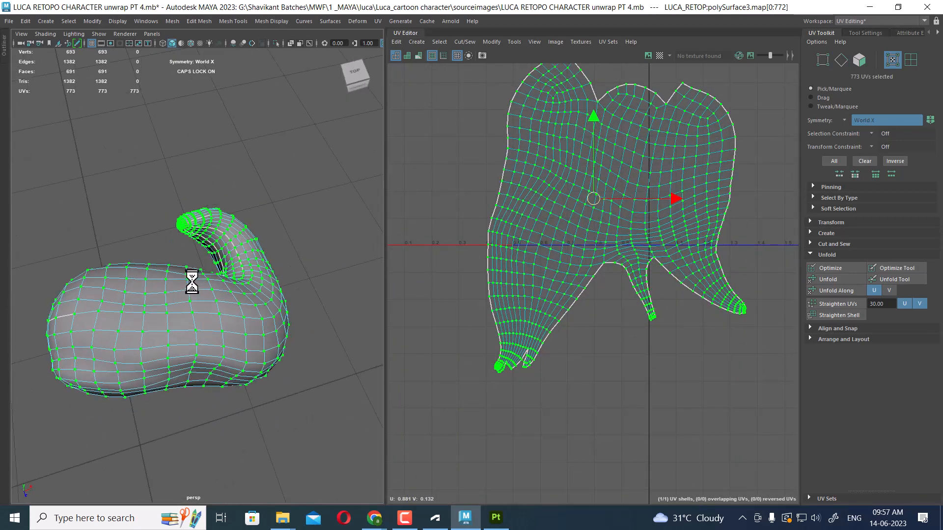
{"action": "left_click", "coordinate": [326, 171]}
{"action": "left_click_drag", "start_coordinate": [326, 171], "coordinate": [187, 319], "text": "alt"}
{"action": "middle_click_drag", "start_coordinate": [189, 315], "coordinate": [201, 327], "text": "alt"}
{"action": "scroll", "coordinate": [199, 293], "scroll_direction": "down", "scroll_amount": 5}
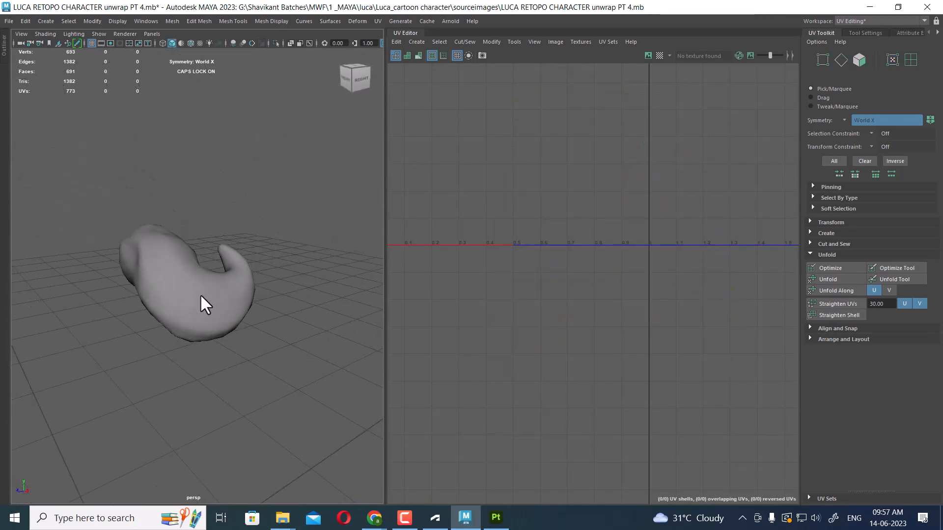
Reselect the curl and sew the edges along the seam at the bottom center of its shell
{"action": "left_click", "coordinate": [195, 287]}
{"action": "left_click_drag", "start_coordinate": [200, 294], "coordinate": [212, 268], "text": "alt"}
{"action": "left_click", "coordinate": [535, 246]}
{"action": "right_click_drag", "start_coordinate": [613, 279], "coordinate": [605, 250]}
{"action": "left_click_drag", "start_coordinate": [615, 280], "coordinate": [617, 280]}
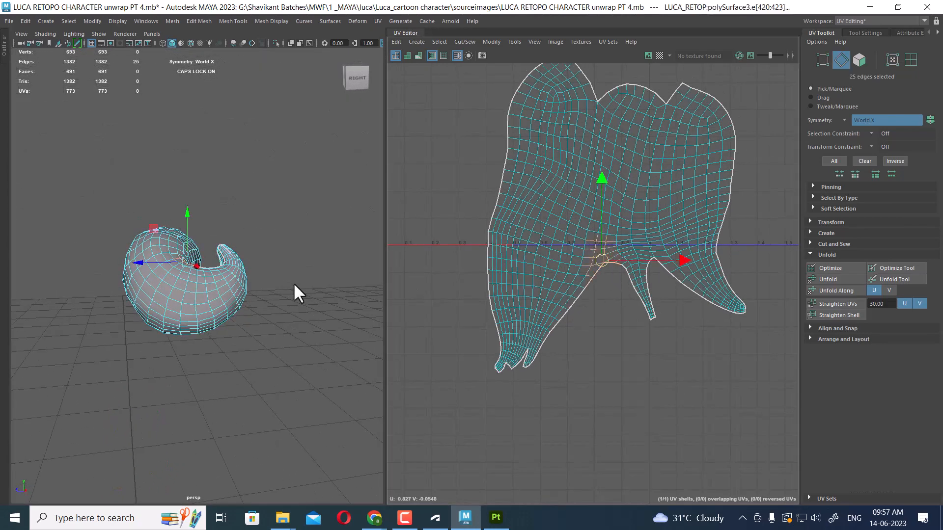
{"action": "left_click_drag", "start_coordinate": [293, 283], "coordinate": [120, 341], "text": "alt"}
{"action": "scroll", "coordinate": [624, 248], "scroll_direction": "up", "scroll_amount": 3}
{"action": "middle_click_drag", "start_coordinate": [635, 255], "coordinate": [635, 233], "text": "alt"}
{"action": "left_click_drag", "start_coordinate": [567, 211], "coordinate": [663, 308]}
{"action": "right_click_drag", "start_coordinate": [628, 291], "coordinate": [618, 266], "text": "shift"}
{"action": "middle_click_drag", "start_coordinate": [600, 265], "coordinate": [580, 168], "text": "alt"}
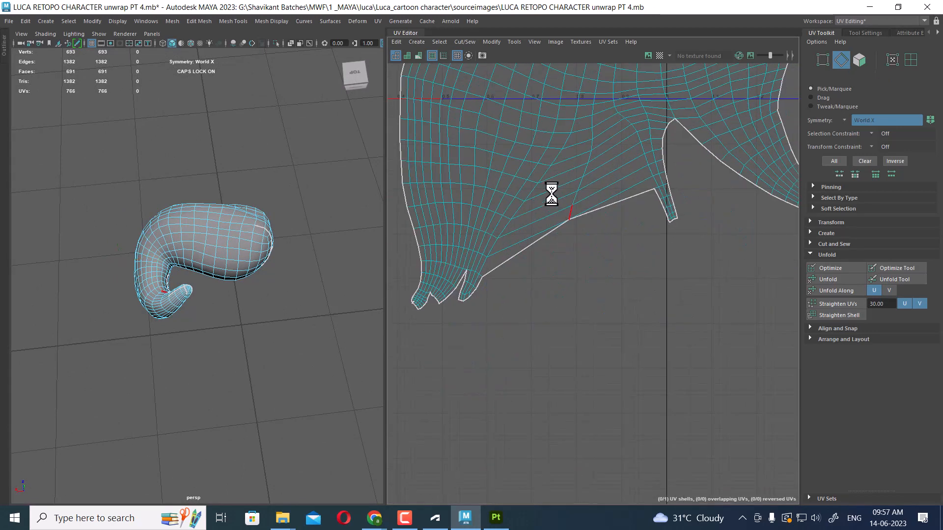
Select an edge along the shell's lower border cut and sew it
{"action": "left_click_drag", "start_coordinate": [546, 181], "coordinate": [602, 259]}
{"action": "right_click_drag", "start_coordinate": [602, 261], "coordinate": [593, 228], "text": "shift"}
{"action": "scroll", "coordinate": [591, 203], "scroll_direction": "up", "scroll_amount": 3}
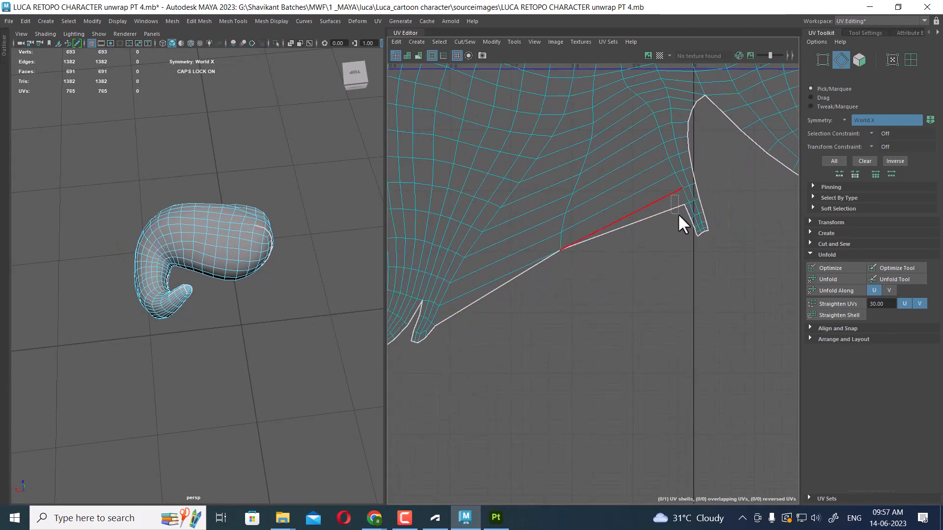
Select the edges along the lower slit of the shell and sew them
{"action": "left_click_drag", "start_coordinate": [690, 231], "coordinate": [690, 232]}
{"action": "scroll", "coordinate": [687, 248], "scroll_direction": "up", "scroll_amount": 2}
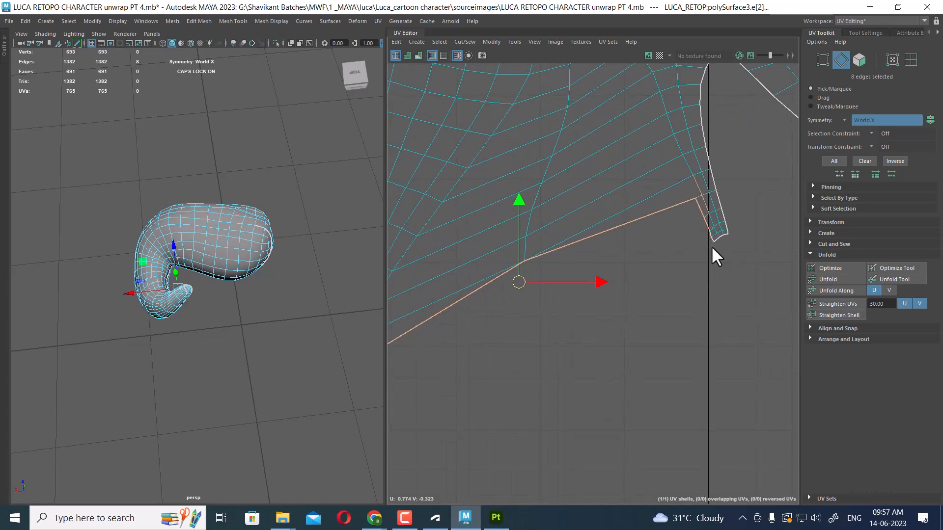
{"action": "right_click_drag", "start_coordinate": [621, 149], "coordinate": [620, 147], "text": "shift"}
{"action": "left_click_drag", "start_coordinate": [642, 246], "coordinate": [668, 306]}
{"action": "right_click_drag", "start_coordinate": [615, 300], "coordinate": [564, 188], "text": "shift"}
Select the UVs of the shell's lower region and unfold them
{"action": "scroll", "coordinate": [557, 181], "scroll_direction": "down", "scroll_amount": 2}
{"action": "scroll", "coordinate": [525, 232], "scroll_direction": "down", "scroll_amount": 3}
{"action": "right_click_drag", "start_coordinate": [526, 232], "coordinate": [489, 101], "text": "shift"}
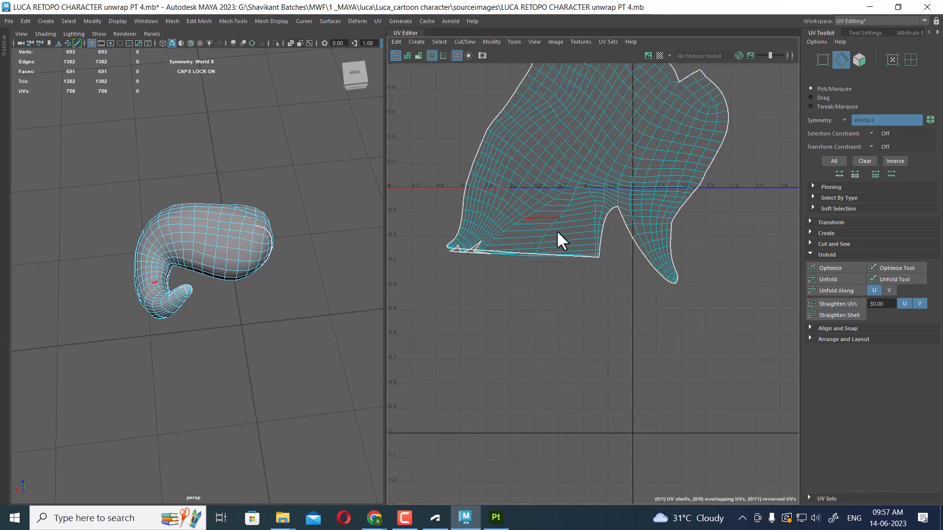
{"action": "middle_click_drag", "start_coordinate": [513, 239], "coordinate": [533, 242], "text": "alt"}
{"action": "scroll", "coordinate": [538, 194], "scroll_direction": "up", "scroll_amount": 3}
{"action": "scroll", "coordinate": [533, 242], "scroll_direction": "down", "scroll_amount": 2}
{"action": "scroll", "coordinate": [598, 258], "scroll_direction": "down", "scroll_amount": 3}
{"action": "right_click_drag", "start_coordinate": [541, 173], "coordinate": [637, 172]}
{"action": "left_click_drag", "start_coordinate": [748, 194], "coordinate": [306, 342]}
{"action": "right_click_drag", "start_coordinate": [588, 198], "coordinate": [424, 190], "text": "shift"}
{"action": "scroll", "coordinate": [590, 236], "scroll_direction": "up", "scroll_amount": 4}
{"action": "middle_click_drag", "start_coordinate": [609, 287], "coordinate": [617, 206], "text": "alt"}
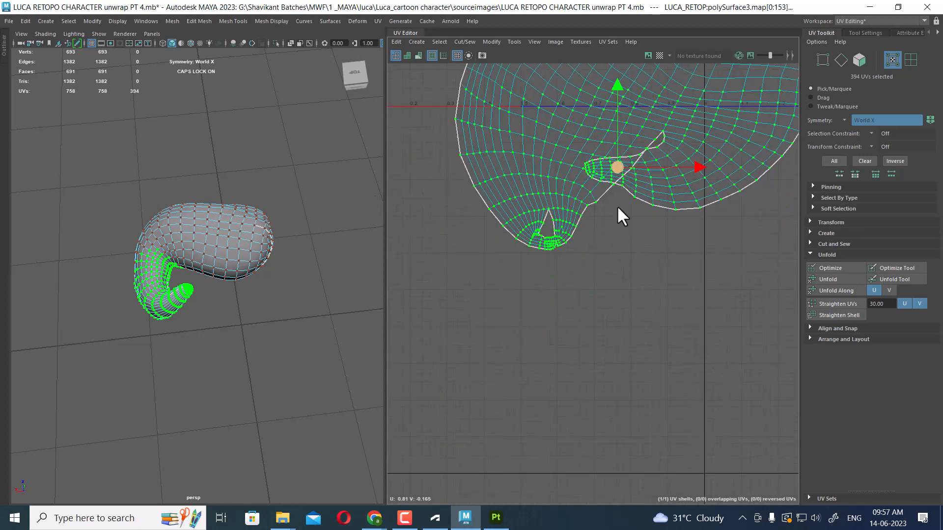
Select the edges along the inner cut near the shell's lower tip and sew them
{"action": "scroll", "coordinate": [614, 212], "scroll_direction": "up", "scroll_amount": 3}
{"action": "right_click_drag", "start_coordinate": [578, 287], "coordinate": [573, 236]}
{"action": "left_click_drag", "start_coordinate": [511, 295], "coordinate": [511, 297]}
{"action": "scroll", "coordinate": [513, 275], "scroll_direction": "up", "scroll_amount": 2}
{"action": "middle_click_drag", "start_coordinate": [511, 260], "coordinate": [546, 200], "text": "alt"}
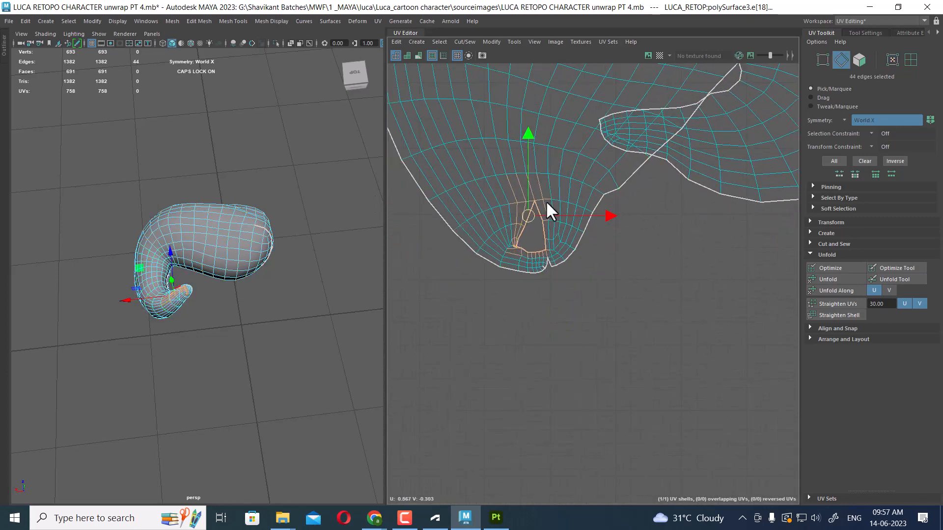
{"action": "key", "text": "shift+s"}
{"action": "left_click", "coordinate": [572, 224]}
Select the next edge along the inner cut and sew it
{"action": "scroll", "coordinate": [585, 214], "scroll_direction": "down", "scroll_amount": 3}
{"action": "middle_click_drag", "start_coordinate": [609, 199], "coordinate": [525, 269], "text": "alt"}
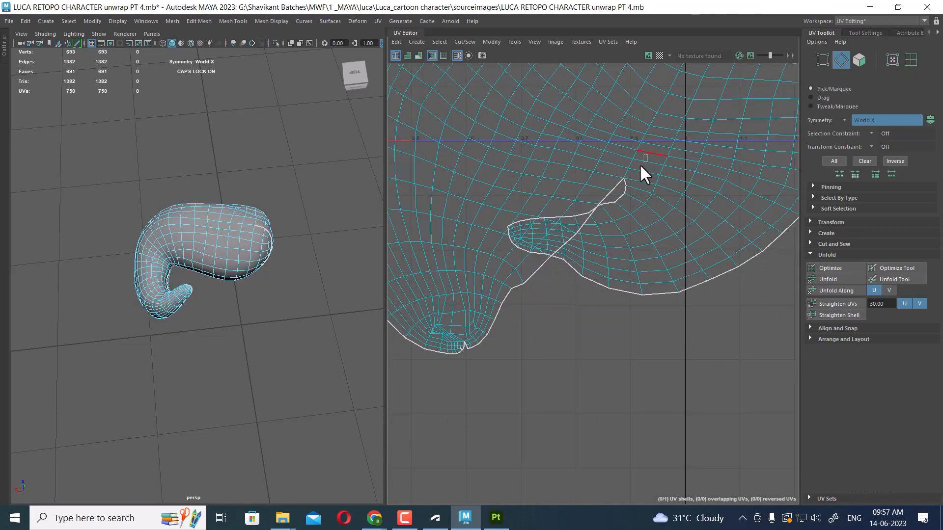
{"action": "left_click_drag", "start_coordinate": [640, 165], "coordinate": [603, 202]}
{"action": "key", "text": "shift+s"}
{"action": "left_click", "coordinate": [571, 248]}
{"action": "middle_click_drag", "start_coordinate": [570, 248], "coordinate": [577, 220], "text": "alt"}
Select the edges along the small flap's inner seam and sew them
{"action": "left_click_drag", "start_coordinate": [512, 240], "coordinate": [545, 292]}
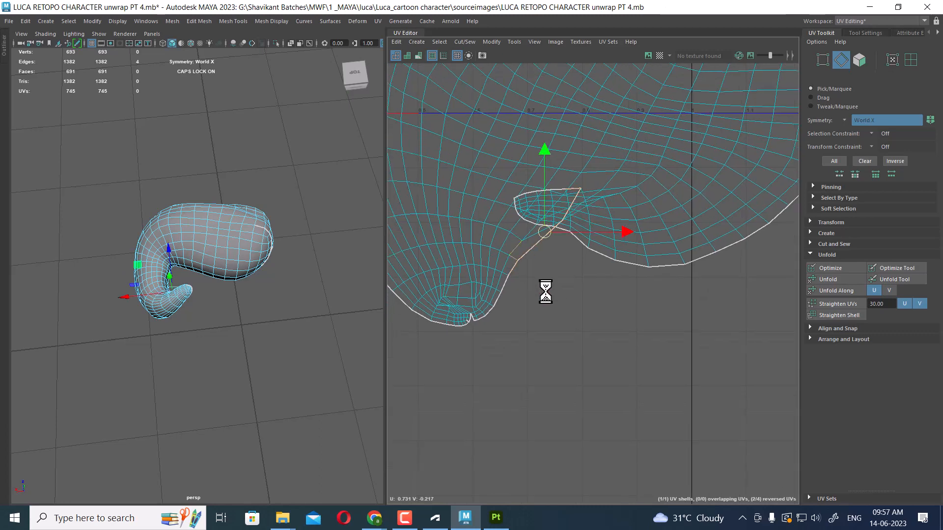
{"action": "right_click_drag", "start_coordinate": [545, 310], "coordinate": [519, 214], "text": "shift"}
{"action": "left_click", "coordinate": [511, 287]}
{"action": "middle_click_drag", "start_coordinate": [506, 286], "coordinate": [519, 244], "text": "alt"}
{"action": "scroll", "coordinate": [516, 243], "scroll_direction": "up", "scroll_amount": 2}
{"action": "key", "text": "shift+s"}
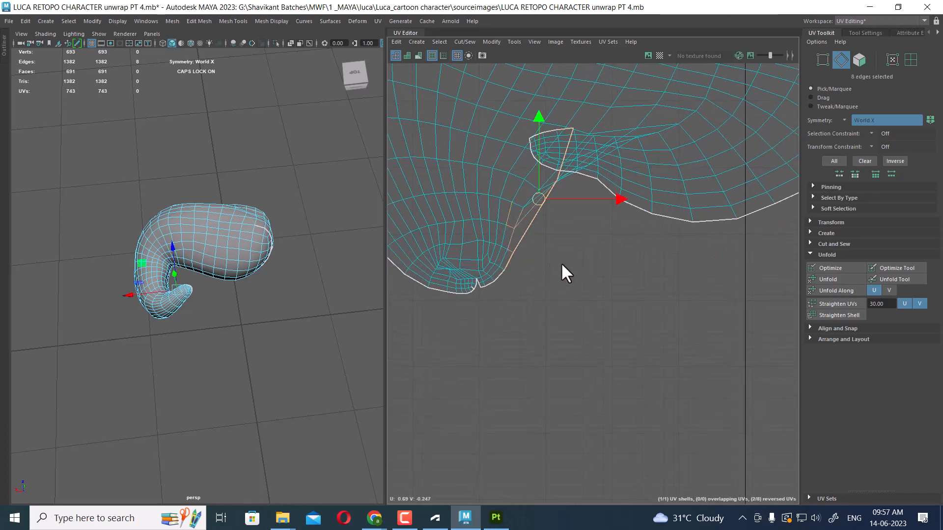
{"action": "left_click", "coordinate": [564, 270]}
Sew the remaining edges at the flap's inner tip in two passes
{"action": "left_click_drag", "start_coordinate": [540, 260], "coordinate": [542, 262]}
{"action": "key", "text": "shift+s"}
{"action": "left_click", "coordinate": [557, 211]}
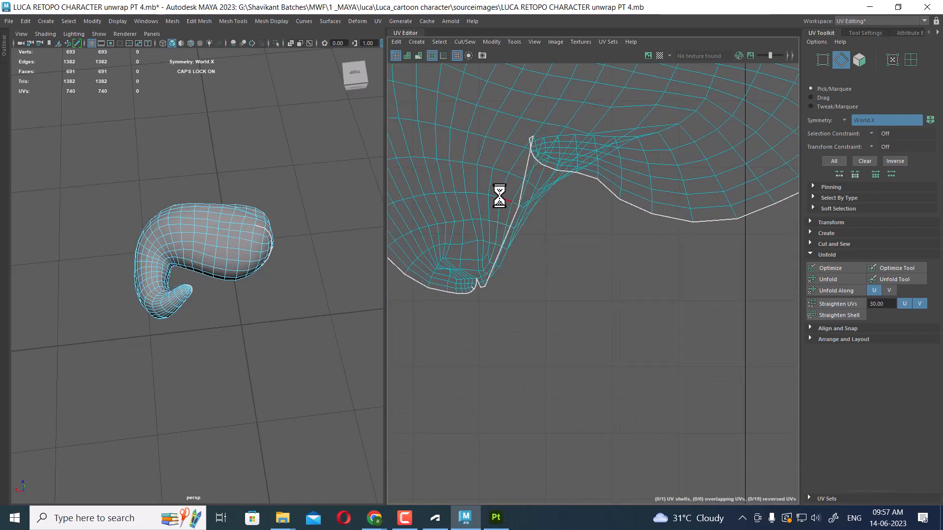
{"action": "left_click_drag", "start_coordinate": [499, 196], "coordinate": [555, 238]}
{"action": "key", "text": "shift+s"}
{"action": "left_click", "coordinate": [574, 220]}
{"action": "right_click_drag", "start_coordinate": [571, 259], "coordinate": [477, 151], "text": "alt"}
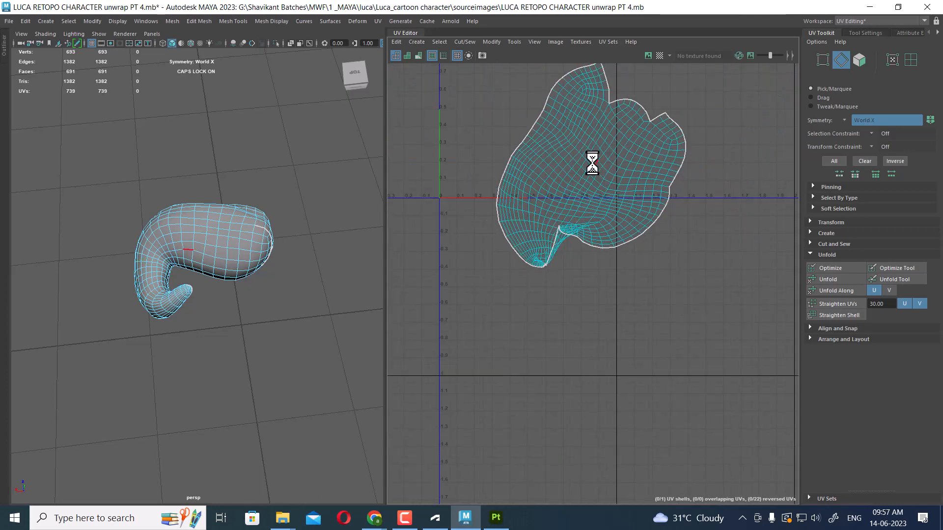
Select the whole curl shell and unfold it, then sew the edge at its upper-right notch
{"action": "right_click_drag", "start_coordinate": [593, 162], "coordinate": [653, 152]}
{"action": "left_click_drag", "start_coordinate": [692, 122], "coordinate": [629, 192]}
{"action": "right_click_drag", "start_coordinate": [608, 183], "coordinate": [687, 225], "text": "ctrl"}
{"action": "right_click_drag", "start_coordinate": [706, 140], "coordinate": [465, 143], "text": "shift"}
{"action": "right_click_drag", "start_coordinate": [567, 184], "coordinate": [748, 289], "text": "alt"}
{"action": "right_click_drag", "start_coordinate": [595, 196], "coordinate": [655, 378], "text": "alt"}
{"action": "middle_click_drag", "start_coordinate": [656, 379], "coordinate": [596, 261], "text": "alt"}
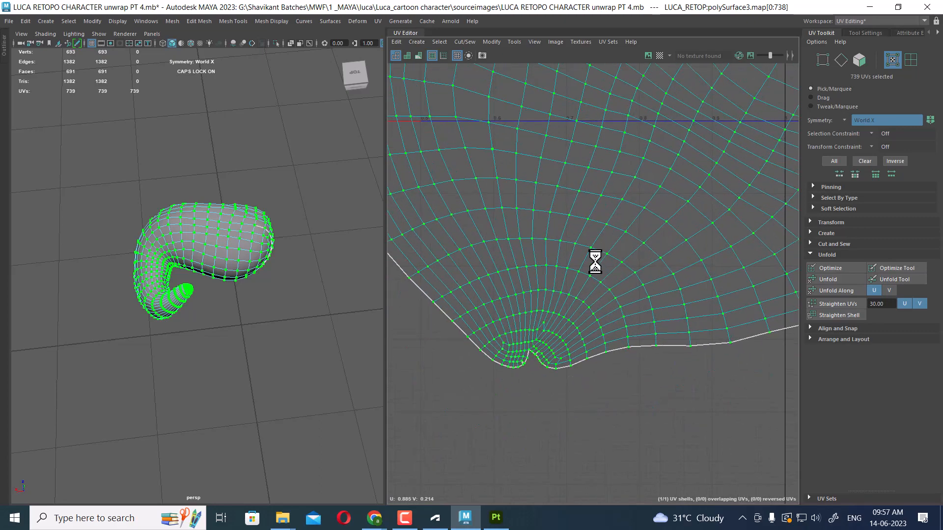
{"action": "right_click_drag", "start_coordinate": [596, 261], "coordinate": [578, 215], "text": "alt"}
{"action": "middle_click_drag", "start_coordinate": [579, 214], "coordinate": [565, 436], "text": "alt"}
{"action": "right_click_drag", "start_coordinate": [707, 321], "coordinate": [689, 269], "text": "alt"}
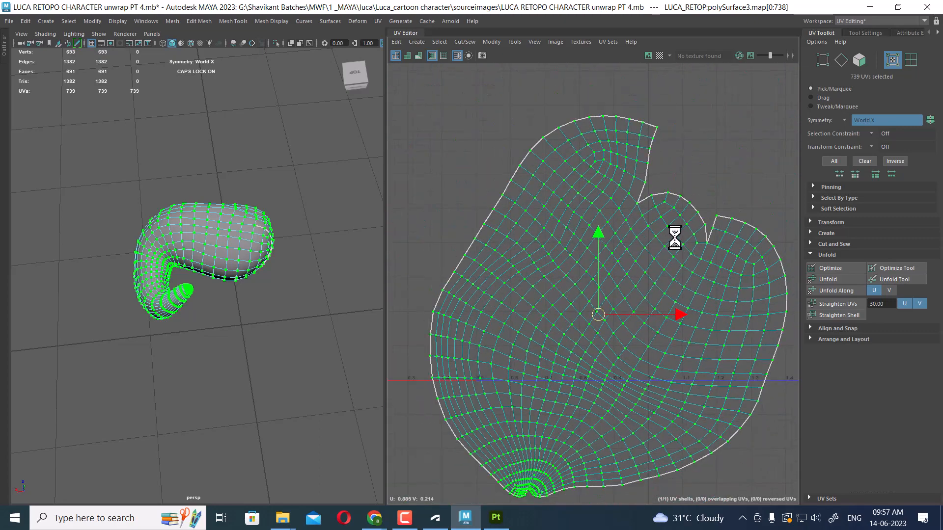
{"action": "right_click_drag", "start_coordinate": [645, 214], "coordinate": [670, 237]}
{"action": "left_click", "coordinate": [644, 201]}
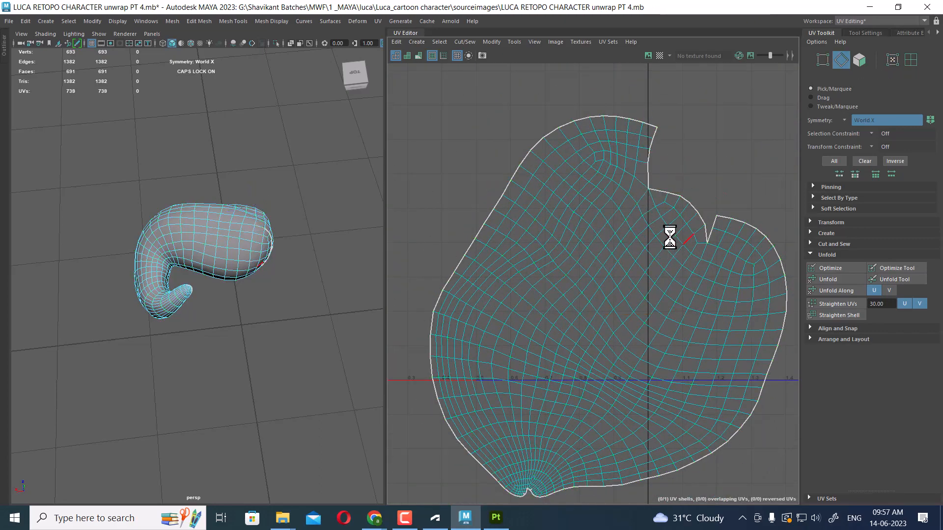
Exit the isolated view and select the other hair curls one by one to inspect them
{"action": "right_click_drag", "start_coordinate": [203, 234], "coordinate": [305, 129]}
{"action": "left_click", "coordinate": [305, 130]}
{"action": "left_click", "coordinate": [229, 217]}
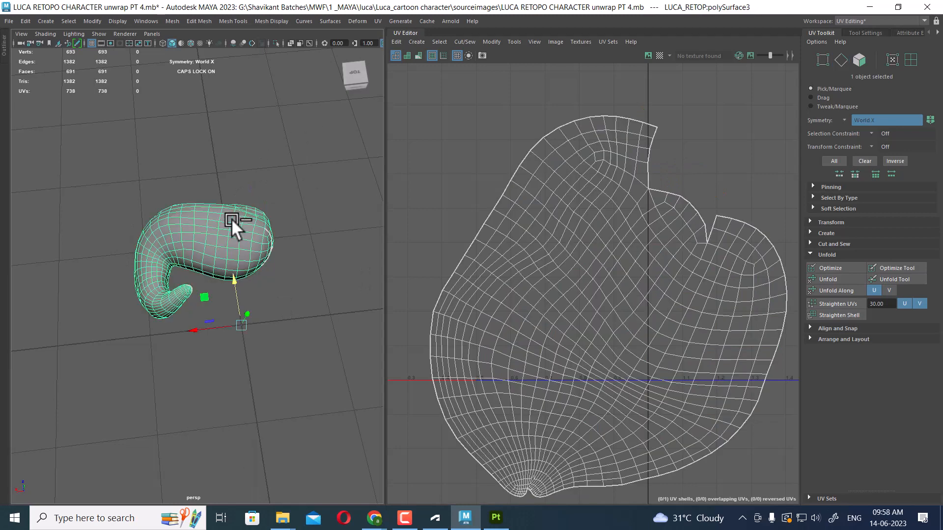
{"action": "key", "text": "ctrl+1"}
{"action": "left_click_drag", "start_coordinate": [193, 263], "coordinate": [158, 305], "text": "alt"}
{"action": "left_click", "coordinate": [127, 300]}
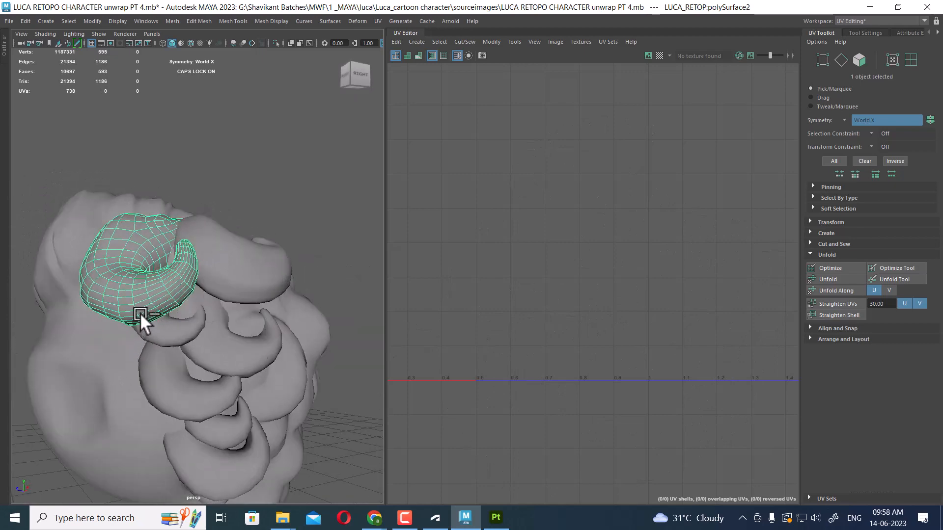
{"action": "left_click", "coordinate": [248, 261]}
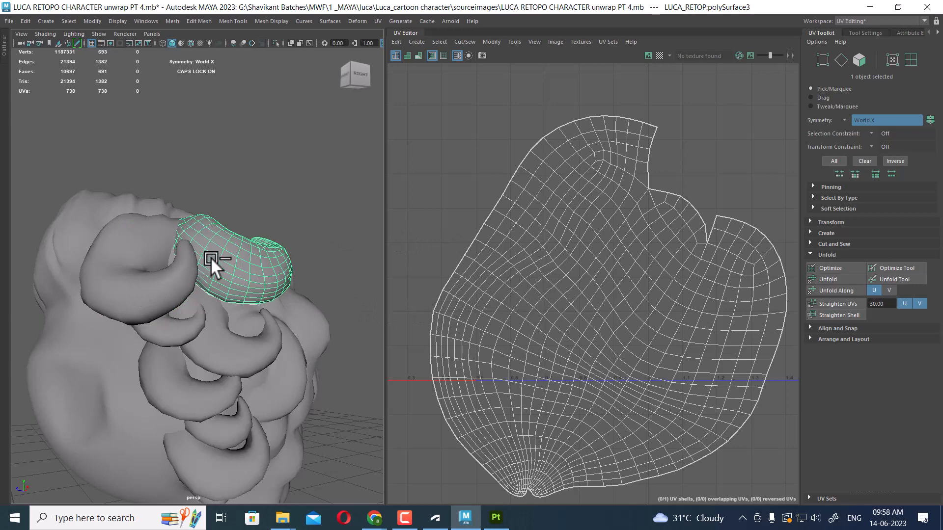
{"action": "left_click", "coordinate": [113, 283]}
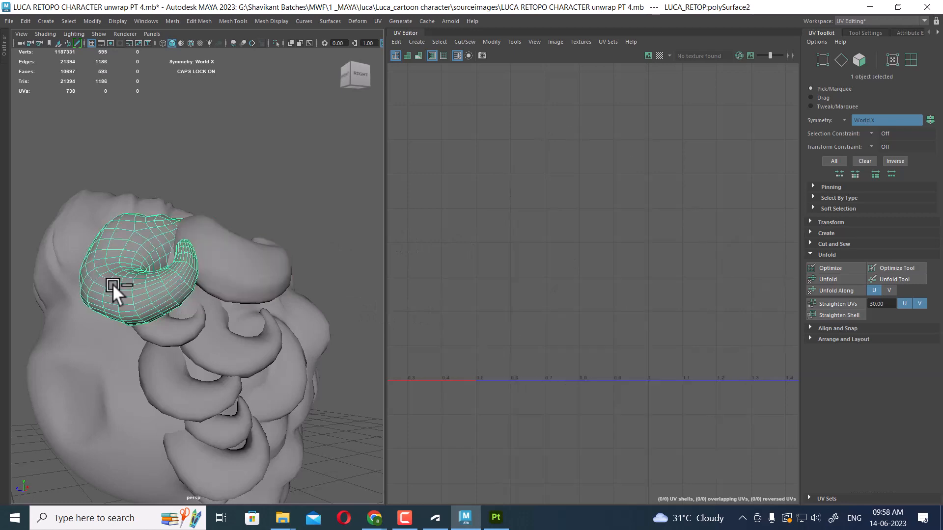
{"action": "left_click", "coordinate": [267, 266]}
{"action": "left_click", "coordinate": [151, 302]}
{"action": "left_click_drag", "start_coordinate": [218, 285], "coordinate": [319, 310], "text": "alt"}
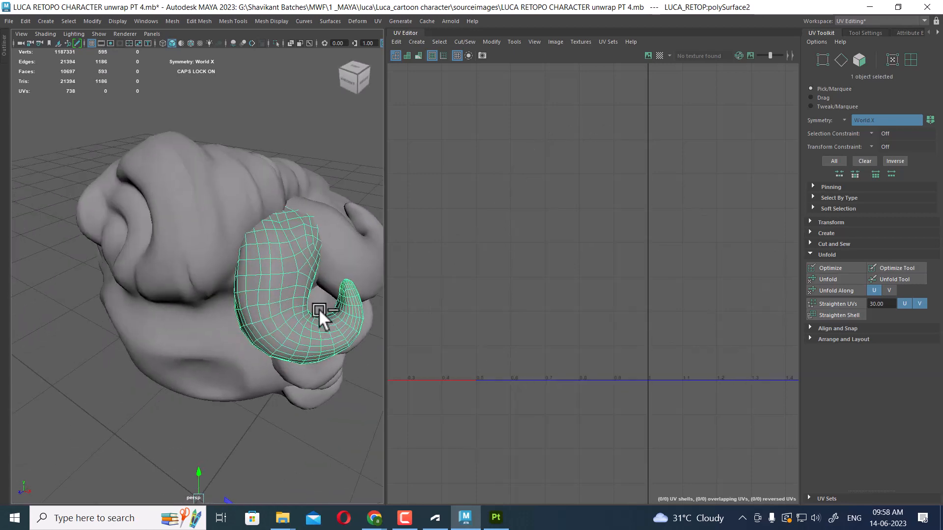
Select the main hair mass, hide all other objects, and apply Automatic UV mapping to it
{"action": "left_click", "coordinate": [204, 268]}
{"action": "left_click_drag", "start_coordinate": [205, 268], "coordinate": [245, 221], "text": "alt"}
{"action": "key", "text": "alt+h"}
{"action": "left_click", "coordinate": [378, 21]}
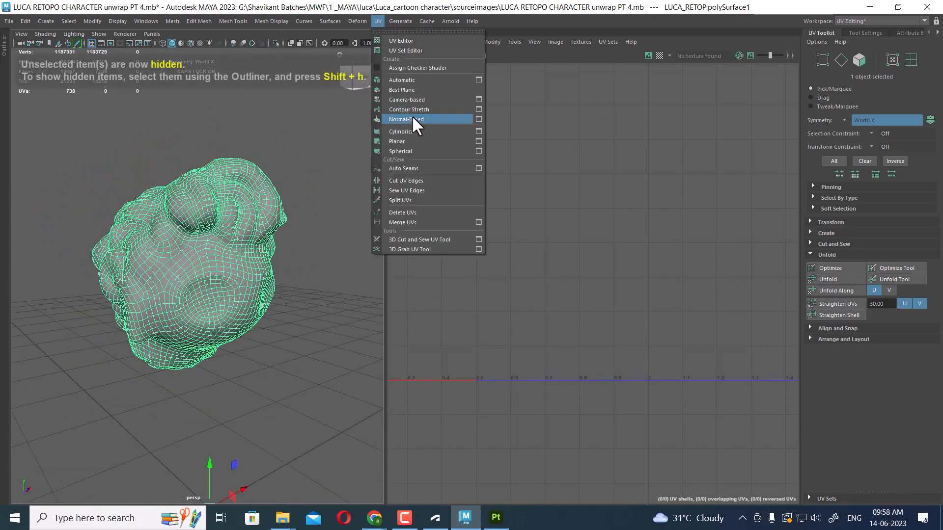
{"action": "left_click", "coordinate": [422, 79]}
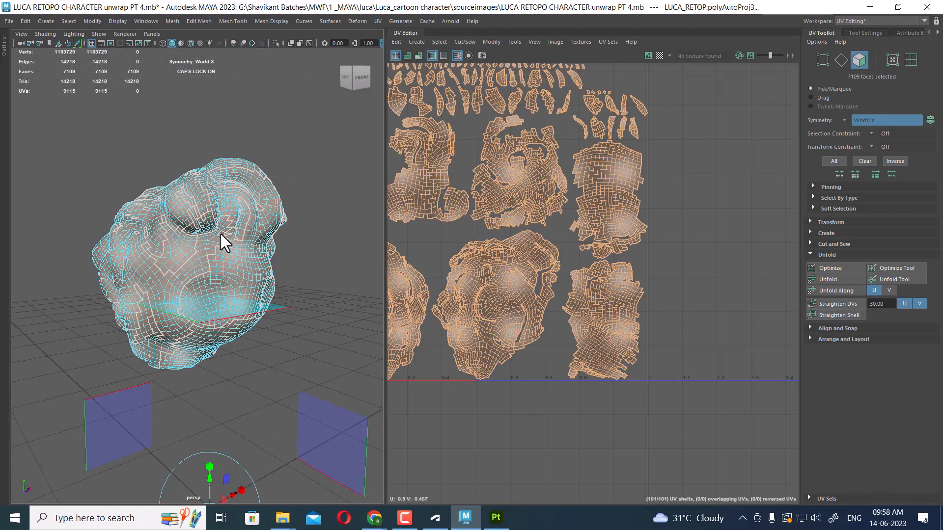
Examine the hair mass's mesh and UV seams closely in a full-screen viewport
{"action": "right_click_drag", "start_coordinate": [216, 226], "coordinate": [291, 149]}
{"action": "left_click", "coordinate": [212, 266]}
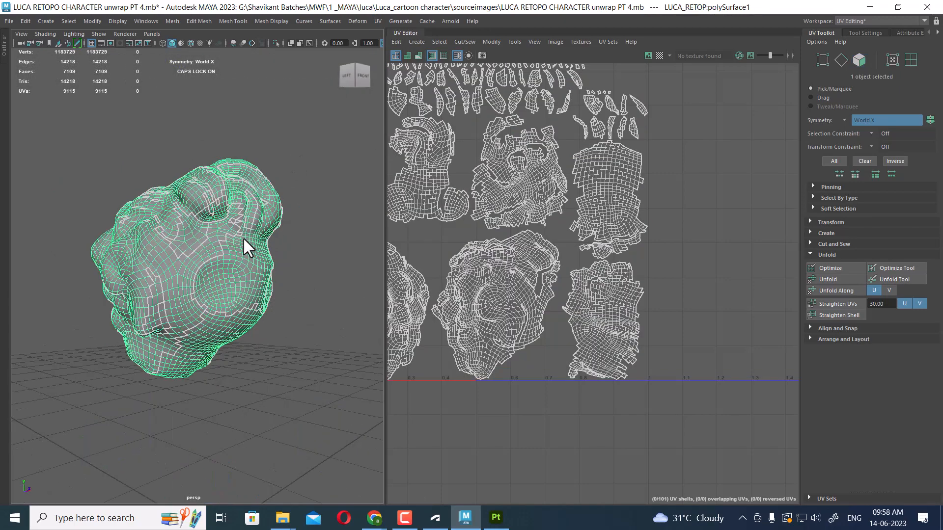
{"action": "key", "text": "f"}
{"action": "left_click_drag", "start_coordinate": [214, 241], "coordinate": [215, 232], "text": "alt"}
{"action": "scroll", "coordinate": [219, 216], "scroll_direction": "up", "scroll_amount": 2}
{"action": "right_click_drag", "start_coordinate": [220, 214], "coordinate": [216, 157]}
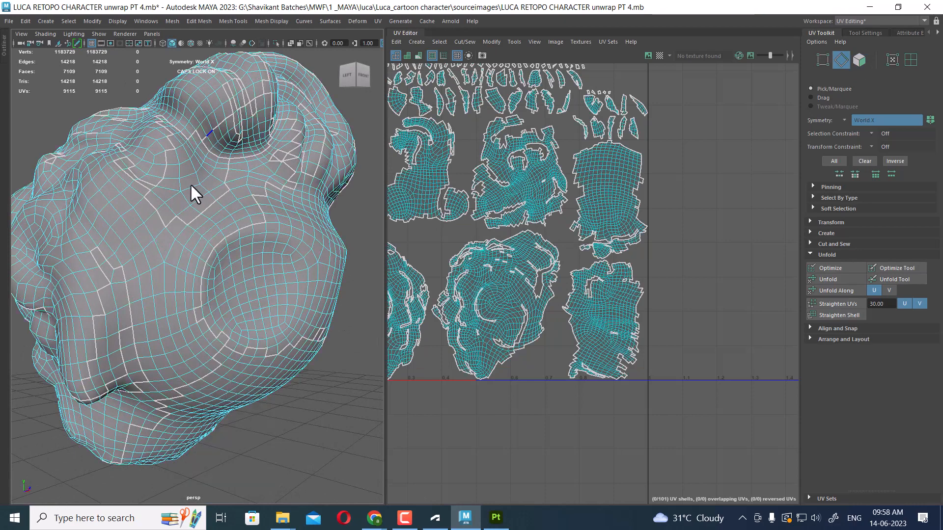
{"action": "left_click", "coordinate": [240, 169], "text": "shift"}
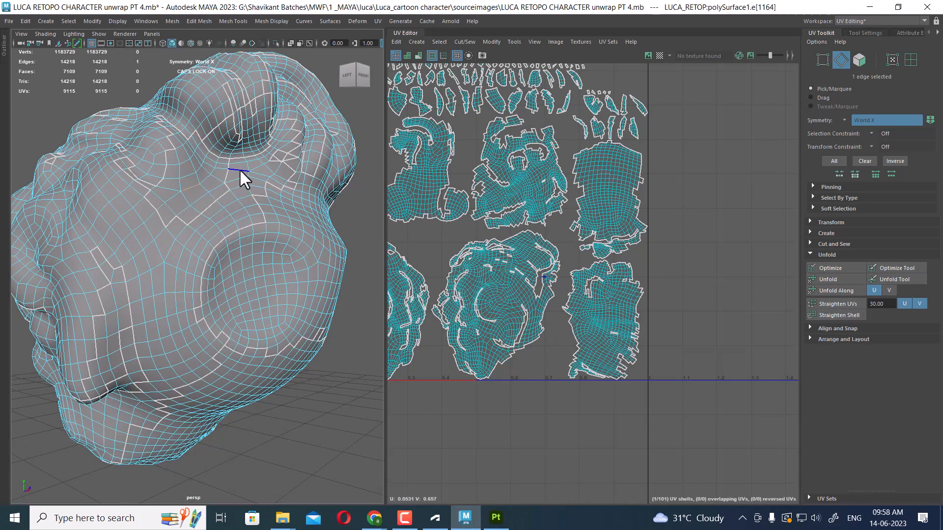
{"action": "scroll", "coordinate": [211, 209], "scroll_direction": "up", "scroll_amount": 4}
{"action": "scroll", "coordinate": [216, 214], "scroll_direction": "down", "scroll_amount": 5}
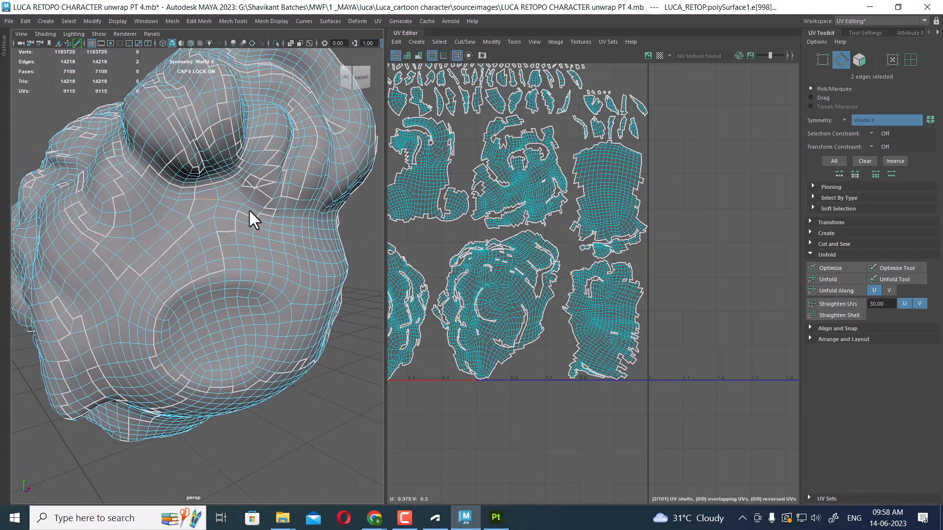
{"action": "key", "text": "ctrl+space"}
{"action": "left_click_drag", "start_coordinate": [277, 193], "coordinate": [328, 255], "text": "alt"}
{"action": "key", "text": "ctrl+space"}
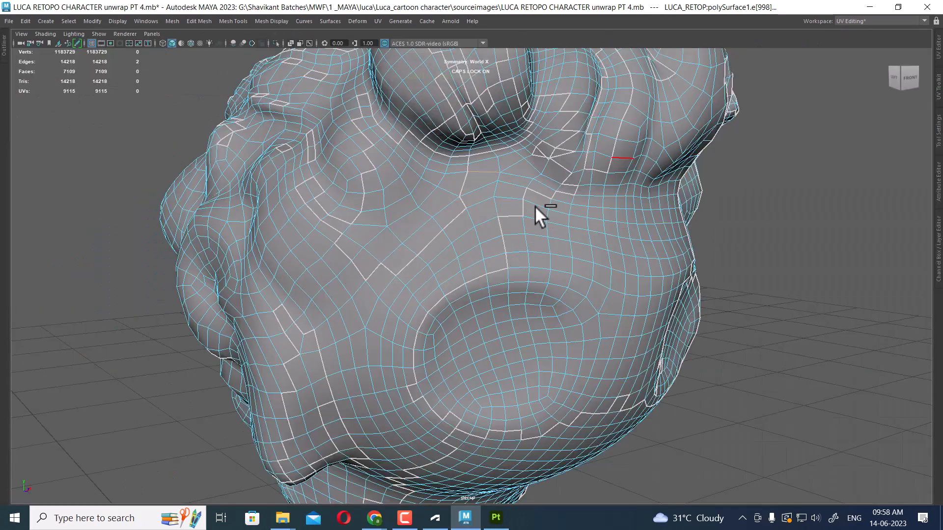
{"action": "scroll", "coordinate": [535, 207], "scroll_direction": "down", "scroll_amount": 3}
{"action": "left_click_drag", "start_coordinate": [537, 209], "coordinate": [466, 221], "text": "alt"}
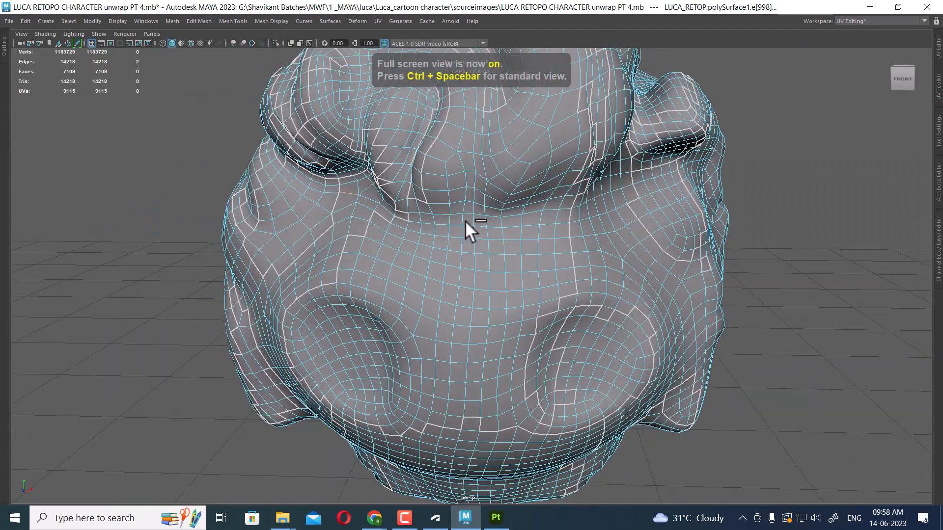
Select edge loops across the front and sides of the hair mass as seam edges
{"action": "left_click", "coordinate": [468, 224]}
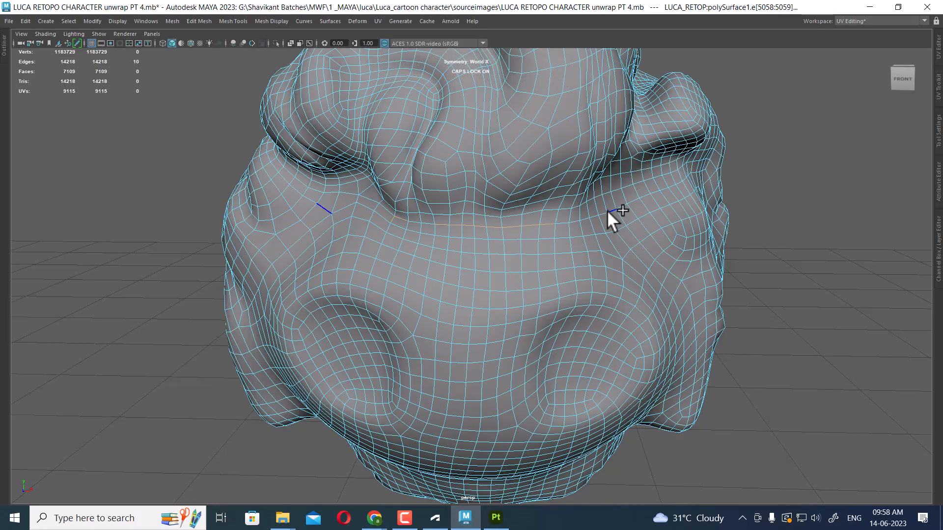
{"action": "left_click_drag", "start_coordinate": [561, 218], "coordinate": [585, 292], "text": "alt"}
{"action": "double_click", "coordinate": [367, 295]}
{"action": "right_click_drag", "start_coordinate": [580, 224], "coordinate": [557, 140], "text": "ctrl+shift"}
{"action": "left_click_drag", "start_coordinate": [558, 141], "coordinate": [483, 283], "text": "alt"}
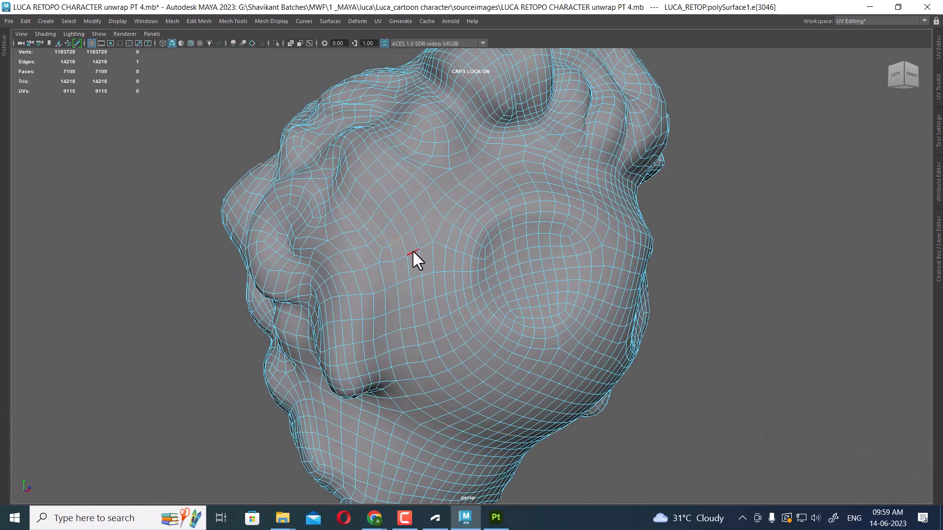
{"action": "left_click_drag", "start_coordinate": [409, 255], "coordinate": [380, 246], "text": "alt"}
{"action": "left_click", "coordinate": [366, 248], "text": "shift"}
{"action": "left_click_drag", "start_coordinate": [433, 191], "coordinate": [481, 213], "text": "alt"}
{"action": "double_click", "coordinate": [448, 208], "text": "shift"}
{"action": "double_click", "coordinate": [429, 230], "text": "shift"}
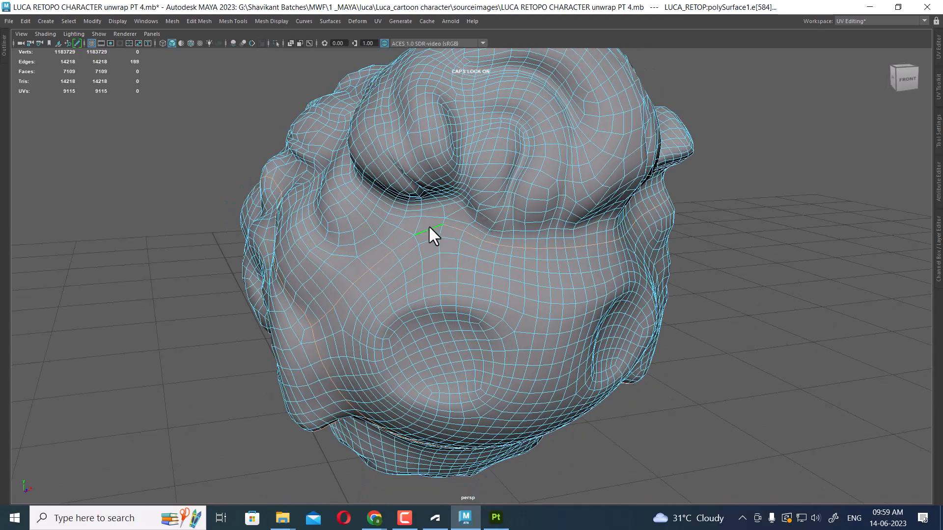
{"action": "left_click_drag", "start_coordinate": [428, 226], "coordinate": [511, 224], "text": "alt"}
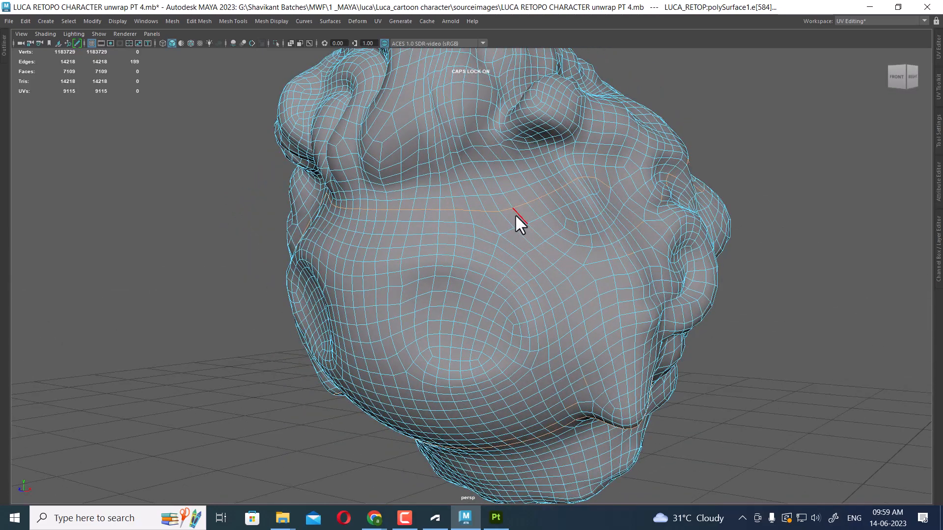
{"action": "double_click", "coordinate": [516, 214], "text": "shift"}
{"action": "left_click_drag", "start_coordinate": [526, 231], "coordinate": [571, 262], "text": "alt"}
{"action": "double_click", "coordinate": [550, 245], "text": "shift"}
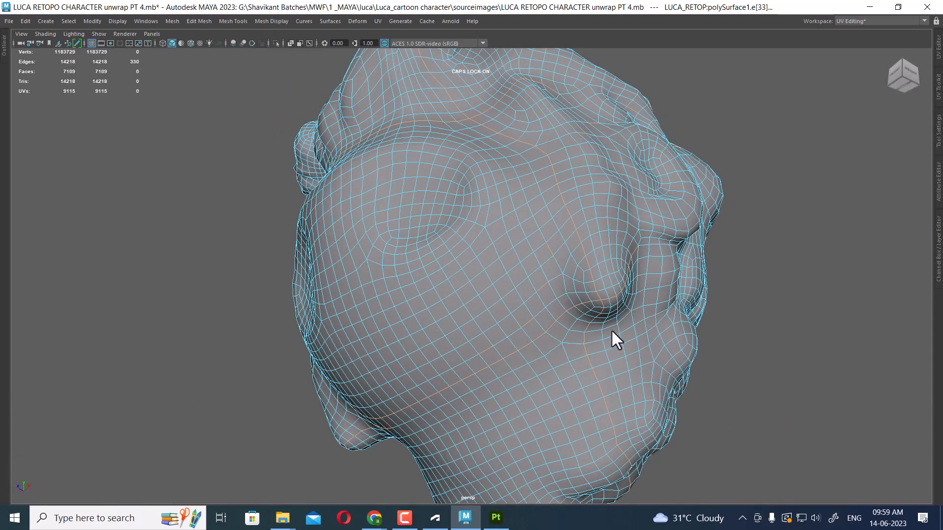
Add further edge loops across the crown and back of the hair mass to the seam selection
{"action": "left_click_drag", "start_coordinate": [610, 329], "coordinate": [579, 184], "text": "alt"}
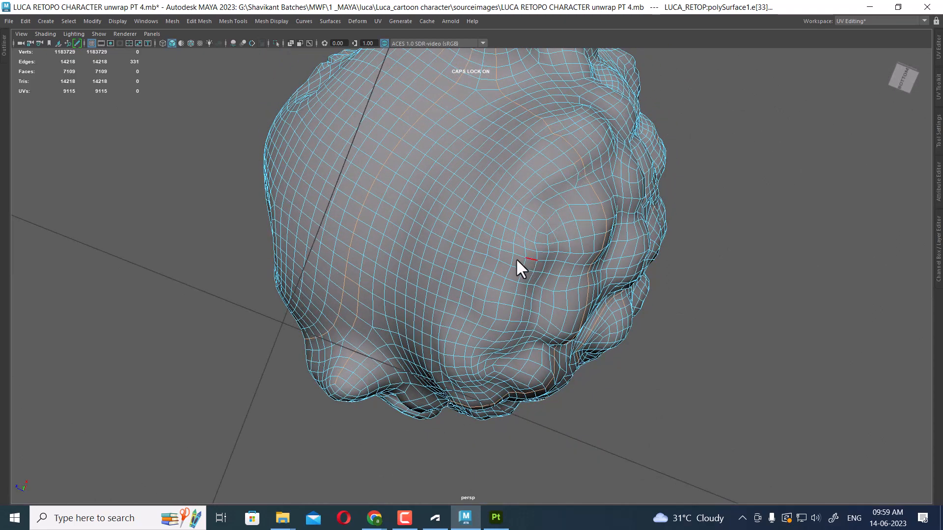
{"action": "left_click", "coordinate": [524, 196], "text": "shift"}
{"action": "left_click_drag", "start_coordinate": [525, 196], "coordinate": [399, 301], "text": "alt"}
{"action": "left_click", "coordinate": [500, 294], "text": "shift"}
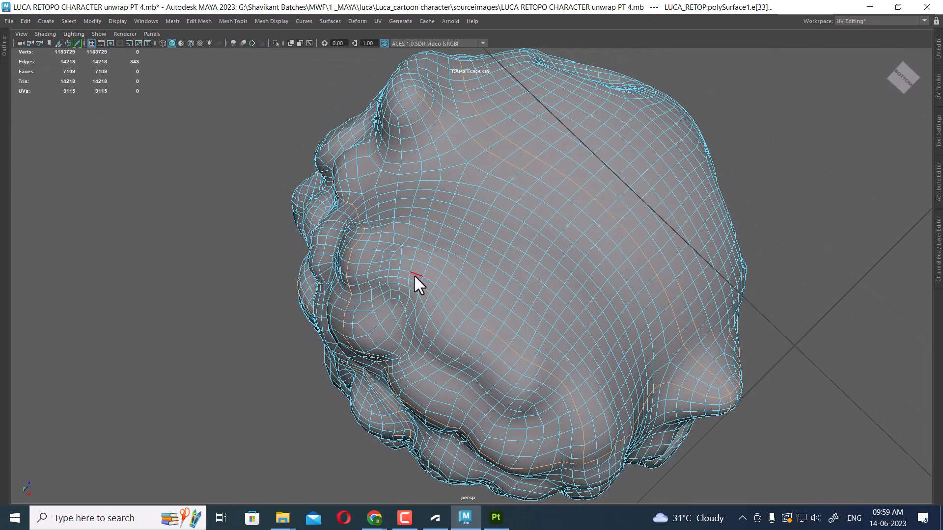
{"action": "left_click", "coordinate": [413, 274], "text": "shift"}
{"action": "left_click_drag", "start_coordinate": [413, 274], "coordinate": [553, 315], "text": "alt"}
{"action": "left_click", "coordinate": [403, 277], "text": "shift"}
{"action": "key", "text": "space"}
{"action": "left_click_drag", "start_coordinate": [575, 278], "coordinate": [621, 276]}
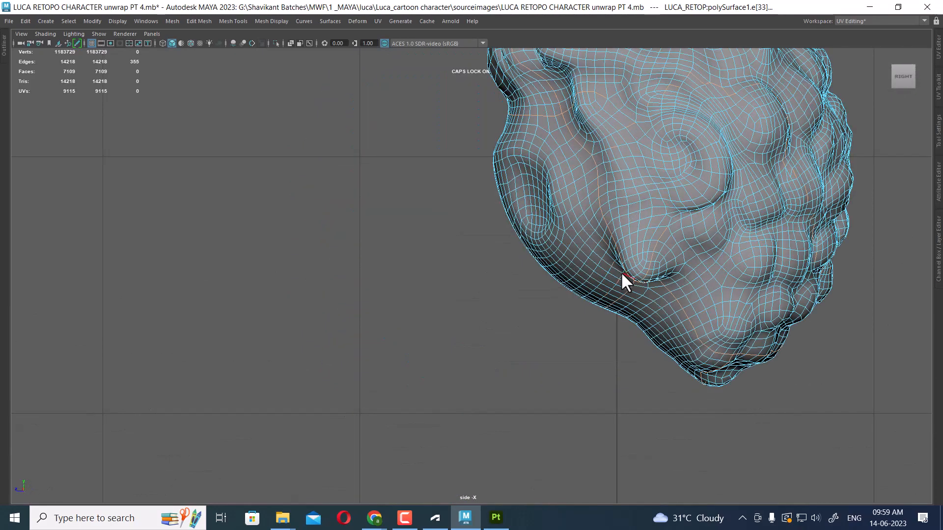
In the side view, lasso-deselect the unwanted edges along the lower side of the hair mass
{"action": "scroll", "coordinate": [540, 280], "scroll_direction": "down", "scroll_amount": 5}
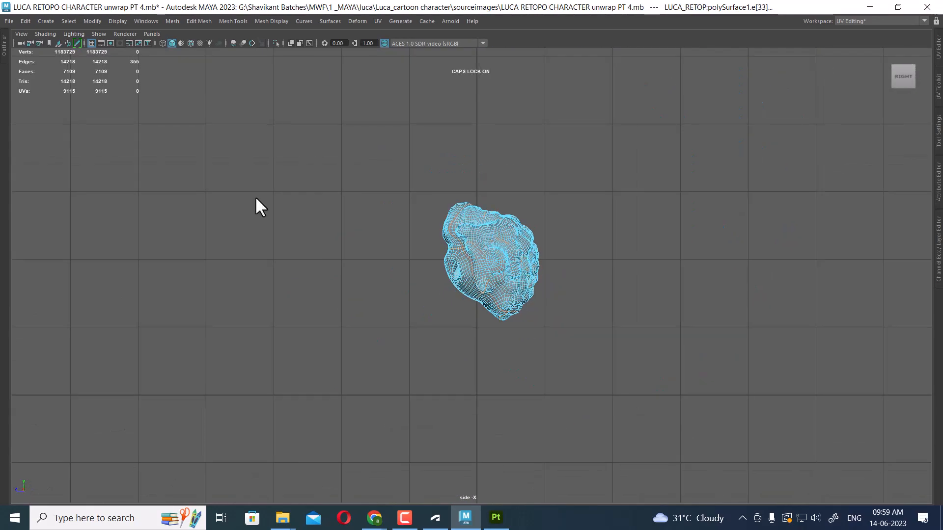
{"action": "key", "text": "space"}
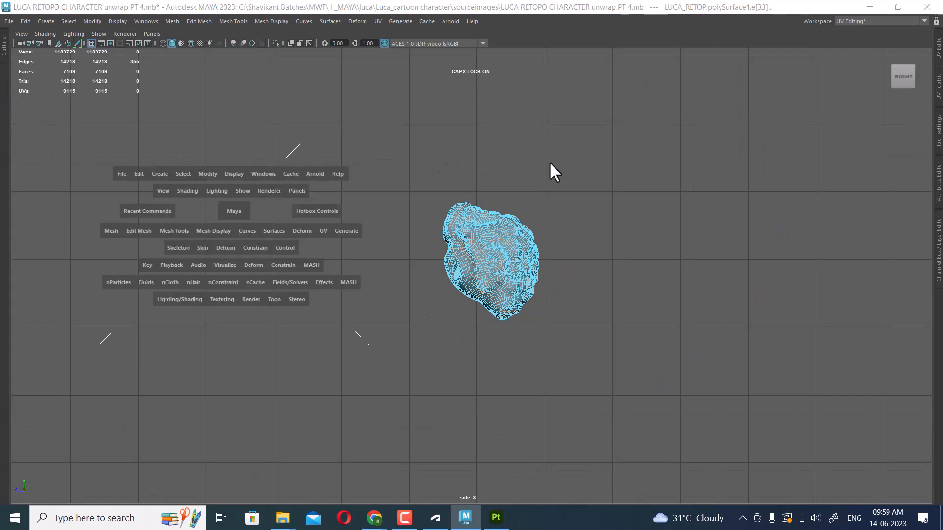
{"action": "left_click_drag", "start_coordinate": [550, 162], "coordinate": [565, 176]}
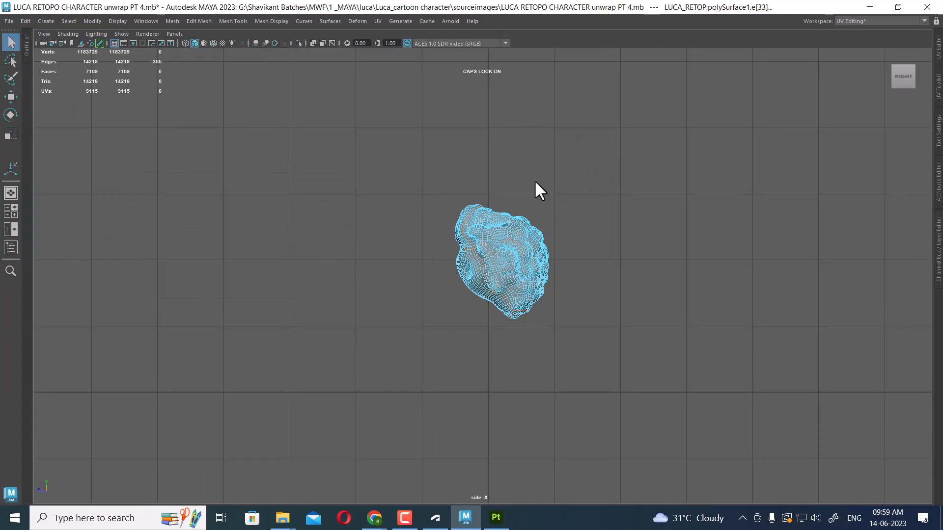
{"action": "left_click", "coordinate": [12, 61]}
{"action": "scroll", "coordinate": [621, 322], "scroll_direction": "up", "scroll_amount": 3}
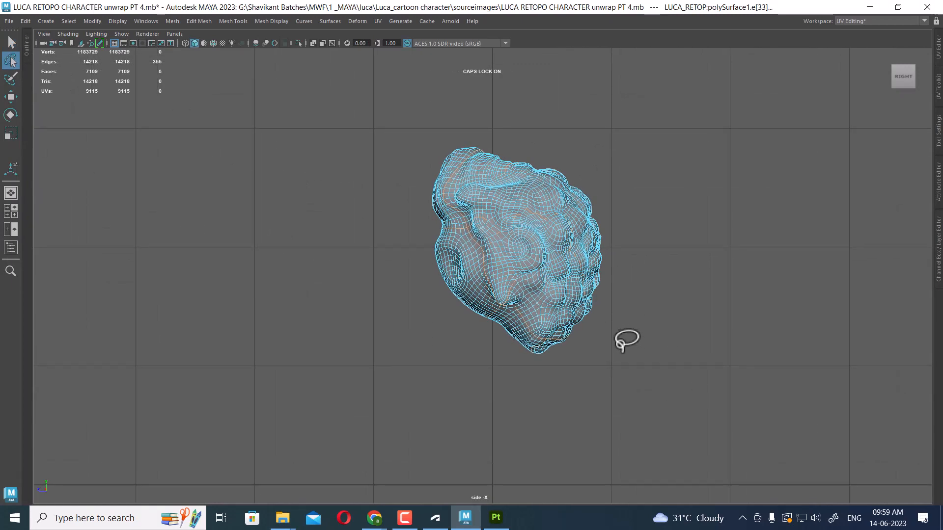
{"action": "mouse_move", "coordinate": [621, 348]}
{"action": "left_mouse_down"}
{"action": "mouse_move", "coordinate": [524, 260]}
{"action": "mouse_move", "coordinate": [503, 198]}
{"action": "mouse_move", "coordinate": [627, 156]}
{"action": "mouse_move", "coordinate": [722, 283]}
{"action": "left_mouse_up"}
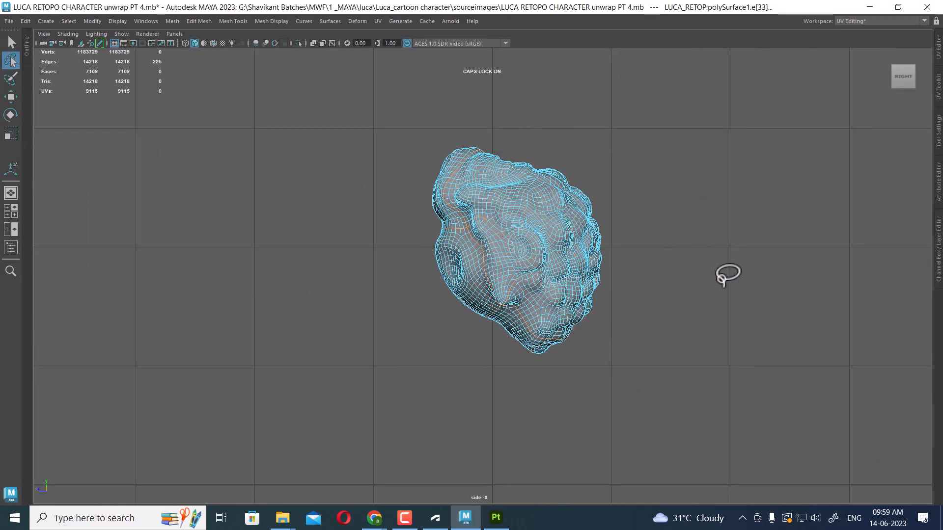
{"action": "scroll", "coordinate": [643, 290], "scroll_direction": "up", "scroll_amount": 3}
{"action": "scroll", "coordinate": [669, 223], "scroll_direction": "up", "scroll_amount": 3}
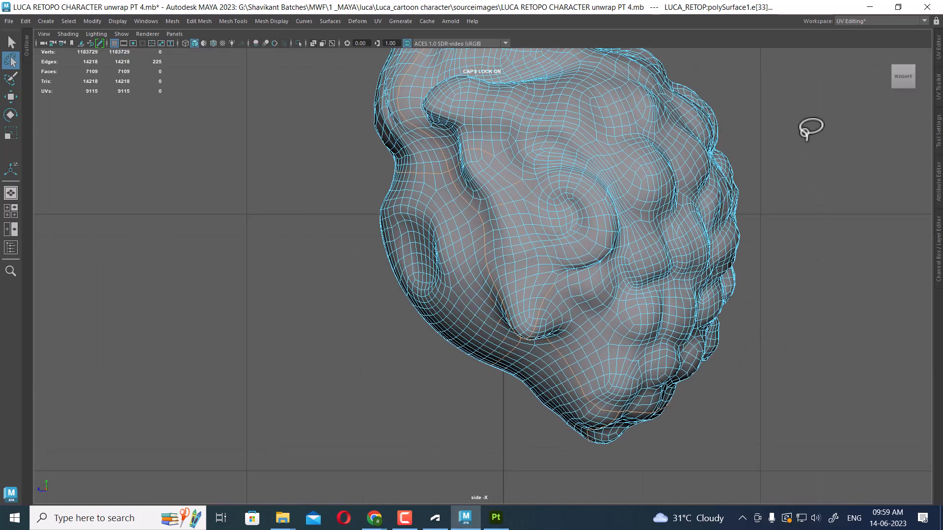
{"action": "mouse_move", "coordinate": [784, 102]}
{"action": "left_mouse_down"}
{"action": "mouse_move", "coordinate": [596, 80]}
{"action": "mouse_move", "coordinate": [472, 122]}
{"action": "mouse_move", "coordinate": [532, 216]}
{"action": "mouse_move", "coordinate": [533, 283]}
{"action": "mouse_move", "coordinate": [555, 297]}
{"action": "mouse_move", "coordinate": [747, 263]}
{"action": "left_mouse_up"}
{"action": "key", "text": "space"}
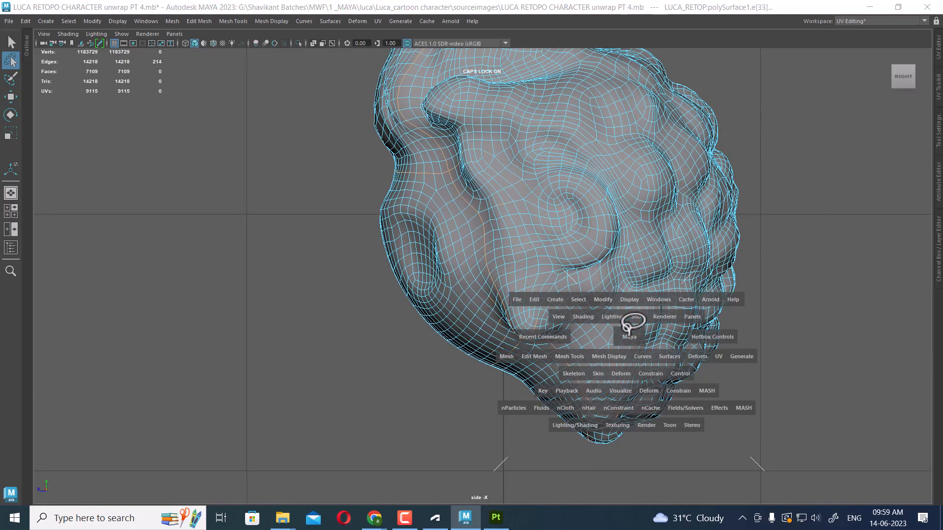
{"action": "left_click_drag", "start_coordinate": [629, 337], "coordinate": [628, 164]}
{"action": "left_click_drag", "start_coordinate": [561, 263], "coordinate": [532, 241], "text": "alt"}
{"action": "scroll", "coordinate": [543, 271], "scroll_direction": "up", "scroll_amount": 2}
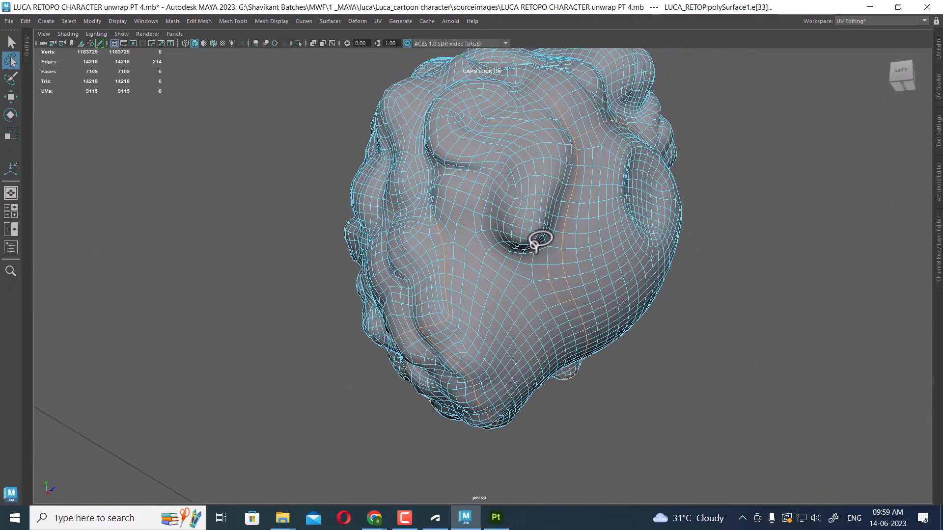
Refine the seam selection near the front dent by adding and removing individual edges
{"action": "key", "text": "w"}
{"action": "left_click_drag", "start_coordinate": [452, 268], "coordinate": [445, 213], "text": "alt"}
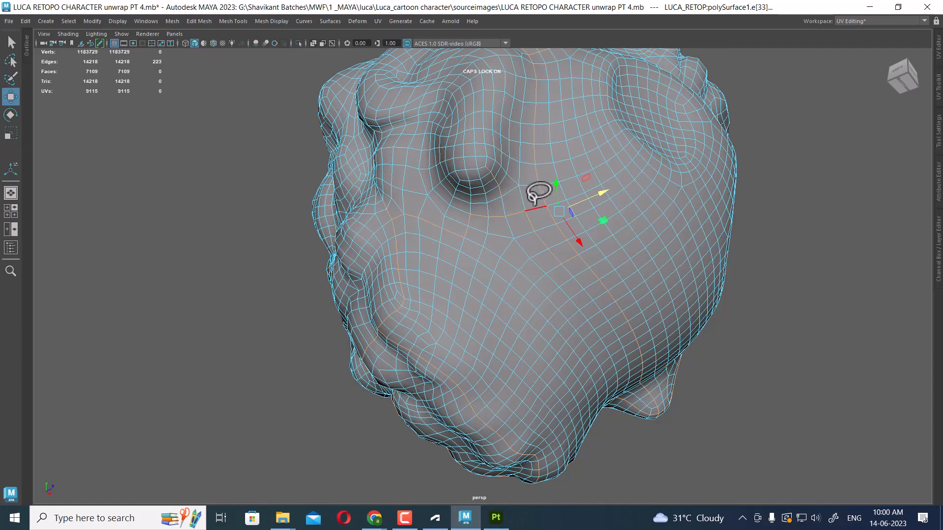
{"action": "left_click", "coordinate": [535, 205], "text": "shift"}
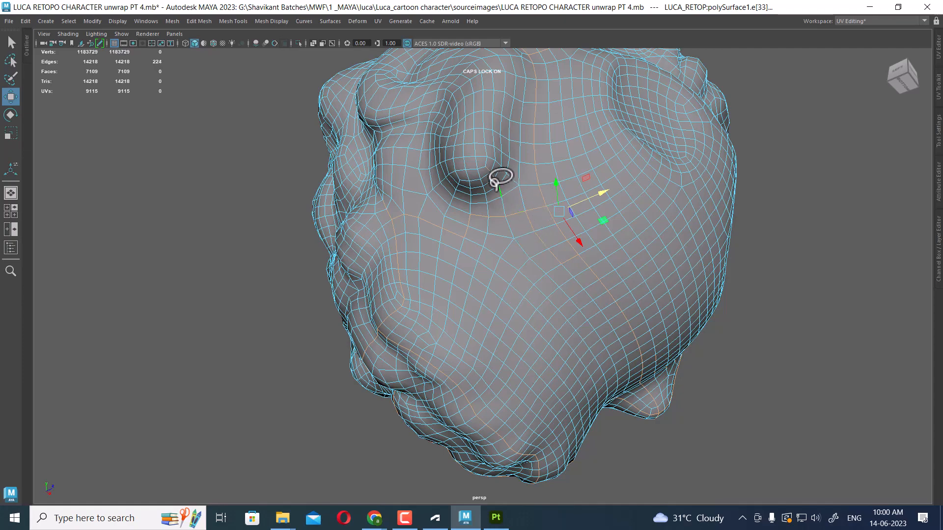
{"action": "left_click", "coordinate": [494, 191], "text": "shift"}
{"action": "left_click_drag", "start_coordinate": [510, 198], "coordinate": [351, 286], "text": "alt"}
{"action": "left_click_drag", "start_coordinate": [446, 284], "coordinate": [428, 189], "text": "alt"}
{"action": "left_click_drag", "start_coordinate": [367, 149], "coordinate": [518, 407]}
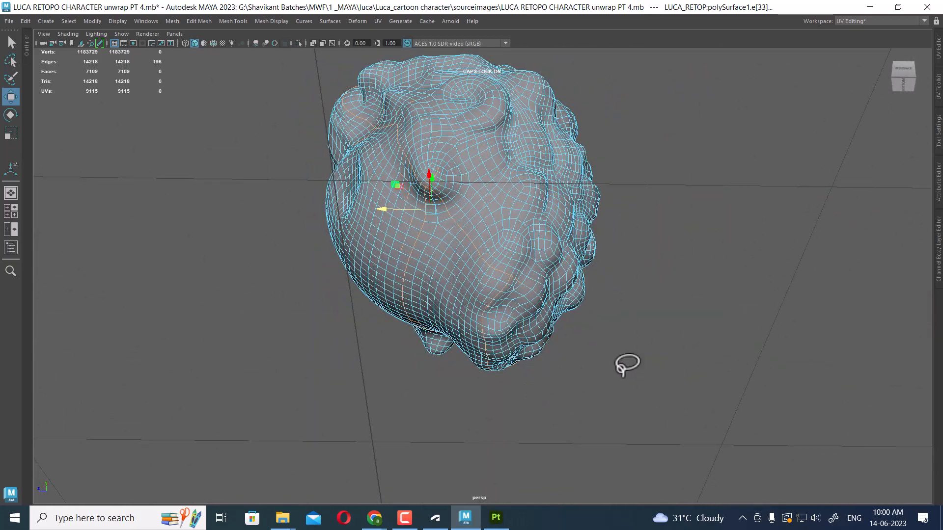
{"action": "key", "text": "space"}
{"action": "left_click_drag", "start_coordinate": [631, 328], "coordinate": [670, 325]}
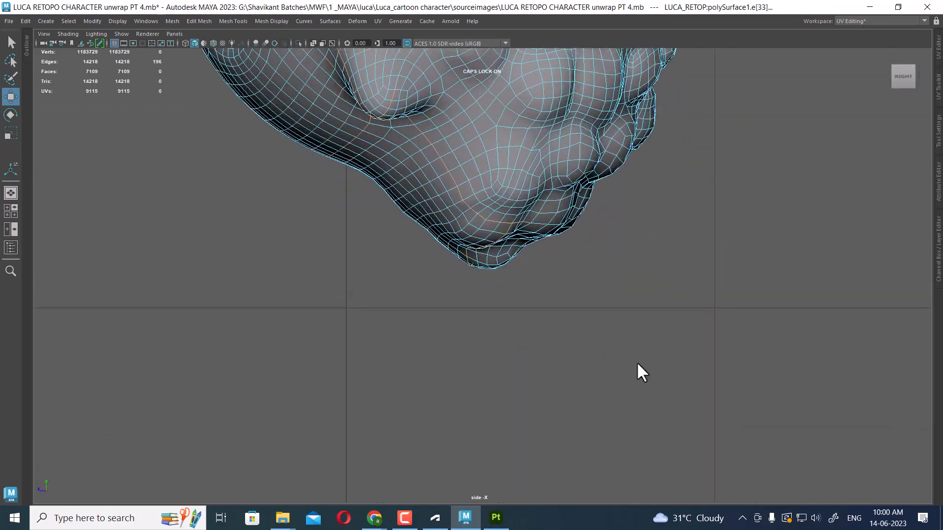
{"action": "left_click_drag", "start_coordinate": [613, 300], "coordinate": [589, 283]}
{"action": "key", "text": "space"}
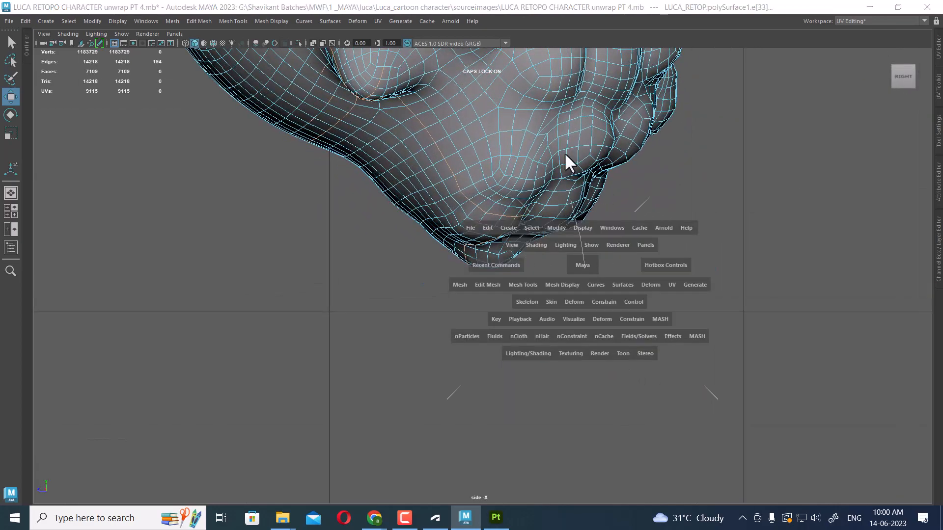
{"action": "left_click_drag", "start_coordinate": [564, 154], "coordinate": [556, 334]}
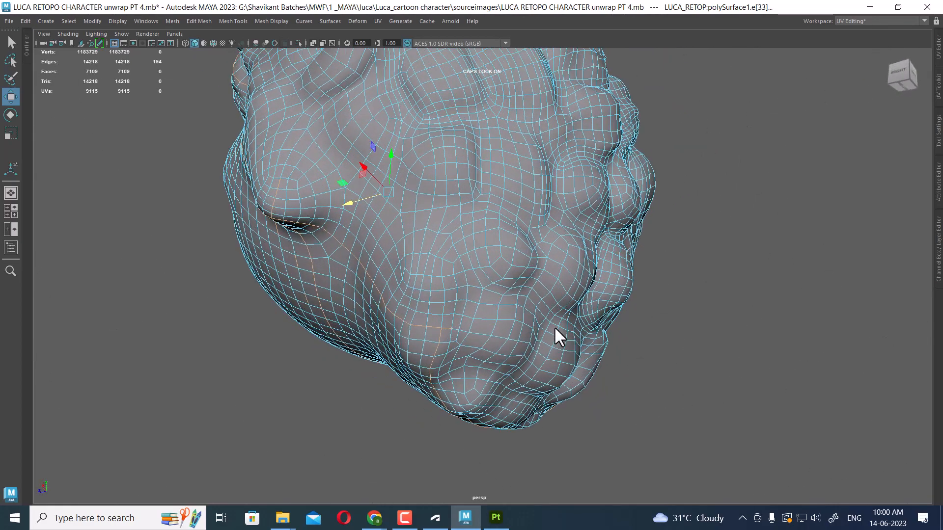
Adjust the seam edges along the lower back of the hair mass, removing stray edges
{"action": "left_click", "coordinate": [451, 330], "text": "ctrl"}
{"action": "left_click_drag", "start_coordinate": [452, 329], "coordinate": [478, 340], "text": "alt"}
{"action": "right_click_drag", "start_coordinate": [479, 341], "coordinate": [489, 369], "text": "alt"}
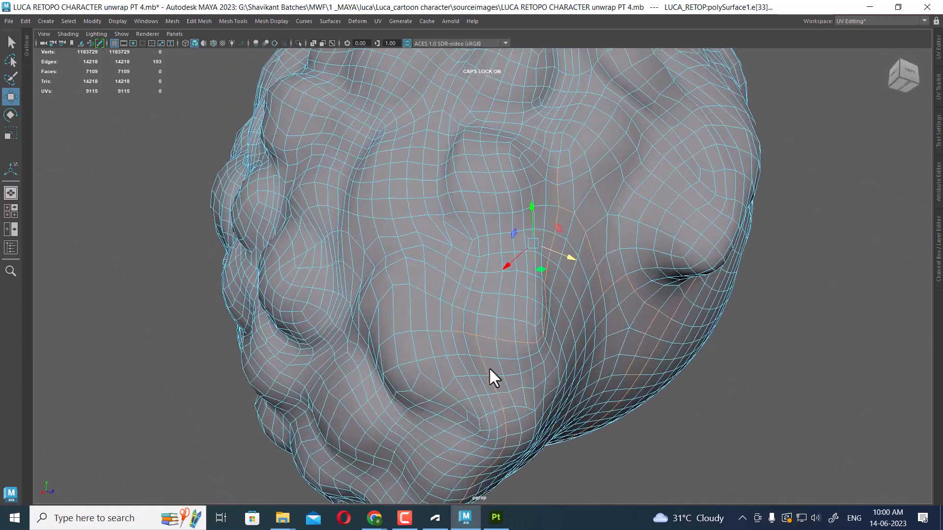
{"action": "left_click", "coordinate": [456, 328], "text": "ctrl"}
{"action": "left_click_drag", "start_coordinate": [558, 331], "coordinate": [517, 289], "text": "alt"}
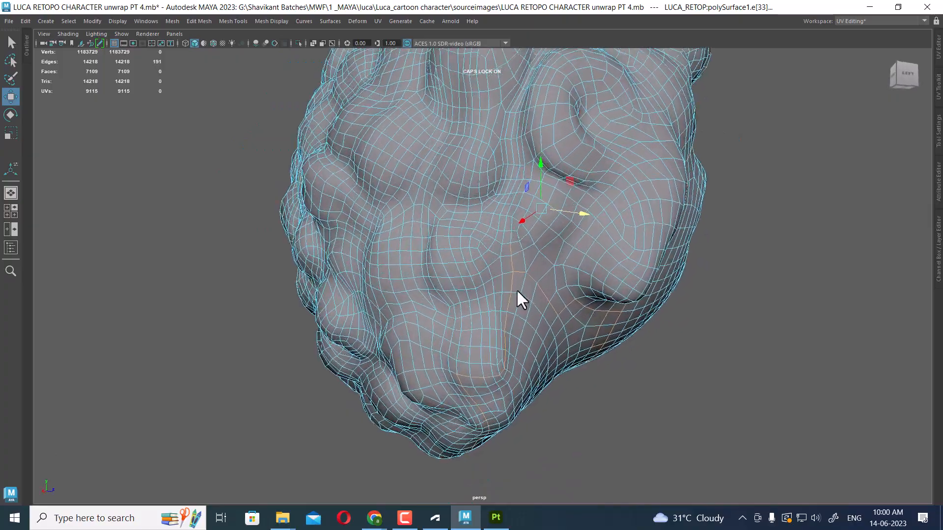
{"action": "left_click", "coordinate": [510, 246], "text": "ctrl"}
{"action": "left_click_drag", "start_coordinate": [500, 248], "coordinate": [499, 225], "text": "alt"}
{"action": "key", "text": "space"}
{"action": "left_click_drag", "start_coordinate": [608, 247], "coordinate": [656, 247]}
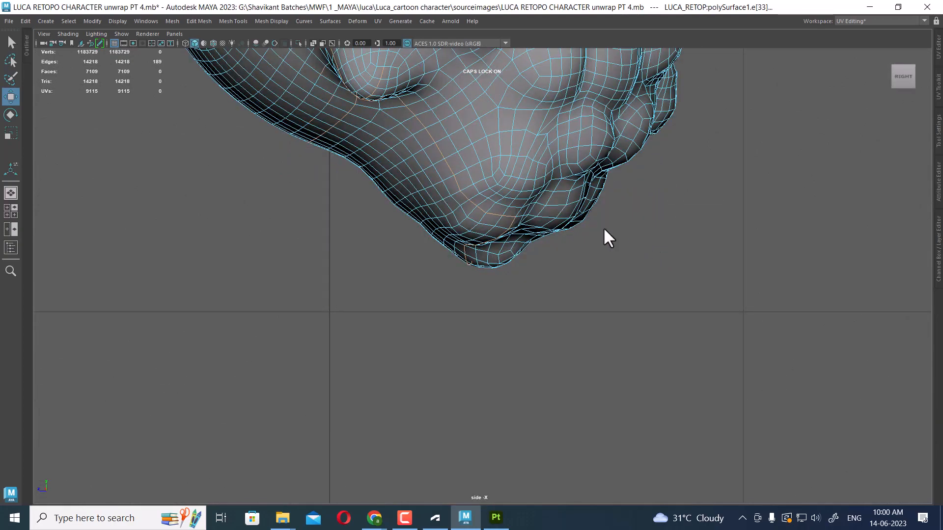
{"action": "middle_click_drag", "start_coordinate": [494, 104], "coordinate": [576, 343], "text": "alt"}
{"action": "middle_click_drag", "start_coordinate": [402, 115], "coordinate": [493, 313], "text": "alt"}
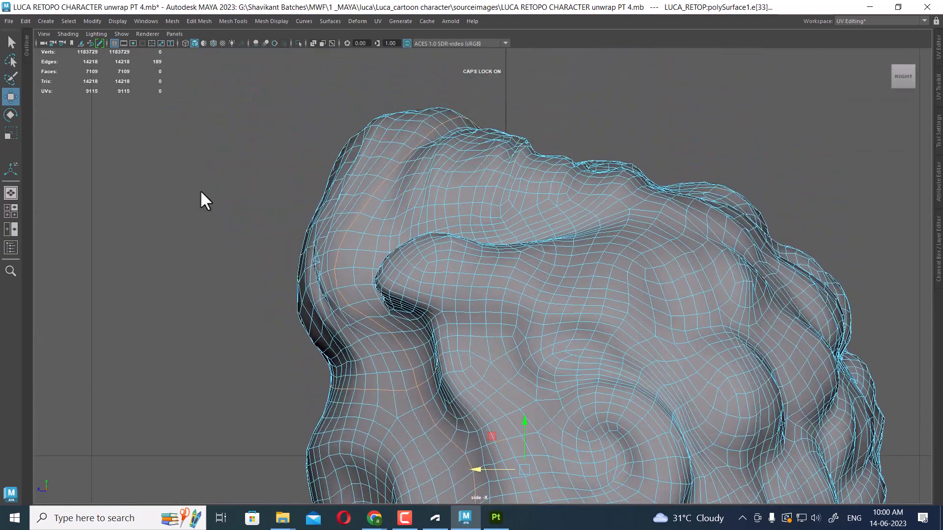
Lasso-deselect more edges in the side view and add the remaining front seam edges
{"action": "left_click", "coordinate": [11, 60]}
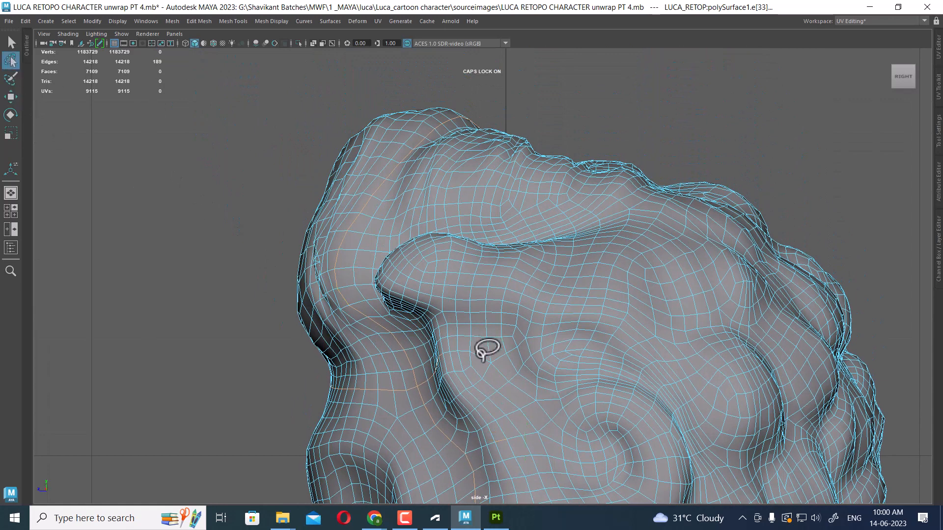
{"action": "mouse_move", "coordinate": [464, 391]}
{"action": "left_mouse_down"}
{"action": "mouse_move", "coordinate": [385, 367]}
{"action": "mouse_move", "coordinate": [251, 212]}
{"action": "mouse_move", "coordinate": [536, 95]}
{"action": "mouse_move", "coordinate": [669, 165]}
{"action": "mouse_move", "coordinate": [690, 189]}
{"action": "left_mouse_up"}
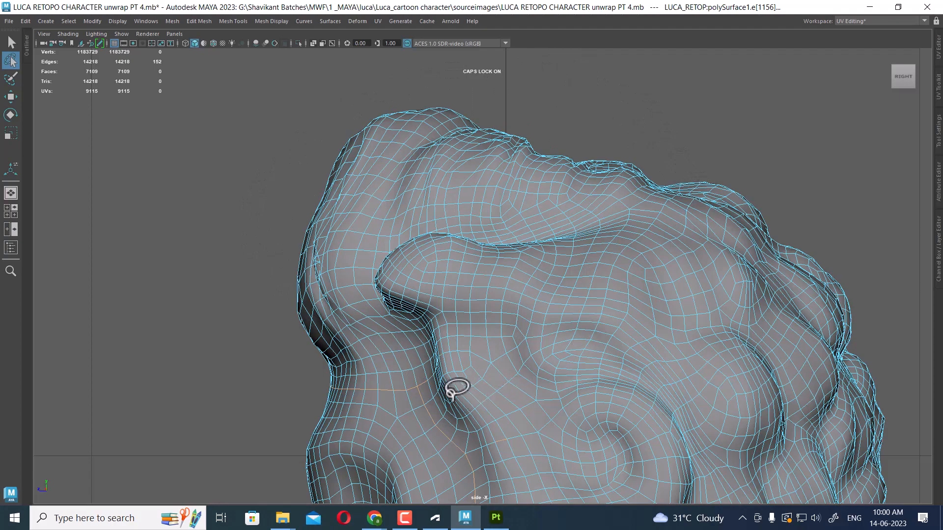
{"action": "mouse_move", "coordinate": [449, 400]}
{"action": "left_mouse_down"}
{"action": "mouse_move", "coordinate": [423, 385]}
{"action": "mouse_move", "coordinate": [432, 305]}
{"action": "left_mouse_up"}
{"action": "mouse_move", "coordinate": [558, 341]}
{"action": "left_mouse_down", "text": "alt"}
{"action": "mouse_move", "coordinate": [573, 255]}
{"action": "mouse_move", "coordinate": [634, 301]}
{"action": "mouse_move", "coordinate": [645, 284]}
{"action": "mouse_move", "coordinate": [598, 328]}
{"action": "left_mouse_up", "text": "alt"}
{"action": "scroll", "coordinate": [598, 329], "scroll_direction": "up", "scroll_amount": 3}
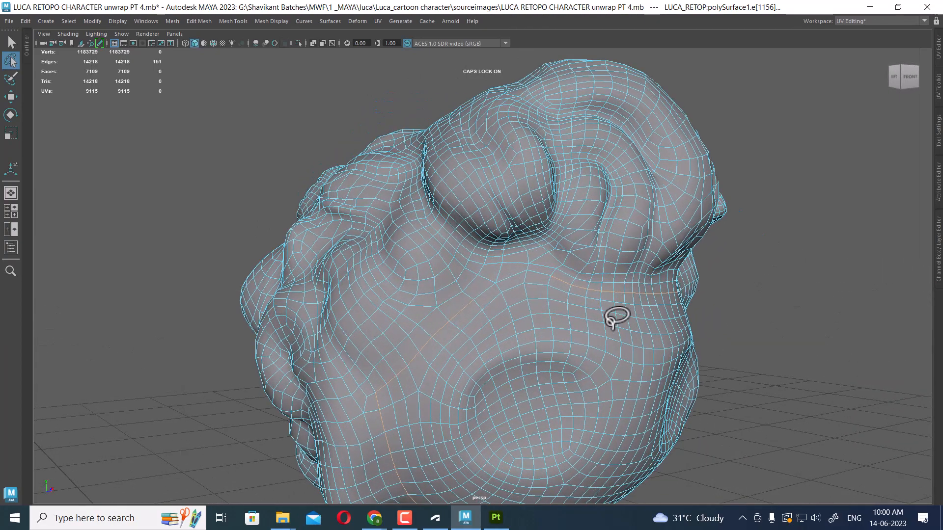
{"action": "key", "text": "w"}
{"action": "scroll", "coordinate": [571, 320], "scroll_direction": "up", "scroll_amount": 3}
{"action": "left_click", "coordinate": [554, 272], "text": "shift"}
{"action": "left_click", "coordinate": [519, 277], "text": "shift"}
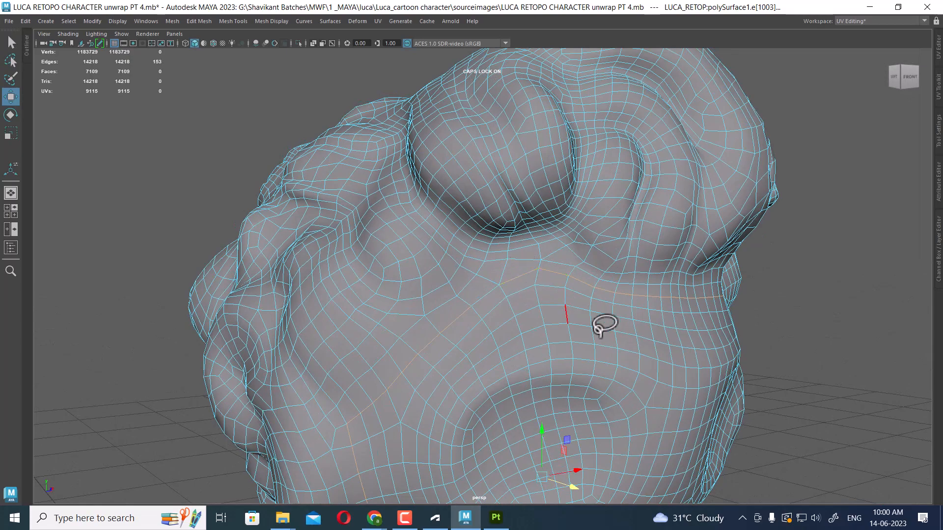
{"action": "left_click", "coordinate": [492, 300], "text": "shift"}
{"action": "scroll", "coordinate": [496, 300], "scroll_direction": "down", "scroll_amount": 4}
{"action": "mouse_move", "coordinate": [562, 268]}
{"action": "left_mouse_down", "text": "alt"}
{"action": "mouse_move", "coordinate": [545, 317]}
{"action": "mouse_move", "coordinate": [493, 284]}
{"action": "mouse_move", "coordinate": [564, 252]}
{"action": "left_mouse_up", "text": "alt"}
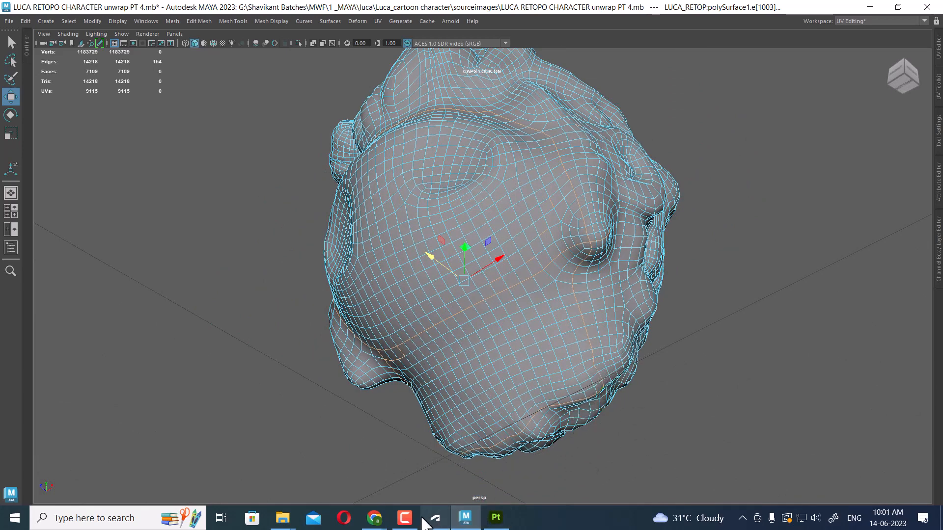
{"action": "left_click", "coordinate": [412, 514]}
{"action": "left_click_drag", "start_coordinate": [559, 146], "coordinate": [596, 245], "text": "alt"}
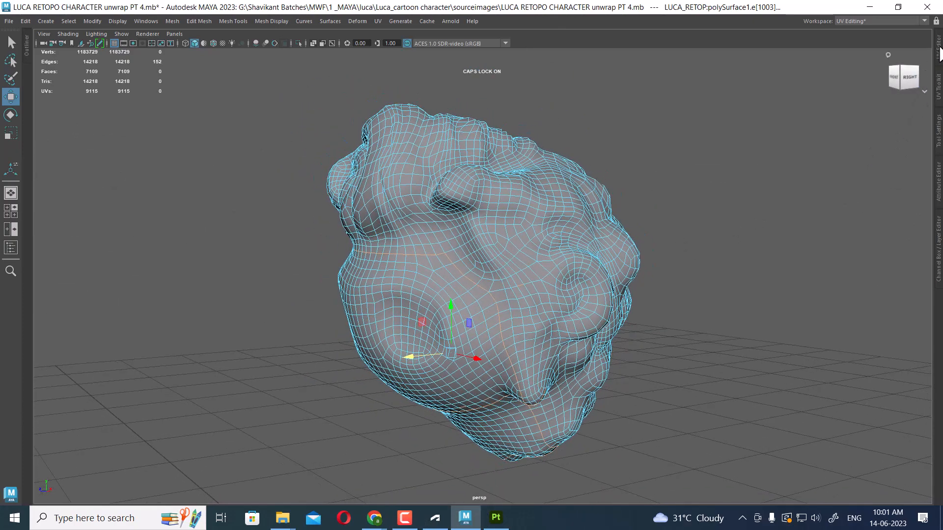
Open the UV Editor, cut the hair's UVs along the selected seam edges, and select all its UVs
{"action": "left_click", "coordinate": [939, 53]}
{"action": "key", "text": "f"}
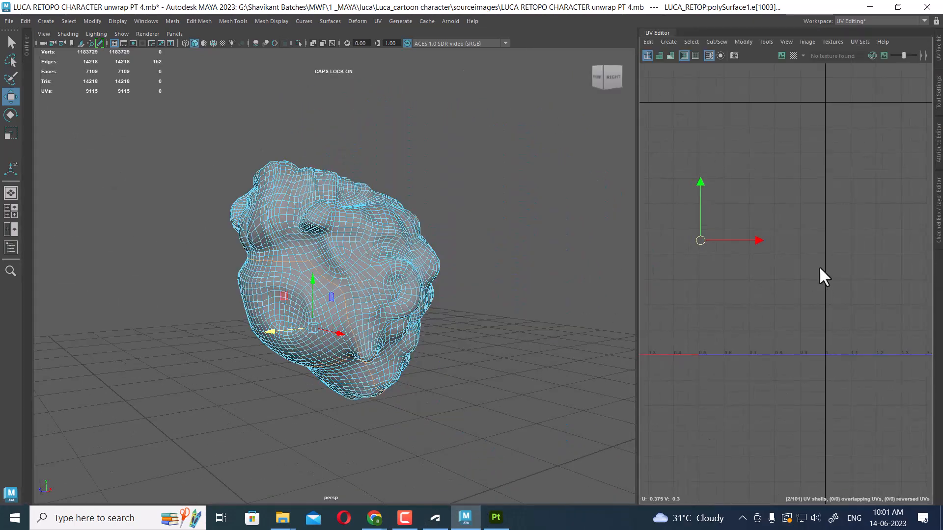
{"action": "scroll", "coordinate": [821, 271], "scroll_direction": "down", "scroll_amount": 3}
{"action": "right_click_drag", "start_coordinate": [867, 138], "coordinate": [833, 115], "text": "shift"}
{"action": "scroll", "coordinate": [840, 184], "scroll_direction": "down", "scroll_amount": 2}
{"action": "right_click", "coordinate": [833, 150]}
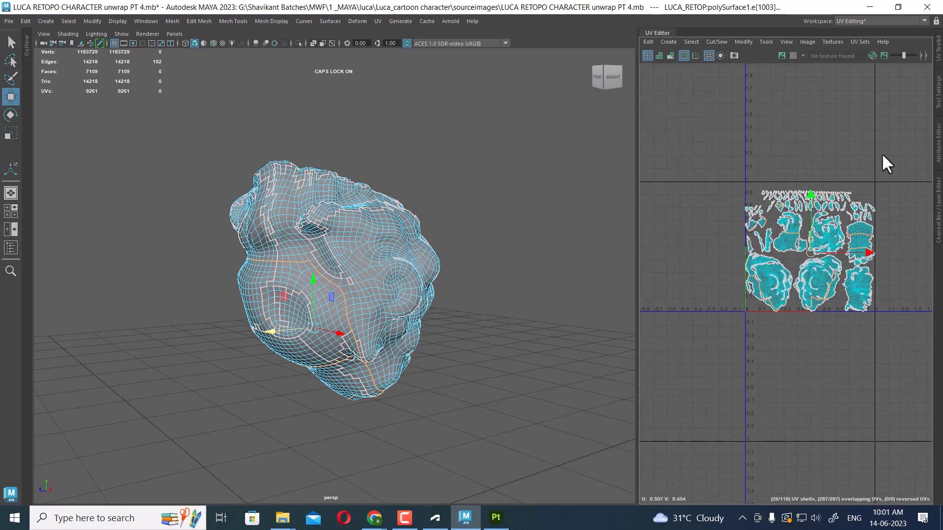
{"action": "left_click_drag", "start_coordinate": [912, 147], "coordinate": [670, 415], "text": "shift"}
{"action": "right_click_drag", "start_coordinate": [855, 150], "coordinate": [718, 207], "text": "shift"}
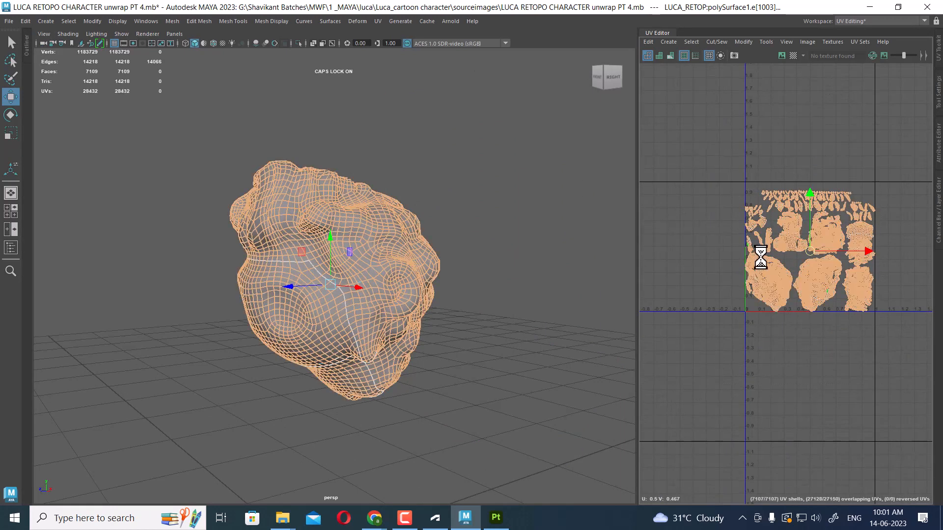
Unfold the hair's cut UVs and fix the non-manifold geometry so the small shell unfolds
{"action": "right_click_drag", "start_coordinate": [814, 333], "coordinate": [798, 257], "text": "shift"}
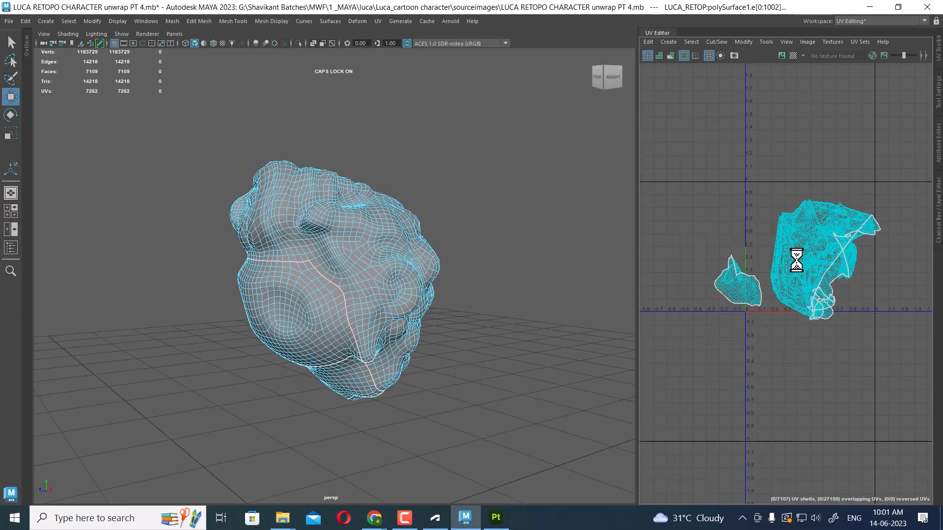
{"action": "left_click", "coordinate": [728, 284]}
{"action": "right_click_drag", "start_coordinate": [763, 206], "coordinate": [642, 221], "text": "shift"}
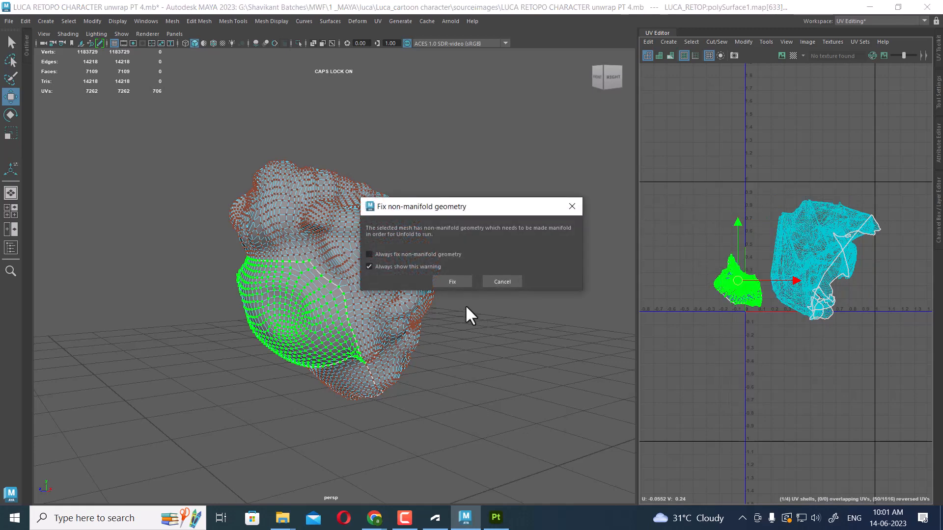
{"action": "left_click", "coordinate": [451, 281]}
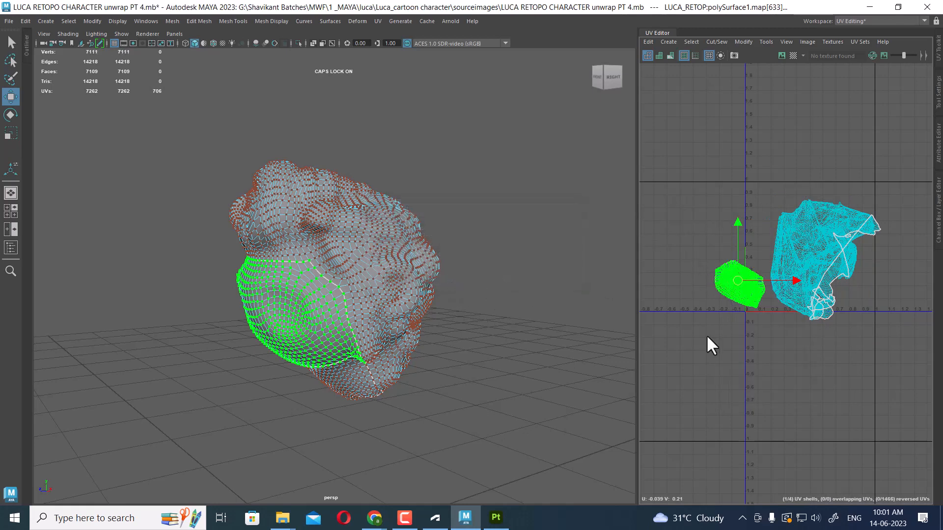
Select the main hair shell and then all the hair's UV shells and unfold them again
{"action": "scroll", "coordinate": [772, 287], "scroll_direction": "up", "scroll_amount": 2}
{"action": "left_click", "coordinate": [820, 225]}
{"action": "right_click_drag", "start_coordinate": [836, 161], "coordinate": [773, 162], "text": "shift"}
{"action": "right_click_drag", "start_coordinate": [682, 156], "coordinate": [682, 158], "text": "shift"}
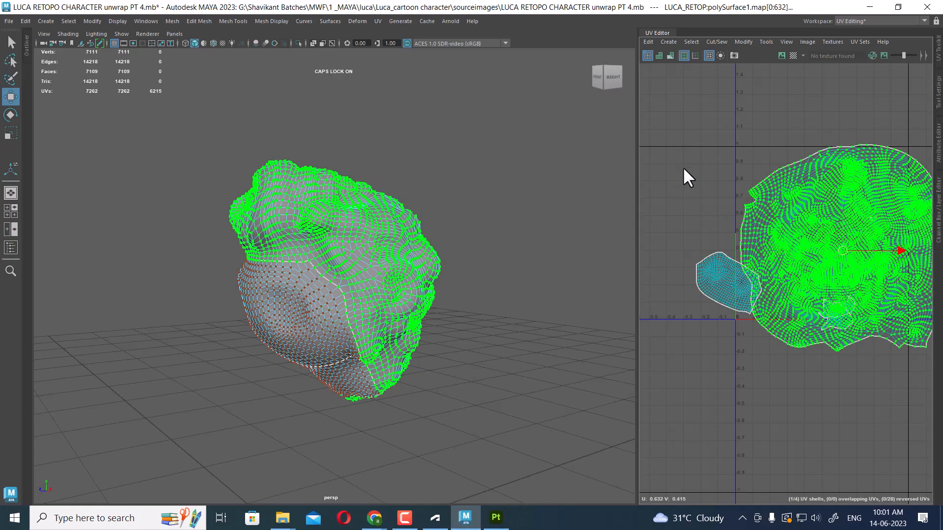
{"action": "scroll", "coordinate": [727, 189], "scroll_direction": "down", "scroll_amount": 3}
{"action": "left_click_drag", "start_coordinate": [383, 241], "coordinate": [484, 270], "text": "alt"}
{"action": "scroll", "coordinate": [485, 269], "scroll_direction": "up", "scroll_amount": 3}
{"action": "middle_click_drag", "start_coordinate": [761, 276], "coordinate": [744, 190], "text": "alt"}
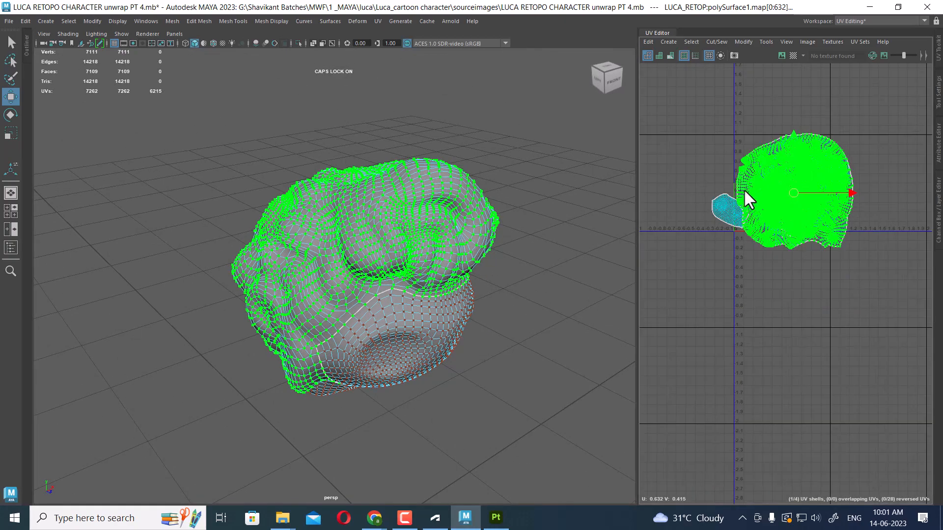
{"action": "scroll", "coordinate": [744, 190], "scroll_direction": "up", "scroll_amount": 2}
{"action": "scroll", "coordinate": [776, 173], "scroll_direction": "down", "scroll_amount": 5}
{"action": "left_click_drag", "start_coordinate": [760, 363], "coordinate": [758, 366]}
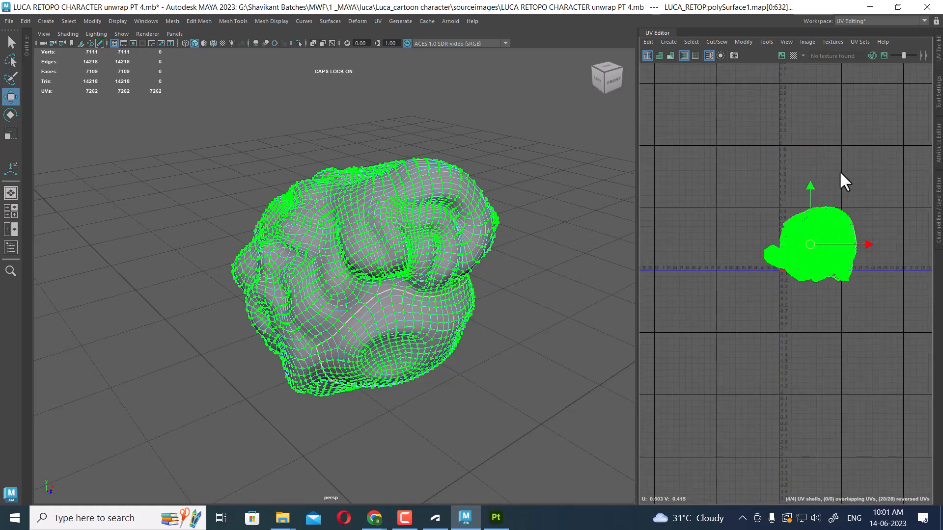
{"action": "right_click_drag", "start_coordinate": [840, 172], "coordinate": [644, 255], "text": "shift"}
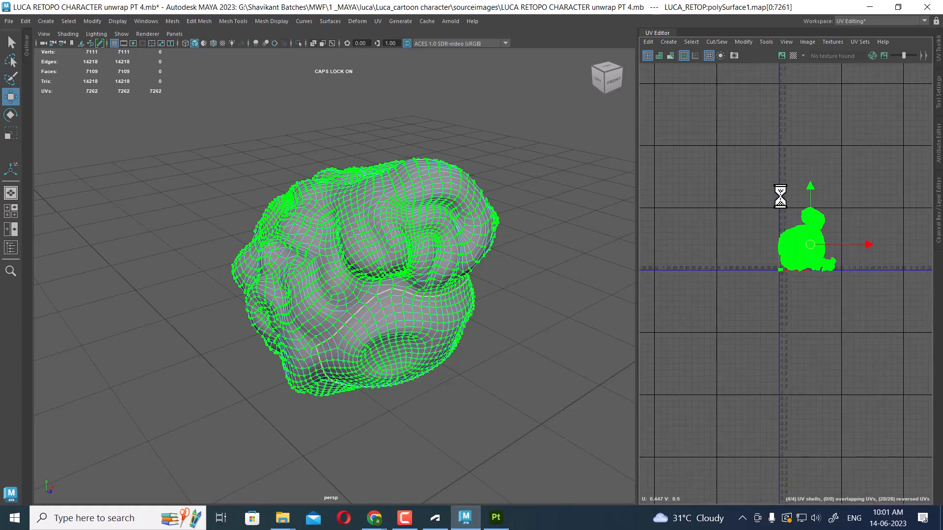
{"action": "left_click", "coordinate": [738, 323]}
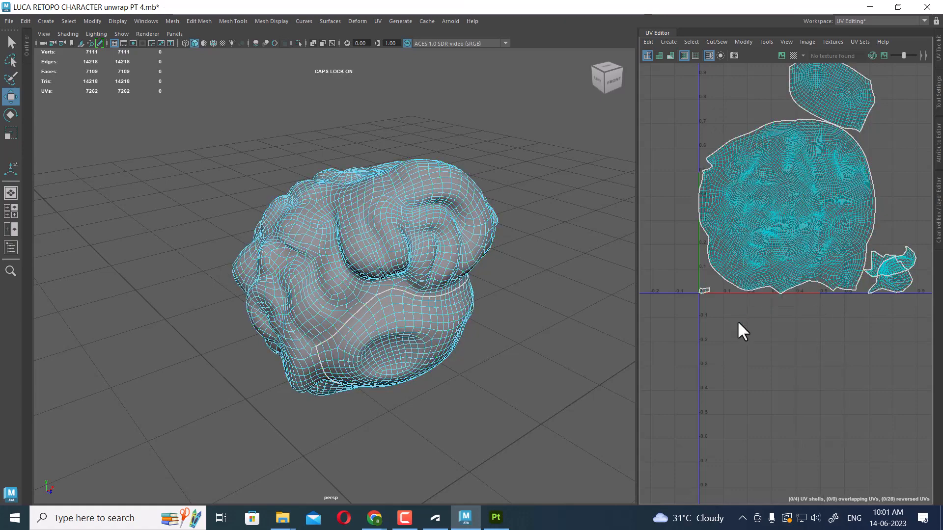
Sew the tiny stray UV piece near the origin back onto the main hair shell
{"action": "scroll", "coordinate": [727, 284], "scroll_direction": "up", "scroll_amount": 4}
{"action": "left_click", "coordinate": [713, 276]}
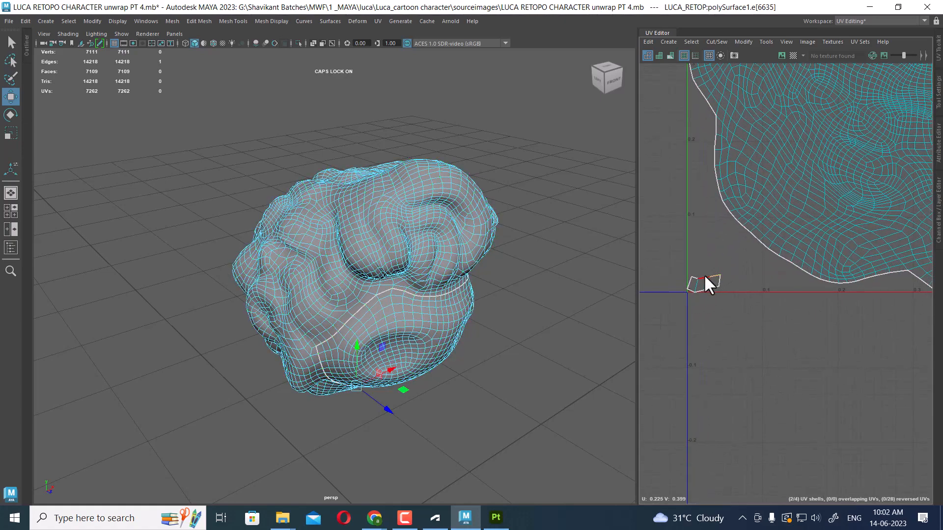
{"action": "left_click", "coordinate": [694, 276], "text": "shift"}
{"action": "key", "text": "shift+s"}
{"action": "scroll", "coordinate": [776, 251], "scroll_direction": "down", "scroll_amount": 6}
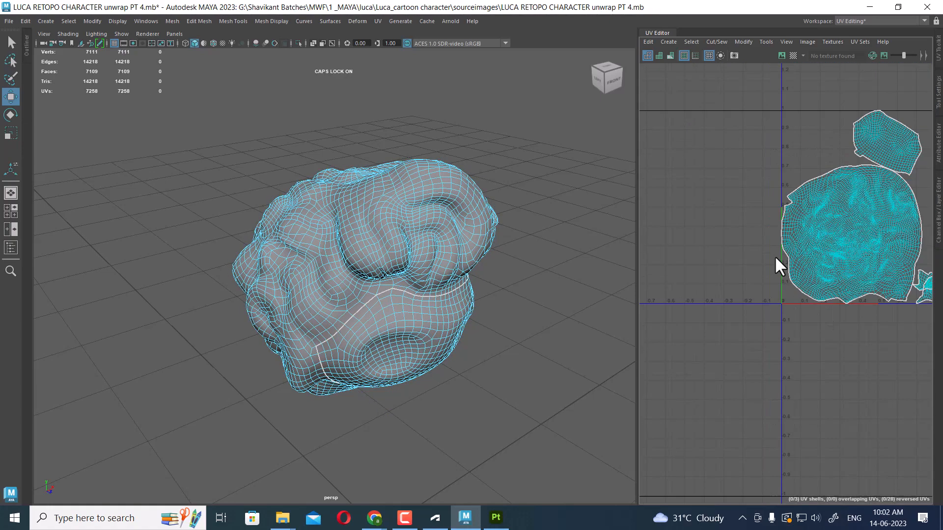
Select the small side UV shell and unfold it
{"action": "middle_click_drag", "start_coordinate": [876, 257], "coordinate": [783, 234], "text": "alt"}
{"action": "scroll", "coordinate": [782, 234], "scroll_direction": "up", "scroll_amount": 3}
{"action": "left_click_drag", "start_coordinate": [423, 287], "coordinate": [363, 257], "text": "alt"}
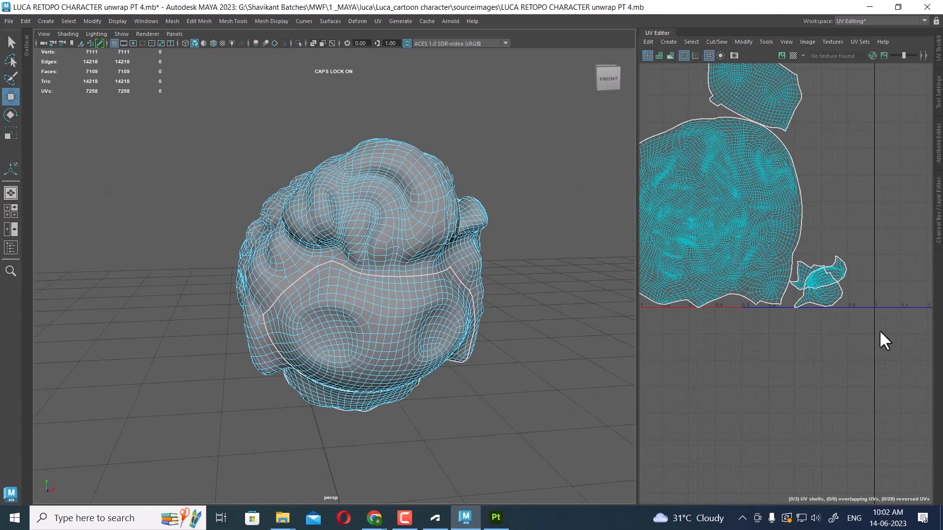
{"action": "scroll", "coordinate": [848, 295], "scroll_direction": "up", "scroll_amount": 1}
{"action": "scroll", "coordinate": [854, 270], "scroll_direction": "up", "scroll_amount": 2}
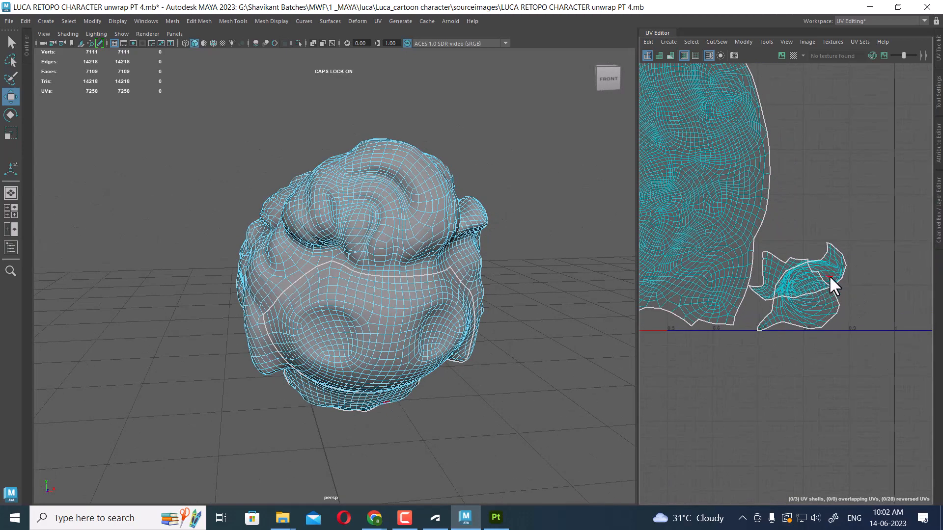
{"action": "right_click_drag", "start_coordinate": [832, 283], "coordinate": [872, 230]}
{"action": "left_click_drag", "start_coordinate": [872, 231], "coordinate": [801, 333]}
{"action": "right_click_drag", "start_coordinate": [822, 293], "coordinate": [891, 328]}
{"action": "right_click_drag", "start_coordinate": [810, 230], "coordinate": [675, 235], "text": "shift"}
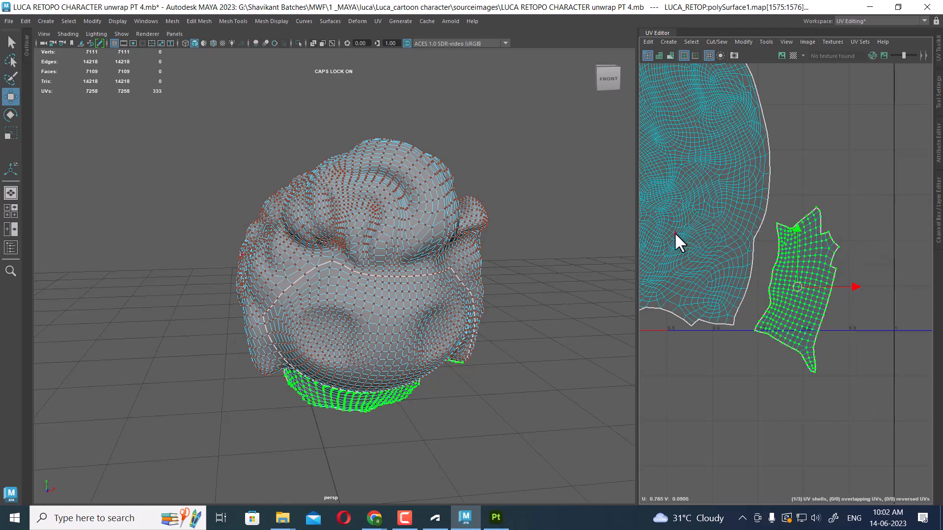
Select two seam edges on the back of the hair and sew them together in the UV Editor
{"action": "left_click_drag", "start_coordinate": [579, 324], "coordinate": [481, 315], "text": "alt"}
{"action": "scroll", "coordinate": [893, 383], "scroll_direction": "down", "scroll_amount": 4}
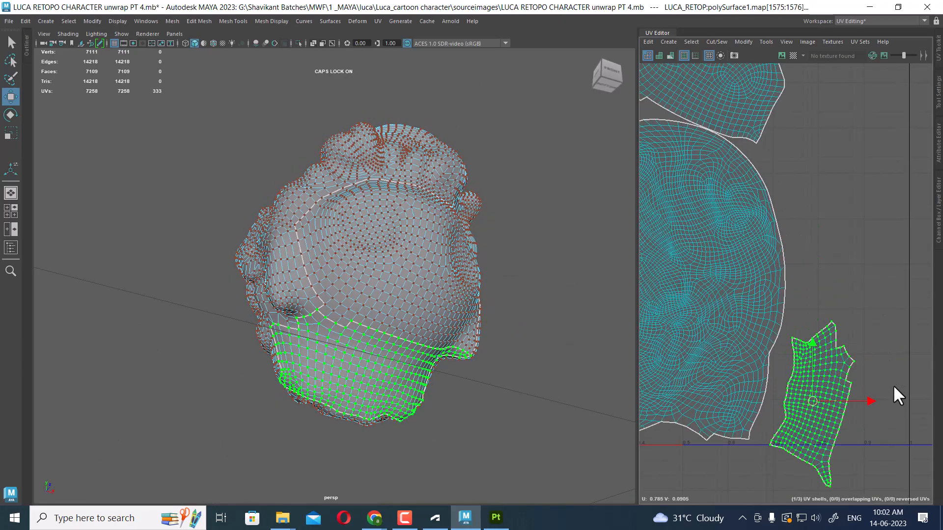
{"action": "right_click_drag", "start_coordinate": [444, 385], "coordinate": [438, 322]}
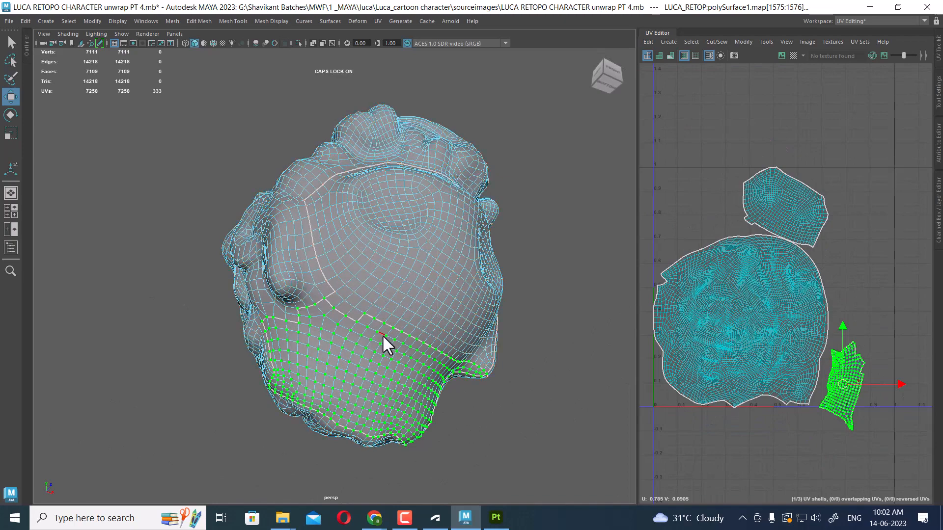
{"action": "left_click", "coordinate": [376, 320]}
{"action": "scroll", "coordinate": [845, 374], "scroll_direction": "up", "scroll_amount": 3}
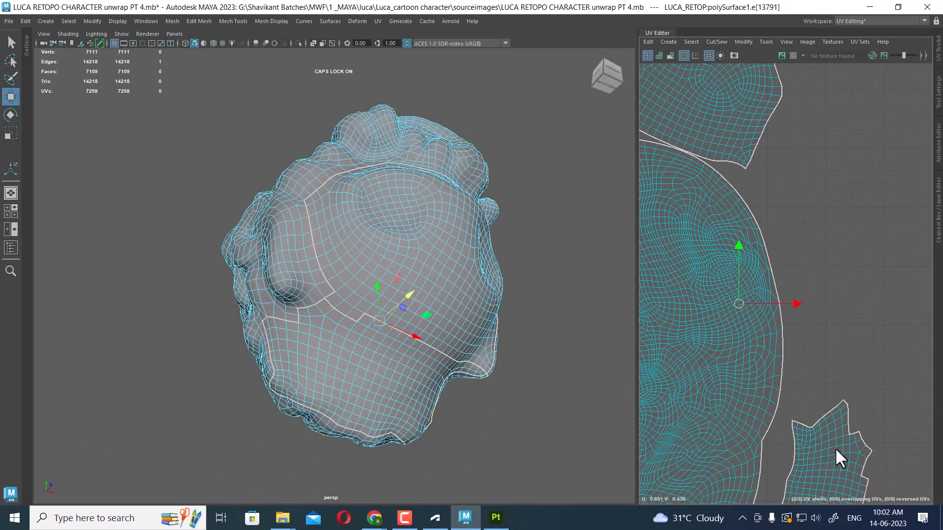
{"action": "scroll", "coordinate": [356, 348], "scroll_direction": "up", "scroll_amount": 2}
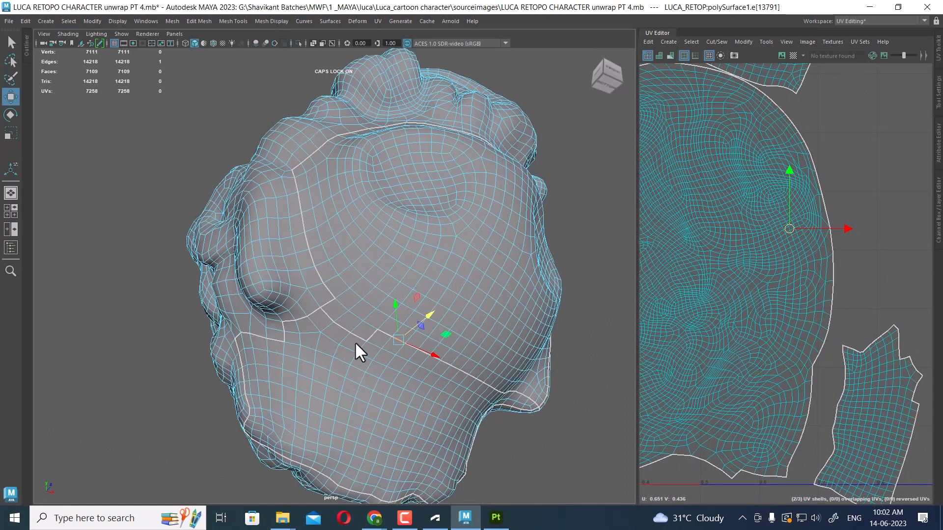
{"action": "left_click", "coordinate": [330, 315], "text": "shift"}
{"action": "scroll", "coordinate": [781, 358], "scroll_direction": "down", "scroll_amount": 3}
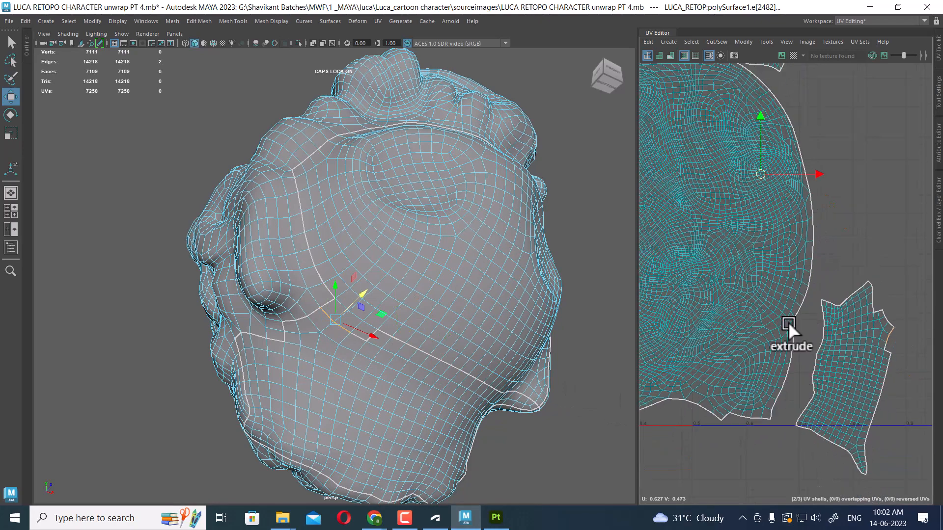
{"action": "scroll", "coordinate": [820, 379], "scroll_direction": "down", "scroll_amount": 1}
{"action": "middle_click_drag", "start_coordinate": [828, 396], "coordinate": [833, 329], "text": "alt"}
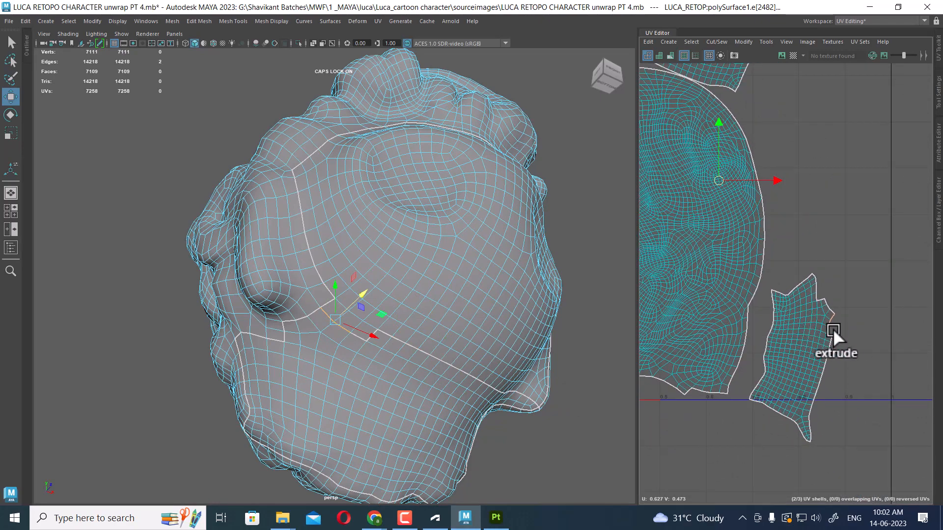
{"action": "left_click_drag", "start_coordinate": [823, 369], "coordinate": [809, 397], "text": "shift"}
{"action": "right_click_drag", "start_coordinate": [810, 396], "coordinate": [810, 339], "text": "shift"}
{"action": "left_click", "coordinate": [809, 261]}
{"action": "right_click_drag", "start_coordinate": [810, 261], "coordinate": [712, 172], "text": "alt"}
{"action": "middle_click_drag", "start_coordinate": [712, 172], "coordinate": [773, 290], "text": "alt"}
{"action": "scroll", "coordinate": [773, 291], "scroll_direction": "up", "scroll_amount": 1}
{"action": "key", "text": "F12"}
Select the upper UV shell with its sewn piece and unfold it
{"action": "left_click_drag", "start_coordinate": [856, 204], "coordinate": [812, 231]}
{"action": "right_click_drag", "start_coordinate": [793, 231], "coordinate": [847, 235], "text": "ctrl"}
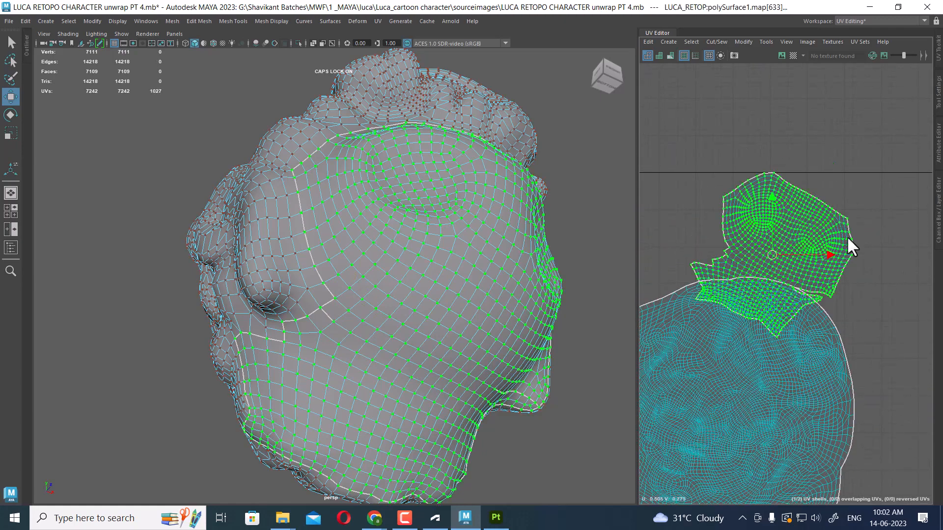
{"action": "right_click_drag", "start_coordinate": [838, 185], "coordinate": [771, 185], "text": "shift"}
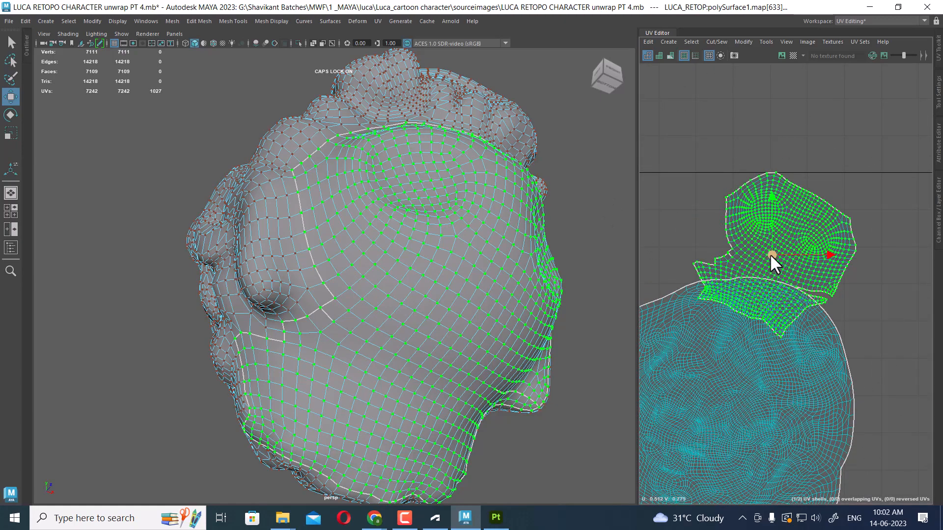
{"action": "left_click_drag", "start_coordinate": [771, 255], "coordinate": [745, 138]}
{"action": "right_click_drag", "start_coordinate": [748, 182], "coordinate": [818, 215], "text": "alt"}
{"action": "middle_click_drag", "start_coordinate": [818, 216], "coordinate": [779, 265], "text": "alt"}
{"action": "right_click_drag", "start_coordinate": [779, 264], "coordinate": [781, 167]}
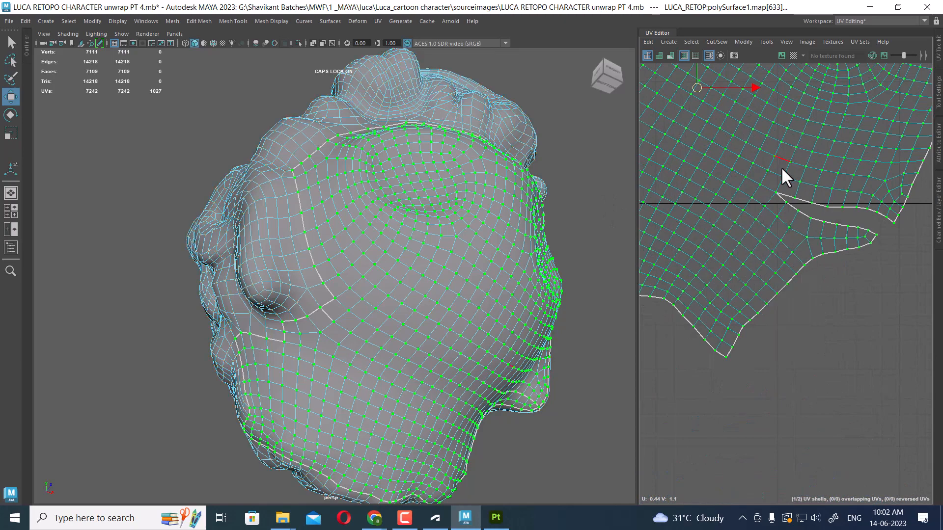
Sew the folded border edge along the bottom of the upper shell
{"action": "left_click", "coordinate": [863, 237]}
{"action": "right_click_drag", "start_coordinate": [844, 246], "coordinate": [825, 159], "text": "shift"}
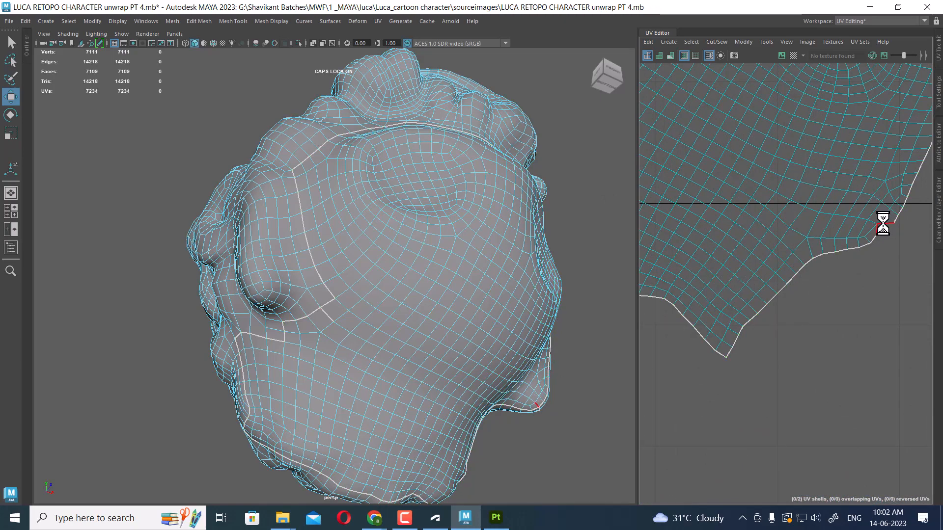
{"action": "right_click_drag", "start_coordinate": [830, 197], "coordinate": [836, 332], "text": "alt"}
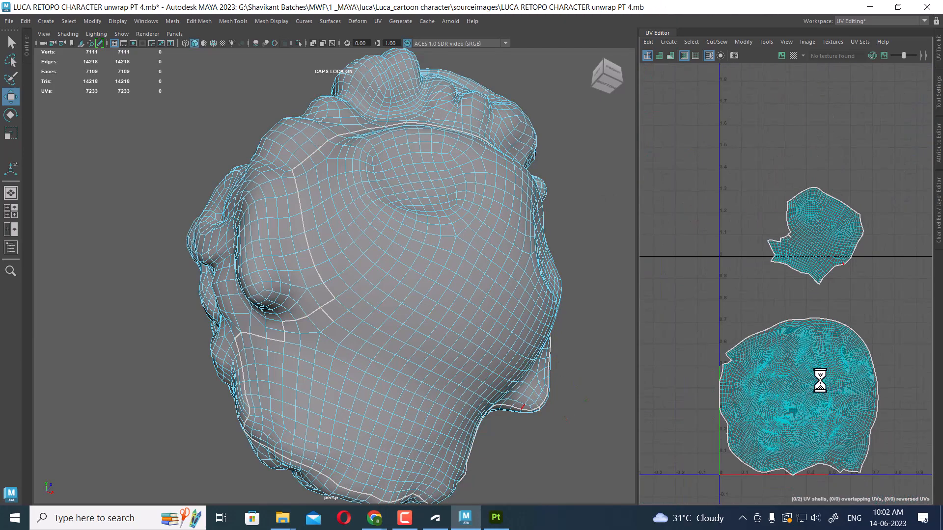
Select the seam edge beside the front dent and sew it in the UV Editor
{"action": "left_click_drag", "start_coordinate": [378, 294], "coordinate": [389, 327], "text": "alt"}
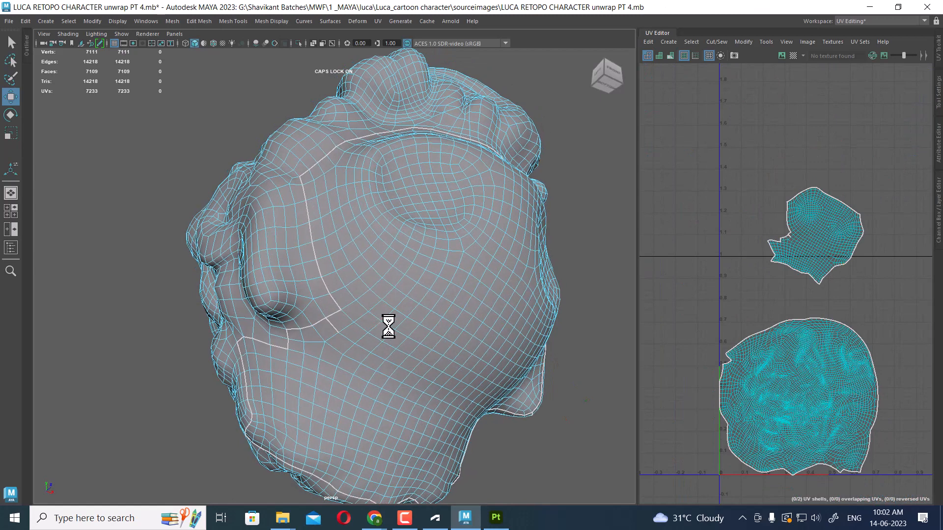
{"action": "left_click", "coordinate": [330, 323]}
{"action": "right_click_drag", "start_coordinate": [846, 235], "coordinate": [846, 208], "text": "shift"}
{"action": "left_click", "coordinate": [844, 281]}
{"action": "right_click_drag", "start_coordinate": [843, 280], "coordinate": [808, 266], "text": "alt"}
{"action": "middle_click_drag", "start_coordinate": [808, 266], "coordinate": [802, 208], "text": "alt"}
{"action": "right_click", "coordinate": [803, 221]}
{"action": "right_click_drag", "start_coordinate": [803, 222], "coordinate": [847, 221]}
Select all the hair's UVs, unfold them, and clear the selection
{"action": "left_click_drag", "start_coordinate": [880, 142], "coordinate": [690, 380]}
{"action": "right_click_drag", "start_coordinate": [816, 200], "coordinate": [686, 211], "text": "shift"}
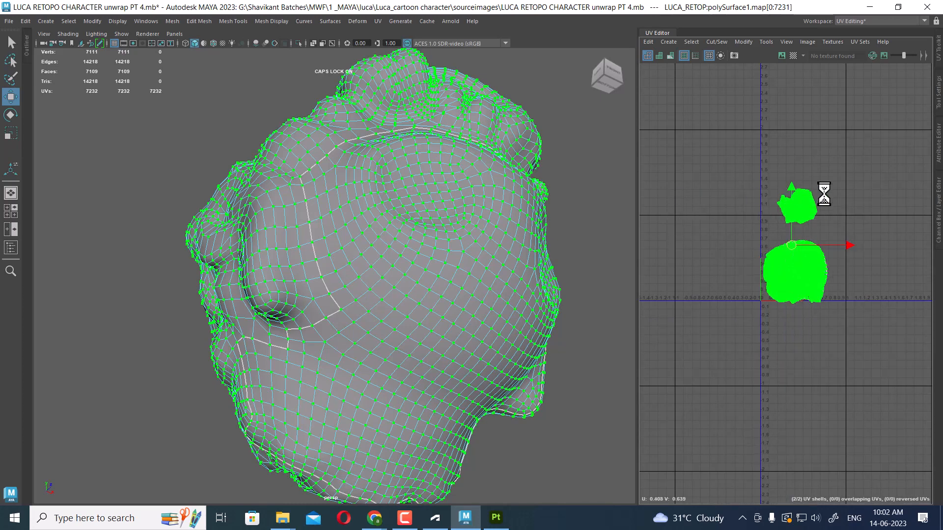
{"action": "scroll", "coordinate": [824, 191], "scroll_direction": "up", "scroll_amount": 5}
{"action": "right_click_drag", "start_coordinate": [839, 164], "coordinate": [732, 195], "text": "shift"}
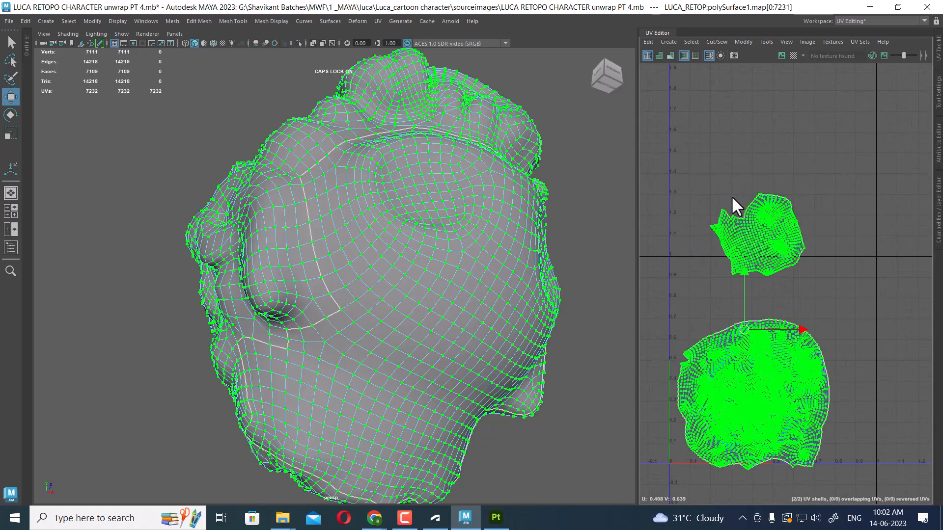
{"action": "scroll", "coordinate": [798, 341], "scroll_direction": "down", "scroll_amount": 3}
{"action": "left_click_drag", "start_coordinate": [399, 226], "coordinate": [406, 266], "text": "alt"}
{"action": "scroll", "coordinate": [406, 267], "scroll_direction": "down", "scroll_amount": 3}
{"action": "right_click_drag", "start_coordinate": [394, 225], "coordinate": [514, 144]}
{"action": "left_click", "coordinate": [534, 175]}
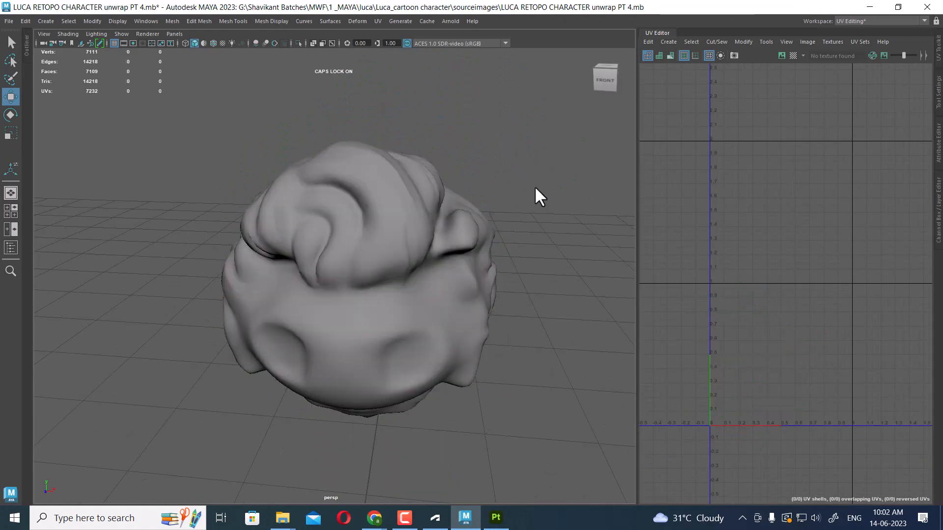
Select a front curl piece and apply an Automatic UV projection to it
{"action": "left_click_drag", "start_coordinate": [534, 186], "coordinate": [760, 328], "text": "alt"}
{"action": "left_click", "coordinate": [501, 252]}
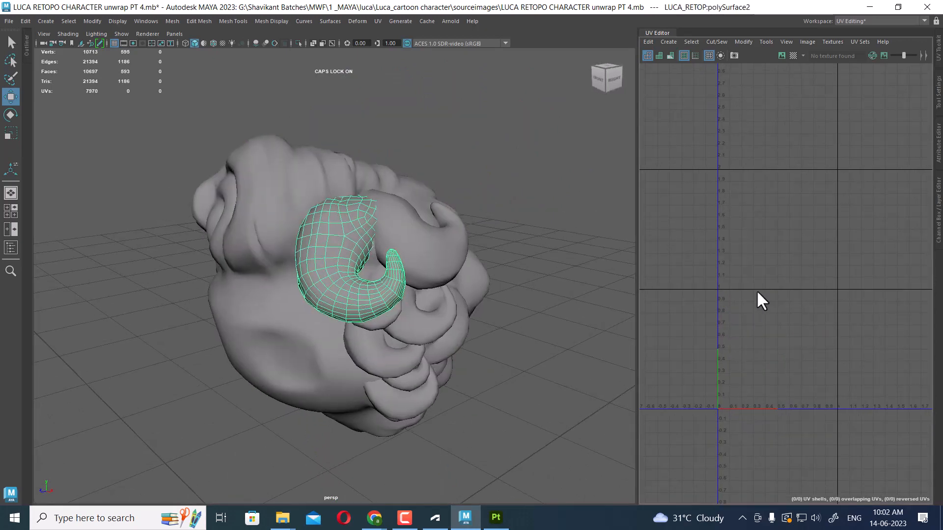
{"action": "scroll", "coordinate": [773, 300], "scroll_direction": "up", "scroll_amount": 2}
{"action": "left_click_drag", "start_coordinate": [459, 325], "coordinate": [391, 278], "text": "alt"}
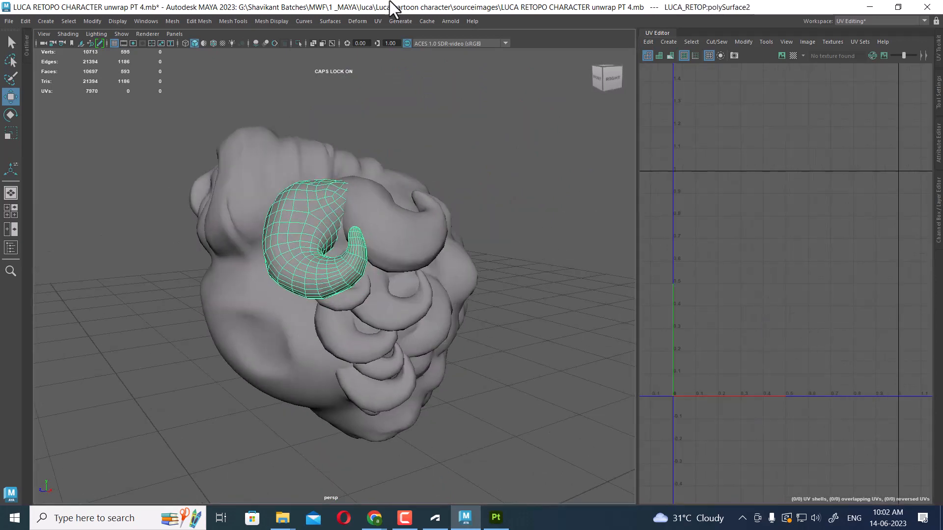
{"action": "left_click", "coordinate": [377, 22]}
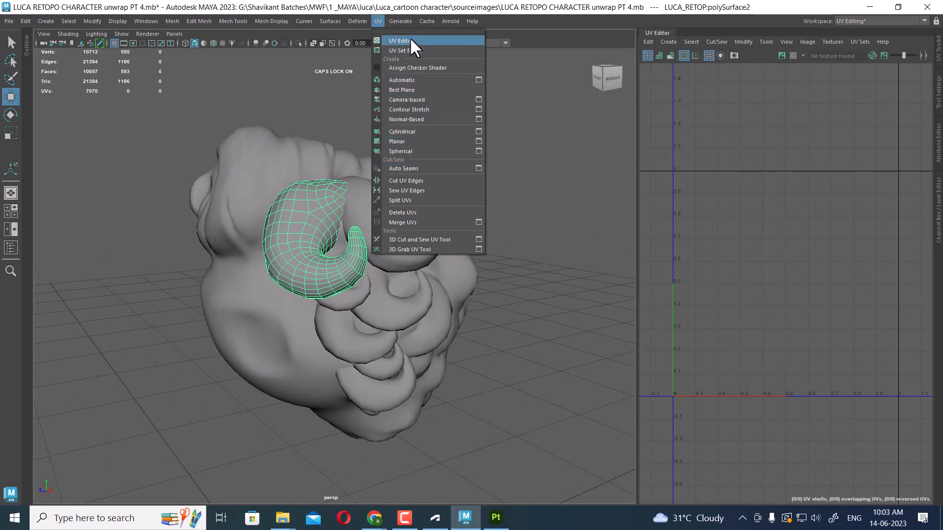
{"action": "left_click", "coordinate": [408, 76]}
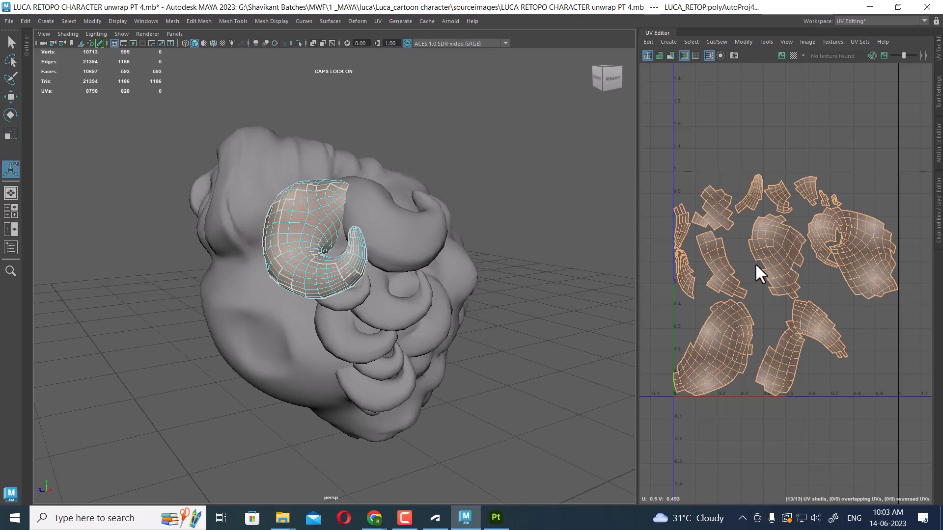
Select each curl piece of the hair in turn to check which ones already have UVs
{"action": "scroll", "coordinate": [355, 243], "scroll_direction": "up", "scroll_amount": 2}
{"action": "key", "text": "q"}
{"action": "right_click_drag", "start_coordinate": [356, 243], "coordinate": [442, 147]}
{"action": "left_click", "coordinate": [470, 116]}
{"action": "left_click", "coordinate": [283, 237]}
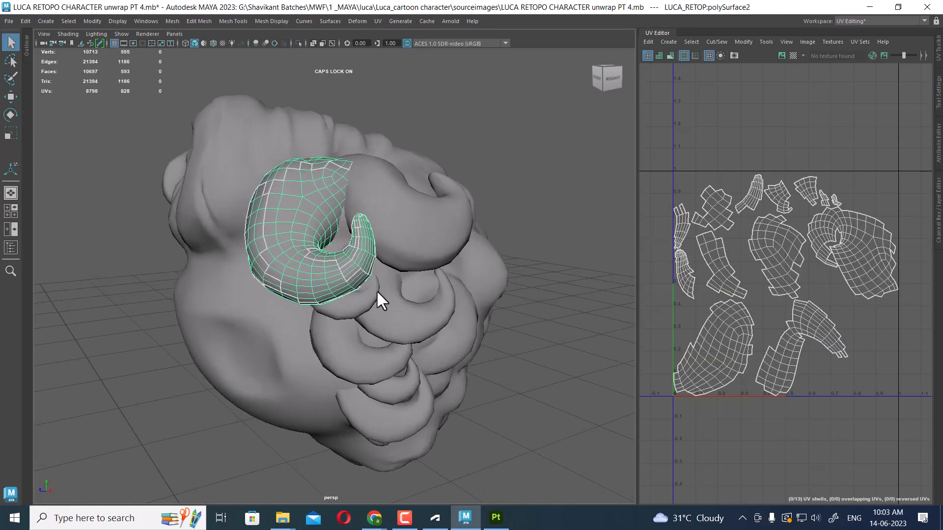
{"action": "left_click_drag", "start_coordinate": [376, 290], "coordinate": [354, 197], "text": "alt"}
{"action": "left_click", "coordinate": [322, 155]}
{"action": "left_click", "coordinate": [295, 147], "text": "shift"}
{"action": "left_click", "coordinate": [309, 207], "text": "shift"}
{"action": "left_click", "coordinate": [354, 233], "text": "shift"}
{"action": "left_click", "coordinate": [366, 260], "text": "shift"}
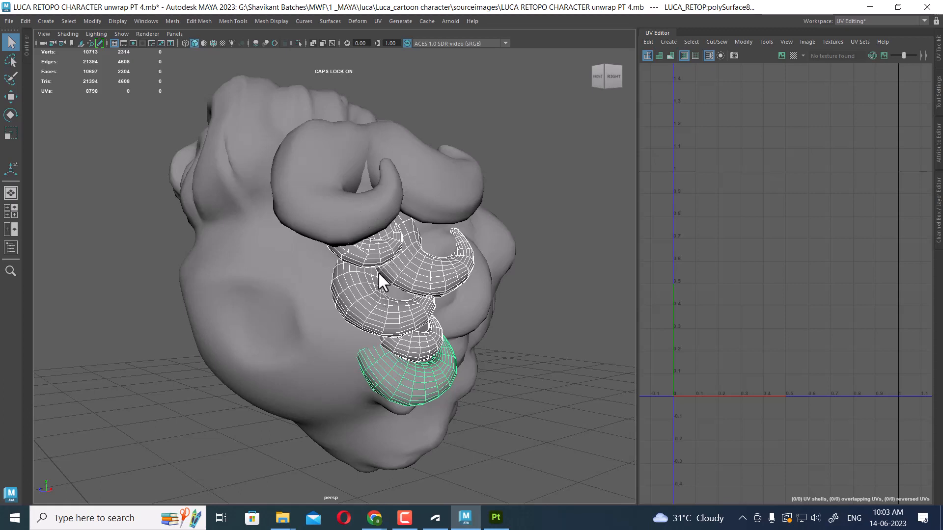
{"action": "left_click", "coordinate": [369, 243]}
{"action": "left_click", "coordinate": [400, 263]}
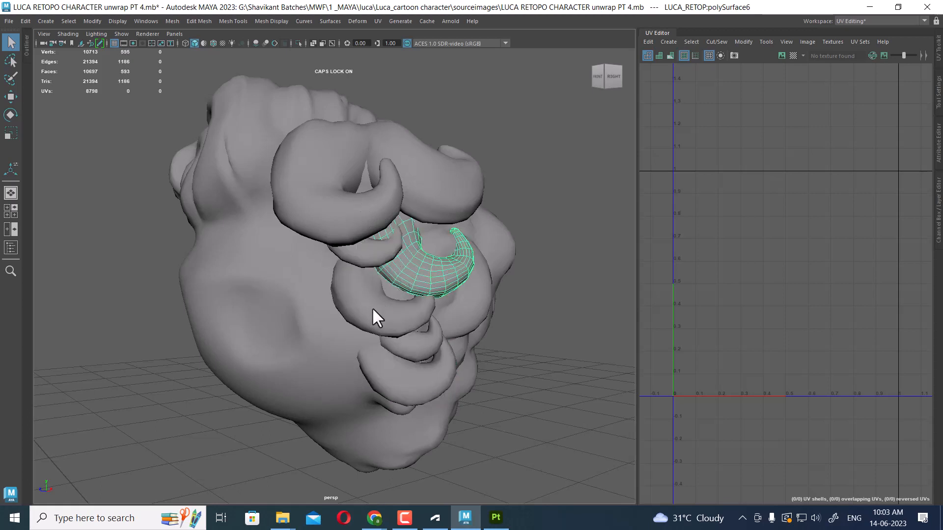
{"action": "left_click", "coordinate": [367, 313]}
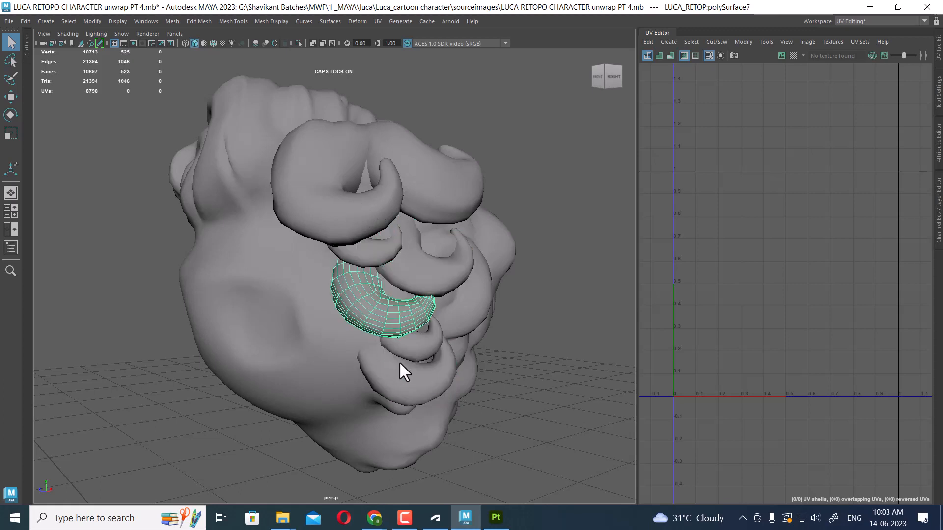
{"action": "left_click", "coordinate": [408, 349]}
{"action": "left_click", "coordinate": [401, 376]}
{"action": "left_click", "coordinate": [411, 335]}
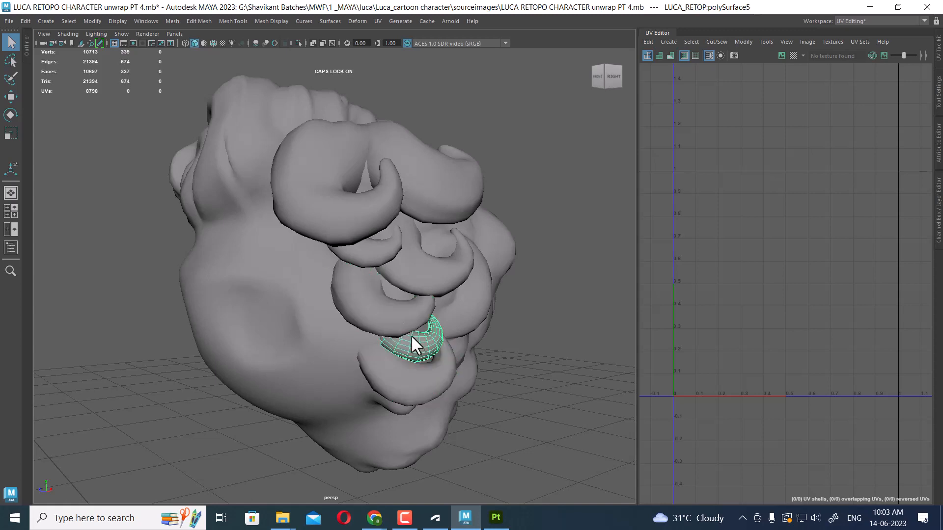
{"action": "left_click", "coordinate": [400, 318]}
{"action": "left_click", "coordinate": [414, 336]}
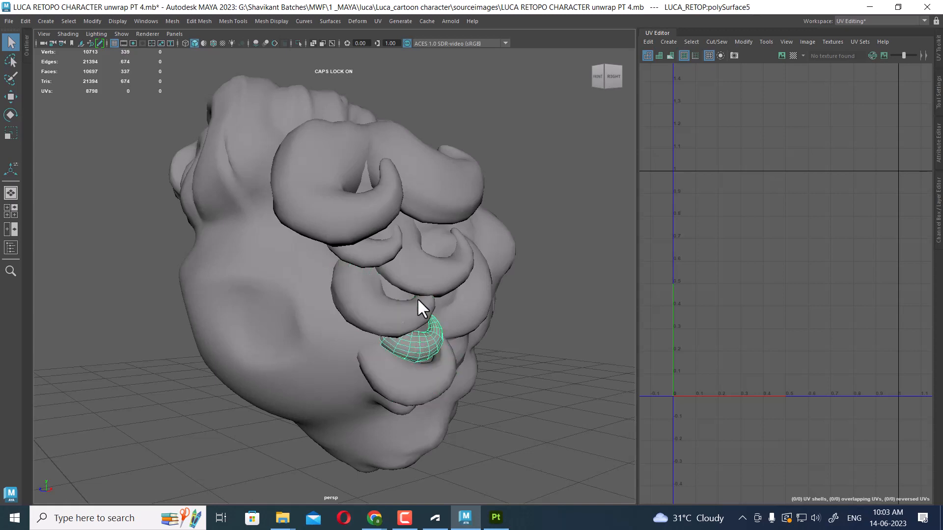
{"action": "left_click", "coordinate": [421, 273]}
{"action": "left_click", "coordinate": [386, 253]}
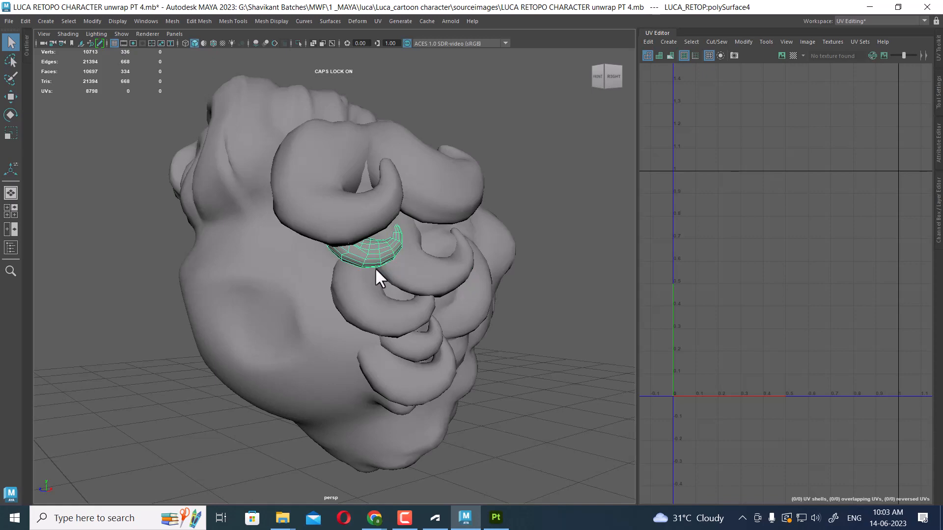
Select the front curl piece and hide all other objects to work on it alone
{"action": "left_click_drag", "start_coordinate": [375, 267], "coordinate": [436, 309], "text": "alt"}
{"action": "left_click", "coordinate": [471, 312]}
{"action": "scroll", "coordinate": [538, 303], "scroll_direction": "down", "scroll_amount": 2}
{"action": "middle_click_drag", "start_coordinate": [833, 263], "coordinate": [818, 237], "text": "alt"}
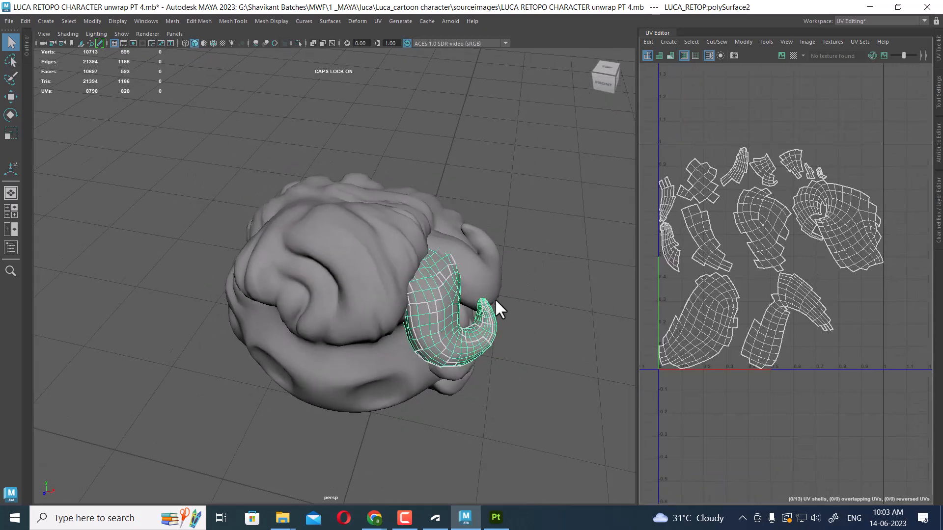
{"action": "key", "text": "alt+h"}
{"action": "key", "text": "f"}
{"action": "left_click_drag", "start_coordinate": [443, 311], "coordinate": [468, 262], "text": "alt"}
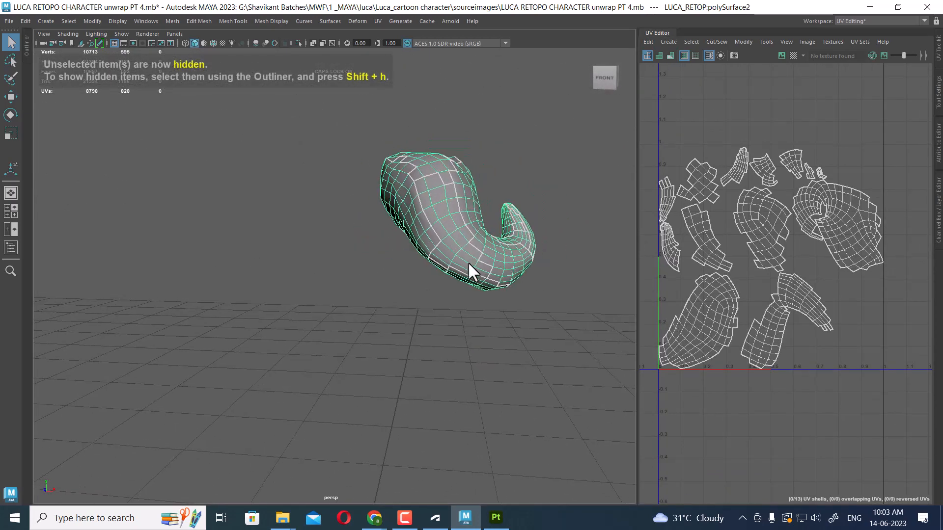
Cut the curl's UVs along an edge loop near its base and unfold the resulting shells
{"action": "scroll", "coordinate": [468, 261], "scroll_direction": "up", "scroll_amount": 3}
{"action": "right_click_drag", "start_coordinate": [506, 164], "coordinate": [506, 129]}
{"action": "double_click", "coordinate": [491, 240]}
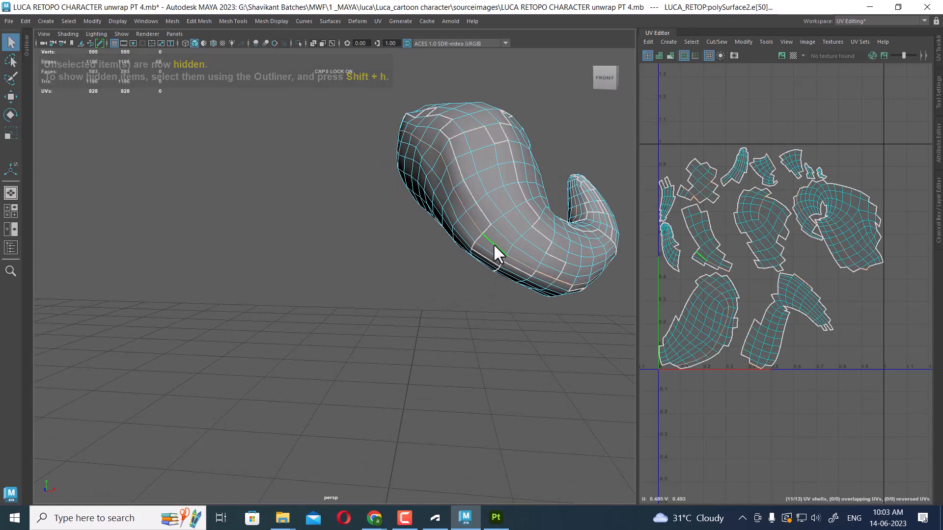
{"action": "left_click_drag", "start_coordinate": [494, 246], "coordinate": [529, 226], "text": "alt"}
{"action": "right_click_drag", "start_coordinate": [842, 167], "coordinate": [617, 240], "text": "shift"}
{"action": "key", "text": "w"}
{"action": "right_click_drag", "start_coordinate": [775, 240], "coordinate": [688, 93], "text": "alt"}
{"action": "right_click_drag", "start_coordinate": [811, 172], "coordinate": [803, 96]}
{"action": "left_click_drag", "start_coordinate": [862, 156], "coordinate": [655, 394], "text": "shift"}
{"action": "right_click", "coordinate": [854, 152], "text": "shift"}
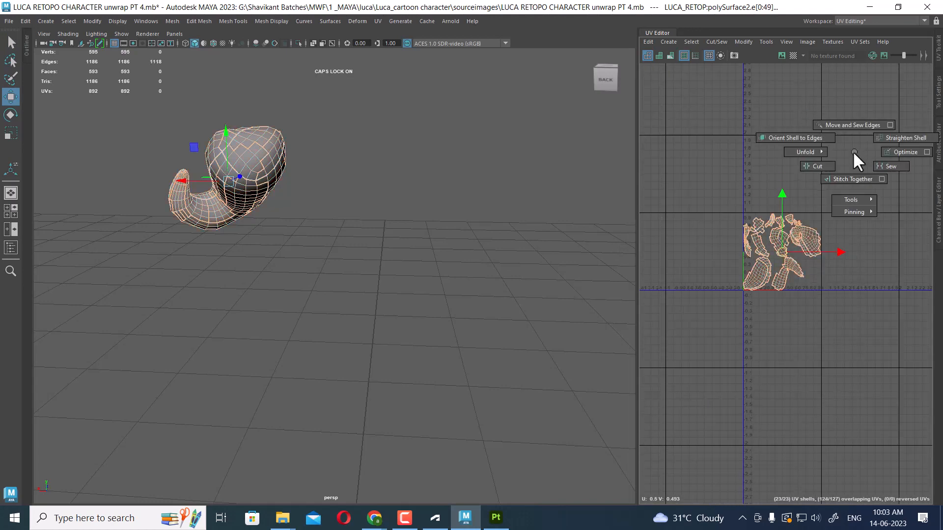
{"action": "right_click_drag", "start_coordinate": [854, 151], "coordinate": [817, 167], "text": "shift"}
{"action": "right_click_drag", "start_coordinate": [804, 328], "coordinate": [825, 294], "text": "shift"}
{"action": "middle_click_drag", "start_coordinate": [825, 294], "coordinate": [795, 249], "text": "alt"}
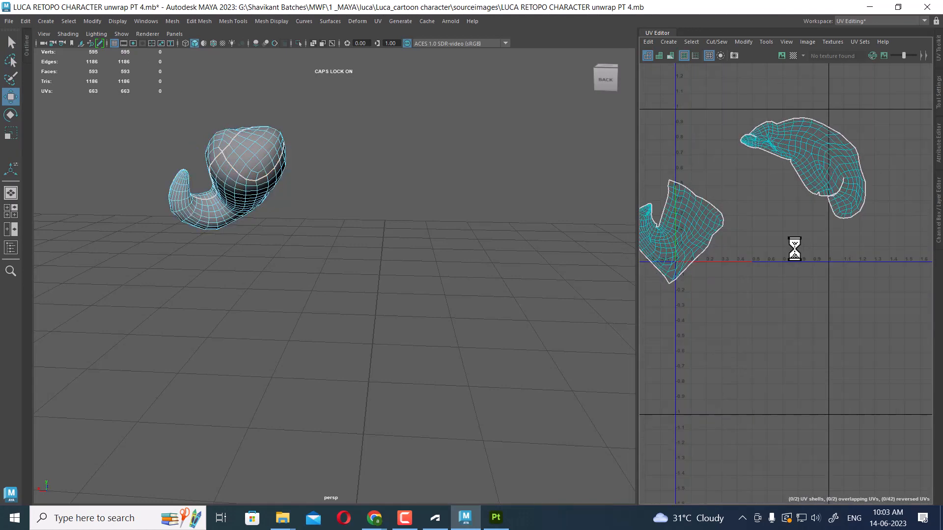
Widen the UV Editor and unfold the curl's two UV shells again
{"action": "left_click_drag", "start_coordinate": [294, 182], "coordinate": [381, 236], "text": "alt"}
{"action": "middle_click_drag", "start_coordinate": [381, 236], "coordinate": [472, 167], "text": "alt"}
{"action": "right_click_drag", "start_coordinate": [769, 172], "coordinate": [735, 265], "text": "alt"}
{"action": "middle_click_drag", "start_coordinate": [734, 265], "coordinate": [751, 303], "text": "alt"}
{"action": "left_click_drag", "start_coordinate": [637, 251], "coordinate": [372, 265]}
{"action": "right_click_drag", "start_coordinate": [594, 291], "coordinate": [604, 225], "text": "alt"}
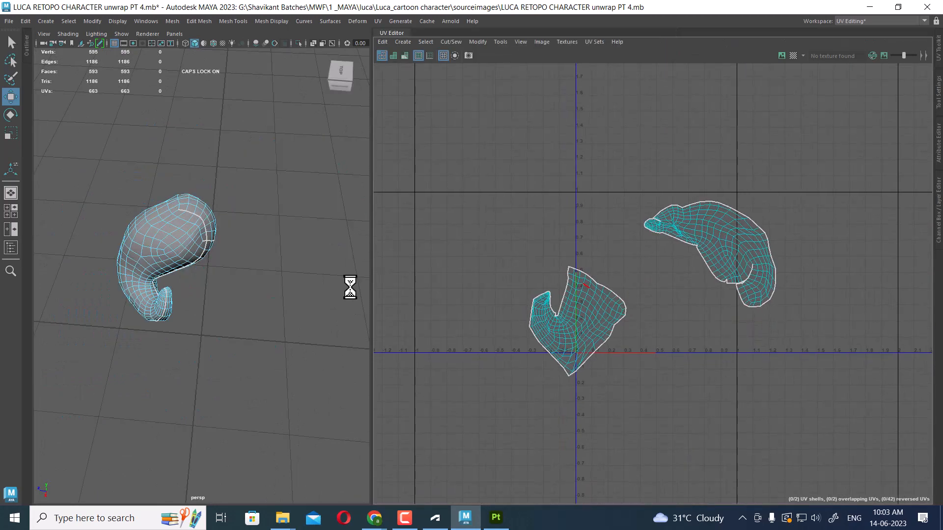
{"action": "middle_click_drag", "start_coordinate": [262, 269], "coordinate": [344, 234], "text": "alt"}
{"action": "left_click_drag", "start_coordinate": [372, 241], "coordinate": [429, 241]}
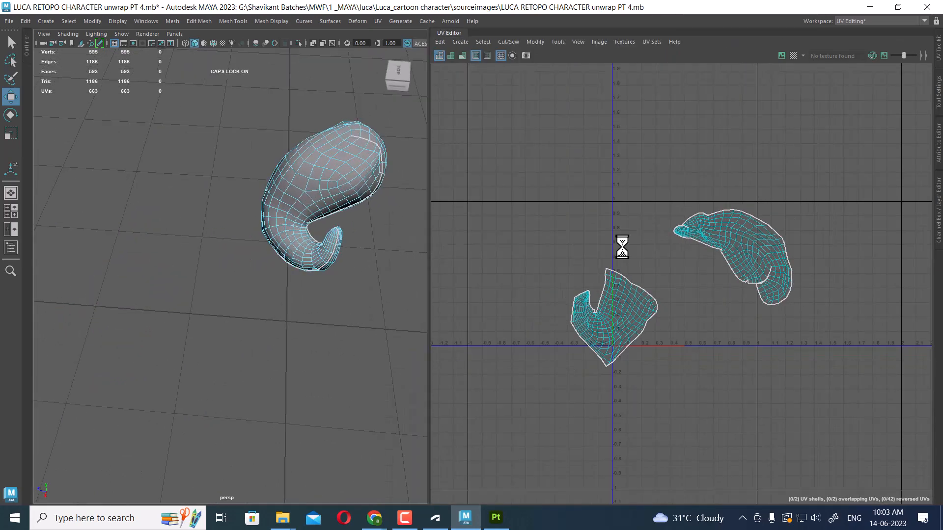
{"action": "right_click_drag", "start_coordinate": [622, 244], "coordinate": [621, 204], "text": "alt"}
{"action": "right_click_drag", "start_coordinate": [621, 203], "coordinate": [672, 203]}
{"action": "left_click_drag", "start_coordinate": [798, 187], "coordinate": [570, 392]}
{"action": "right_click_drag", "start_coordinate": [730, 209], "coordinate": [506, 208], "text": "shift"}
{"action": "right_click_drag", "start_coordinate": [637, 241], "coordinate": [757, 207], "text": "alt"}
{"action": "middle_click_drag", "start_coordinate": [756, 207], "coordinate": [752, 249], "text": "alt"}
{"action": "left_click", "coordinate": [774, 156]}
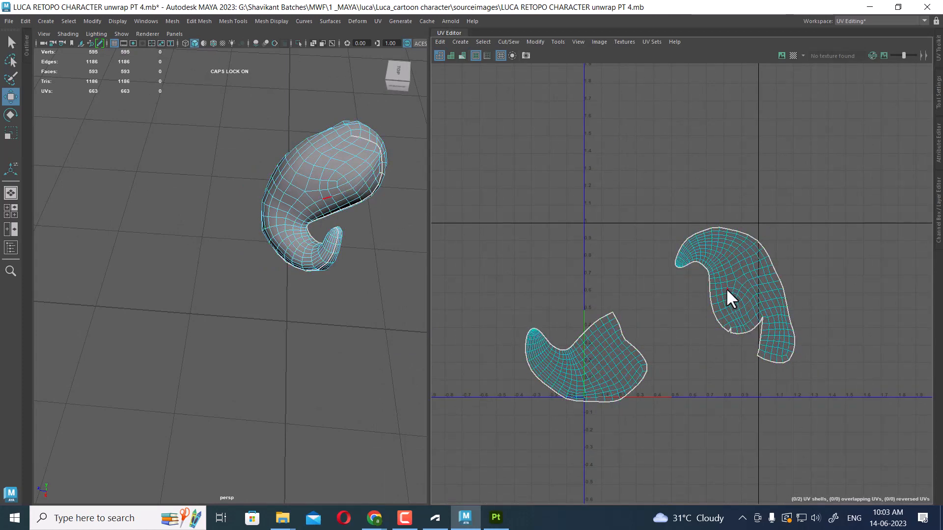
Sew the curl's two UV shells together along their shared border
{"action": "left_click_drag", "start_coordinate": [787, 190], "coordinate": [717, 281]}
{"action": "right_click_drag", "start_coordinate": [758, 274], "coordinate": [720, 116], "text": "shift"}
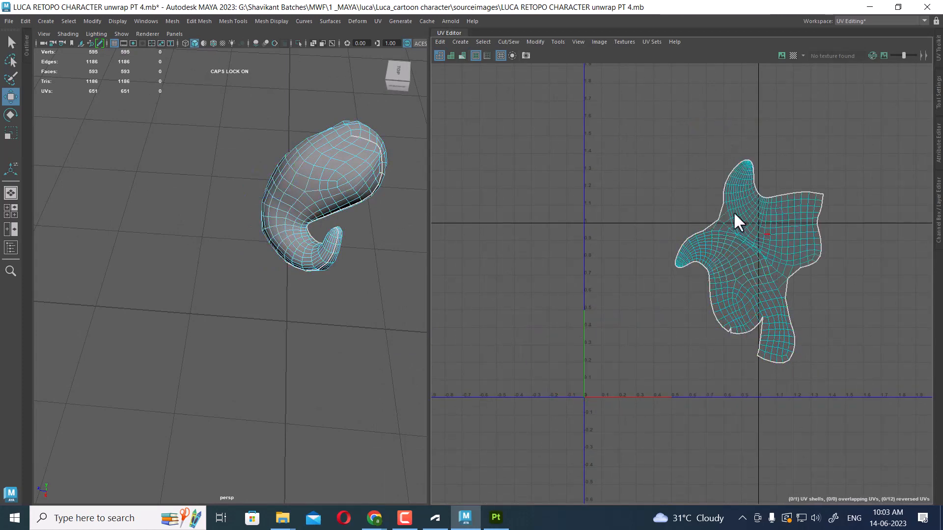
{"action": "scroll", "coordinate": [734, 211], "scroll_direction": "up", "scroll_amount": 2}
{"action": "left_click_drag", "start_coordinate": [734, 164], "coordinate": [672, 250]}
{"action": "right_click_drag", "start_coordinate": [695, 221], "coordinate": [700, 135], "text": "shift"}
{"action": "scroll", "coordinate": [700, 214], "scroll_direction": "up", "scroll_amount": 1}
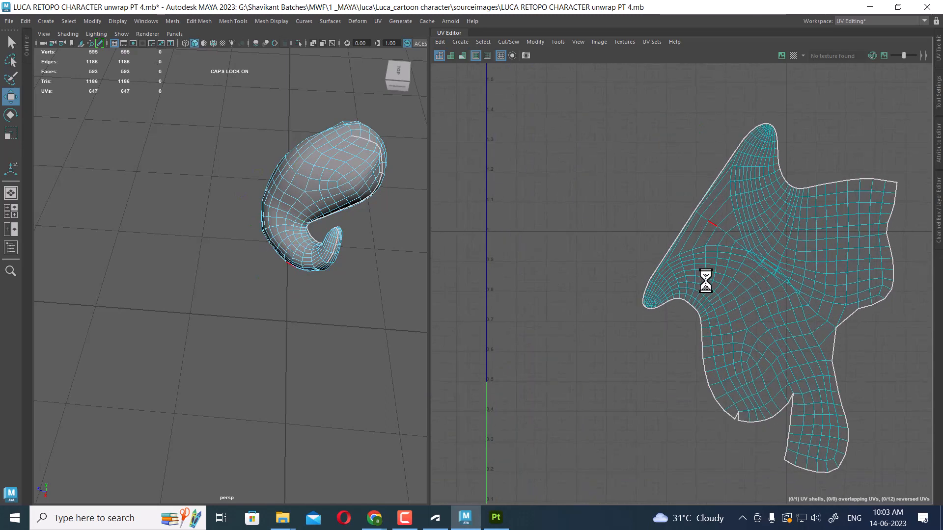
Select the overlapping border edges at the top of the curl's shell and sew them
{"action": "left_click_drag", "start_coordinate": [641, 172], "coordinate": [722, 252]}
{"action": "right_click_drag", "start_coordinate": [723, 245], "coordinate": [725, 196], "text": "shift"}
{"action": "middle_click_drag", "start_coordinate": [759, 238], "coordinate": [595, 164], "text": "alt"}
{"action": "right_click_drag", "start_coordinate": [644, 133], "coordinate": [675, 184], "text": "alt"}
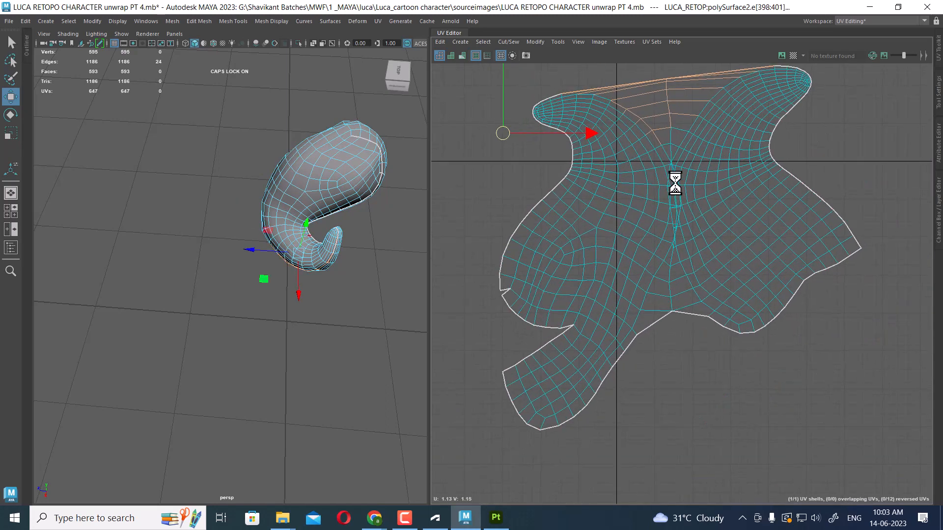
{"action": "left_click_drag", "start_coordinate": [708, 134], "coordinate": [779, 163]}
{"action": "right_click_drag", "start_coordinate": [689, 157], "coordinate": [686, 93], "text": "shift"}
{"action": "right_click_drag", "start_coordinate": [630, 239], "coordinate": [687, 231]}
{"action": "left_click_drag", "start_coordinate": [844, 131], "coordinate": [497, 292]}
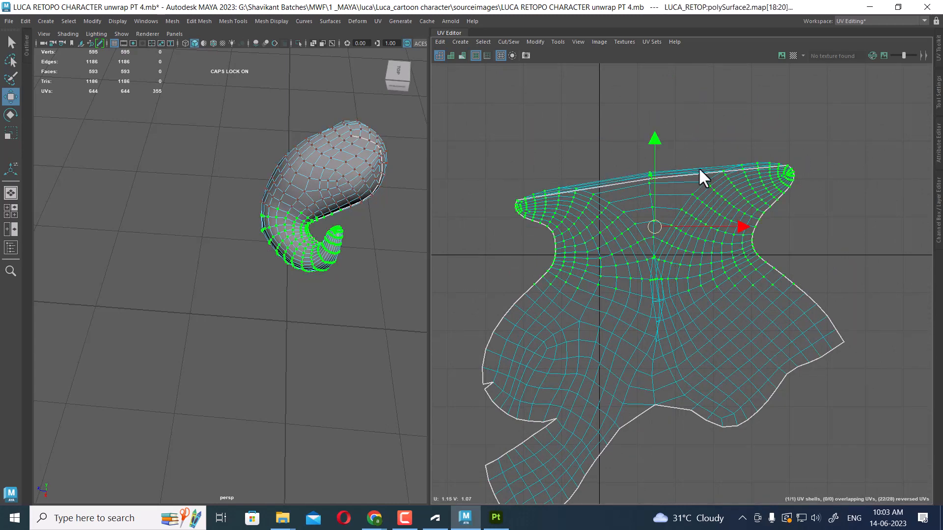
{"action": "right_click_drag", "start_coordinate": [699, 169], "coordinate": [592, 166], "text": "shift"}
{"action": "middle_click_drag", "start_coordinate": [709, 238], "coordinate": [686, 132], "text": "alt"}
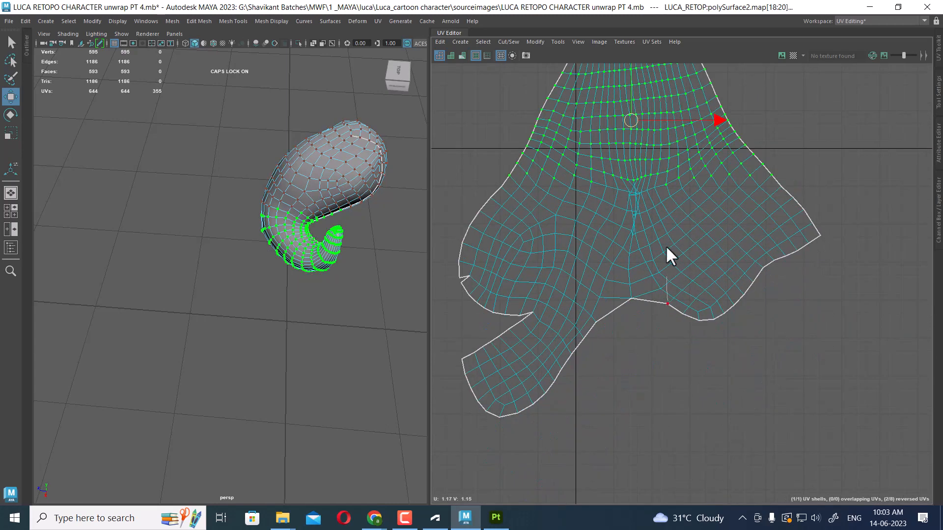
Sew the open seam edges in the lower part of the curl's shell
{"action": "right_click_drag", "start_coordinate": [666, 247], "coordinate": [665, 238]}
{"action": "left_click_drag", "start_coordinate": [643, 265], "coordinate": [601, 333]}
{"action": "right_click_drag", "start_coordinate": [661, 191], "coordinate": [665, 127], "text": "shift"}
{"action": "middle_click_drag", "start_coordinate": [655, 260], "coordinate": [653, 187], "text": "alt"}
{"action": "left_click_drag", "start_coordinate": [617, 208], "coordinate": [653, 254]}
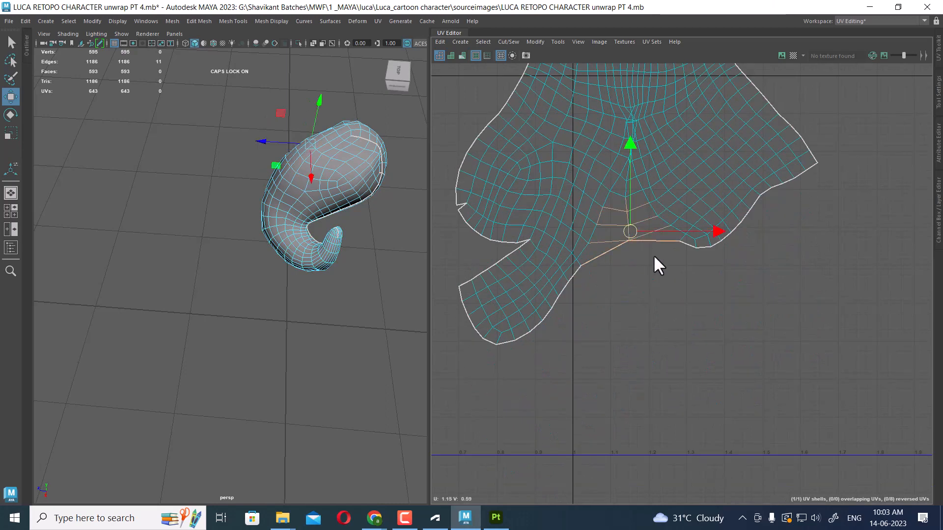
{"action": "right_click_drag", "start_coordinate": [657, 211], "coordinate": [667, 116], "text": "shift"}
{"action": "left_click_drag", "start_coordinate": [661, 218], "coordinate": [624, 272]}
{"action": "right_click_drag", "start_coordinate": [662, 196], "coordinate": [673, 115], "text": "shift"}
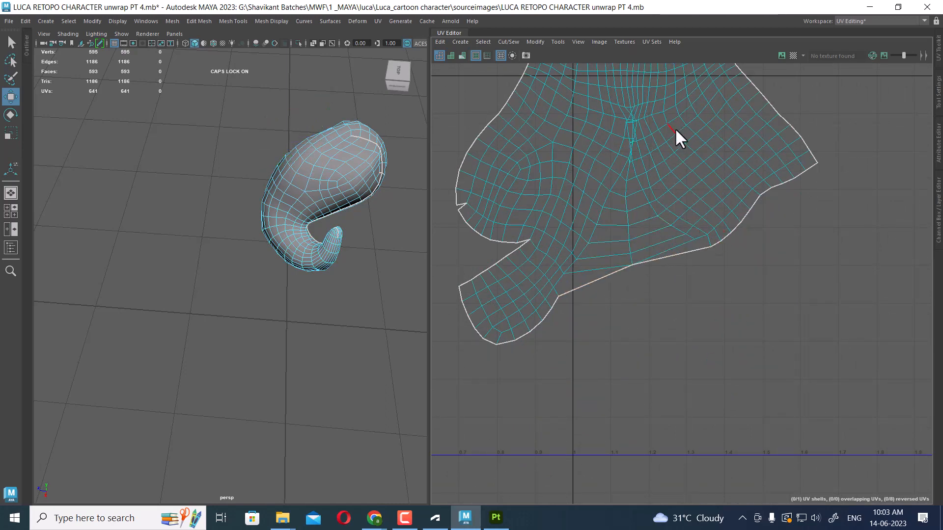
{"action": "left_click_drag", "start_coordinate": [704, 220], "coordinate": [579, 336]}
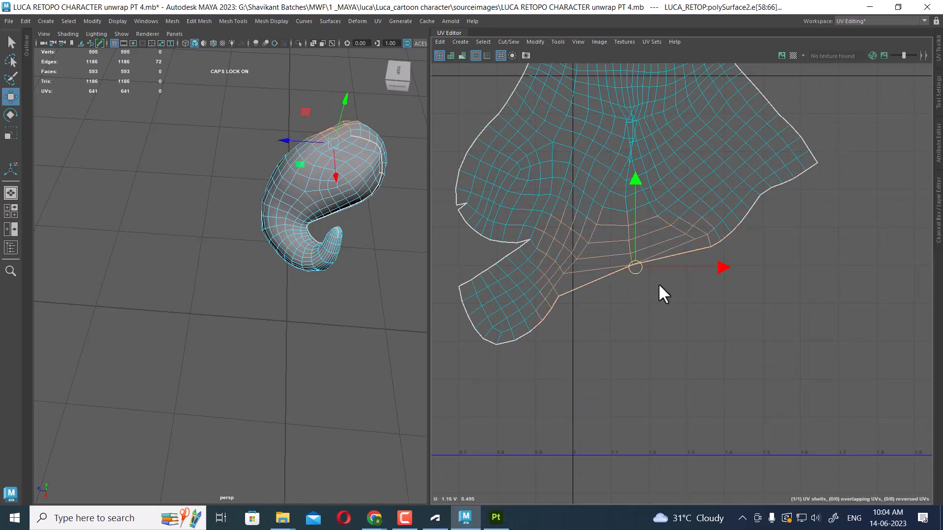
{"action": "right_click_drag", "start_coordinate": [662, 291], "coordinate": [663, 83], "text": "shift"}
Select all of the curl shell's UVs and unfold them
{"action": "scroll", "coordinate": [676, 237], "scroll_direction": "down", "scroll_amount": 5}
{"action": "right_click_drag", "start_coordinate": [648, 131], "coordinate": [747, 152]}
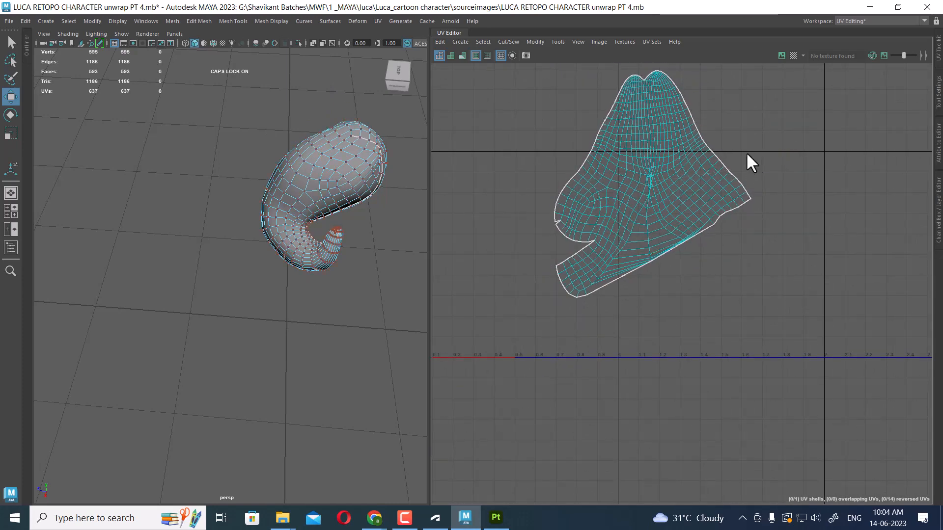
{"action": "middle_click_drag", "start_coordinate": [746, 152], "coordinate": [710, 255], "text": "alt"}
{"action": "left_click_drag", "start_coordinate": [781, 144], "coordinate": [479, 459]}
{"action": "right_click_drag", "start_coordinate": [687, 211], "coordinate": [579, 227], "text": "shift"}
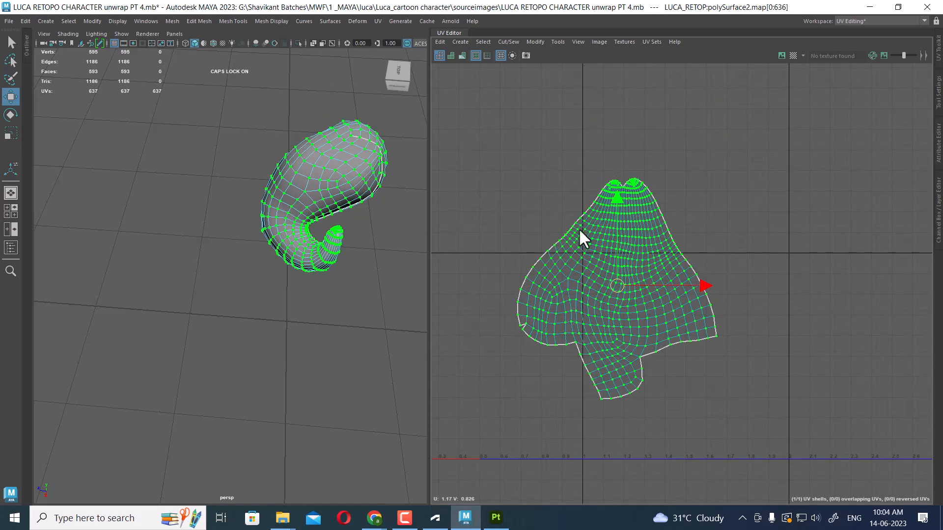
{"action": "scroll", "coordinate": [670, 340], "scroll_direction": "up", "scroll_amount": 4}
{"action": "middle_click_drag", "start_coordinate": [691, 405], "coordinate": [697, 311], "text": "alt"}
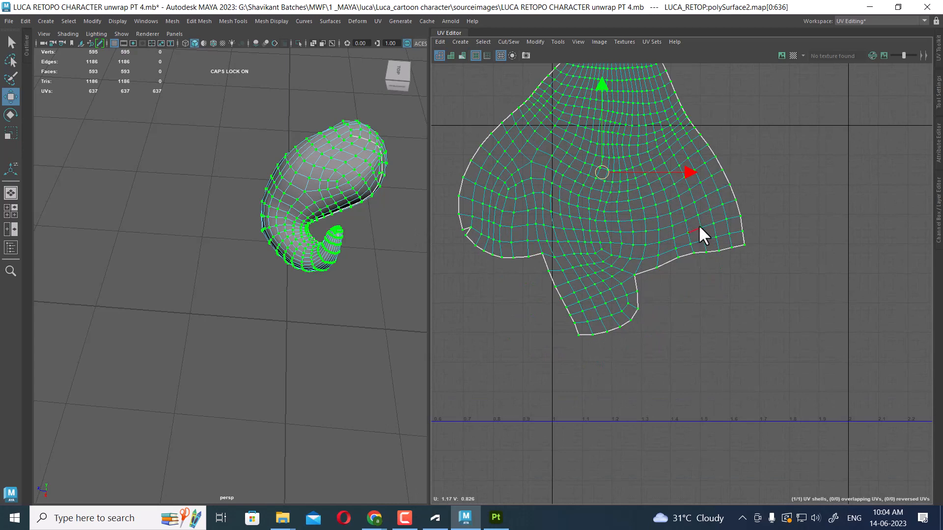
{"action": "left_click_drag", "start_coordinate": [701, 225], "coordinate": [620, 297]}
{"action": "key", "text": "shift+s"}
{"action": "scroll", "coordinate": [657, 237], "scroll_direction": "down", "scroll_amount": 4}
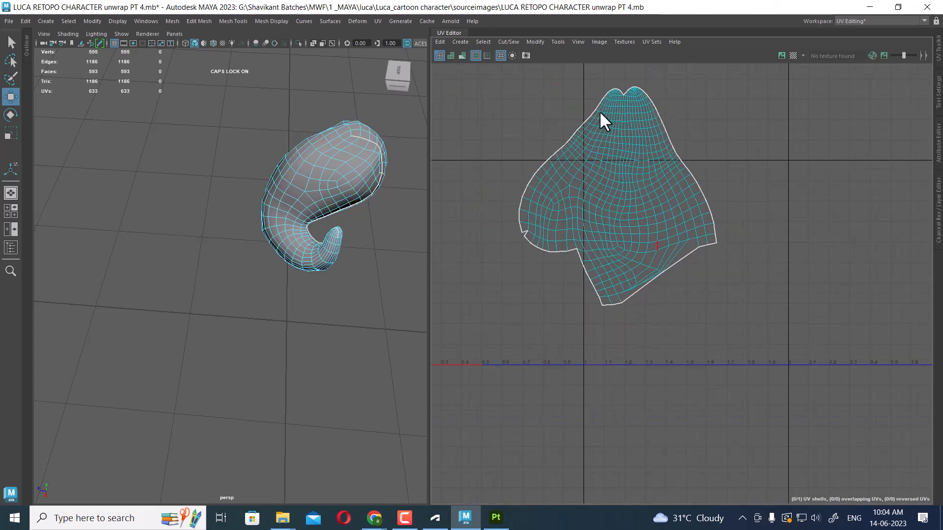
Sew the remaining open edge on the side of the curl's shell and unfold it
{"action": "scroll", "coordinate": [668, 241], "scroll_direction": "down", "scroll_amount": 2}
{"action": "left_click_drag", "start_coordinate": [811, 90], "coordinate": [444, 406]}
{"action": "right_click_drag", "start_coordinate": [690, 225], "coordinate": [602, 227], "text": "shift"}
{"action": "scroll", "coordinate": [572, 238], "scroll_direction": "up", "scroll_amount": 8}
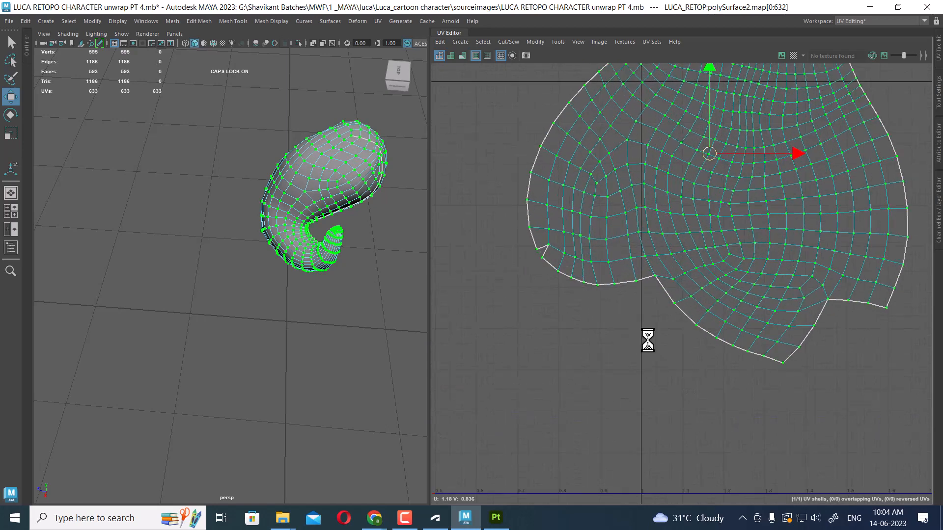
{"action": "left_click", "coordinate": [544, 252]}
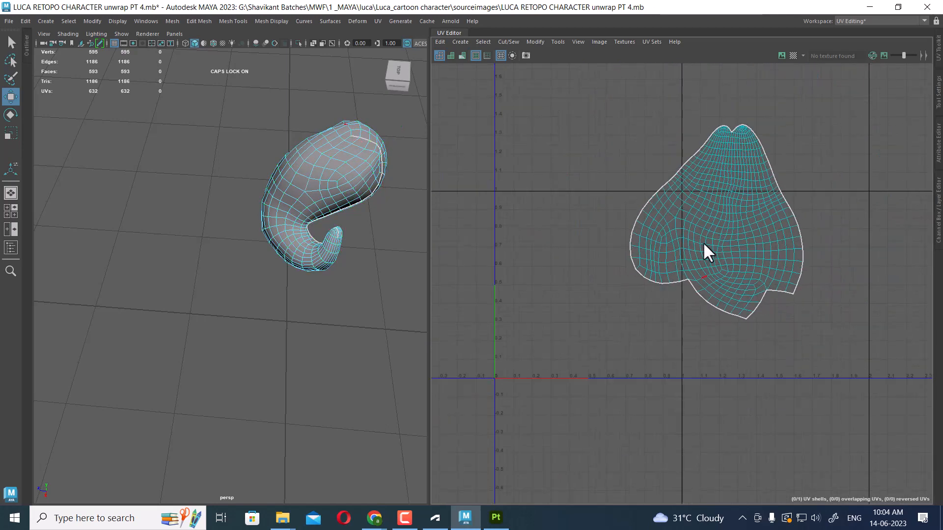
Show the whole hair again, select the next curl piece and apply an Automatic UV projection
{"action": "right_click_drag", "start_coordinate": [314, 191], "coordinate": [367, 160]}
{"action": "left_click_drag", "start_coordinate": [221, 293], "coordinate": [276, 260], "text": "alt"}
{"action": "key", "text": "ctrl+1"}
{"action": "left_click", "coordinate": [328, 224]}
{"action": "left_click", "coordinate": [271, 220]}
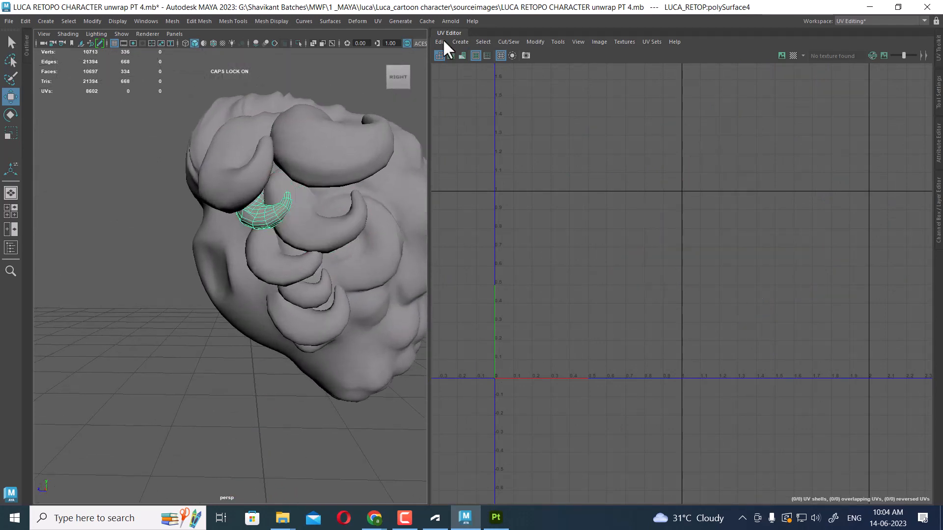
{"action": "left_click", "coordinate": [377, 21]}
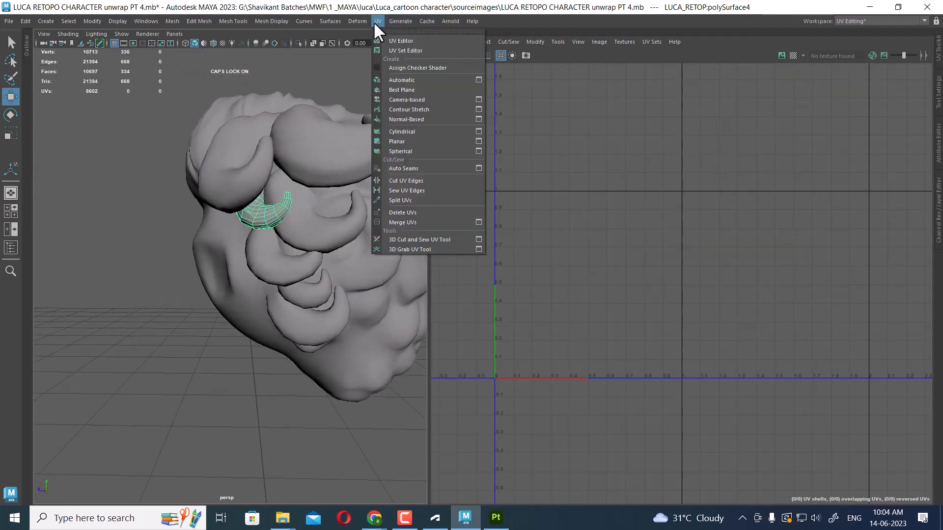
{"action": "left_click", "coordinate": [421, 79]}
Isolate the newly mapped curl piece by hiding all other objects
{"action": "middle_click_drag", "start_coordinate": [711, 268], "coordinate": [810, 130], "text": "alt"}
{"action": "scroll", "coordinate": [770, 224], "scroll_direction": "up", "scroll_amount": 1}
{"action": "left_click_drag", "start_coordinate": [216, 223], "coordinate": [260, 234], "text": "alt"}
{"action": "right_click_drag", "start_coordinate": [274, 214], "coordinate": [364, 128]}
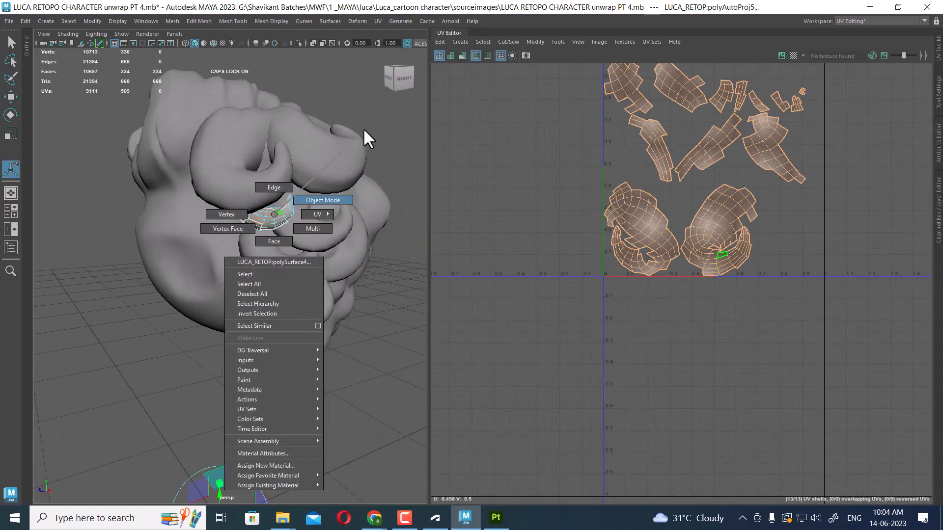
{"action": "left_click", "coordinate": [287, 274]}
{"action": "left_click", "coordinate": [271, 218]}
{"action": "key", "text": "alt+h"}
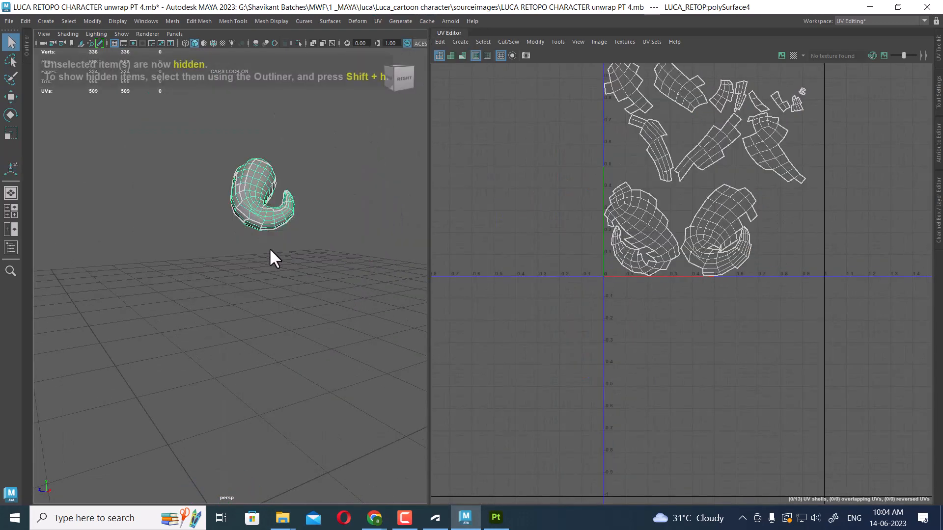
Cut the curl's UVs along an edge loop on its body and unfold the shell
{"action": "left_click_drag", "start_coordinate": [269, 257], "coordinate": [293, 269], "text": "alt"}
{"action": "middle_click_drag", "start_coordinate": [647, 263], "coordinate": [650, 287], "text": "alt"}
{"action": "left_click_drag", "start_coordinate": [206, 216], "coordinate": [251, 248], "text": "alt"}
{"action": "scroll", "coordinate": [255, 250], "scroll_direction": "up", "scroll_amount": 4}
{"action": "right_click_drag", "start_coordinate": [259, 252], "coordinate": [249, 131]}
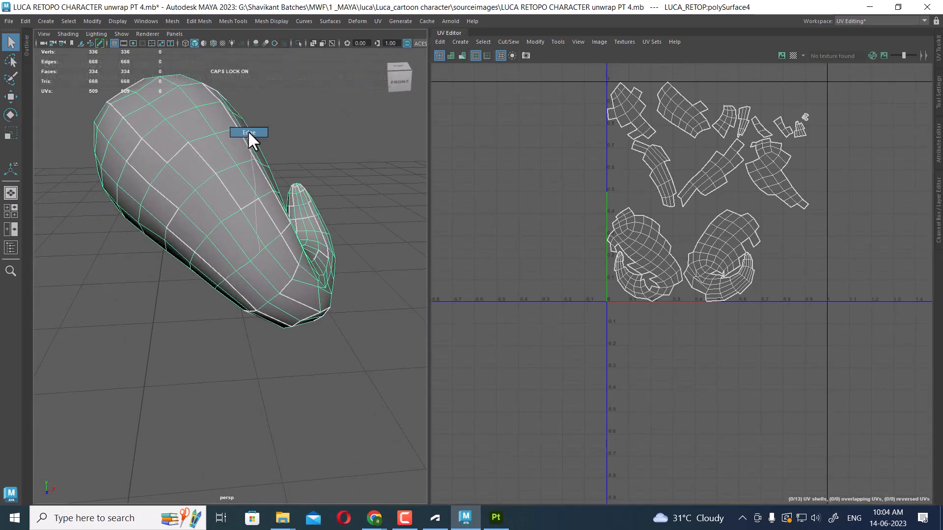
{"action": "double_click", "coordinate": [257, 269]}
{"action": "mouse_move", "coordinate": [258, 268]}
{"action": "left_mouse_down", "text": "alt"}
{"action": "mouse_move", "coordinate": [292, 229]}
{"action": "mouse_move", "coordinate": [302, 240]}
{"action": "mouse_move", "coordinate": [264, 284]}
{"action": "mouse_move", "coordinate": [273, 272]}
{"action": "left_mouse_up", "text": "alt"}
{"action": "scroll", "coordinate": [771, 208], "scroll_direction": "down", "scroll_amount": 3}
{"action": "right_click_drag", "start_coordinate": [829, 181], "coordinate": [697, 231], "text": "shift"}
{"action": "key", "text": "w"}
{"action": "scroll", "coordinate": [727, 221], "scroll_direction": "down", "scroll_amount": 3}
{"action": "left_click_drag", "start_coordinate": [856, 121], "coordinate": [578, 391]}
{"action": "right_click_drag", "start_coordinate": [818, 196], "coordinate": [585, 305], "text": "shift"}
{"action": "middle_click_drag", "start_coordinate": [756, 171], "coordinate": [707, 229], "text": "alt"}
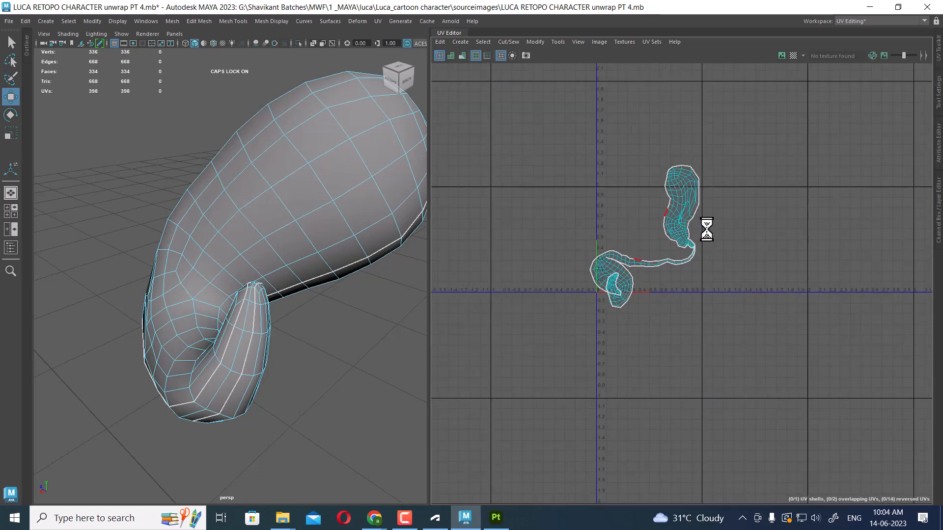
Select open seam edges on the curl's UV shell and sew them together
{"action": "right_click_drag", "start_coordinate": [707, 229], "coordinate": [749, 280], "text": "alt"}
{"action": "right_click_drag", "start_coordinate": [680, 238], "coordinate": [743, 259], "text": "alt"}
{"action": "double_click", "coordinate": [693, 218]}
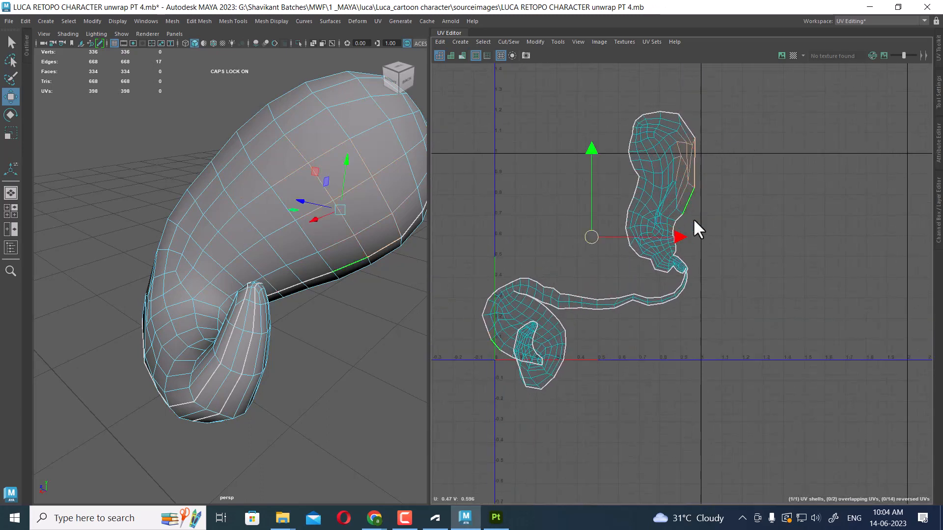
{"action": "left_click_drag", "start_coordinate": [316, 302], "coordinate": [144, 143], "text": "alt"}
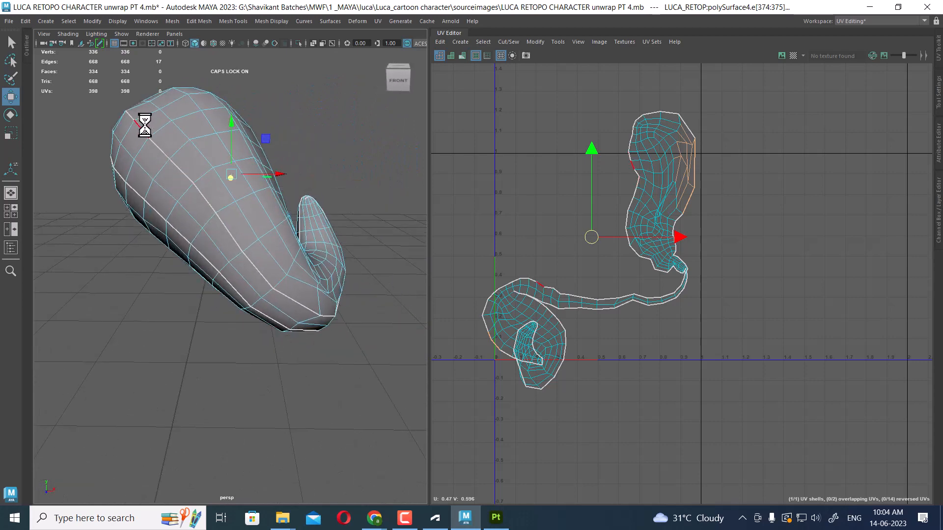
{"action": "left_click", "coordinate": [144, 126]}
{"action": "right_click_drag", "start_coordinate": [684, 208], "coordinate": [725, 280], "text": "alt"}
{"action": "left_click", "coordinate": [511, 306], "text": "shift"}
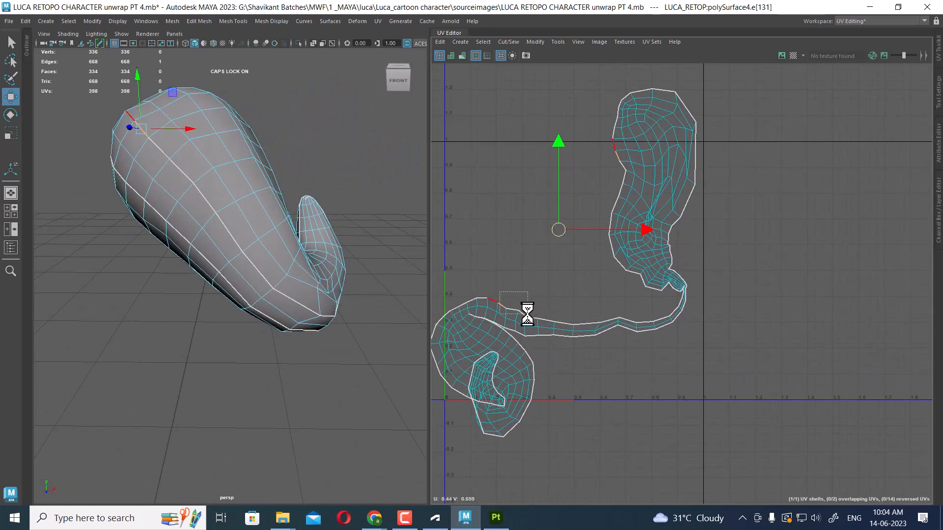
{"action": "left_click", "coordinate": [526, 313], "text": "shift"}
{"action": "key", "text": "shift+s"}
{"action": "middle_click_drag", "start_coordinate": [609, 273], "coordinate": [630, 231], "text": "alt"}
Sew more open edges where the curl's thin tail joins the main shell
{"action": "scroll", "coordinate": [630, 231], "scroll_direction": "up", "scroll_amount": 1}
{"action": "left_click_drag", "start_coordinate": [570, 253], "coordinate": [546, 286]}
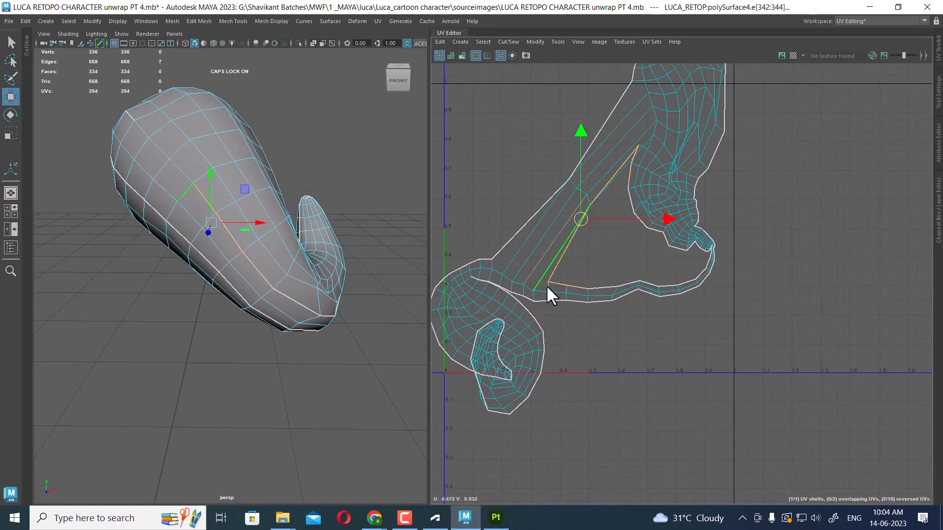
{"action": "key", "text": "shift+s"}
{"action": "left_click", "coordinate": [679, 258]}
{"action": "left_click_drag", "start_coordinate": [603, 214], "coordinate": [660, 272]}
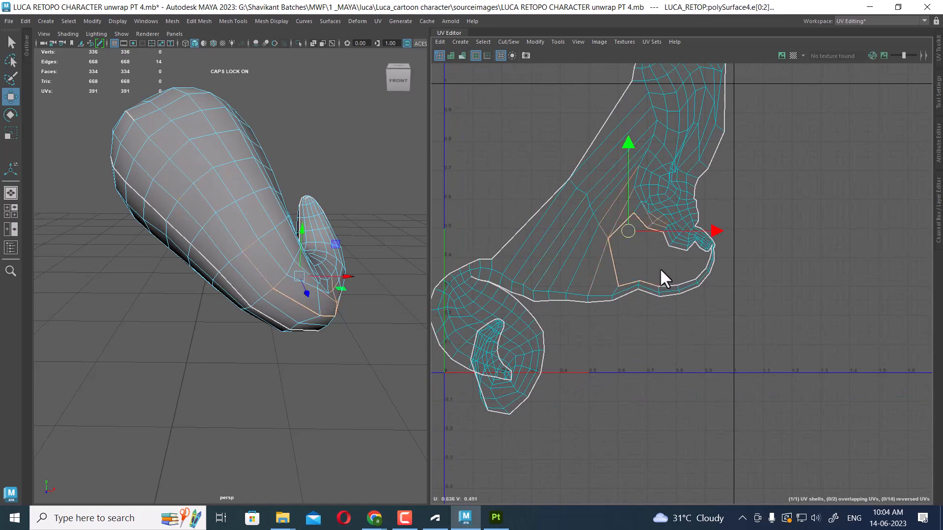
{"action": "key", "text": "shift+s"}
{"action": "right_click_drag", "start_coordinate": [659, 267], "coordinate": [643, 173], "text": "alt"}
Select the whole curl shell and unfold it
{"action": "right_click_drag", "start_coordinate": [679, 218], "coordinate": [689, 122], "text": "alt"}
{"action": "left_click_drag", "start_coordinate": [827, 109], "coordinate": [533, 409]}
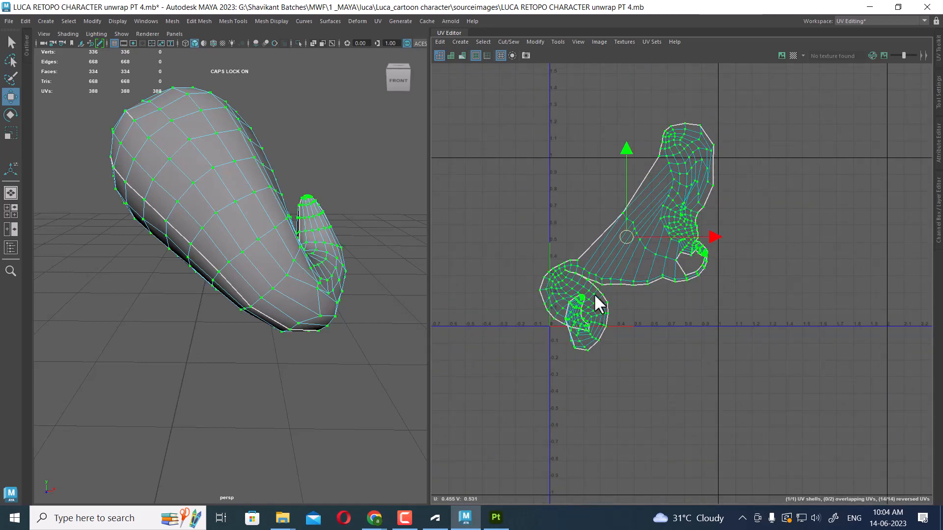
{"action": "right_click_drag", "start_coordinate": [702, 187], "coordinate": [474, 199], "text": "shift"}
{"action": "right_click_drag", "start_coordinate": [631, 229], "coordinate": [660, 291], "text": "alt"}
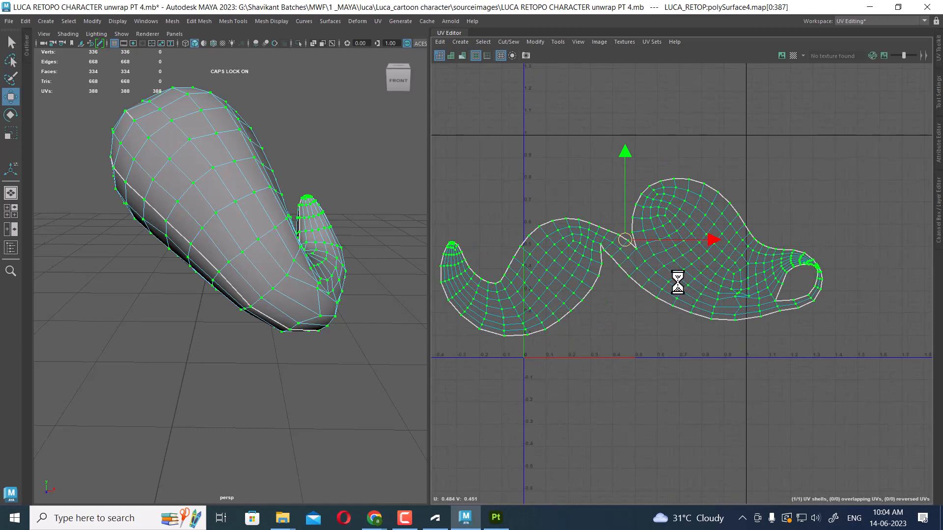
{"action": "right_click_drag", "start_coordinate": [635, 174], "coordinate": [636, 173]}
{"action": "left_click_drag", "start_coordinate": [660, 274], "coordinate": [605, 345]}
Sew the open edges along the lower border of the curl's shell
{"action": "left_click_drag", "start_coordinate": [229, 286], "coordinate": [212, 276], "text": "alt"}
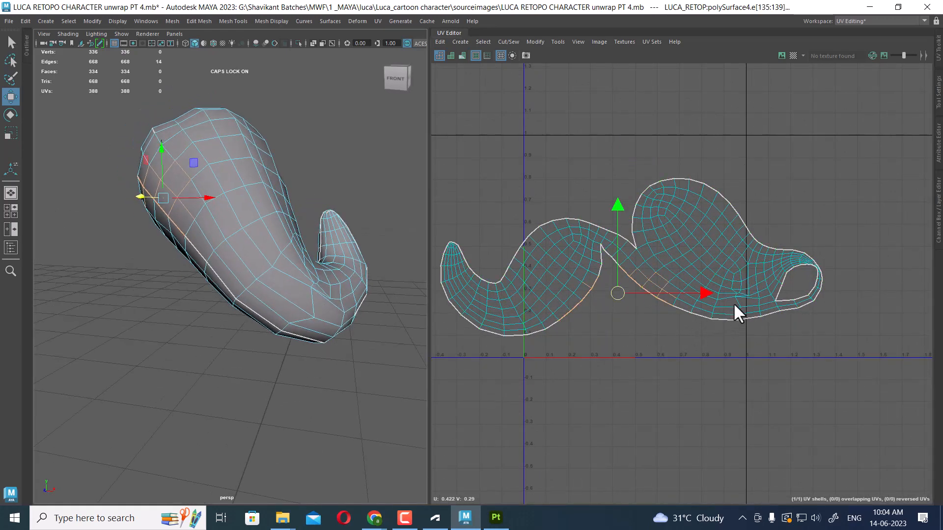
{"action": "left_click_drag", "start_coordinate": [733, 303], "coordinate": [724, 396], "text": "shift"}
{"action": "right_click_drag", "start_coordinate": [715, 365], "coordinate": [715, 319], "text": "shift"}
{"action": "left_click_drag", "start_coordinate": [735, 306], "coordinate": [752, 376]}
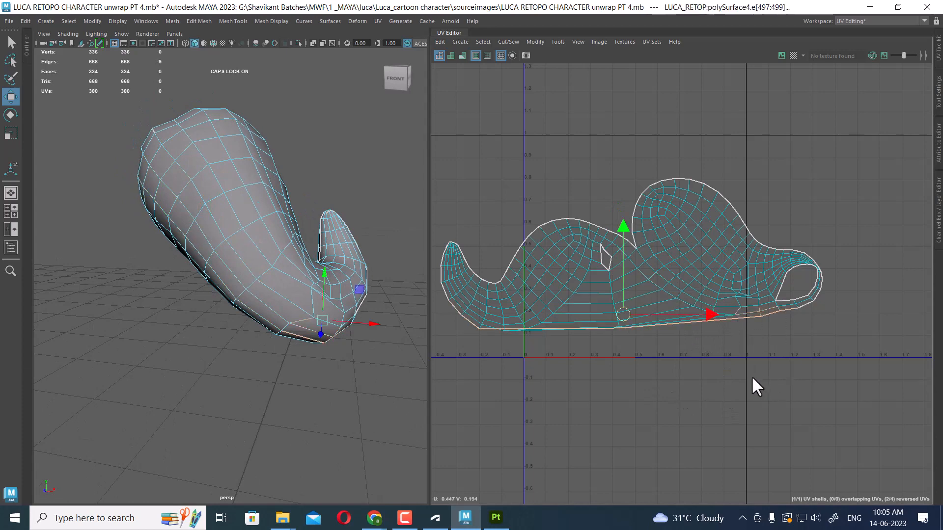
{"action": "right_click_drag", "start_coordinate": [751, 376], "coordinate": [747, 334], "text": "shift"}
{"action": "left_click_drag", "start_coordinate": [611, 275], "coordinate": [614, 278]}
{"action": "right_click_drag", "start_coordinate": [614, 278], "coordinate": [614, 165], "text": "shift"}
{"action": "scroll", "coordinate": [611, 193], "scroll_direction": "down", "scroll_amount": 2}
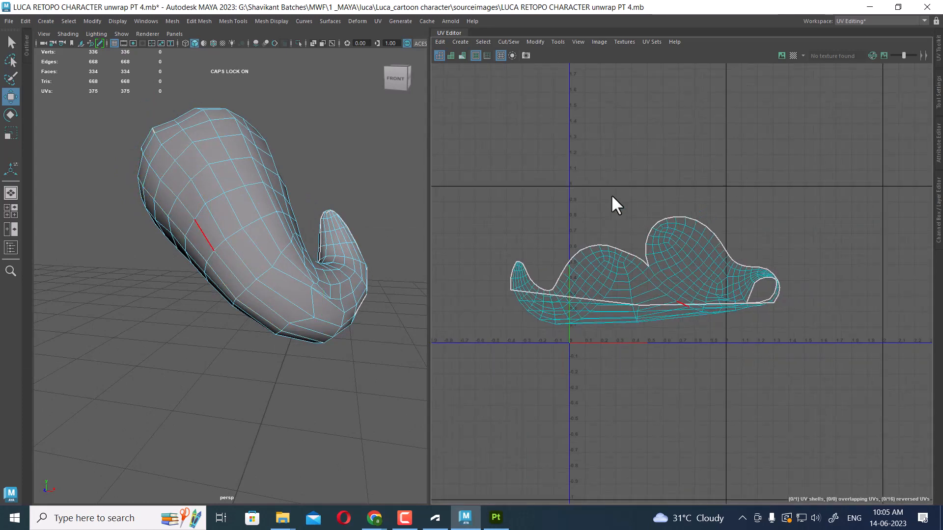
Select all the shell's UVs and unfold it again
{"action": "right_click_drag", "start_coordinate": [707, 194], "coordinate": [804, 195]}
{"action": "left_click_drag", "start_coordinate": [824, 207], "coordinate": [497, 349]}
{"action": "right_click_drag", "start_coordinate": [720, 205], "coordinate": [504, 205], "text": "shift"}
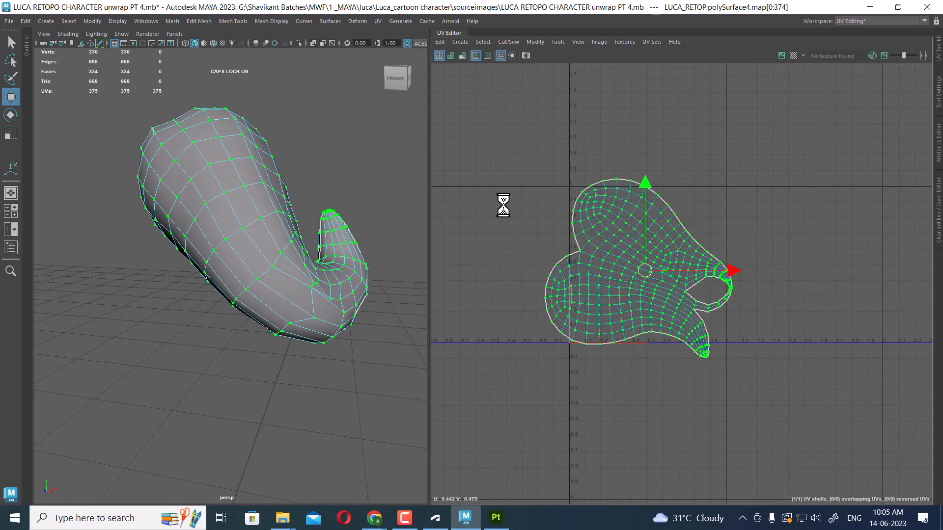
Sew the open edges in the notch near the top of the shell
{"action": "right_click_drag", "start_coordinate": [578, 248], "coordinate": [820, 405], "text": "alt"}
{"action": "middle_click_drag", "start_coordinate": [779, 380], "coordinate": [703, 254], "text": "alt"}
{"action": "right_click_drag", "start_coordinate": [704, 254], "coordinate": [721, 277], "text": "alt"}
{"action": "right_click_drag", "start_coordinate": [720, 277], "coordinate": [717, 163]}
{"action": "left_click_drag", "start_coordinate": [705, 211], "coordinate": [638, 275]}
{"action": "right_click_drag", "start_coordinate": [694, 272], "coordinate": [713, 233], "text": "shift"}
{"action": "middle_click_drag", "start_coordinate": [713, 232], "coordinate": [649, 228], "text": "alt"}
{"action": "left_click_drag", "start_coordinate": [645, 210], "coordinate": [686, 266]}
{"action": "right_click_drag", "start_coordinate": [664, 262], "coordinate": [624, 246], "text": "shift"}
{"action": "right_click_drag", "start_coordinate": [638, 222], "coordinate": [704, 315], "text": "alt"}
{"action": "middle_click_drag", "start_coordinate": [700, 206], "coordinate": [706, 317], "text": "alt"}
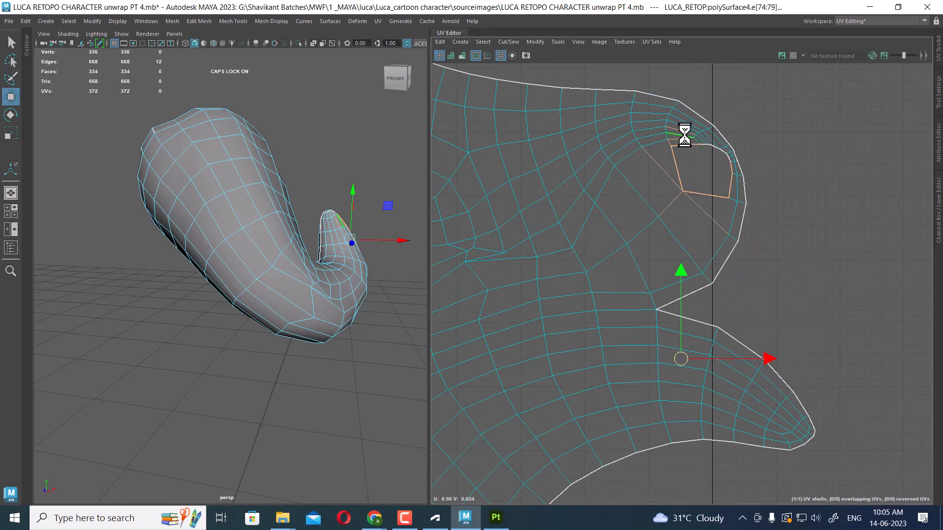
Sew the remaining open edges around the small hole in the shell
{"action": "left_click_drag", "start_coordinate": [684, 134], "coordinate": [709, 168]}
{"action": "right_click_drag", "start_coordinate": [707, 168], "coordinate": [716, 237], "text": "alt"}
{"action": "middle_click_drag", "start_coordinate": [716, 238], "coordinate": [692, 280], "text": "alt"}
{"action": "right_click_drag", "start_coordinate": [689, 194], "coordinate": [710, 218], "text": "alt"}
{"action": "left_click_drag", "start_coordinate": [632, 233], "coordinate": [671, 306], "text": "shift"}
{"action": "key", "text": "shift+s"}
{"action": "right_click_drag", "start_coordinate": [659, 348], "coordinate": [526, 133], "text": "alt"}
{"action": "middle_click_drag", "start_coordinate": [647, 344], "coordinate": [669, 240], "text": "alt"}
{"action": "left_click_drag", "start_coordinate": [719, 235], "coordinate": [657, 305]}
{"action": "key", "text": "ctrl+u"}
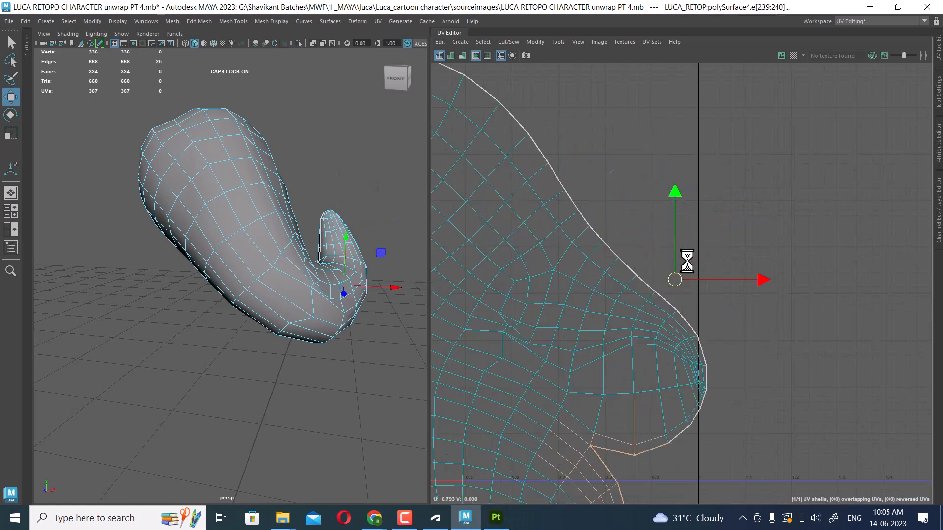
Sew the last open edges on the shell and unfold it
{"action": "middle_click_drag", "start_coordinate": [669, 345], "coordinate": [738, 131], "text": "alt"}
{"action": "key", "text": "shift+s"}
{"action": "left_click_drag", "start_coordinate": [732, 251], "coordinate": [693, 290]}
{"action": "right_click_drag", "start_coordinate": [693, 266], "coordinate": [674, 193], "text": "shift"}
{"action": "middle_click_drag", "start_coordinate": [718, 268], "coordinate": [682, 210], "text": "alt"}
{"action": "left_click_drag", "start_coordinate": [701, 207], "coordinate": [670, 256]}
{"action": "right_click_drag", "start_coordinate": [668, 254], "coordinate": [535, 94], "text": "shift"}
{"action": "right_click_drag", "start_coordinate": [587, 146], "coordinate": [614, 148]}
{"action": "left_click_drag", "start_coordinate": [566, 138], "coordinate": [687, 265]}
{"action": "right_click_drag", "start_coordinate": [648, 190], "coordinate": [697, 204], "text": "ctrl"}
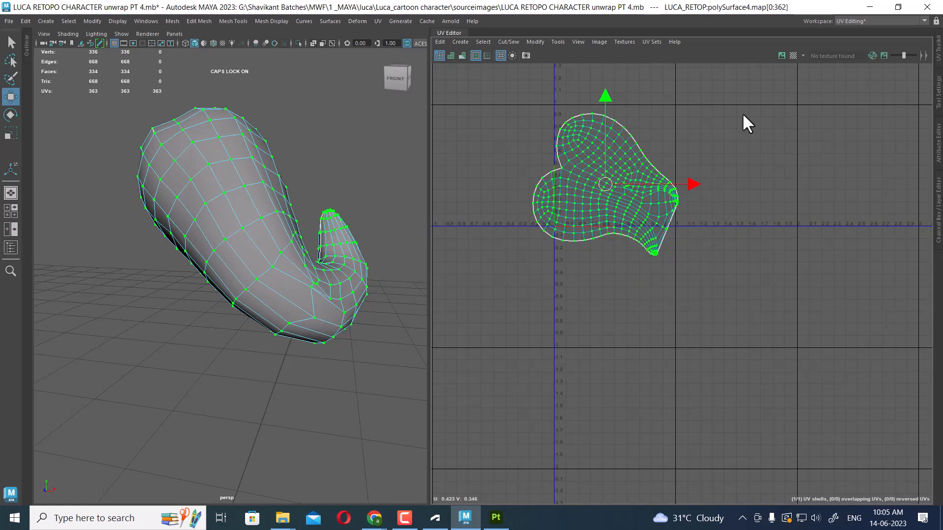
Return to object mode and show the whole hair again
{"action": "right_click_drag", "start_coordinate": [742, 113], "coordinate": [315, 140], "text": "shift"}
{"action": "right_click_drag", "start_coordinate": [627, 187], "coordinate": [791, 335], "text": "alt"}
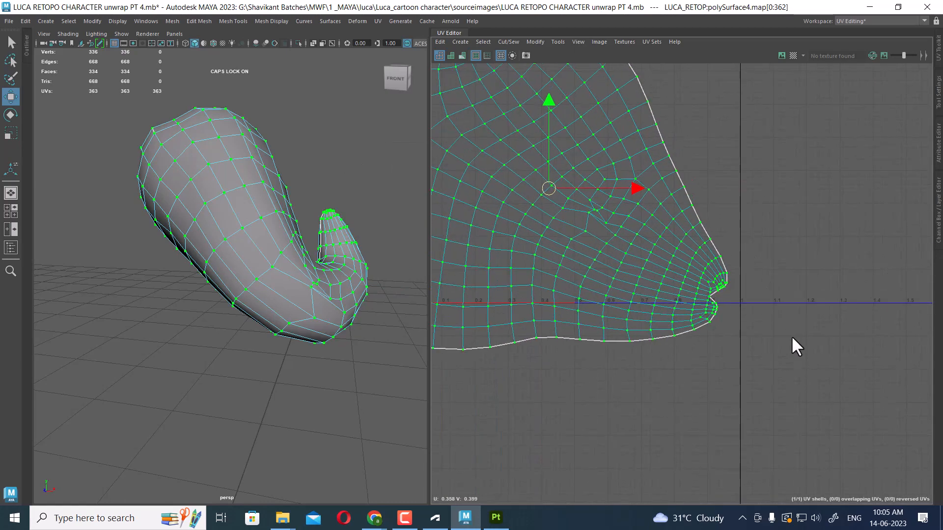
{"action": "key", "text": "F8"}
{"action": "left_click", "coordinate": [381, 147]}
{"action": "left_click_drag", "start_coordinate": [381, 147], "coordinate": [270, 219], "text": "alt"}
{"action": "scroll", "coordinate": [270, 219], "scroll_direction": "down", "scroll_amount": 5}
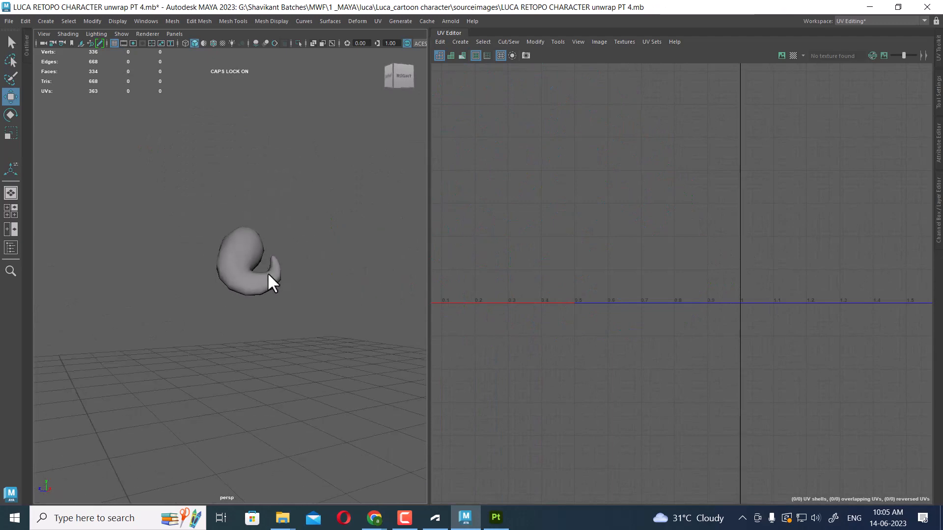
{"action": "left_click", "coordinate": [270, 278]}
{"action": "key", "text": "ctrl+1"}
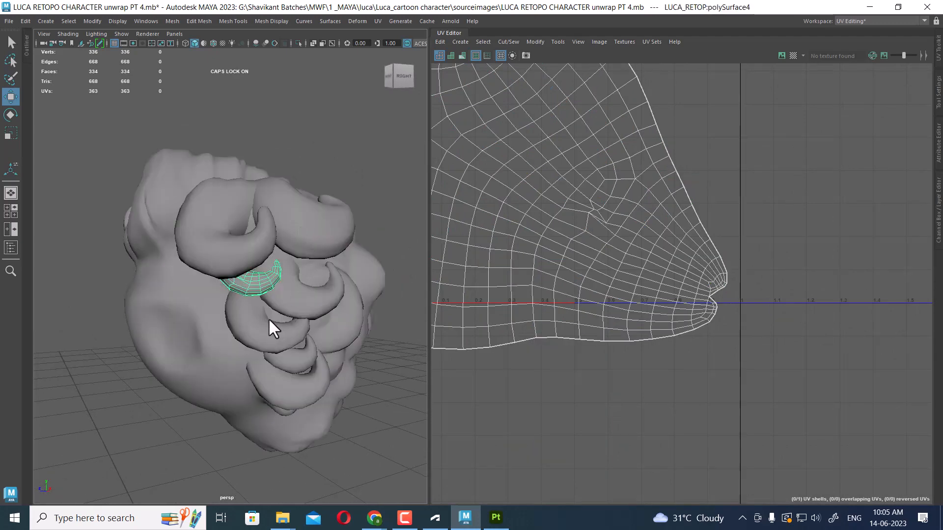
Select the next curl piece and apply an Automatic UV projection
{"action": "left_click", "coordinate": [298, 296]}
{"action": "scroll", "coordinate": [699, 237], "scroll_direction": "down", "scroll_amount": 2}
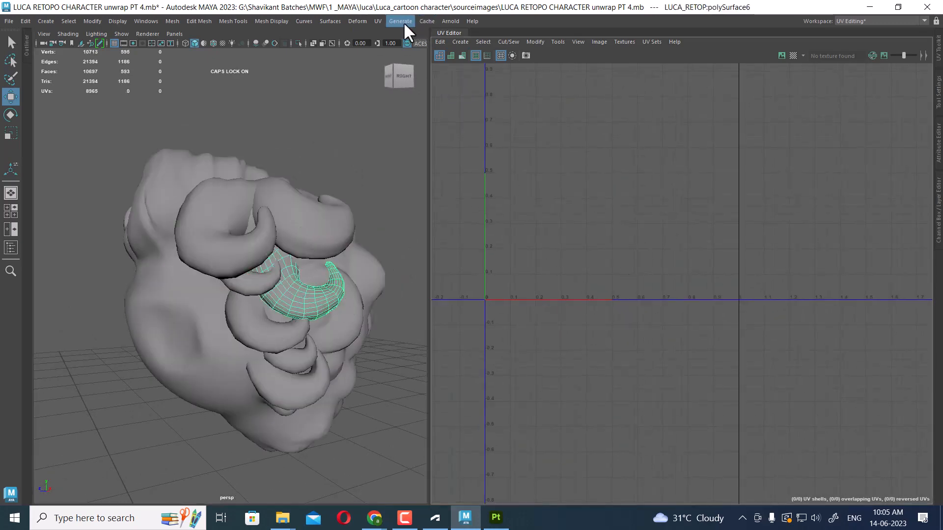
{"action": "left_click", "coordinate": [378, 21]}
{"action": "left_click", "coordinate": [414, 79]}
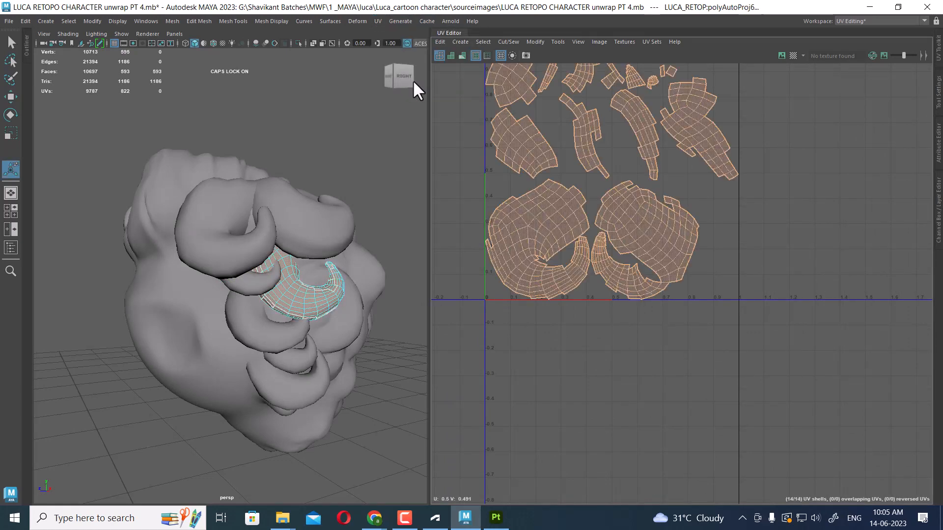
Isolate the newly mapped curl piece by hiding all other objects
{"action": "left_click_drag", "start_coordinate": [322, 289], "coordinate": [328, 297], "text": "alt"}
{"action": "scroll", "coordinate": [328, 298], "scroll_direction": "up", "scroll_amount": 3}
{"action": "right_click_drag", "start_coordinate": [328, 298], "coordinate": [432, 131]}
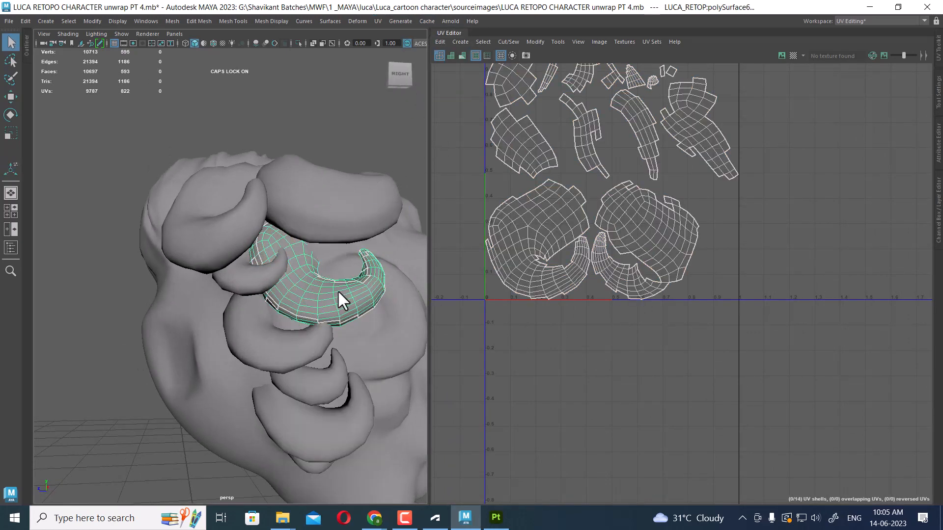
{"action": "key", "text": "alt+h"}
Select edge loops on the curl piece and cut and sew its UVs into two shells
{"action": "left_click_drag", "start_coordinate": [337, 291], "coordinate": [247, 256], "text": "alt"}
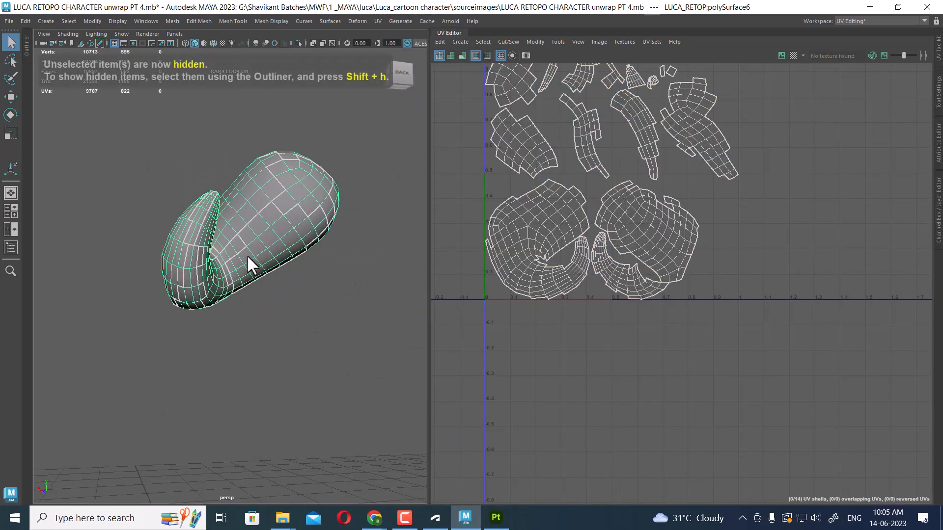
{"action": "scroll", "coordinate": [270, 266], "scroll_direction": "up", "scroll_amount": 3}
{"action": "right_click_drag", "start_coordinate": [296, 277], "coordinate": [323, 205]}
{"action": "mouse_move", "coordinate": [323, 205]}
{"action": "left_mouse_down", "text": "alt"}
{"action": "mouse_move", "coordinate": [253, 273]}
{"action": "mouse_move", "coordinate": [333, 273]}
{"action": "mouse_move", "coordinate": [374, 231]}
{"action": "mouse_move", "coordinate": [379, 202]}
{"action": "mouse_move", "coordinate": [316, 235]}
{"action": "mouse_move", "coordinate": [256, 285]}
{"action": "mouse_move", "coordinate": [164, 330]}
{"action": "mouse_move", "coordinate": [275, 288]}
{"action": "mouse_move", "coordinate": [364, 286]}
{"action": "mouse_move", "coordinate": [391, 270]}
{"action": "mouse_move", "coordinate": [285, 279]}
{"action": "mouse_move", "coordinate": [320, 311]}
{"action": "mouse_move", "coordinate": [299, 287]}
{"action": "mouse_move", "coordinate": [366, 263]}
{"action": "mouse_move", "coordinate": [289, 290]}
{"action": "left_mouse_up", "text": "alt"}
{"action": "double_click", "coordinate": [193, 273]}
{"action": "double_click", "coordinate": [342, 298], "text": "shift"}
{"action": "scroll", "coordinate": [288, 287], "scroll_direction": "up", "scroll_amount": 2}
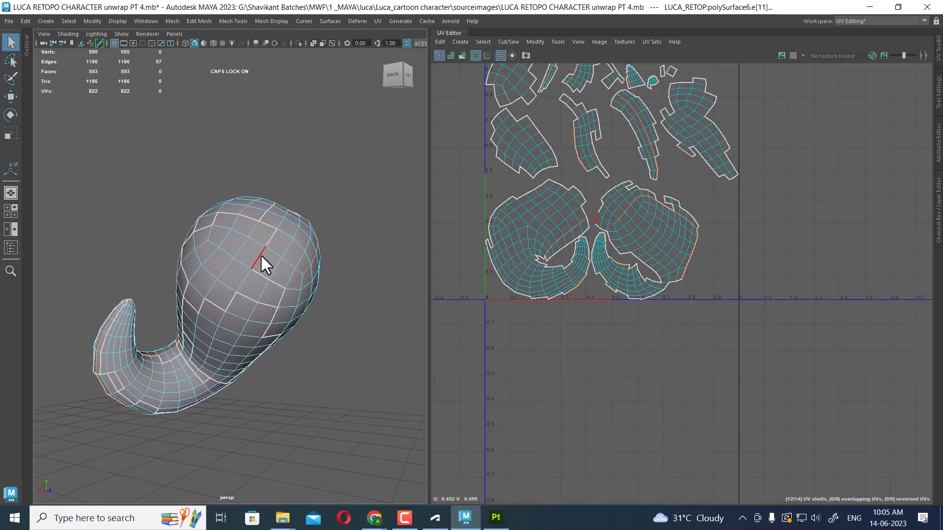
{"action": "double_click", "coordinate": [299, 269], "text": "shift"}
{"action": "left_click_drag", "start_coordinate": [267, 235], "coordinate": [248, 251], "text": "alt"}
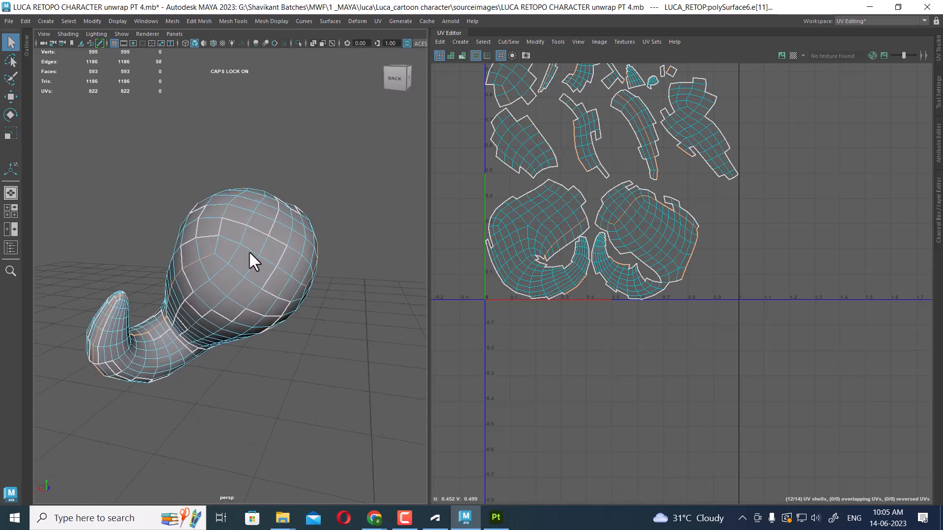
{"action": "left_click", "coordinate": [217, 244], "text": "shift"}
{"action": "right_click_drag", "start_coordinate": [844, 202], "coordinate": [772, 118], "text": "shift"}
{"action": "key", "text": "w"}
{"action": "scroll", "coordinate": [732, 271], "scroll_direction": "down", "scroll_amount": 5}
{"action": "right_click", "coordinate": [769, 209]}
{"action": "left_click_drag", "start_coordinate": [818, 120], "coordinate": [493, 389], "text": "shift"}
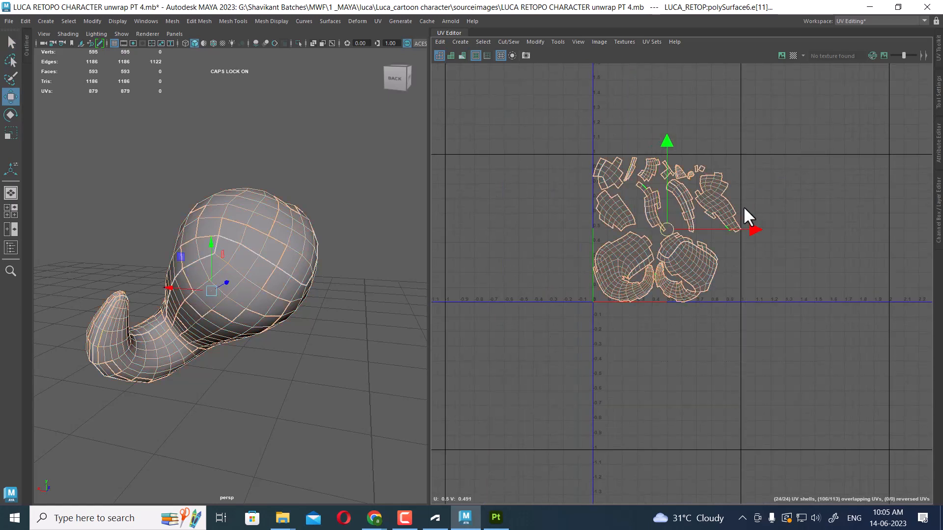
{"action": "right_click_drag", "start_coordinate": [744, 203], "coordinate": [465, 346], "text": "shift"}
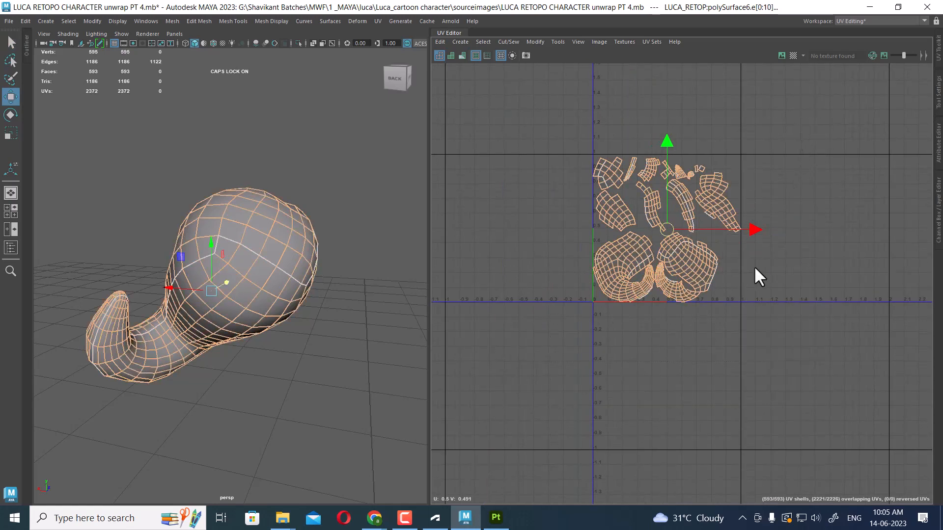
{"action": "right_click_drag", "start_coordinate": [755, 269], "coordinate": [731, 137], "text": "shift"}
{"action": "right_click_drag", "start_coordinate": [694, 202], "coordinate": [737, 206]}
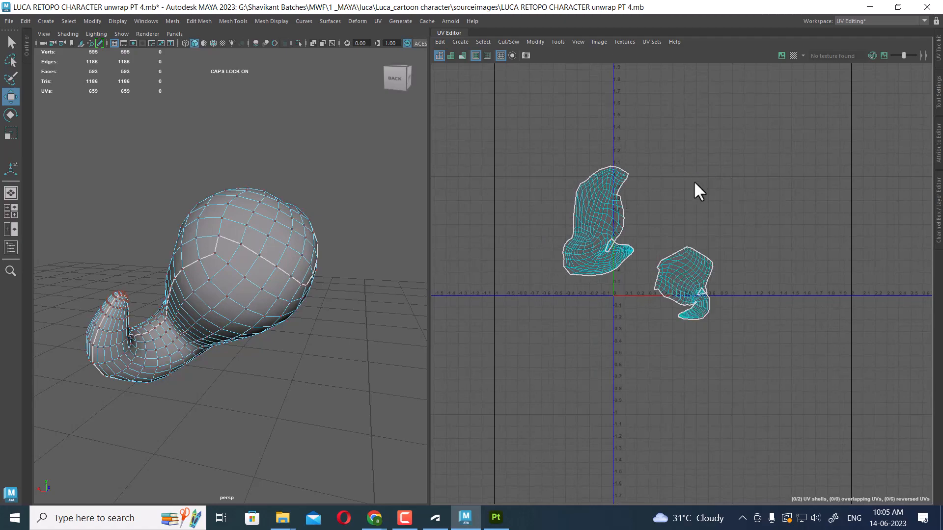
Sew the two shells of the curl along their shared edge into one shell
{"action": "scroll", "coordinate": [693, 181], "scroll_direction": "up", "scroll_amount": 4}
{"action": "middle_click_drag", "start_coordinate": [677, 187], "coordinate": [788, 206], "text": "alt"}
{"action": "left_click_drag", "start_coordinate": [222, 350], "coordinate": [235, 330], "text": "alt"}
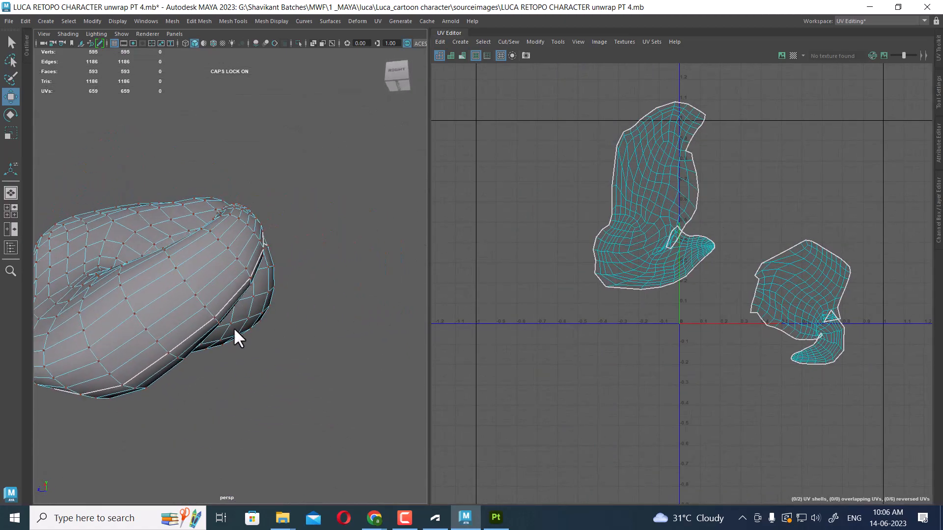
{"action": "left_click", "coordinate": [186, 344]}
{"action": "scroll", "coordinate": [730, 334], "scroll_direction": "up", "scroll_amount": 3}
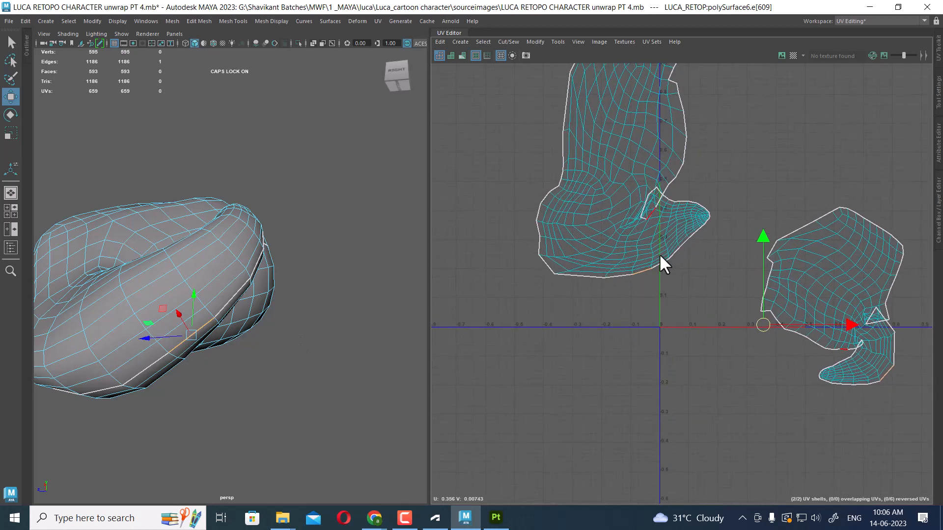
{"action": "left_click_drag", "start_coordinate": [659, 253], "coordinate": [605, 321]}
{"action": "right_click_drag", "start_coordinate": [642, 293], "coordinate": [642, 219], "text": "shift"}
{"action": "right_click_drag", "start_coordinate": [680, 263], "coordinate": [596, 168], "text": "alt"}
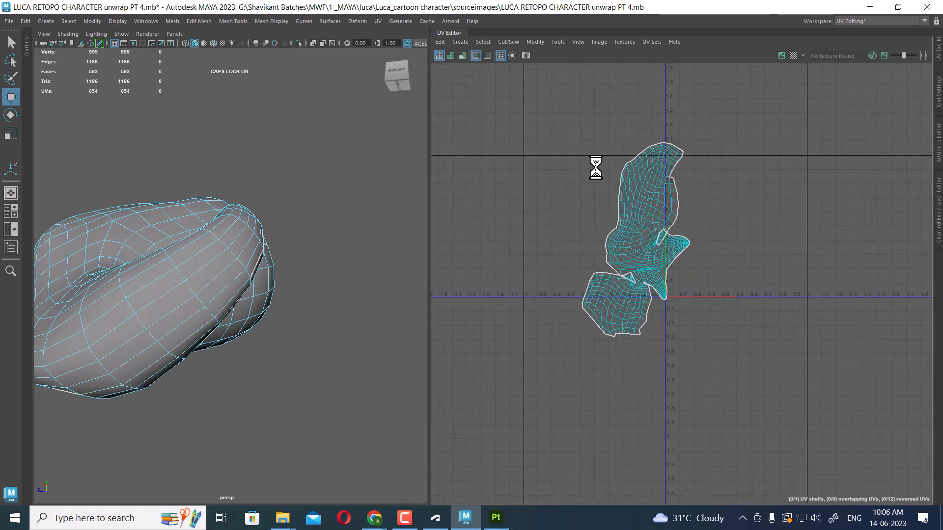
Select the whole shell and unfold it
{"action": "left_click_drag", "start_coordinate": [786, 133], "coordinate": [557, 365]}
{"action": "right_click_drag", "start_coordinate": [776, 173], "coordinate": [451, 186], "text": "shift"}
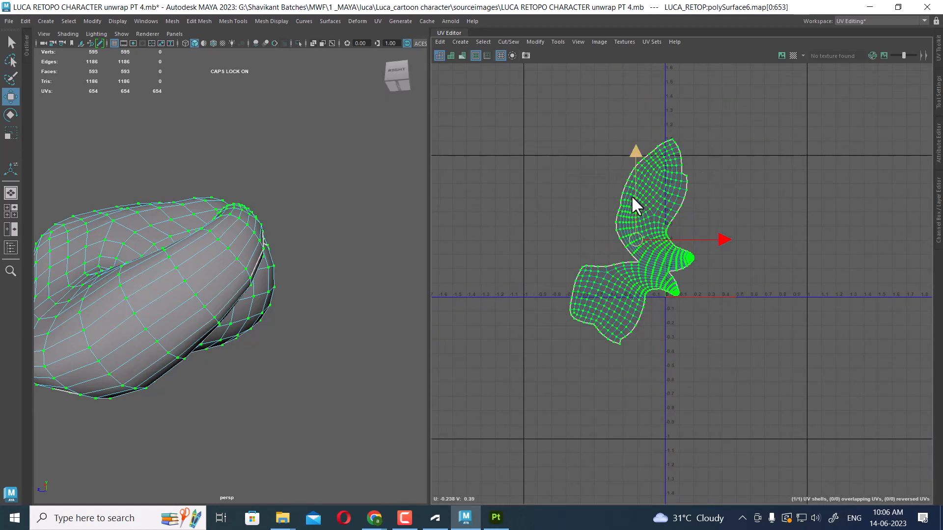
Sew the remaining open cut edges inside the curl's shell and frame it
{"action": "right_click_drag", "start_coordinate": [632, 239], "coordinate": [727, 320], "text": "alt"}
{"action": "right_click_drag", "start_coordinate": [630, 297], "coordinate": [624, 238]}
{"action": "left_click_drag", "start_coordinate": [606, 255], "coordinate": [706, 367]}
{"action": "key", "text": "shift+s"}
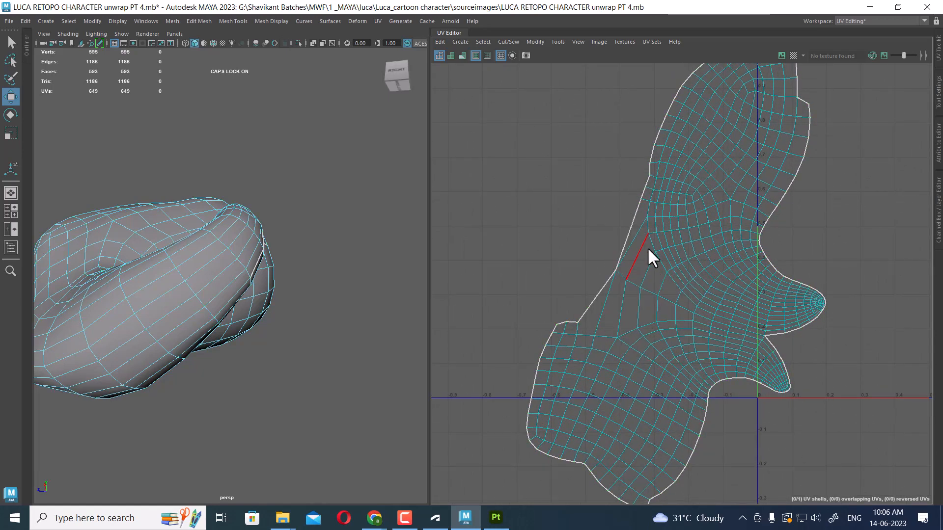
{"action": "left_click_drag", "start_coordinate": [584, 242], "coordinate": [643, 296]}
{"action": "key", "text": "shift+s"}
{"action": "left_click_drag", "start_coordinate": [577, 250], "coordinate": [653, 301]}
{"action": "key", "text": "shift+s"}
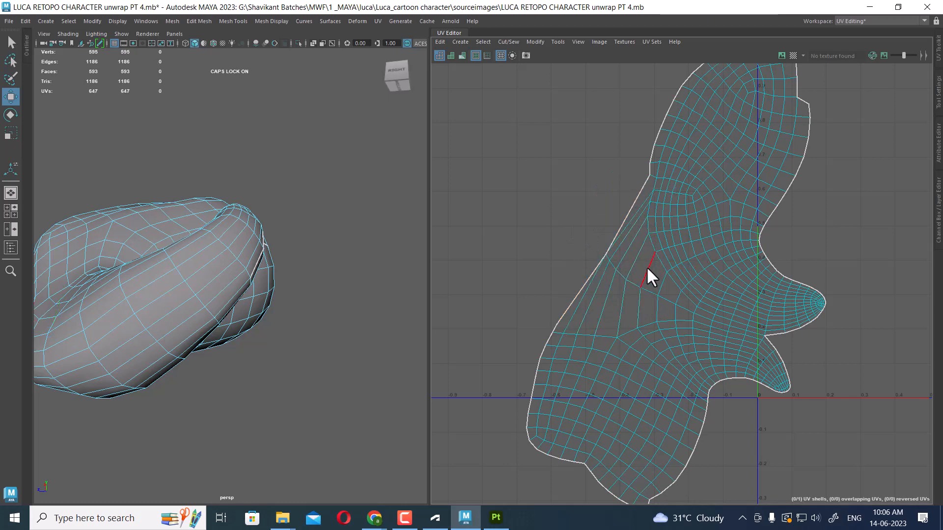
{"action": "scroll", "coordinate": [677, 285], "scroll_direction": "down", "scroll_amount": 3}
{"action": "scroll", "coordinate": [678, 287], "scroll_direction": "up", "scroll_amount": 7}
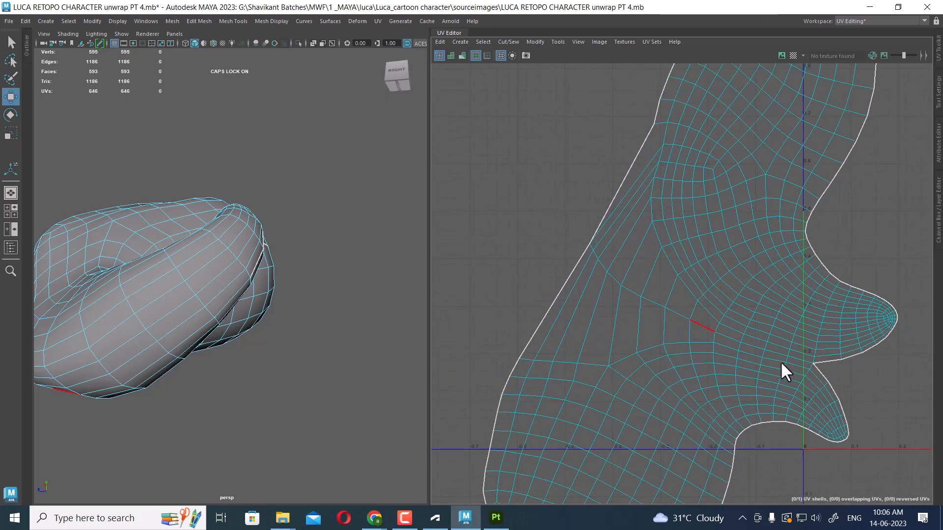
{"action": "middle_click_drag", "start_coordinate": [852, 442], "coordinate": [617, 279], "text": "alt"}
{"action": "left_click_drag", "start_coordinate": [616, 179], "coordinate": [707, 326]}
{"action": "key", "text": "shift+s"}
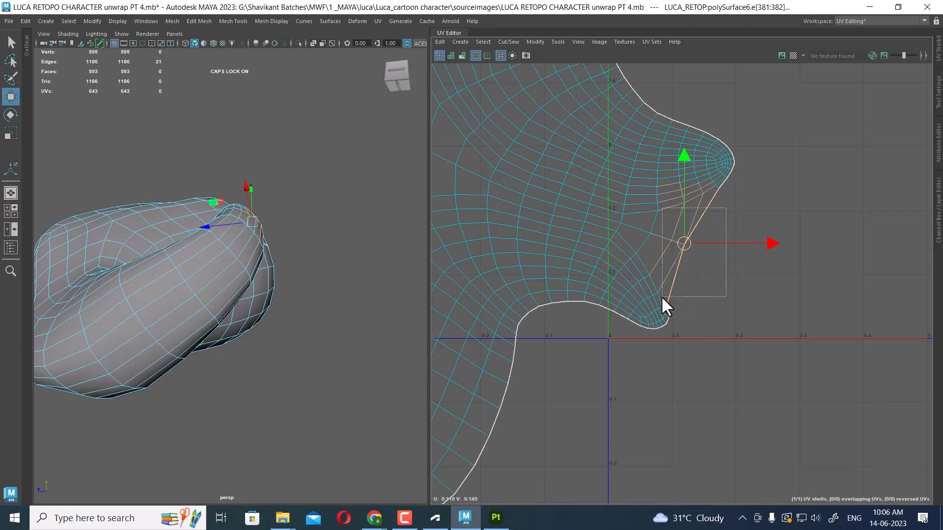
{"action": "key", "text": "shift+s"}
{"action": "key", "text": "f"}
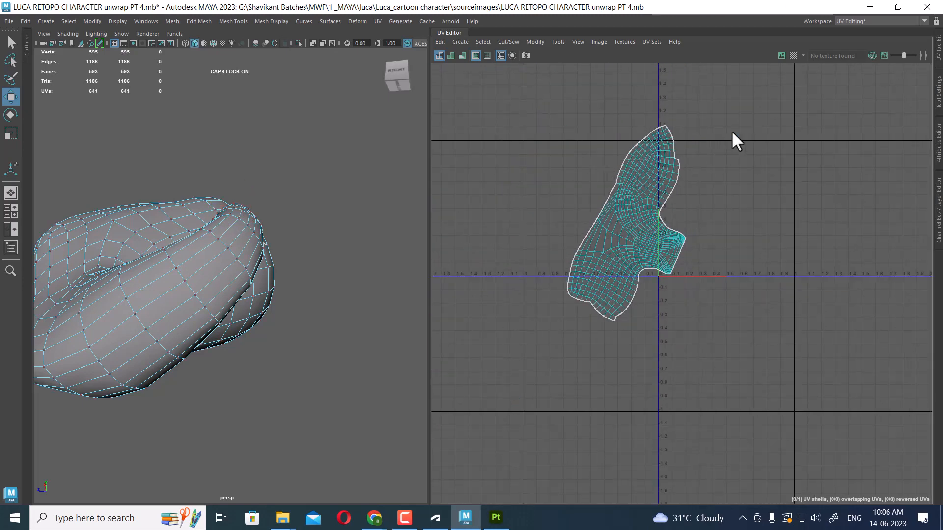
Sew further interior cut edges in the curl's UV shell and select the whole shell
{"action": "left_click_drag", "start_coordinate": [757, 109], "coordinate": [550, 339]}
{"action": "right_click_drag", "start_coordinate": [709, 186], "coordinate": [446, 176], "text": "shift"}
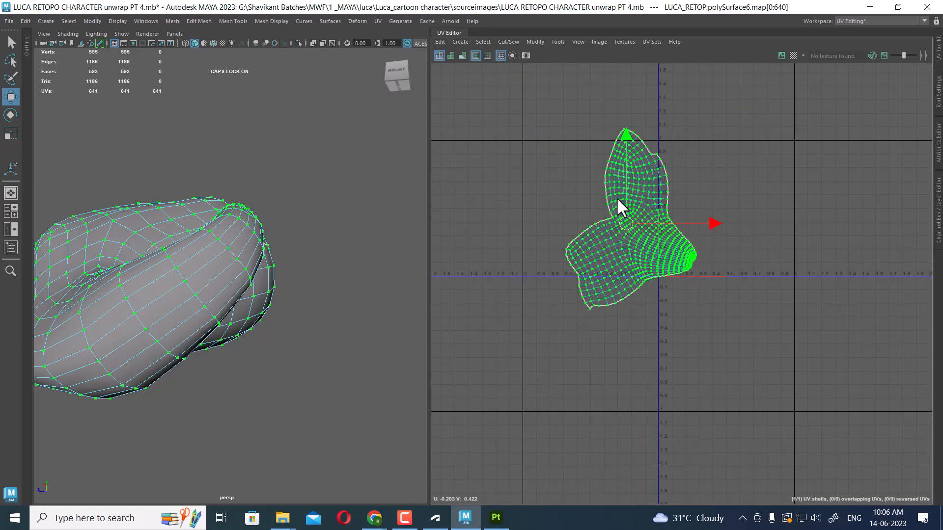
{"action": "scroll", "coordinate": [617, 198], "scroll_direction": "up", "scroll_amount": 3}
{"action": "right_click_drag", "start_coordinate": [667, 254], "coordinate": [664, 196]}
{"action": "left_click_drag", "start_coordinate": [544, 140], "coordinate": [622, 270]}
{"action": "scroll", "coordinate": [611, 270], "scroll_direction": "up", "scroll_amount": 1}
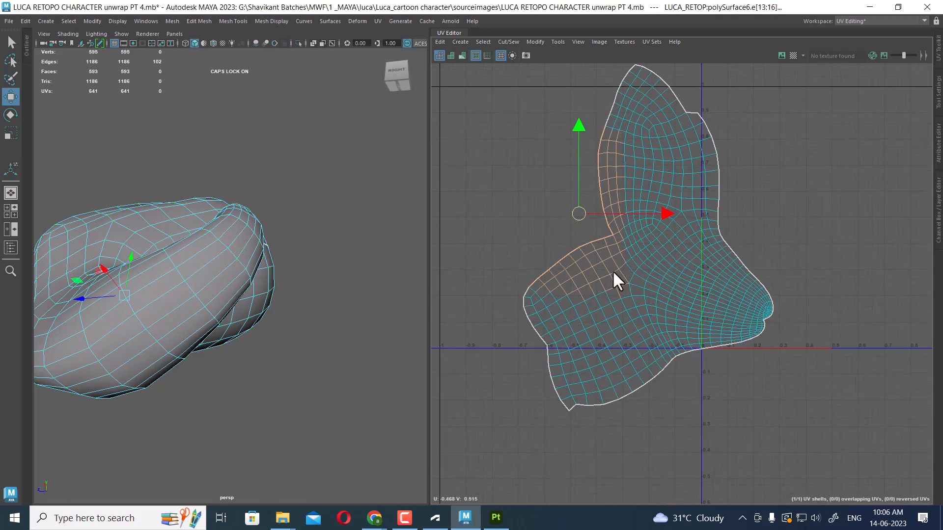
{"action": "key", "text": "shift+s"}
{"action": "left_click_drag", "start_coordinate": [502, 290], "coordinate": [502, 291]}
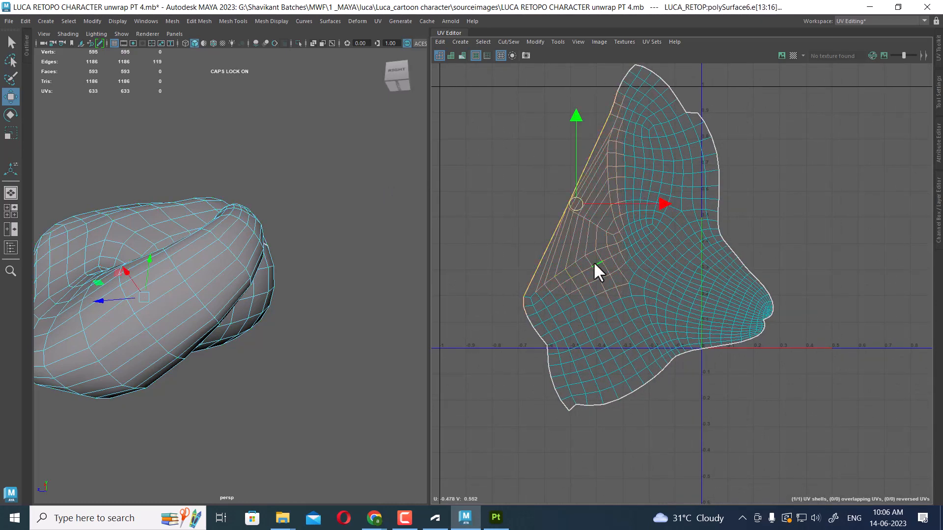
{"action": "key", "text": "shift+s"}
{"action": "scroll", "coordinate": [626, 293], "scroll_direction": "down", "scroll_amount": 2}
{"action": "right_click_drag", "start_coordinate": [612, 250], "coordinate": [701, 237]}
{"action": "left_click_drag", "start_coordinate": [759, 223], "coordinate": [652, 346]}
{"action": "right_click_drag", "start_coordinate": [644, 324], "coordinate": [791, 386], "text": "ctrl"}
{"action": "right_click_drag", "start_coordinate": [830, 219], "coordinate": [421, 204], "text": "shift"}
{"action": "scroll", "coordinate": [632, 262], "scroll_direction": "down", "scroll_amount": 2}
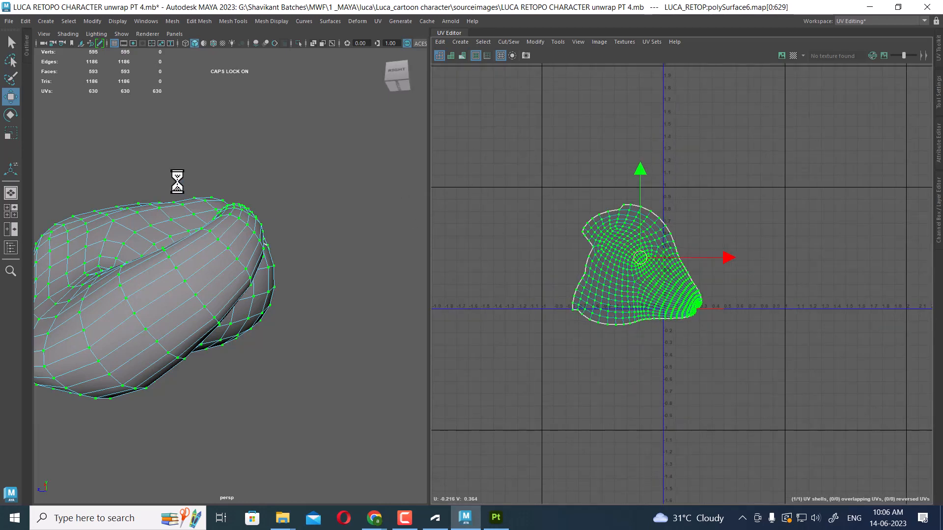
Leave isolation of the finished curl and select the next curl piece on the hair
{"action": "left_click_drag", "start_coordinate": [361, 158], "coordinate": [341, 295], "text": "alt"}
{"action": "scroll", "coordinate": [340, 293], "scroll_direction": "down", "scroll_amount": 5}
{"action": "middle_click_drag", "start_coordinate": [315, 275], "coordinate": [279, 207], "text": "alt"}
{"action": "scroll", "coordinate": [279, 207], "scroll_direction": "up", "scroll_amount": 2}
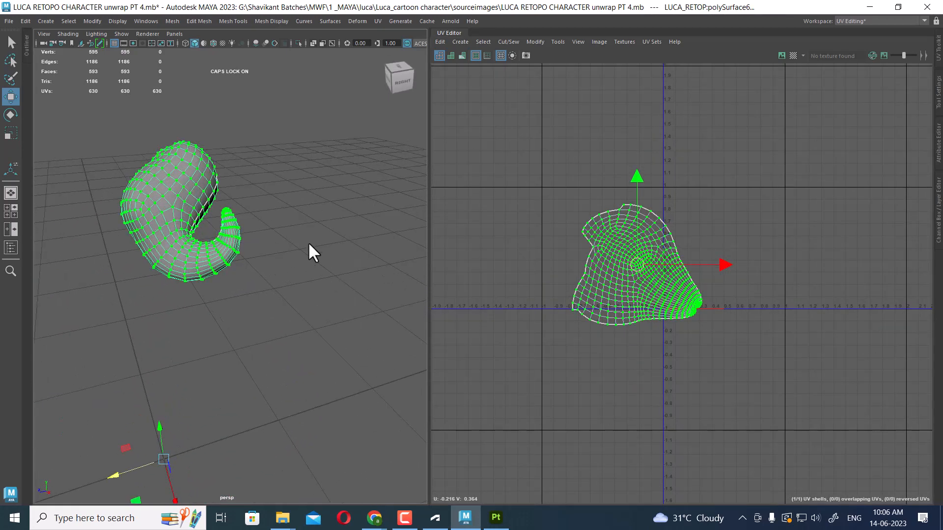
{"action": "left_click", "coordinate": [307, 242]}
{"action": "left_click", "coordinate": [181, 247]}
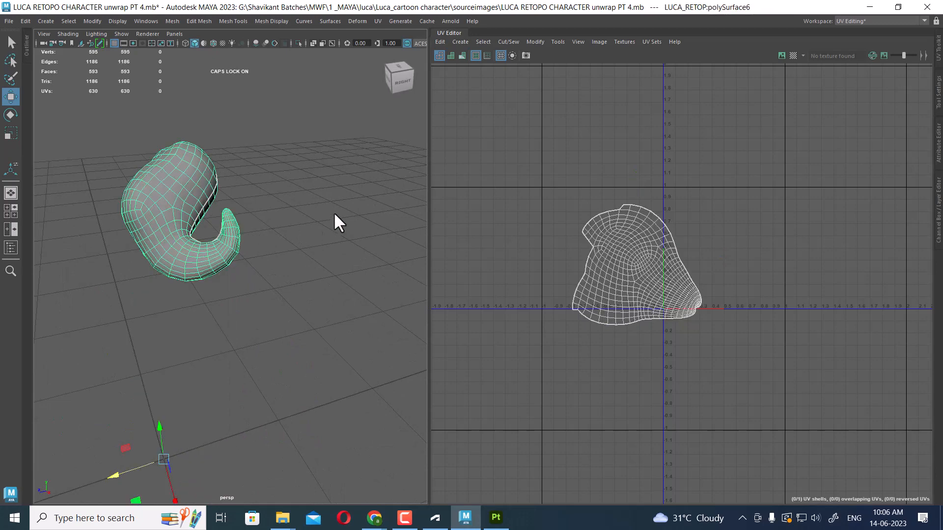
{"action": "key", "text": "ctrl+1"}
{"action": "left_click_drag", "start_coordinate": [189, 291], "coordinate": [169, 257], "text": "alt"}
{"action": "left_click", "coordinate": [135, 233]}
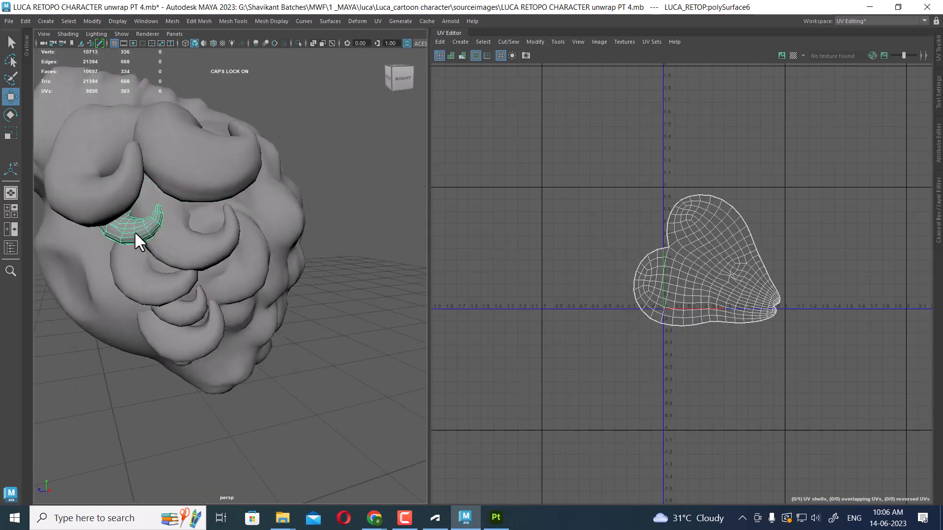
{"action": "left_click", "coordinate": [138, 293]}
Apply Automatic UV mapping to the selected curl piece
{"action": "scroll", "coordinate": [204, 344], "scroll_direction": "up", "scroll_amount": 3}
{"action": "left_click_drag", "start_coordinate": [178, 309], "coordinate": [228, 361], "text": "alt"}
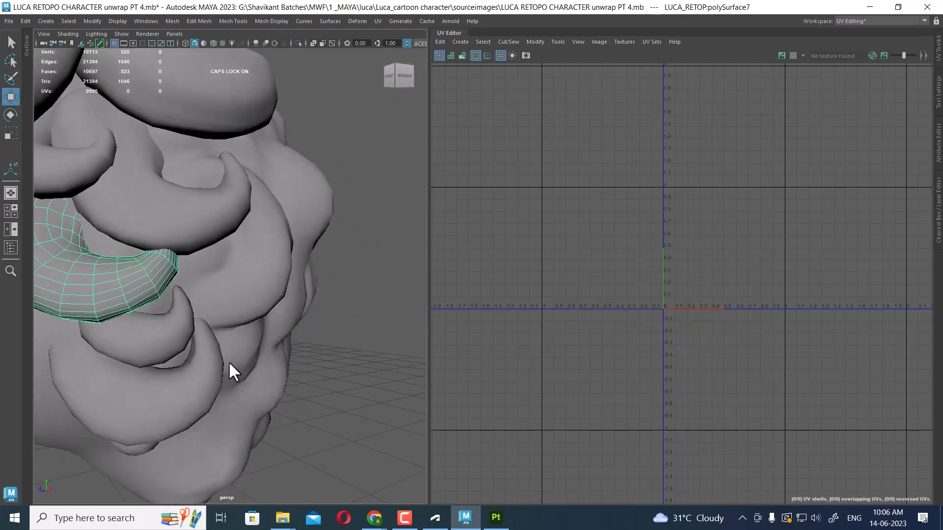
{"action": "left_click", "coordinate": [378, 21]}
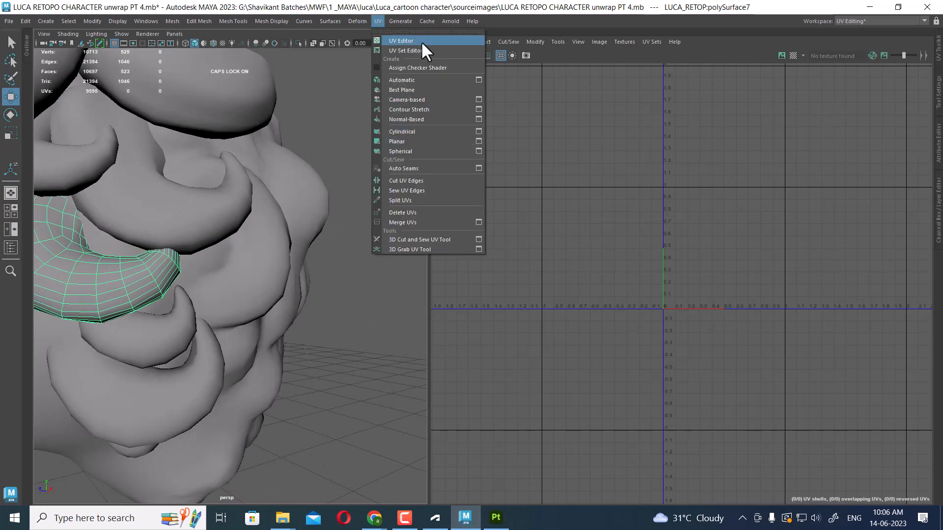
{"action": "left_click", "coordinate": [415, 79]}
Hide all unselected objects so only the new curl piece remains in the viewport
{"action": "right_click_drag", "start_coordinate": [116, 287], "coordinate": [301, 134]}
{"action": "left_click", "coordinate": [302, 134]}
{"action": "left_click", "coordinate": [133, 252]}
{"action": "left_click", "coordinate": [142, 277]}
{"action": "key", "text": "alt+h"}
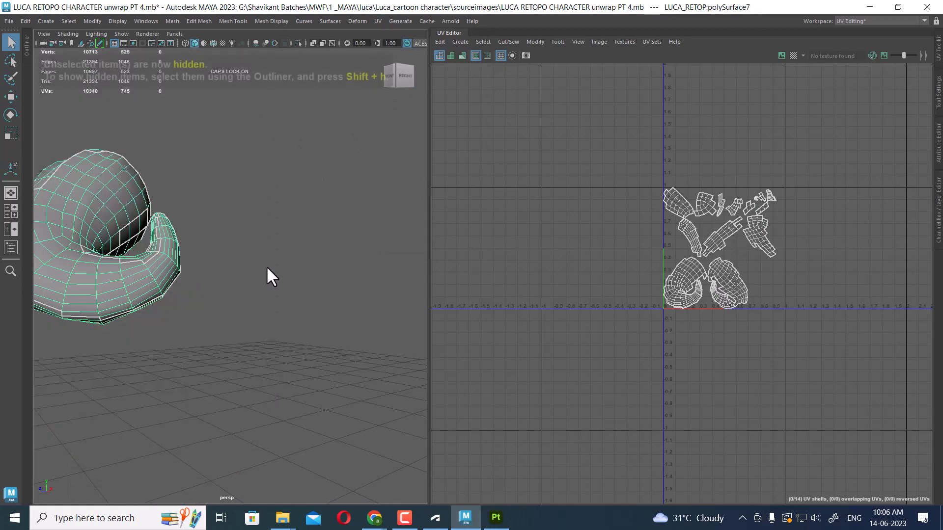
{"action": "left_click_drag", "start_coordinate": [267, 267], "coordinate": [184, 291], "text": "alt"}
{"action": "right_click_drag", "start_coordinate": [159, 171], "coordinate": [159, 170]}
{"action": "left_click_drag", "start_coordinate": [156, 338], "coordinate": [146, 308], "text": "alt"}
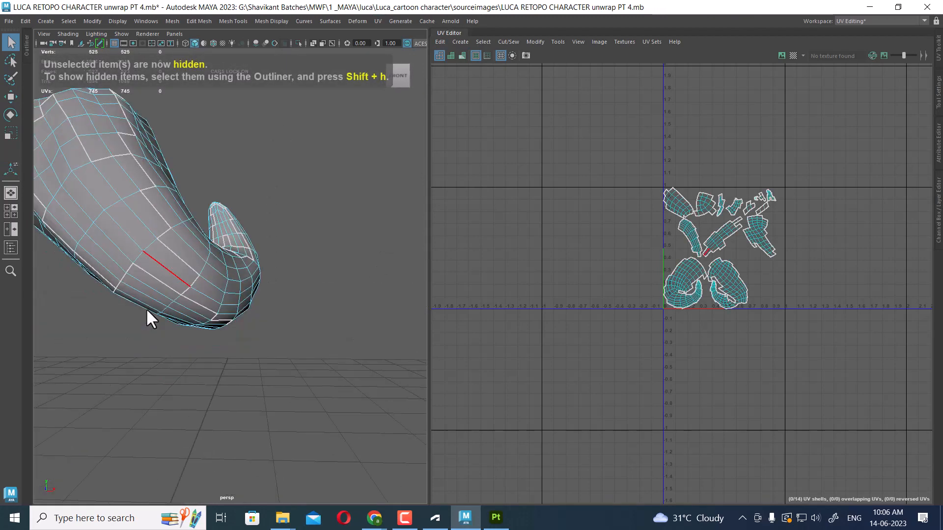
Select edge loops on the new curl and cut and sew its UVs into two shells
{"action": "double_click", "coordinate": [160, 266]}
{"action": "left_click_drag", "start_coordinate": [160, 267], "coordinate": [507, 285], "text": "alt"}
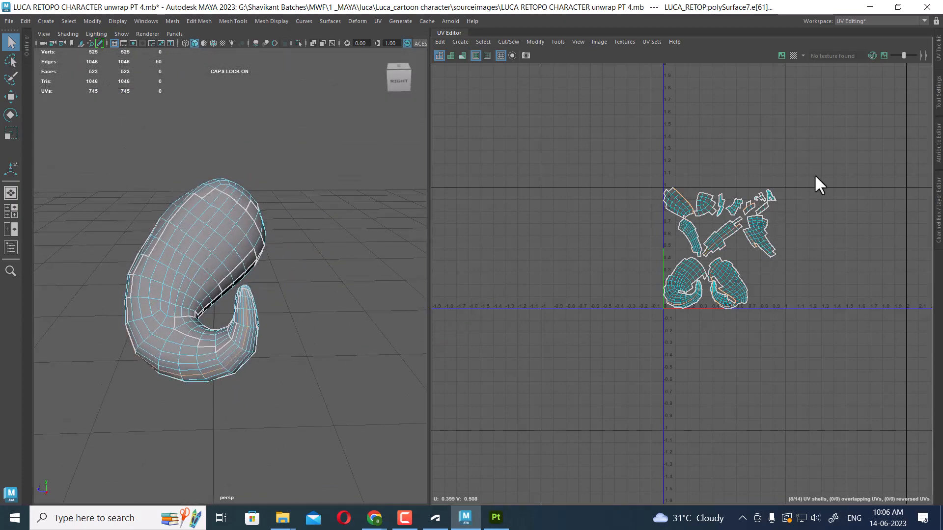
{"action": "right_click_drag", "start_coordinate": [815, 175], "coordinate": [786, 189], "text": "shift"}
{"action": "key", "text": "w"}
{"action": "left_click_drag", "start_coordinate": [697, 309], "coordinate": [654, 328], "text": "shift"}
{"action": "right_click_drag", "start_coordinate": [787, 236], "coordinate": [754, 253], "text": "shift"}
{"action": "right_click_drag", "start_coordinate": [826, 270], "coordinate": [826, 314], "text": "shift"}
{"action": "left_click", "coordinate": [800, 111]}
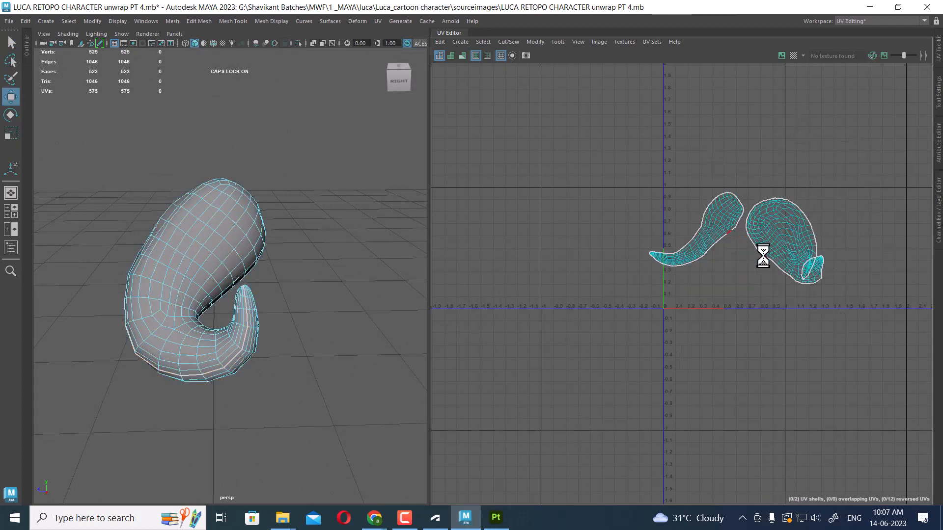
Arrange the two curl shells side by side in the UV editor
{"action": "right_click_drag", "start_coordinate": [764, 255], "coordinate": [832, 258], "text": "alt"}
{"action": "middle_click_drag", "start_coordinate": [832, 259], "coordinate": [642, 261], "text": "alt"}
{"action": "right_click_drag", "start_coordinate": [706, 258], "coordinate": [599, 256], "text": "alt"}
{"action": "left_click_drag", "start_coordinate": [260, 335], "coordinate": [292, 274], "text": "alt"}
{"action": "right_click_drag", "start_coordinate": [613, 248], "coordinate": [663, 251], "text": "alt"}
{"action": "right_click_drag", "start_coordinate": [223, 305], "coordinate": [216, 261]}
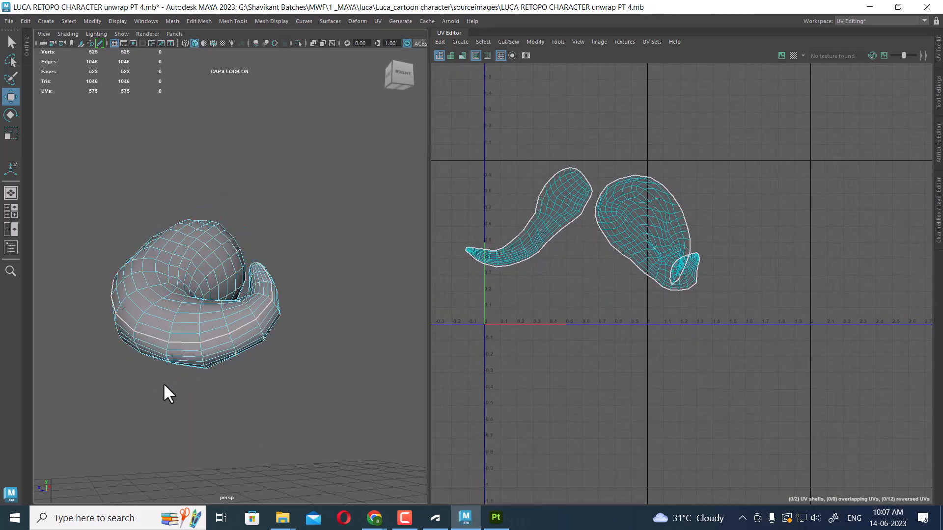
Select the shared edge and sew the two curl shells into one shell
{"action": "left_click", "coordinate": [178, 341]}
{"action": "right_click_drag", "start_coordinate": [641, 310], "coordinate": [693, 314], "text": "alt"}
{"action": "middle_click_drag", "start_coordinate": [601, 329], "coordinate": [658, 353], "text": "alt"}
{"action": "right_click_drag", "start_coordinate": [659, 352], "coordinate": [658, 392], "text": "shift"}
{"action": "left_click", "coordinate": [657, 280]}
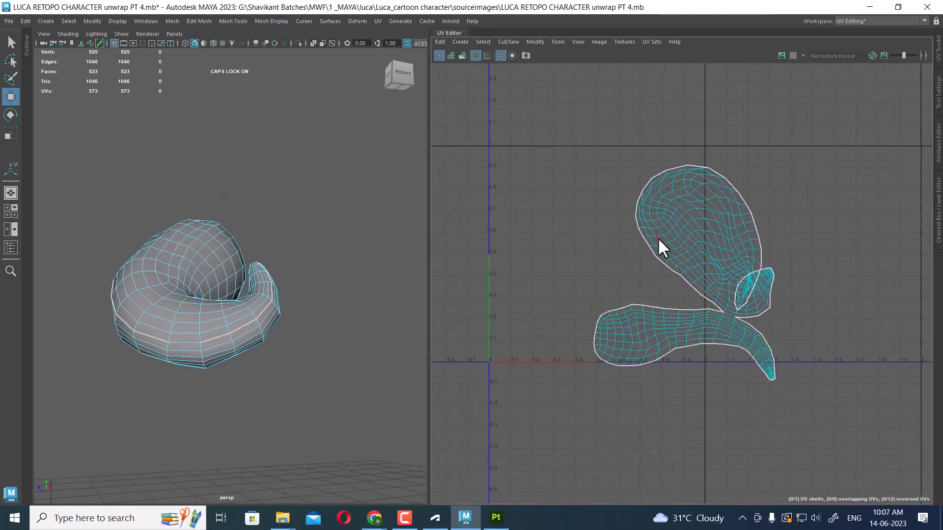
Select interior edges of the curl's shell for sewing
{"action": "right_click_drag", "start_coordinate": [658, 238], "coordinate": [669, 244], "text": "alt"}
{"action": "left_click_drag", "start_coordinate": [640, 330], "coordinate": [621, 338]}
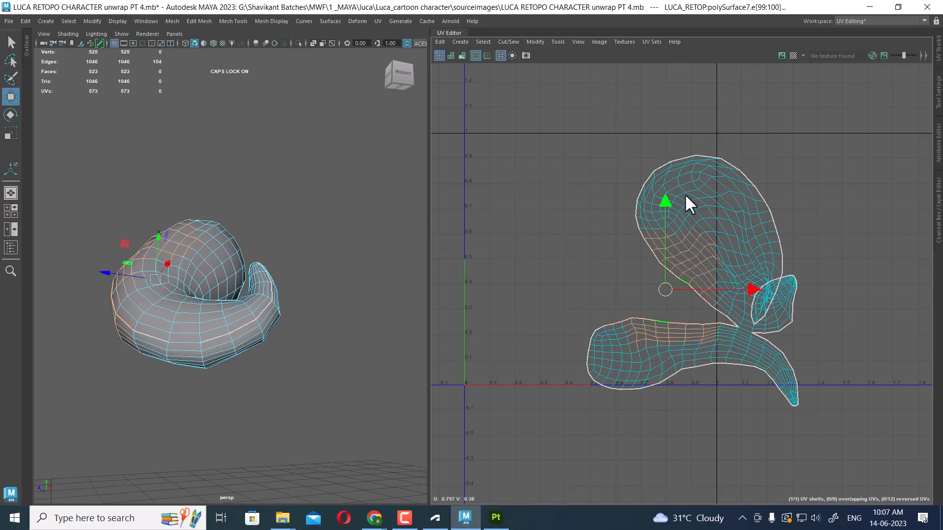
Sew the selected interior edges to close the splits inside the curl's UV shell
{"action": "right_click_drag", "start_coordinate": [684, 194], "coordinate": [688, 248], "text": "shift"}
{"action": "left_click", "coordinate": [689, 248]}
{"action": "middle_click_drag", "start_coordinate": [660, 240], "coordinate": [618, 209], "text": "alt"}
{"action": "right_click_drag", "start_coordinate": [618, 209], "coordinate": [831, 350], "text": "alt"}
{"action": "middle_click_drag", "start_coordinate": [831, 350], "coordinate": [713, 286], "text": "alt"}
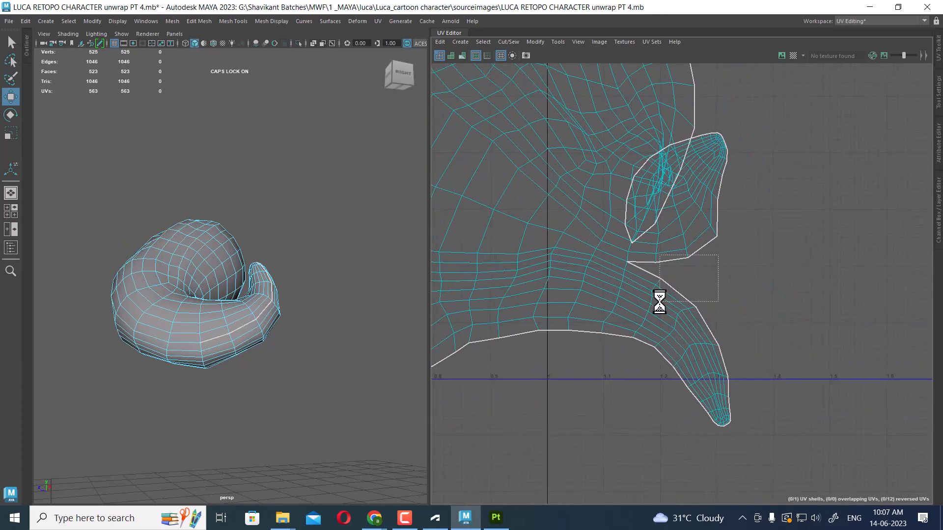
{"action": "right_click_drag", "start_coordinate": [747, 195], "coordinate": [747, 223], "text": "shift"}
{"action": "left_click", "coordinate": [747, 223]}
{"action": "left_click_drag", "start_coordinate": [698, 319], "coordinate": [697, 320]}
{"action": "right_click_drag", "start_coordinate": [740, 255], "coordinate": [740, 282], "text": "shift"}
{"action": "left_click", "coordinate": [740, 282]}
{"action": "right_click_drag", "start_coordinate": [721, 215], "coordinate": [754, 280], "text": "alt"}
{"action": "left_click_drag", "start_coordinate": [771, 344], "coordinate": [719, 436]}
{"action": "right_click_drag", "start_coordinate": [781, 155], "coordinate": [781, 181], "text": "shift"}
{"action": "right_click_drag", "start_coordinate": [781, 182], "coordinate": [608, 168], "text": "alt"}
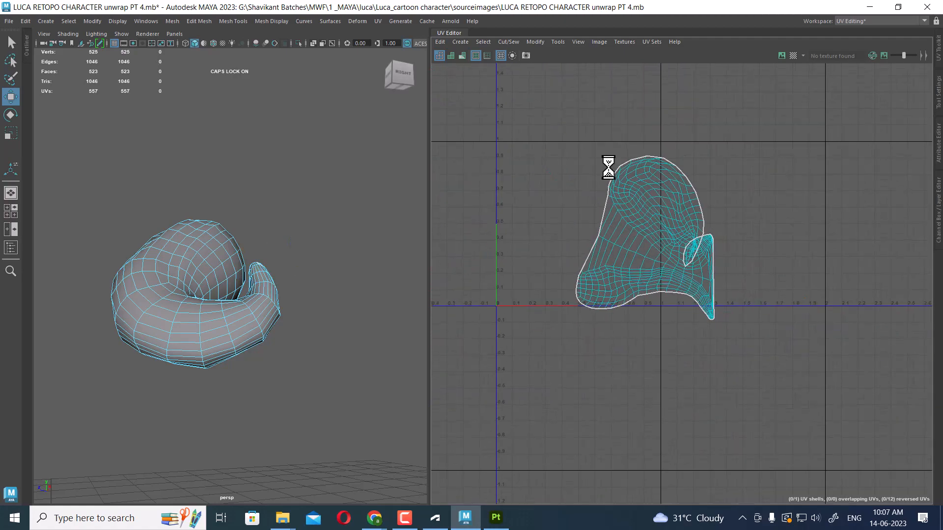
Select the curl's UV shell and unfold it
{"action": "left_click_drag", "start_coordinate": [825, 141], "coordinate": [463, 408]}
{"action": "right_click_drag", "start_coordinate": [722, 149], "coordinate": [558, 146], "text": "shift"}
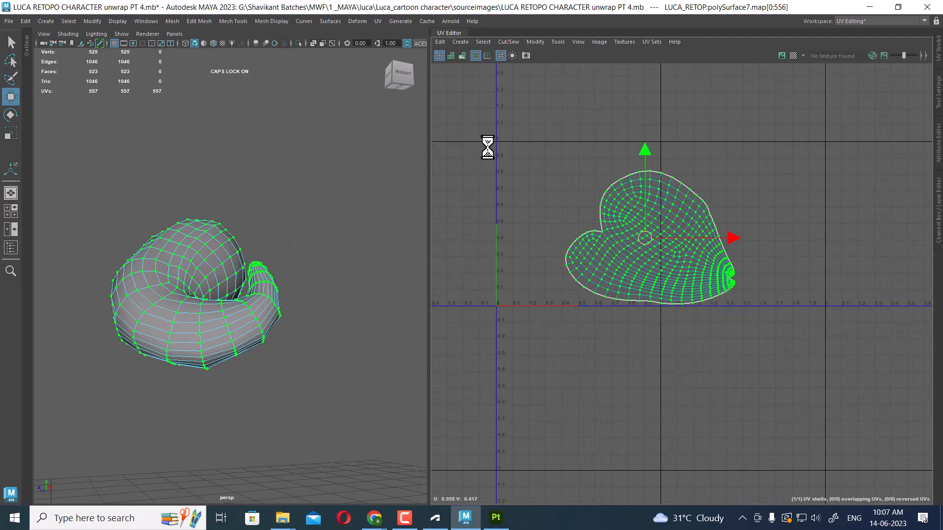
Select the edges of the small notch on the shell's edge and sew them closed
{"action": "right_click_drag", "start_coordinate": [631, 225], "coordinate": [781, 395], "text": "alt"}
{"action": "middle_click_drag", "start_coordinate": [701, 259], "coordinate": [530, 126], "text": "alt"}
{"action": "right_click_drag", "start_coordinate": [553, 158], "coordinate": [718, 316], "text": "alt"}
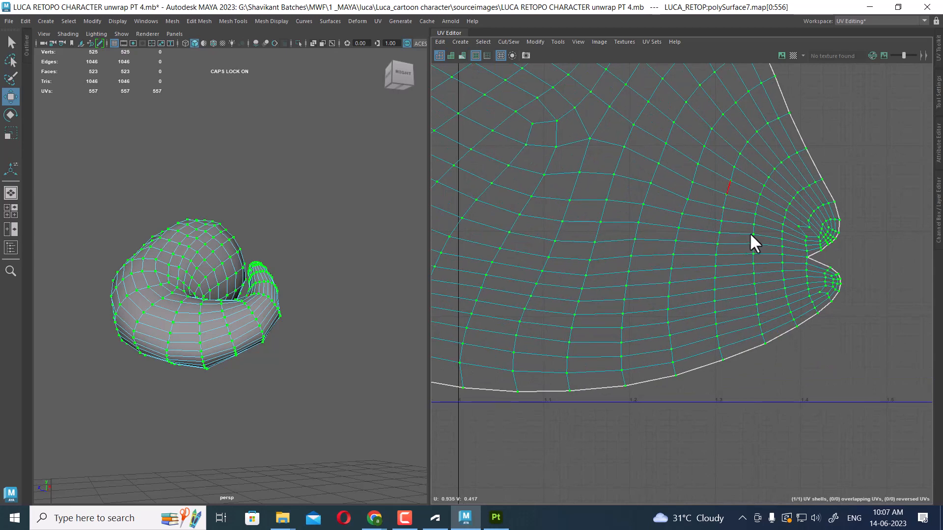
{"action": "right_click_drag", "start_coordinate": [749, 232], "coordinate": [845, 315], "text": "alt"}
{"action": "middle_click_drag", "start_coordinate": [845, 314], "coordinate": [741, 294], "text": "alt"}
{"action": "left_click", "coordinate": [804, 233]}
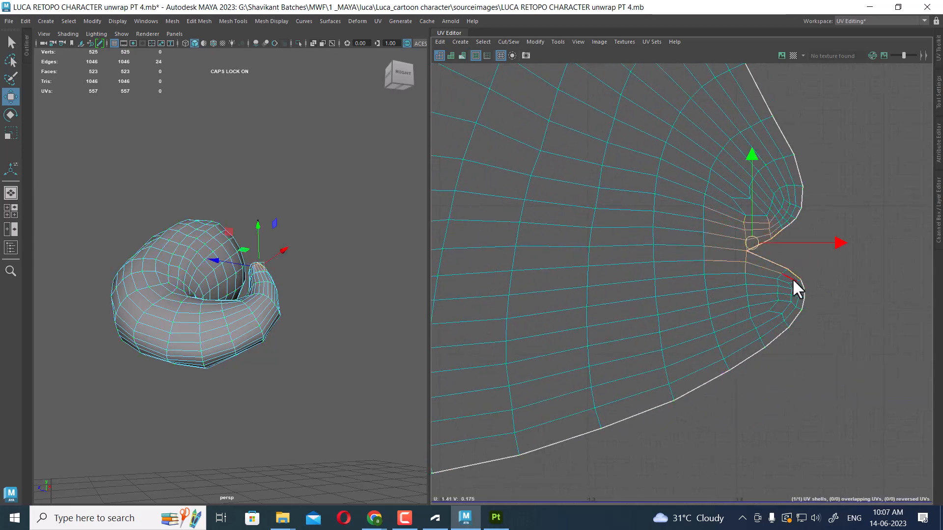
{"action": "right_click_drag", "start_coordinate": [792, 278], "coordinate": [615, 221], "text": "shift"}
{"action": "middle_click_drag", "start_coordinate": [539, 248], "coordinate": [676, 240], "text": "alt"}
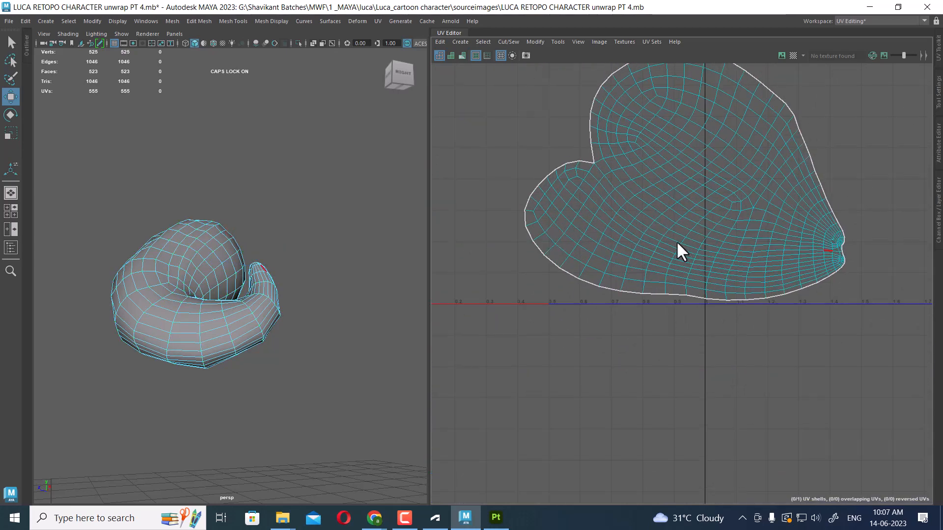
Select the whole curl shell and unfold it again
{"action": "left_click_drag", "start_coordinate": [731, 318], "coordinate": [700, 322]}
{"action": "right_click_drag", "start_coordinate": [657, 326], "coordinate": [826, 347], "text": "ctrl"}
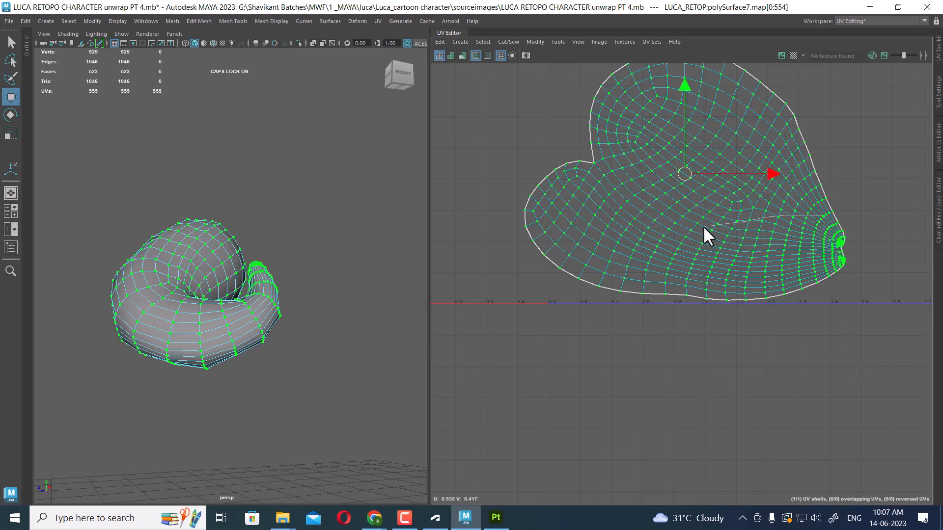
{"action": "right_click_drag", "start_coordinate": [703, 225], "coordinate": [638, 228], "text": "shift"}
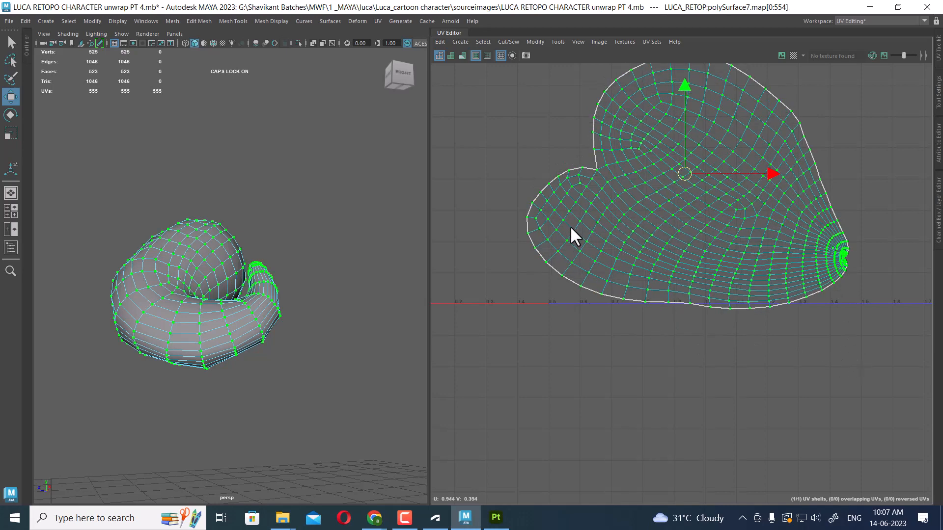
Leave the isolated view, select the next curl piece and apply an Automatic UV projection to it
{"action": "left_click", "coordinate": [309, 149]}
{"action": "key", "text": "ctrl+1"}
{"action": "left_click", "coordinate": [282, 392]}
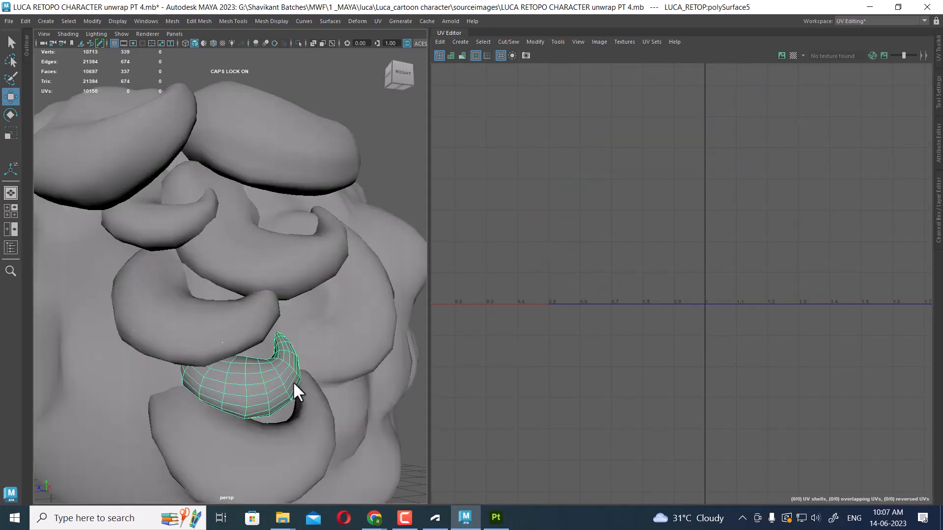
{"action": "scroll", "coordinate": [350, 120], "scroll_direction": "down", "scroll_amount": 5}
{"action": "left_click", "coordinate": [377, 21]}
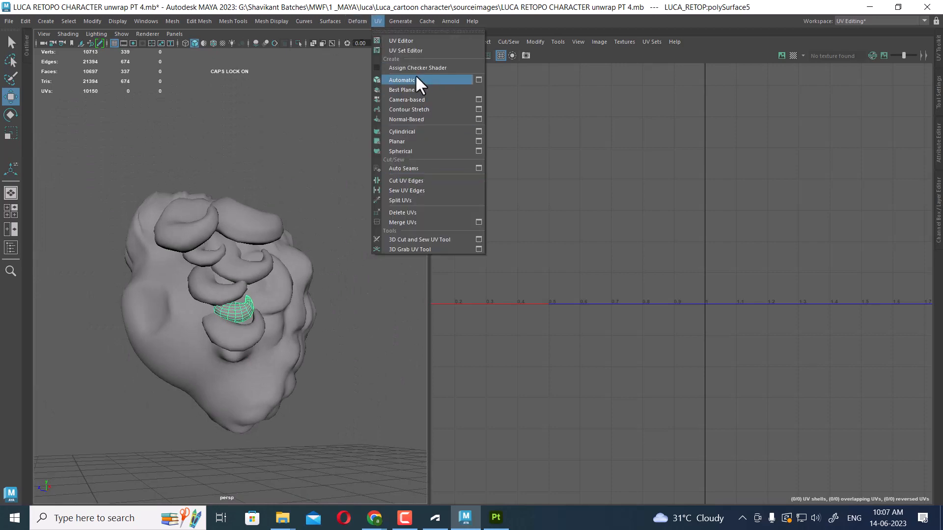
{"action": "left_click", "coordinate": [401, 80]}
{"action": "scroll", "coordinate": [273, 358], "scroll_direction": "up", "scroll_amount": 5}
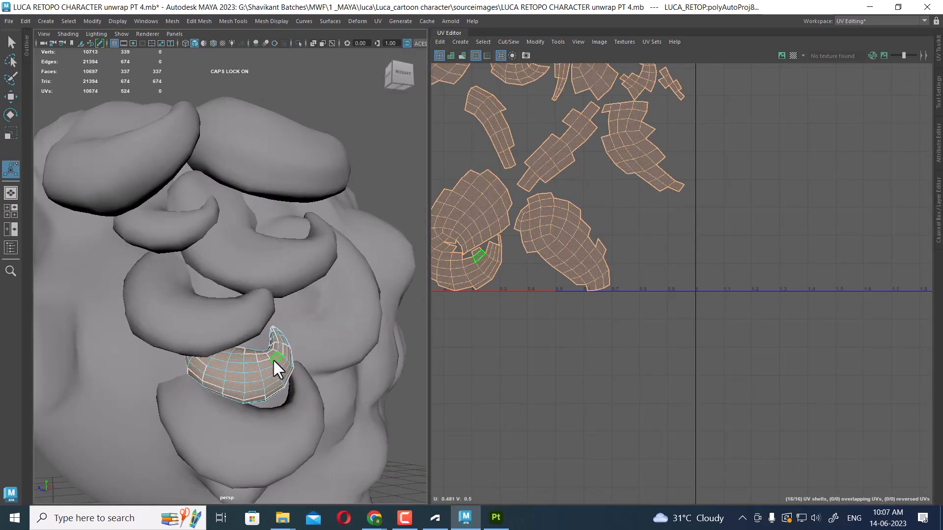
Select the new curl piece alone and hide all other objects
{"action": "right_click_drag", "start_coordinate": [273, 359], "coordinate": [413, 66]}
{"action": "left_click", "coordinate": [399, 171]}
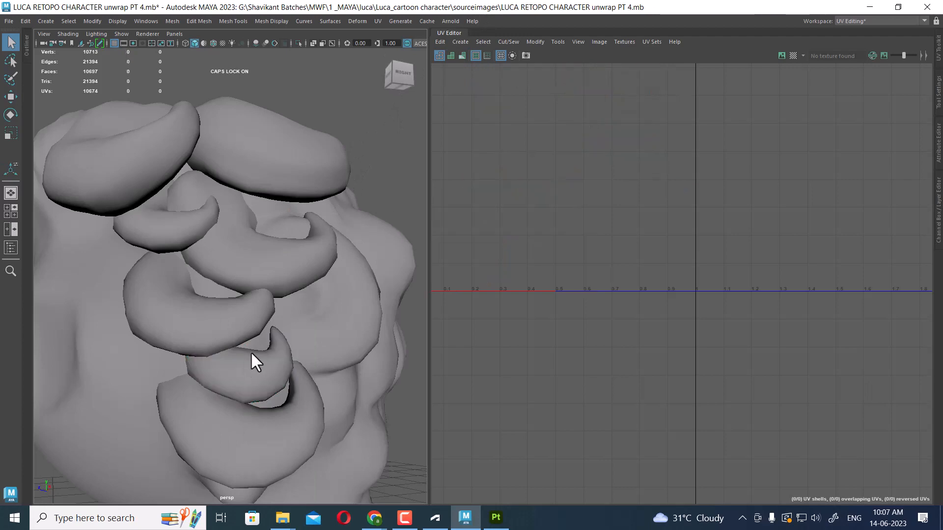
{"action": "left_click", "coordinate": [252, 355]}
{"action": "key", "text": "alt+h"}
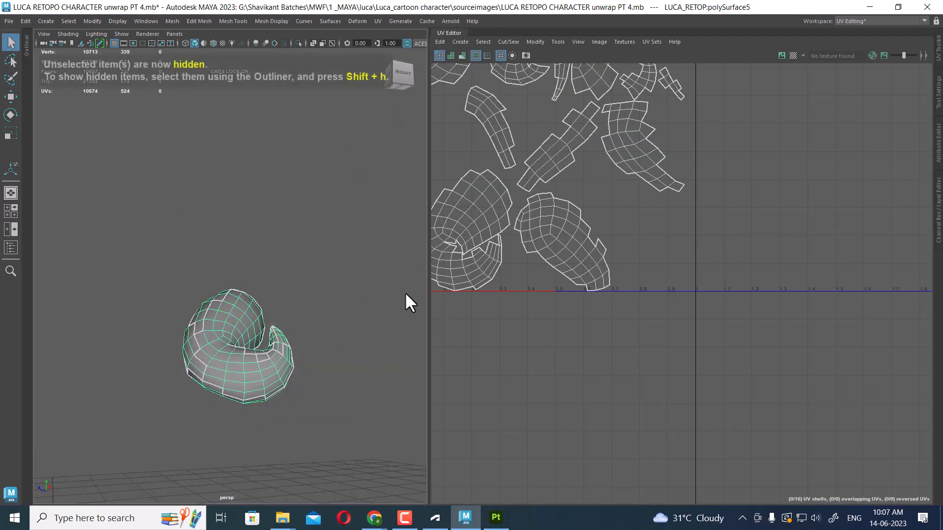
Select the curl's edges, sew its automatic-projection pieces together and unfold them into two shells
{"action": "left_click_drag", "start_coordinate": [307, 336], "coordinate": [221, 331], "text": "alt"}
{"action": "middle_click_drag", "start_coordinate": [221, 331], "coordinate": [236, 283], "text": "alt"}
{"action": "right_click_drag", "start_coordinate": [236, 283], "coordinate": [263, 247], "text": "alt"}
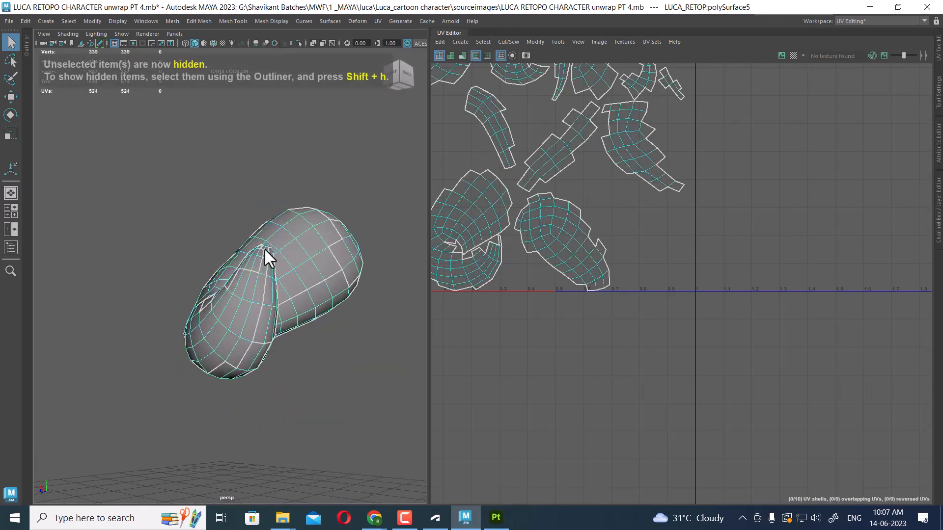
{"action": "double_click", "coordinate": [253, 290]}
{"action": "middle_click_drag", "start_coordinate": [579, 238], "coordinate": [638, 361], "text": "alt"}
{"action": "right_click_drag", "start_coordinate": [638, 361], "coordinate": [649, 182], "text": "alt"}
{"action": "right_click_drag", "start_coordinate": [759, 237], "coordinate": [611, 312], "text": "shift"}
{"action": "key", "text": "w"}
{"action": "right_click_drag", "start_coordinate": [756, 215], "coordinate": [759, 188]}
{"action": "left_click_drag", "start_coordinate": [821, 143], "coordinate": [620, 355]}
{"action": "right_click_drag", "start_coordinate": [759, 186], "coordinate": [624, 258], "text": "shift"}
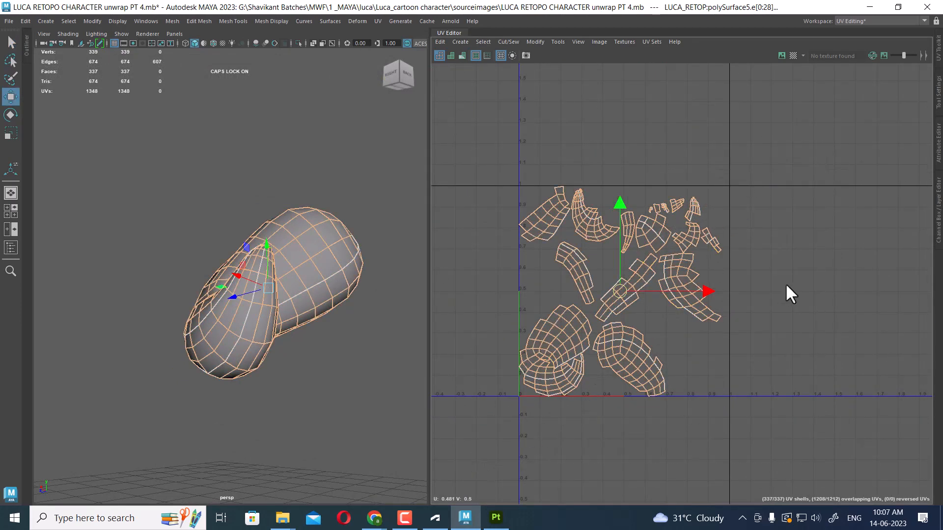
{"action": "right_click_drag", "start_coordinate": [783, 285], "coordinate": [775, 134], "text": "shift"}
{"action": "key", "text": "f"}
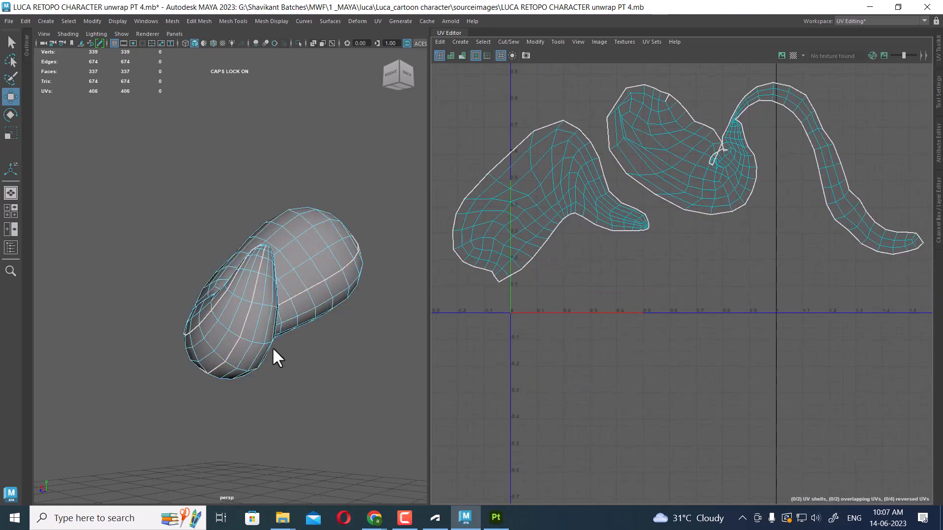
Select connecting edges on the curl and sew them to join and close parts of its UV shells
{"action": "right_click_drag", "start_coordinate": [257, 300], "coordinate": [283, 165]}
{"action": "left_click_drag", "start_coordinate": [366, 281], "coordinate": [311, 316], "text": "alt"}
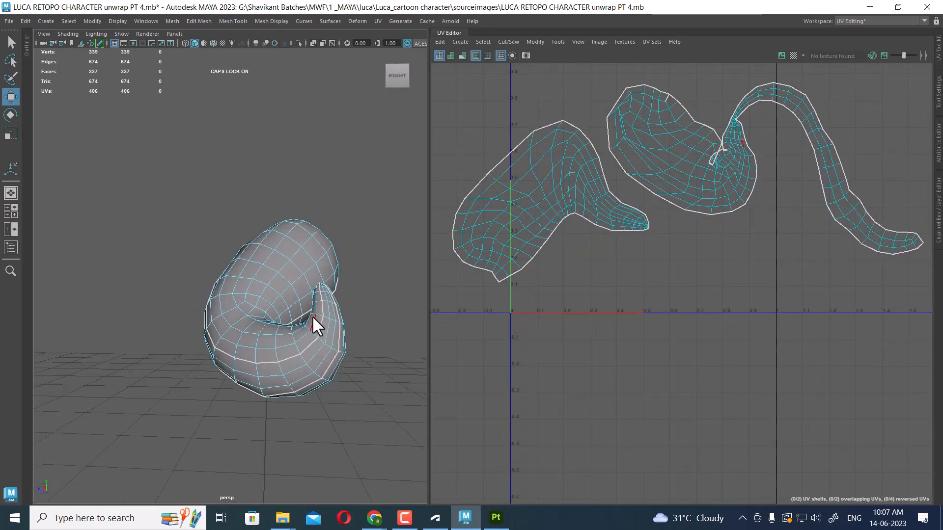
{"action": "left_click", "coordinate": [322, 307]}
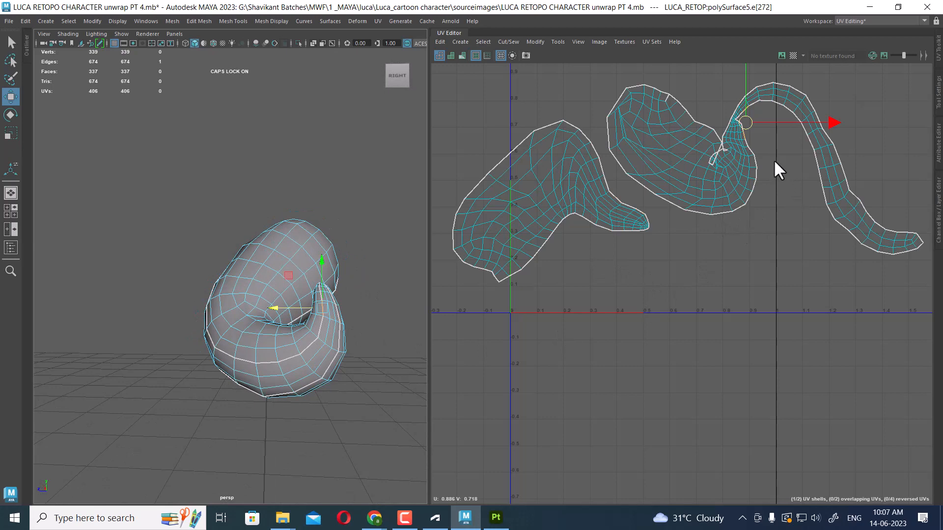
{"action": "left_click_drag", "start_coordinate": [774, 162], "coordinate": [738, 260], "text": "shift"}
{"action": "right_click_drag", "start_coordinate": [741, 261], "coordinate": [764, 160], "text": "shift"}
{"action": "left_click_drag", "start_coordinate": [647, 179], "coordinate": [629, 148]}
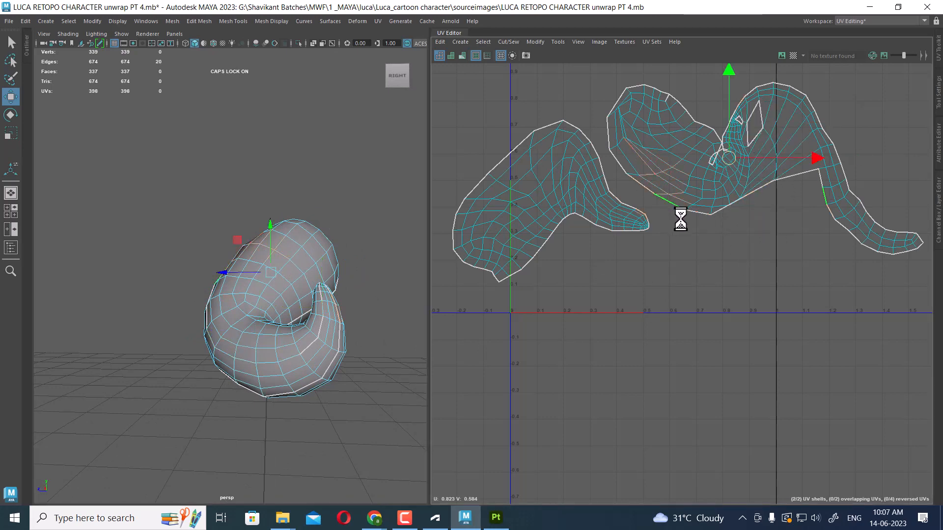
{"action": "scroll", "coordinate": [687, 240], "scroll_direction": "up", "scroll_amount": 1}
{"action": "left_click_drag", "start_coordinate": [716, 225], "coordinate": [697, 198]}
{"action": "right_click_drag", "start_coordinate": [696, 199], "coordinate": [732, 176], "text": "shift"}
{"action": "left_click", "coordinate": [842, 210]}
{"action": "middle_click_drag", "start_coordinate": [851, 263], "coordinate": [783, 216], "text": "alt"}
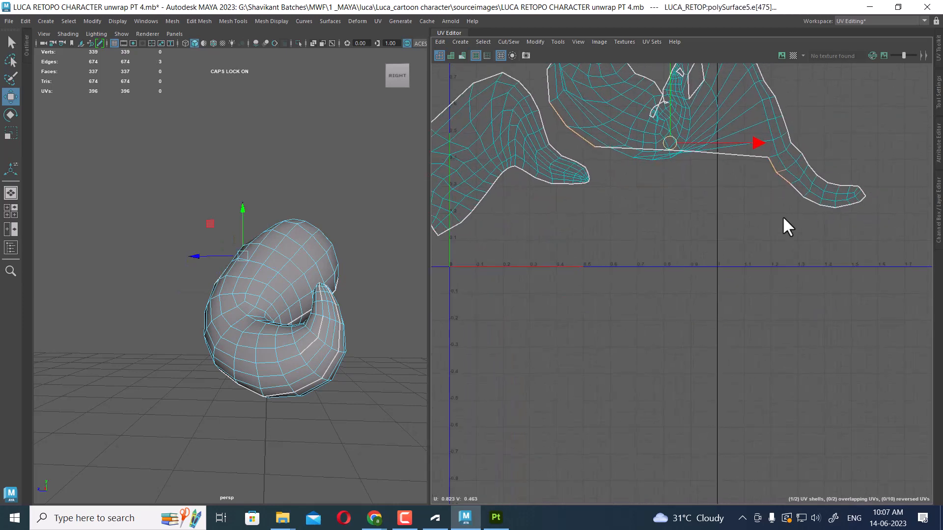
{"action": "left_click_drag", "start_coordinate": [808, 198], "coordinate": [838, 216], "text": "shift"}
{"action": "right_click_drag", "start_coordinate": [840, 219], "coordinate": [824, 140], "text": "shift"}
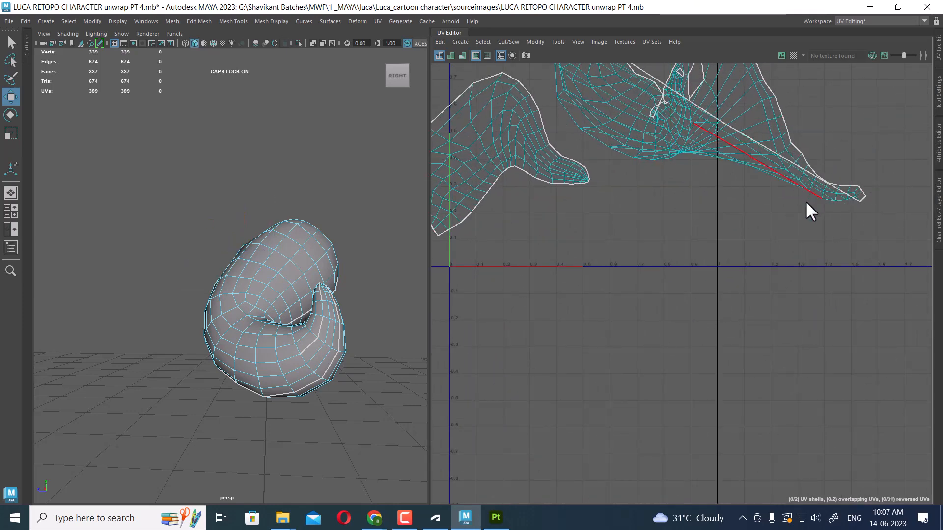
Select both curl shells and unfold them
{"action": "right_click_drag", "start_coordinate": [735, 245], "coordinate": [654, 151], "text": "alt"}
{"action": "left_click_drag", "start_coordinate": [854, 111], "coordinate": [508, 281]}
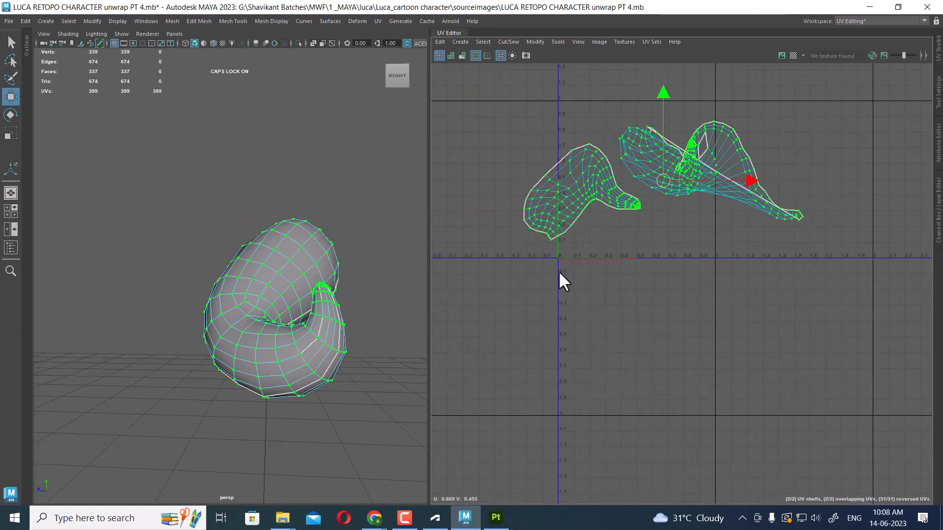
{"action": "right_click_drag", "start_coordinate": [671, 192], "coordinate": [674, 286], "text": "shift"}
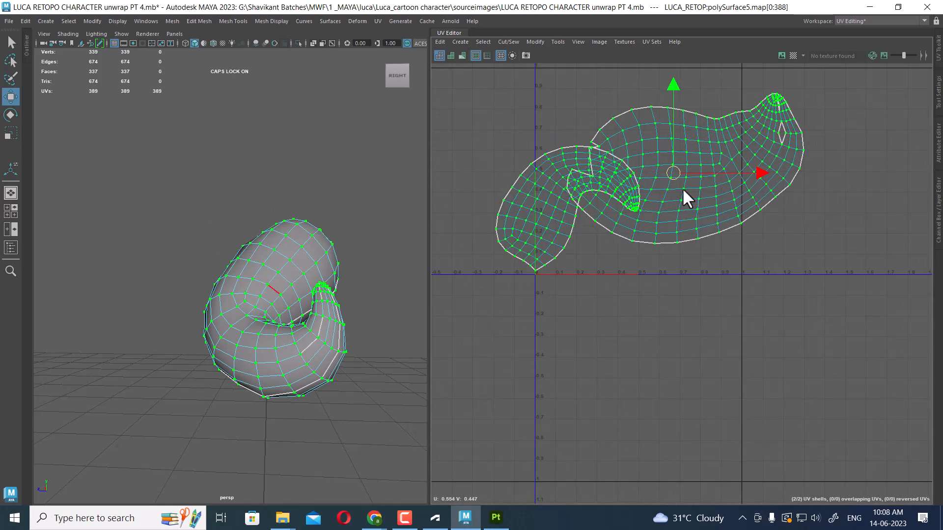
Select the shared edges and sew the two curl shells into a single shell
{"action": "left_click_drag", "start_coordinate": [295, 375], "coordinate": [305, 330], "text": "alt"}
{"action": "left_click", "coordinate": [343, 317]}
{"action": "right_click_drag", "start_coordinate": [669, 247], "coordinate": [699, 186], "text": "alt"}
{"action": "middle_click_drag", "start_coordinate": [698, 186], "coordinate": [684, 285], "text": "alt"}
{"action": "right_click_drag", "start_coordinate": [684, 284], "coordinate": [762, 248], "text": "alt"}
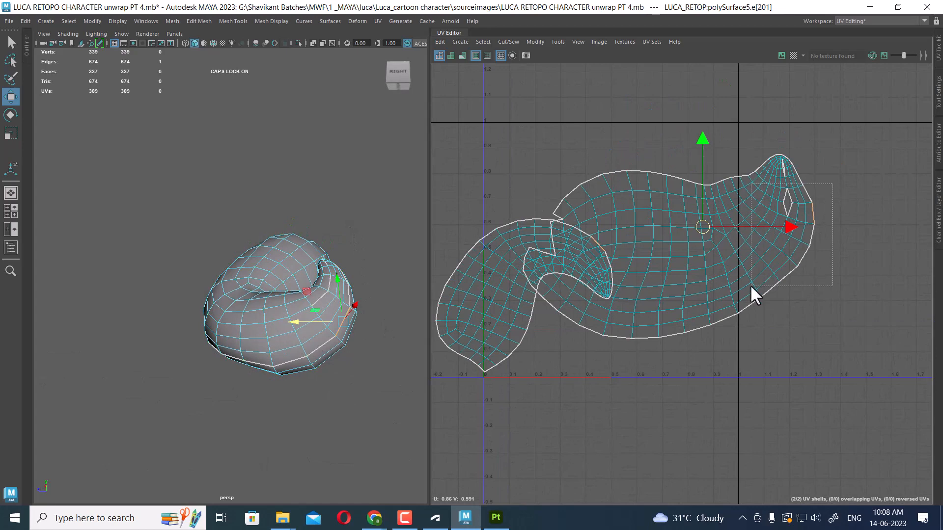
{"action": "left_click_drag", "start_coordinate": [751, 287], "coordinate": [750, 288]}
{"action": "right_click_drag", "start_coordinate": [777, 311], "coordinate": [814, 269], "text": "shift"}
{"action": "left_click_drag", "start_coordinate": [803, 403], "coordinate": [604, 309]}
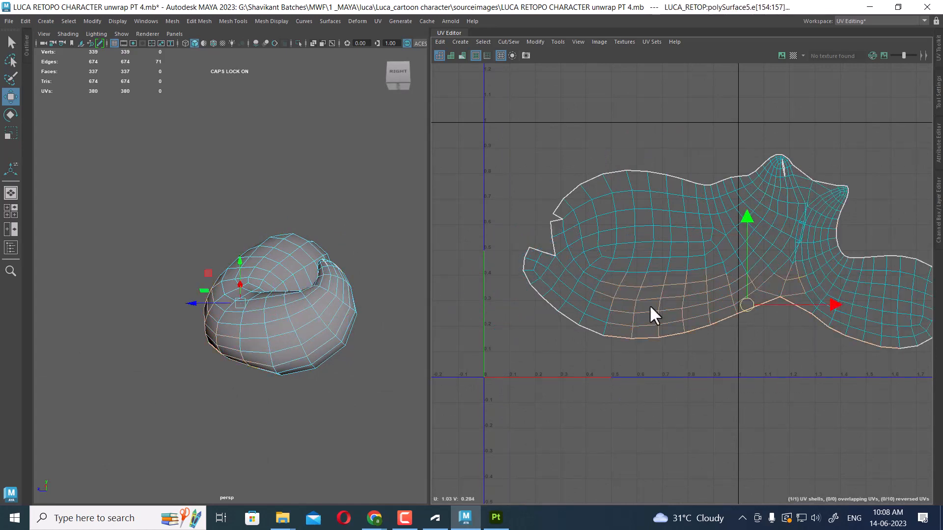
{"action": "right_click_drag", "start_coordinate": [650, 309], "coordinate": [626, 305], "text": "shift"}
{"action": "left_click_drag", "start_coordinate": [524, 370], "coordinate": [612, 299]}
{"action": "right_click_drag", "start_coordinate": [620, 294], "coordinate": [604, 291], "text": "shift"}
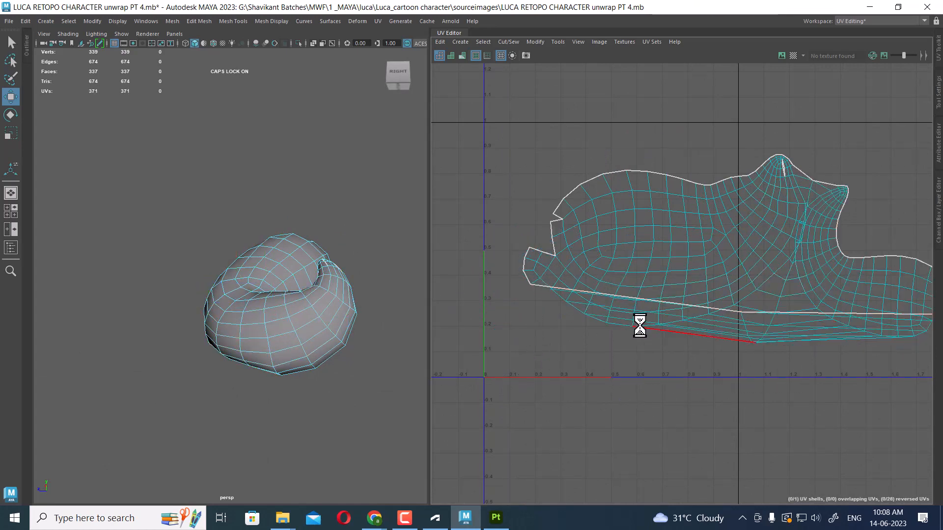
Select the curl's single shell and unfold it
{"action": "scroll", "coordinate": [648, 325], "scroll_direction": "down", "scroll_amount": 3}
{"action": "right_click_drag", "start_coordinate": [698, 226], "coordinate": [732, 226]}
{"action": "left_click_drag", "start_coordinate": [813, 184], "coordinate": [660, 259]}
{"action": "right_click_drag", "start_coordinate": [645, 244], "coordinate": [716, 287], "text": "ctrl"}
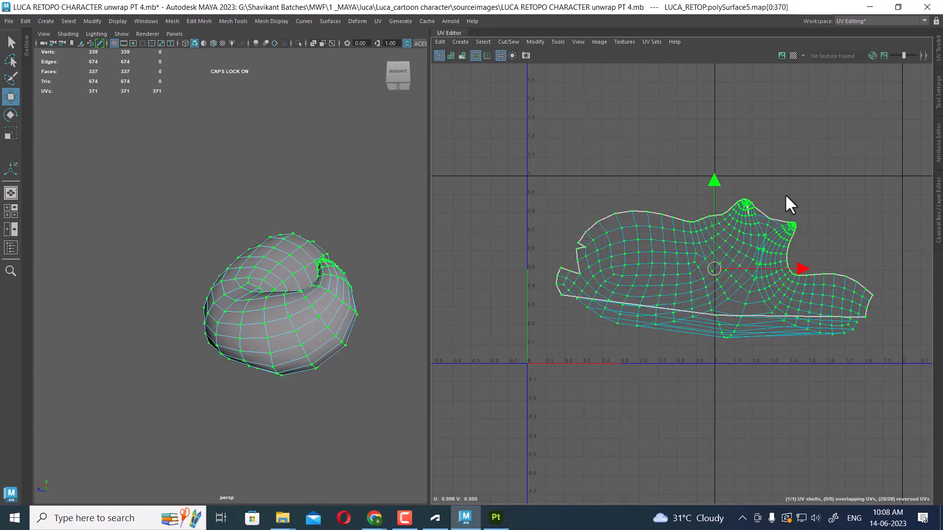
{"action": "right_click_drag", "start_coordinate": [785, 193], "coordinate": [449, 192], "text": "shift"}
Select the edges around the notch at the shell's top and sew them closed
{"action": "right_click_drag", "start_coordinate": [629, 238], "coordinate": [688, 280], "text": "alt"}
{"action": "middle_click_drag", "start_coordinate": [688, 280], "coordinate": [667, 224], "text": "alt"}
{"action": "right_click_drag", "start_coordinate": [667, 224], "coordinate": [646, 296], "text": "alt"}
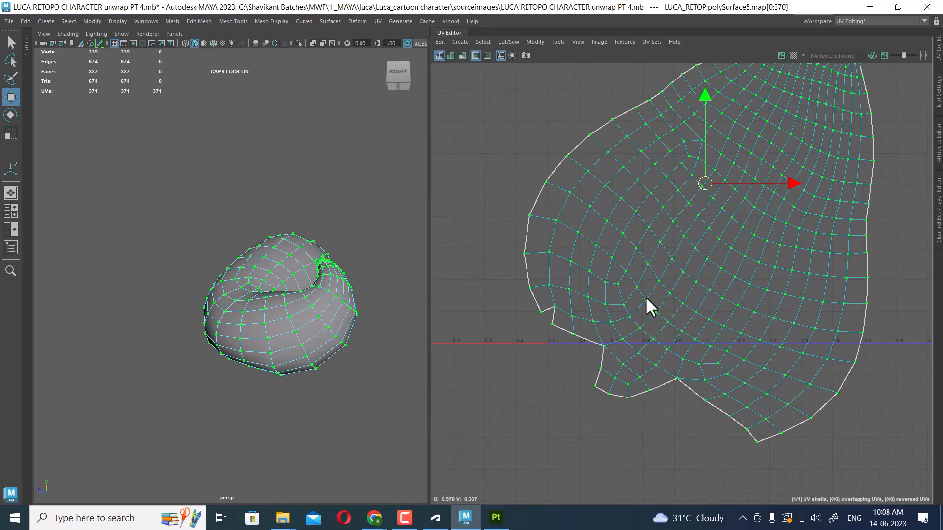
{"action": "middle_click_drag", "start_coordinate": [647, 246], "coordinate": [562, 324], "text": "alt"}
{"action": "right_click_drag", "start_coordinate": [562, 324], "coordinate": [849, 108], "text": "alt"}
{"action": "middle_click_drag", "start_coordinate": [849, 108], "coordinate": [612, 358], "text": "alt"}
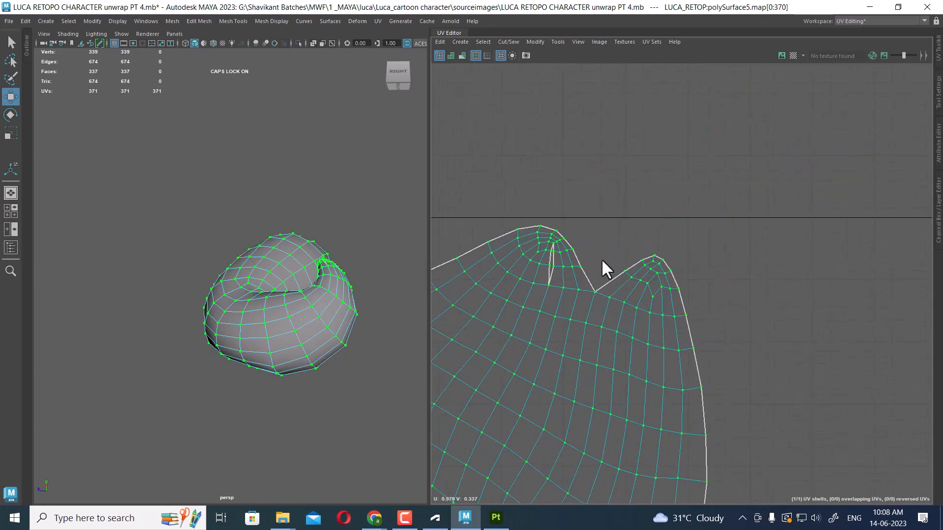
{"action": "right_click_drag", "start_coordinate": [588, 273], "coordinate": [571, 300], "text": "alt"}
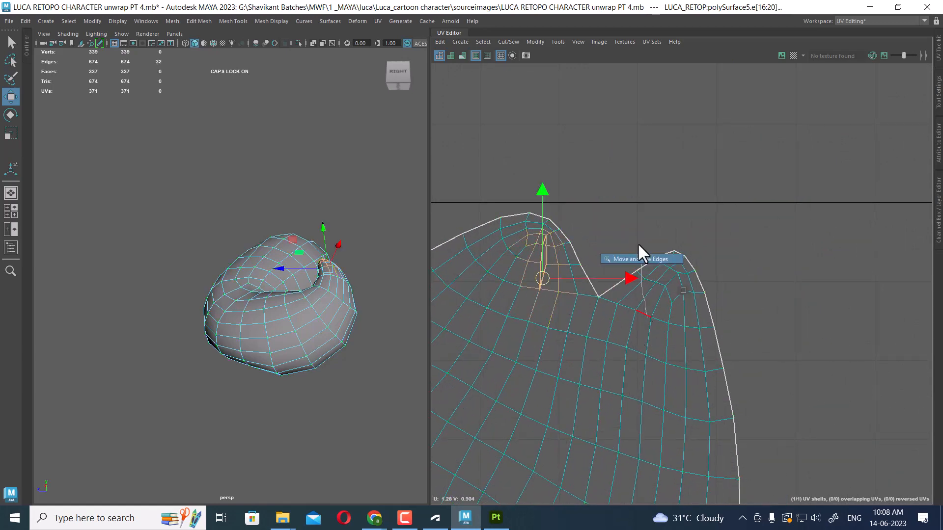
{"action": "left_click_drag", "start_coordinate": [644, 254], "coordinate": [566, 298]}
{"action": "right_click_drag", "start_coordinate": [568, 334], "coordinate": [571, 275], "text": "shift"}
{"action": "left_click_drag", "start_coordinate": [602, 232], "coordinate": [572, 282]}
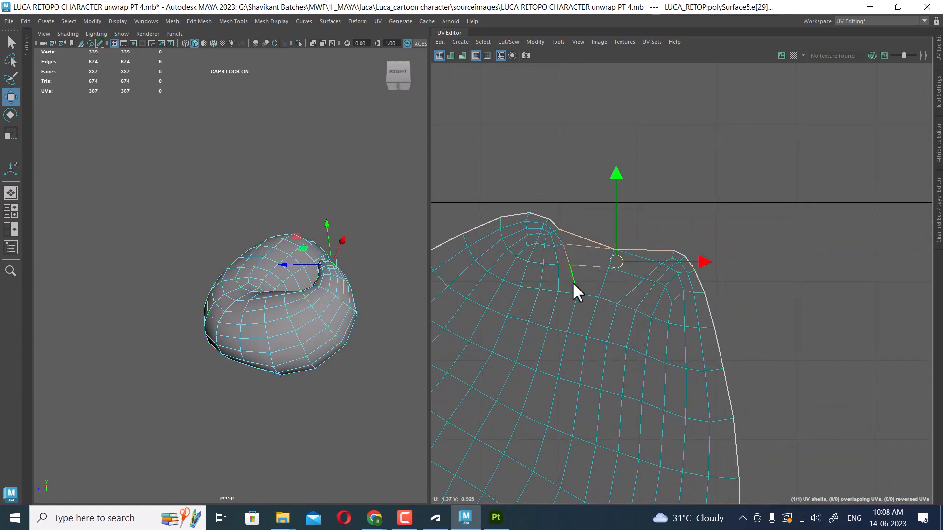
{"action": "right_click_drag", "start_coordinate": [573, 282], "coordinate": [520, 169], "text": "shift"}
{"action": "middle_click_drag", "start_coordinate": [522, 227], "coordinate": [589, 36], "text": "alt"}
{"action": "right_click_drag", "start_coordinate": [634, 364], "coordinate": [596, 187], "text": "alt"}
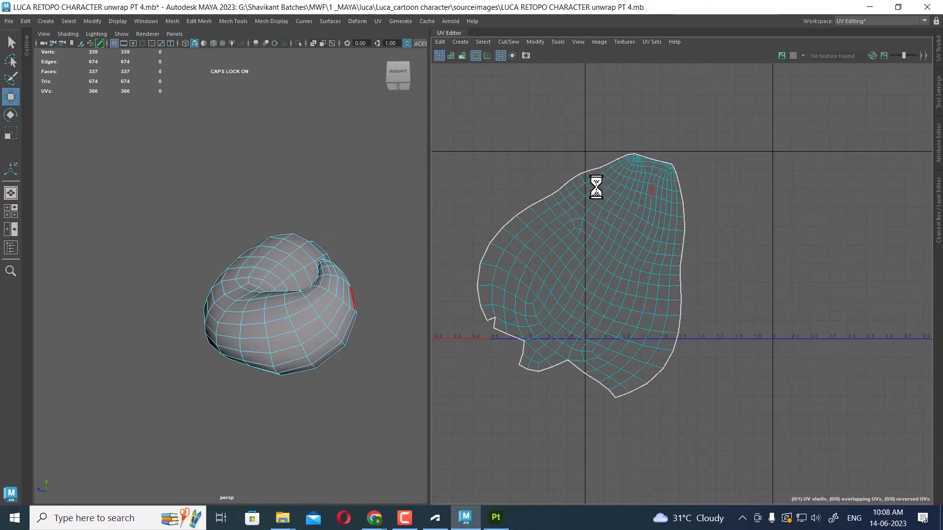
Select the curl's shell and unfold it once more
{"action": "middle_click_drag", "start_coordinate": [637, 211], "coordinate": [675, 246], "text": "alt"}
{"action": "left_click_drag", "start_coordinate": [669, 234], "coordinate": [663, 236]}
{"action": "right_click_drag", "start_coordinate": [663, 236], "coordinate": [789, 289], "text": "ctrl"}
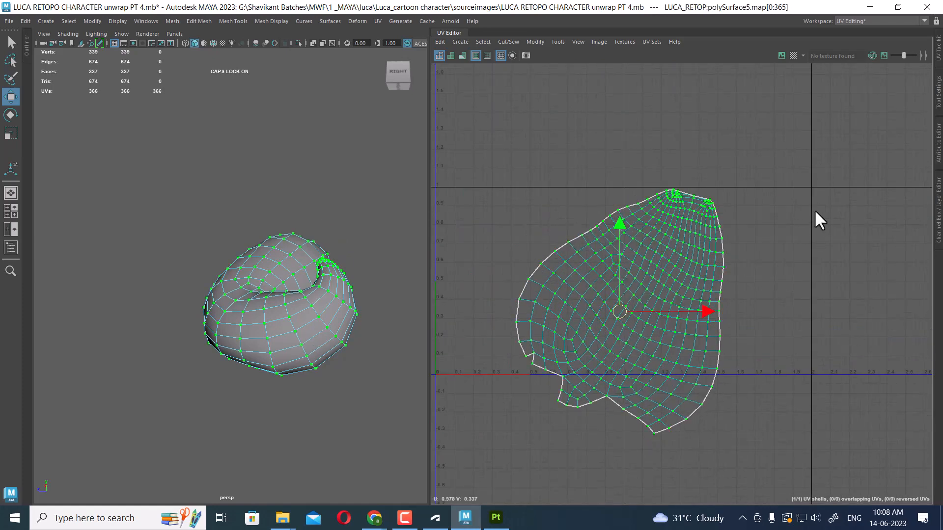
{"action": "right_click_drag", "start_coordinate": [816, 210], "coordinate": [585, 224], "text": "shift"}
{"action": "right_click_drag", "start_coordinate": [165, 317], "coordinate": [322, 145]}
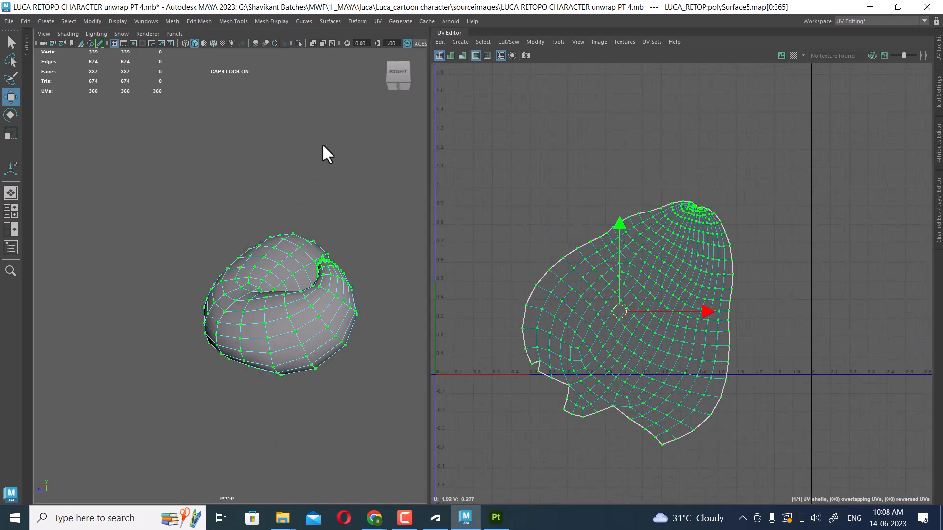
Deselect the curl and leave the isolated view to show the whole hair again
{"action": "left_click", "coordinate": [259, 240]}
{"action": "left_click", "coordinate": [263, 243]}
{"action": "key", "text": "ctrl+1"}
{"action": "scroll", "coordinate": [267, 250], "scroll_direction": "down", "scroll_amount": 10}
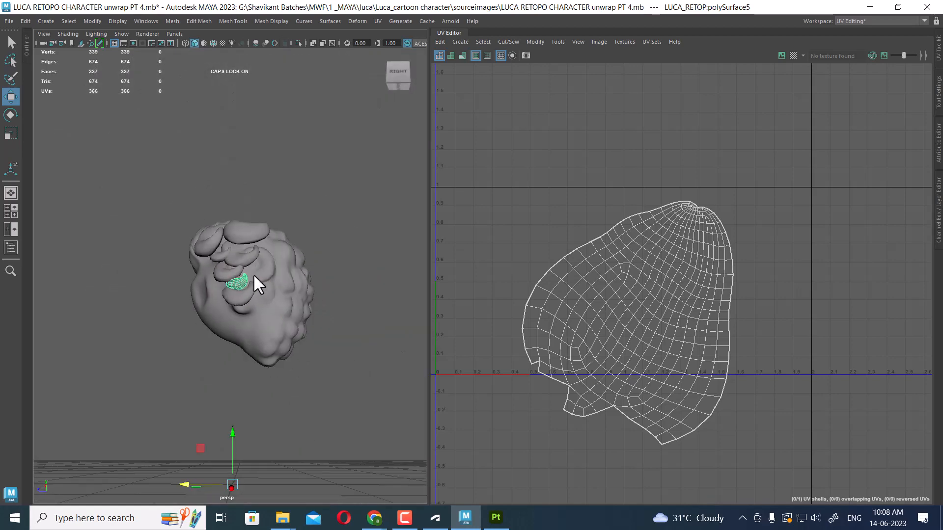
Select the next curl piece and apply automatic UV mapping to it
{"action": "scroll", "coordinate": [252, 273], "scroll_direction": "up", "scroll_amount": 4}
{"action": "left_click_drag", "start_coordinate": [252, 273], "coordinate": [325, 314], "text": "alt"}
{"action": "left_click", "coordinate": [274, 325]}
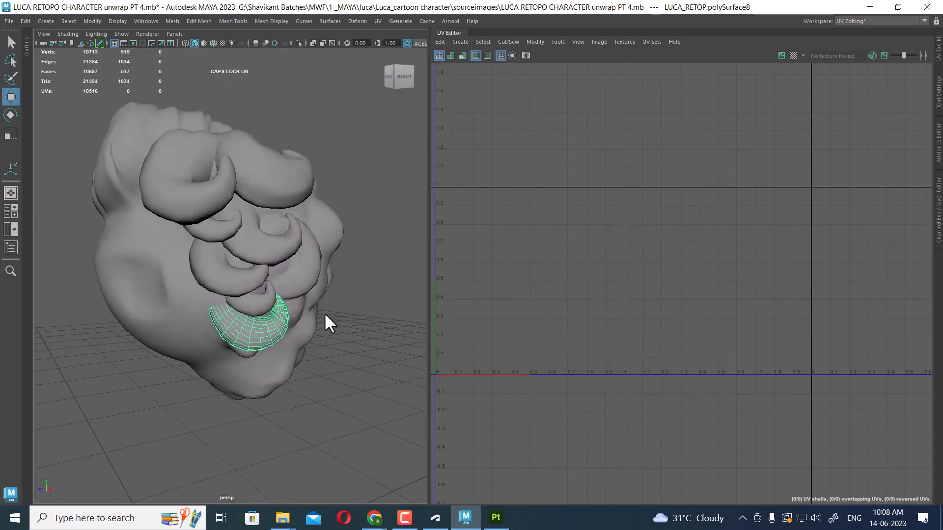
{"action": "left_click", "coordinate": [377, 21]}
{"action": "left_click", "coordinate": [407, 82]}
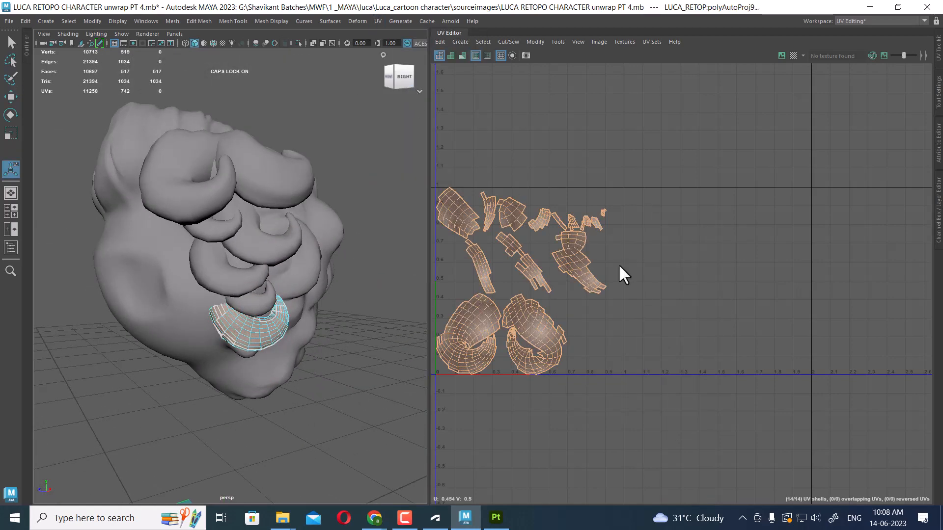
Isolate the curl and select an edge loop along its inner side
{"action": "scroll", "coordinate": [656, 370], "scroll_direction": "up", "scroll_amount": 2}
{"action": "middle_click_drag", "start_coordinate": [656, 370], "coordinate": [704, 362], "text": "alt"}
{"action": "left_click_drag", "start_coordinate": [297, 376], "coordinate": [248, 343], "text": "alt"}
{"action": "scroll", "coordinate": [275, 350], "scroll_direction": "up", "scroll_amount": 4}
{"action": "right_click_drag", "start_coordinate": [284, 353], "coordinate": [375, 205]}
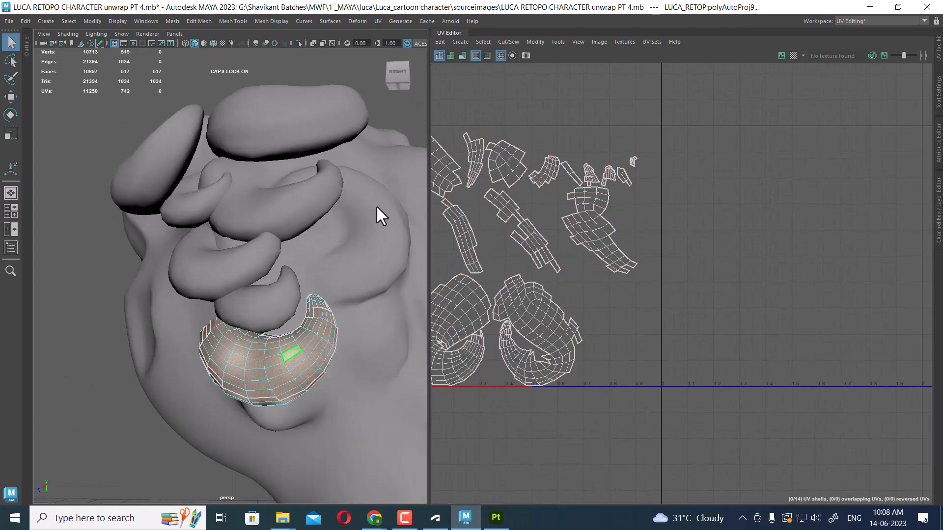
{"action": "key", "text": "alt+h"}
{"action": "mouse_move", "coordinate": [295, 355]}
{"action": "left_mouse_down", "text": "alt"}
{"action": "mouse_move", "coordinate": [264, 388]}
{"action": "mouse_move", "coordinate": [346, 400]}
{"action": "mouse_move", "coordinate": [294, 363]}
{"action": "left_mouse_up", "text": "alt"}
{"action": "right_click_drag", "start_coordinate": [294, 361], "coordinate": [299, 334]}
{"action": "double_click", "coordinate": [287, 340]}
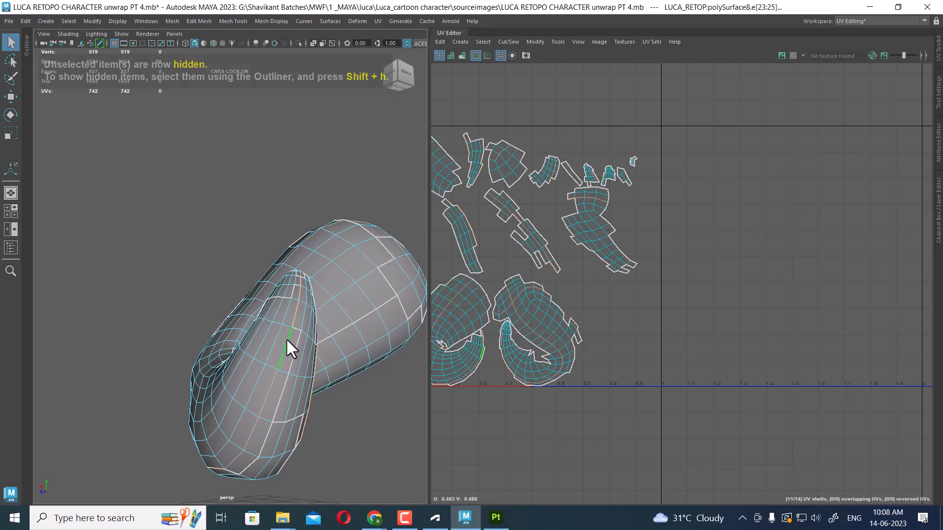
Select the curl's UV edges and sew the automatic-mapping pieces into larger shells
{"action": "scroll", "coordinate": [658, 276], "scroll_direction": "down", "scroll_amount": 3}
{"action": "middle_click_drag", "start_coordinate": [658, 276], "coordinate": [715, 250], "text": "alt"}
{"action": "right_click_drag", "start_coordinate": [745, 228], "coordinate": [706, 272], "text": "shift"}
{"action": "scroll", "coordinate": [815, 221], "scroll_direction": "down", "scroll_amount": 2}
{"action": "left_click_drag", "start_coordinate": [840, 157], "coordinate": [505, 431]}
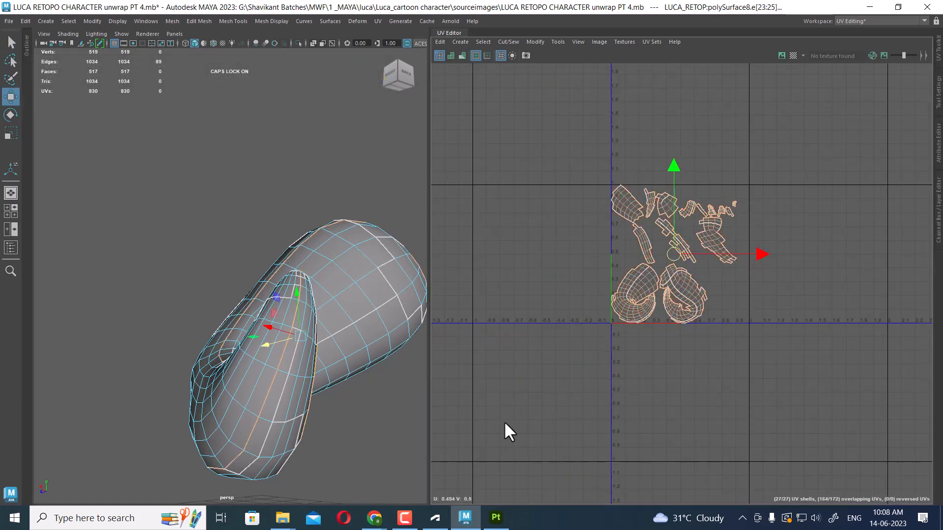
{"action": "right_click", "coordinate": [813, 221], "text": "shift"}
{"action": "right_click_drag", "start_coordinate": [812, 221], "coordinate": [811, 195], "text": "shift"}
{"action": "left_click", "coordinate": [801, 302]}
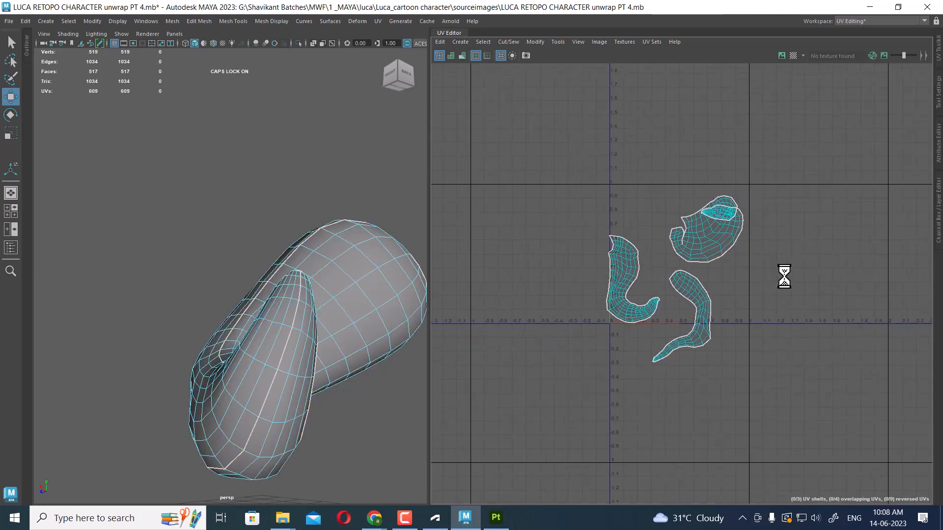
Select all of the curl's UV shells and unfold them
{"action": "scroll", "coordinate": [786, 277], "scroll_direction": "up", "scroll_amount": 2}
{"action": "middle_click_drag", "start_coordinate": [811, 319], "coordinate": [843, 330], "text": "alt"}
{"action": "scroll", "coordinate": [806, 236], "scroll_direction": "up", "scroll_amount": 1}
{"action": "left_click_drag", "start_coordinate": [883, 126], "coordinate": [565, 432]}
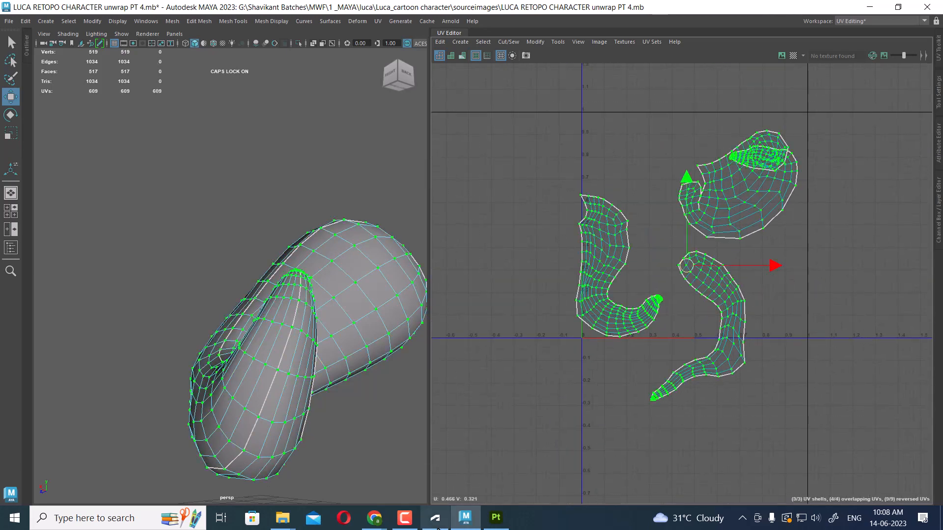
{"action": "right_click_drag", "start_coordinate": [766, 269], "coordinate": [505, 273], "text": "shift"}
{"action": "scroll", "coordinate": [719, 300], "scroll_direction": "down", "scroll_amount": 1}
{"action": "scroll", "coordinate": [763, 262], "scroll_direction": "up", "scroll_amount": 1}
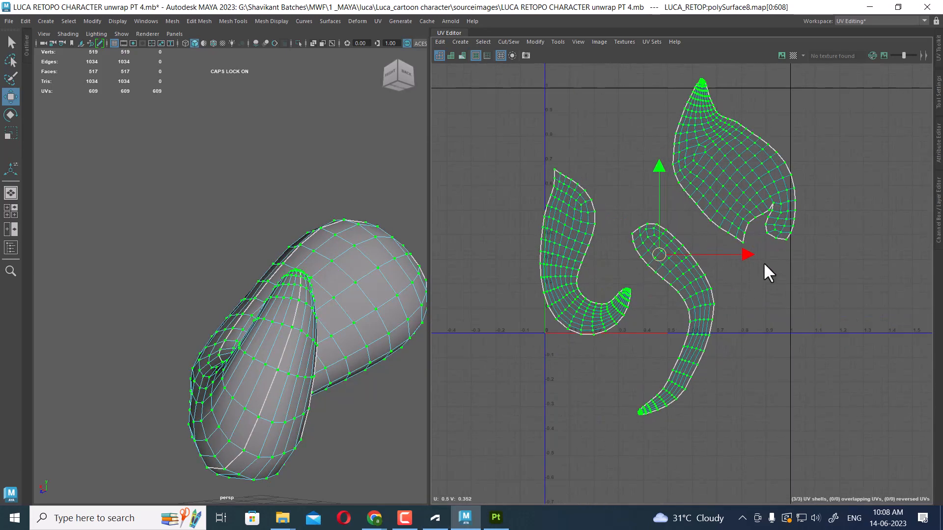
{"action": "scroll", "coordinate": [789, 184], "scroll_direction": "up", "scroll_amount": 1}
{"action": "left_click", "coordinate": [774, 275]}
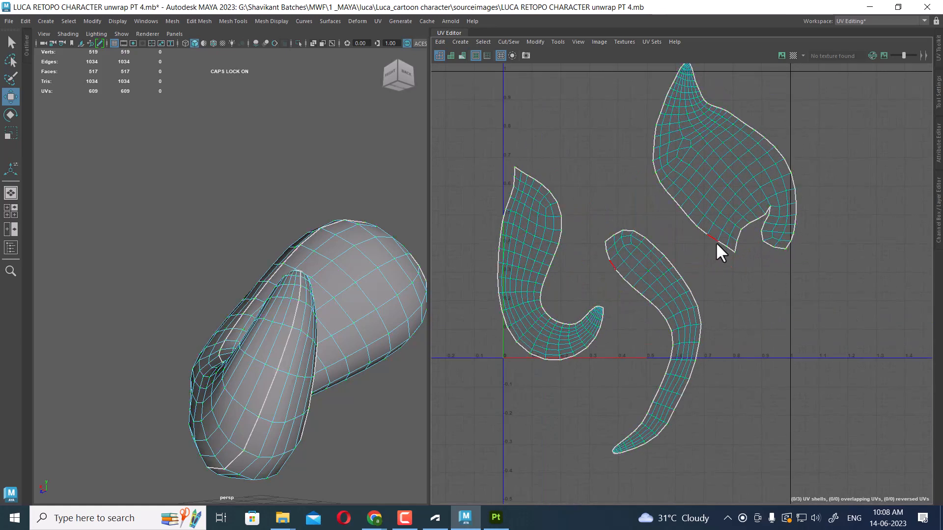
Select an edge at the curl's inner bend and sew the two shells together there
{"action": "left_click_drag", "start_coordinate": [425, 319], "coordinate": [332, 411], "text": "alt"}
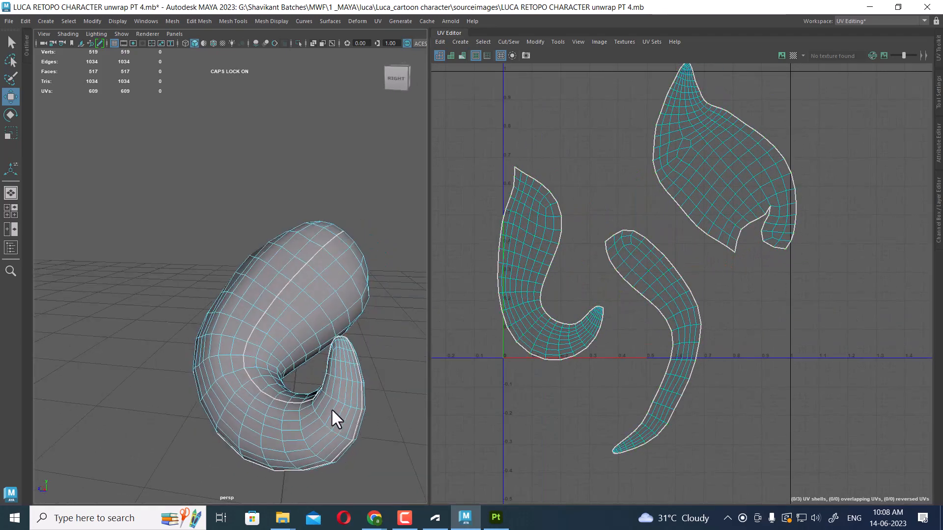
{"action": "left_click", "coordinate": [273, 399]}
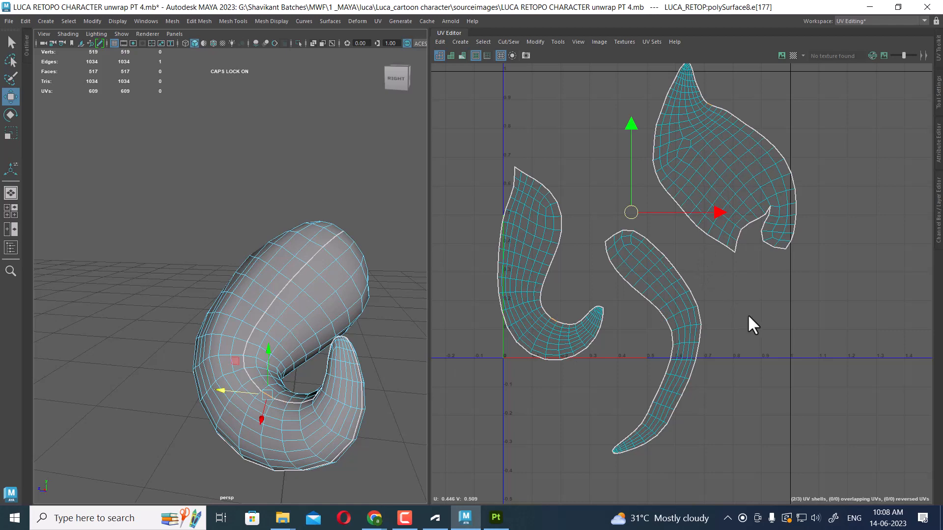
{"action": "middle_click_drag", "start_coordinate": [775, 160], "coordinate": [705, 259], "text": "alt"}
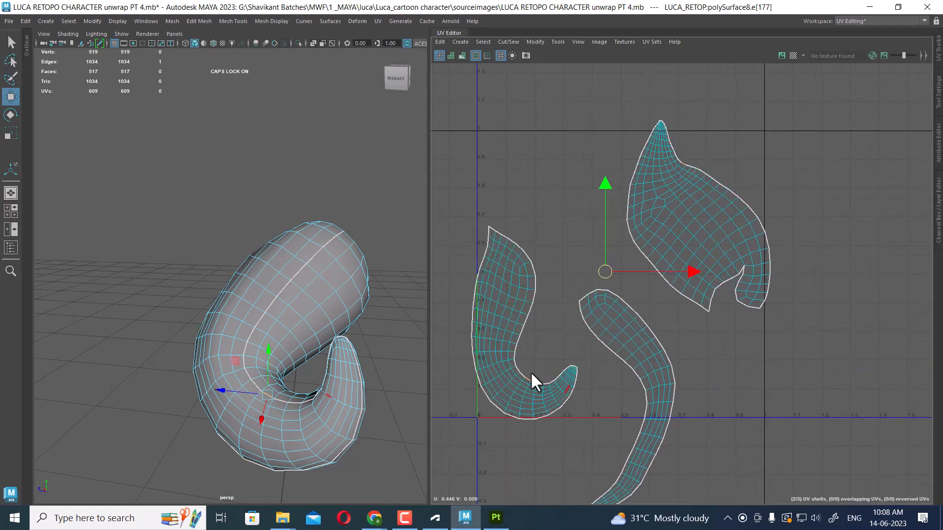
{"action": "left_click_drag", "start_coordinate": [499, 393], "coordinate": [497, 394]}
{"action": "right_click_drag", "start_coordinate": [556, 341], "coordinate": [545, 197], "text": "shift"}
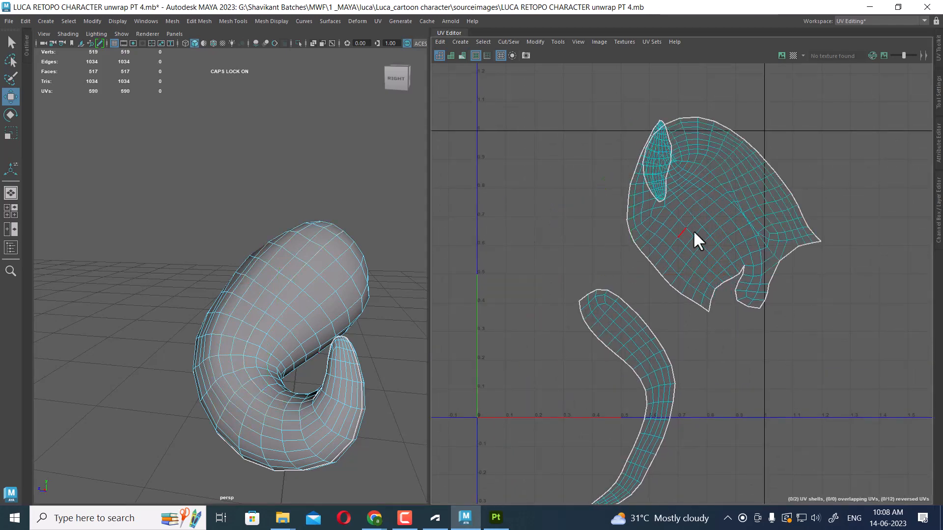
Select the merged curl shell and unfold it
{"action": "scroll", "coordinate": [709, 226], "scroll_direction": "up", "scroll_amount": 2}
{"action": "right_click_drag", "start_coordinate": [805, 172], "coordinate": [858, 164]}
{"action": "double_click", "coordinate": [703, 300]}
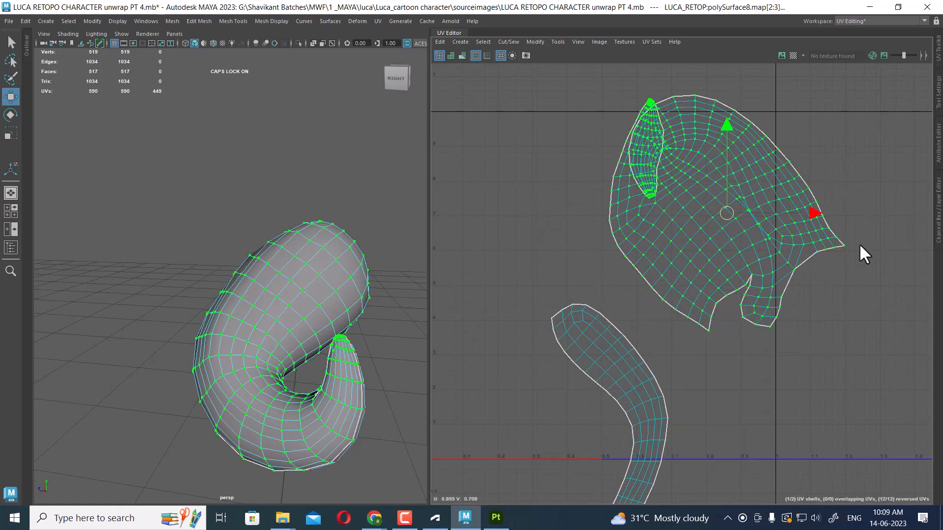
{"action": "mouse_move", "coordinate": [759, 257]}
{"action": "right_mouse_down", "text": "shift"}
{"action": "mouse_move", "coordinate": [510, 266]}
{"action": "mouse_move", "coordinate": [903, 241]}
{"action": "mouse_move", "coordinate": [786, 239]}
{"action": "right_mouse_up", "text": "shift"}
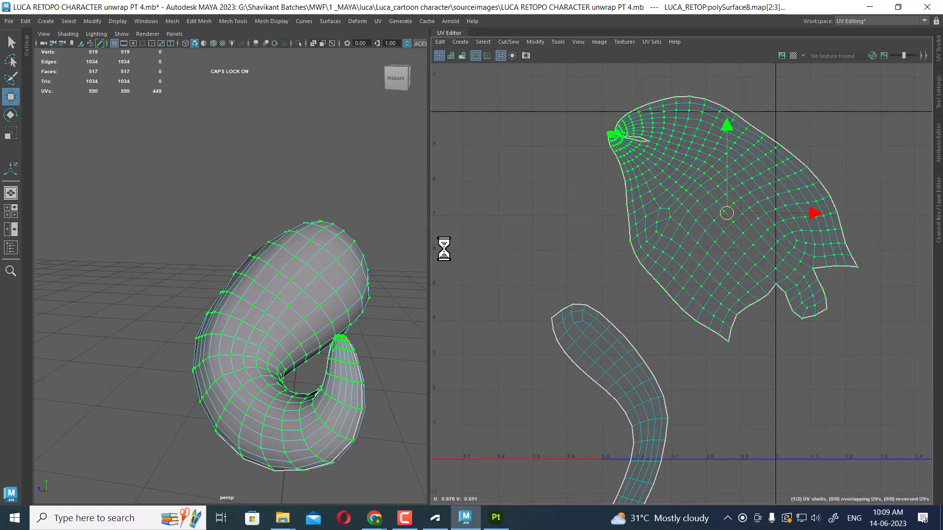
Select the edges of the split near the shell's pointed end and sew them closed
{"action": "scroll", "coordinate": [651, 192], "scroll_direction": "up", "scroll_amount": 4}
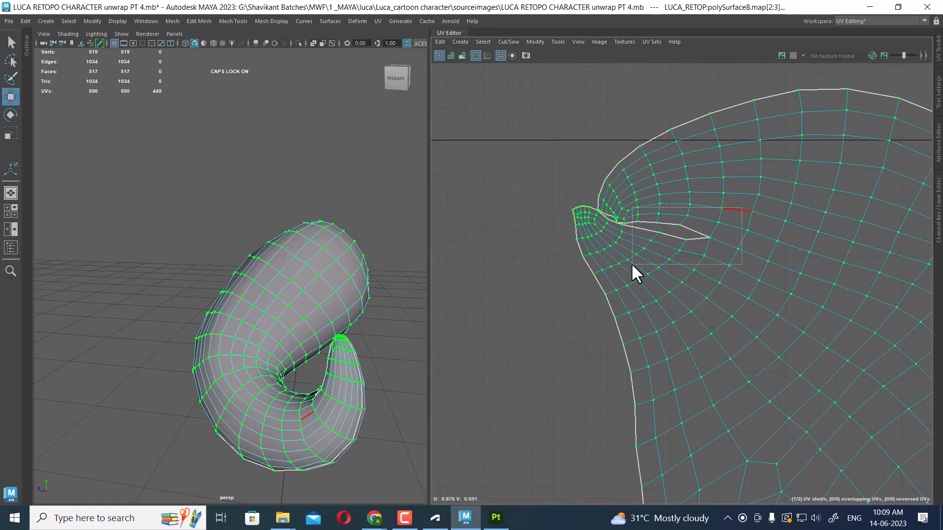
{"action": "left_click_drag", "start_coordinate": [632, 264], "coordinate": [631, 265]}
{"action": "key", "text": "shift+s"}
{"action": "scroll", "coordinate": [681, 201], "scroll_direction": "up", "scroll_amount": 2}
{"action": "key", "text": "shift+s"}
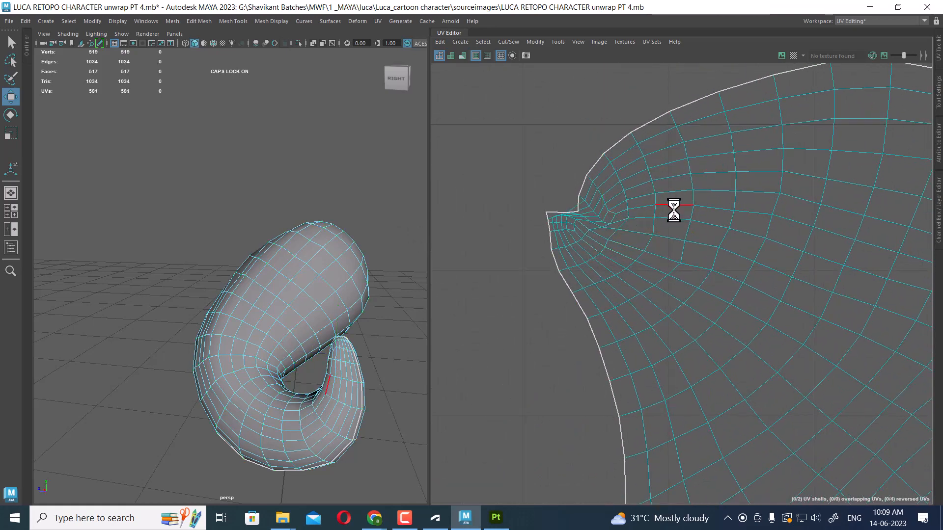
Sew the next edges further along the same split
{"action": "left_click_drag", "start_coordinate": [585, 205], "coordinate": [571, 219]}
{"action": "key", "text": "shift+s"}
{"action": "scroll", "coordinate": [661, 200], "scroll_direction": "down", "scroll_amount": 2}
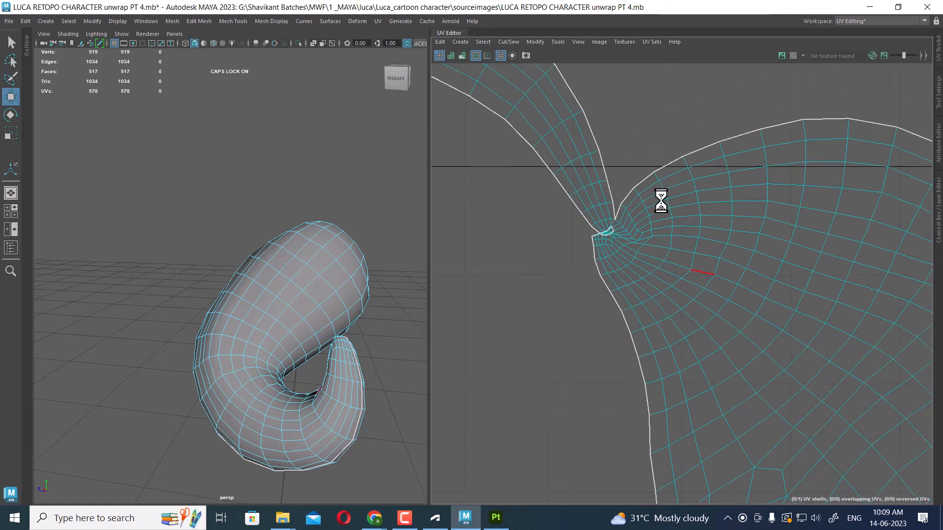
{"action": "scroll", "coordinate": [727, 263], "scroll_direction": "down", "scroll_amount": 3}
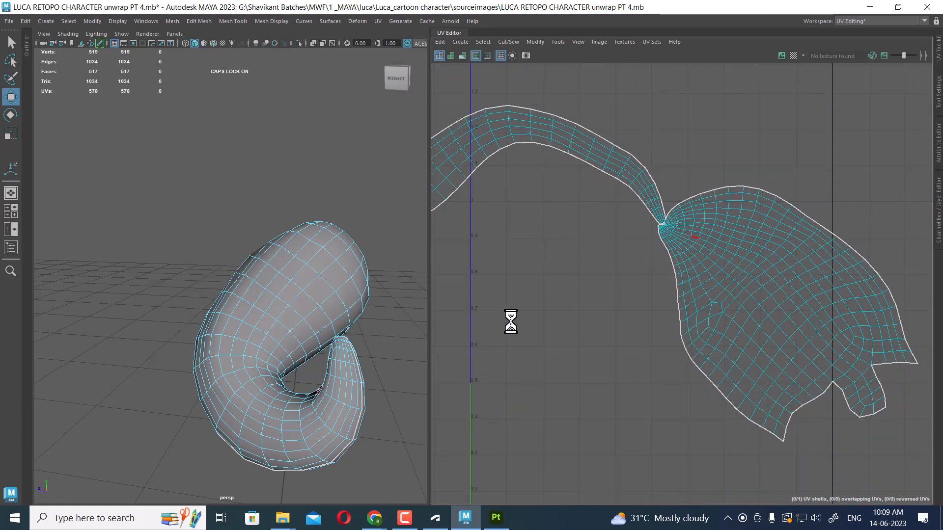
Select another seam edge on the curl and sew it into the shell
{"action": "left_click_drag", "start_coordinate": [347, 358], "coordinate": [358, 383], "text": "alt"}
{"action": "scroll", "coordinate": [800, 175], "scroll_direction": "up", "scroll_amount": 1}
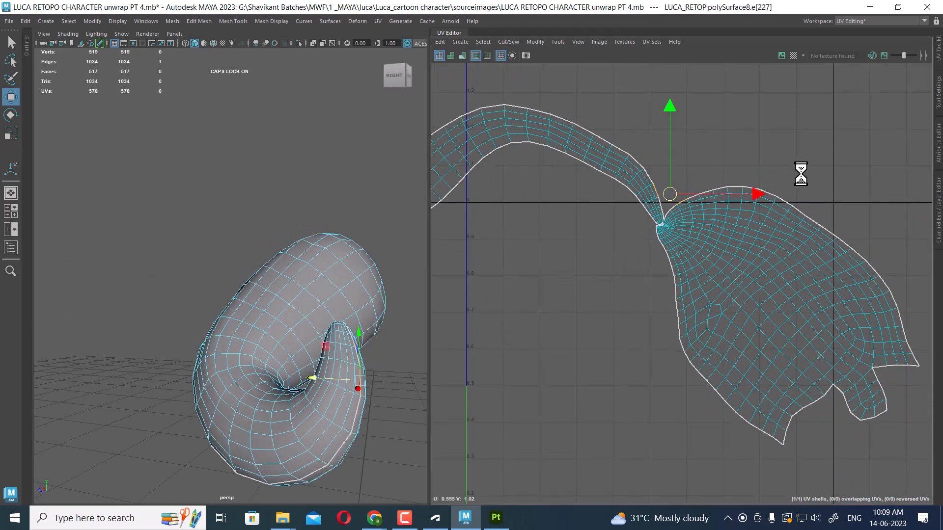
{"action": "left_click_drag", "start_coordinate": [831, 150], "coordinate": [690, 218], "text": "shift"}
{"action": "right_click_drag", "start_coordinate": [817, 248], "coordinate": [773, 118], "text": "shift"}
{"action": "middle_click_drag", "start_coordinate": [860, 236], "coordinate": [763, 192], "text": "alt"}
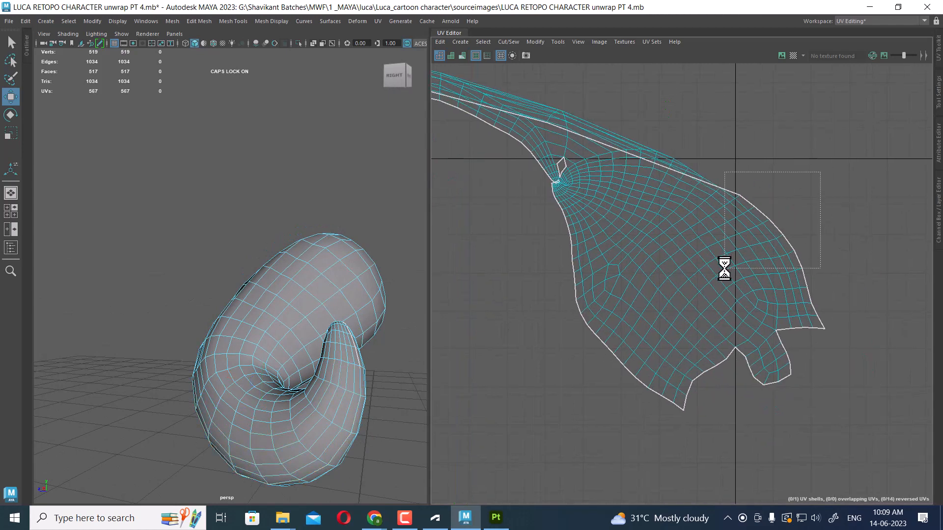
Select the remaining edges along the long seam and sew them
{"action": "left_click_drag", "start_coordinate": [724, 269], "coordinate": [724, 269]}
{"action": "right_click_drag", "start_coordinate": [788, 282], "coordinate": [779, 237], "text": "shift"}
{"action": "middle_click_drag", "start_coordinate": [747, 227], "coordinate": [677, 165], "text": "alt"}
{"action": "left_click_drag", "start_coordinate": [739, 257], "coordinate": [739, 257]}
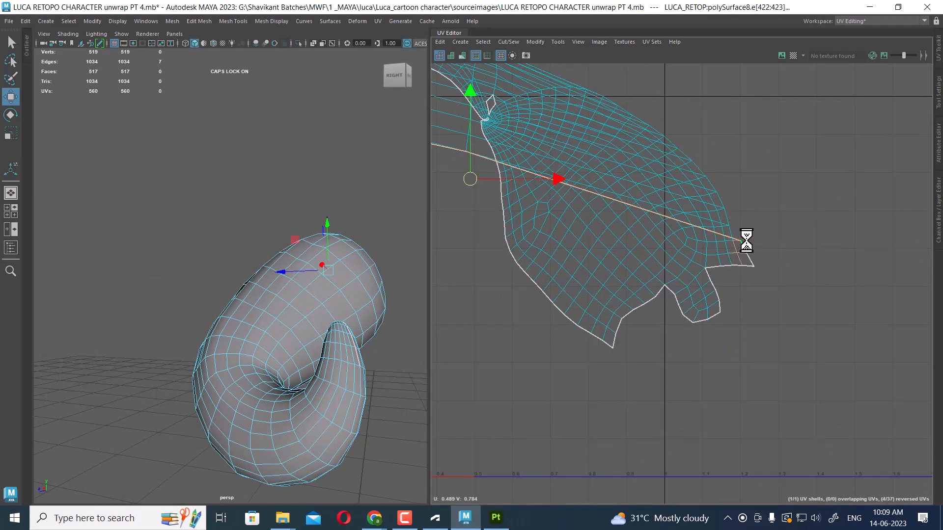
{"action": "key", "text": "shift+s"}
Select the whole curl shell and unfold it
{"action": "scroll", "coordinate": [688, 181], "scroll_direction": "down", "scroll_amount": 5}
{"action": "key", "text": "F12"}
{"action": "double_click", "coordinate": [669, 284]}
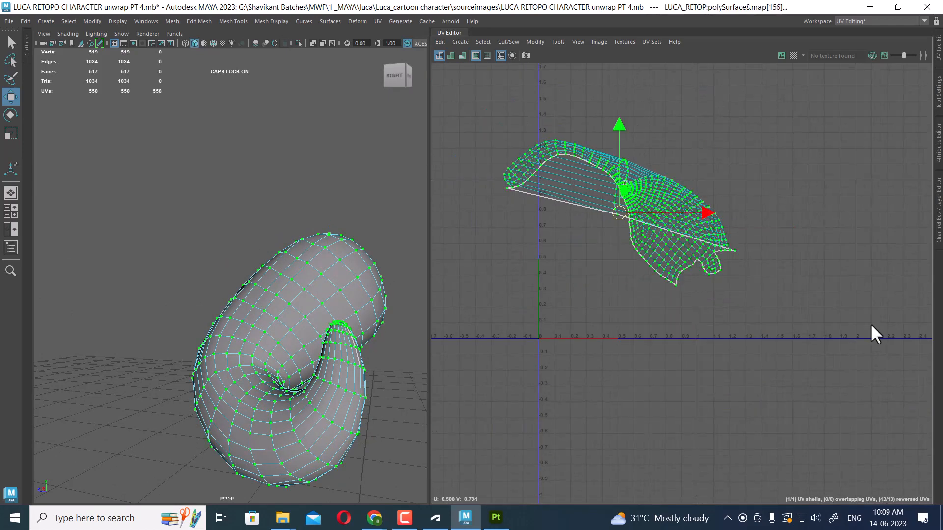
{"action": "right_click_drag", "start_coordinate": [682, 208], "coordinate": [541, 204], "text": "shift"}
{"action": "right_click_drag", "start_coordinate": [724, 183], "coordinate": [596, 179], "text": "shift"}
Sew the small open edges around the notch at the shell's pointed end
{"action": "scroll", "coordinate": [805, 275], "scroll_direction": "up", "scroll_amount": 10}
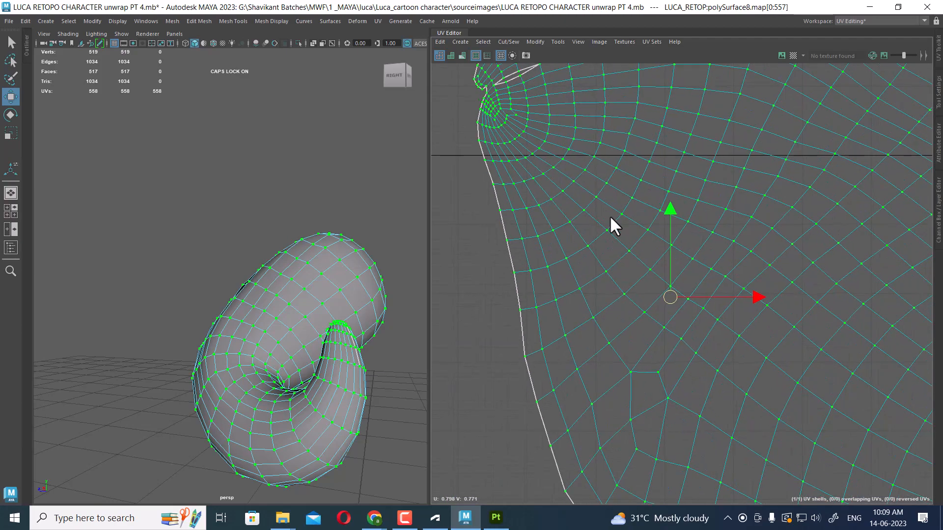
{"action": "left_click_drag", "start_coordinate": [592, 184], "coordinate": [520, 227]}
{"action": "key", "text": "shift+s"}
{"action": "left_click", "coordinate": [585, 205]}
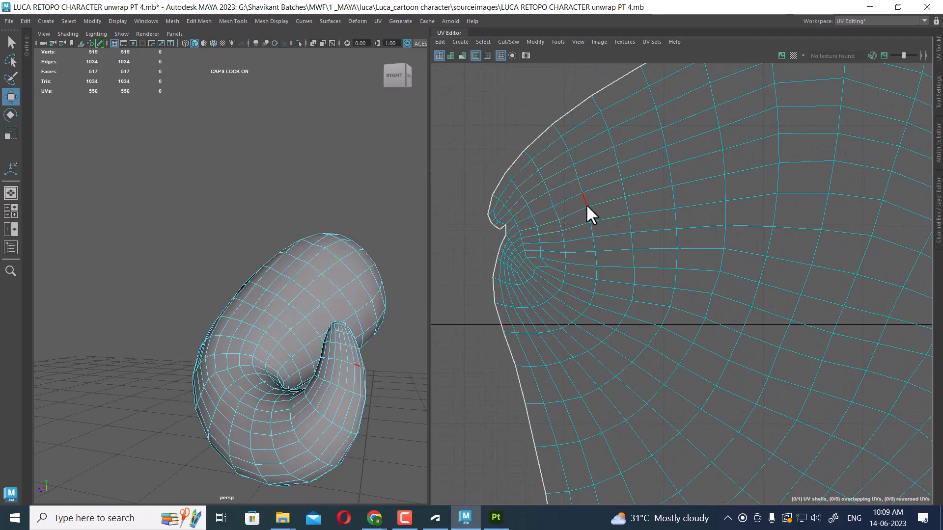
{"action": "scroll", "coordinate": [551, 199], "scroll_direction": "up", "scroll_amount": 3}
{"action": "left_click", "coordinate": [476, 242]}
{"action": "key", "text": "shift+s"}
{"action": "scroll", "coordinate": [722, 321], "scroll_direction": "down", "scroll_amount": 8}
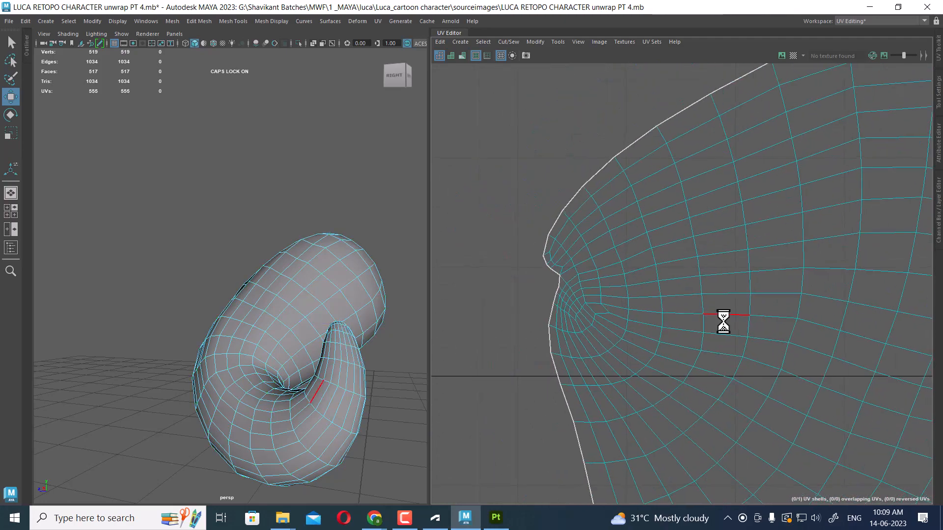
Select the edges at the shell's lower notch and sew them closed
{"action": "middle_click_drag", "start_coordinate": [811, 303], "coordinate": [540, 242], "text": "alt"}
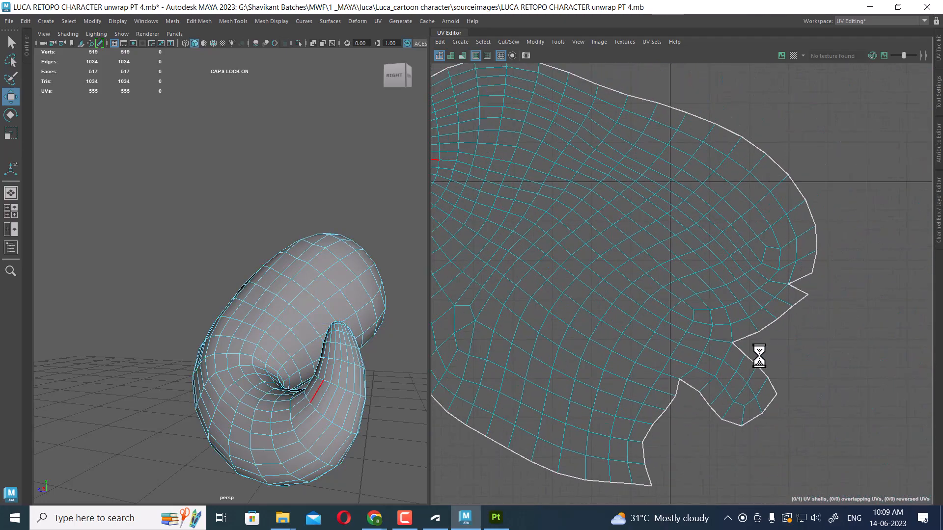
{"action": "scroll", "coordinate": [759, 356], "scroll_direction": "down", "scroll_amount": 3}
{"action": "middle_click_drag", "start_coordinate": [678, 301], "coordinate": [753, 192], "text": "alt"}
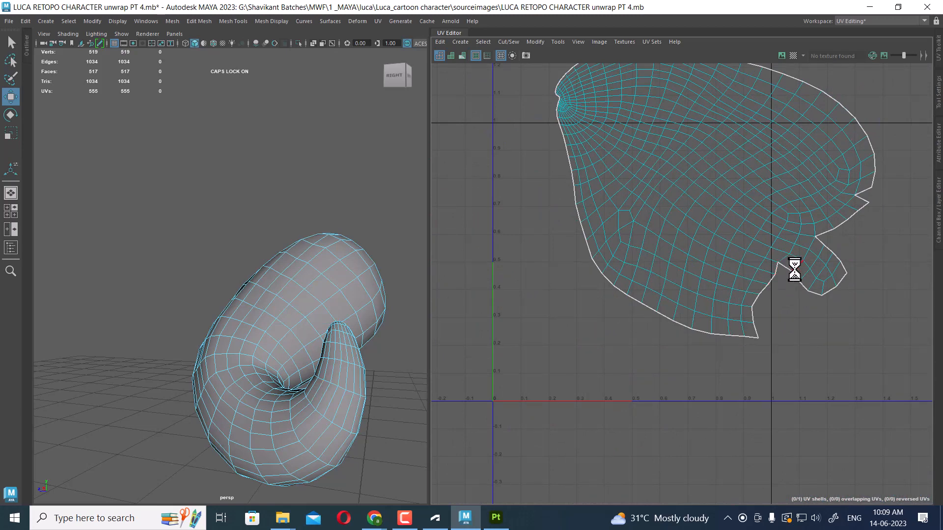
{"action": "left_click_drag", "start_coordinate": [760, 246], "coordinate": [806, 320]}
{"action": "right_click_drag", "start_coordinate": [806, 320], "coordinate": [769, 197], "text": "shift"}
{"action": "left_click_drag", "start_coordinate": [760, 274], "coordinate": [792, 319]}
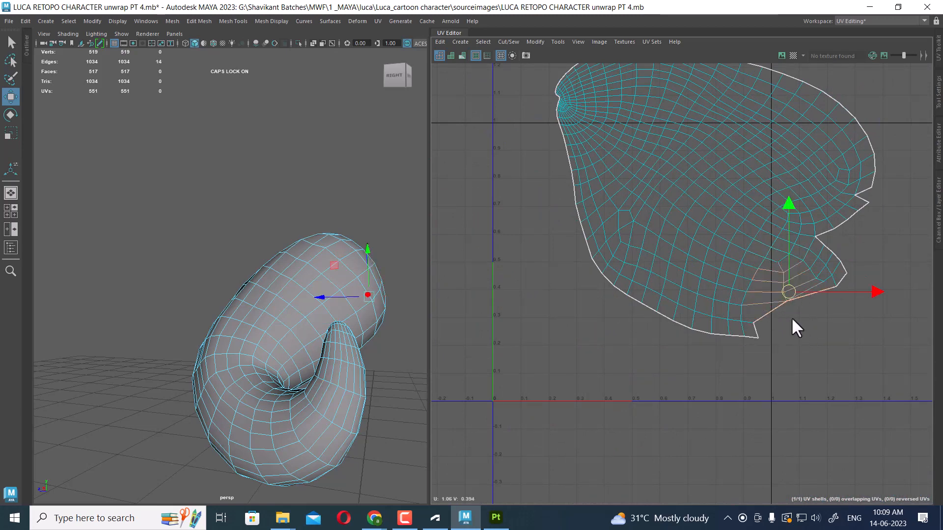
{"action": "key", "text": "shift+s"}
Select the curl shell's UVs and unfold it once more
{"action": "scroll", "coordinate": [786, 264], "scroll_direction": "down", "scroll_amount": 5}
{"action": "right_click_drag", "start_coordinate": [713, 182], "coordinate": [823, 172]}
{"action": "left_click_drag", "start_coordinate": [879, 145], "coordinate": [547, 351]}
{"action": "right_click_drag", "start_coordinate": [736, 194], "coordinate": [551, 201], "text": "shift"}
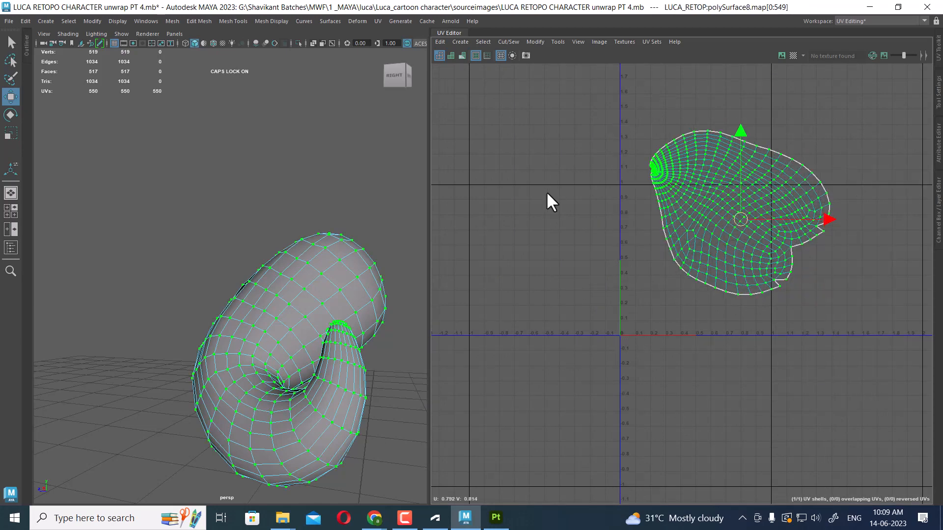
Deselect the curl and leave the isolated view to show the whole hair again
{"action": "left_click", "coordinate": [346, 250]}
{"action": "left_click", "coordinate": [354, 181]}
{"action": "key", "text": "ctrl+1"}
{"action": "right_click_drag", "start_coordinate": [353, 225], "coordinate": [254, 204], "text": "alt"}
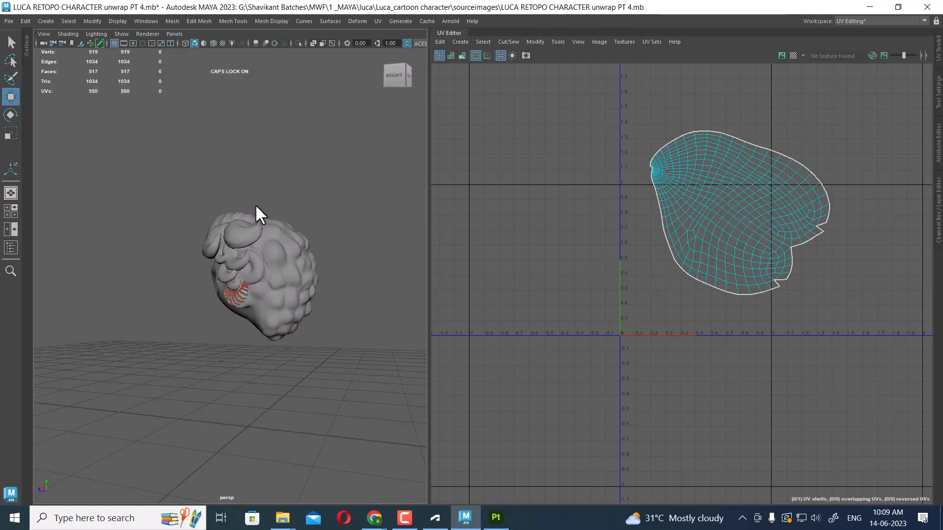
{"action": "left_click_drag", "start_coordinate": [255, 204], "coordinate": [335, 305], "text": "alt"}
{"action": "right_click_drag", "start_coordinate": [334, 305], "coordinate": [257, 324], "text": "alt"}
{"action": "right_click_drag", "start_coordinate": [258, 324], "coordinate": [376, 190]}
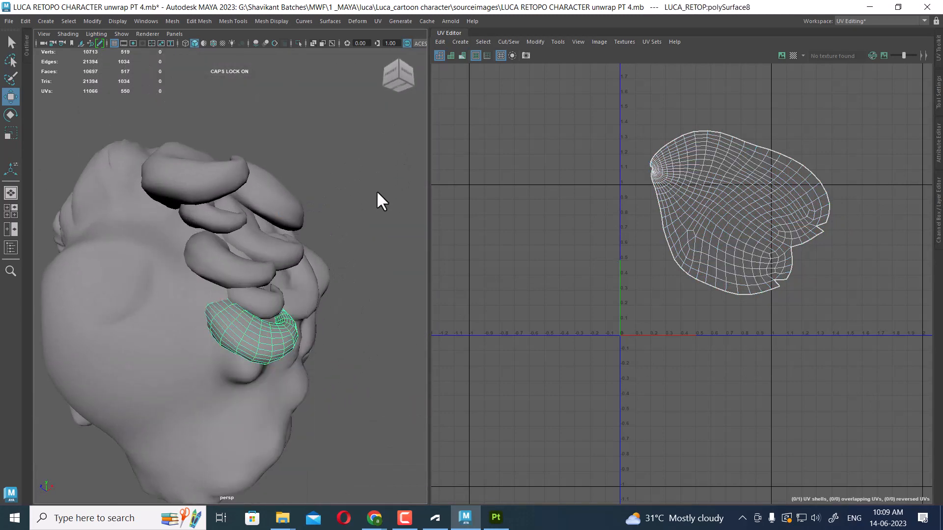
Select all the unwrapped curl pieces on the hair together
{"action": "left_click", "coordinate": [270, 301], "text": "shift"}
{"action": "left_click", "coordinate": [239, 273], "text": "shift"}
{"action": "left_click", "coordinate": [282, 251], "text": "shift"}
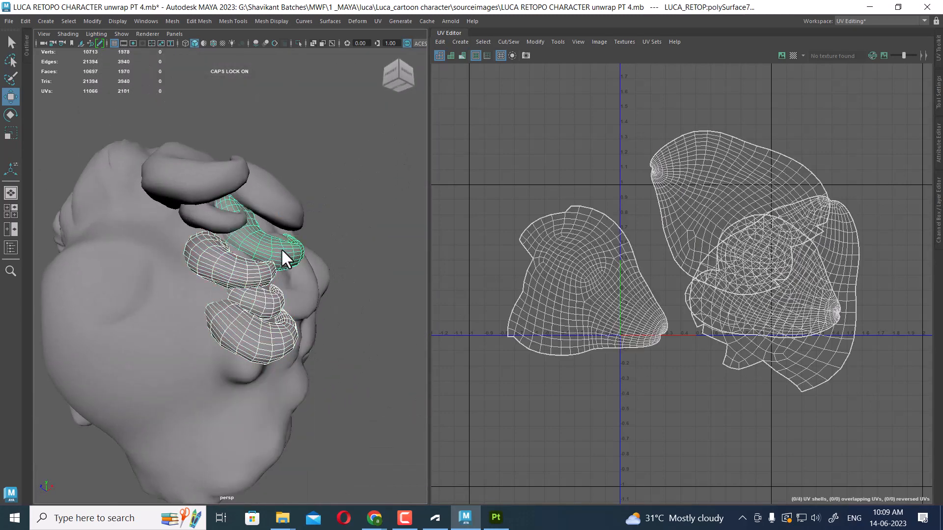
{"action": "left_click", "coordinate": [228, 222], "text": "shift"}
{"action": "left_click", "coordinate": [279, 209], "text": "shift"}
{"action": "left_click_drag", "start_coordinate": [319, 221], "coordinate": [315, 275], "text": "alt"}
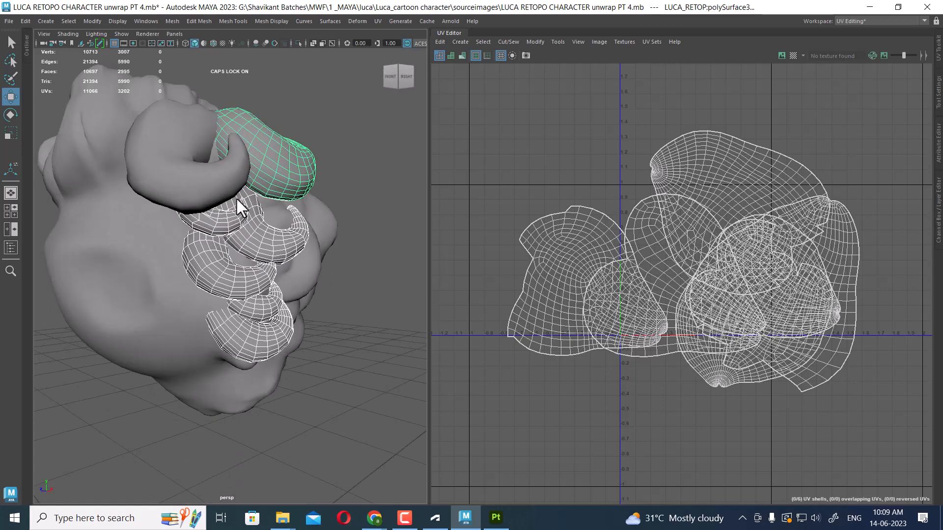
{"action": "left_click", "coordinate": [230, 189], "text": "shift"}
Select all the curls' UVs and lay them out together inside the 0–1 UV space
{"action": "right_click_drag", "start_coordinate": [731, 242], "coordinate": [642, 192], "text": "alt"}
{"action": "right_click_drag", "start_coordinate": [643, 192], "coordinate": [800, 179]}
{"action": "left_click_drag", "start_coordinate": [825, 159], "coordinate": [508, 441]}
{"action": "right_click_drag", "start_coordinate": [744, 228], "coordinate": [607, 270], "text": "shift"}
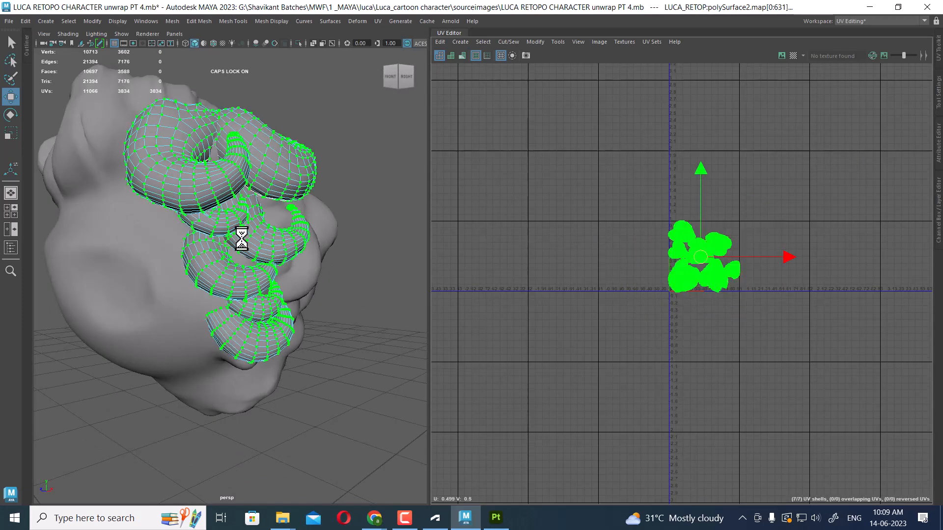
Select the main hair mass together with all the curl pieces
{"action": "right_click_drag", "start_coordinate": [242, 239], "coordinate": [165, 223], "text": "alt"}
{"action": "right_click_drag", "start_coordinate": [165, 179], "coordinate": [277, 123]}
{"action": "left_click", "coordinate": [144, 171]}
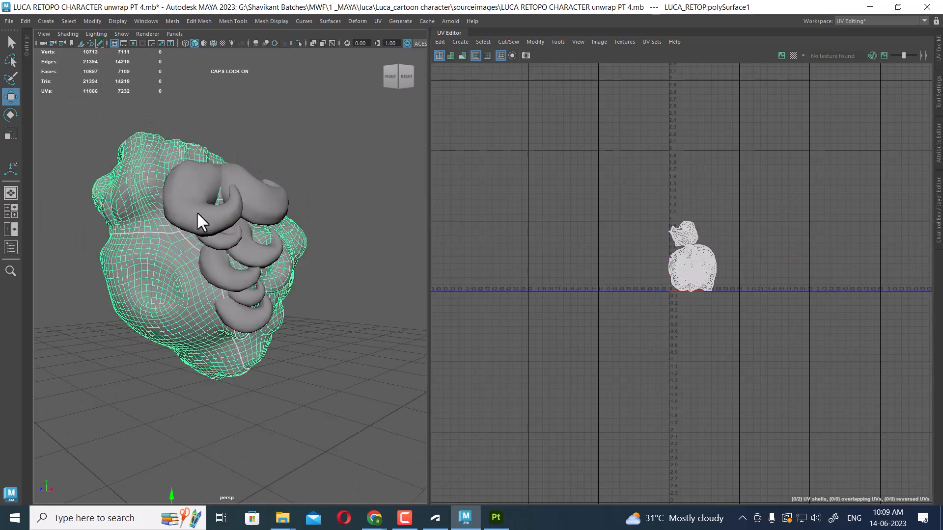
{"action": "left_click_drag", "start_coordinate": [352, 131], "coordinate": [95, 352]}
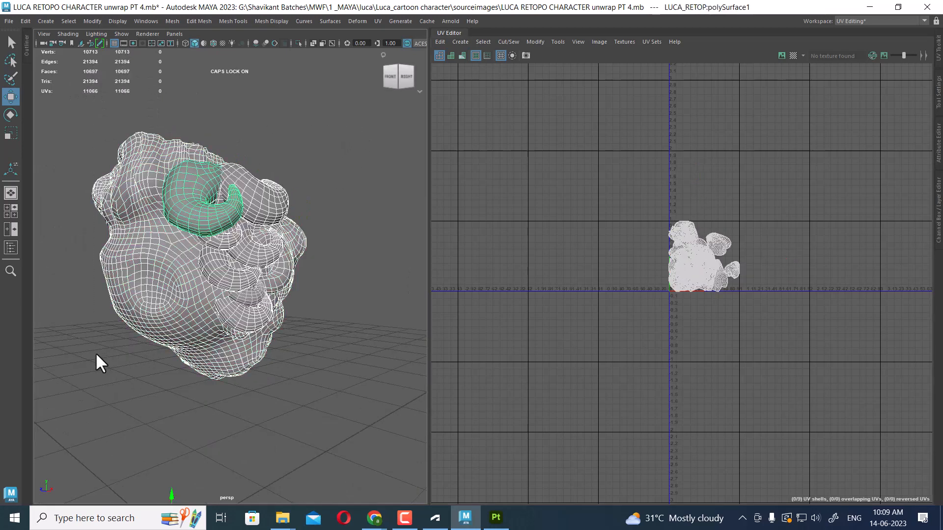
{"action": "right_click_drag", "start_coordinate": [336, 172], "coordinate": [325, 380], "text": "shift"}
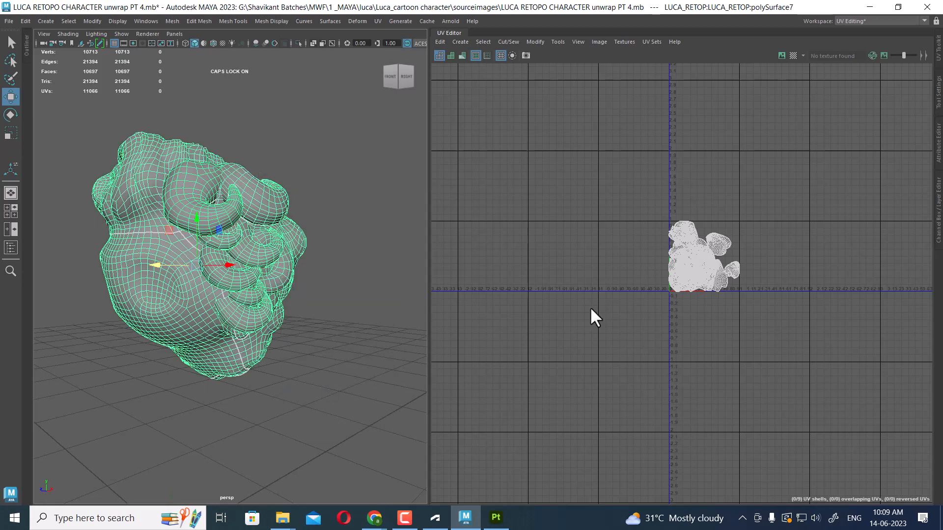
Select all the hair UVs and lay out the main hair and curls together inside the 0–1 UV space, then deselect
{"action": "right_click_drag", "start_coordinate": [691, 237], "coordinate": [824, 193]}
{"action": "left_click_drag", "start_coordinate": [824, 192], "coordinate": [698, 296]}
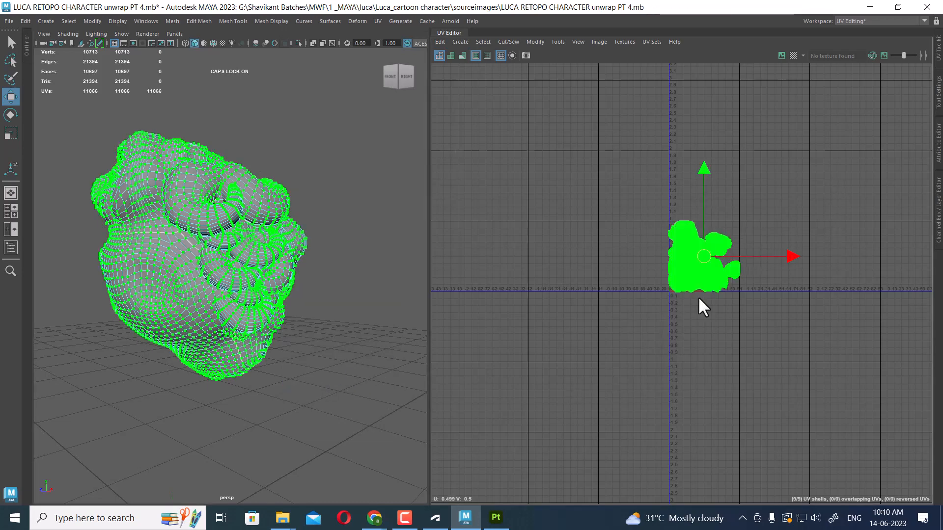
{"action": "right_click_drag", "start_coordinate": [785, 200], "coordinate": [588, 290], "text": "shift"}
{"action": "right_click_drag", "start_coordinate": [712, 248], "coordinate": [780, 405], "text": "alt"}
{"action": "middle_click_drag", "start_coordinate": [780, 405], "coordinate": [801, 334], "text": "alt"}
{"action": "right_click_drag", "start_coordinate": [800, 334], "coordinate": [742, 277], "text": "alt"}
{"action": "left_click_drag", "start_coordinate": [238, 265], "coordinate": [295, 324], "text": "alt"}
{"action": "left_click", "coordinate": [362, 165]}
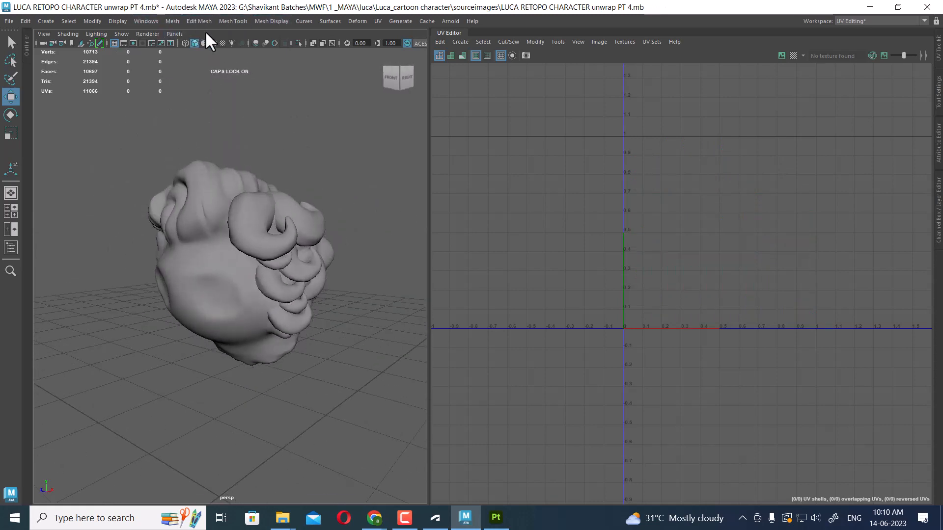
Show all the hidden parts of the character again
{"action": "left_click", "coordinate": [123, 21]}
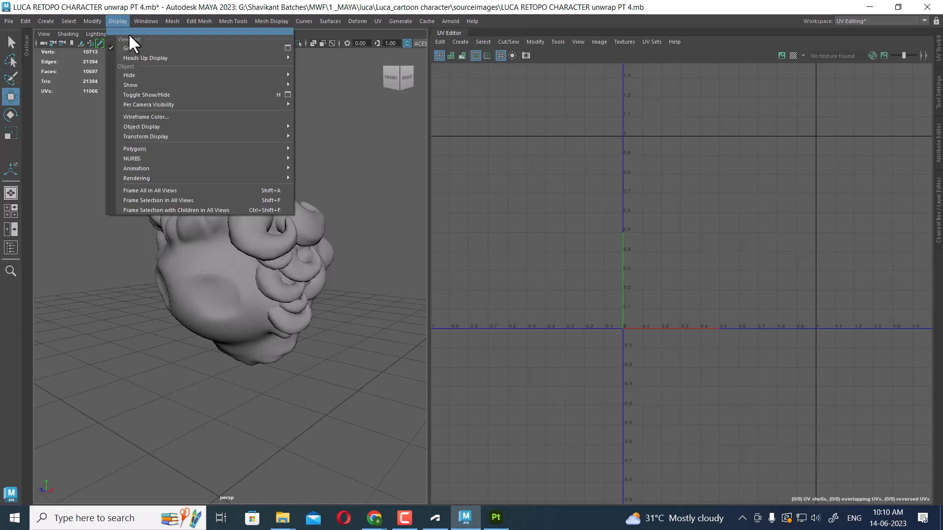
{"action": "mouse_move", "coordinate": [166, 85]}
{"action": "left_click", "coordinate": [366, 122]}
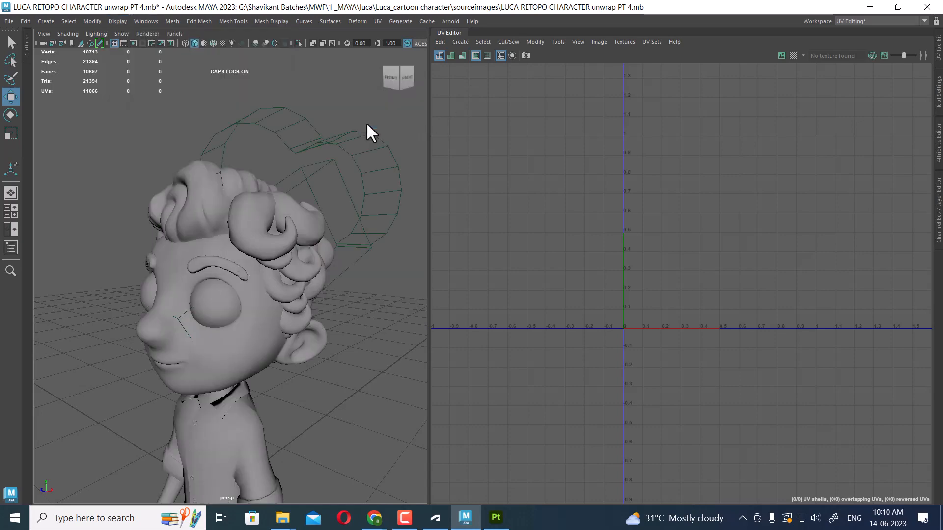
Inspect the UV layouts of the hair and the face by selecting each in turn
{"action": "scroll", "coordinate": [274, 321], "scroll_direction": "down", "scroll_amount": 3}
{"action": "scroll", "coordinate": [349, 335], "scroll_direction": "up", "scroll_amount": 2}
{"action": "left_click_drag", "start_coordinate": [349, 335], "coordinate": [272, 266], "text": "alt"}
{"action": "left_click", "coordinate": [273, 266]}
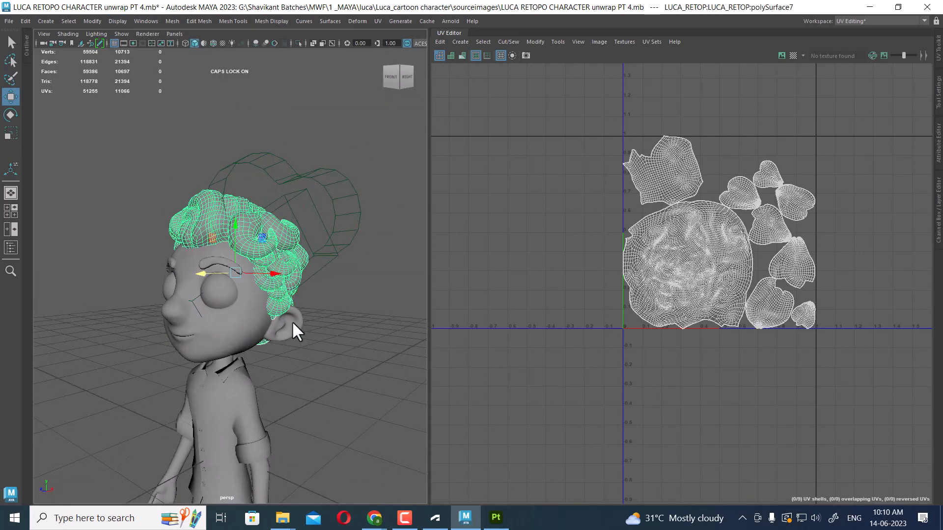
{"action": "left_click_drag", "start_coordinate": [291, 320], "coordinate": [225, 315], "text": "alt"}
{"action": "left_click", "coordinate": [227, 319]}
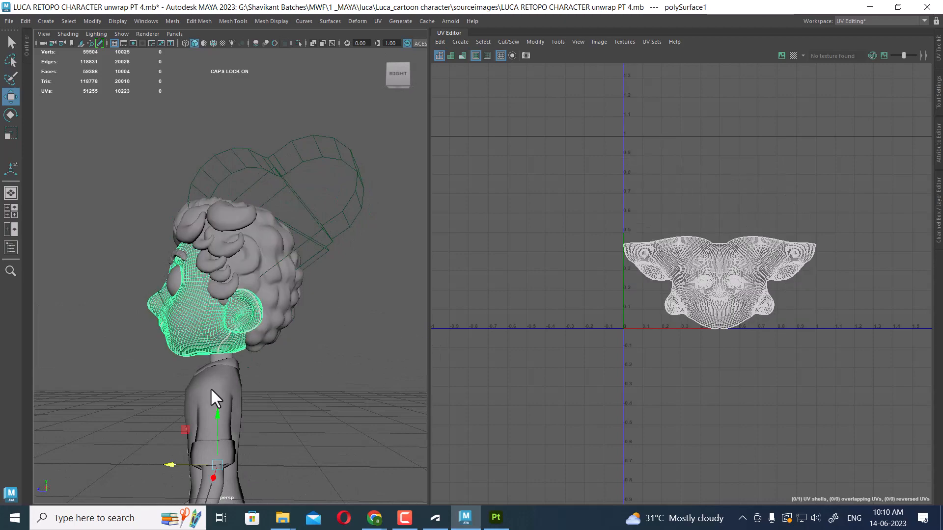
Select the body, arms and legs and lay out their UVs together in the 0–1 space
{"action": "left_click_drag", "start_coordinate": [211, 391], "coordinate": [263, 396], "text": "alt"}
{"action": "left_click", "coordinate": [278, 302]}
{"action": "left_click", "coordinate": [264, 396]}
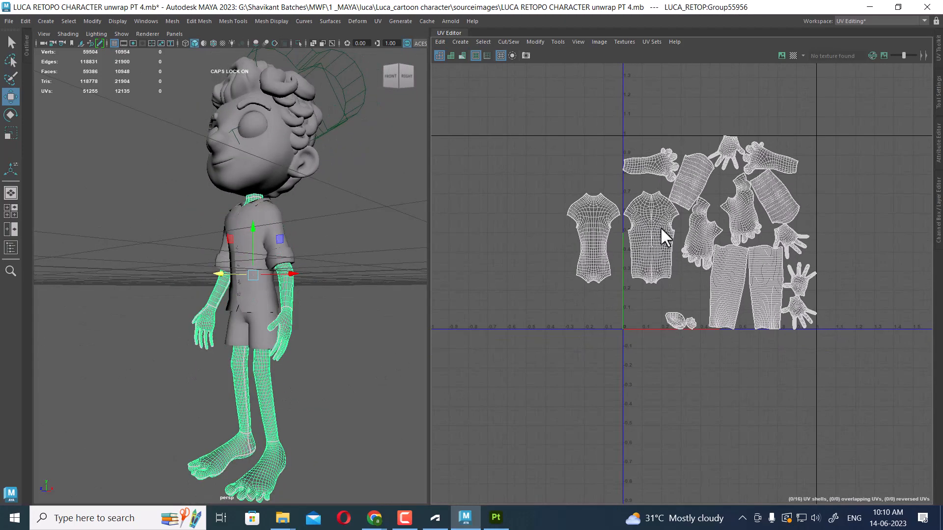
{"action": "right_click_drag", "start_coordinate": [661, 227], "coordinate": [718, 226]}
{"action": "left_click_drag", "start_coordinate": [872, 118], "coordinate": [565, 440]}
{"action": "right_click", "coordinate": [787, 141], "text": "shift"}
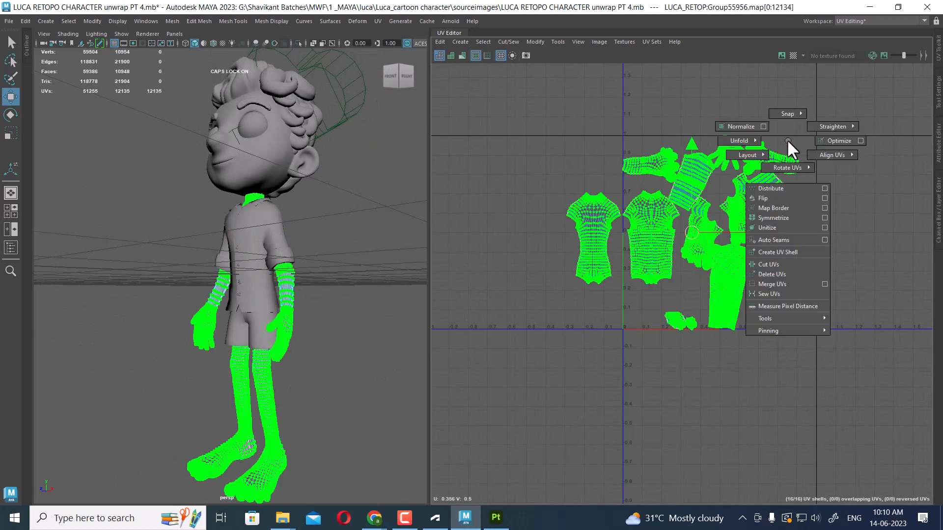
{"action": "right_click_drag", "start_coordinate": [787, 139], "coordinate": [593, 229], "text": "shift"}
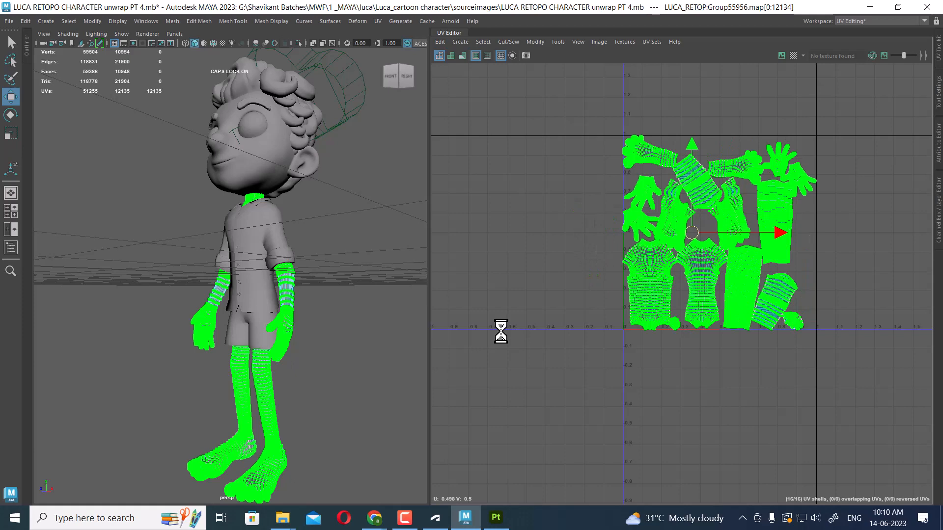
Deselect everything and hide cameras in the viewport
{"action": "right_click_drag", "start_coordinate": [297, 225], "coordinate": [375, 171]}
{"action": "left_click", "coordinate": [382, 206]}
{"action": "right_click_drag", "start_coordinate": [381, 207], "coordinate": [302, 223], "text": "alt"}
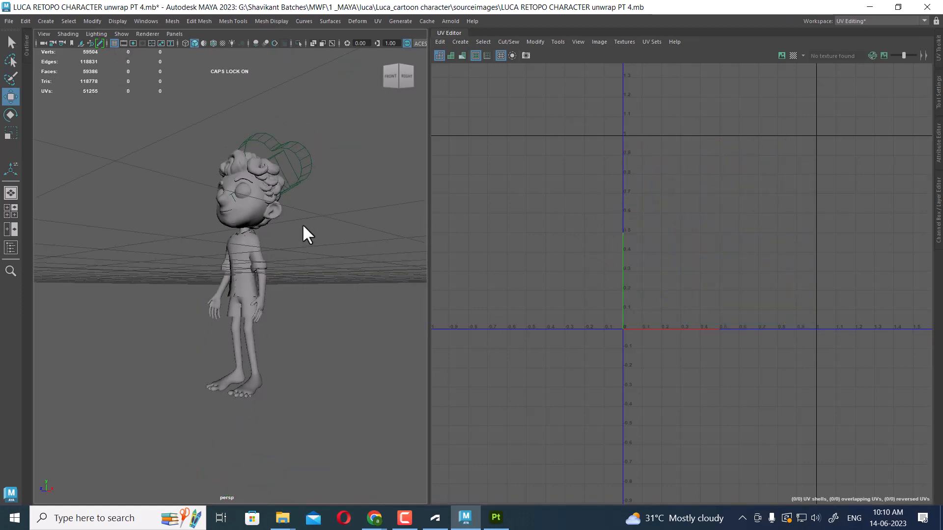
{"action": "left_click_drag", "start_coordinate": [302, 223], "coordinate": [236, 178], "text": "alt"}
{"action": "left_click", "coordinate": [123, 34]}
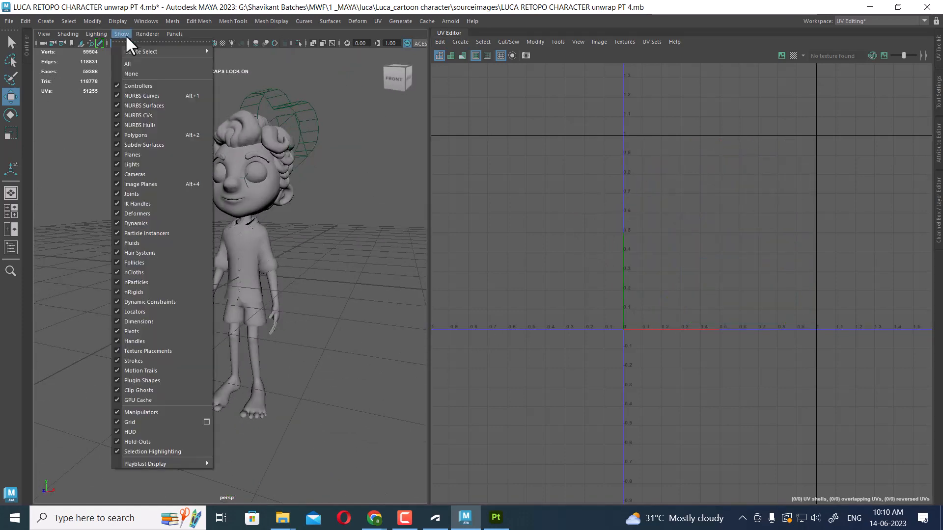
{"action": "left_click", "coordinate": [158, 174]}
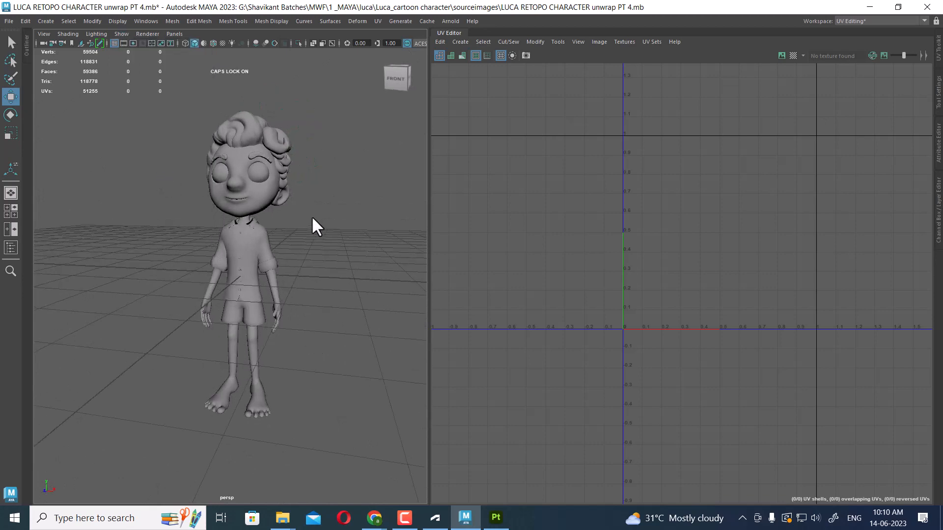
Review the whole character's UVs by selecting everything, then the body
{"action": "left_click_drag", "start_coordinate": [340, 106], "coordinate": [129, 467]}
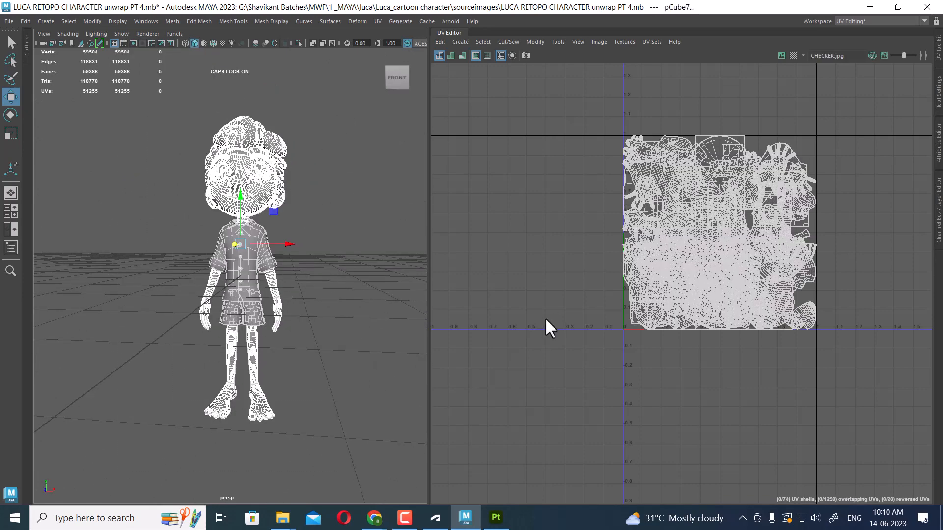
{"action": "left_click", "coordinate": [279, 325]}
{"action": "left_click_drag", "start_coordinate": [358, 332], "coordinate": [340, 319], "text": "alt"}
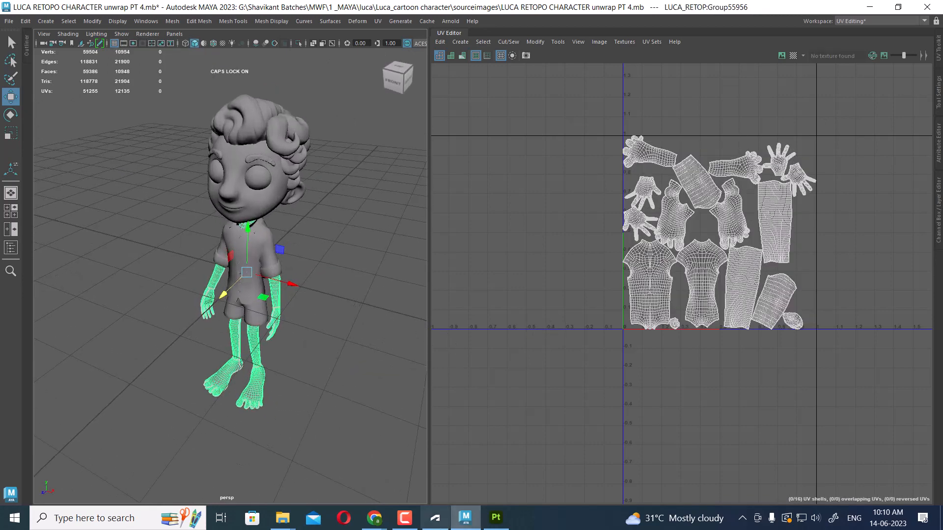
{"action": "left_click", "coordinate": [408, 524]}
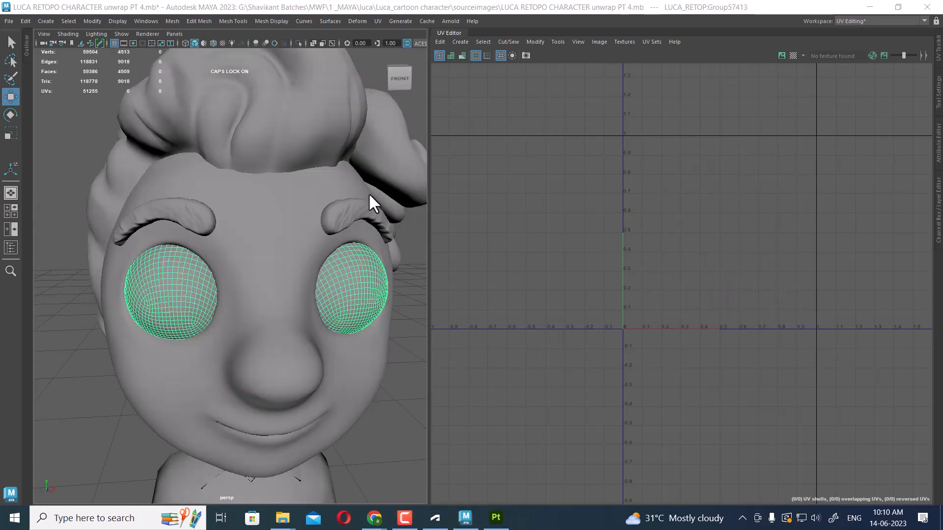
Select both eyebrows and apply an Automatic UV projection to them
{"action": "left_click", "coordinate": [346, 226]}
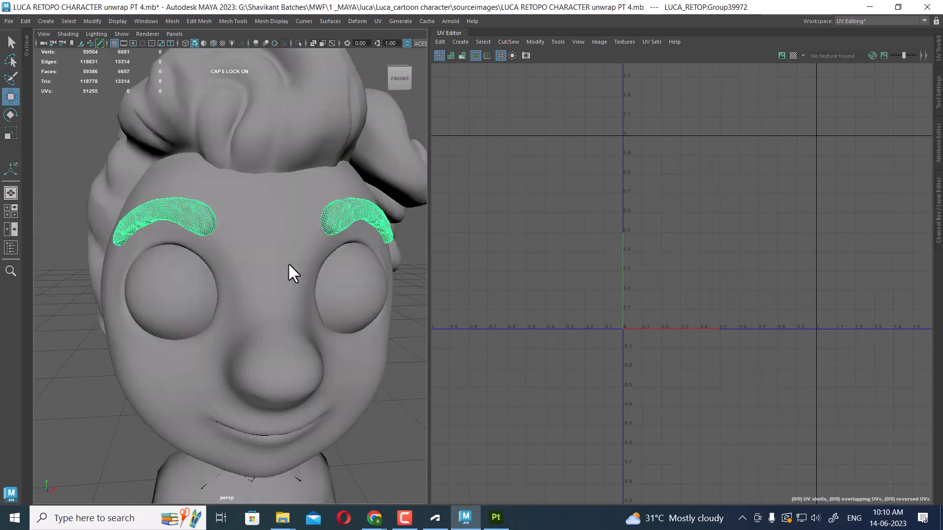
{"action": "right_click_drag", "start_coordinate": [288, 262], "coordinate": [245, 309], "text": "alt"}
{"action": "left_click_drag", "start_coordinate": [244, 309], "coordinate": [206, 258], "text": "alt"}
{"action": "right_click_drag", "start_coordinate": [206, 258], "coordinate": [242, 296], "text": "alt"}
{"action": "right_click_drag", "start_coordinate": [286, 349], "coordinate": [224, 285], "text": "alt"}
{"action": "left_click_drag", "start_coordinate": [223, 285], "coordinate": [245, 302], "text": "alt"}
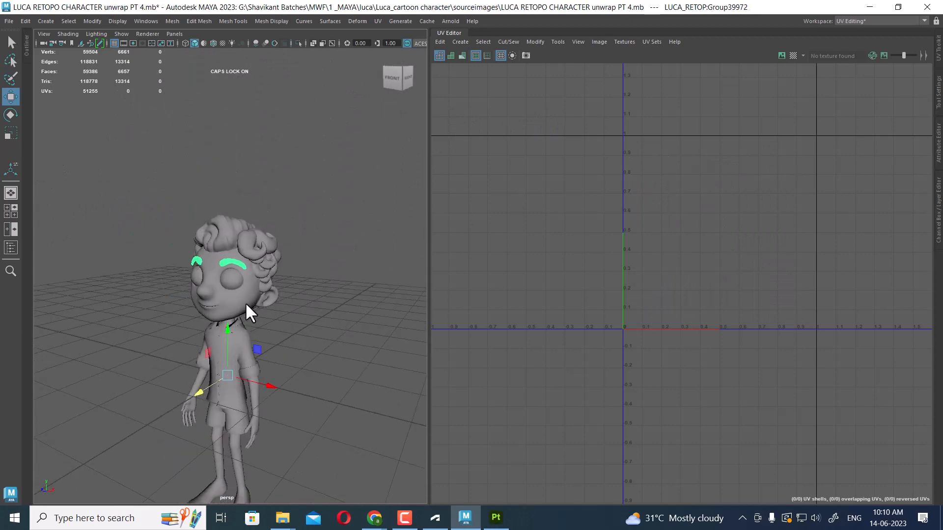
{"action": "left_click", "coordinate": [378, 21]}
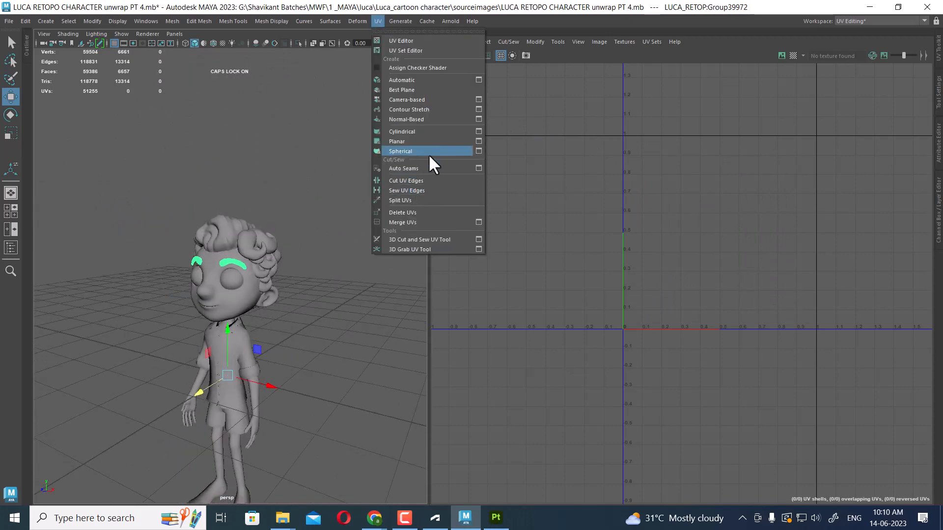
{"action": "left_click", "coordinate": [420, 81]}
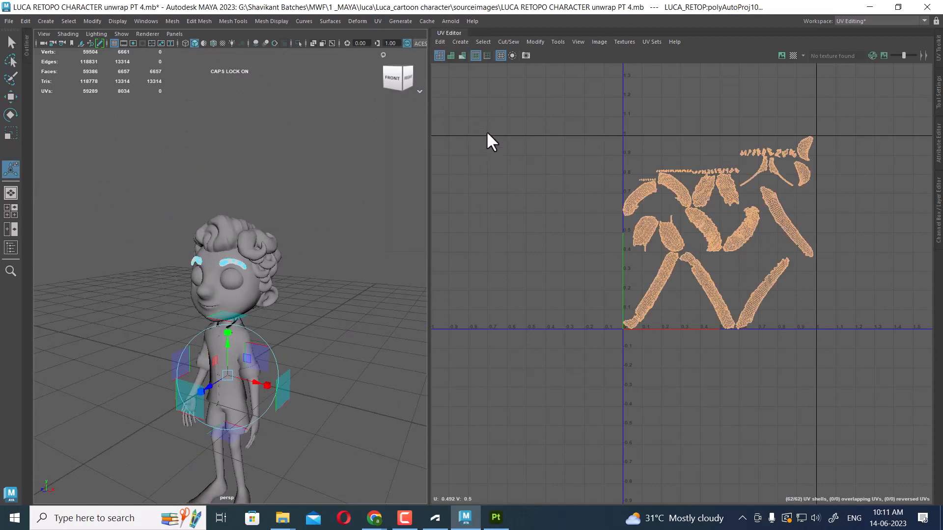
Hide everything except the eyebrows
{"action": "scroll", "coordinate": [264, 307], "scroll_direction": "up", "scroll_amount": 3}
{"action": "left_click_drag", "start_coordinate": [264, 308], "coordinate": [337, 266], "text": "alt"}
{"action": "scroll", "coordinate": [319, 276], "scroll_direction": "up", "scroll_amount": 6}
{"action": "key", "text": "q"}
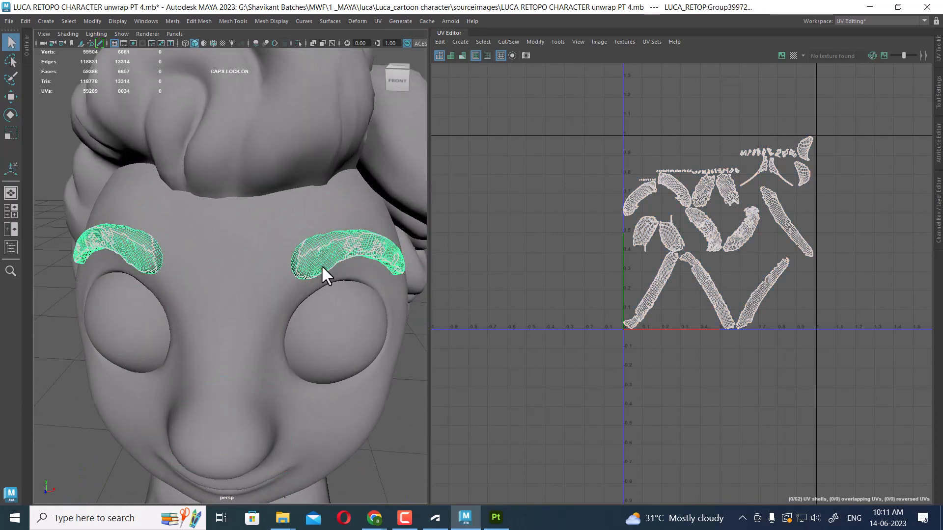
{"action": "key", "text": "alt+h"}
{"action": "mouse_move", "coordinate": [337, 263]}
{"action": "left_mouse_down", "text": "alt"}
{"action": "mouse_move", "coordinate": [316, 319]}
{"action": "mouse_move", "coordinate": [332, 259]}
{"action": "left_mouse_up", "text": "alt"}
{"action": "right_click_drag", "start_coordinate": [332, 258], "coordinate": [324, 256]}
{"action": "left_click", "coordinate": [324, 256]}
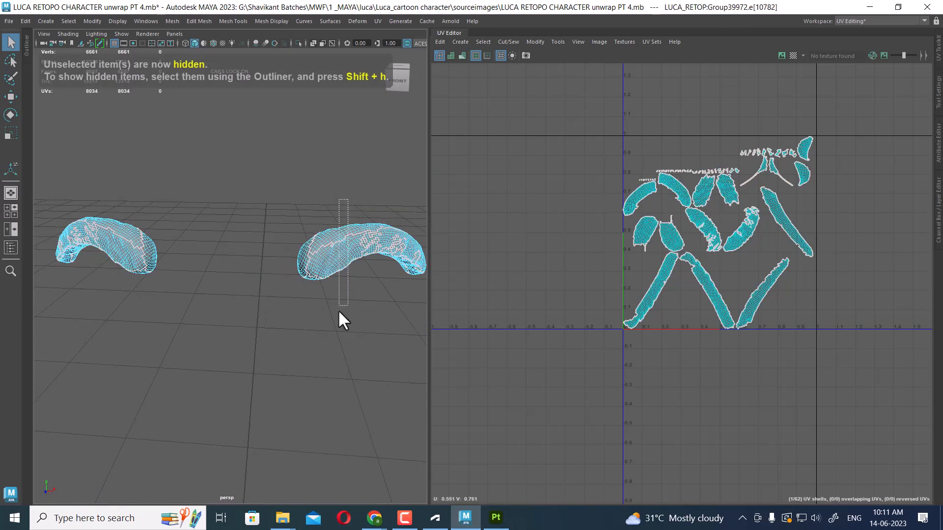
Select an edge loop along one eyebrow
{"action": "left_click_drag", "start_coordinate": [339, 312], "coordinate": [328, 316]}
{"action": "right_click_drag", "start_coordinate": [314, 199], "coordinate": [303, 77], "text": "ctrl+shift"}
{"action": "left_click_drag", "start_coordinate": [351, 273], "coordinate": [289, 311], "text": "alt"}
{"action": "scroll", "coordinate": [297, 260], "scroll_direction": "up", "scroll_amount": 4}
{"action": "middle_click_drag", "start_coordinate": [288, 311], "coordinate": [278, 292], "text": "alt"}
{"action": "scroll", "coordinate": [278, 292], "scroll_direction": "up", "scroll_amount": 3}
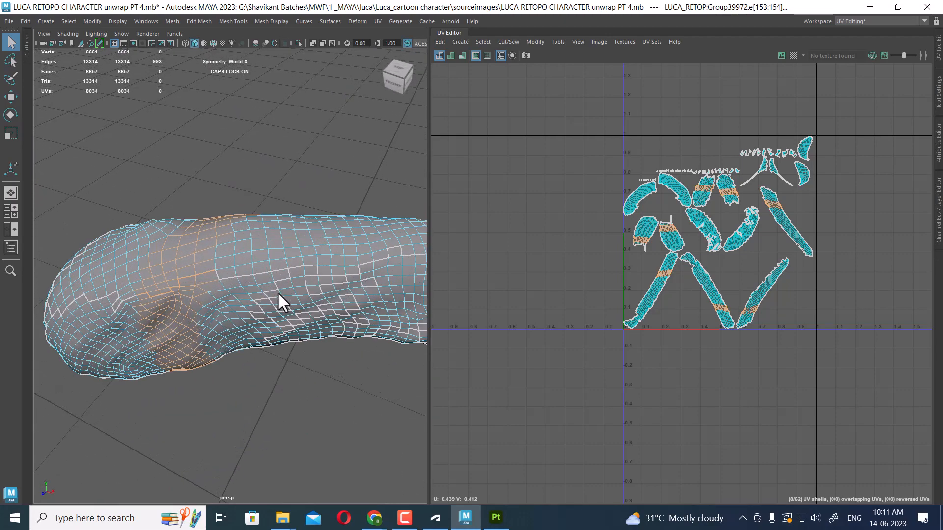
{"action": "double_click", "coordinate": [237, 241]}
{"action": "left_click_drag", "start_coordinate": [237, 241], "coordinate": [352, 267], "text": "alt"}
{"action": "scroll", "coordinate": [742, 268], "scroll_direction": "up", "scroll_amount": 1}
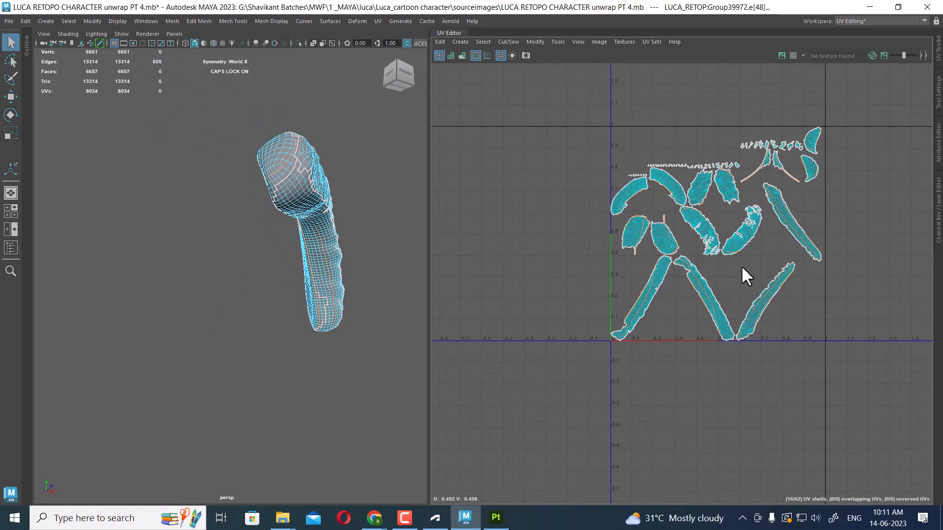
Select all the eyebrow UVs and sew the projected pieces together into a few shells
{"action": "scroll", "coordinate": [771, 246], "scroll_direction": "down", "scroll_amount": 2}
{"action": "right_click", "coordinate": [844, 175], "text": "shift"}
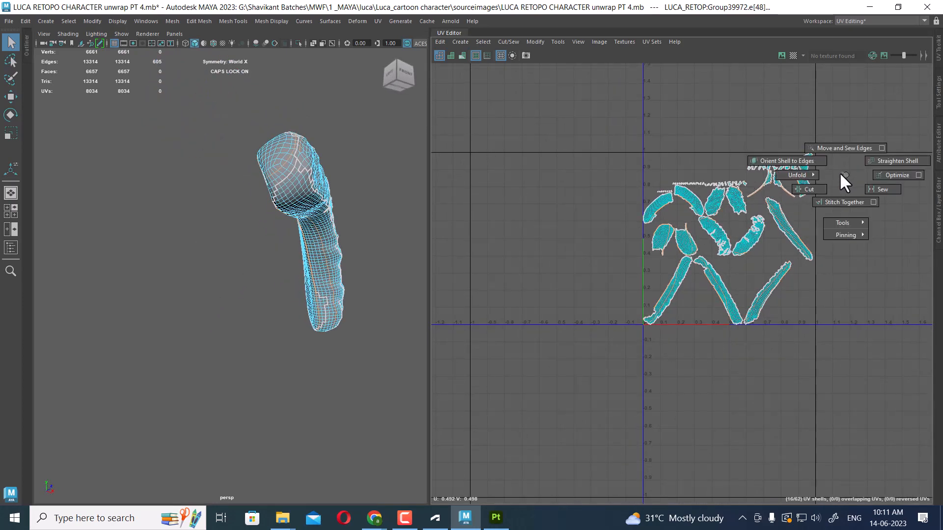
{"action": "key", "text": "w"}
{"action": "right_click_drag", "start_coordinate": [840, 174], "coordinate": [843, 134], "text": "shift"}
{"action": "left_click_drag", "start_coordinate": [878, 114], "coordinate": [526, 428]}
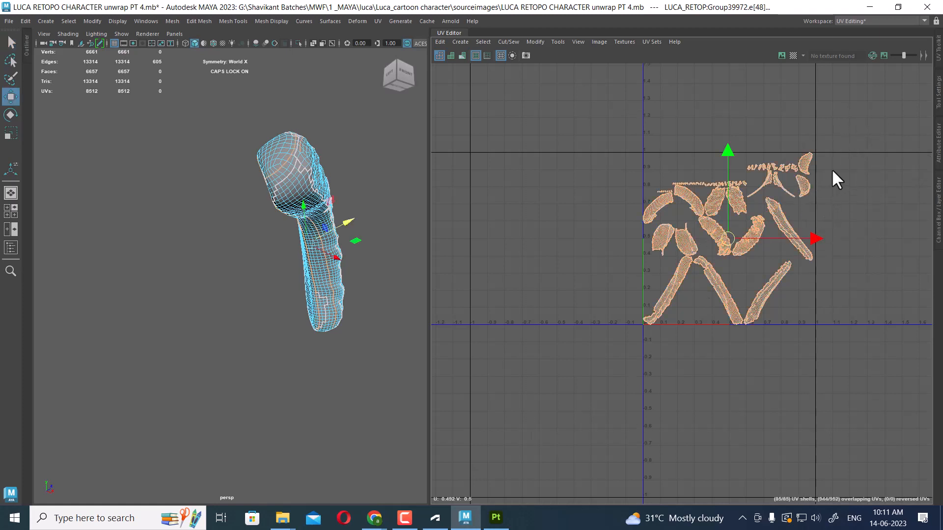
{"action": "right_click_drag", "start_coordinate": [837, 180], "coordinate": [811, 192], "text": "shift"}
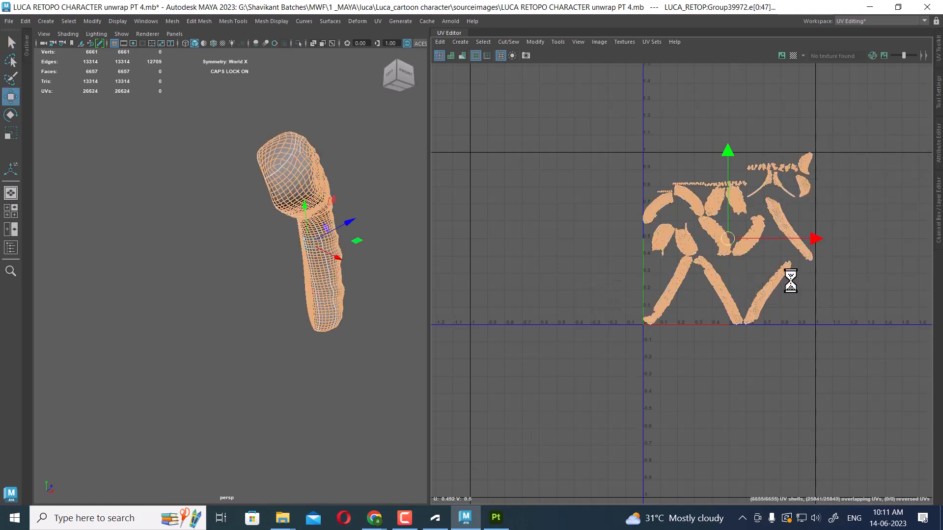
{"action": "scroll", "coordinate": [807, 295], "scroll_direction": "up", "scroll_amount": 1}
{"action": "right_click_drag", "start_coordinate": [831, 278], "coordinate": [834, 194], "text": "shift"}
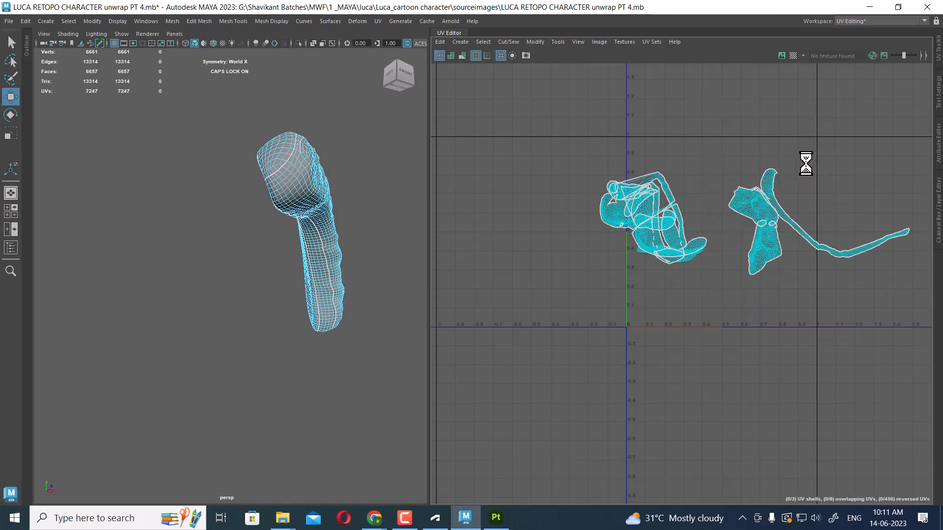
Select the eyebrow faces and inspect their projected UV shells
{"action": "right_click_drag", "start_coordinate": [761, 231], "coordinate": [823, 290], "text": "alt"}
{"action": "middle_click_drag", "start_coordinate": [823, 291], "coordinate": [770, 252], "text": "alt"}
{"action": "right_click_drag", "start_coordinate": [770, 252], "coordinate": [706, 236], "text": "alt"}
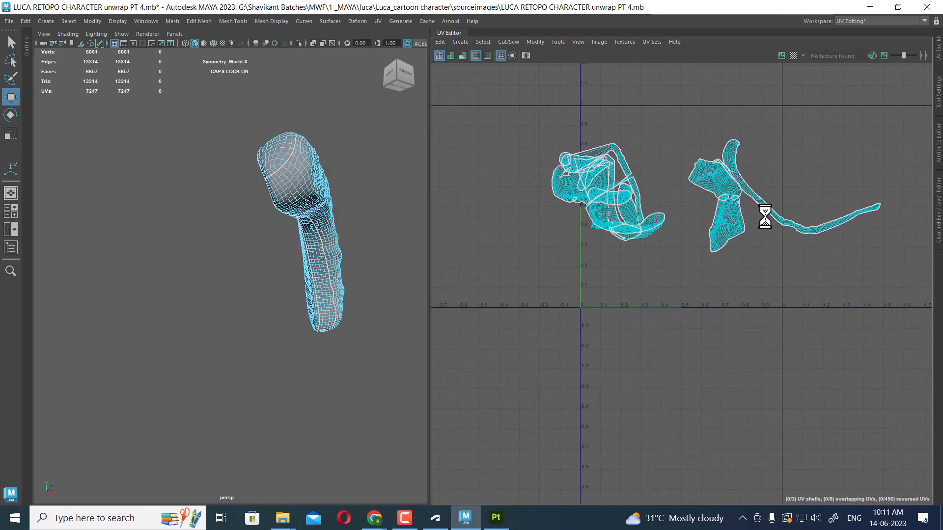
{"action": "left_click_drag", "start_coordinate": [267, 278], "coordinate": [286, 210], "text": "alt"}
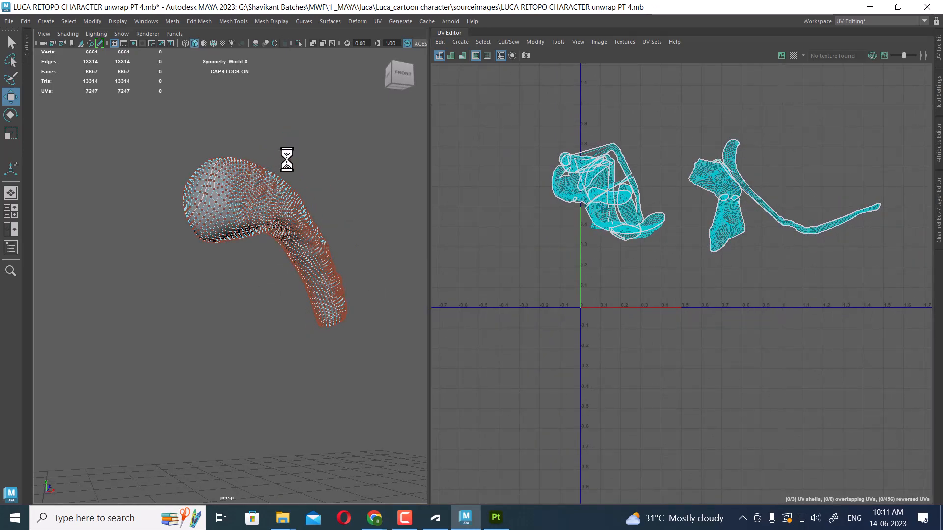
{"action": "left_click_drag", "start_coordinate": [187, 246], "coordinate": [318, 168]}
{"action": "right_click_drag", "start_coordinate": [782, 249], "coordinate": [774, 290], "text": "alt"}
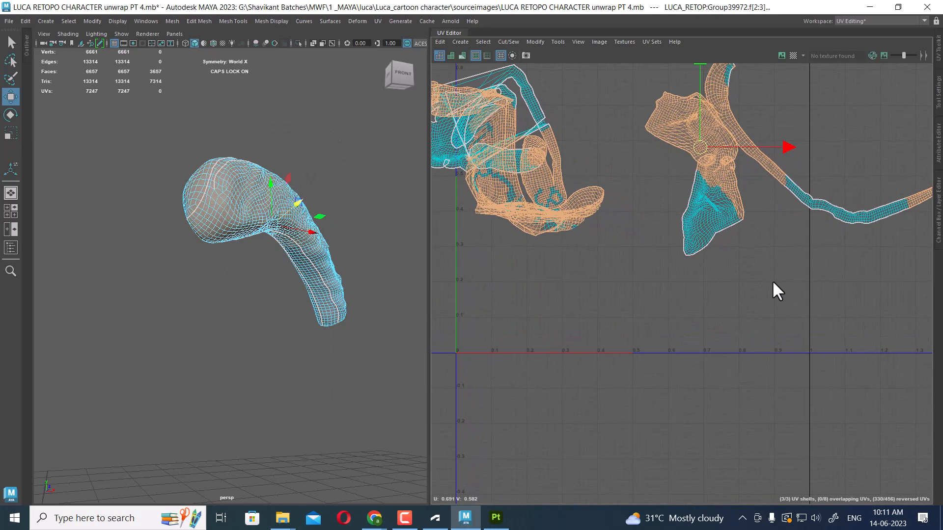
Try moving one eyebrow UV shell, then undo the move
{"action": "left_click", "coordinate": [778, 205]}
{"action": "left_click", "coordinate": [706, 200]}
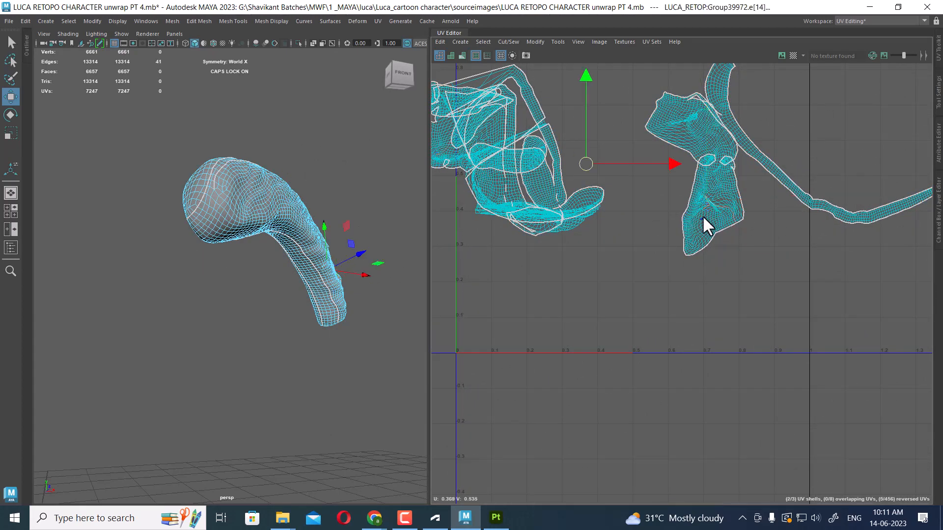
{"action": "right_click_drag", "start_coordinate": [702, 216], "coordinate": [702, 240]}
{"action": "double_click", "coordinate": [702, 230]}
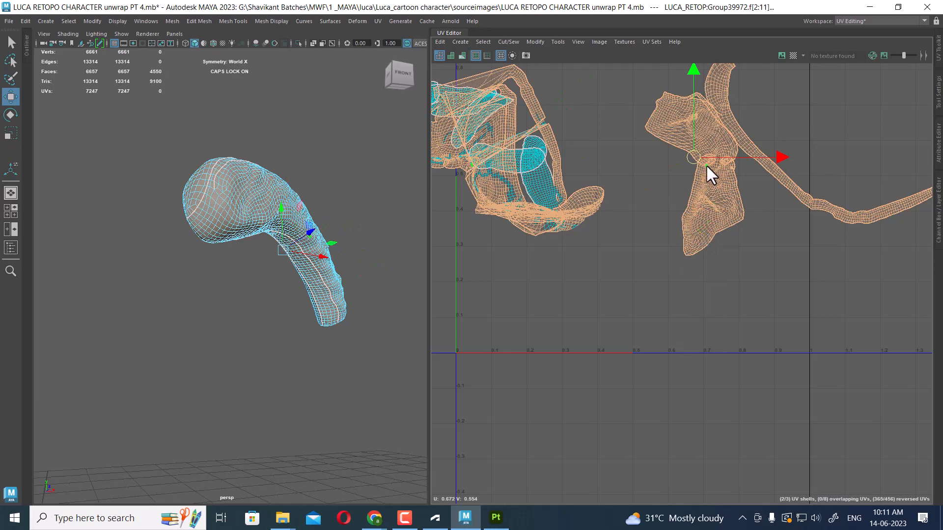
{"action": "left_click_drag", "start_coordinate": [699, 158], "coordinate": [700, 172]}
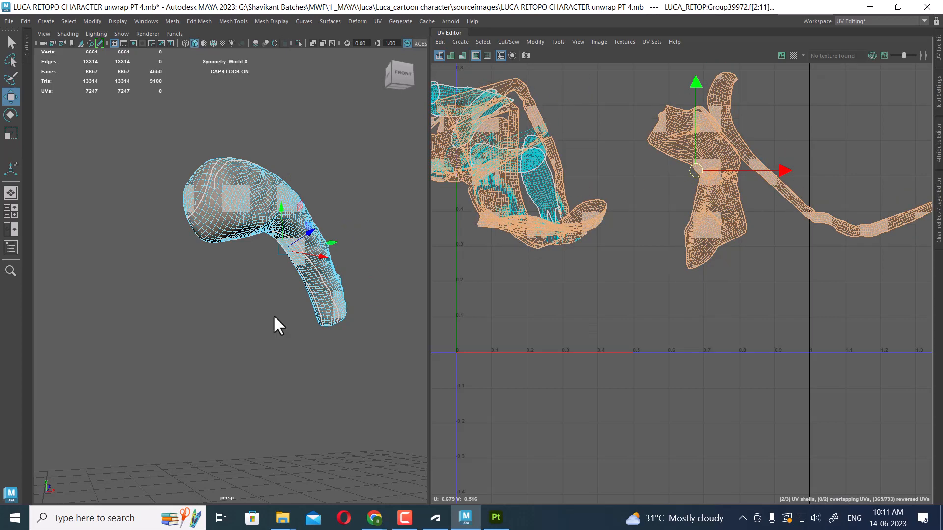
{"action": "left_click_drag", "start_coordinate": [273, 314], "coordinate": [233, 265], "text": "alt"}
{"action": "mouse_move", "coordinate": [235, 257]}
{"action": "right_mouse_down", "text": "alt"}
{"action": "mouse_move", "coordinate": [269, 256]}
{"action": "mouse_move", "coordinate": [235, 244]}
{"action": "right_mouse_up", "text": "alt"}
{"action": "middle_click_drag", "start_coordinate": [235, 244], "coordinate": [306, 247], "text": "alt"}
{"action": "right_click_drag", "start_coordinate": [305, 246], "coordinate": [423, 248], "text": "alt"}
{"action": "key", "text": "ctrl+z"}
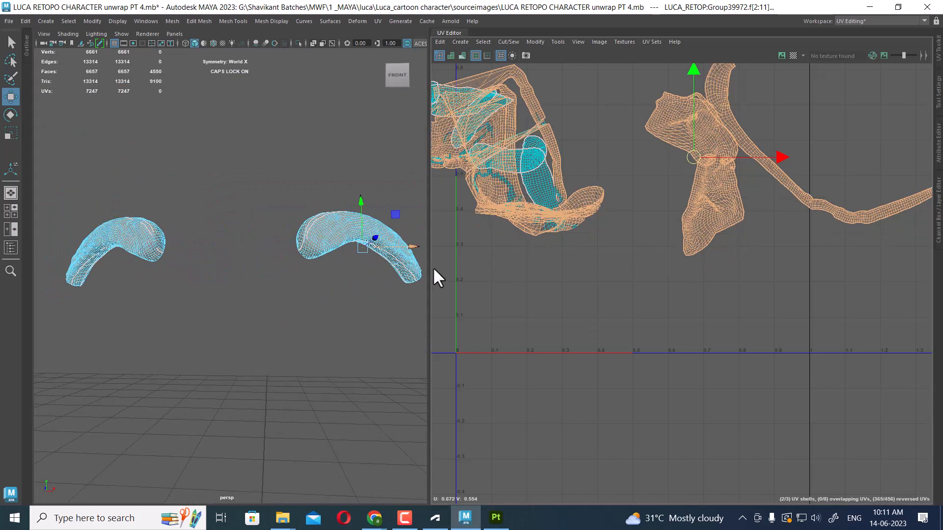
Orbit around the first eyebrow and select edge loops along its length
{"action": "scroll", "coordinate": [305, 240], "scroll_direction": "up", "scroll_amount": 3}
{"action": "middle_click_drag", "start_coordinate": [305, 240], "coordinate": [266, 259], "text": "alt"}
{"action": "left_click_drag", "start_coordinate": [266, 260], "coordinate": [276, 224], "text": "alt"}
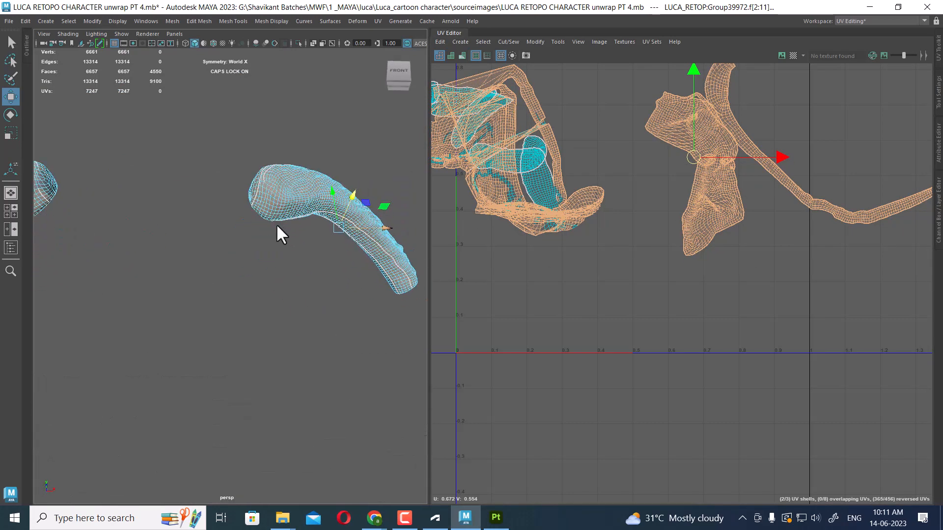
{"action": "scroll", "coordinate": [276, 224], "scroll_direction": "up", "scroll_amount": 3}
{"action": "middle_click_drag", "start_coordinate": [276, 224], "coordinate": [262, 257], "text": "alt"}
{"action": "right_click_drag", "start_coordinate": [294, 212], "coordinate": [320, 141]}
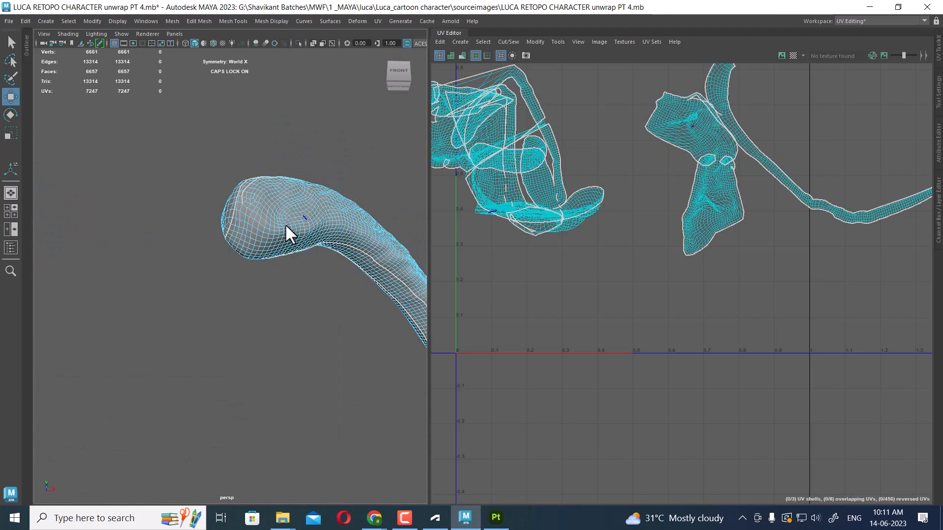
{"action": "left_click_drag", "start_coordinate": [286, 224], "coordinate": [240, 220], "text": "alt"}
{"action": "scroll", "coordinate": [243, 208], "scroll_direction": "up", "scroll_amount": 5}
{"action": "scroll", "coordinate": [243, 204], "scroll_direction": "down", "scroll_amount": 3}
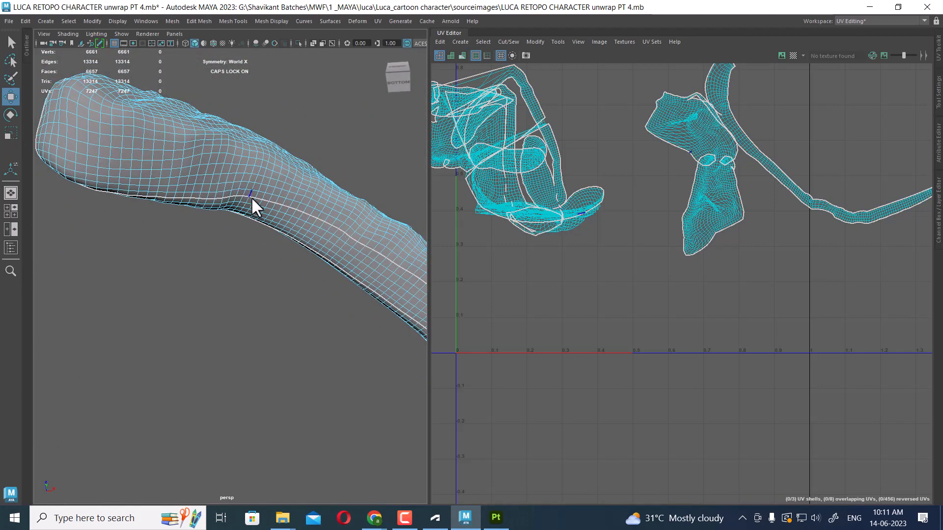
{"action": "double_click", "coordinate": [127, 146]}
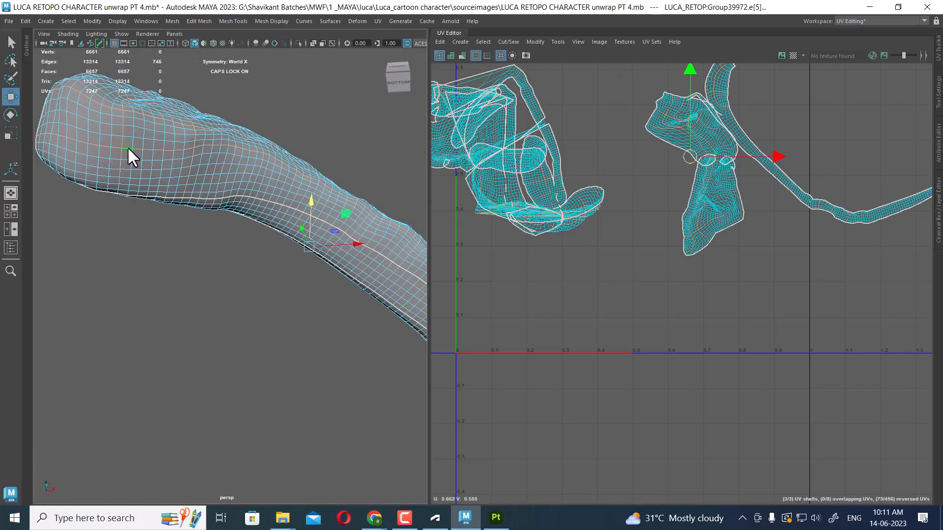
{"action": "left_click_drag", "start_coordinate": [250, 213], "coordinate": [335, 194], "text": "alt"}
{"action": "double_click", "coordinate": [324, 196]}
{"action": "scroll", "coordinate": [322, 219], "scroll_direction": "down", "scroll_amount": 5}
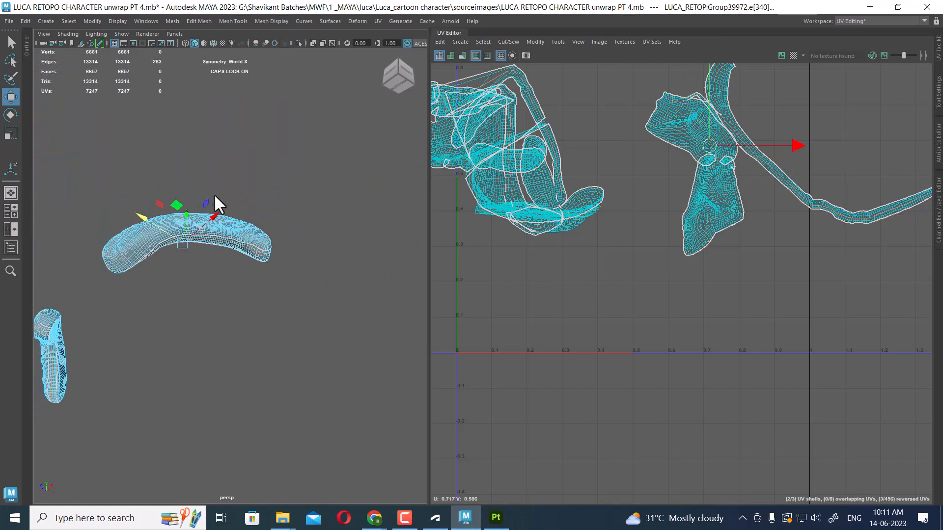
Orbit around the second eyebrow and select edge loops along it
{"action": "left_click_drag", "start_coordinate": [214, 194], "coordinate": [342, 290], "text": "alt"}
{"action": "right_click_drag", "start_coordinate": [343, 289], "coordinate": [390, 305], "text": "alt"}
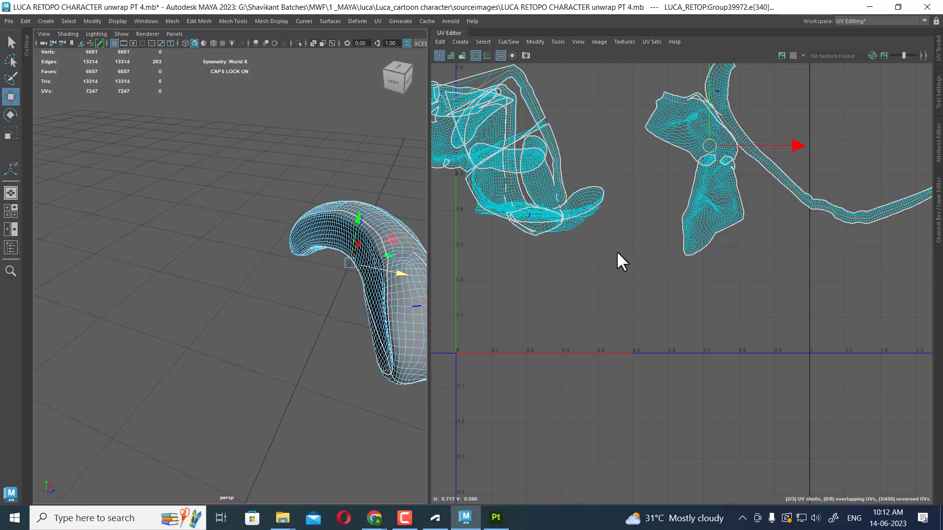
{"action": "left_click_drag", "start_coordinate": [387, 299], "coordinate": [275, 325], "text": "alt"}
{"action": "double_click", "coordinate": [264, 323], "text": "shift"}
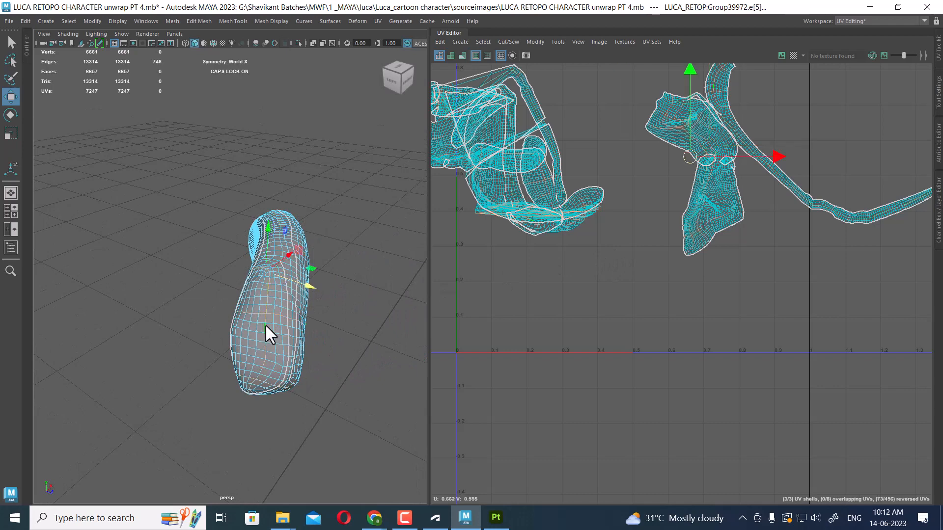
{"action": "left_click_drag", "start_coordinate": [272, 353], "coordinate": [351, 345], "text": "alt"}
{"action": "left_click_drag", "start_coordinate": [346, 305], "coordinate": [349, 287], "text": "alt"}
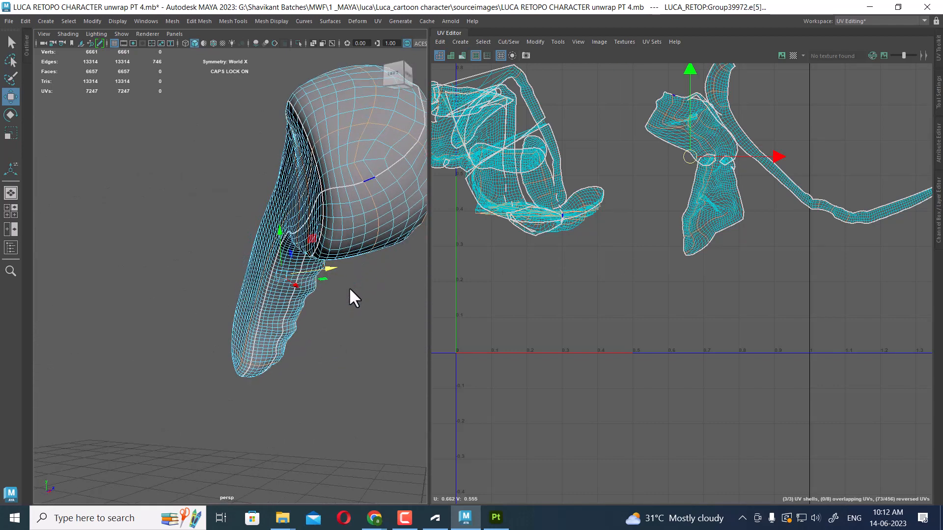
{"action": "double_click", "coordinate": [348, 208]}
{"action": "left_click_drag", "start_coordinate": [348, 208], "coordinate": [282, 233], "text": "alt"}
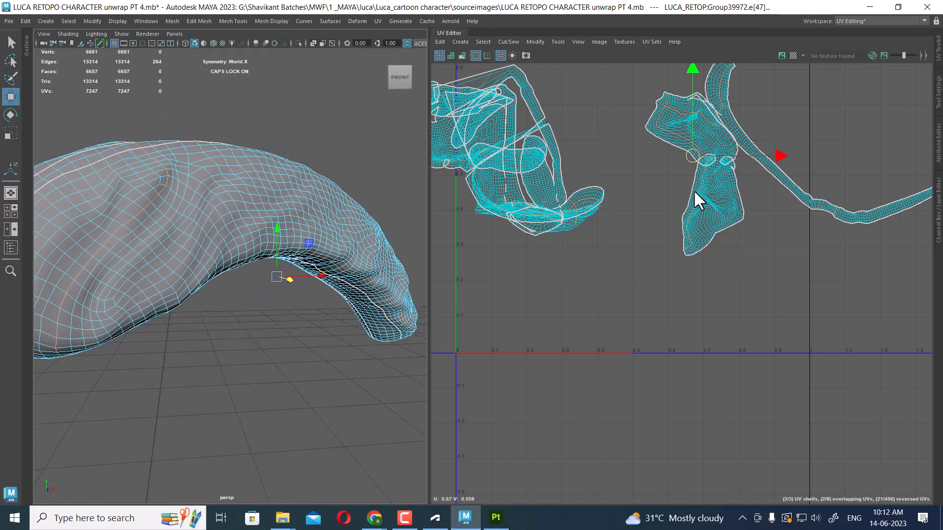
Select the eyebrow UV shell and inspect it against the mesh
{"action": "key", "text": "ctrl+u"}
{"action": "left_click", "coordinate": [783, 260]}
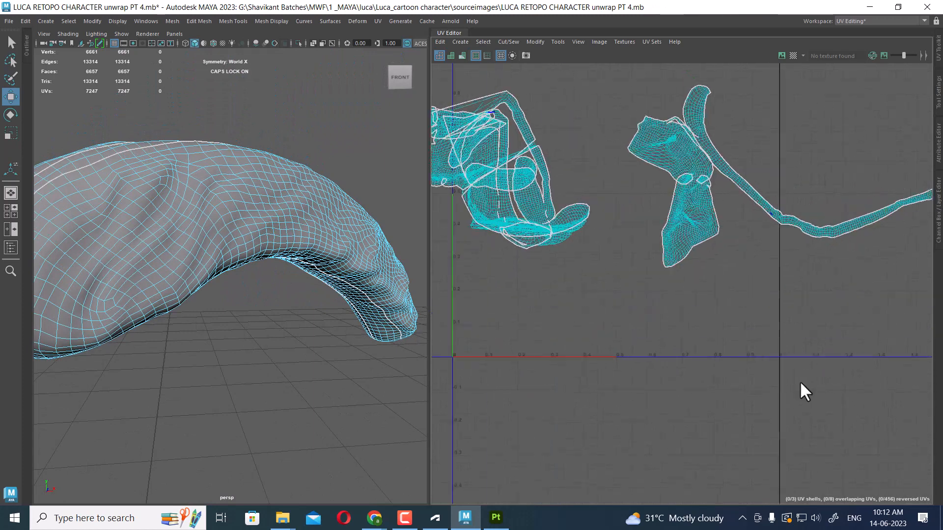
{"action": "scroll", "coordinate": [707, 236], "scroll_direction": "up", "scroll_amount": 2}
{"action": "double_click", "coordinate": [695, 243]}
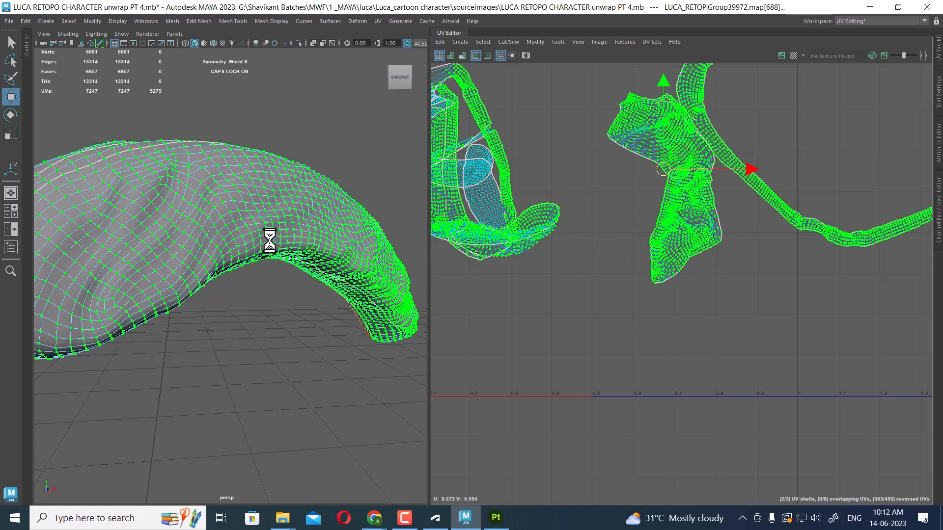
{"action": "left_click_drag", "start_coordinate": [280, 253], "coordinate": [275, 301], "text": "alt"}
{"action": "mouse_move", "coordinate": [275, 301]}
{"action": "right_mouse_down", "text": "alt"}
{"action": "mouse_move", "coordinate": [270, 265]}
{"action": "mouse_move", "coordinate": [283, 294]}
{"action": "right_mouse_up", "text": "alt"}
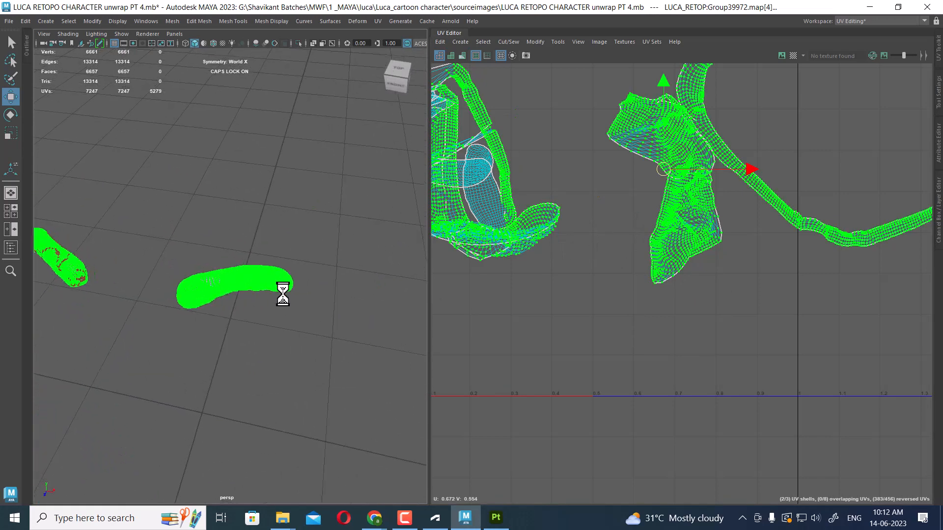
{"action": "right_click_drag", "start_coordinate": [232, 230], "coordinate": [231, 256]}
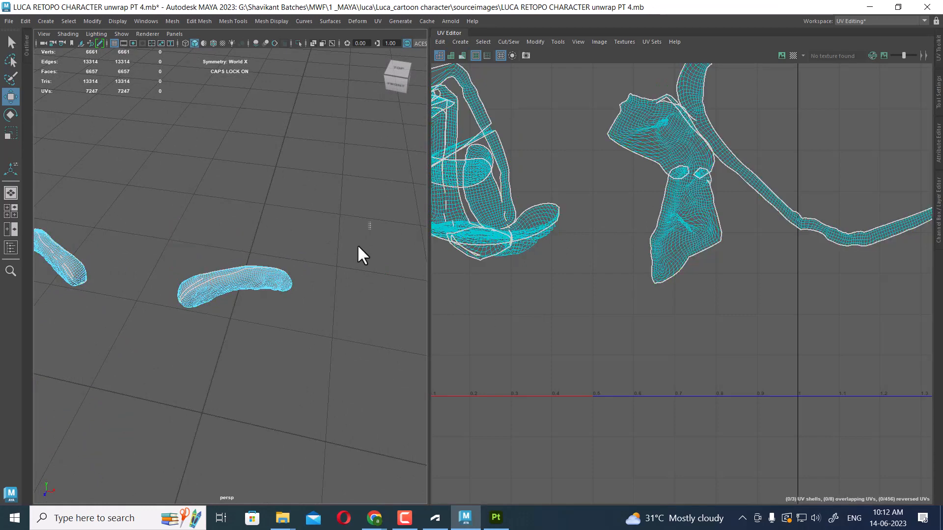
Try planar UV projections of the eyebrows from the X, Y and Z axes
{"action": "left_click", "coordinate": [378, 21]}
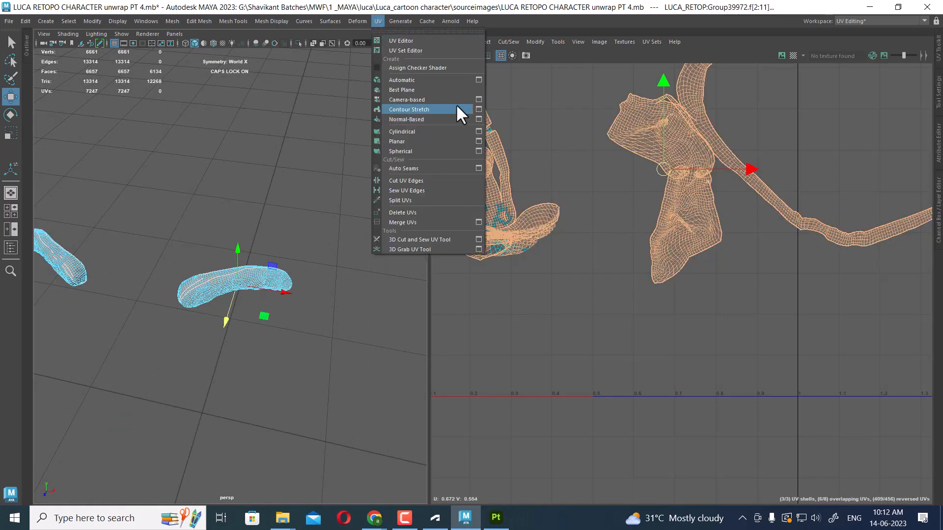
{"action": "left_click", "coordinate": [479, 141]}
{"action": "left_click", "coordinate": [228, 263]}
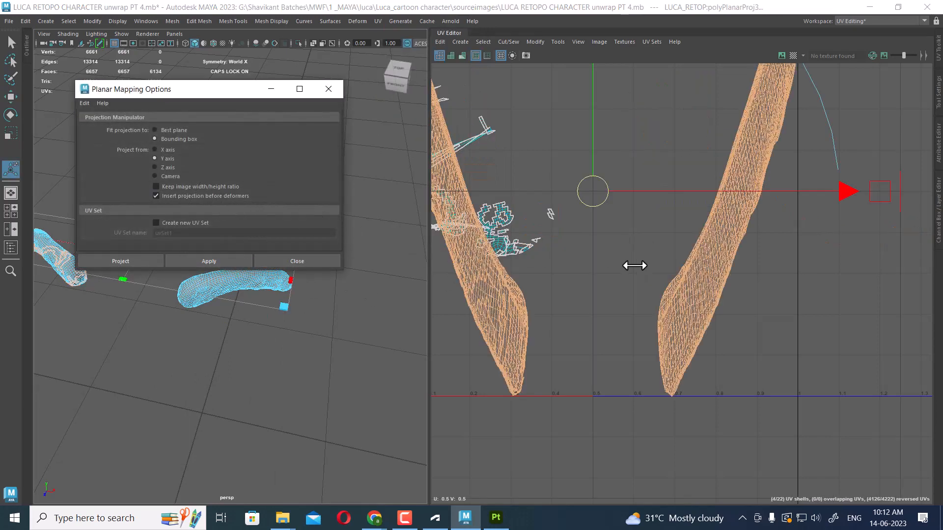
{"action": "scroll", "coordinate": [635, 265], "scroll_direction": "down", "scroll_amount": 5}
{"action": "left_click_drag", "start_coordinate": [240, 93], "coordinate": [496, 62]}
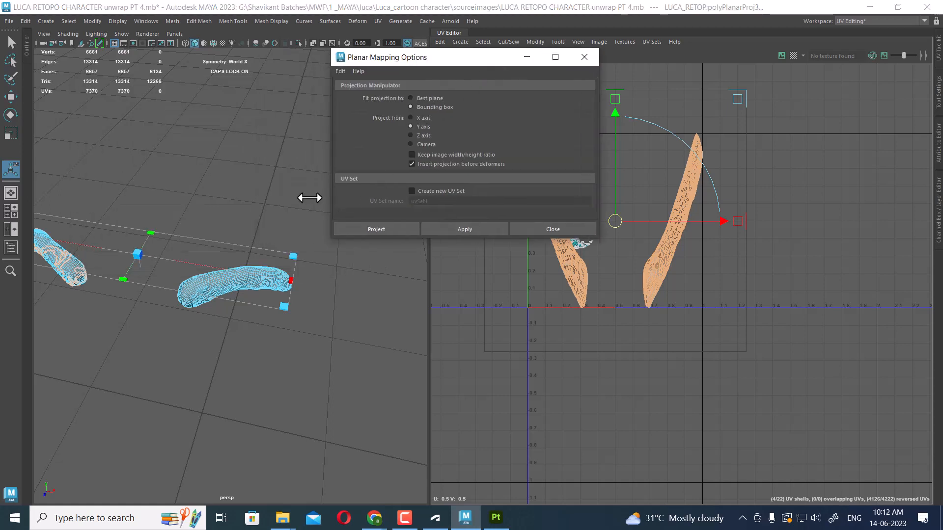
{"action": "right_click_drag", "start_coordinate": [265, 151], "coordinate": [292, 185]}
{"action": "left_click_drag", "start_coordinate": [160, 196], "coordinate": [331, 389]}
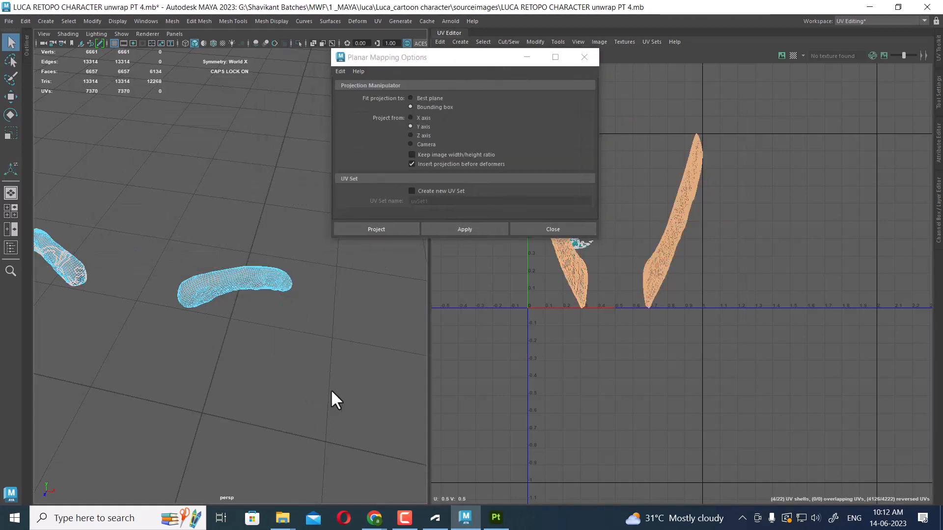
{"action": "left_click", "coordinate": [423, 119]}
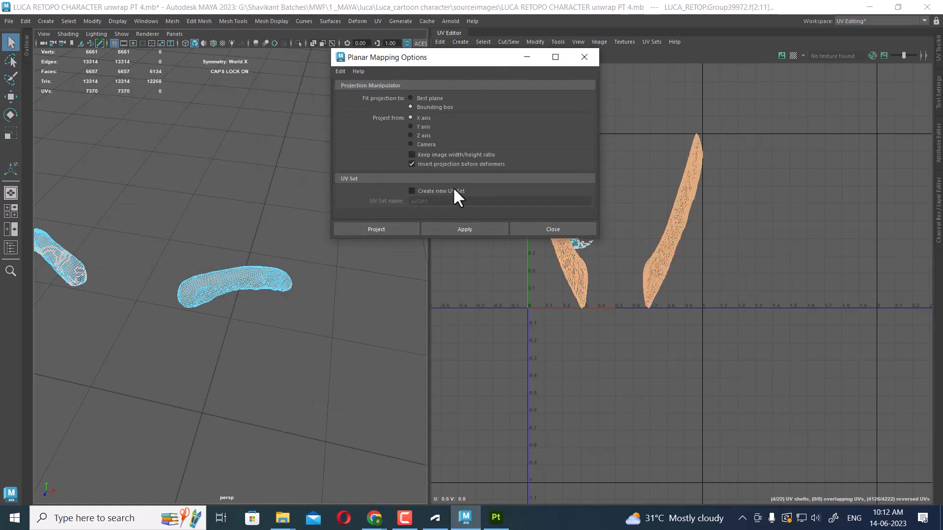
{"action": "left_click", "coordinate": [463, 228]}
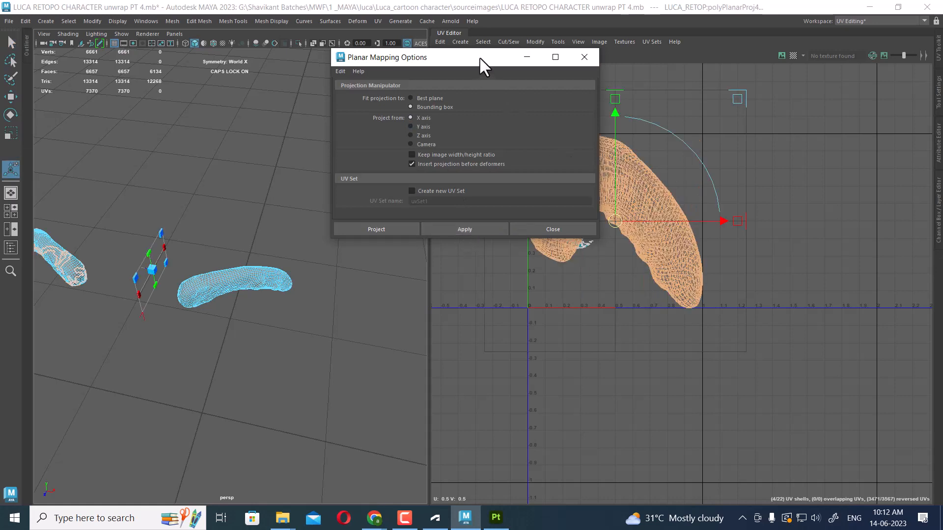
{"action": "left_click_drag", "start_coordinate": [474, 59], "coordinate": [259, 67]}
{"action": "left_click", "coordinate": [210, 135]}
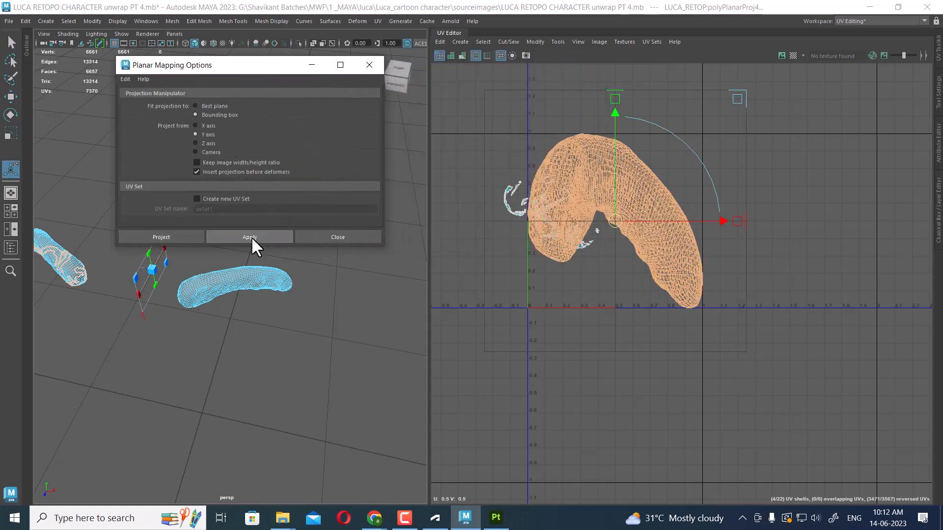
{"action": "left_click", "coordinate": [250, 236]}
{"action": "left_click", "coordinate": [206, 143]}
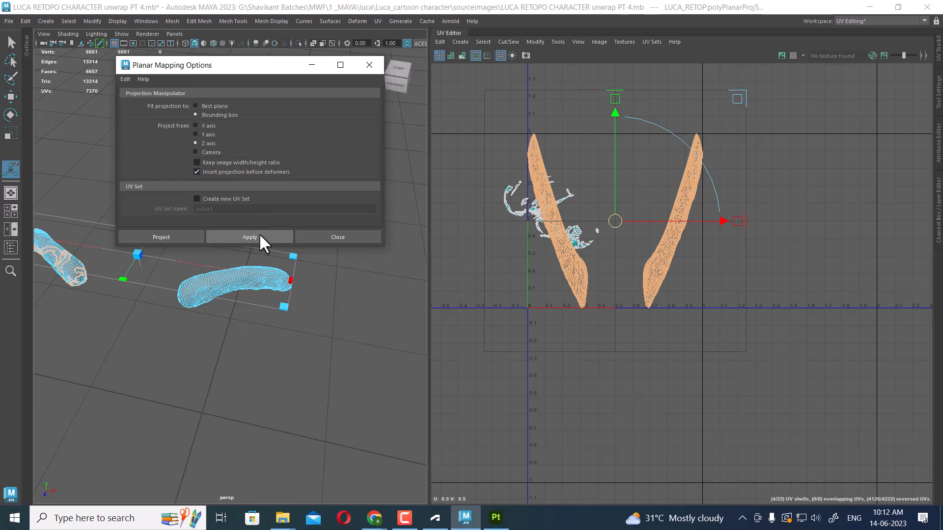
{"action": "left_click", "coordinate": [257, 234]}
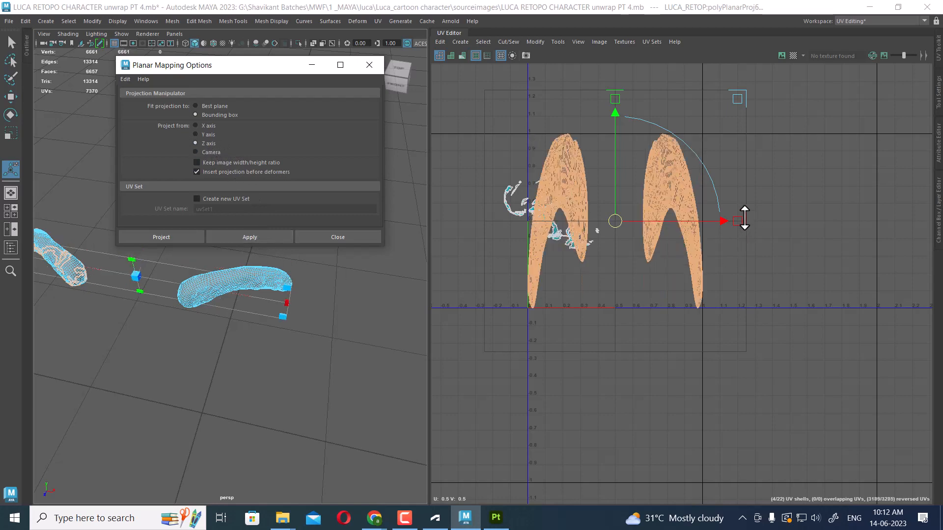
{"action": "left_click_drag", "start_coordinate": [745, 217], "coordinate": [931, 220]}
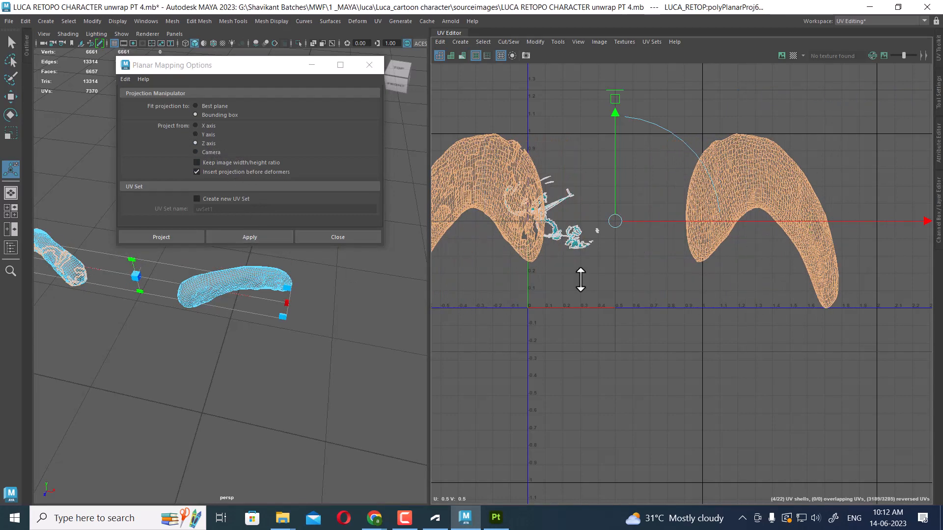
{"action": "left_click_drag", "start_coordinate": [202, 326], "coordinate": [316, 315], "text": "alt"}
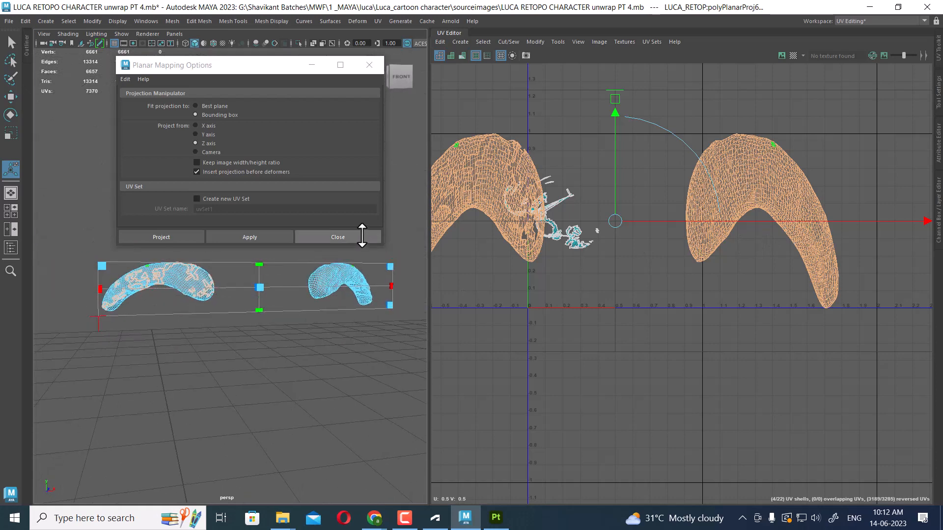
{"action": "left_click", "coordinate": [362, 236]}
Select all eyebrow faces and apply a planar UV projection from the Z axis
{"action": "right_click_drag", "start_coordinate": [317, 202], "coordinate": [319, 220]}
{"action": "left_click", "coordinate": [325, 213]}
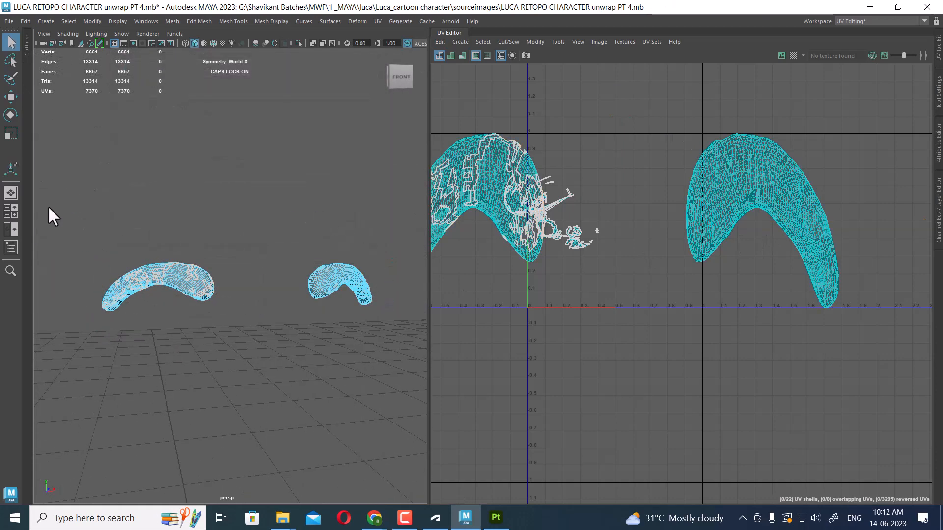
{"action": "left_click_drag", "start_coordinate": [49, 213], "coordinate": [422, 388]}
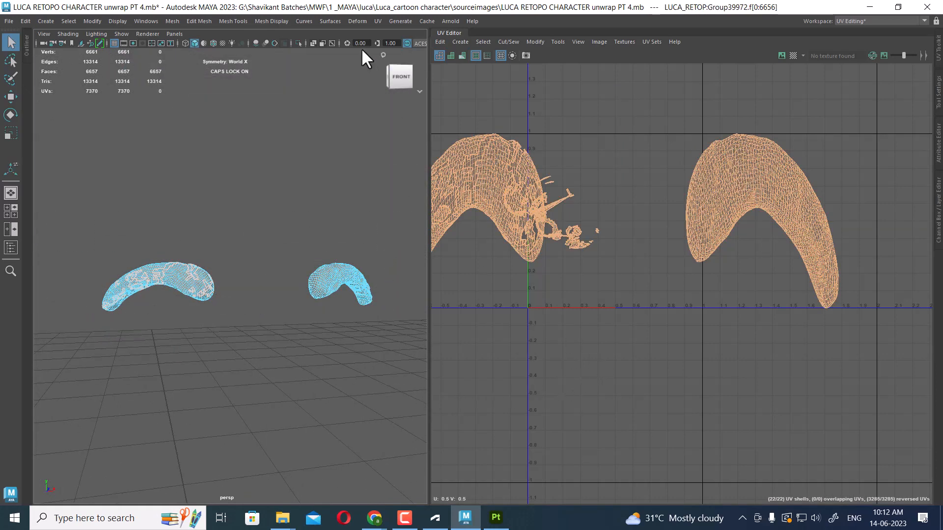
{"action": "left_click", "coordinate": [377, 21]}
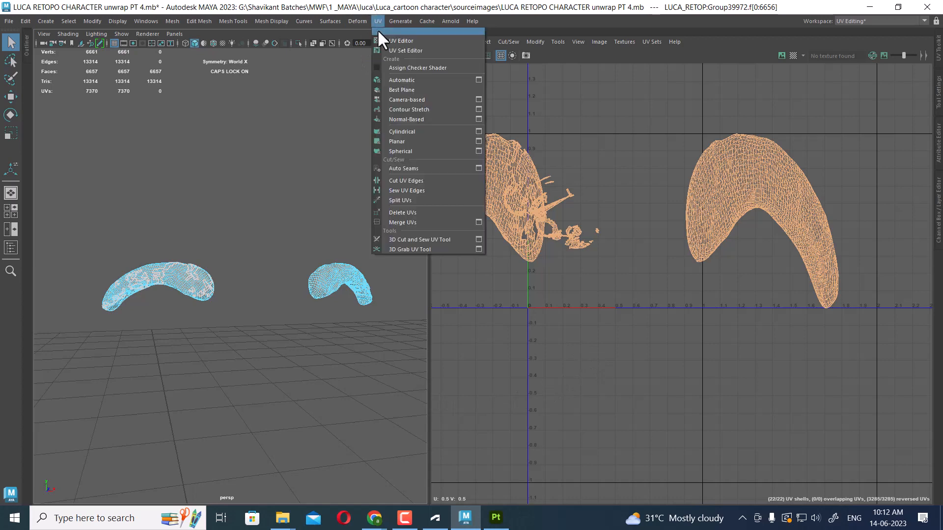
{"action": "left_click", "coordinate": [475, 140]}
{"action": "left_click", "coordinate": [248, 237]}
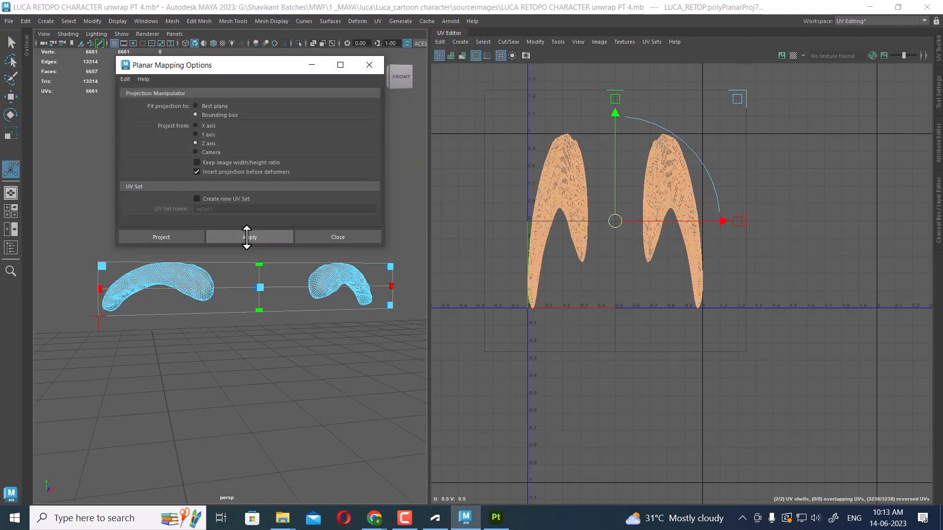
Scale the planar projection manipulator horizontally so the eyebrow UV shells take on the proportions of the eyebrow meshes
{"action": "left_click_drag", "start_coordinate": [739, 222], "coordinate": [916, 204]}
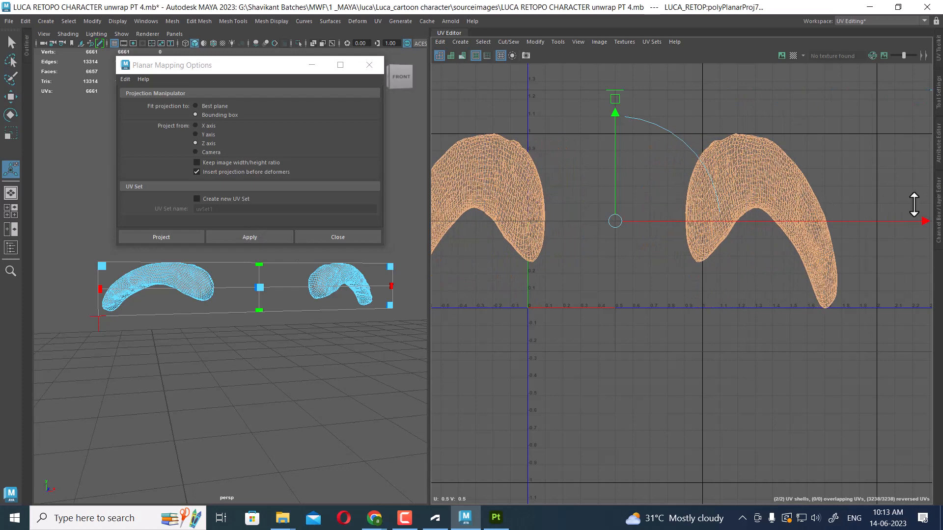
{"action": "right_click_drag", "start_coordinate": [793, 247], "coordinate": [709, 167], "text": "alt"}
{"action": "left_click_drag", "start_coordinate": [877, 234], "coordinate": [942, 231]}
{"action": "right_click_drag", "start_coordinate": [845, 260], "coordinate": [815, 238], "text": "alt"}
{"action": "middle_click_drag", "start_coordinate": [826, 237], "coordinate": [772, 225], "text": "alt"}
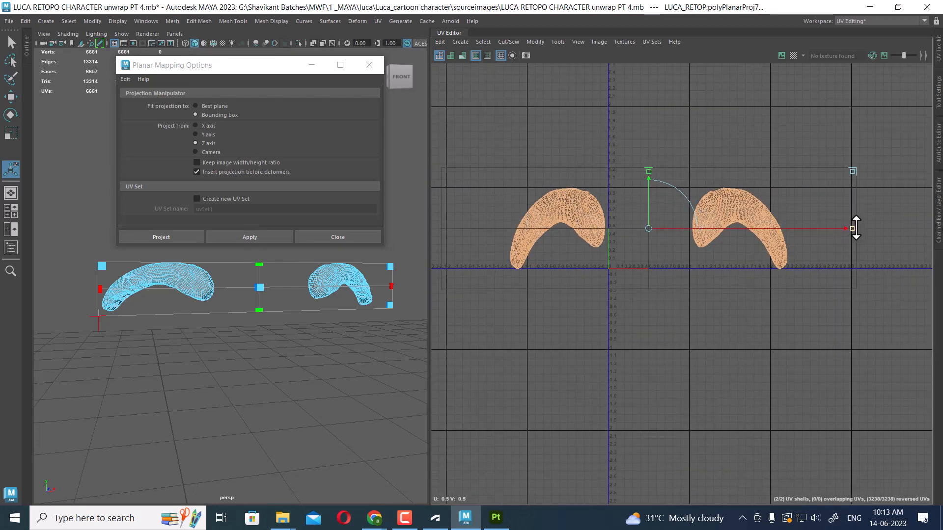
{"action": "left_click_drag", "start_coordinate": [853, 229], "coordinate": [941, 227]}
{"action": "right_click_drag", "start_coordinate": [766, 277], "coordinate": [739, 256], "text": "alt"}
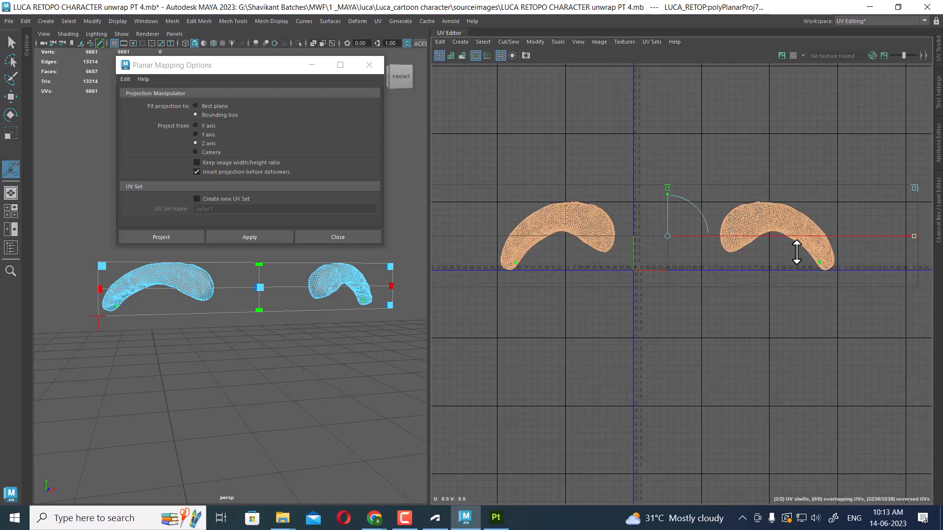
{"action": "middle_click_drag", "start_coordinate": [784, 240], "coordinate": [702, 230], "text": "alt"}
{"action": "left_click_drag", "start_coordinate": [830, 227], "coordinate": [941, 219]}
{"action": "right_click_drag", "start_coordinate": [789, 255], "coordinate": [704, 143], "text": "alt"}
{"action": "middle_click_drag", "start_coordinate": [913, 223], "coordinate": [786, 223], "text": "alt"}
{"action": "left_click_drag", "start_coordinate": [761, 228], "coordinate": [806, 221]}
{"action": "right_click_drag", "start_coordinate": [684, 261], "coordinate": [607, 239], "text": "alt"}
{"action": "middle_click_drag", "start_coordinate": [607, 239], "coordinate": [682, 213], "text": "alt"}
{"action": "right_click_drag", "start_coordinate": [682, 213], "coordinate": [676, 223], "text": "alt"}
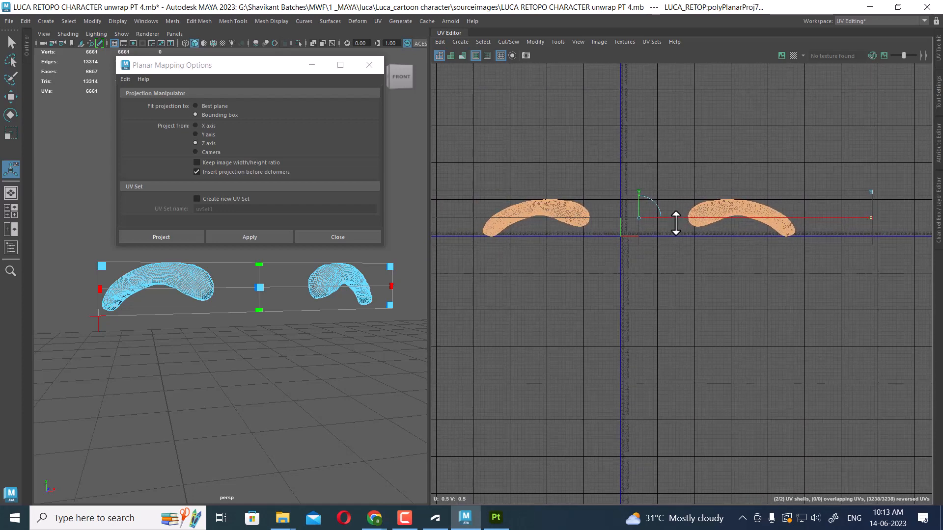
Select all the eyebrow UVs and close the Planar Mapping Options dialog
{"action": "key", "text": "w"}
{"action": "right_click_drag", "start_coordinate": [646, 152], "coordinate": [698, 151]}
{"action": "left_click_drag", "start_coordinate": [821, 140], "coordinate": [458, 377]}
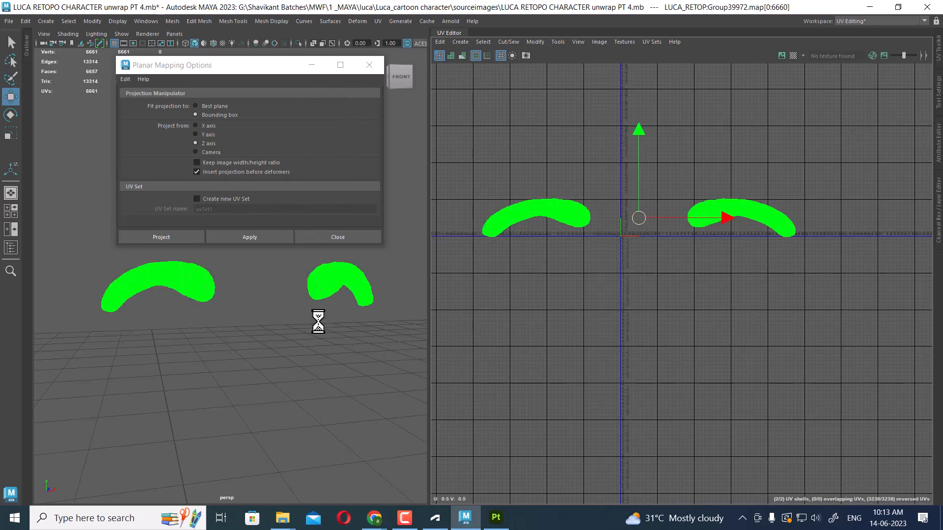
{"action": "left_click", "coordinate": [346, 238]}
{"action": "right_click", "coordinate": [802, 140], "text": "shift"}
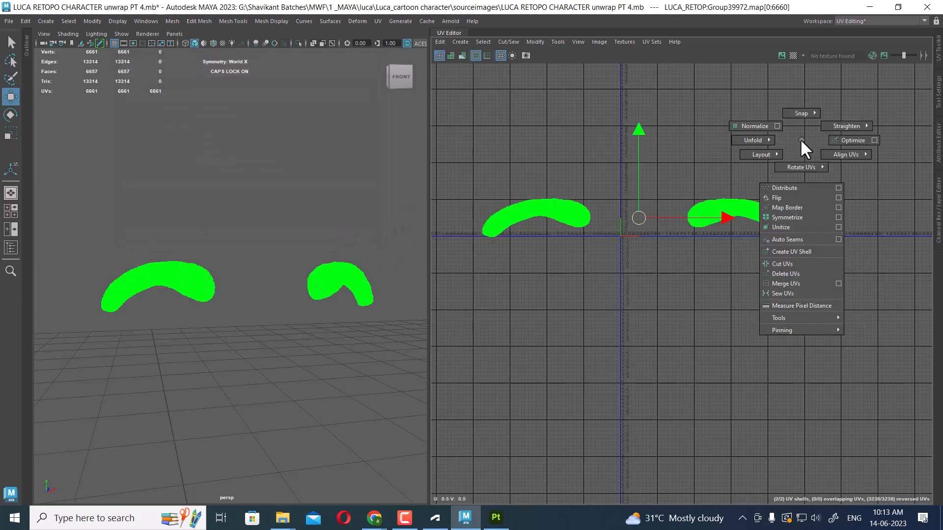
{"action": "right_click_drag", "start_coordinate": [801, 140], "coordinate": [744, 170], "text": "shift"}
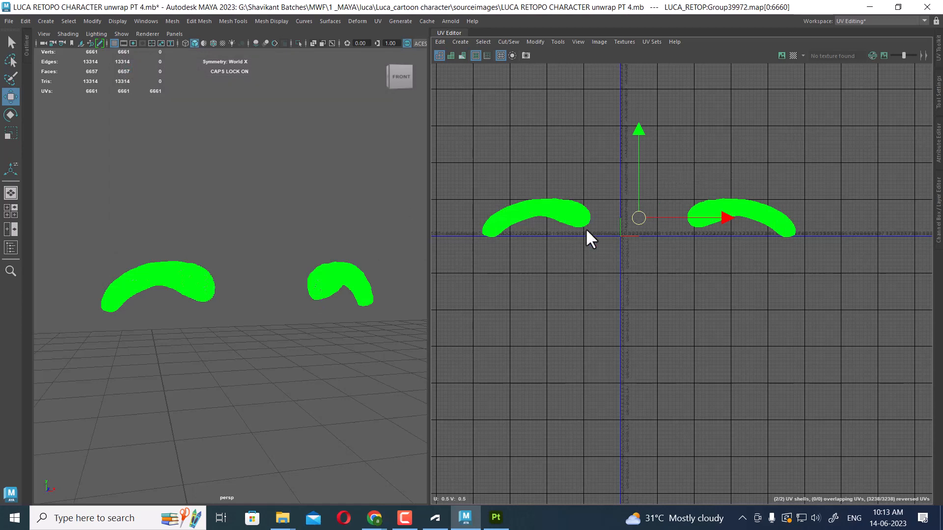
Save the scene
{"action": "left_click", "coordinate": [7, 20]}
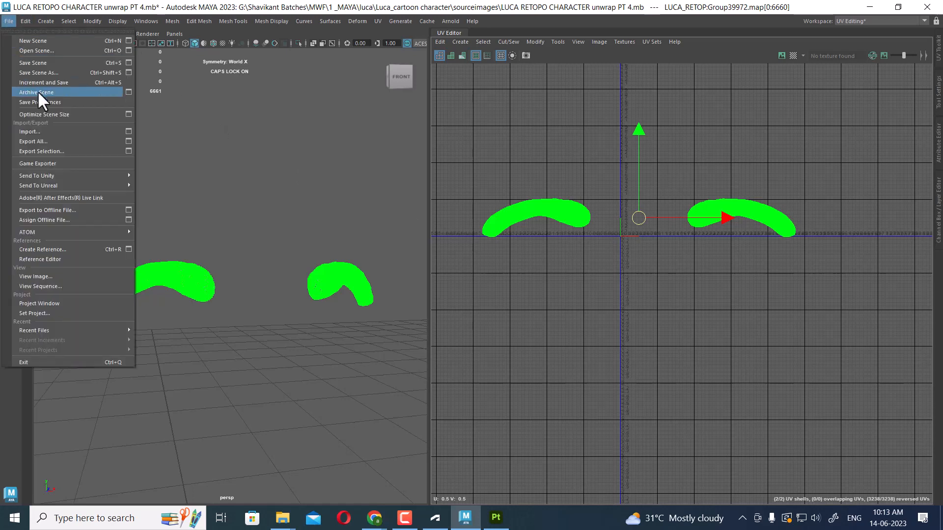
{"action": "left_click", "coordinate": [46, 62]}
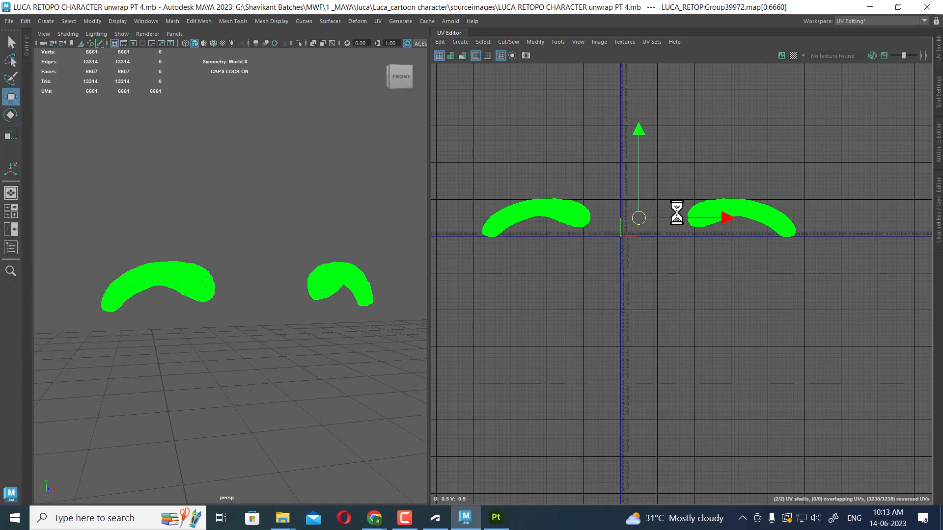
Move the two eyebrow UV shells so they sit stacked one above the other near the UV origin
{"action": "right_click_drag", "start_coordinate": [677, 214], "coordinate": [770, 356], "text": "alt"}
{"action": "right_click_drag", "start_coordinate": [761, 323], "coordinate": [864, 437], "text": "alt"}
{"action": "left_click", "coordinate": [864, 437]}
{"action": "right_click_drag", "start_coordinate": [812, 326], "coordinate": [848, 193], "text": "alt"}
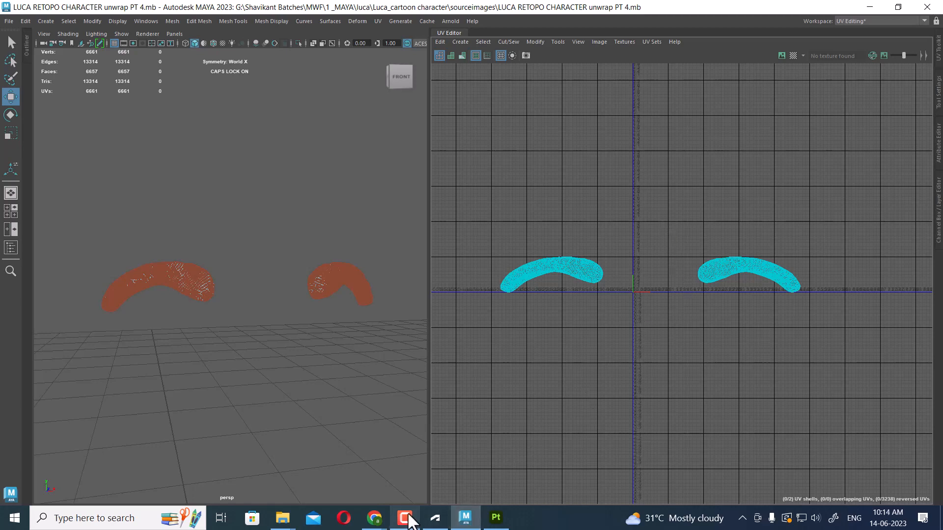
{"action": "left_click", "coordinate": [408, 514]}
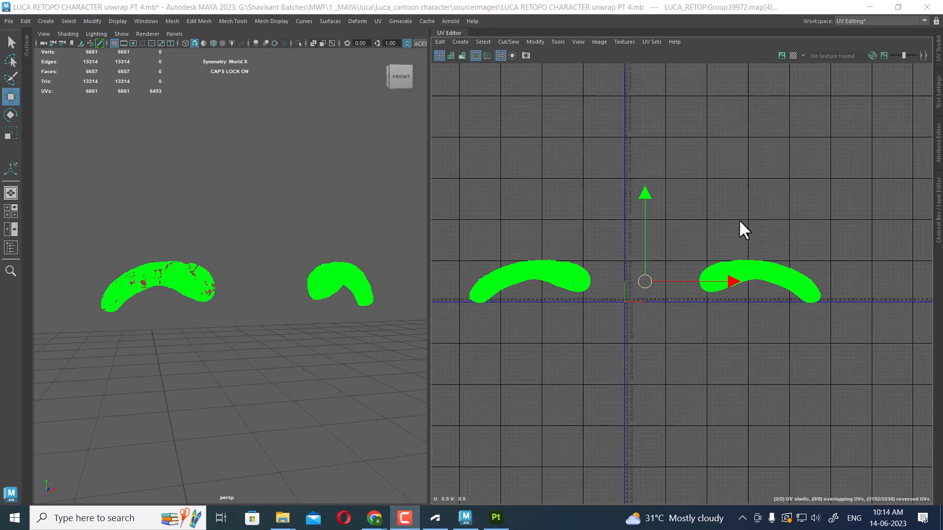
{"action": "right_click_drag", "start_coordinate": [750, 185], "coordinate": [691, 207], "text": "shift"}
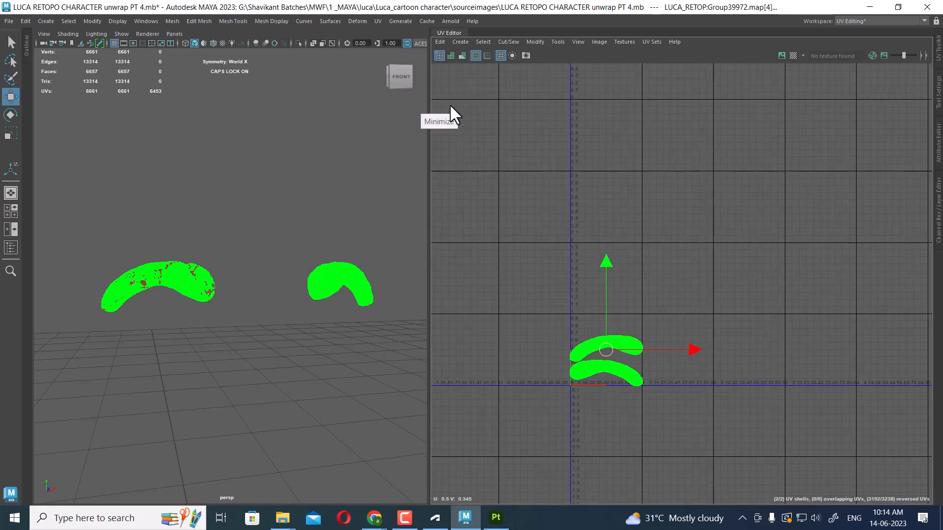
Deselect everything and leave the isolated view to show the whole character
{"action": "left_click_drag", "start_coordinate": [260, 292], "coordinate": [186, 278], "text": "alt"}
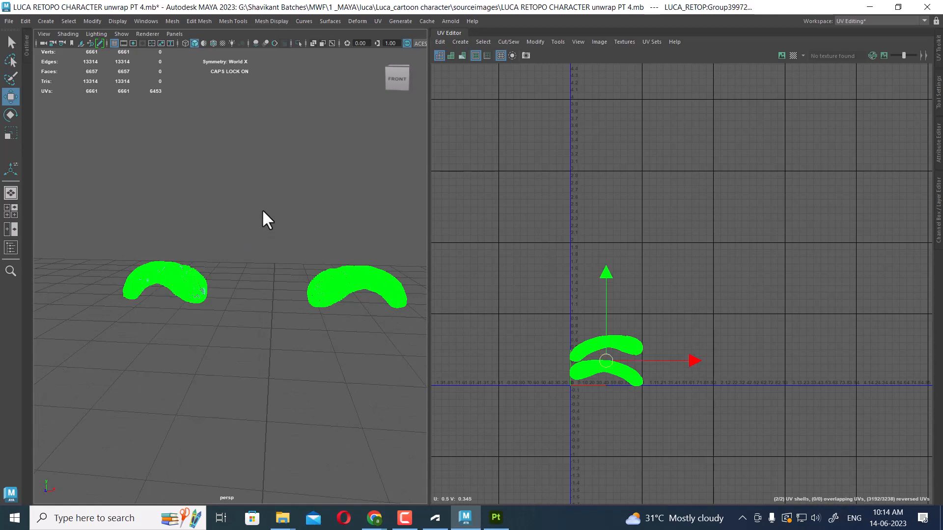
{"action": "left_click", "coordinate": [333, 337]}
{"action": "left_click_drag", "start_coordinate": [333, 337], "coordinate": [402, 324], "text": "alt"}
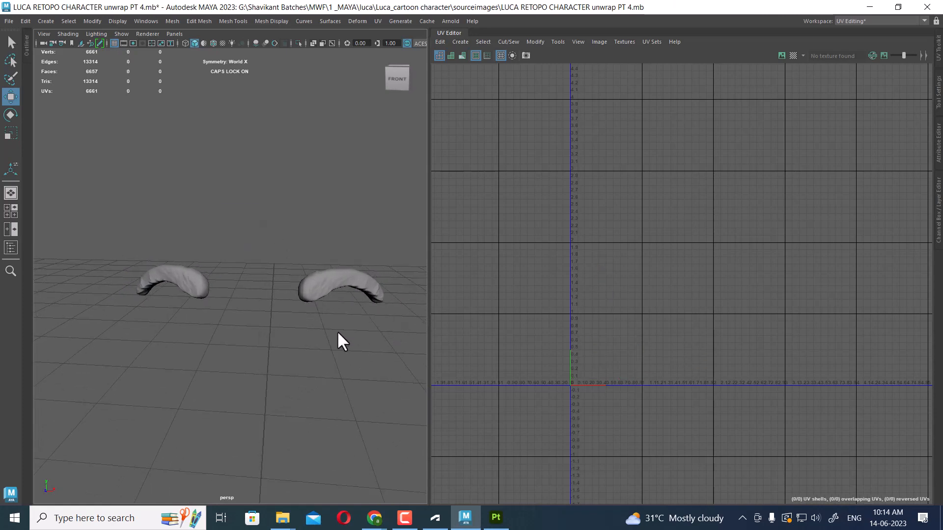
{"action": "key", "text": "ctrl+1"}
{"action": "scroll", "coordinate": [283, 273], "scroll_direction": "down", "scroll_amount": 6}
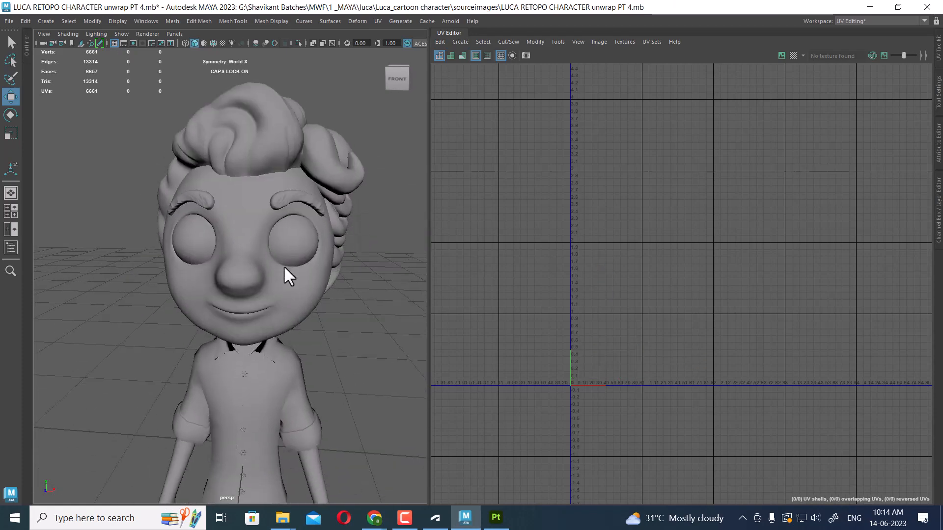
{"action": "left_click_drag", "start_coordinate": [307, 326], "coordinate": [337, 357], "text": "alt"}
{"action": "left_click_drag", "start_coordinate": [325, 81], "coordinate": [212, 479]}
{"action": "left_click", "coordinate": [346, 338]}
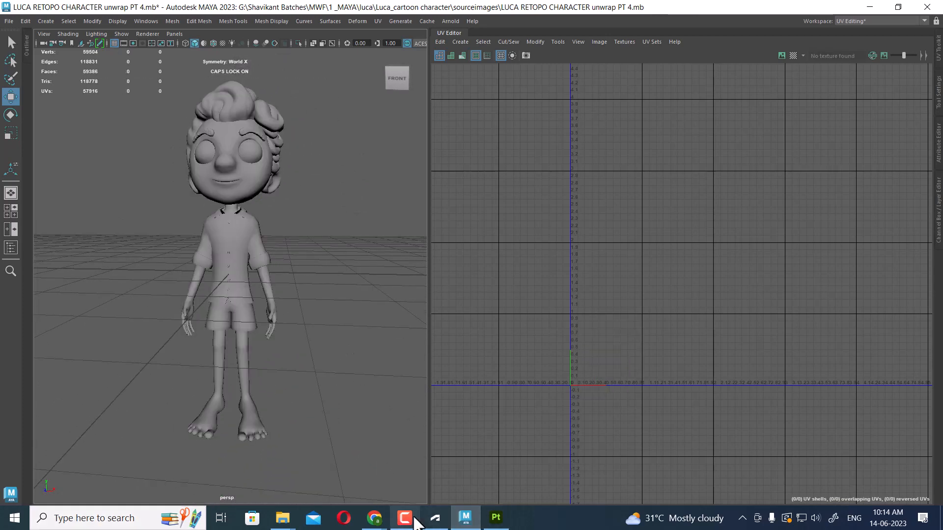
{"action": "left_click", "coordinate": [409, 524]}
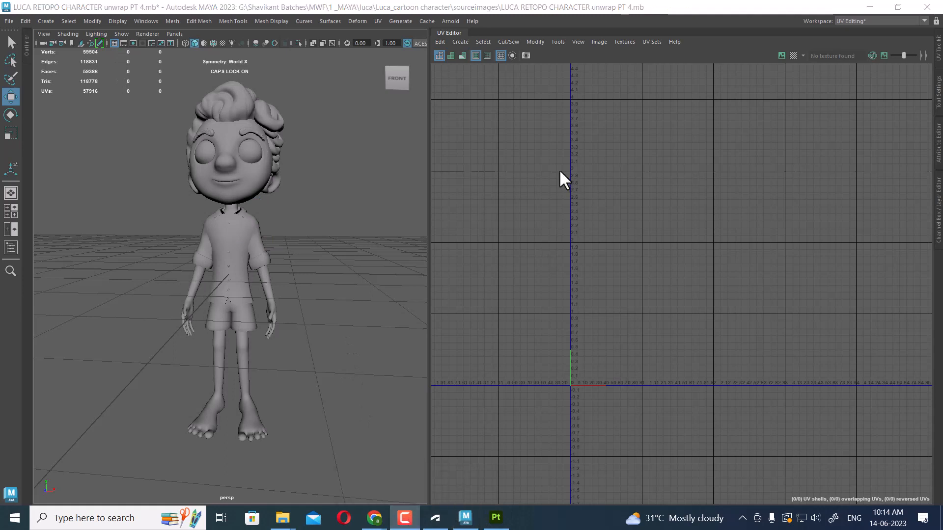